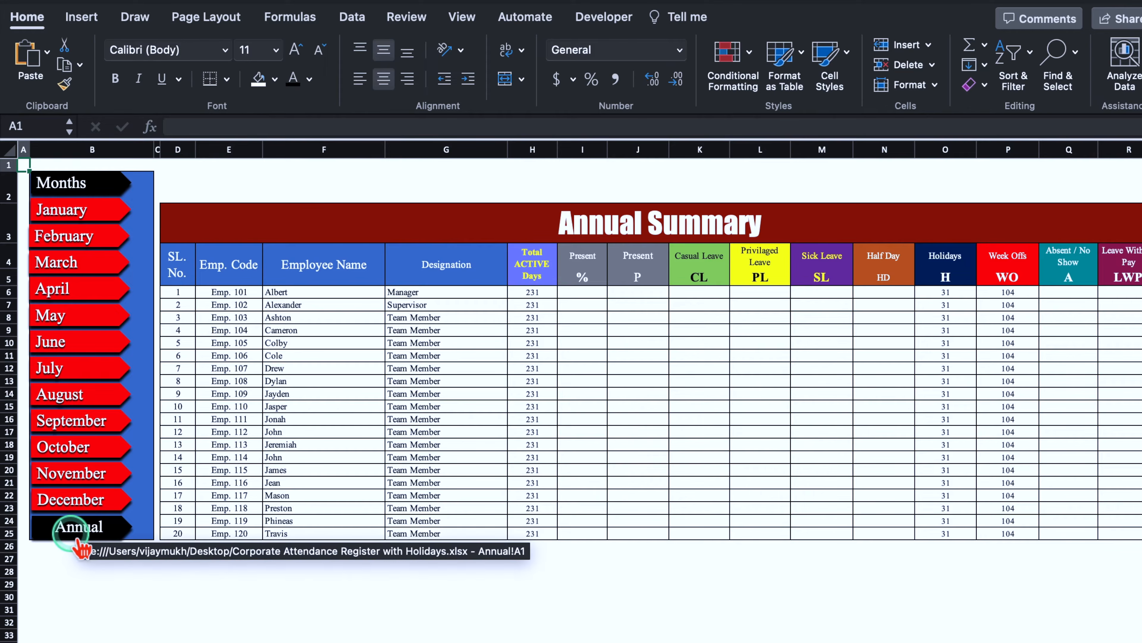
# Step: Open the January sheet, set its month to February, and review the attendance columns and monthly summary
pyautogui.click(77, 210)
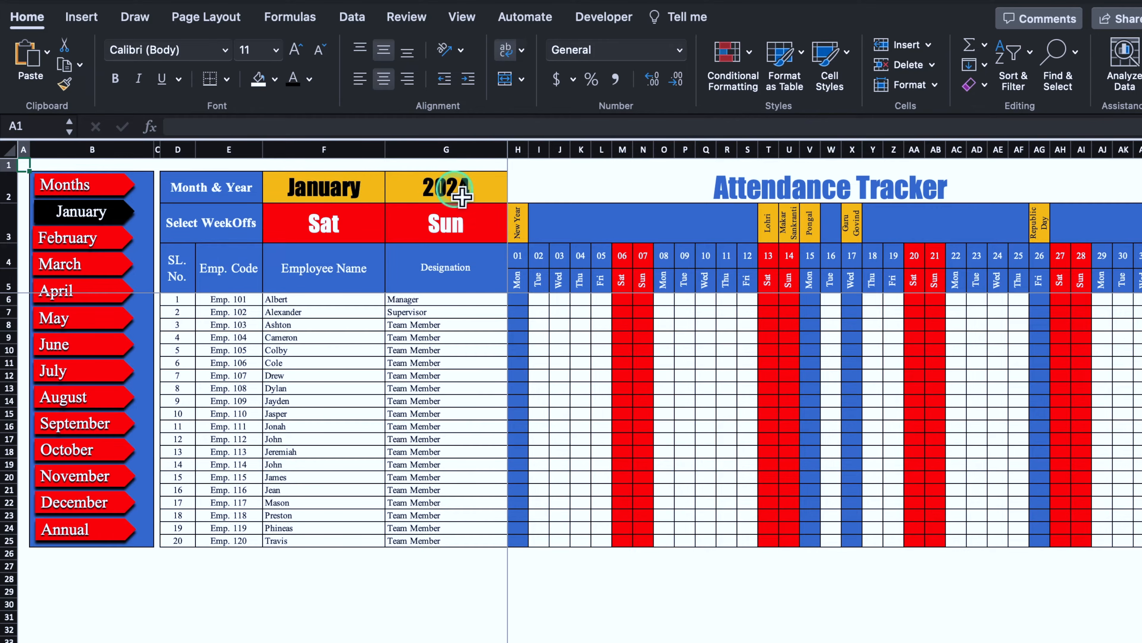
pyautogui.click(353, 188)
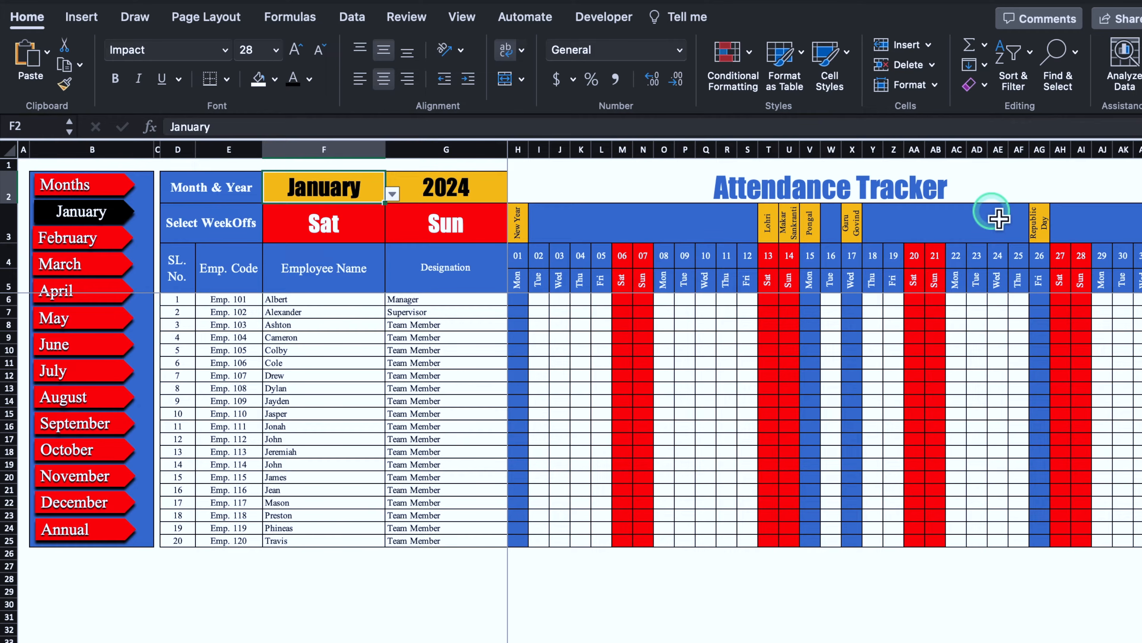
pyautogui.click(392, 193)
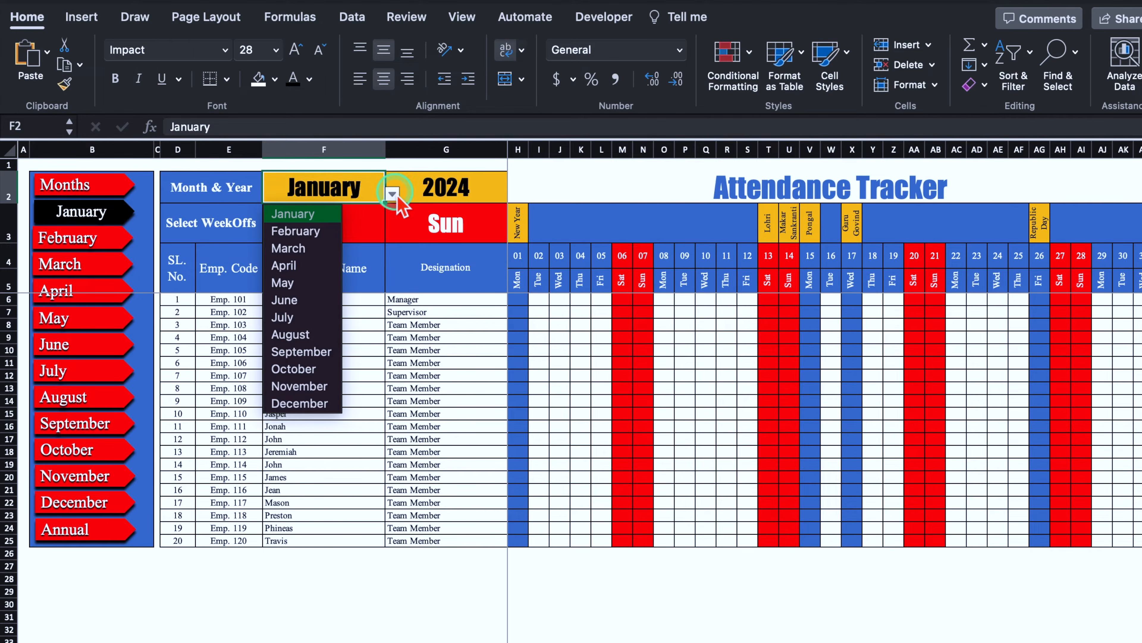
pyautogui.click(297, 231)
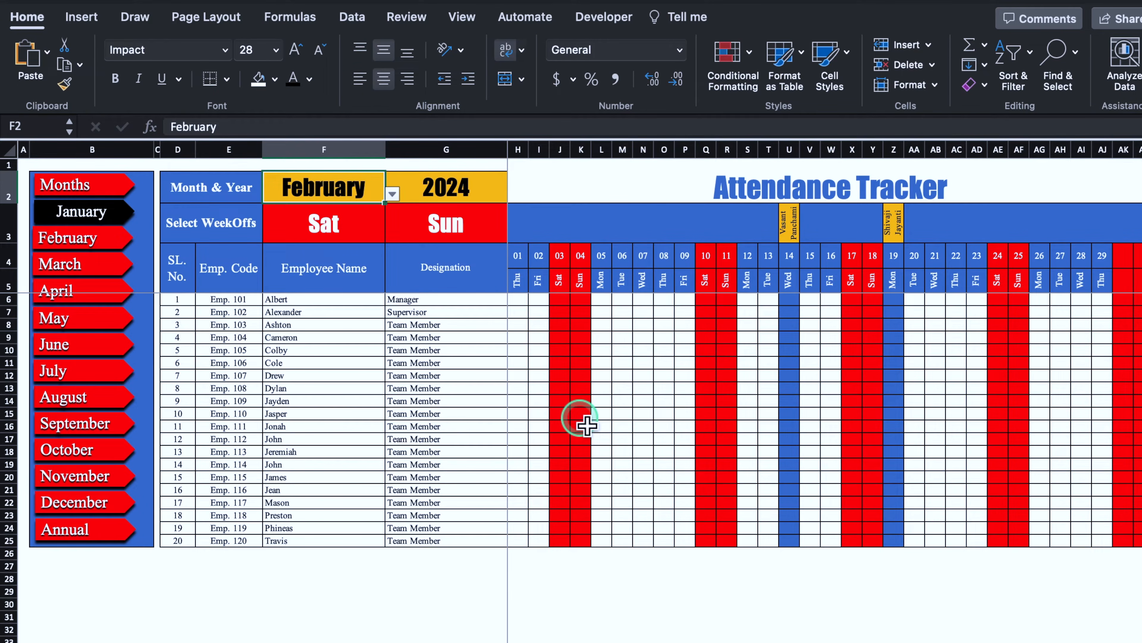
pyautogui.hscroll(10, 662, 630)
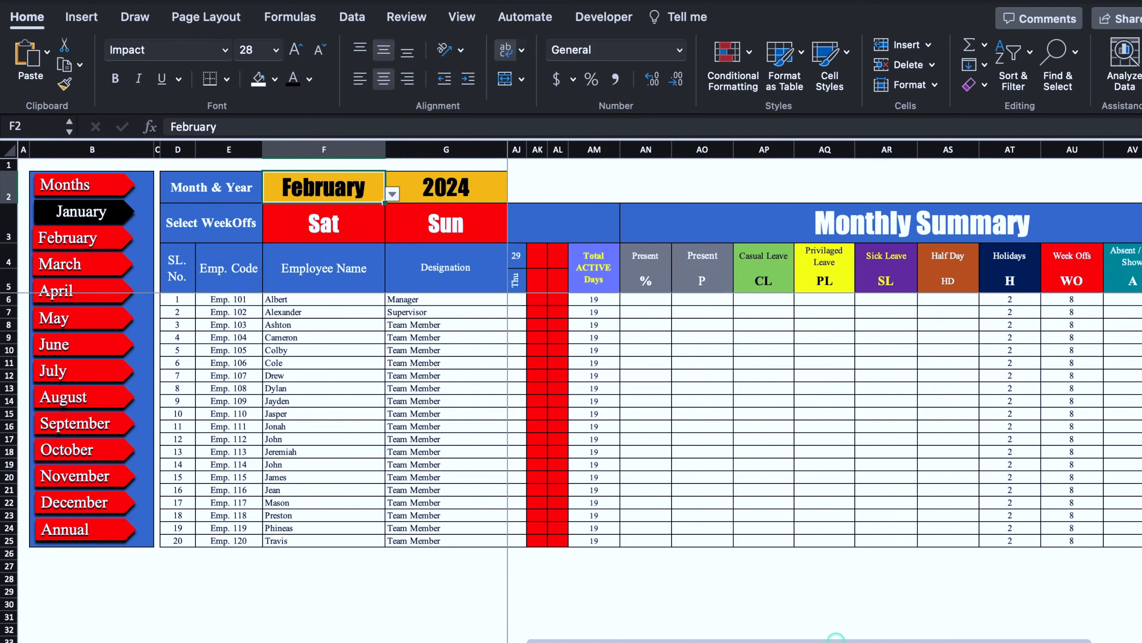
pyautogui.hscroll(3, 836, 637)
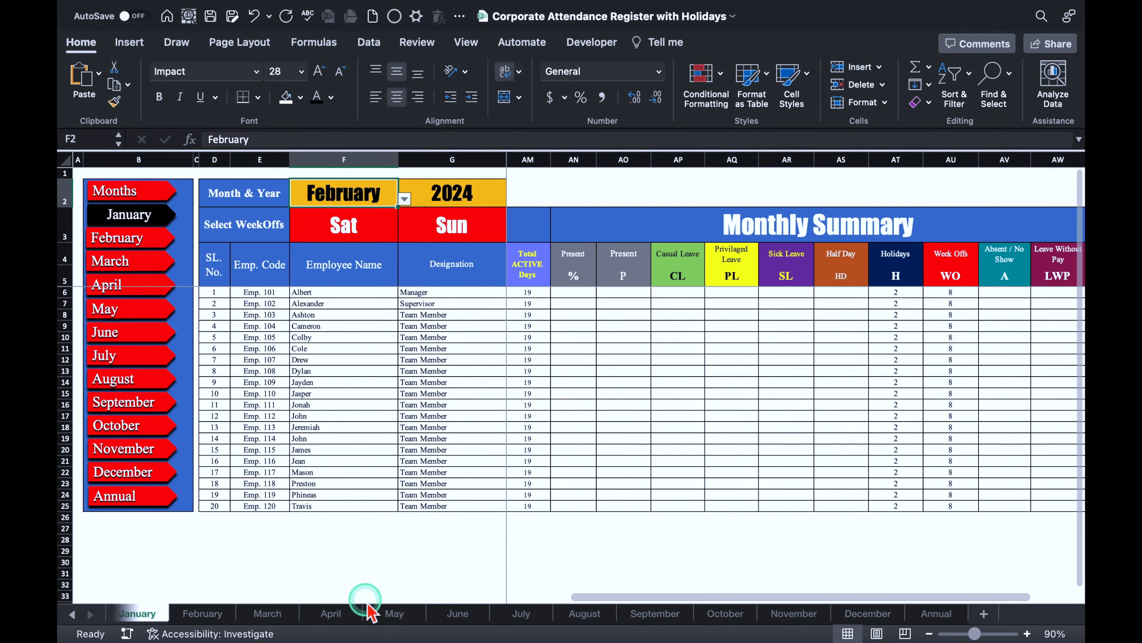
# Step: Open the Settings sheet and examine the Weekdays list, including its None entry
pyautogui.click(76, 614)
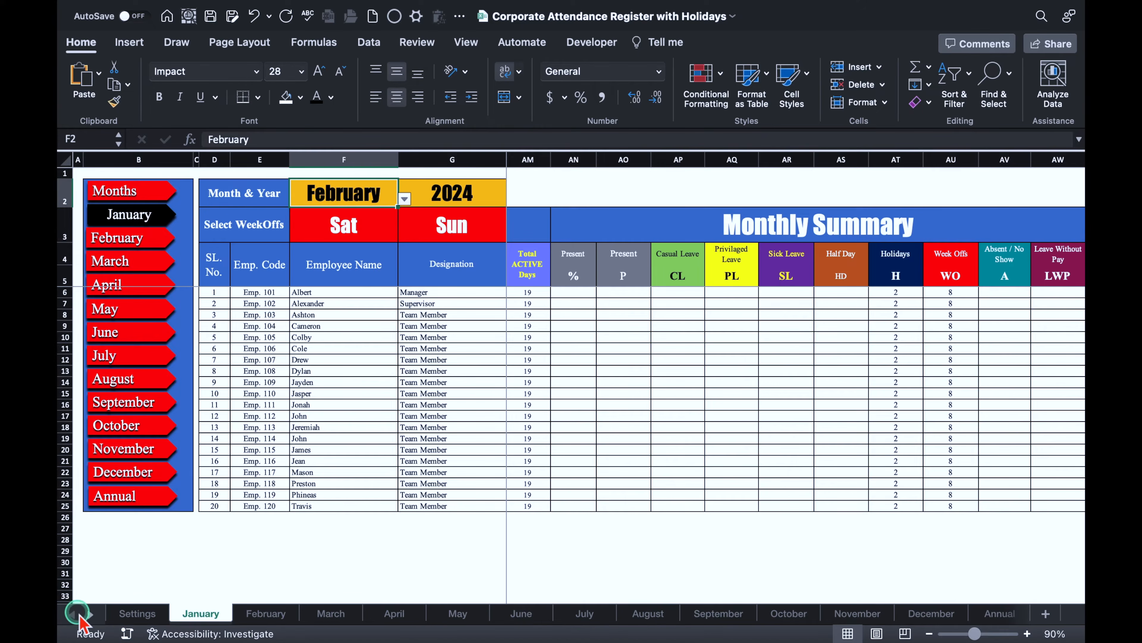
pyautogui.click(131, 615)
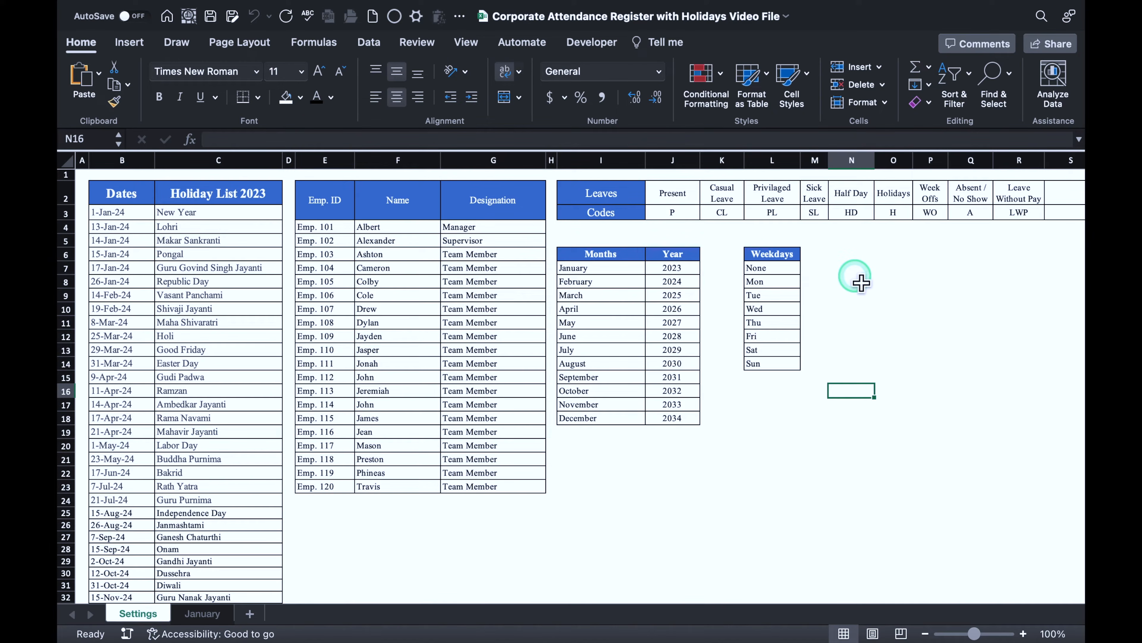
pyautogui.click(787, 283)
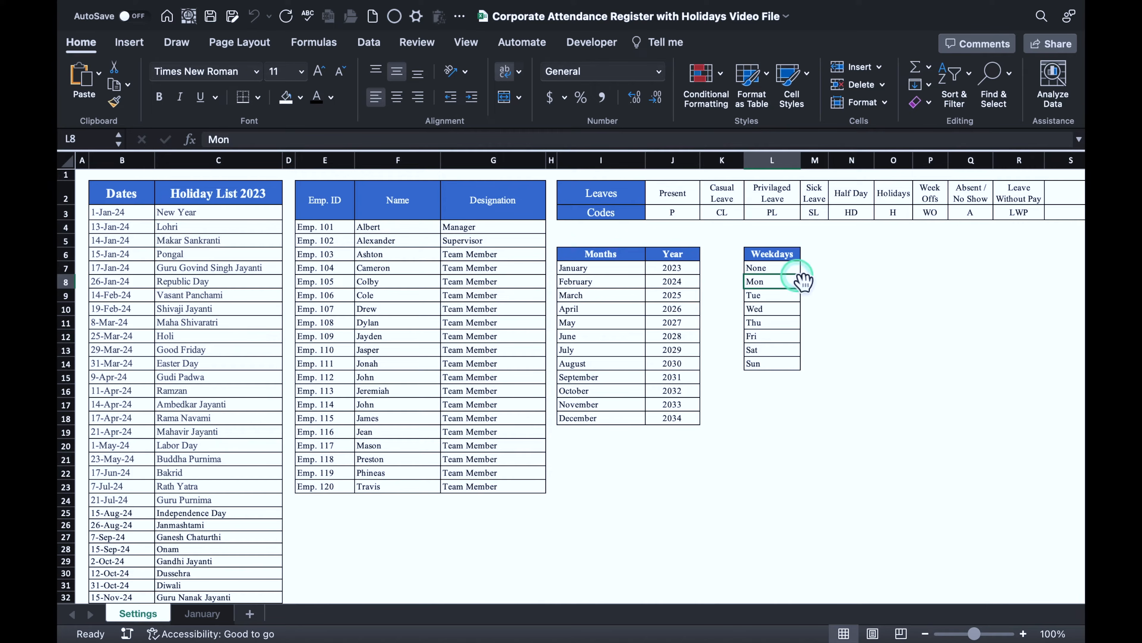
pyautogui.click(791, 271)
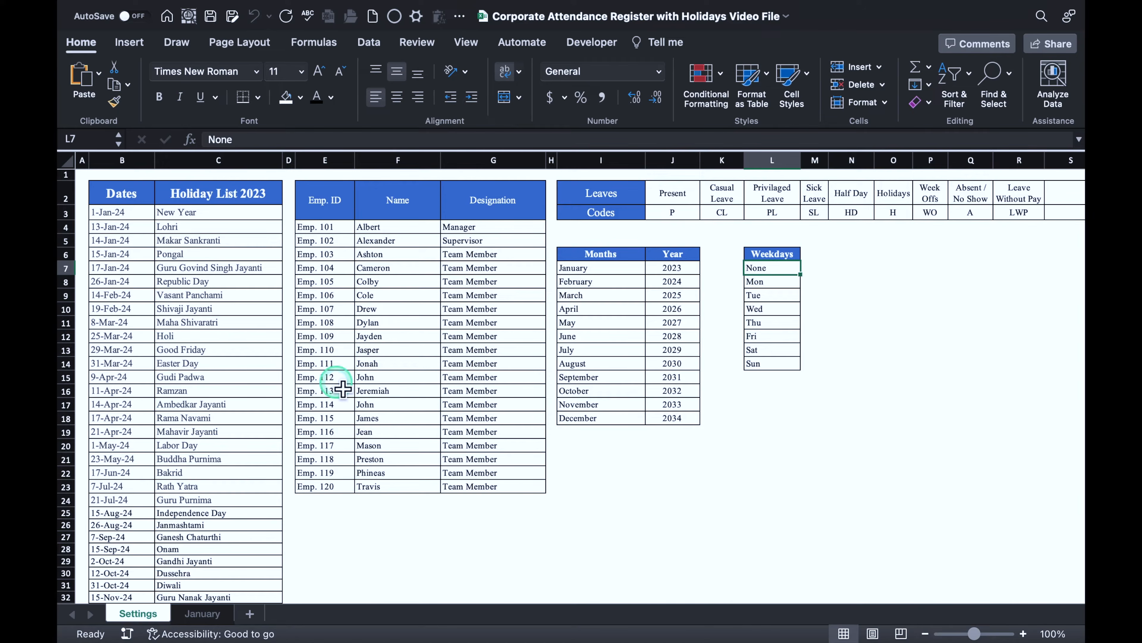
# Step: On the blank January sheet, enter the label "Month & Year" in D2 with a red fill and white text
pyautogui.click(202, 614)
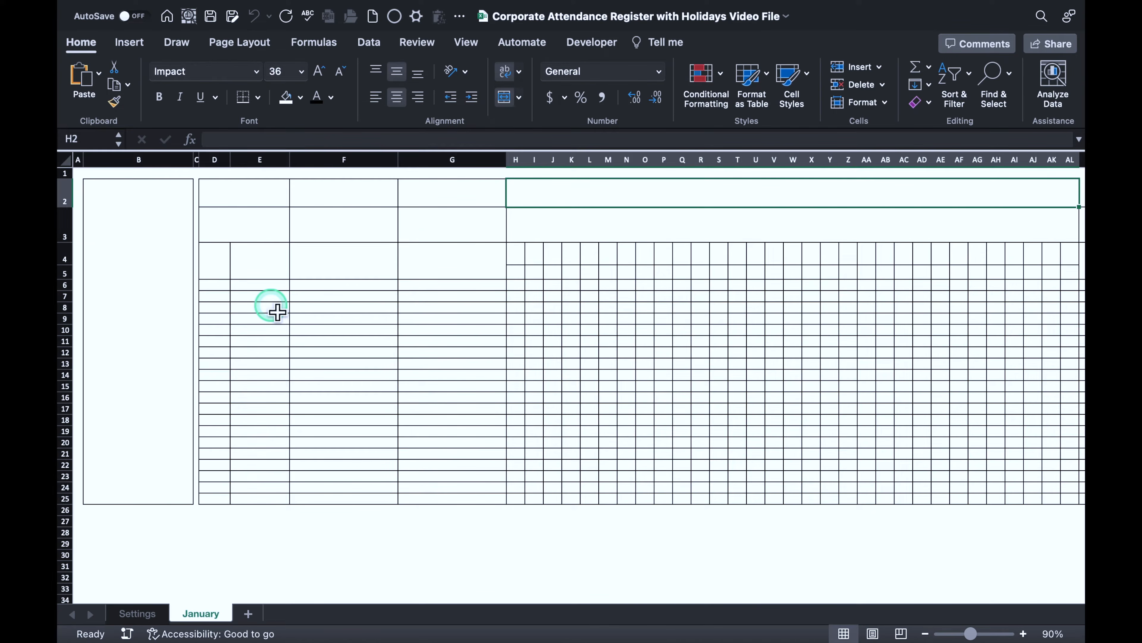
pyautogui.click(252, 194)
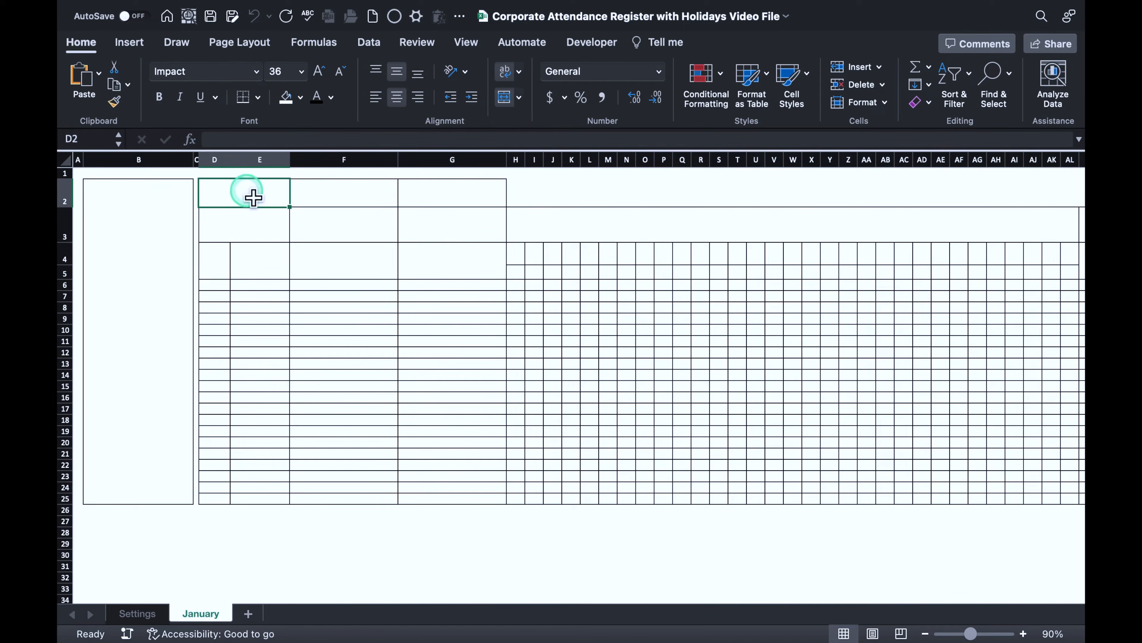
pyautogui.write('Month & Year')
pyautogui.click(300, 97)
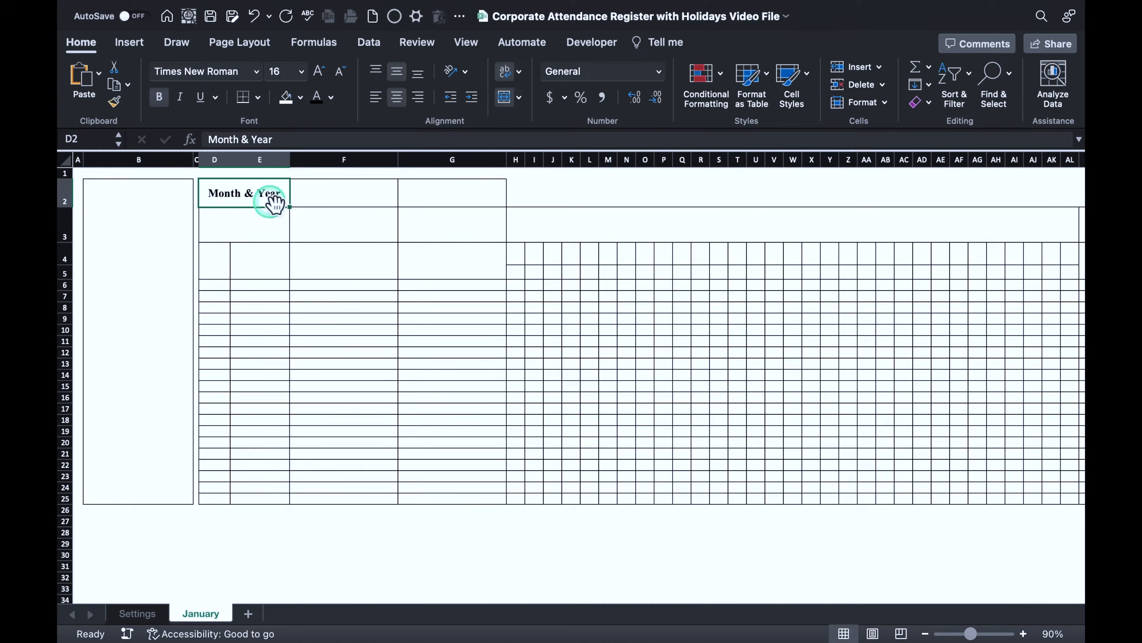
pyautogui.click(306, 280)
pyautogui.click(331, 97)
pyautogui.click(319, 168)
# Step: Enter the label "Select Week Offs" in D3 with a red fill and white text
pyautogui.click(264, 223)
pyautogui.write('Select Week Offs')
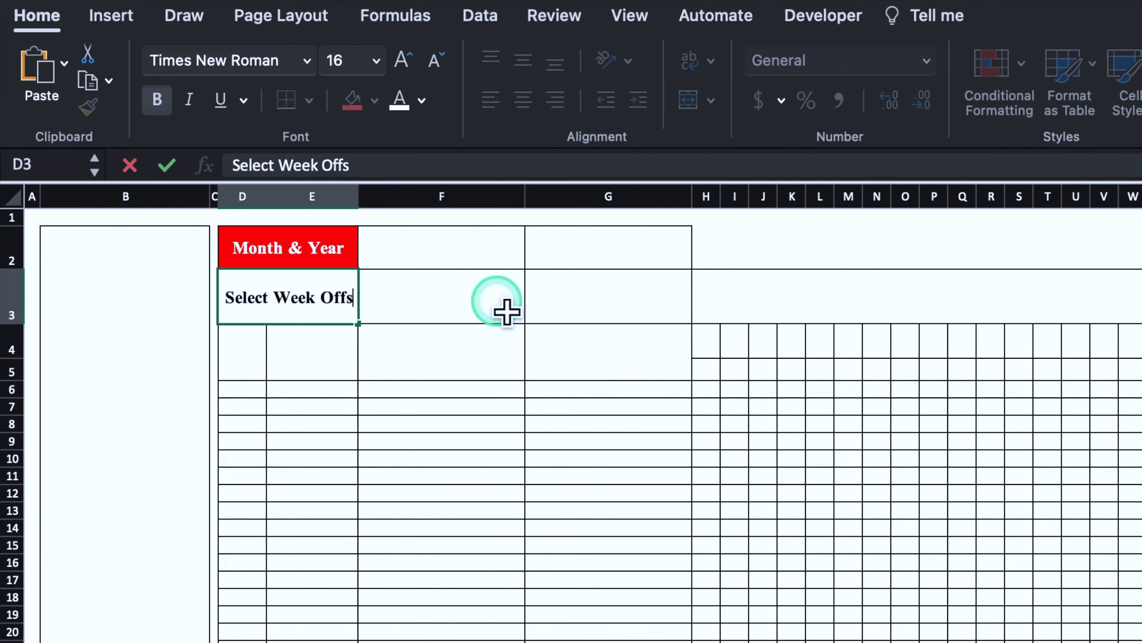
pyautogui.click(352, 100)
pyautogui.click(399, 100)
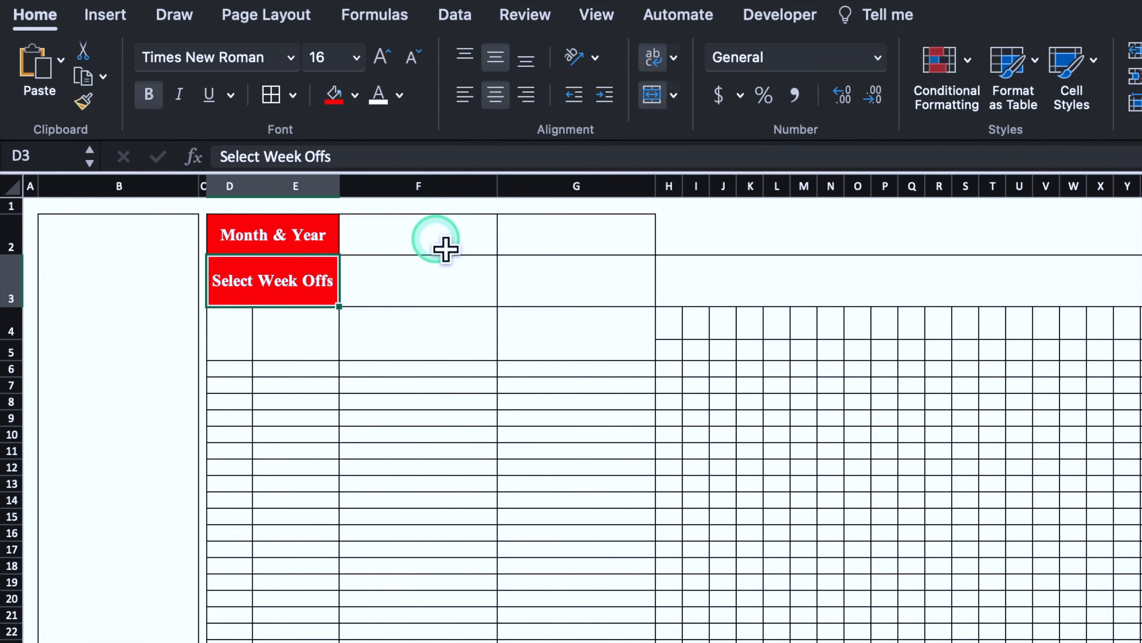
# Step: Add a list validation to F2 sourced from the months in Settings!$I$7:$I$18 and choose January
pyautogui.click(445, 249)
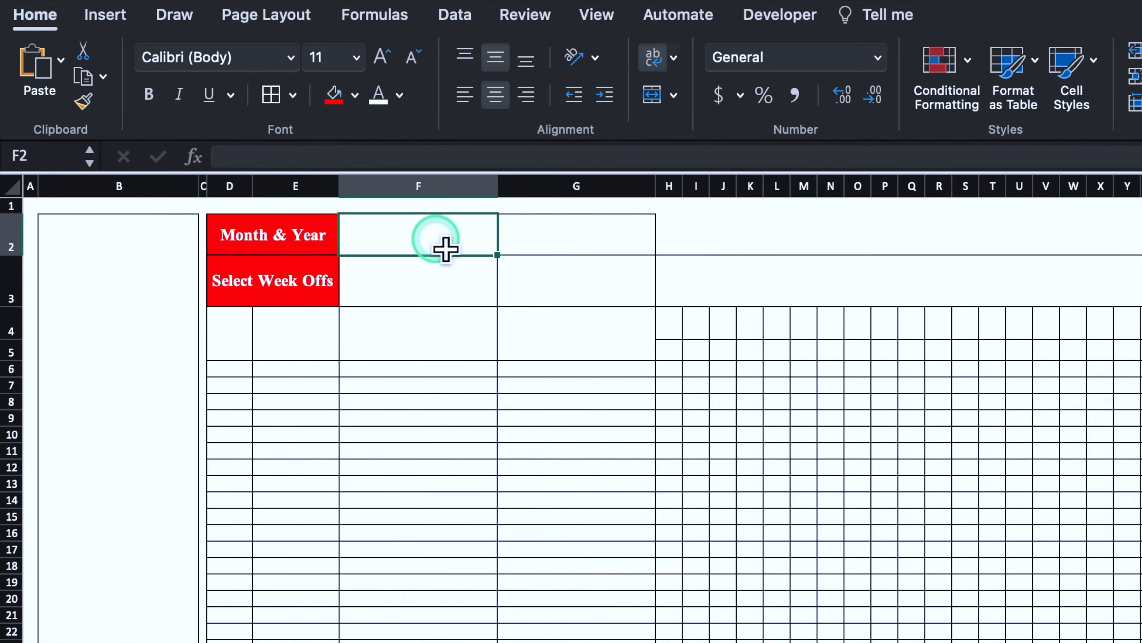
pyautogui.click(455, 16)
pyautogui.click(1055, 61)
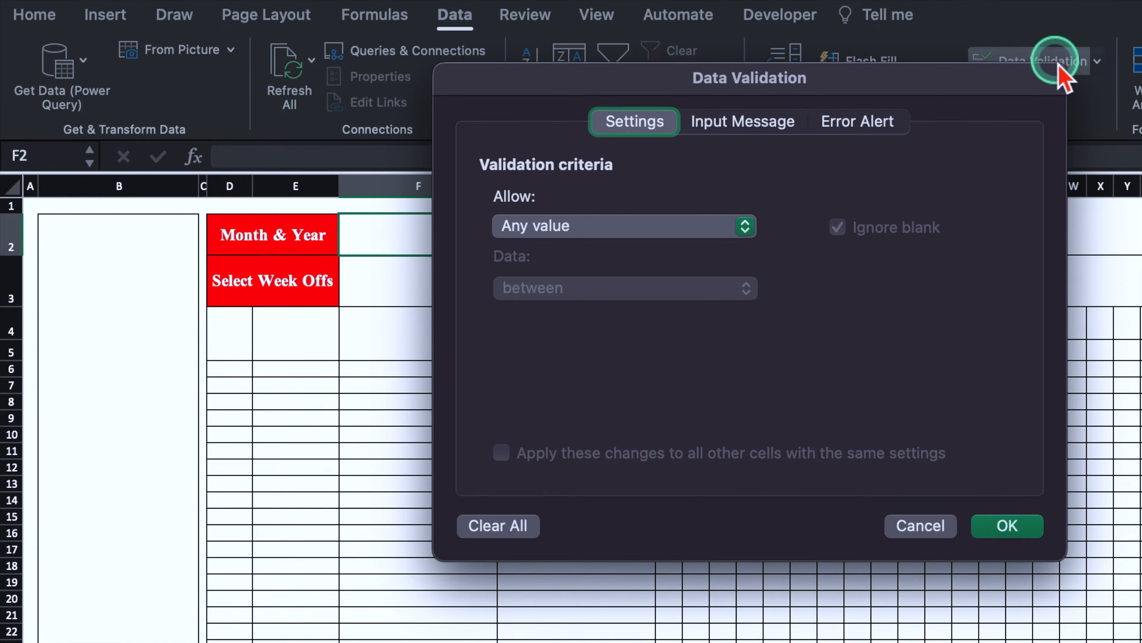
pyautogui.click(746, 225)
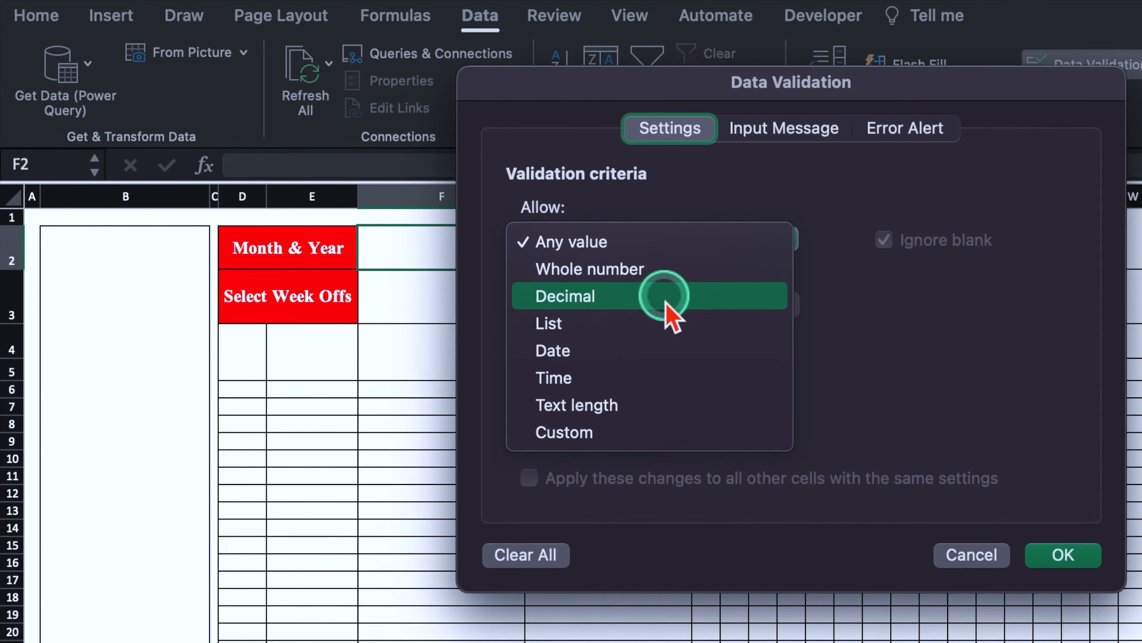
pyautogui.click(659, 323)
pyautogui.click(1050, 370)
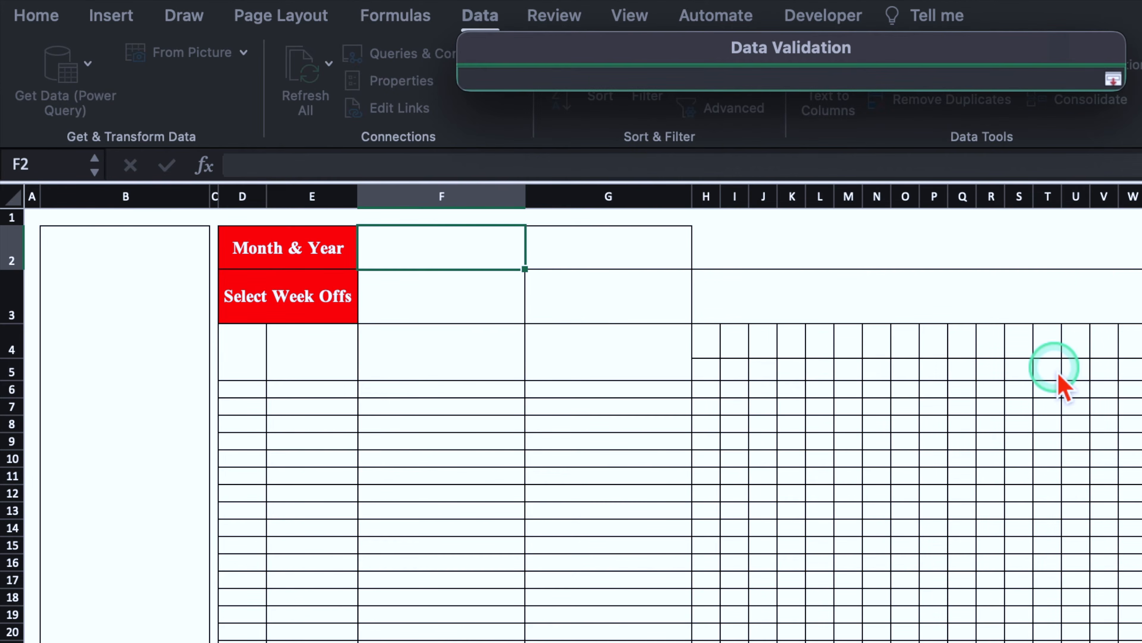
pyautogui.click(270, 642)
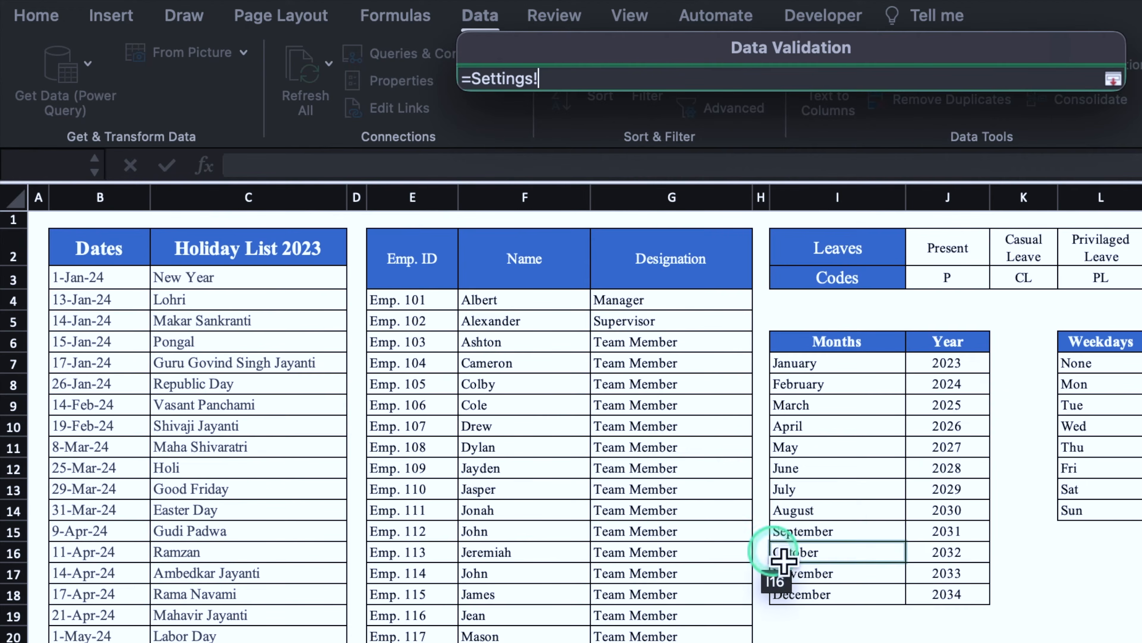
pyautogui.moveTo(870, 367); pyautogui.dragTo(854, 593)
pyautogui.click(1113, 80)
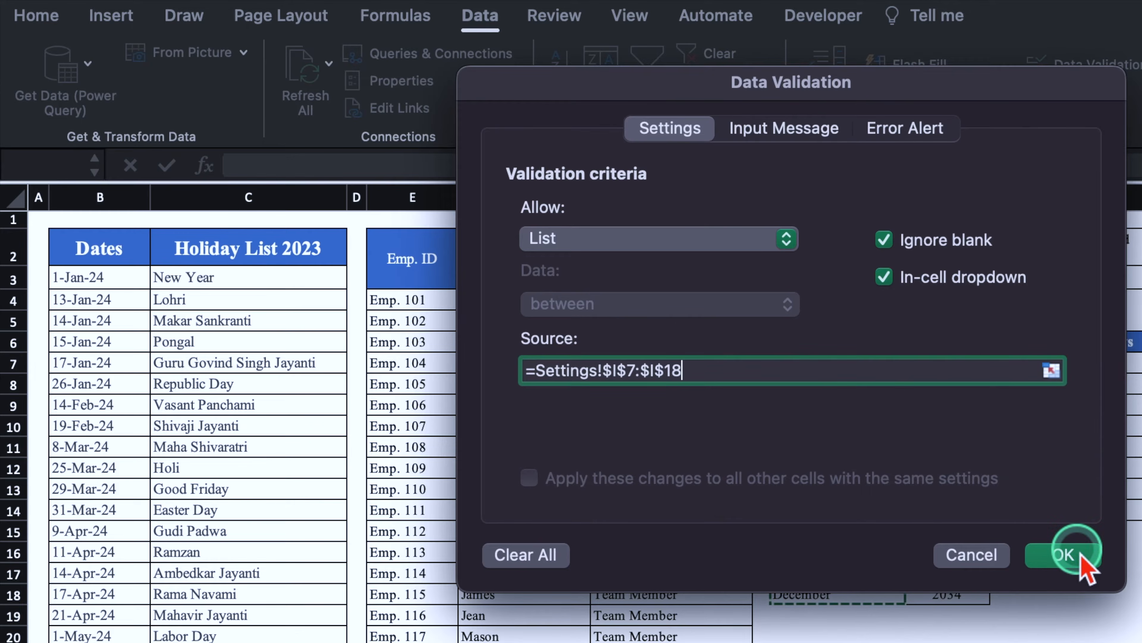
pyautogui.click(1070, 555)
pyautogui.click(535, 257)
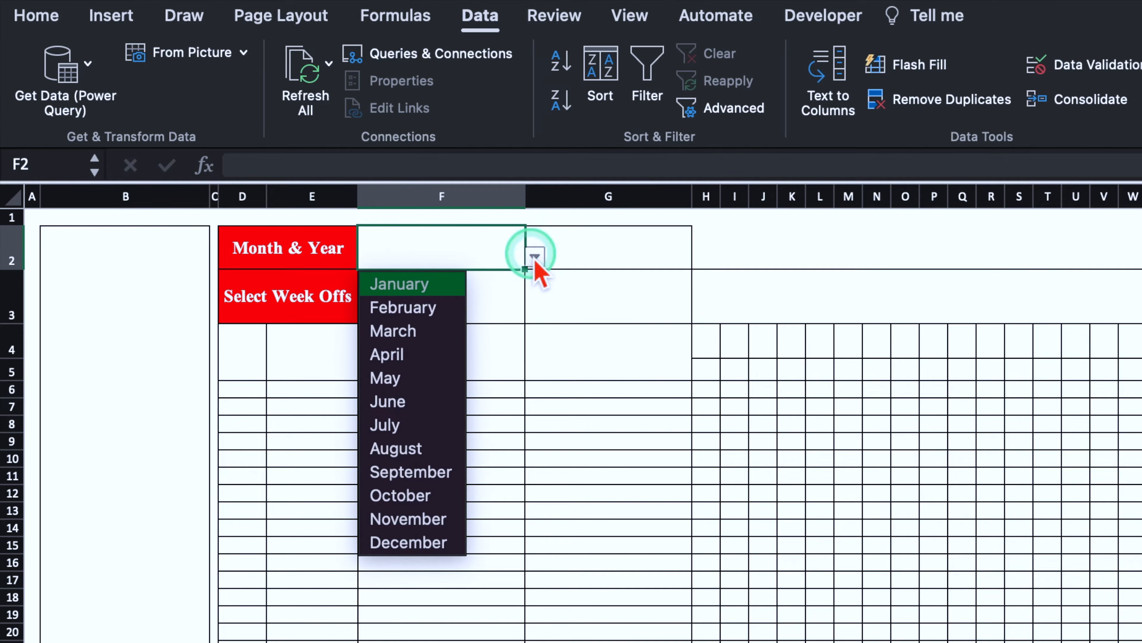
pyautogui.click(411, 288)
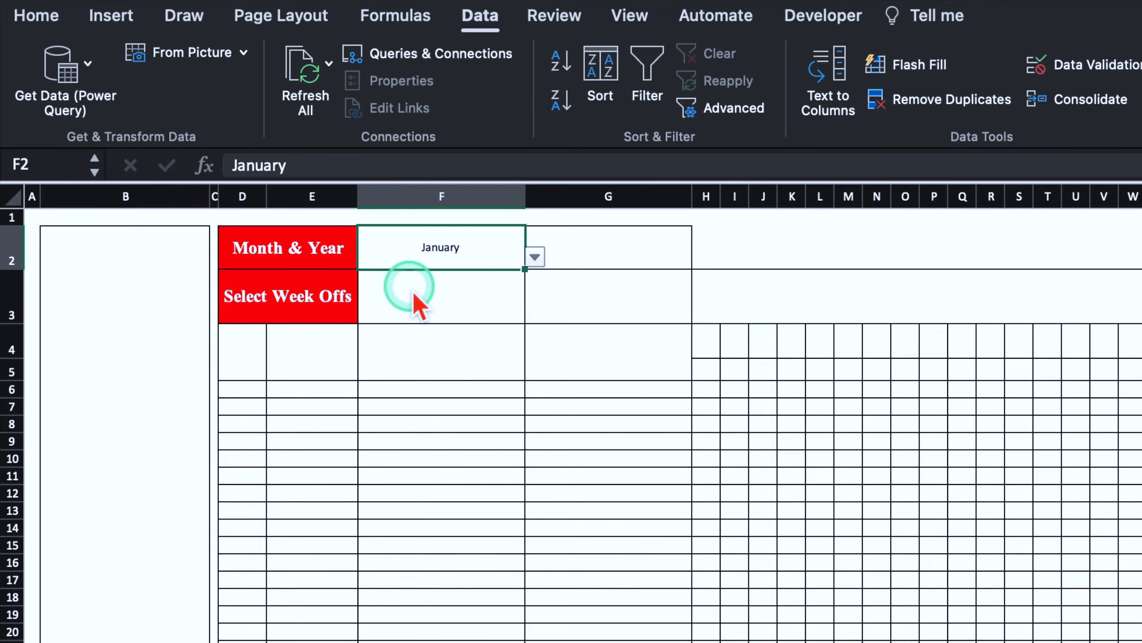
# Step: Add a list validation to G2 sourced from the years in Settings!$J$7:$J$18 and choose 2024
pyautogui.click(619, 265)
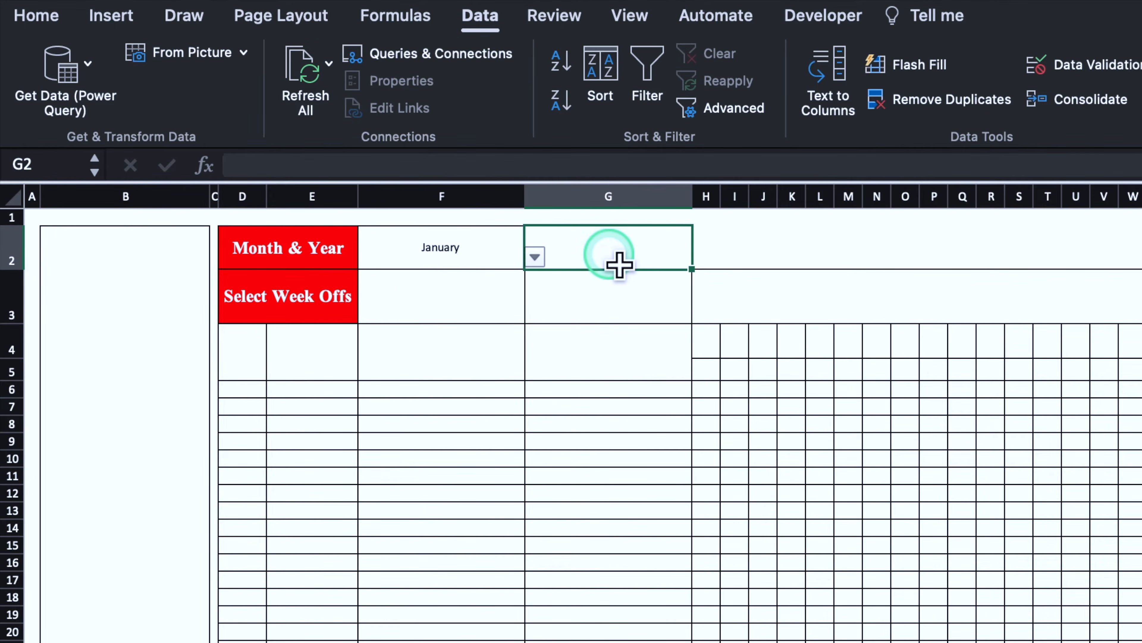
pyautogui.click(1110, 63)
pyautogui.click(786, 238)
pyautogui.click(628, 327)
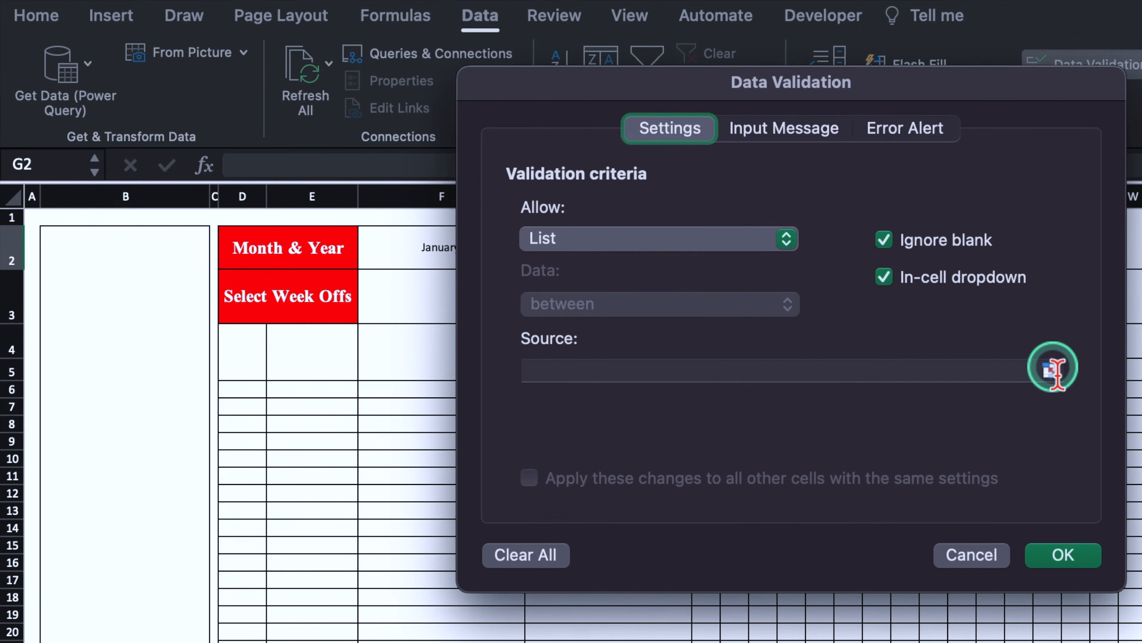
pyautogui.click(1053, 368)
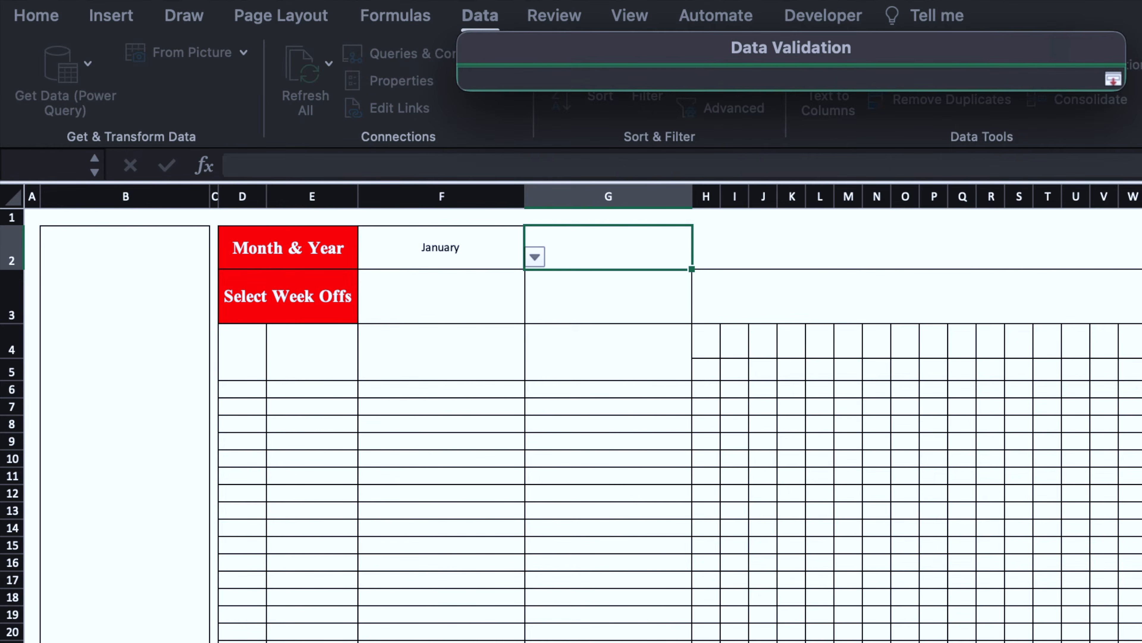
pyautogui.click(315, 642)
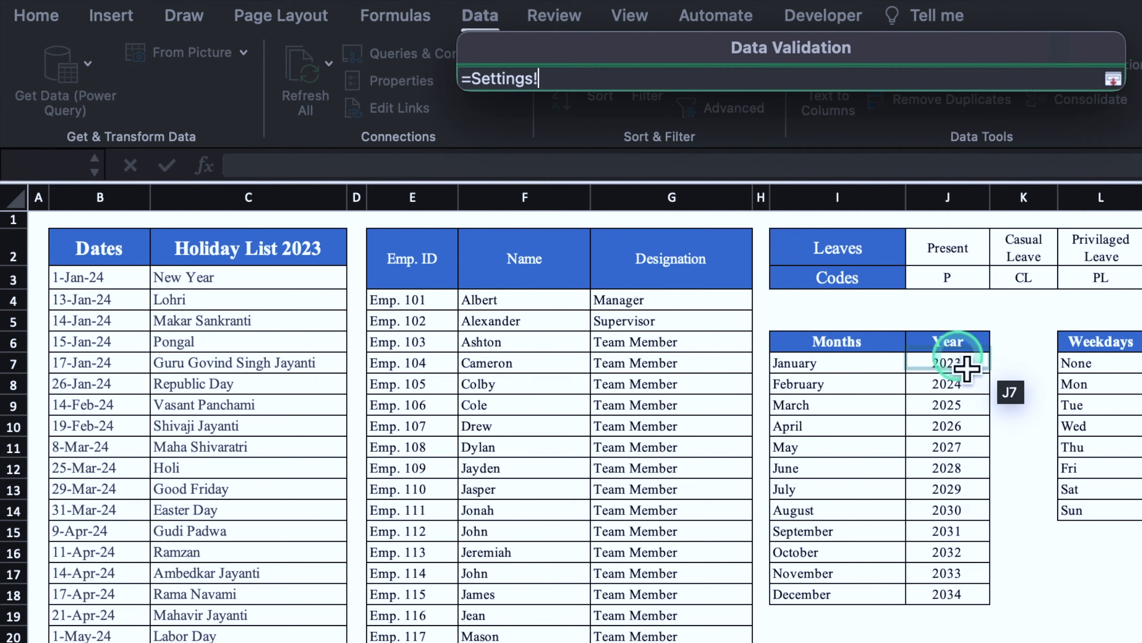
pyautogui.moveTo(965, 371); pyautogui.dragTo(967, 605)
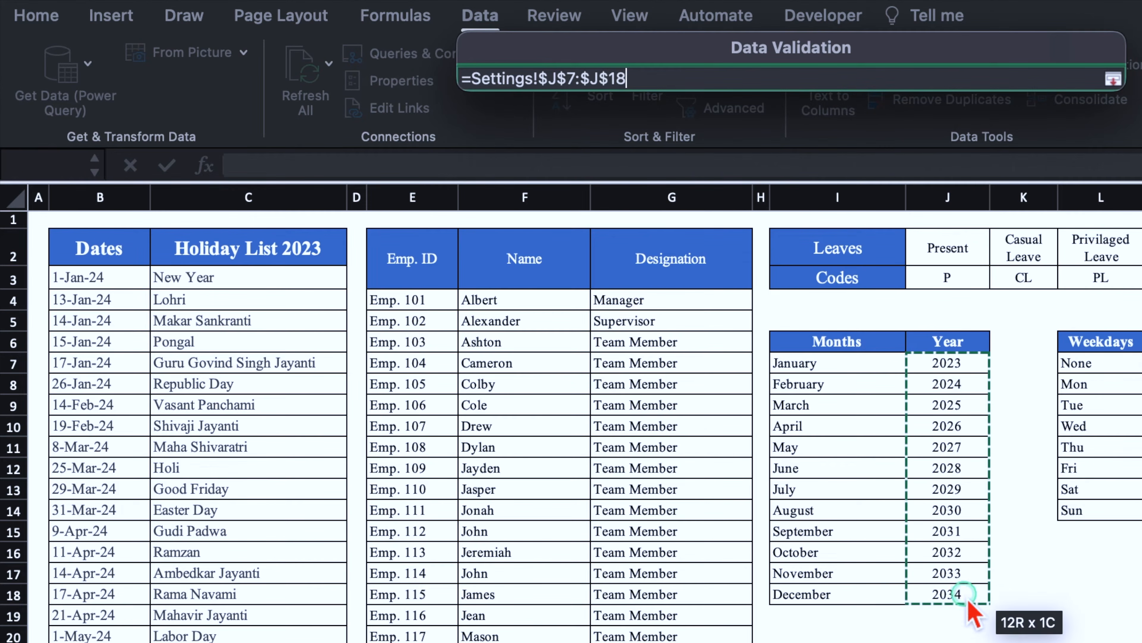
pyautogui.click(1113, 79)
pyautogui.click(1078, 547)
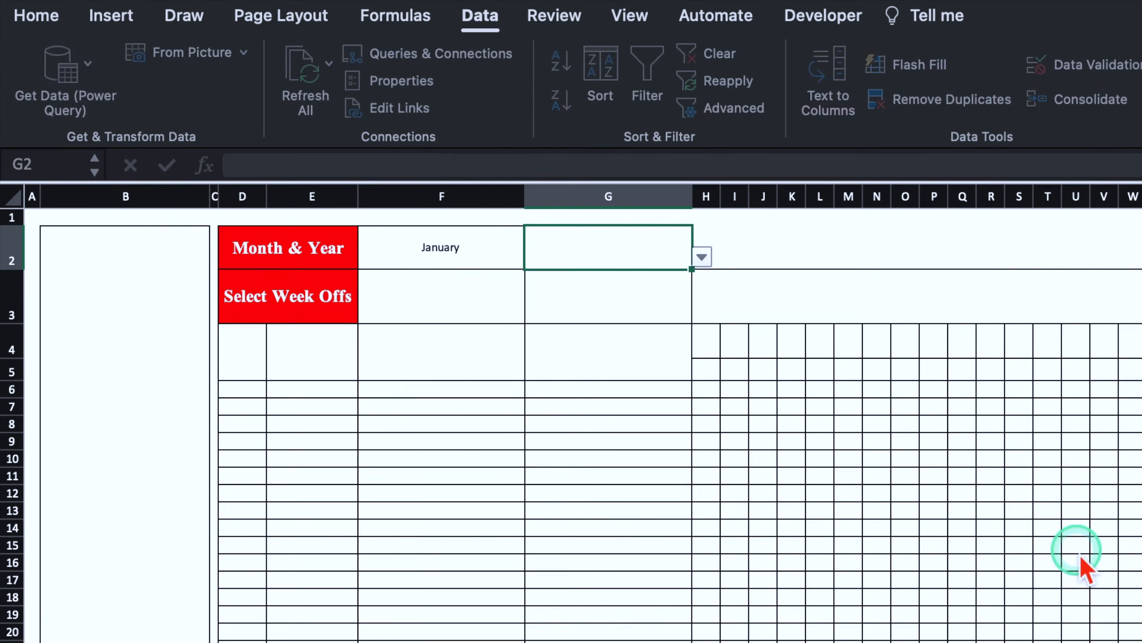
pyautogui.click(702, 257)
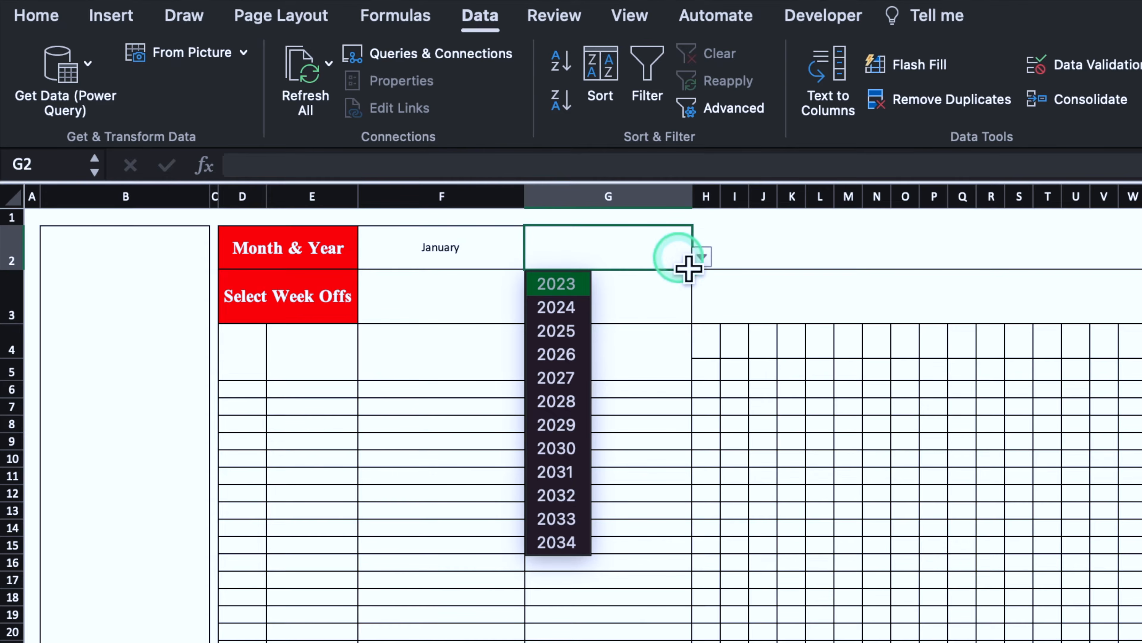
pyautogui.click(577, 316)
# Step: Format cells F2:G3 with a gold fill and the Impact font at size 24
pyautogui.moveTo(415, 256); pyautogui.dragTo(594, 304)
pyautogui.click(38, 18)
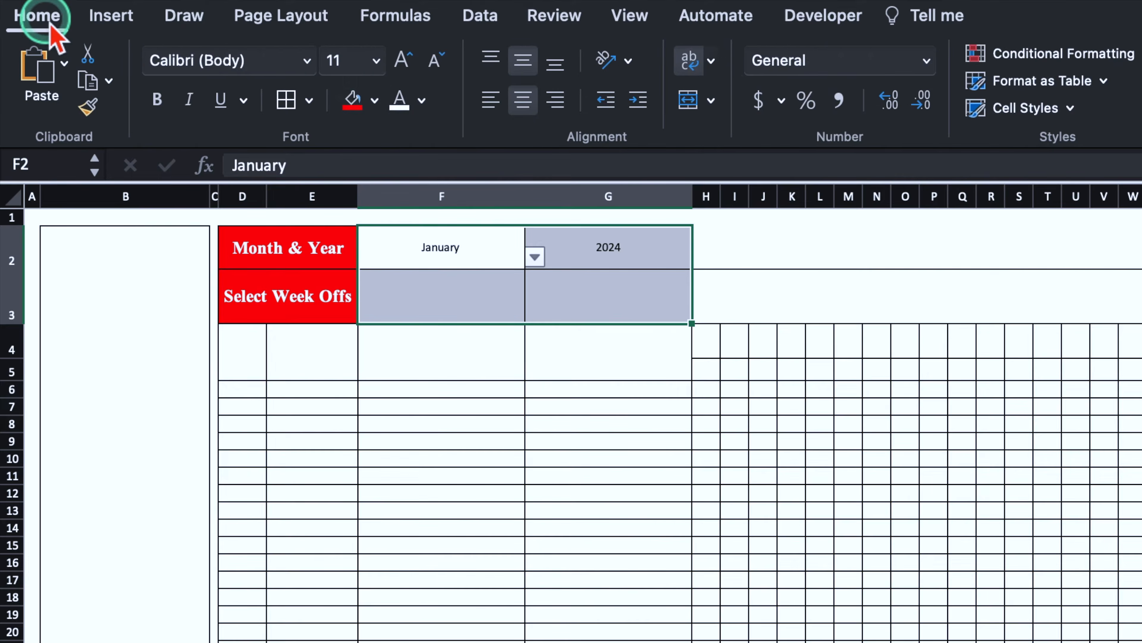
pyautogui.click(374, 99)
pyautogui.click(403, 379)
pyautogui.click(307, 60)
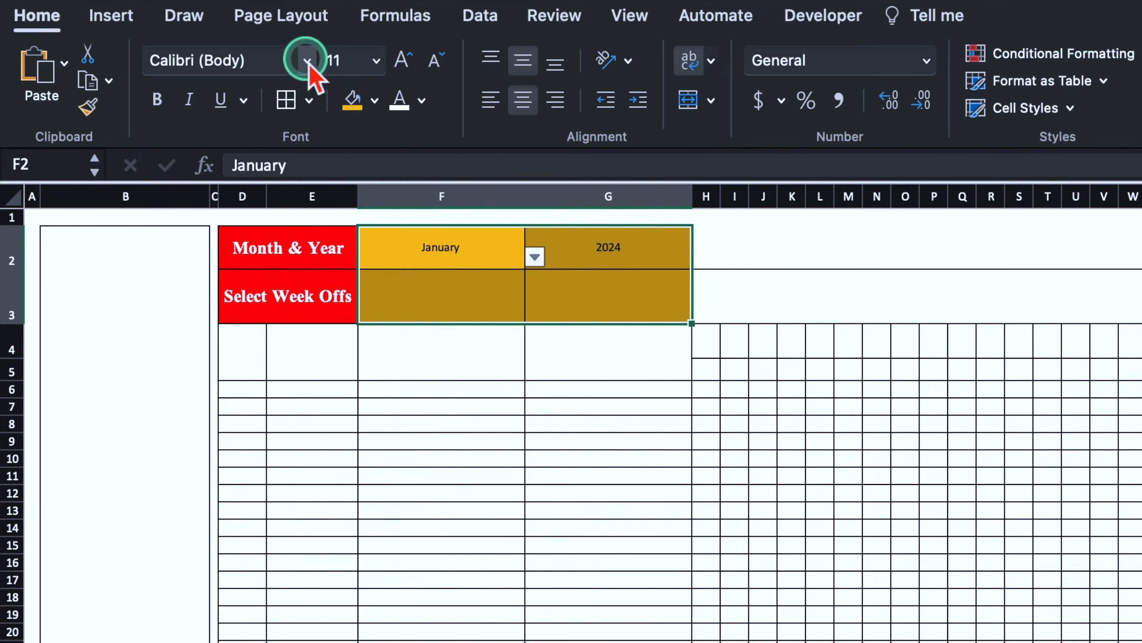
pyautogui.click(310, 316)
pyautogui.click(401, 59)
pyautogui.click(401, 59)
pyautogui.click(401, 60)
pyautogui.click(402, 60)
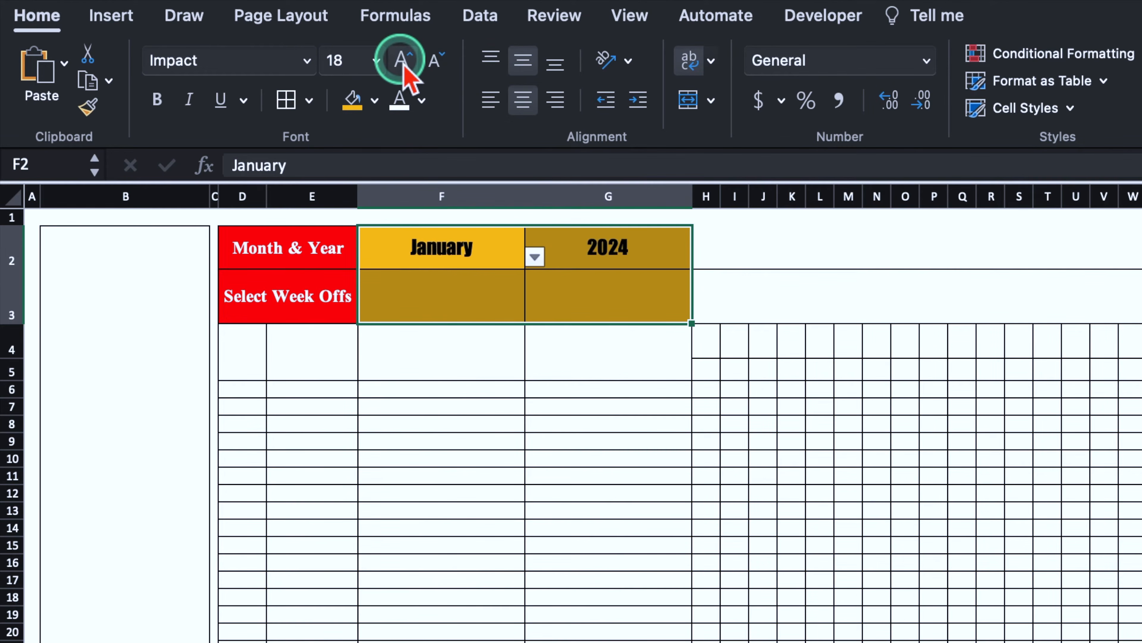
pyautogui.click(402, 59)
pyautogui.click(401, 60)
pyautogui.click(402, 60)
# Step: Add a list validation to F3:G3 sourced from the weekdays in Settings!$L$7:$L$14
pyautogui.click(453, 304)
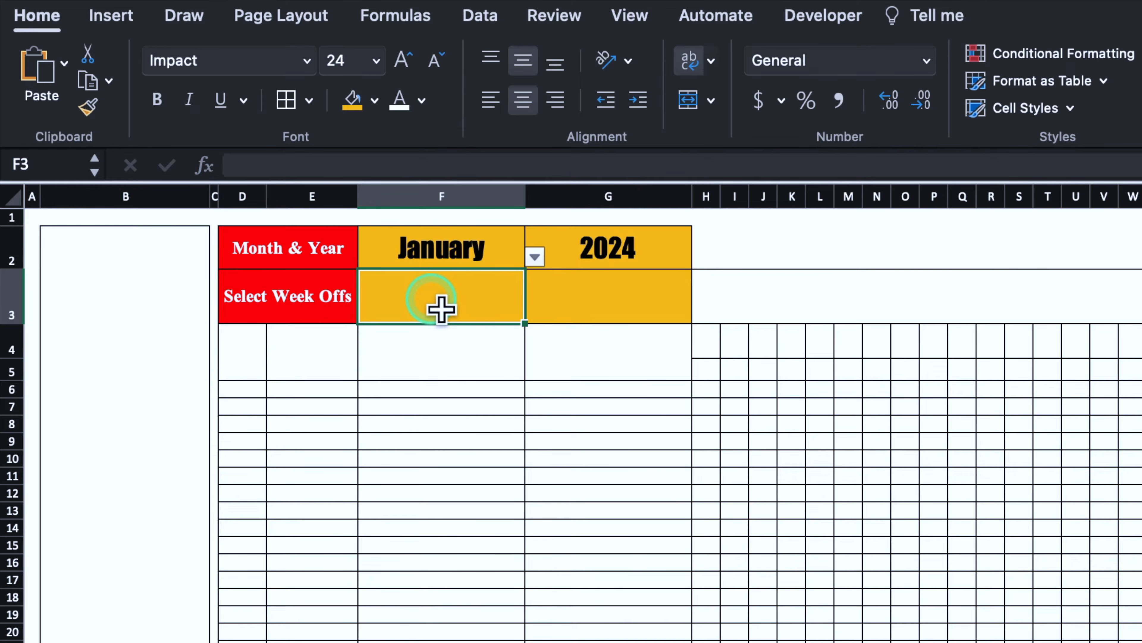
pyautogui.moveTo(548, 304); pyautogui.dragTo(622, 306)
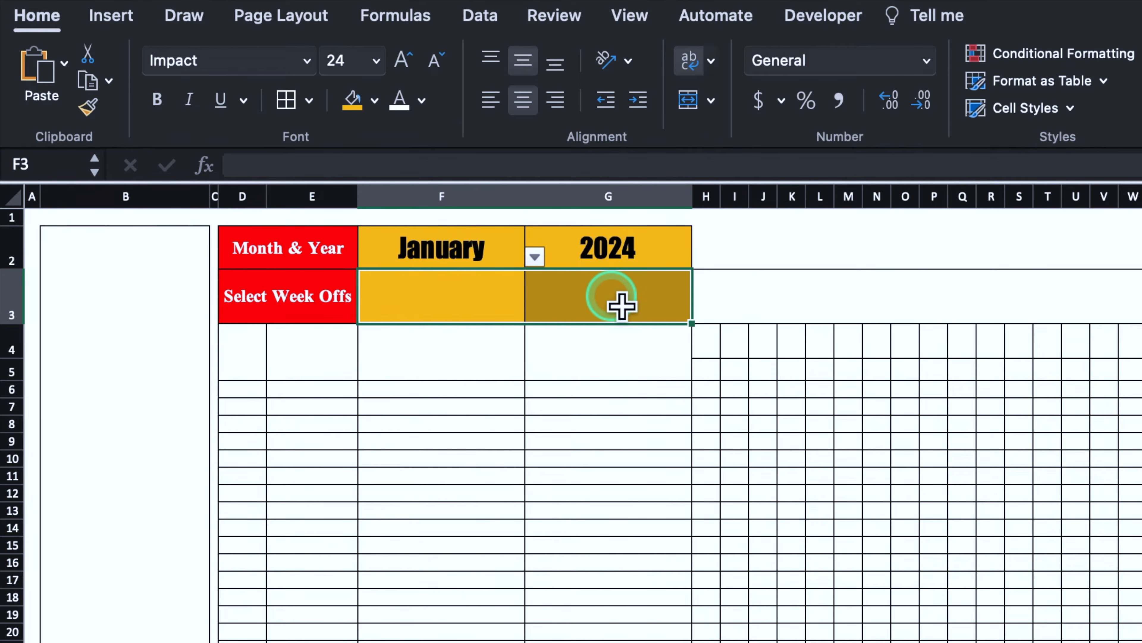
pyautogui.click(495, 18)
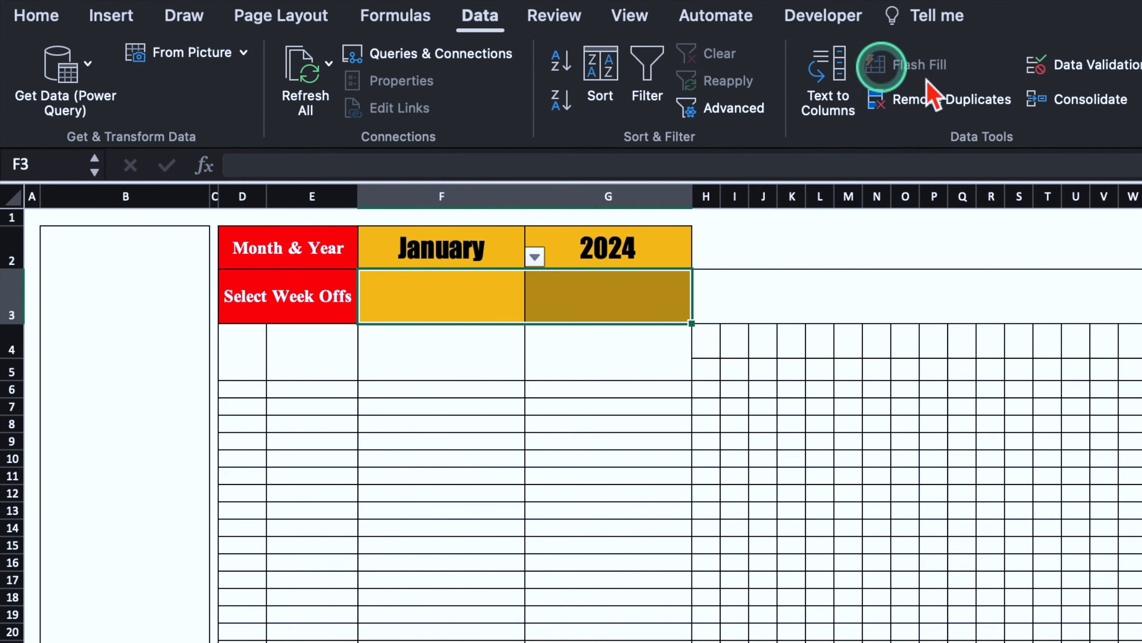
pyautogui.click(1111, 81)
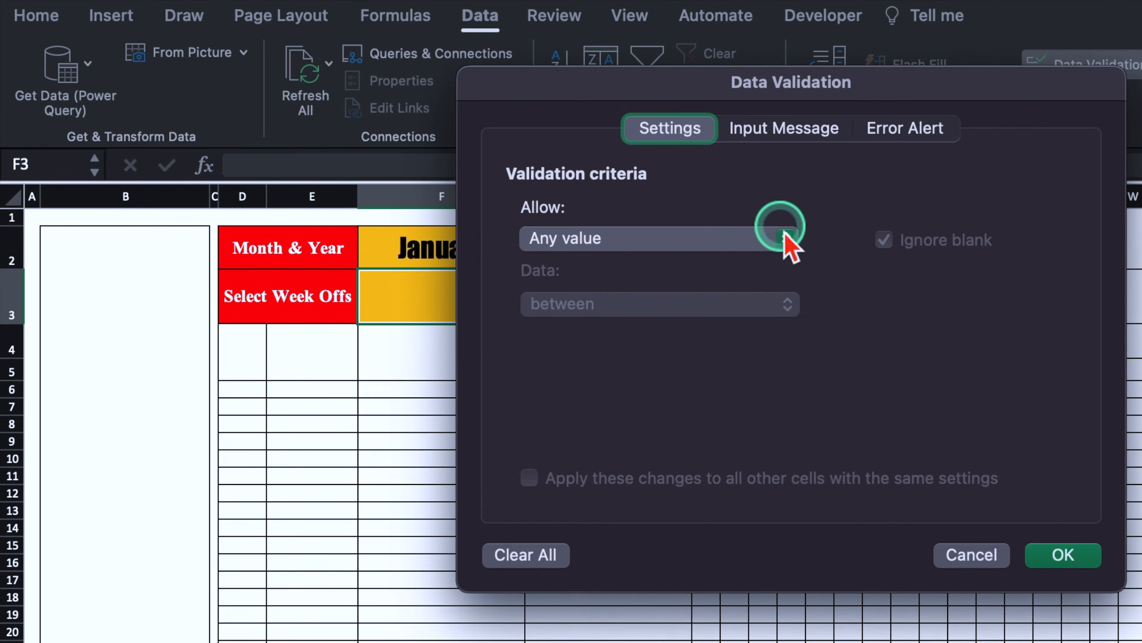
pyautogui.click(789, 240)
pyautogui.click(633, 324)
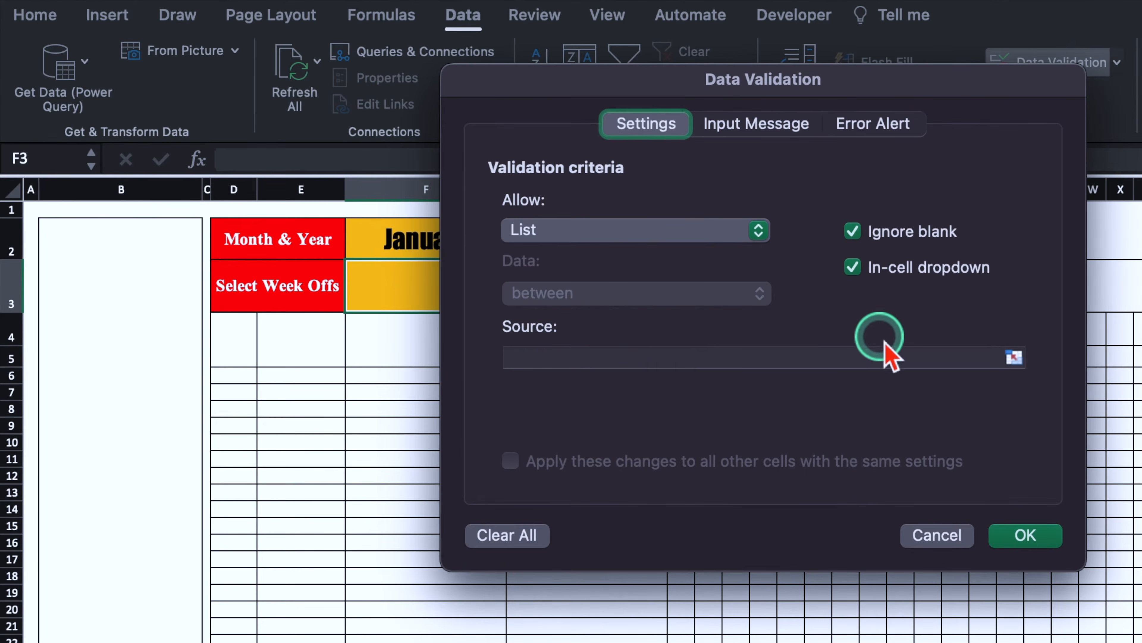
pyautogui.click(895, 358)
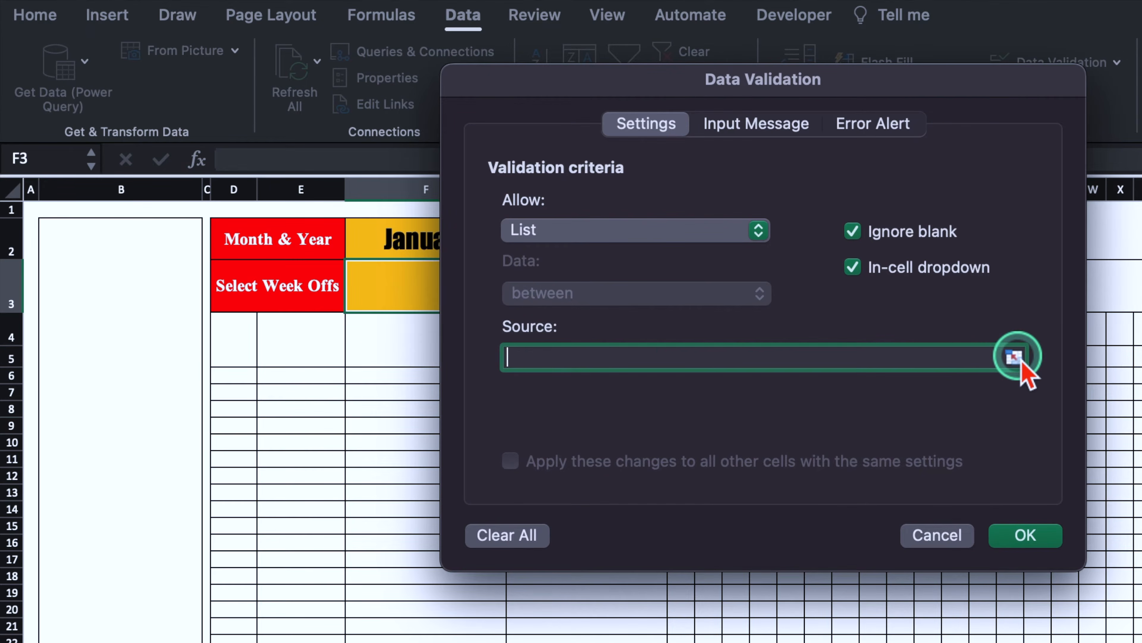
pyautogui.click(1015, 358)
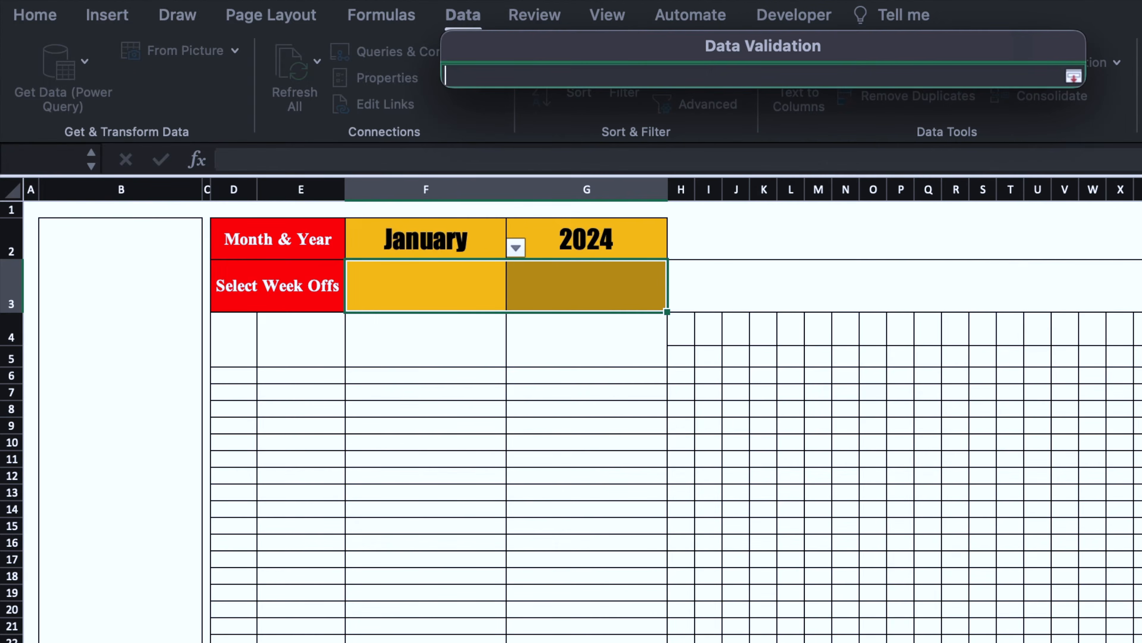
pyautogui.click(584, 641)
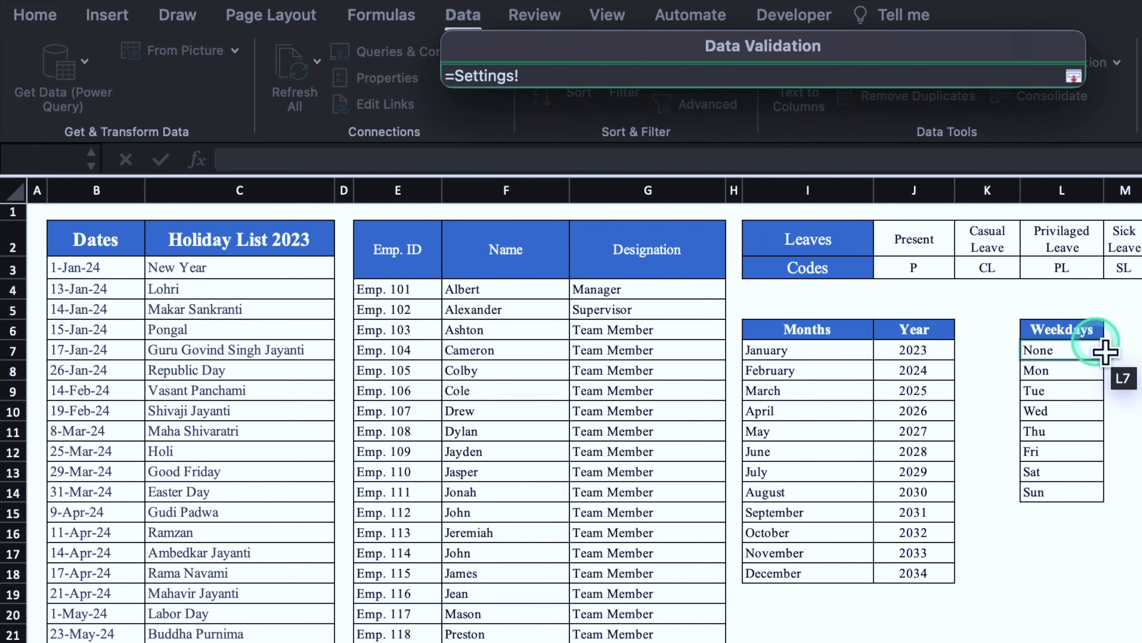
pyautogui.click(1093, 353)
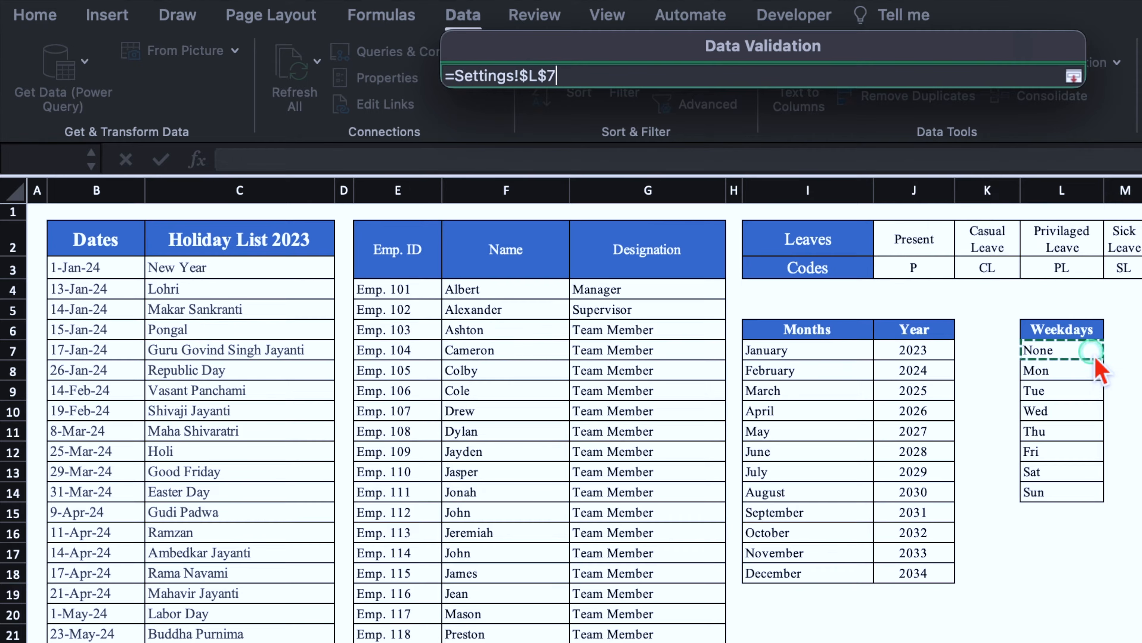
pyautogui.moveTo(1096, 360); pyautogui.dragTo(1091, 495)
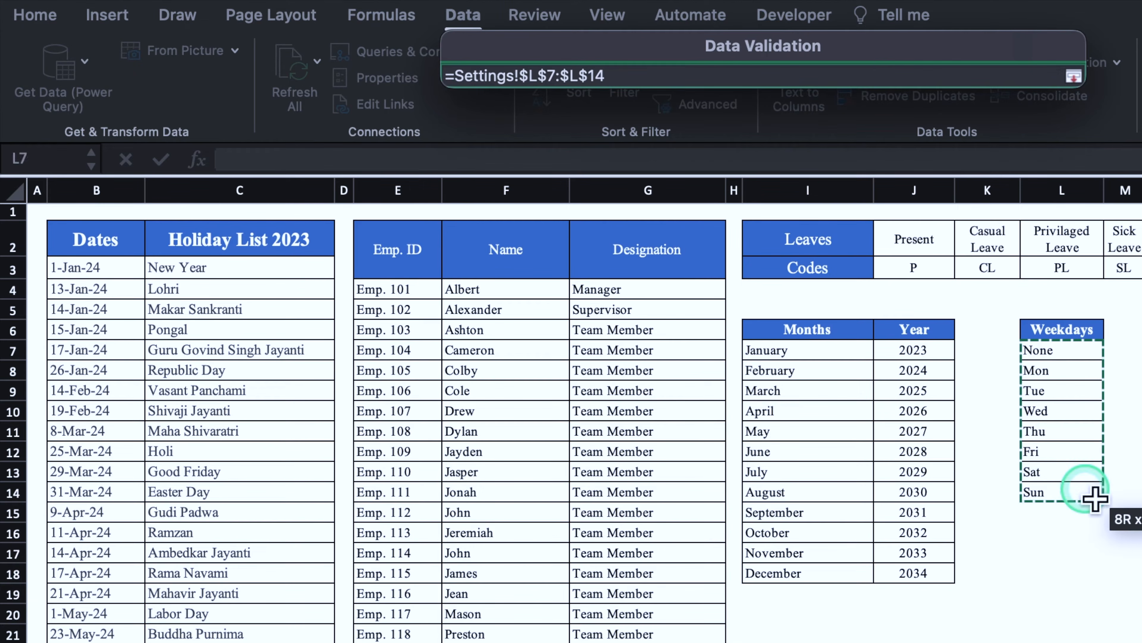
pyautogui.click(1088, 93)
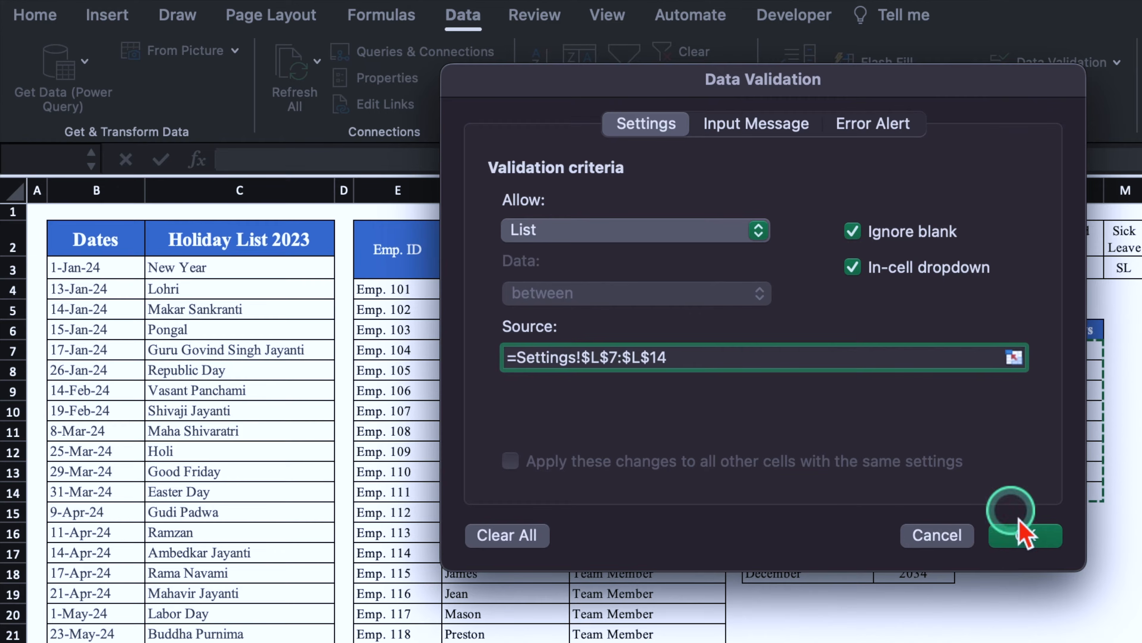
pyautogui.click(1023, 534)
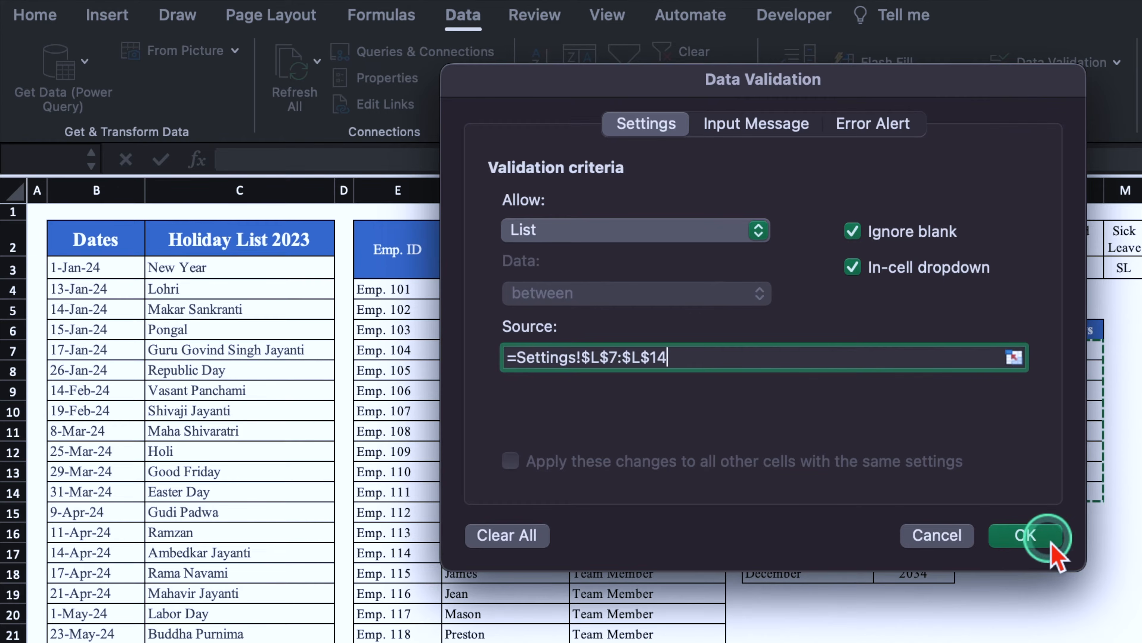
# Step: Choose Sat as the week off in F3 and Sun in G3
pyautogui.click(516, 299)
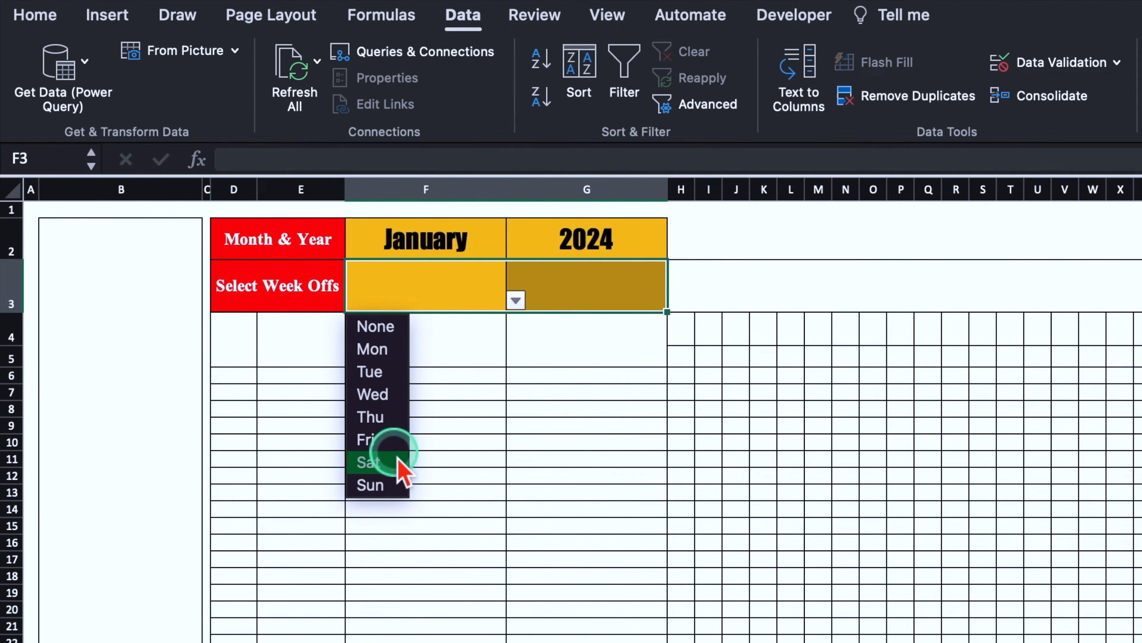
pyautogui.click(386, 462)
pyautogui.click(614, 301)
pyautogui.click(677, 300)
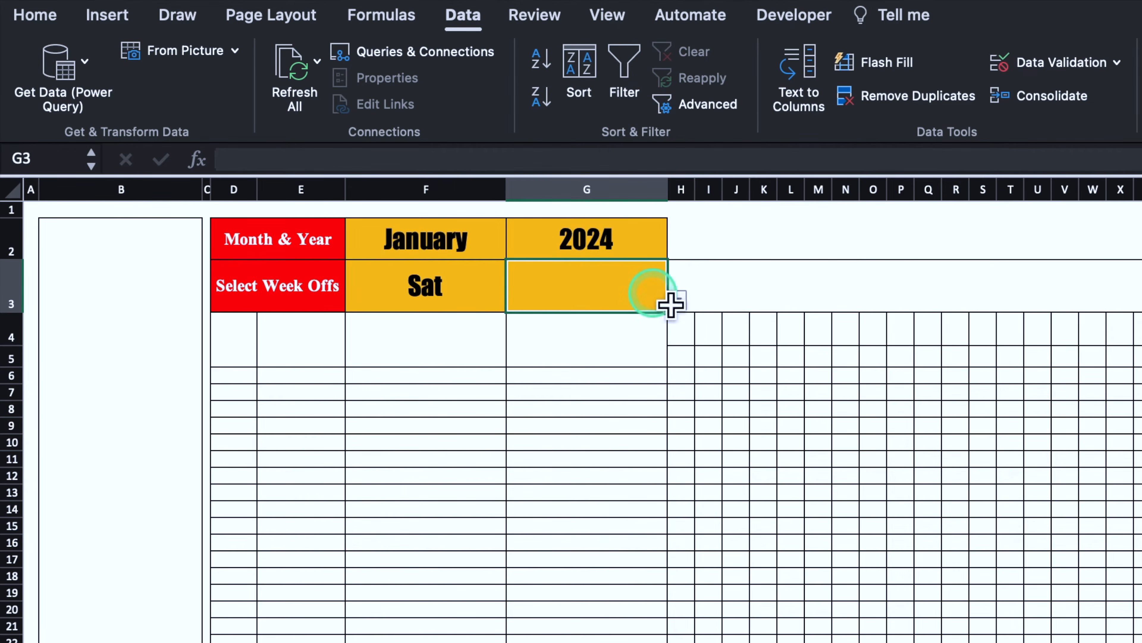
pyautogui.click(557, 491)
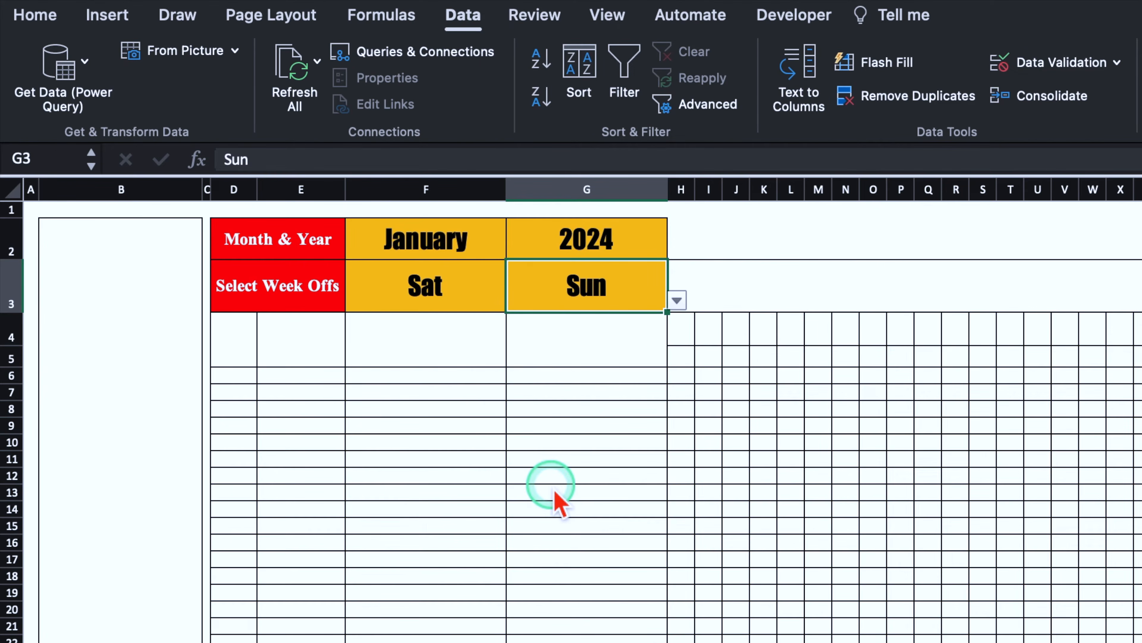
# Step: Format the week-off cells F3:G3 with a red fill and white text
pyautogui.click(405, 303)
pyautogui.keyDown('shift'); pyautogui.click(563, 297); pyautogui.keyUp('shift')
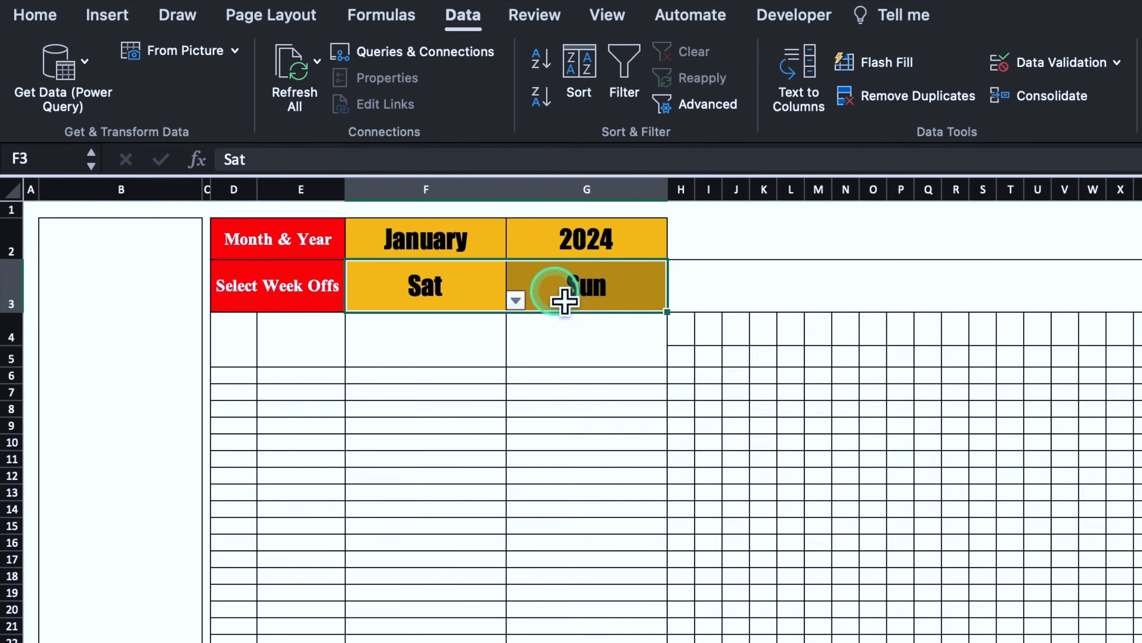
pyautogui.click(43, 16)
pyautogui.click(363, 96)
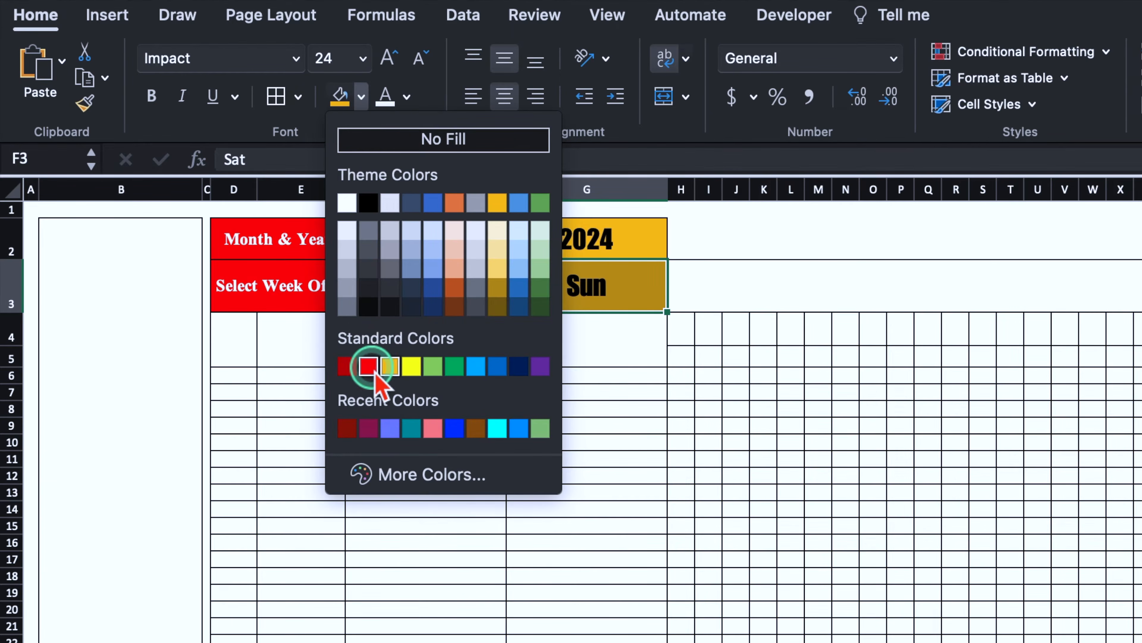
pyautogui.click(368, 366)
pyautogui.click(385, 97)
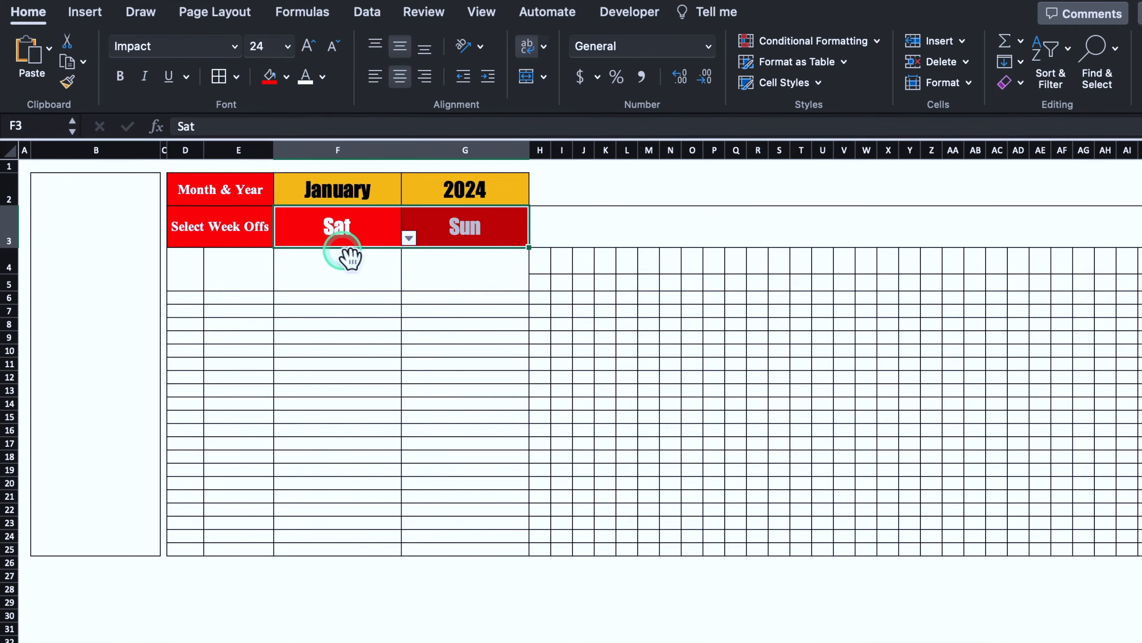
# Step: Start an Equal To highlight rule for F3:G3 that matches the cell value None
pyautogui.click(814, 44)
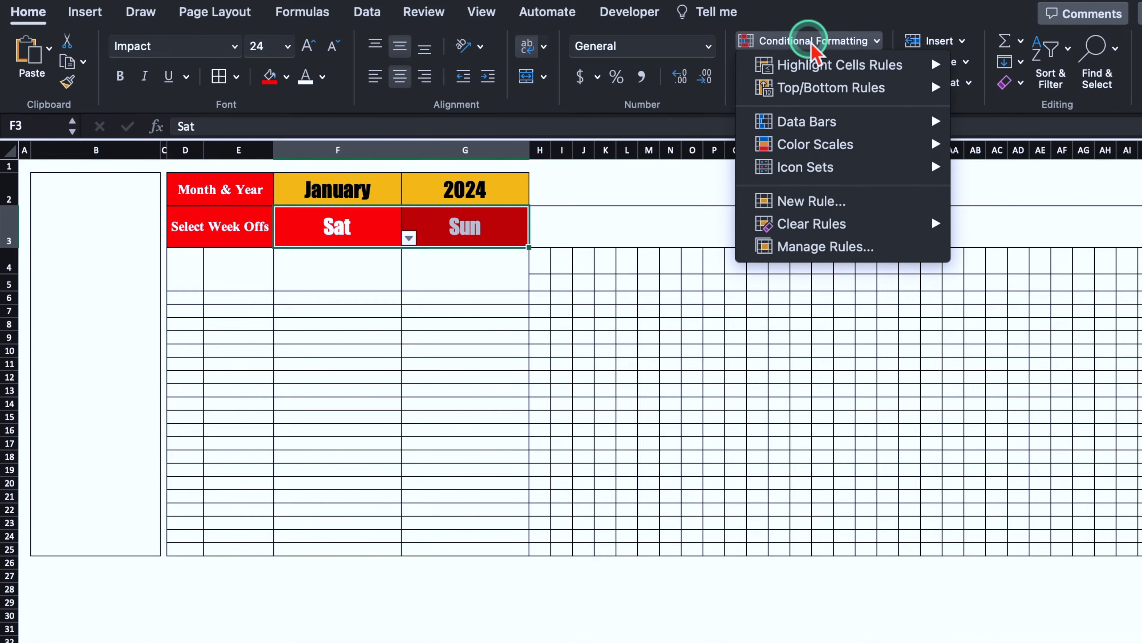
pyautogui.moveTo(922, 67)
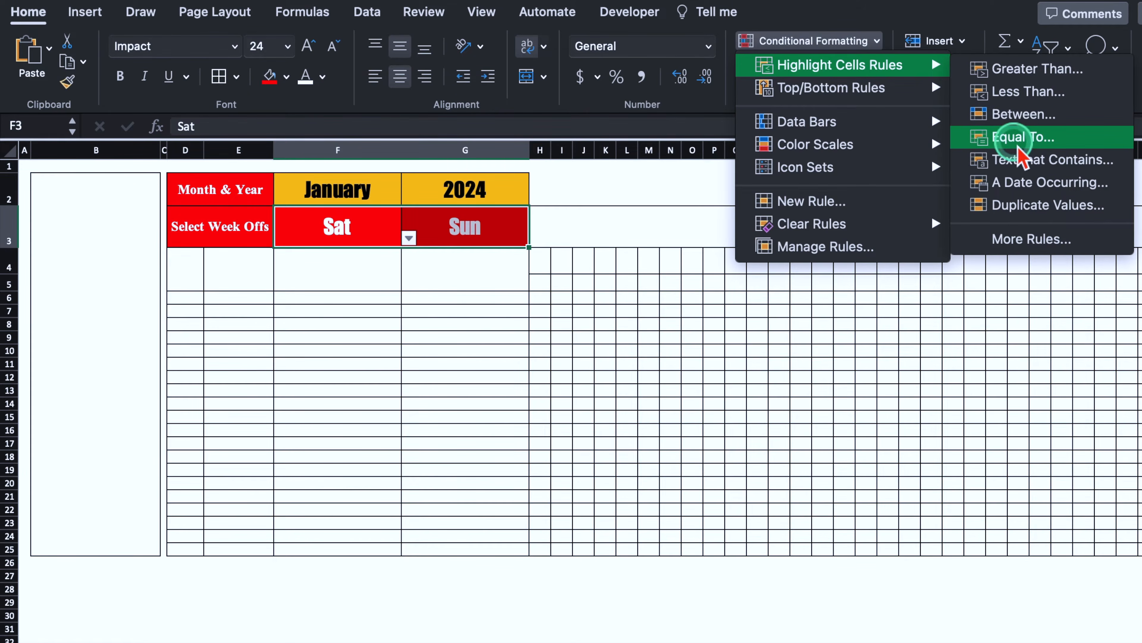
pyautogui.click(1018, 137)
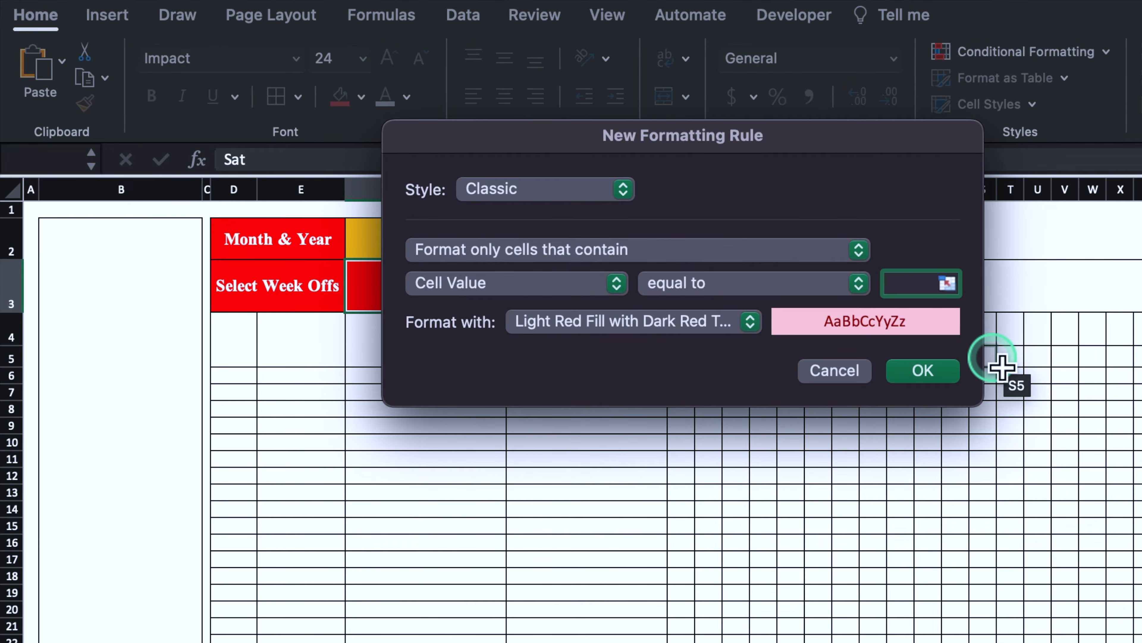
pyautogui.write('None')
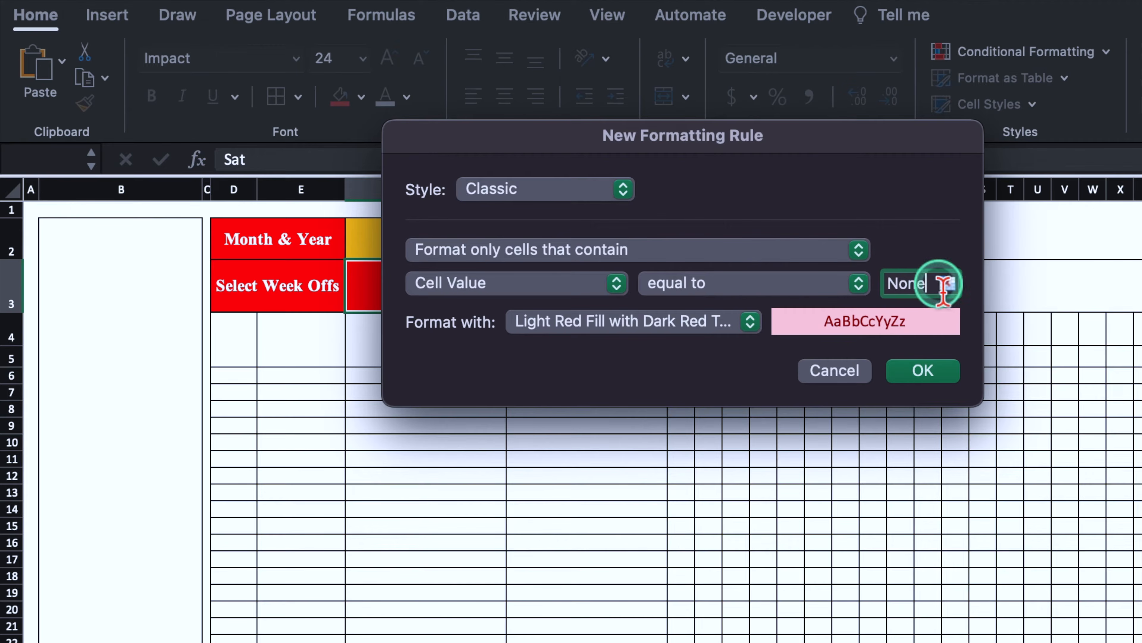
# Step: Give the None rule a custom format with a blue fill and white font, and apply it to F3:G3
pyautogui.click(750, 321)
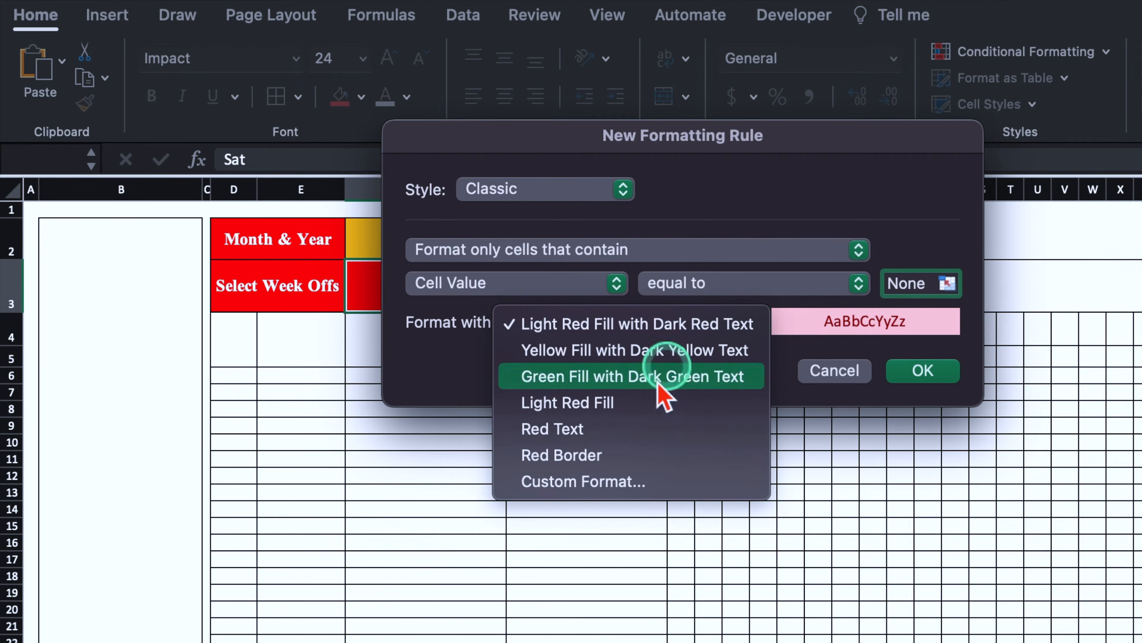
pyautogui.click(651, 483)
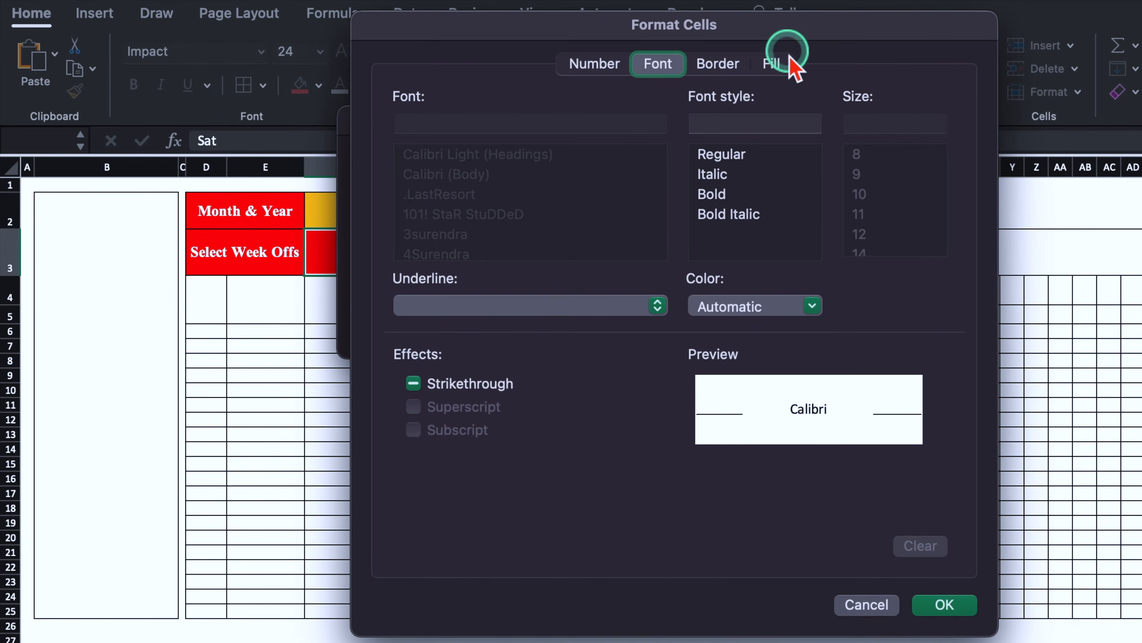
pyautogui.click(789, 59)
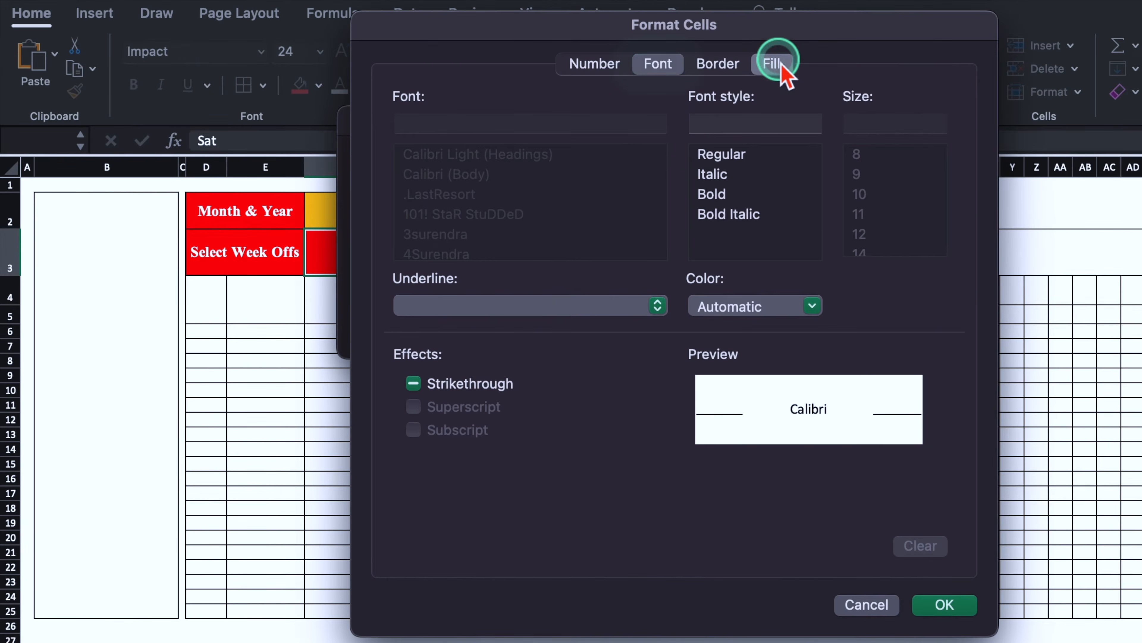
pyautogui.click(612, 144)
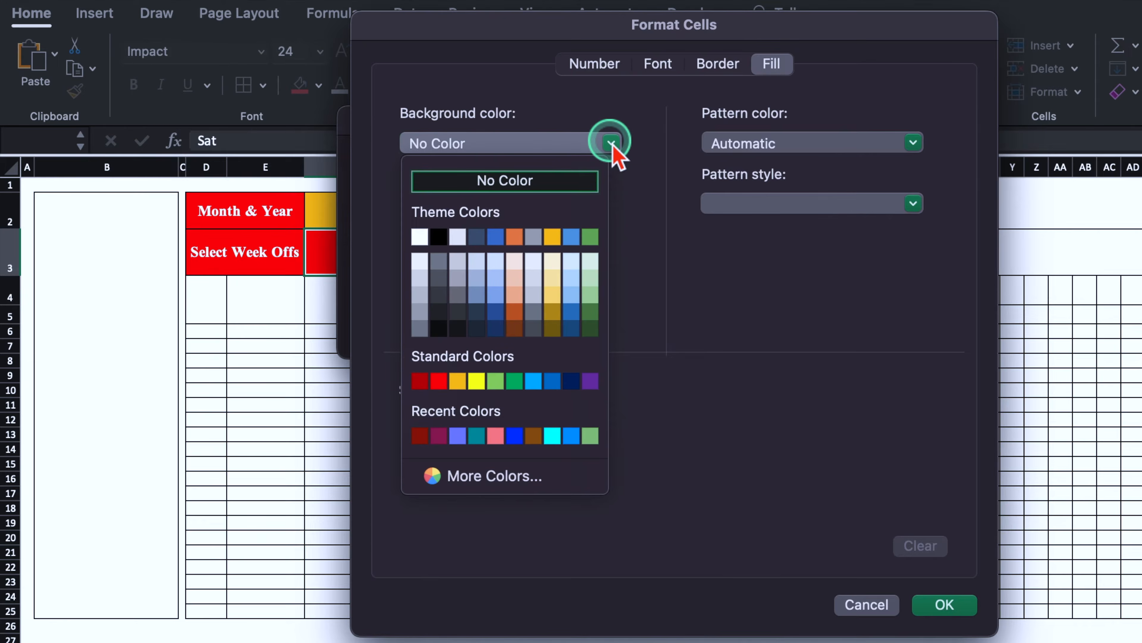
pyautogui.click(498, 237)
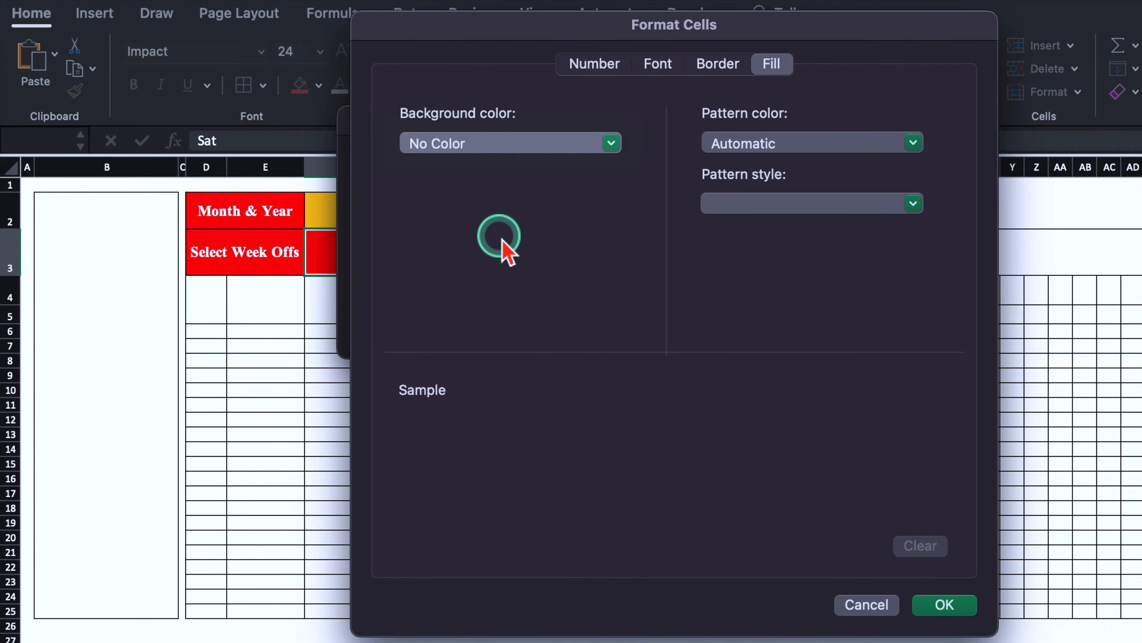
pyautogui.click(661, 64)
pyautogui.click(816, 306)
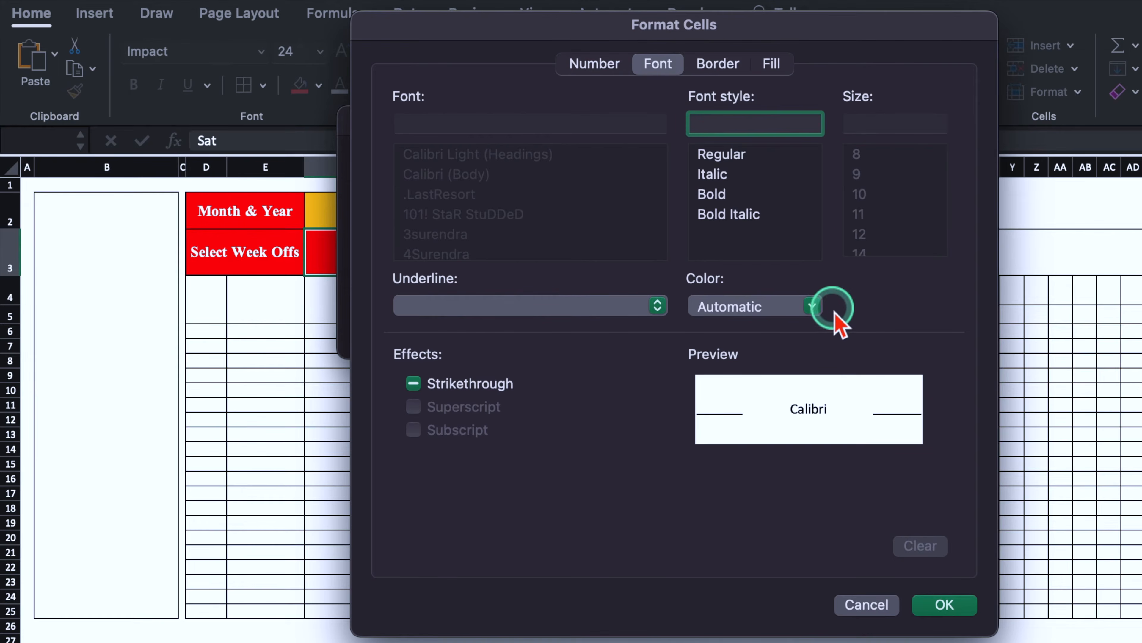
pyautogui.click(707, 399)
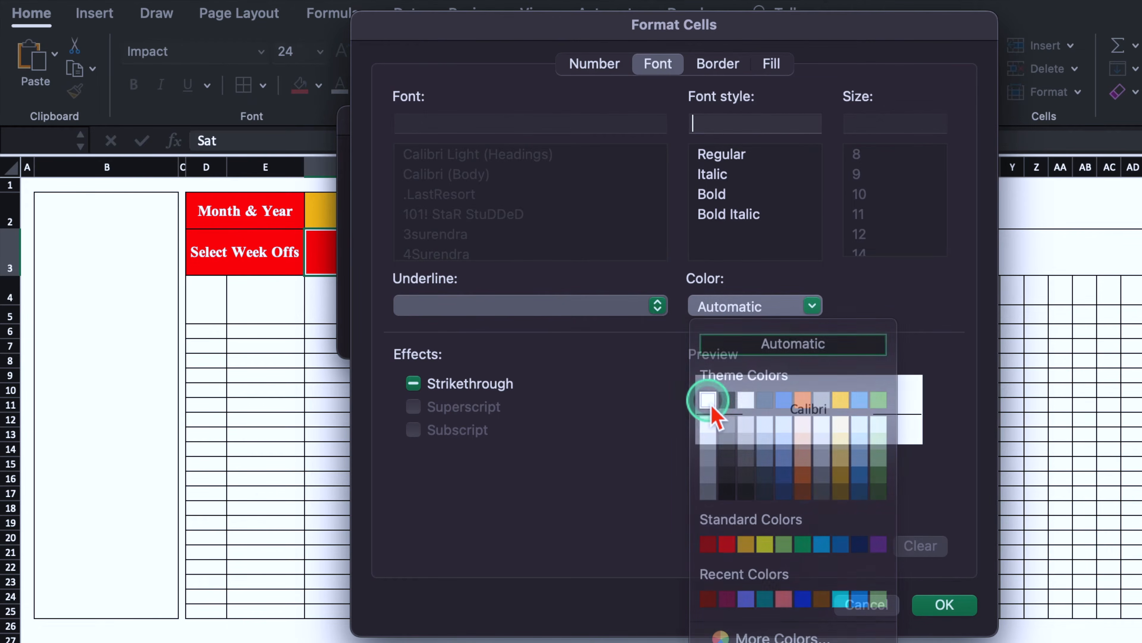
pyautogui.click(919, 544)
pyautogui.click(948, 604)
pyautogui.click(823, 333)
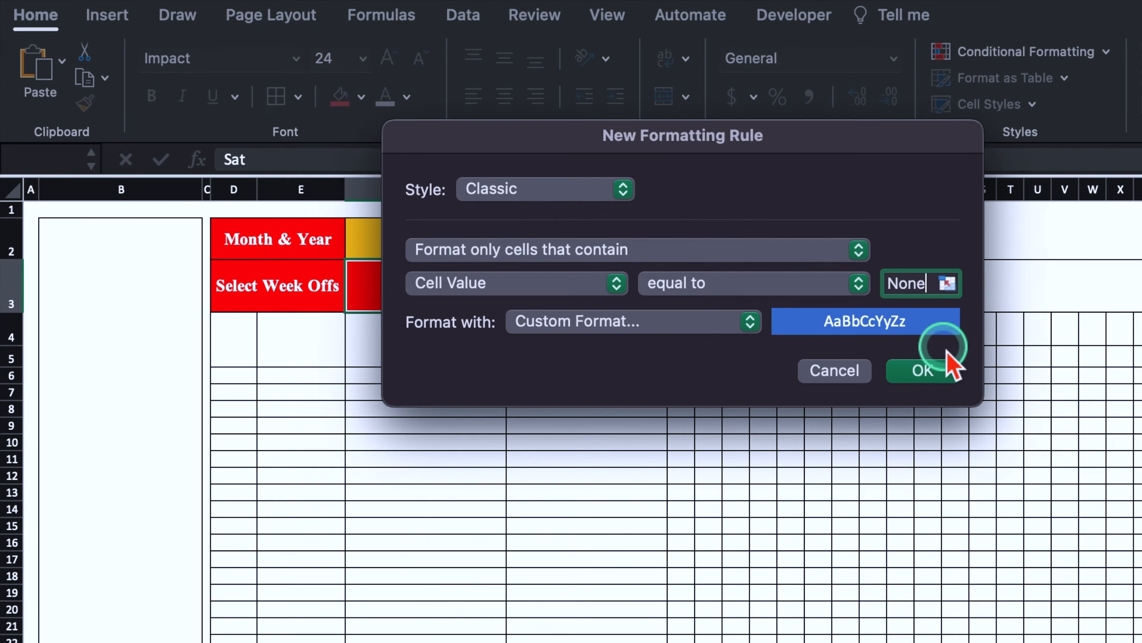
pyautogui.click(342, 265)
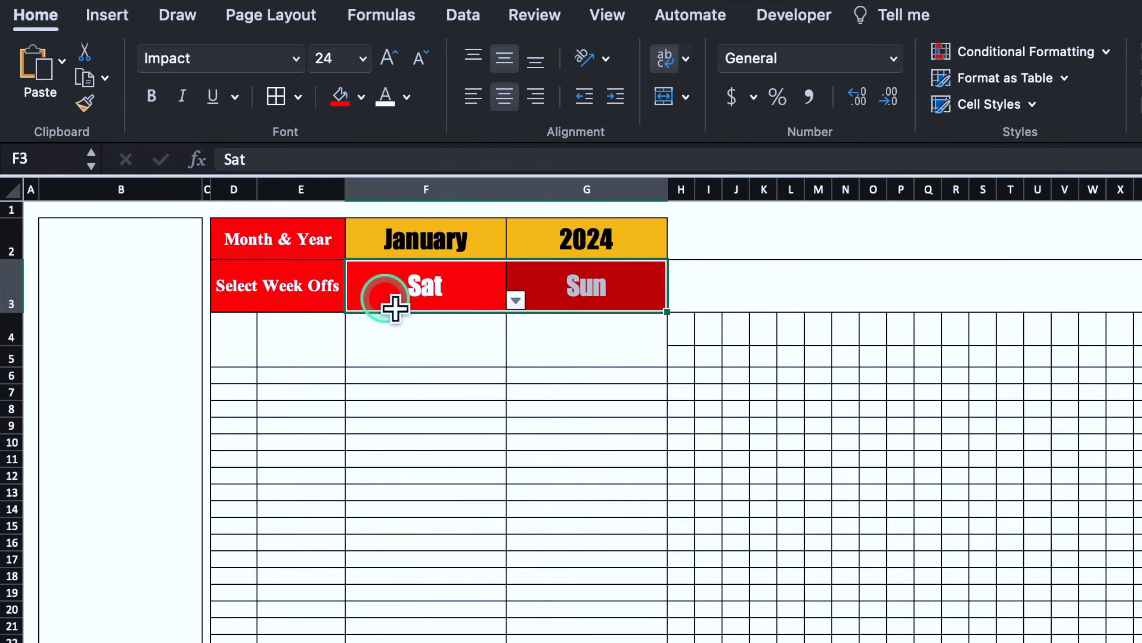
# Step: Set both week-off cells F3 and G3 to None to test the conditional formatting
pyautogui.click(515, 299)
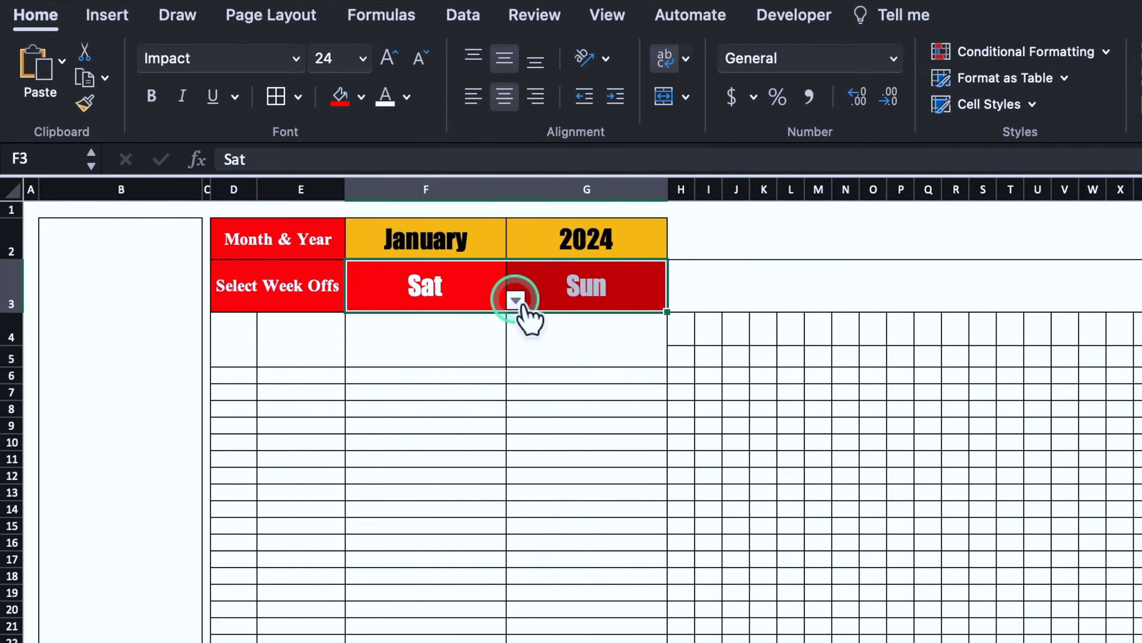
pyautogui.click(516, 299)
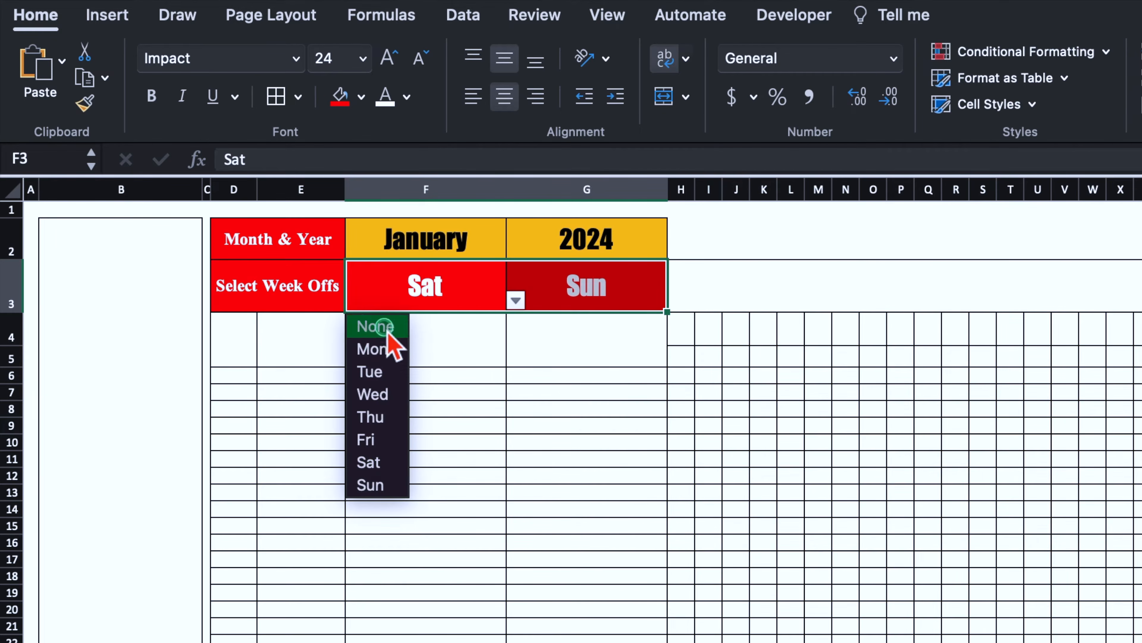
pyautogui.click(377, 325)
pyautogui.click(603, 296)
pyautogui.click(677, 300)
pyautogui.click(557, 335)
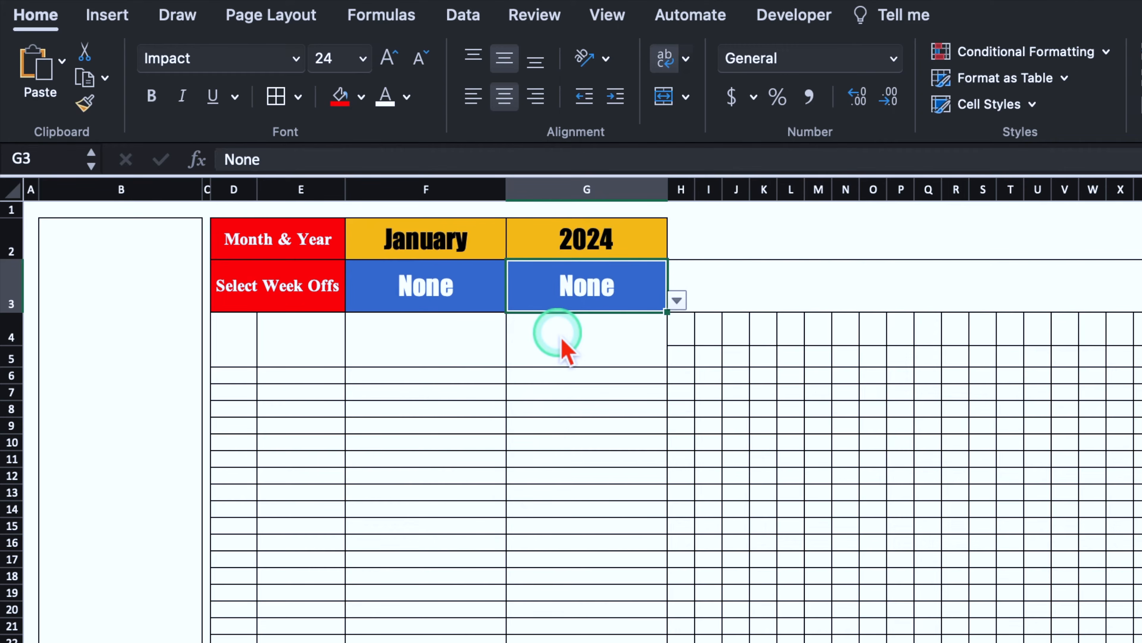
pyautogui.click(503, 299)
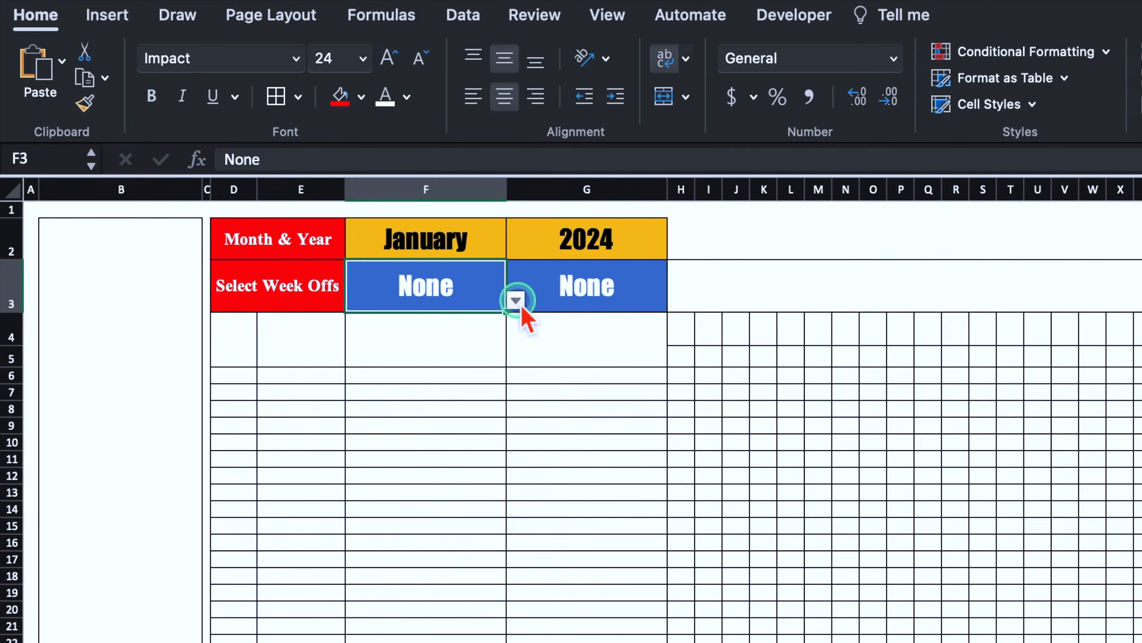
# Step: Set the first week-off cell F3 to Sat and the second week-off cell G3 to Sun
pyautogui.click(516, 300)
pyautogui.click(381, 434)
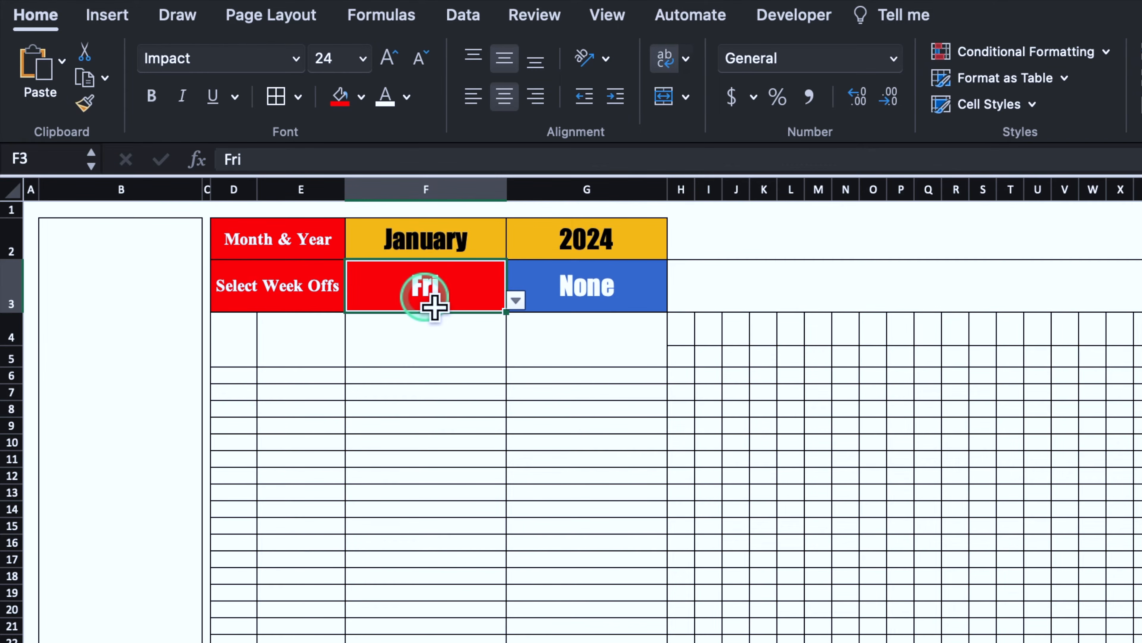
pyautogui.click(516, 299)
pyautogui.click(395, 454)
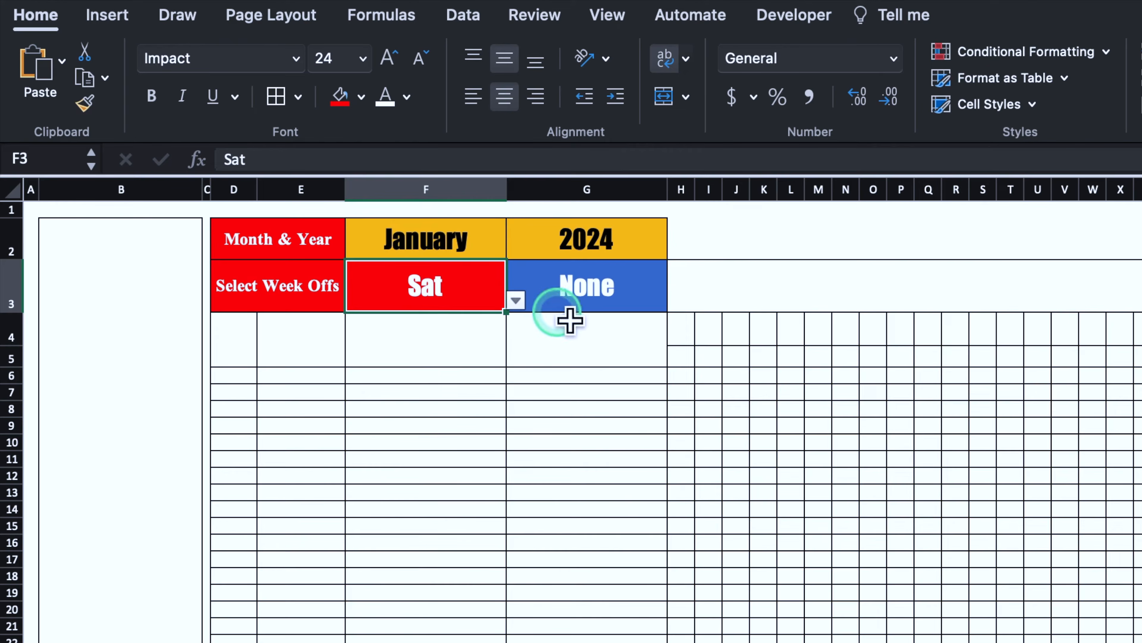
pyautogui.click(562, 303)
pyautogui.click(677, 301)
pyautogui.click(551, 479)
# Step: Enlarge the font of the week-off cells F3:G3 by three size increments
pyautogui.click(408, 306)
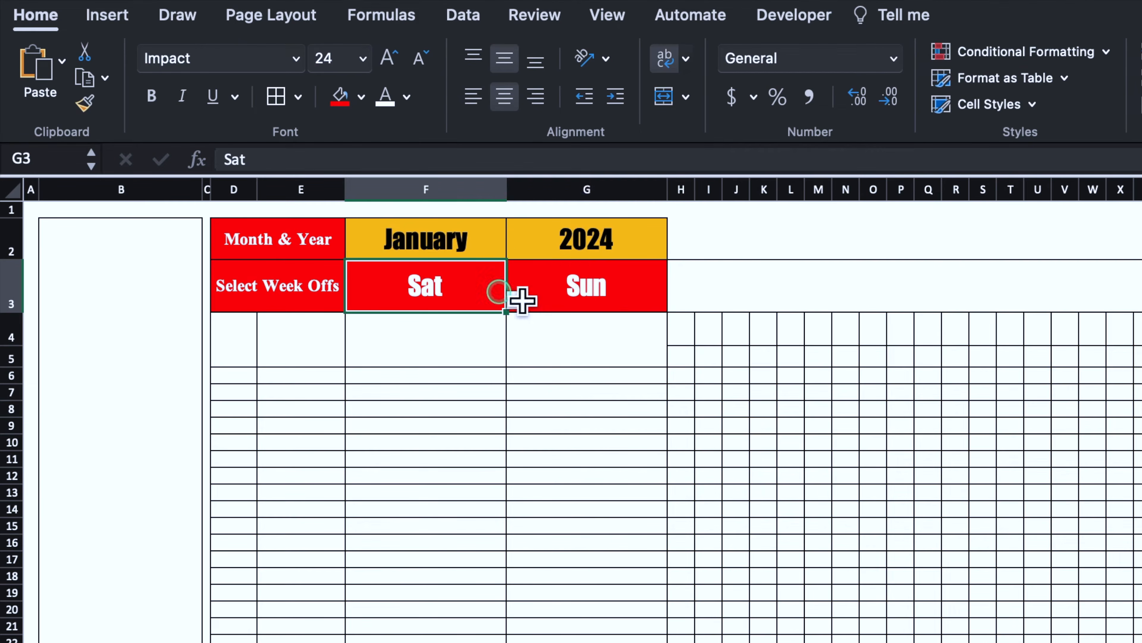
pyautogui.moveTo(497, 291); pyautogui.dragTo(522, 301)
pyautogui.click(389, 58)
pyautogui.click(388, 58)
pyautogui.click(388, 57)
pyautogui.click(582, 391)
# Step: Fill the Month & Year and Select Week Offs label cells with blue
pyautogui.moveTo(305, 234); pyautogui.dragTo(299, 288)
pyautogui.click(361, 97)
pyautogui.click(435, 211)
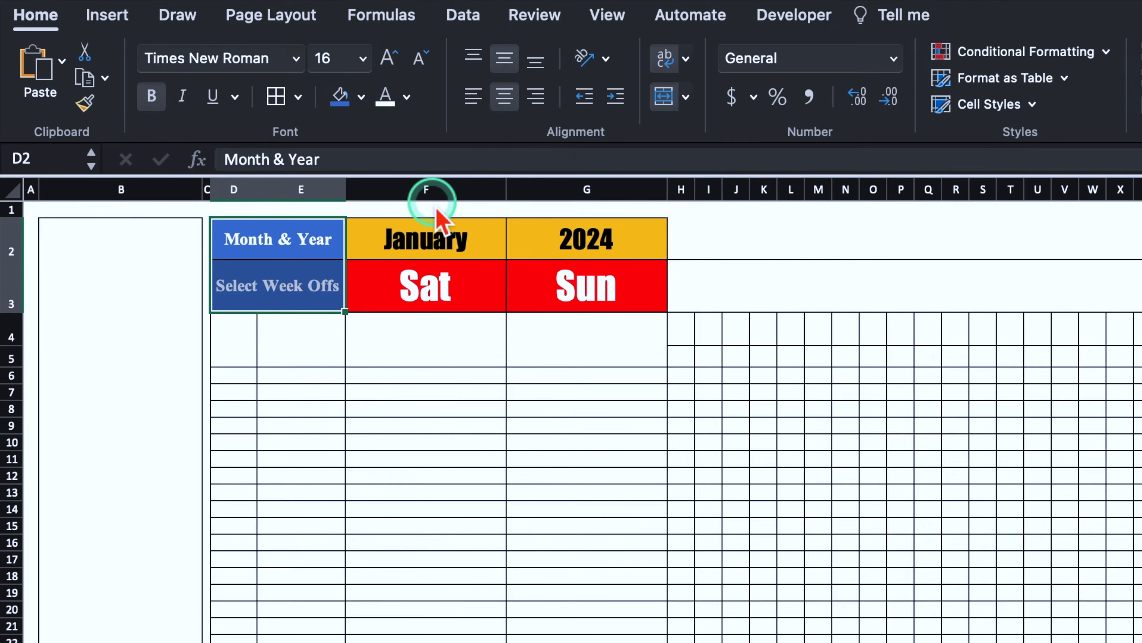
pyautogui.click(816, 281)
# Step: Enter the column headings SL. No., Emp. Code, Employee Name and Designation across D4:G4
pyautogui.click(240, 340)
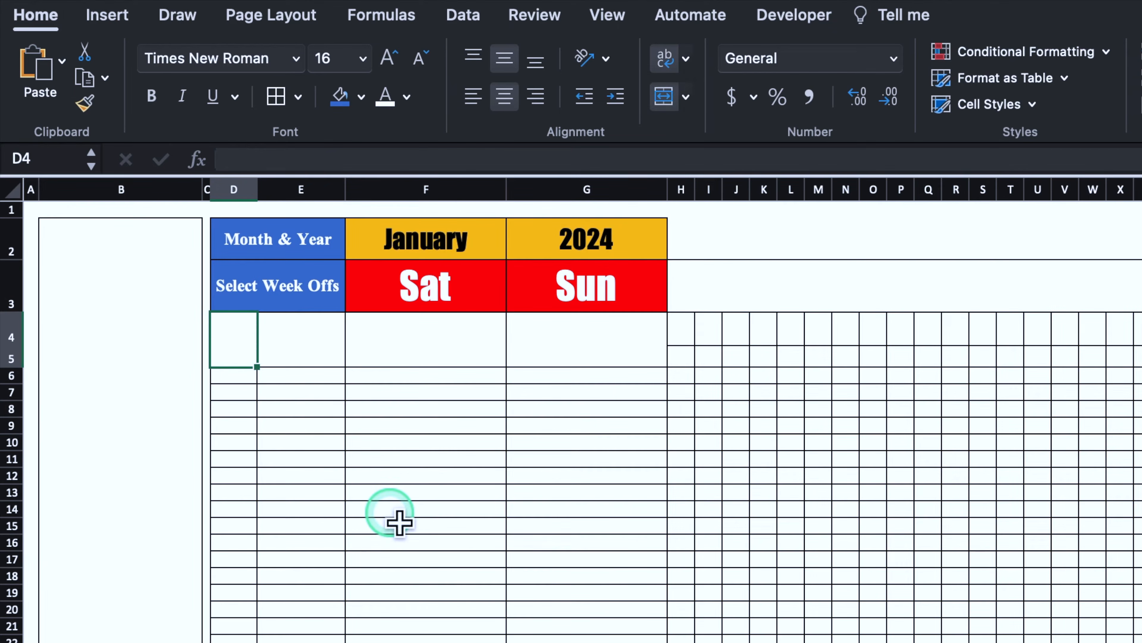
pyautogui.write('SL. No.')
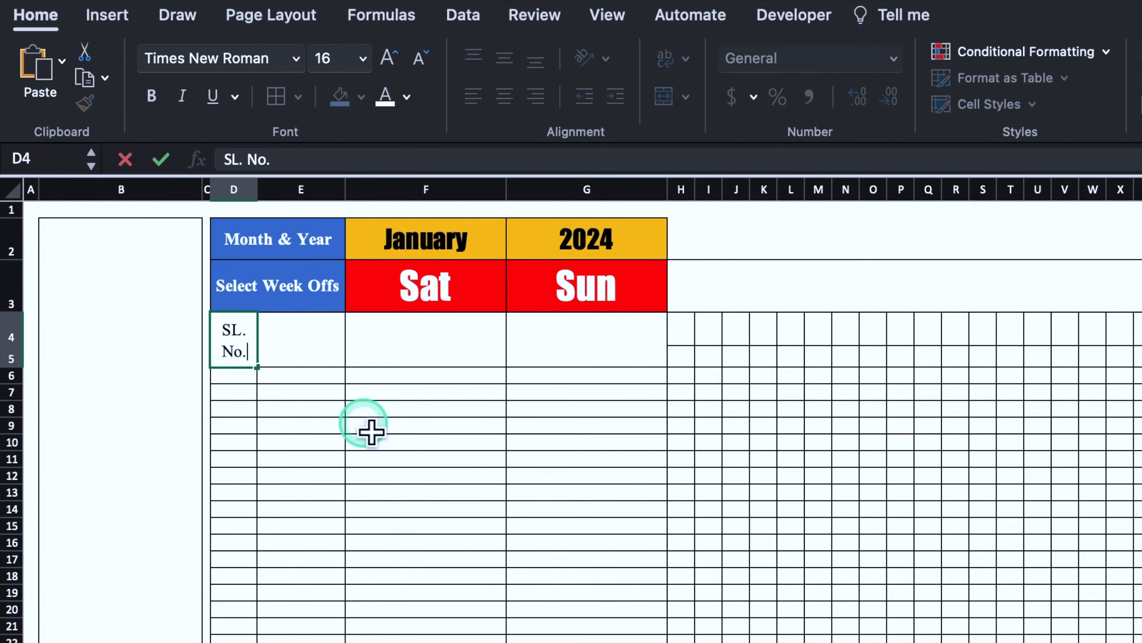
pyautogui.press('Tab')
pyautogui.write('Emp. Code')
pyautogui.press('Tab')
pyautogui.write('Employee Name')
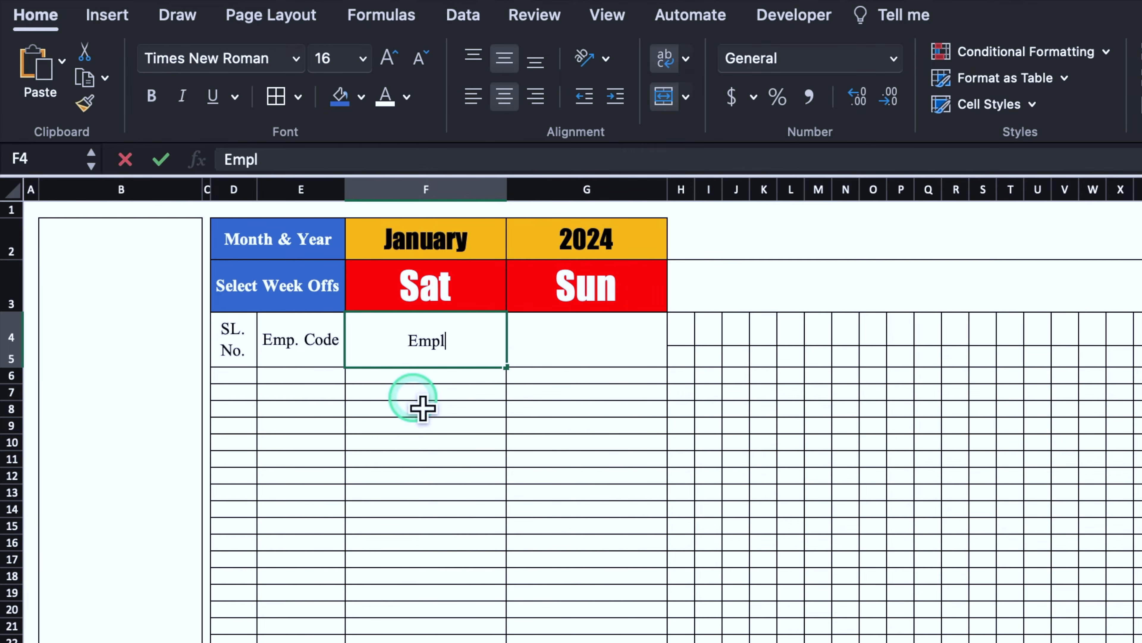
pyautogui.press('Tab')
pyautogui.write('Designation')
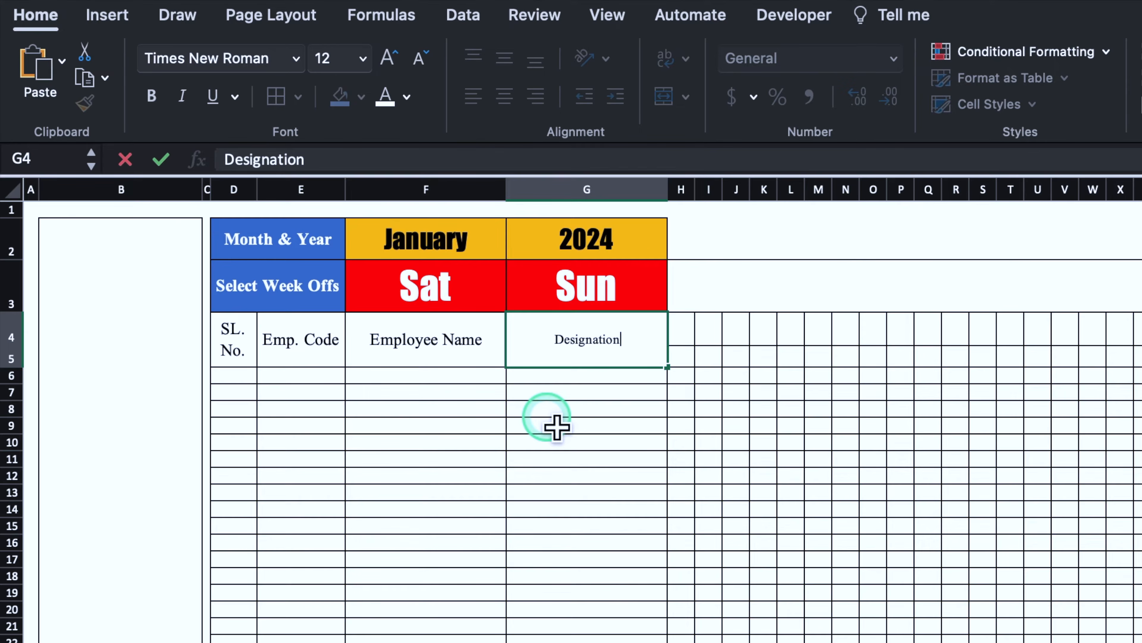
# Step: Set the font size of the column headings in D4:G4 to 18
pyautogui.click(247, 351)
pyautogui.moveTo(248, 351); pyautogui.dragTo(551, 351)
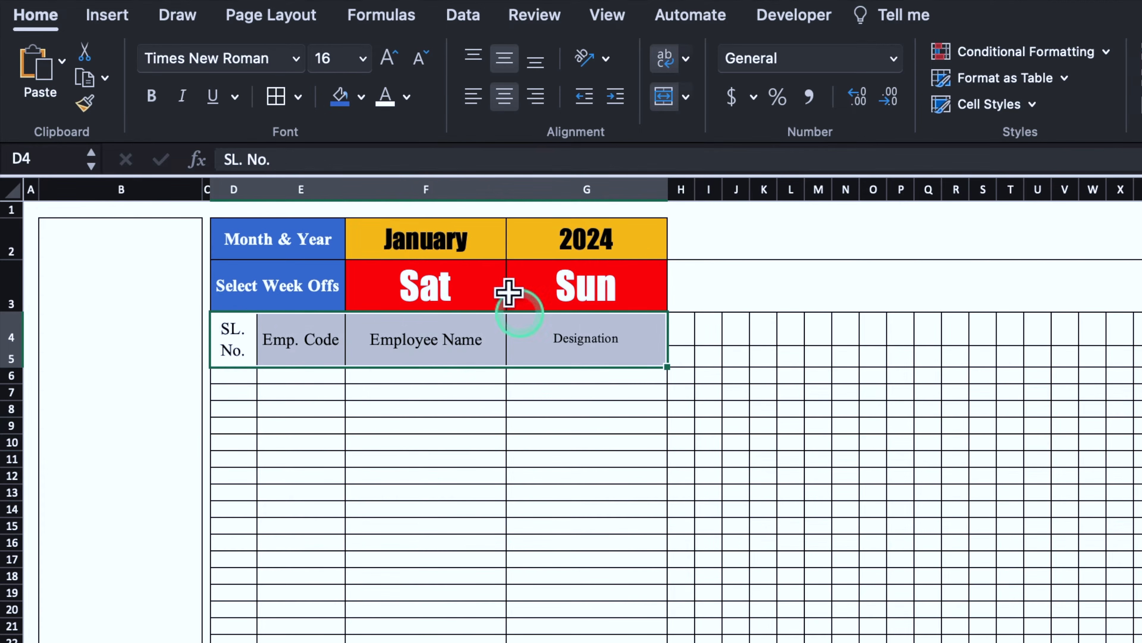
pyautogui.click(394, 64)
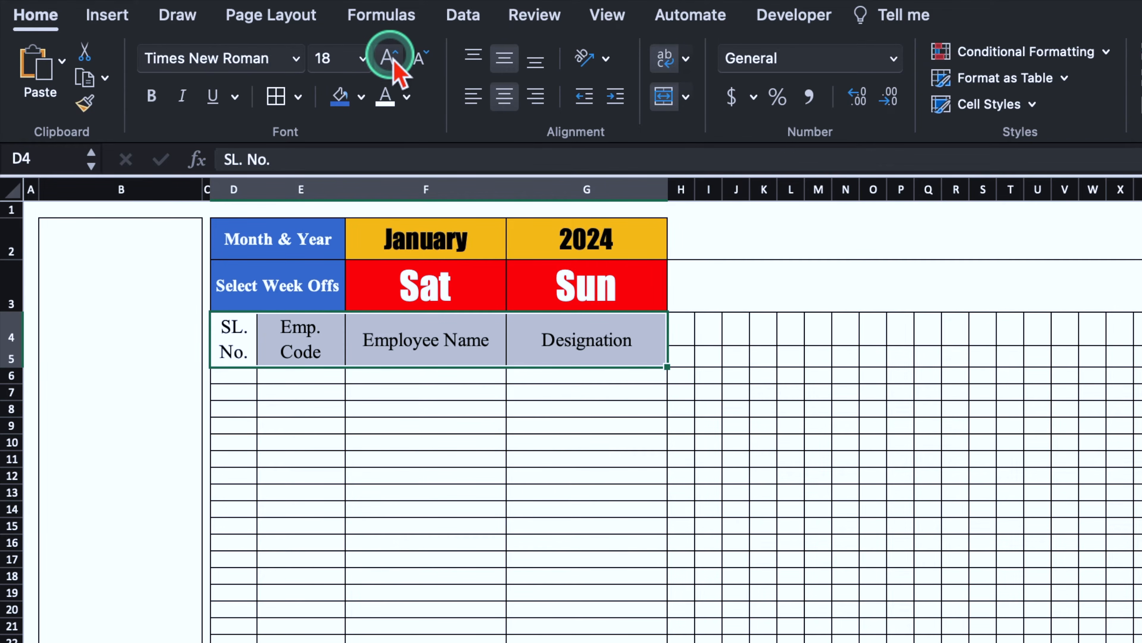
# Step: Number the rows 1 to 20 in D6:D25 and center the serial numbers
pyautogui.click(247, 374)
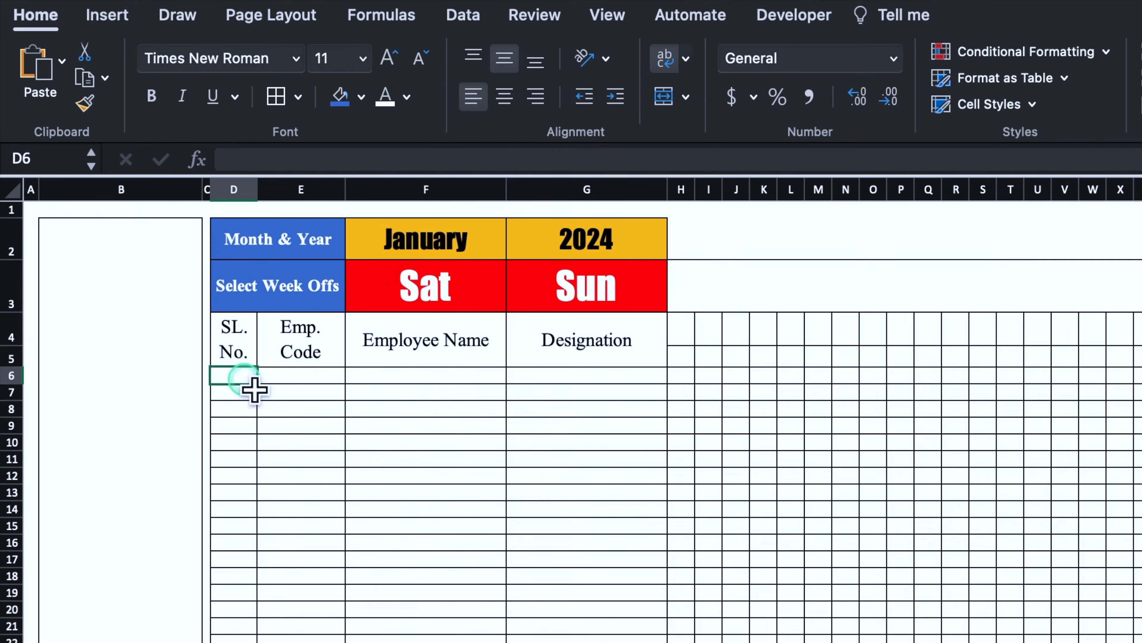
pyautogui.click(333, 463)
pyautogui.click(243, 377)
pyautogui.moveTo(257, 383); pyautogui.dragTo(220, 560)
pyautogui.click(220, 560)
pyautogui.click(243, 605)
pyautogui.moveTo(252, 293); pyautogui.dragTo(255, 301)
# Step: Link E6 to the first employee ID with =Settings!E4 and fill the formula down to E25
pyautogui.moveTo(294, 346); pyautogui.dragTo(292, 339)
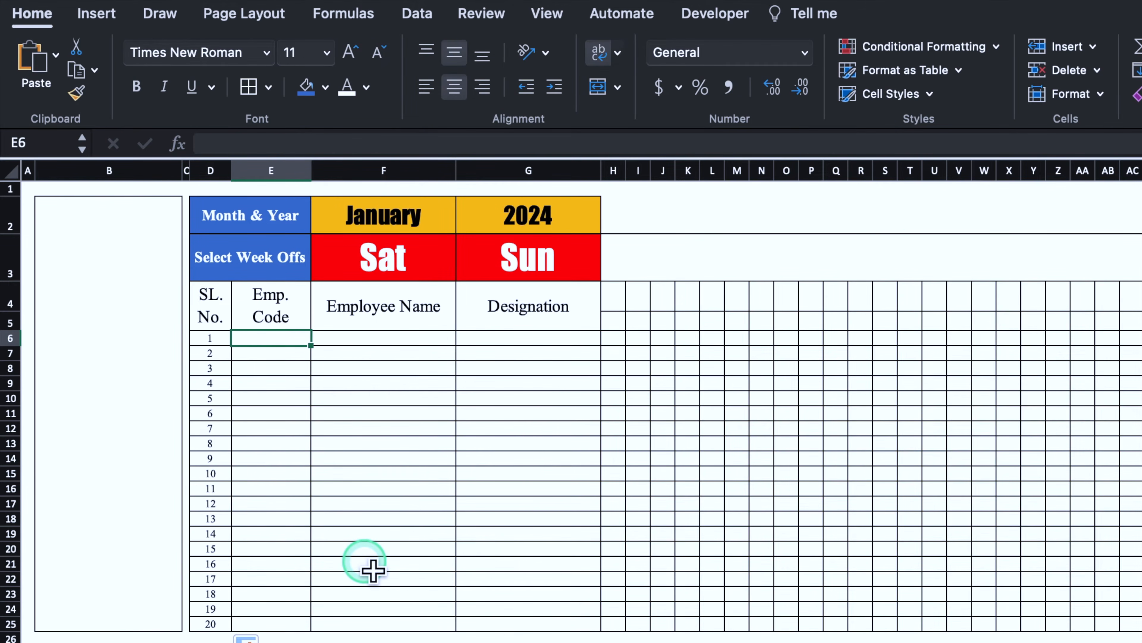
pyautogui.write('=')
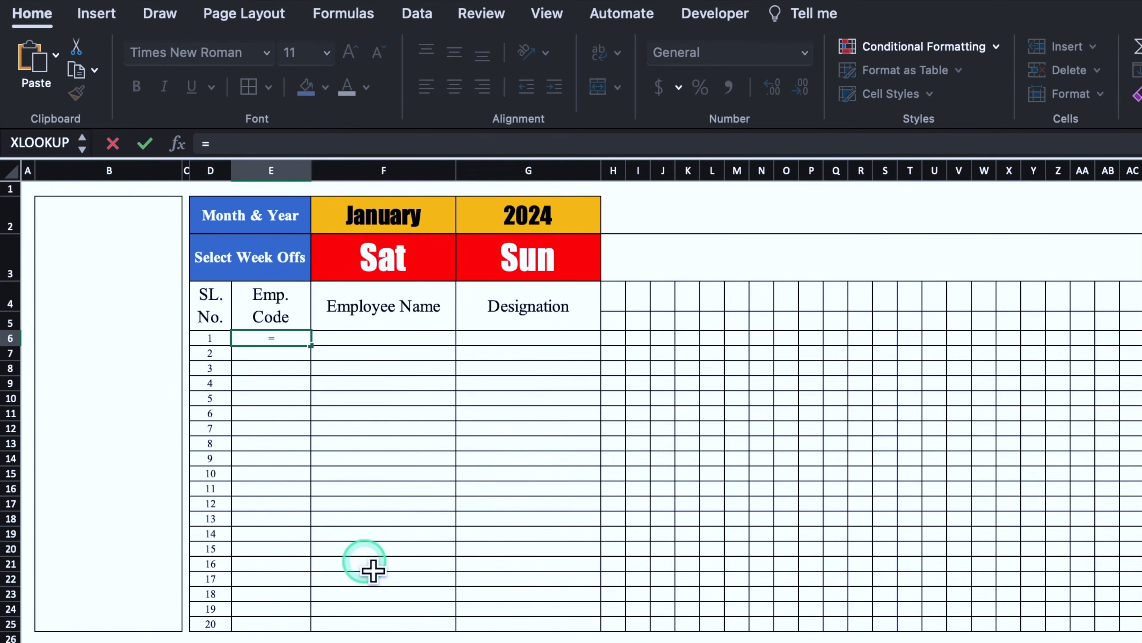
pyautogui.click(252, 641)
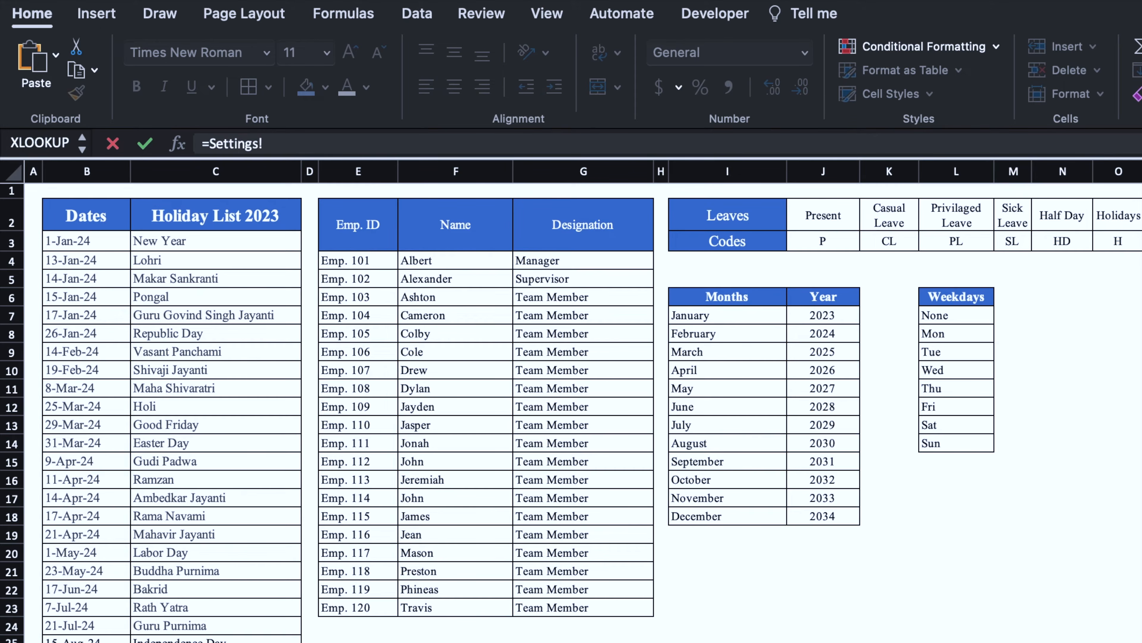
pyautogui.click(372, 260)
pyautogui.press('Return')
pyautogui.moveTo(311, 345); pyautogui.dragTo(331, 629)
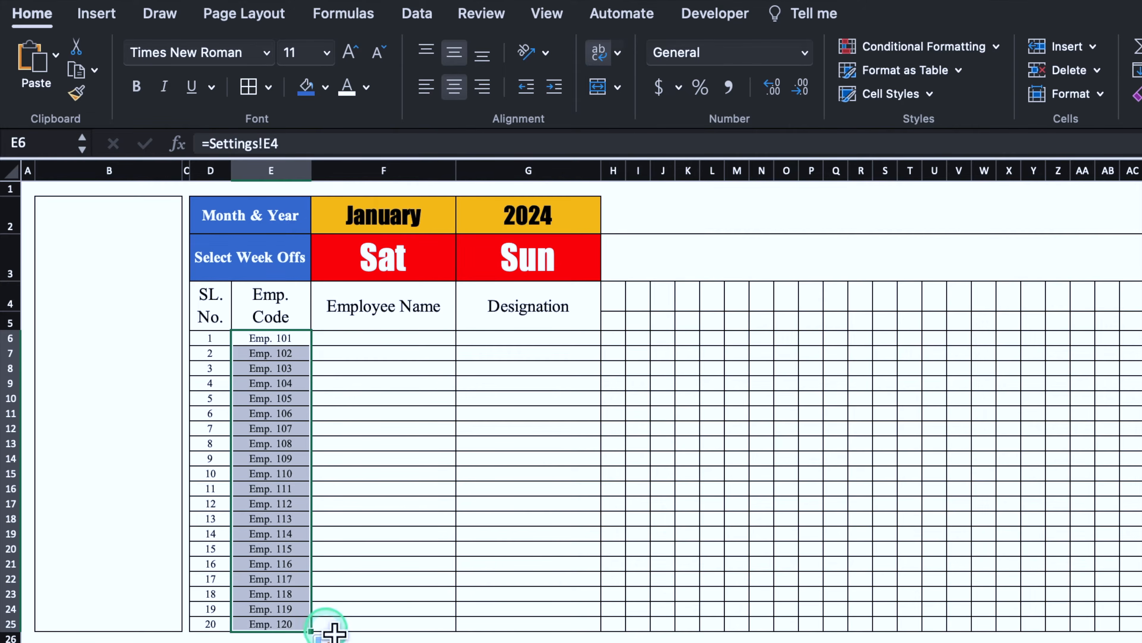
# Step: Enter =VLOOKUP(E6,Settings!$E:$F,2,0) in F6 to look up the employee name, and fill it down to F25
pyautogui.click(391, 346)
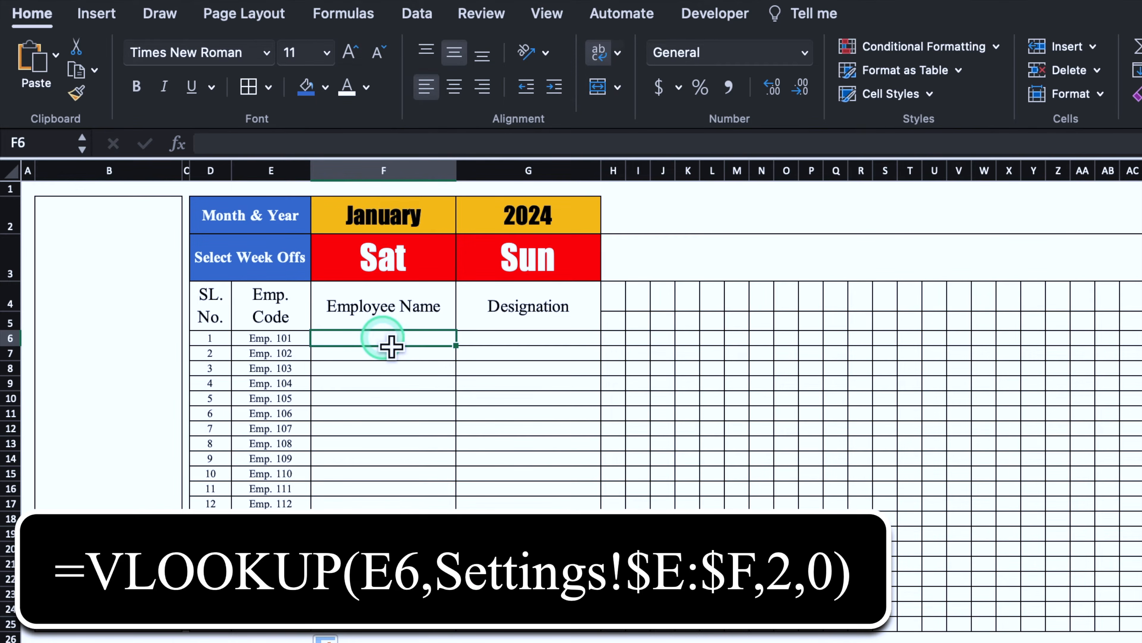
pyautogui.write('=')
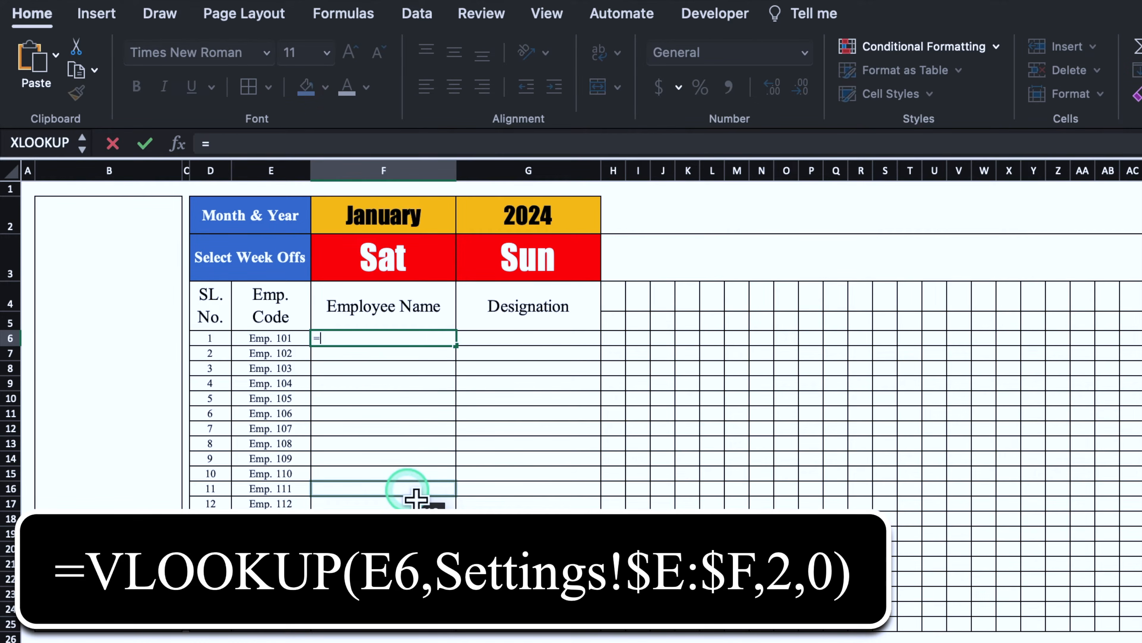
pyautogui.write('Vl')
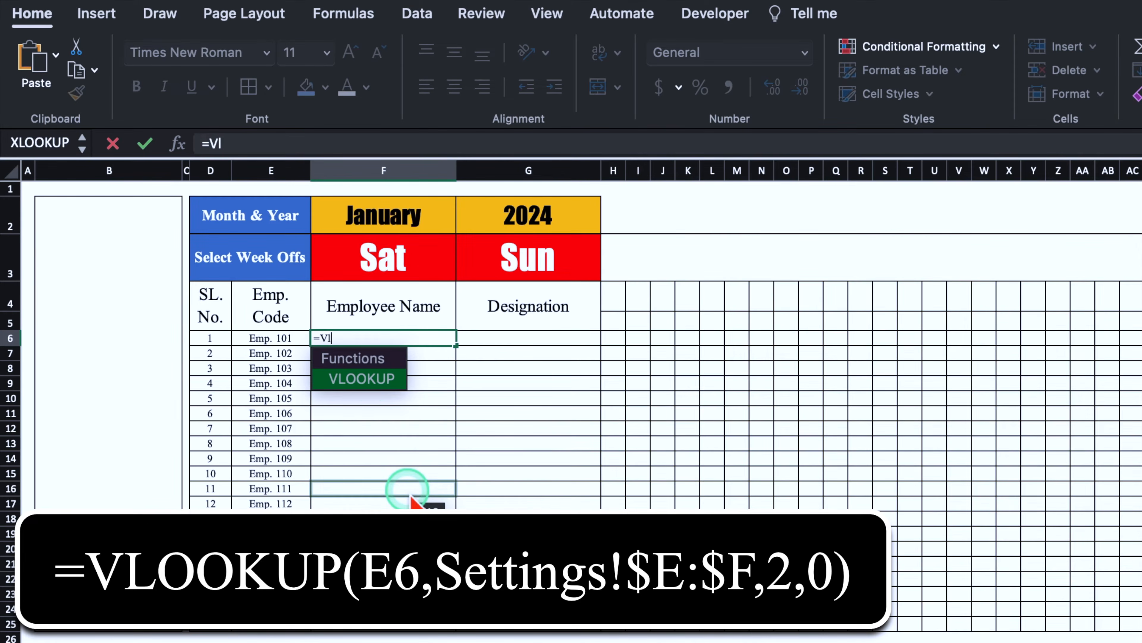
pyautogui.doubleClick(364, 380)
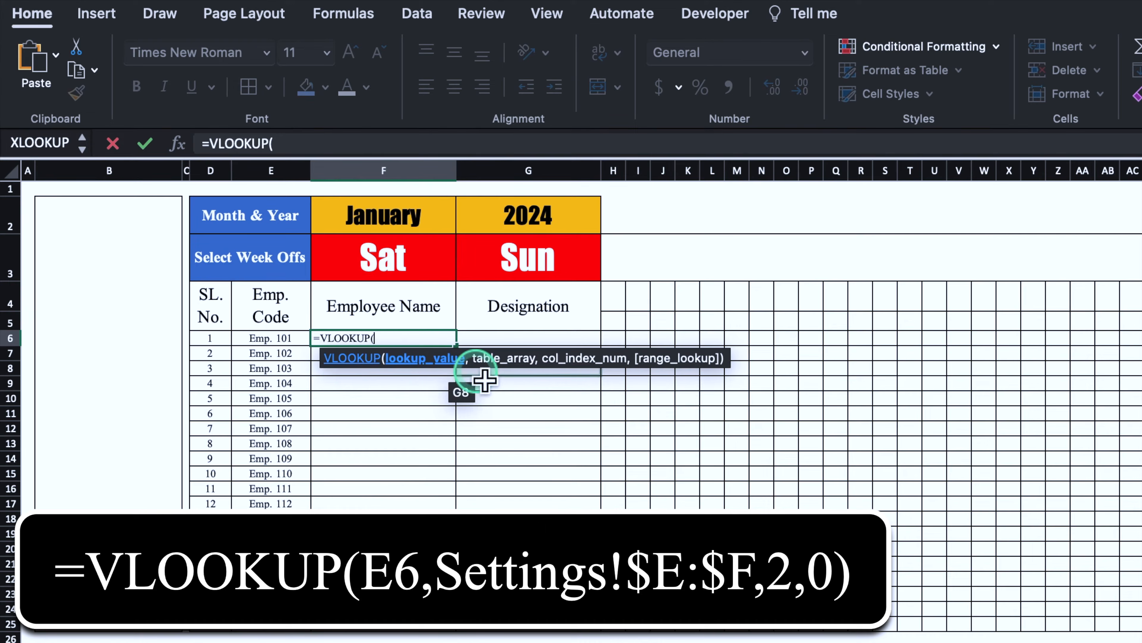
pyautogui.click(280, 347)
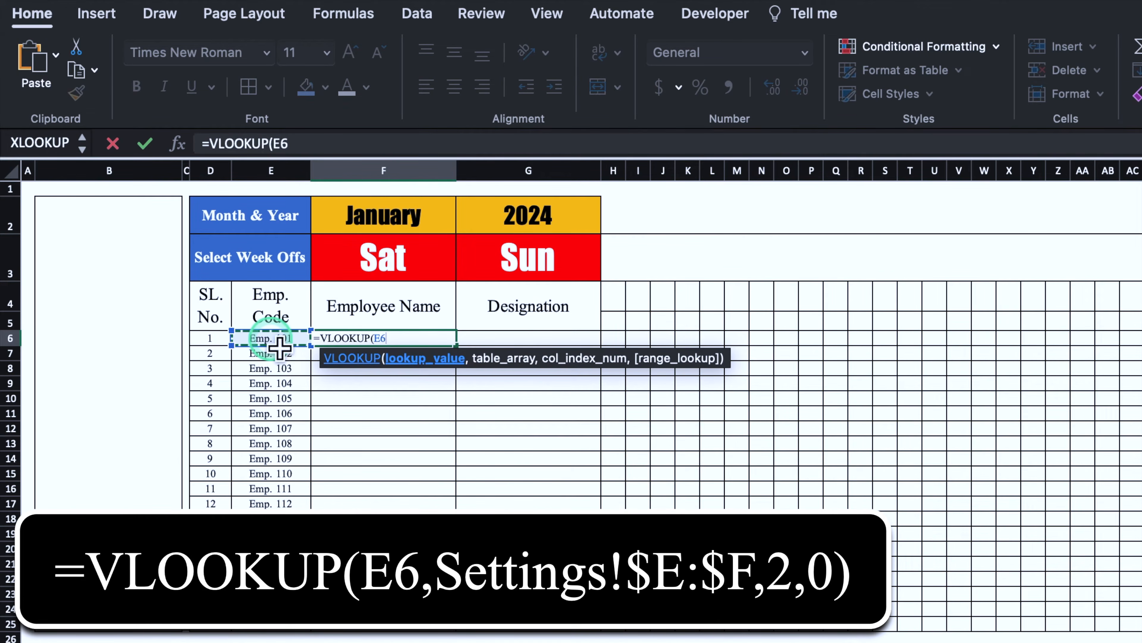
pyautogui.write(',')
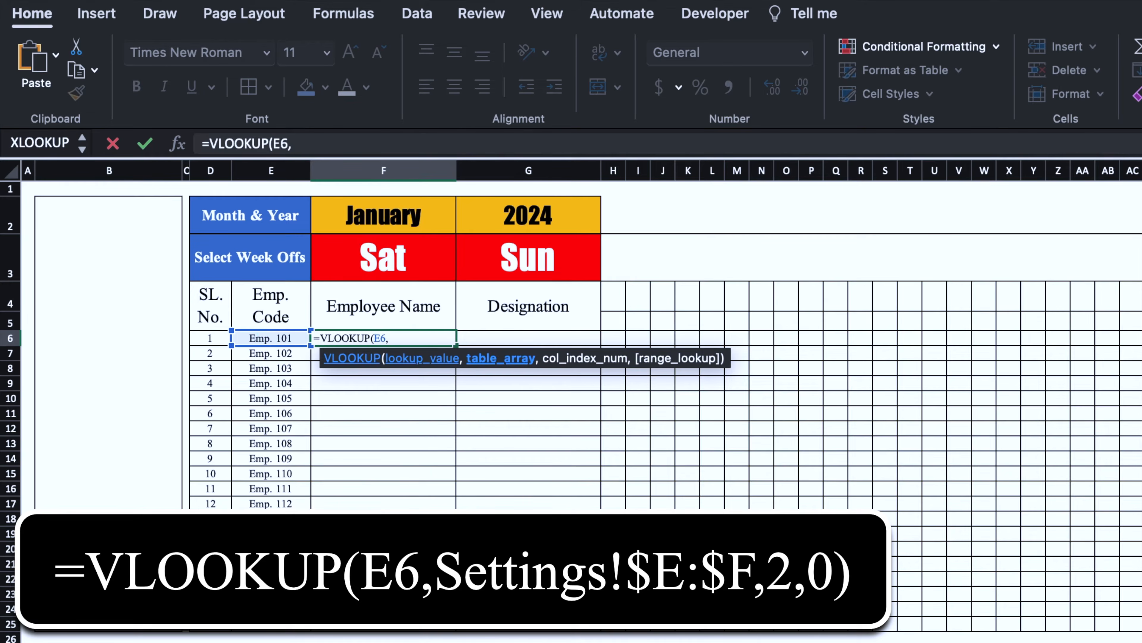
pyautogui.click(428, 639)
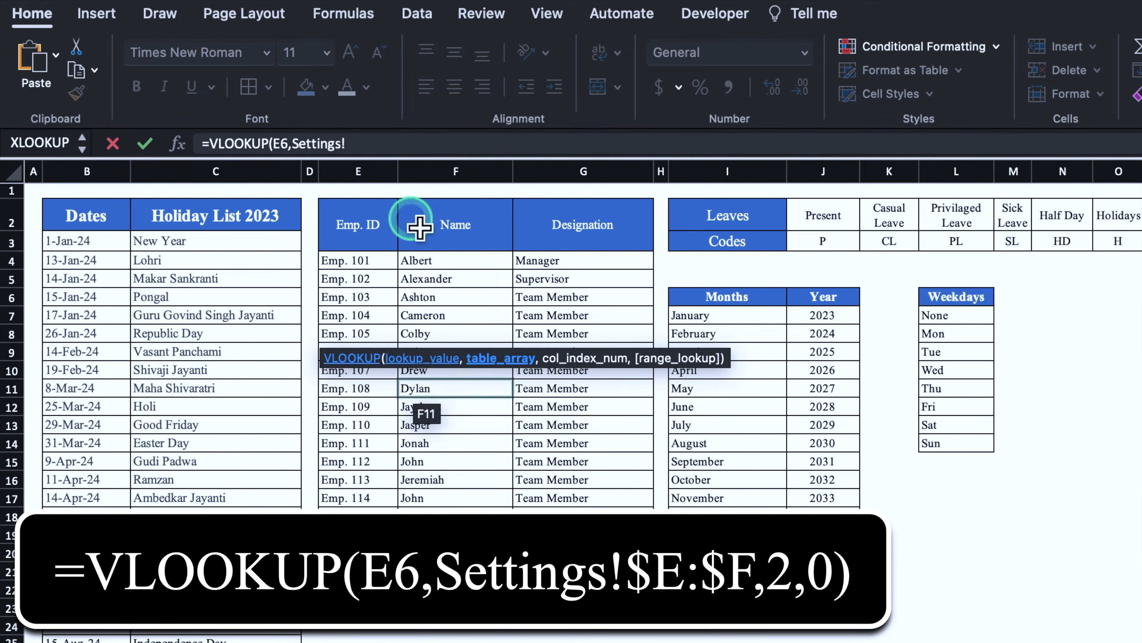
pyautogui.click(374, 180)
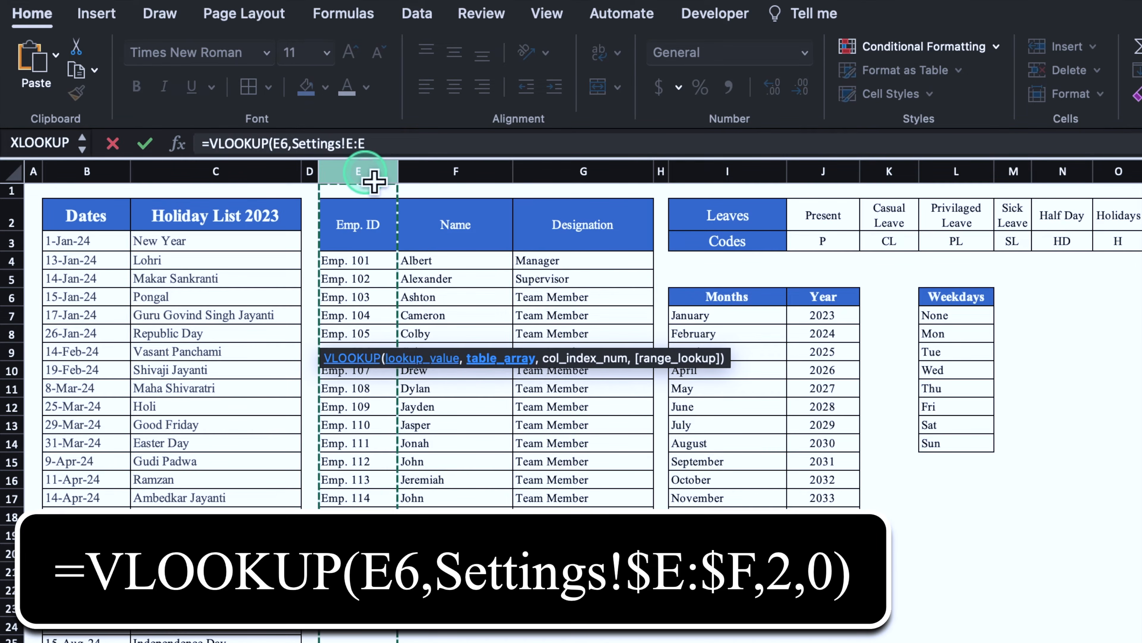
pyautogui.moveTo(374, 180); pyautogui.dragTo(461, 183)
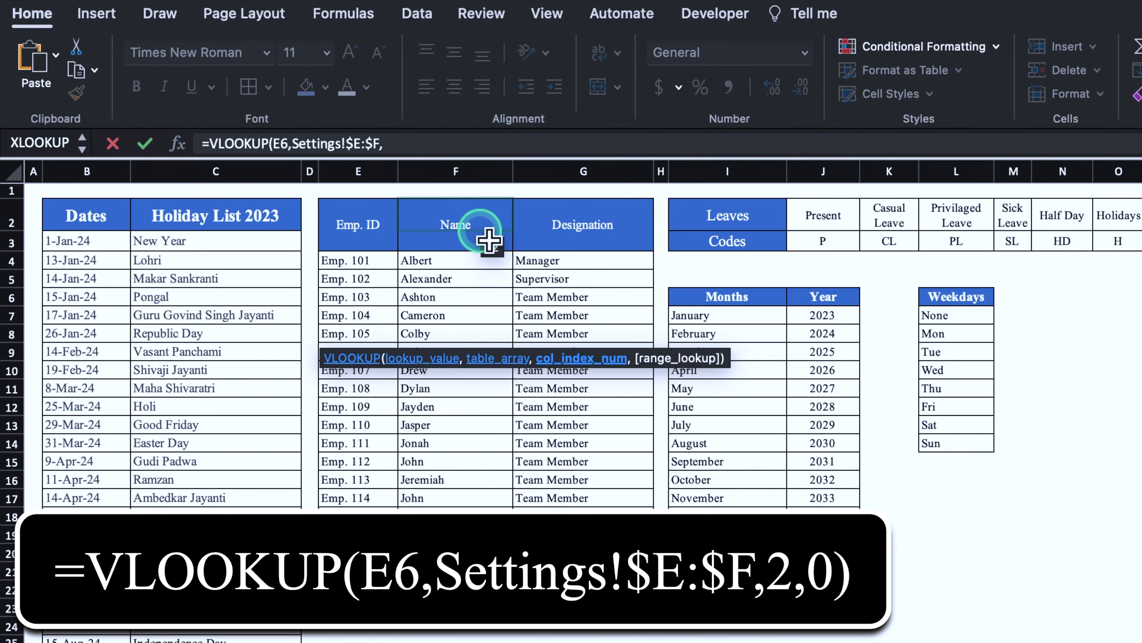
pyautogui.write('2,')
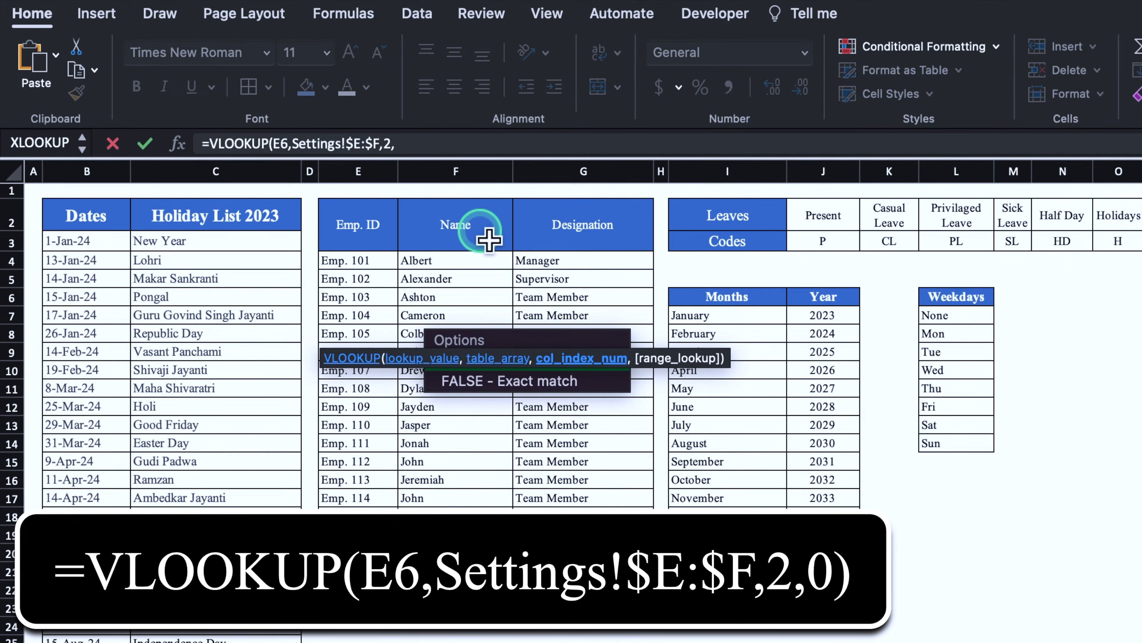
pyautogui.write('0')
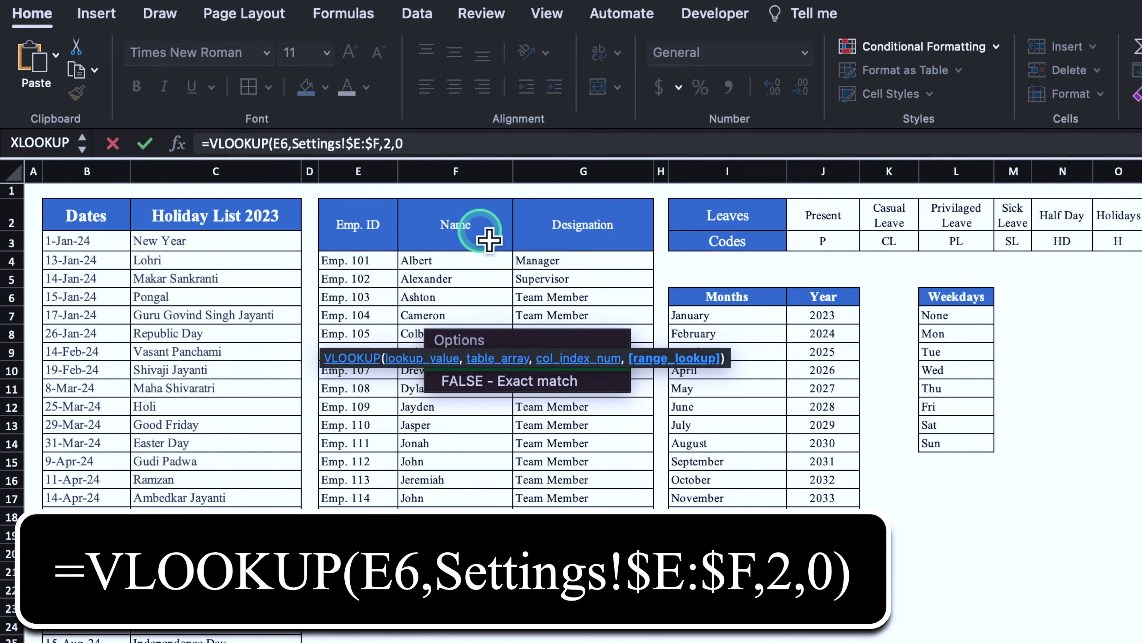
pyautogui.write(')')
pyautogui.press('Return')
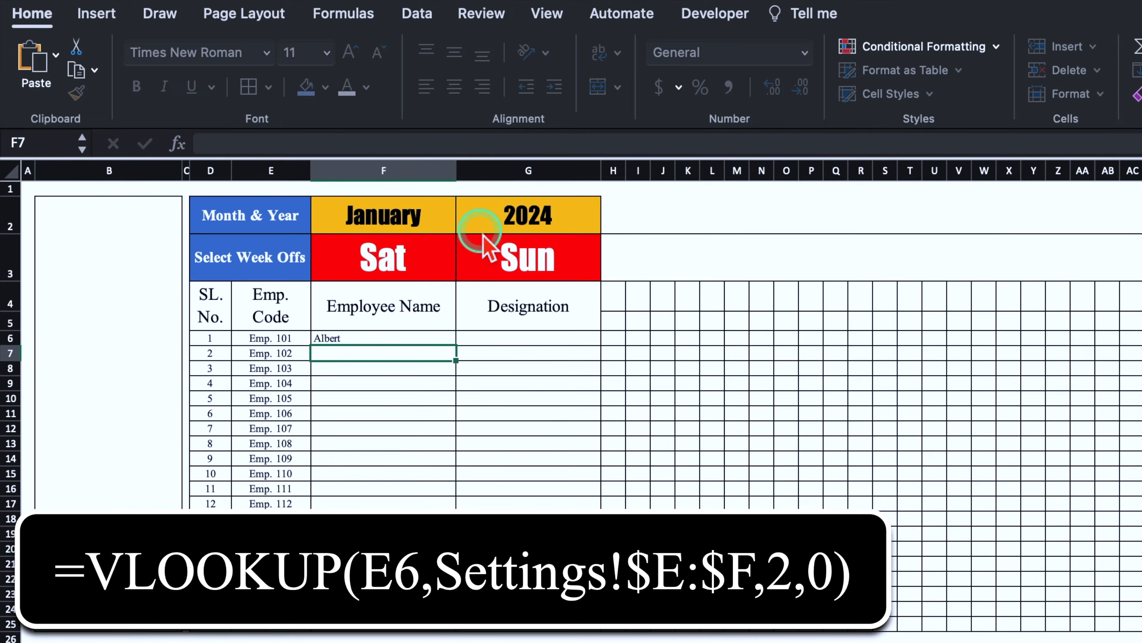
pyautogui.click(410, 347)
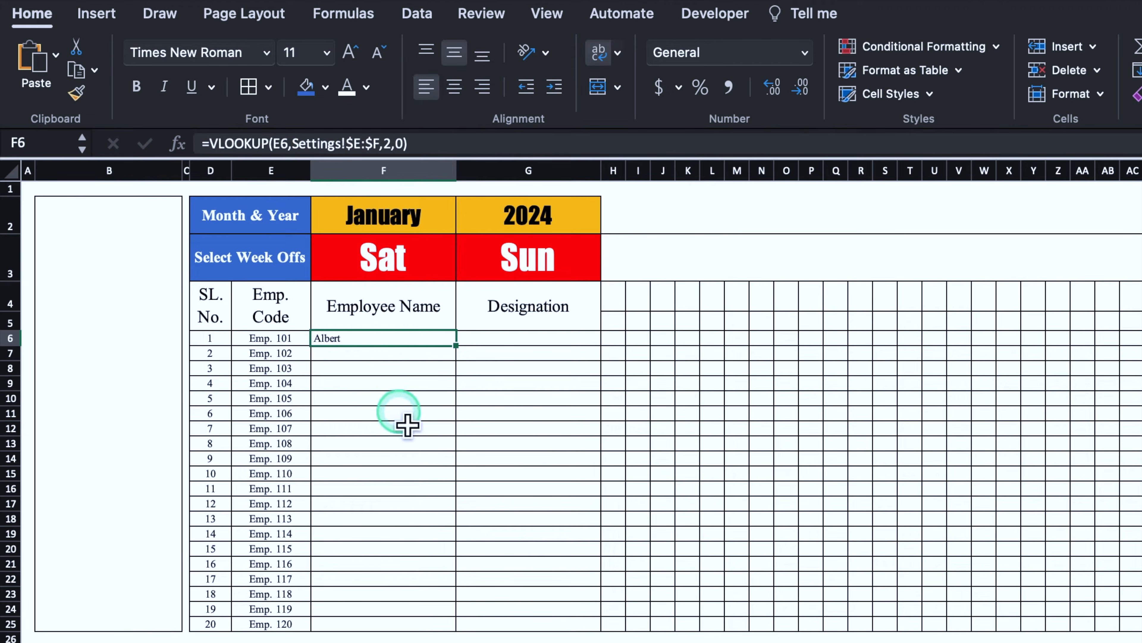
pyautogui.moveTo(455, 346); pyautogui.dragTo(461, 630)
# Step: Enter =VLOOKUP(F6,Settings!$F:$G,2,0) in G6 to look up the designation, and fill it down to G25
pyautogui.press('Right')
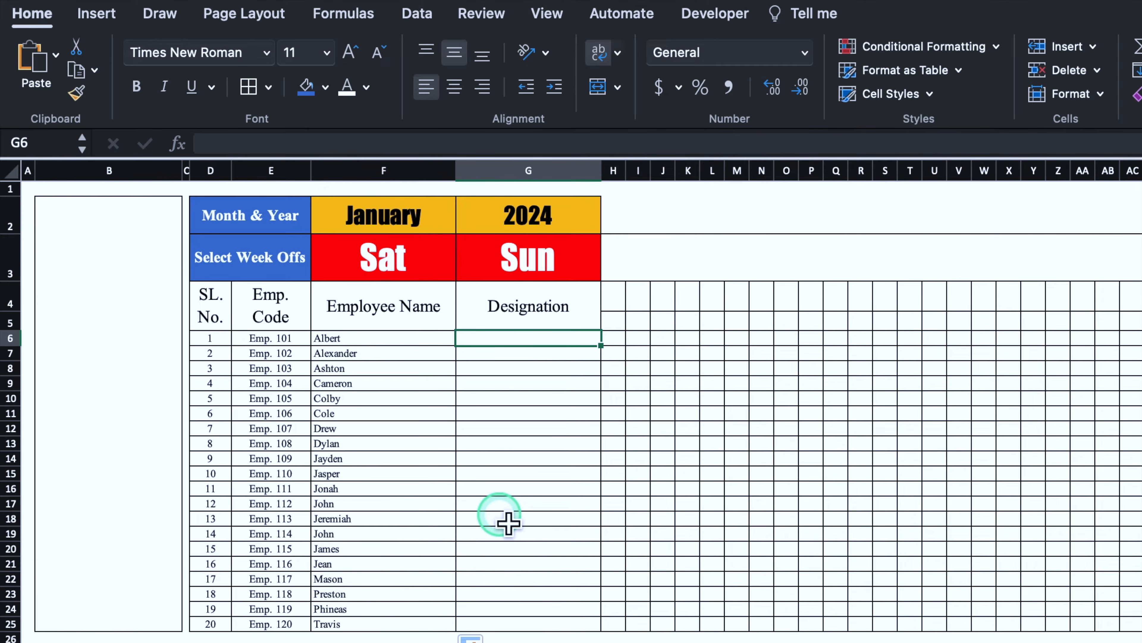
pyautogui.write('=vlo')
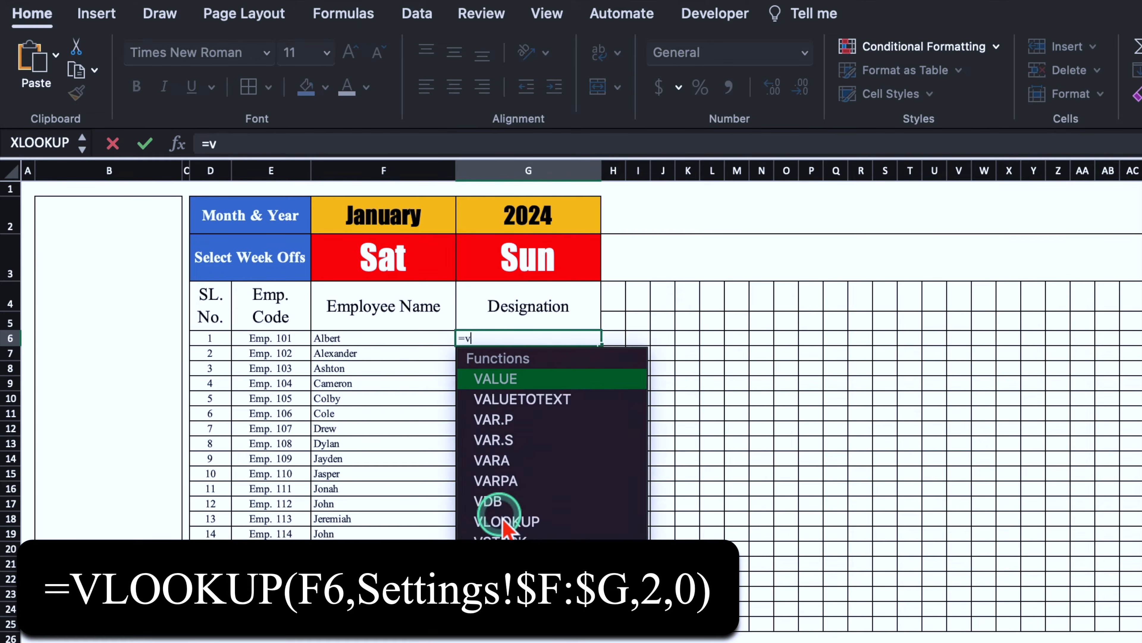
pyautogui.doubleClick(513, 380)
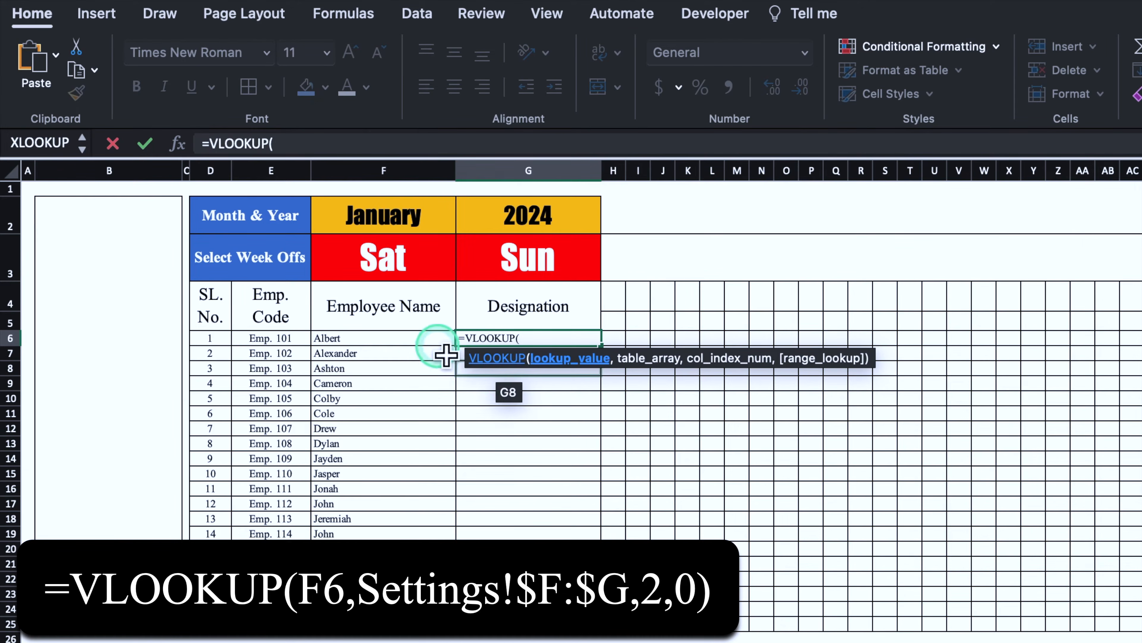
pyautogui.click(419, 340)
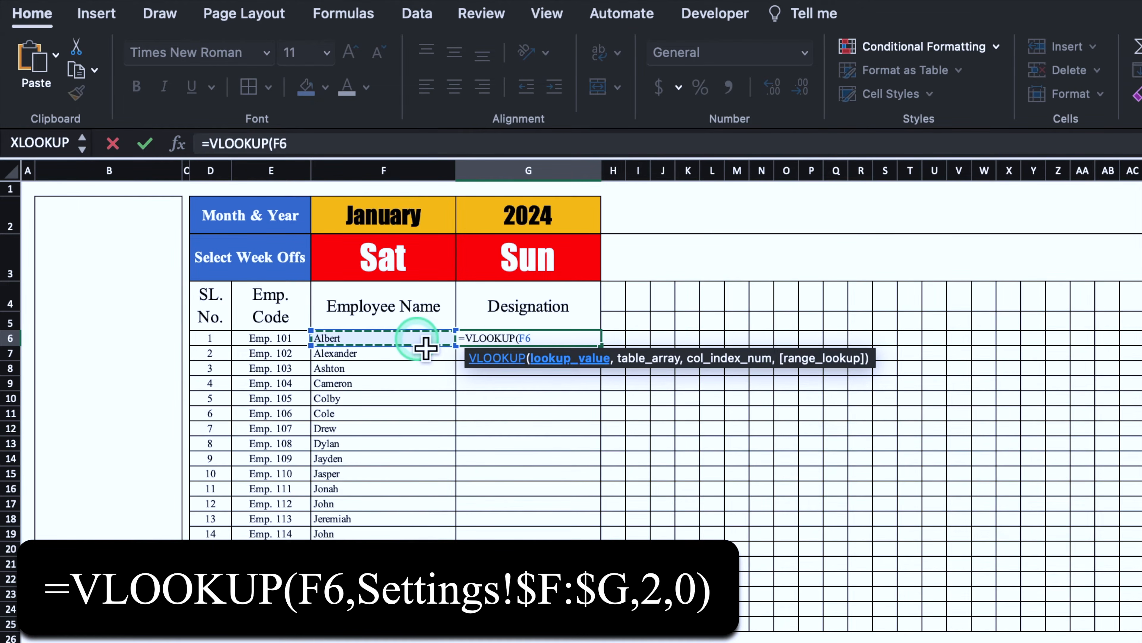
pyautogui.write(',')
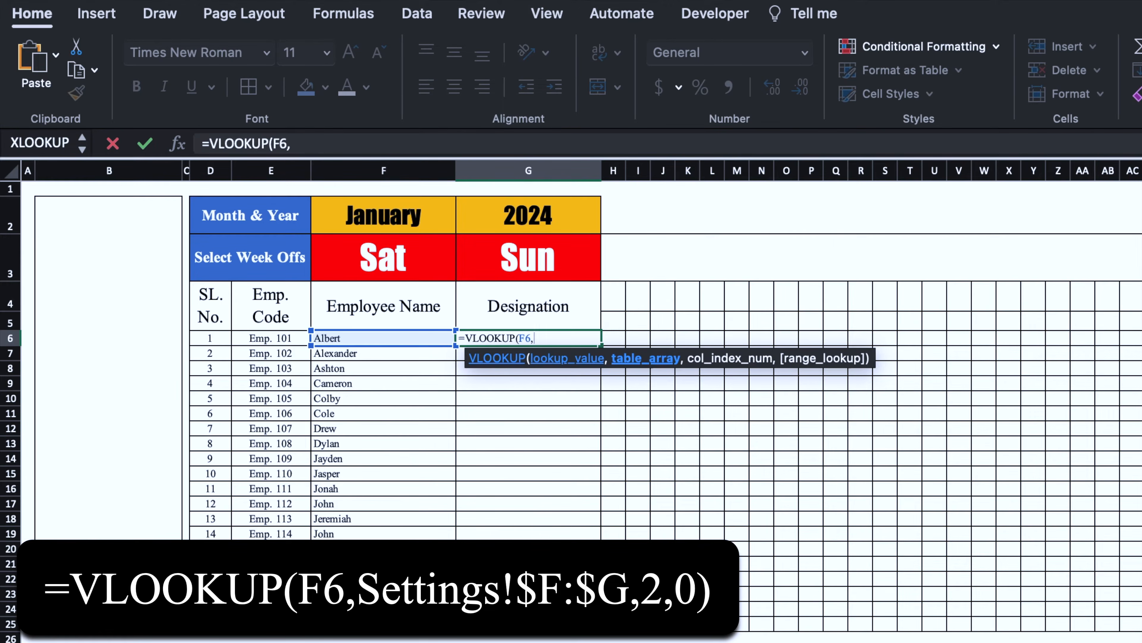
pyautogui.hotkey('ctrl', 'pagedown')
pyautogui.click(475, 176)
pyautogui.moveTo(475, 175); pyautogui.dragTo(567, 177)
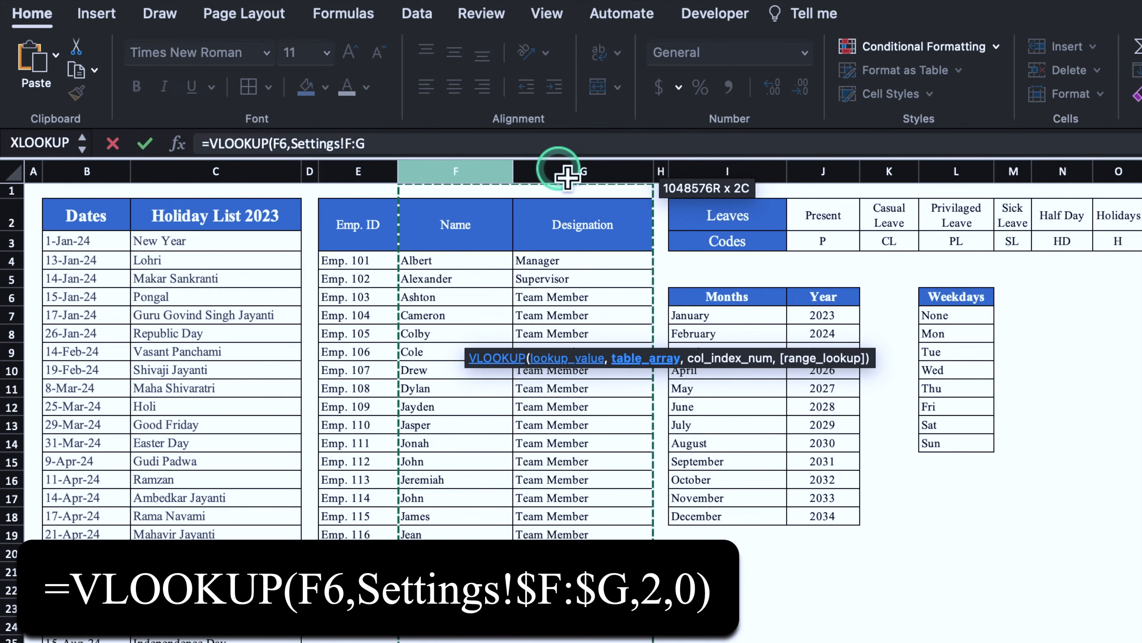
pyautogui.press('F4')
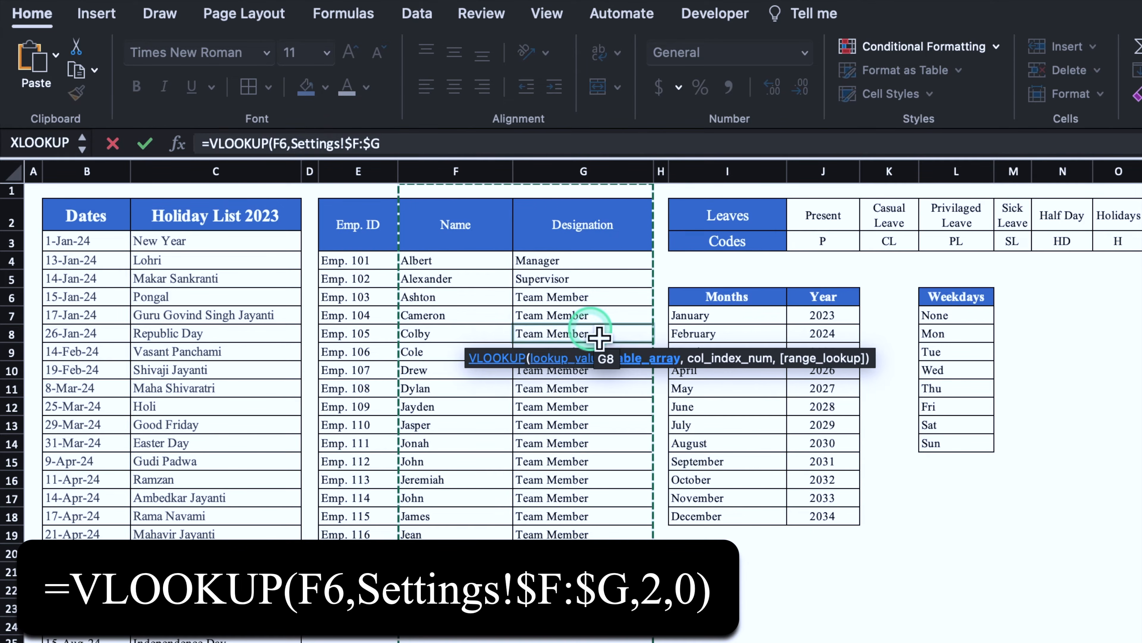
pyautogui.write(',2,0')
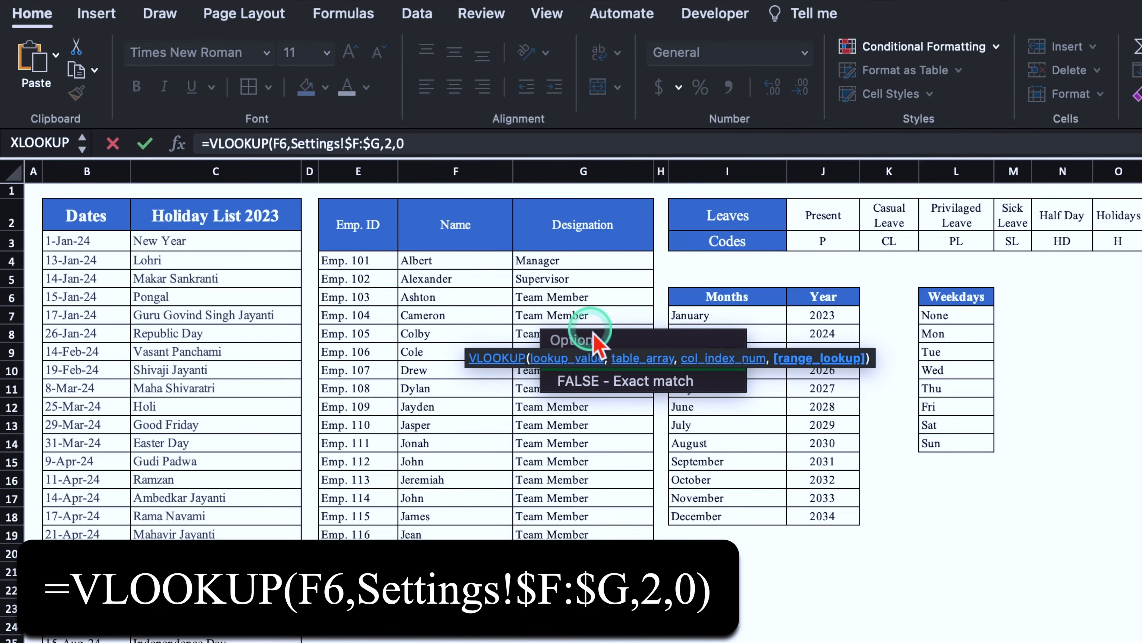
pyautogui.write(')')
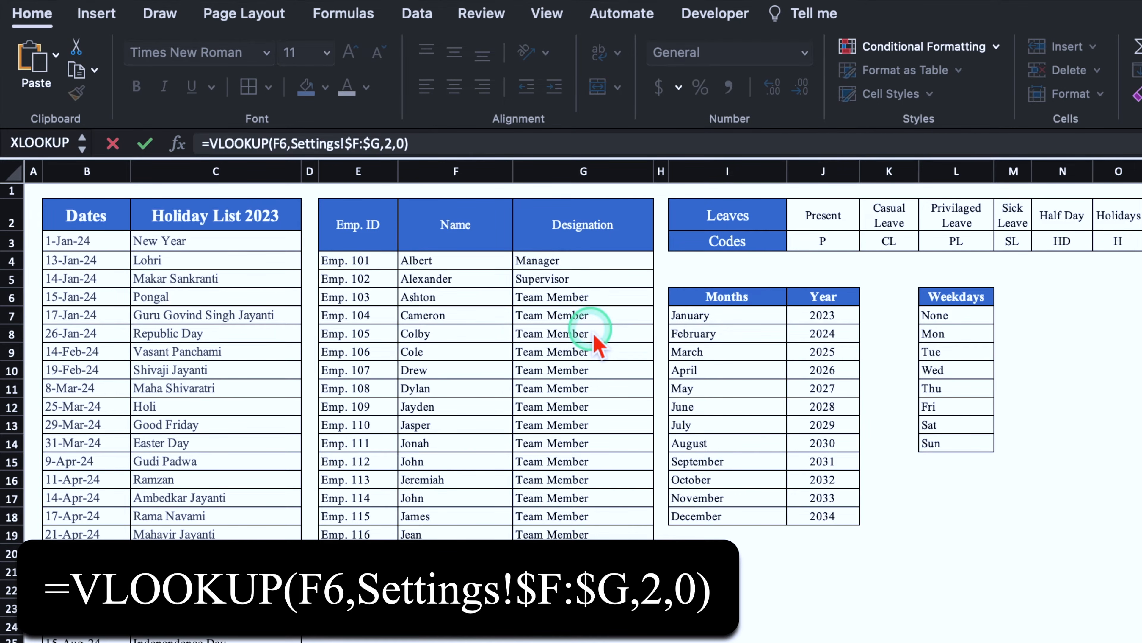
pyautogui.press('Return')
pyautogui.click(513, 342)
pyautogui.moveTo(601, 345); pyautogui.dragTo(599, 634)
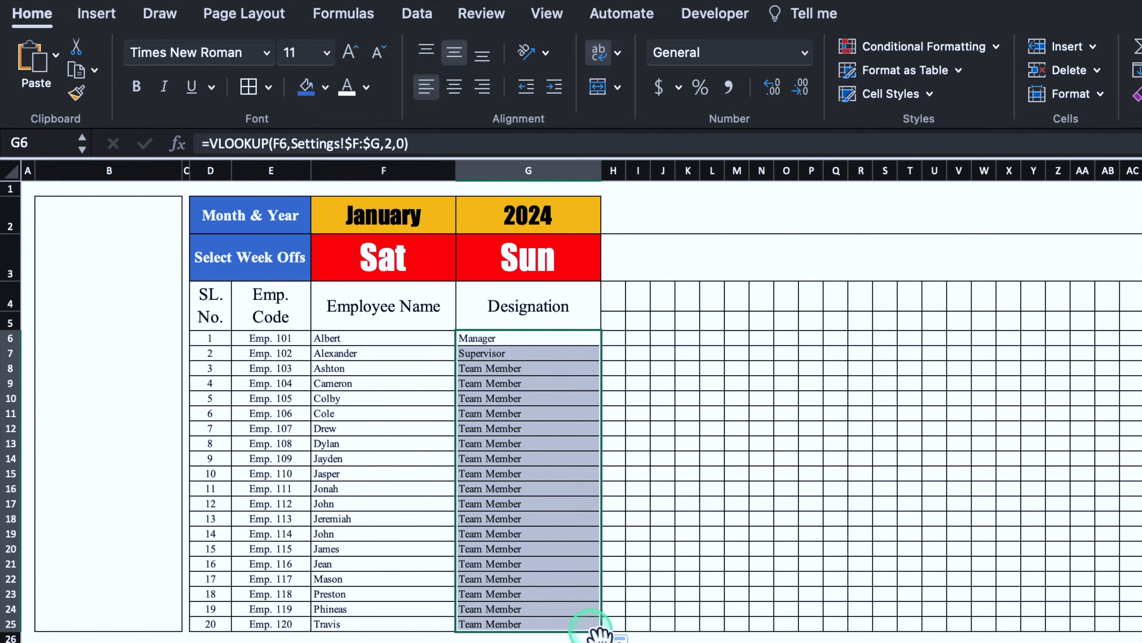
# Step: Start a DATEVALUE formula in H4 that joins "1" with the month in F2 and the year in G2
pyautogui.click(623, 305)
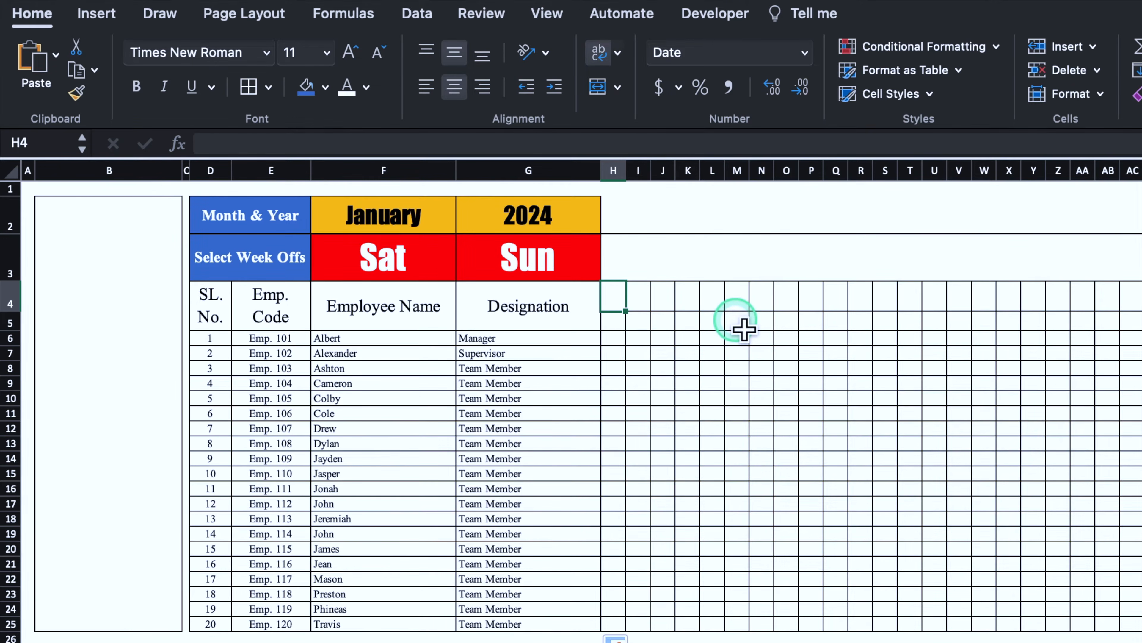
pyautogui.write('=')
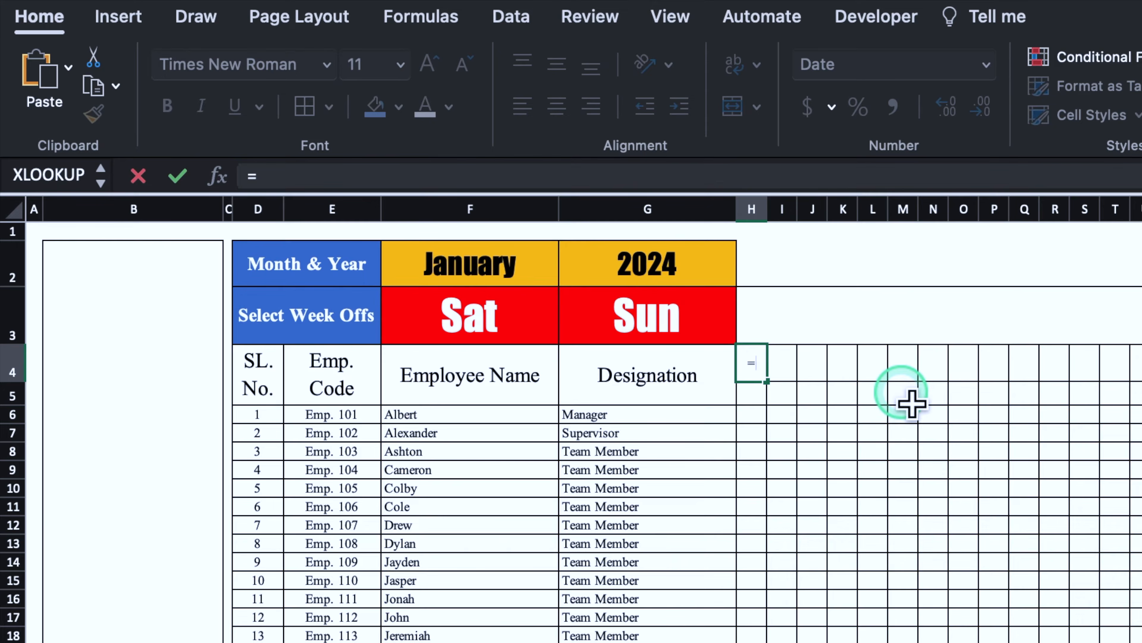
pyautogui.write('date')
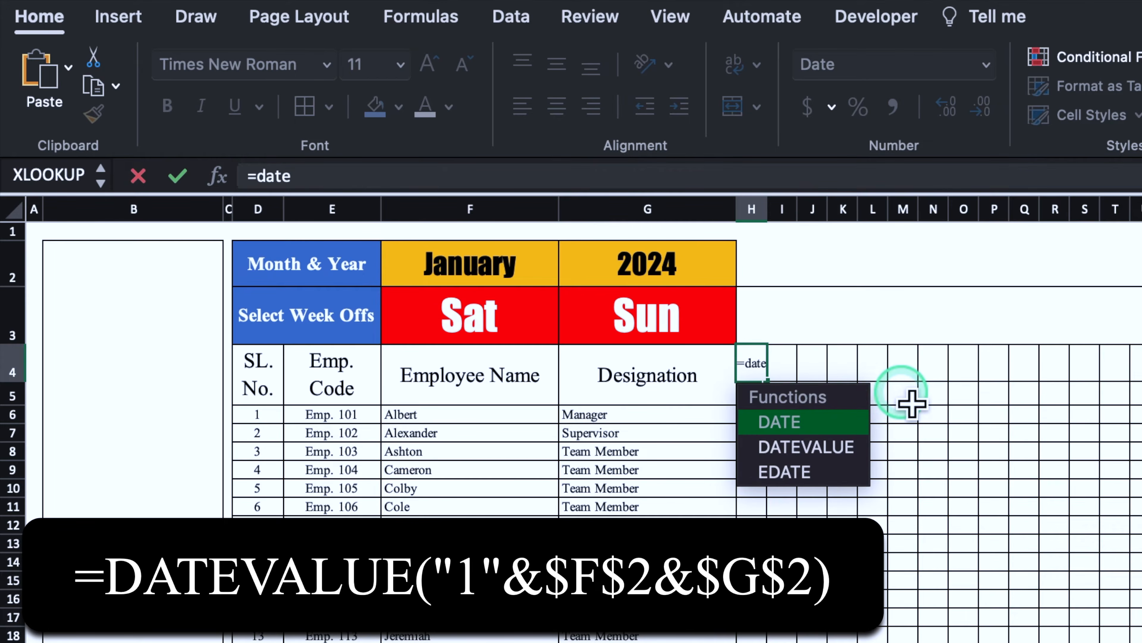
pyautogui.doubleClick(849, 446)
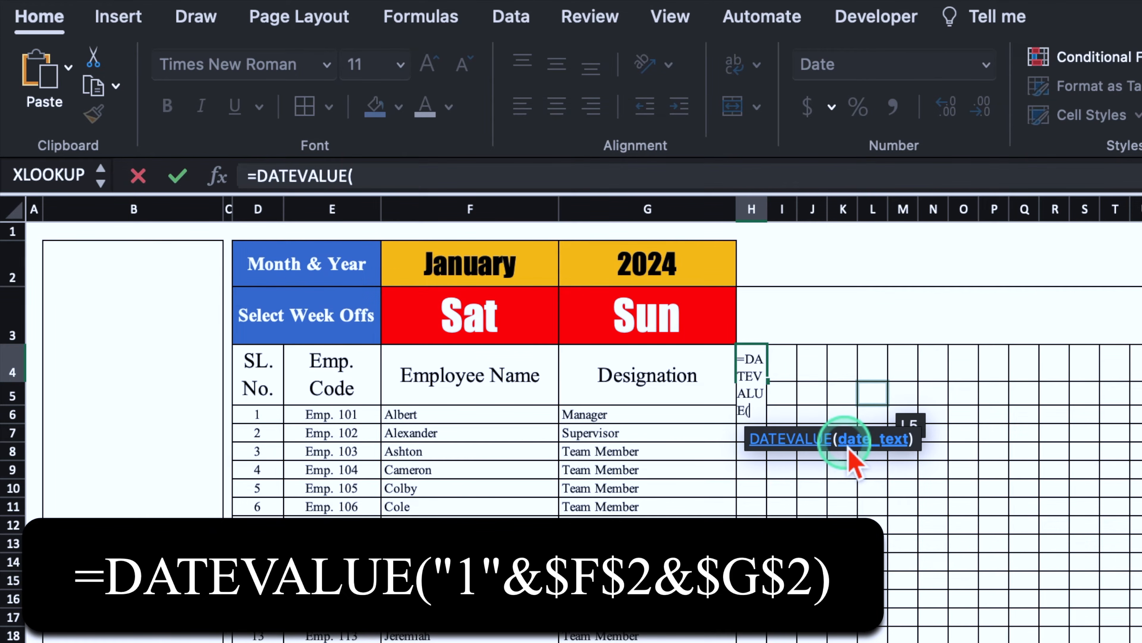
pyautogui.write('"1"&')
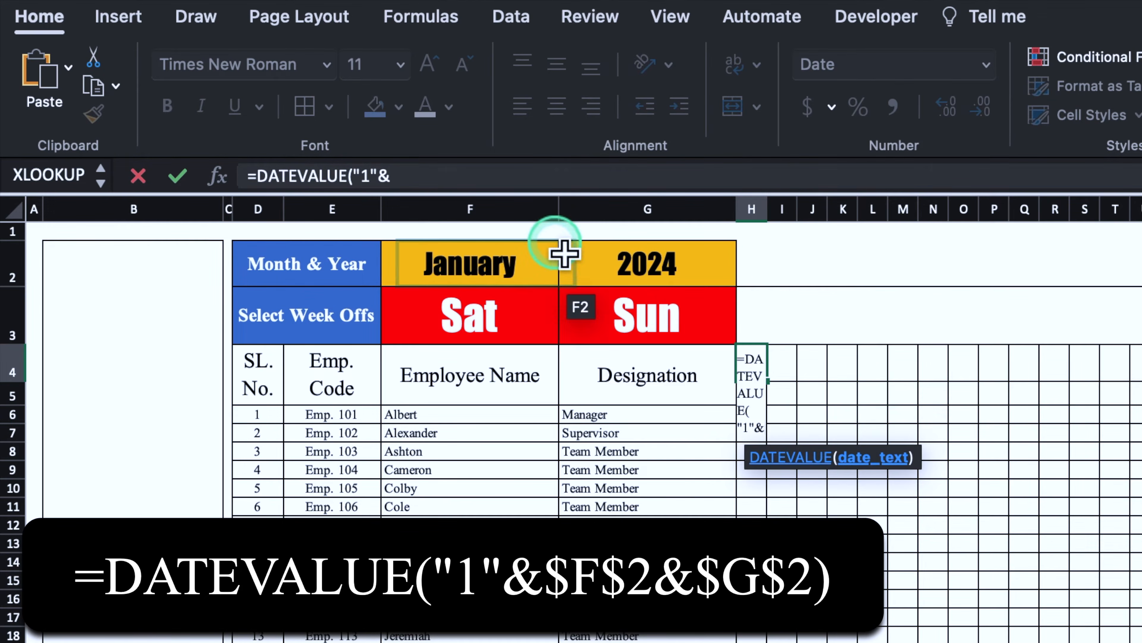
pyautogui.click(515, 265)
pyautogui.write('$')
pyautogui.press('BackSpace')
pyautogui.write('&')
pyautogui.click(675, 272)
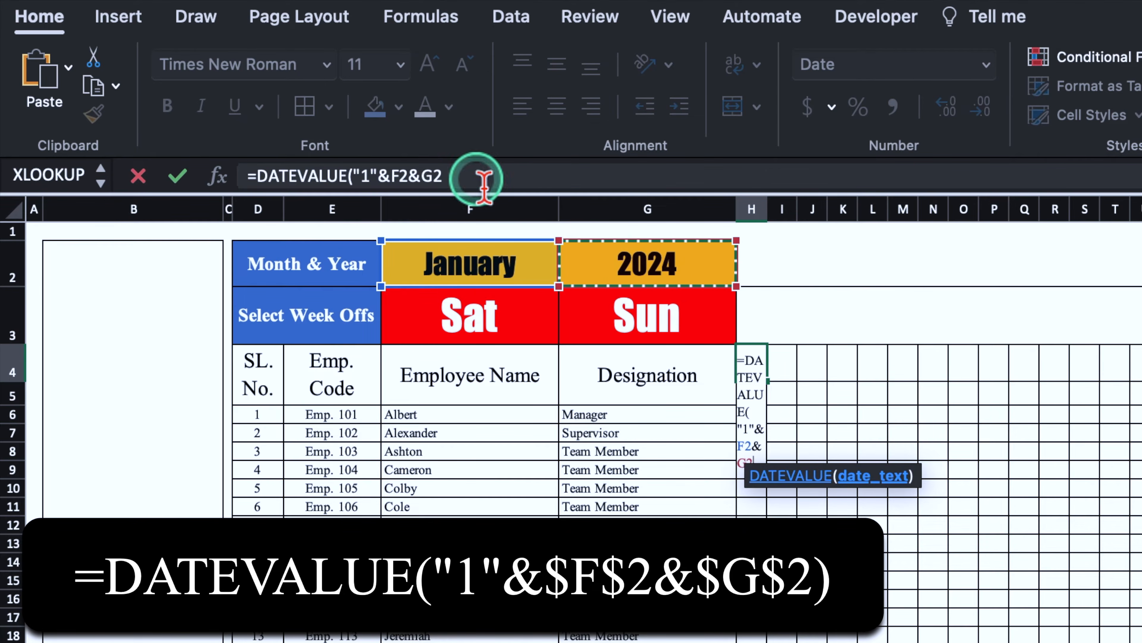
# Step: Make both references absolute to complete =DATEVALUE("1"&$F$2&$G$2) in H4, and widen column H to fit the date
pyautogui.click(501, 180)
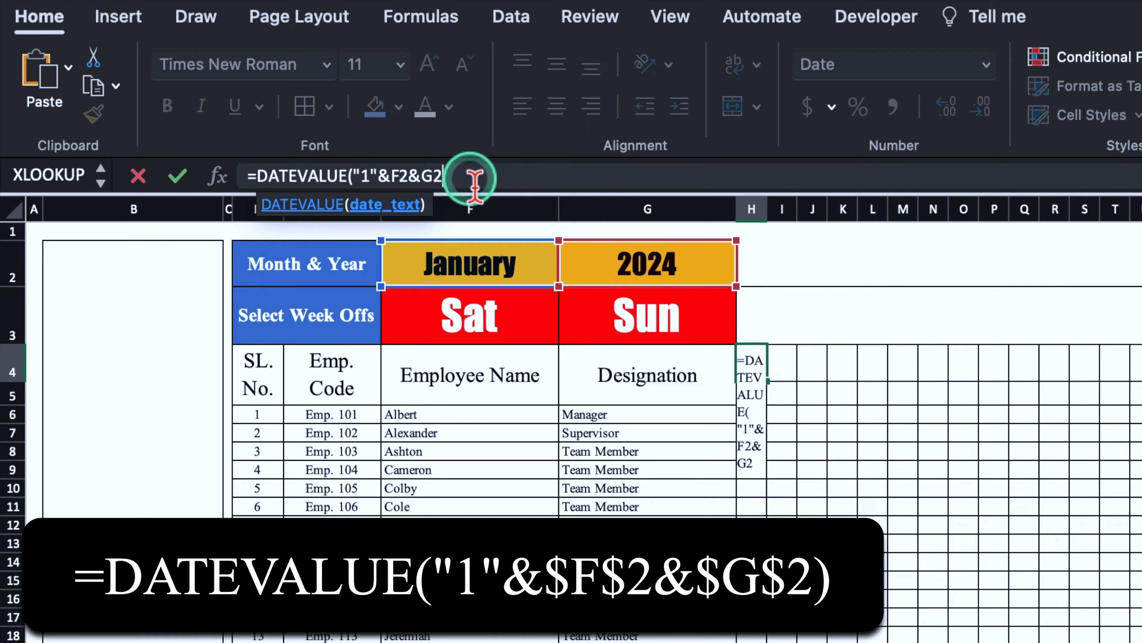
pyautogui.press('F4')
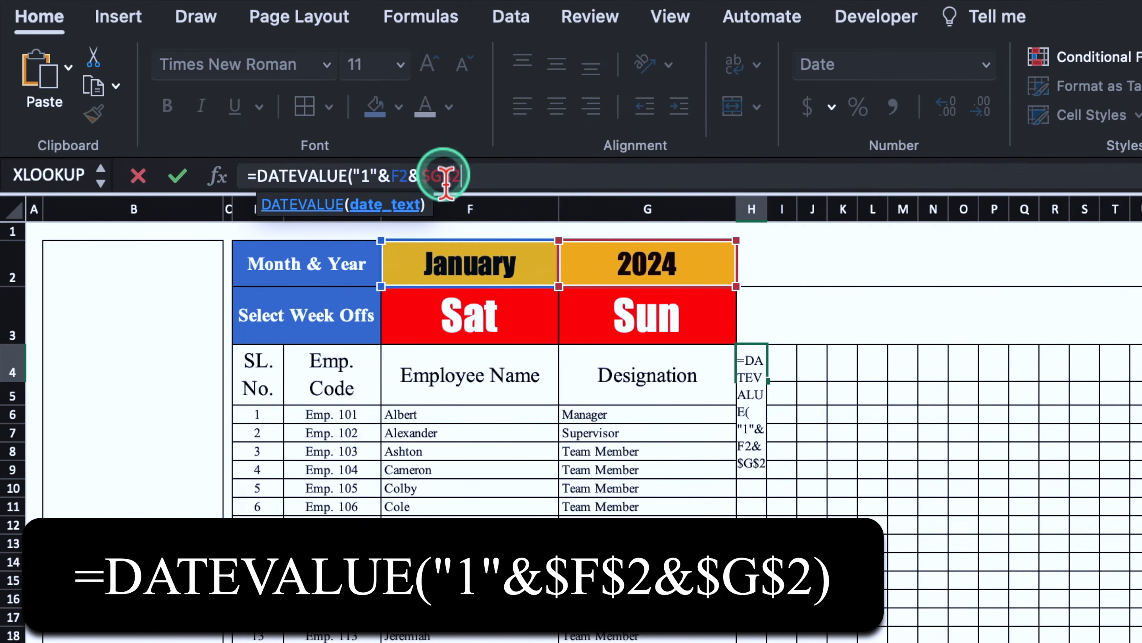
pyautogui.click(399, 177)
pyautogui.click(409, 176)
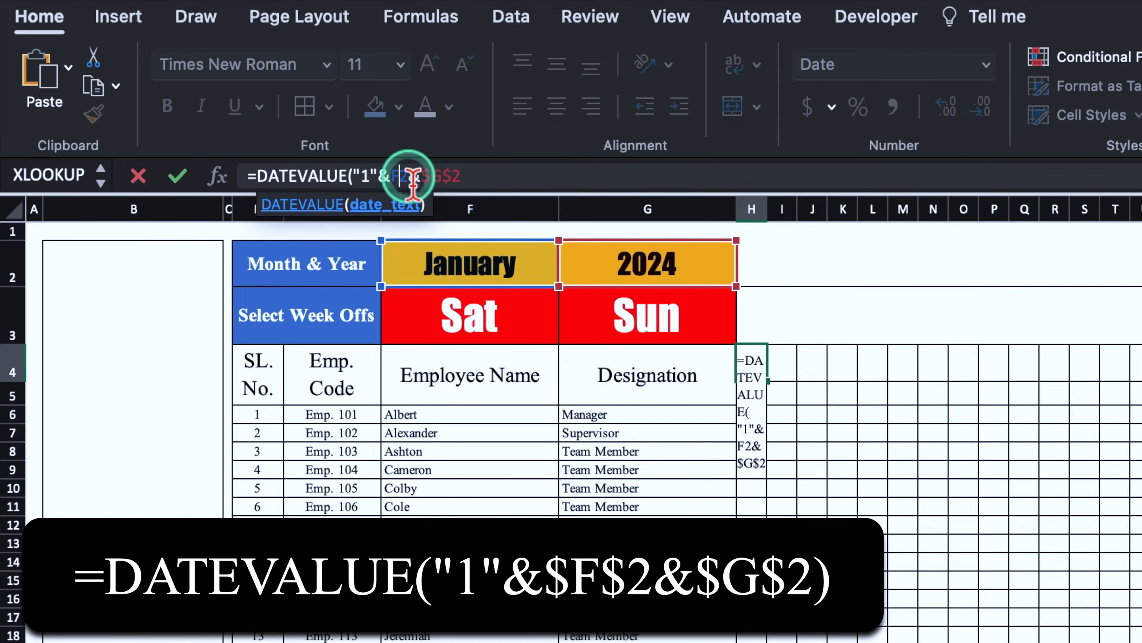
pyautogui.press('F4')
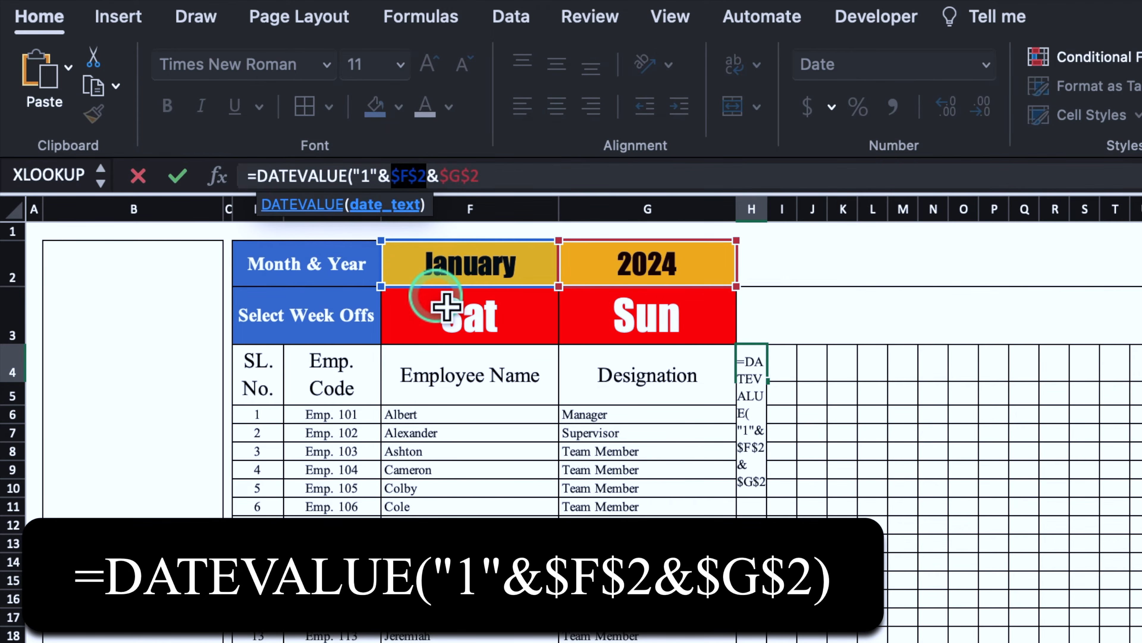
pyautogui.click(535, 176)
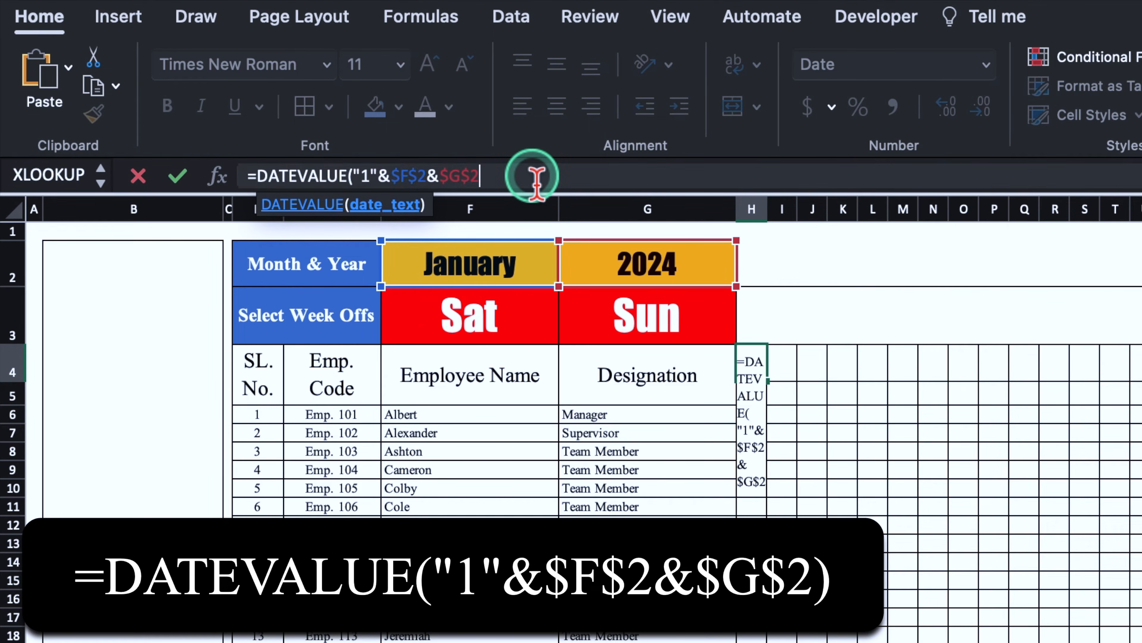
pyautogui.write(')')
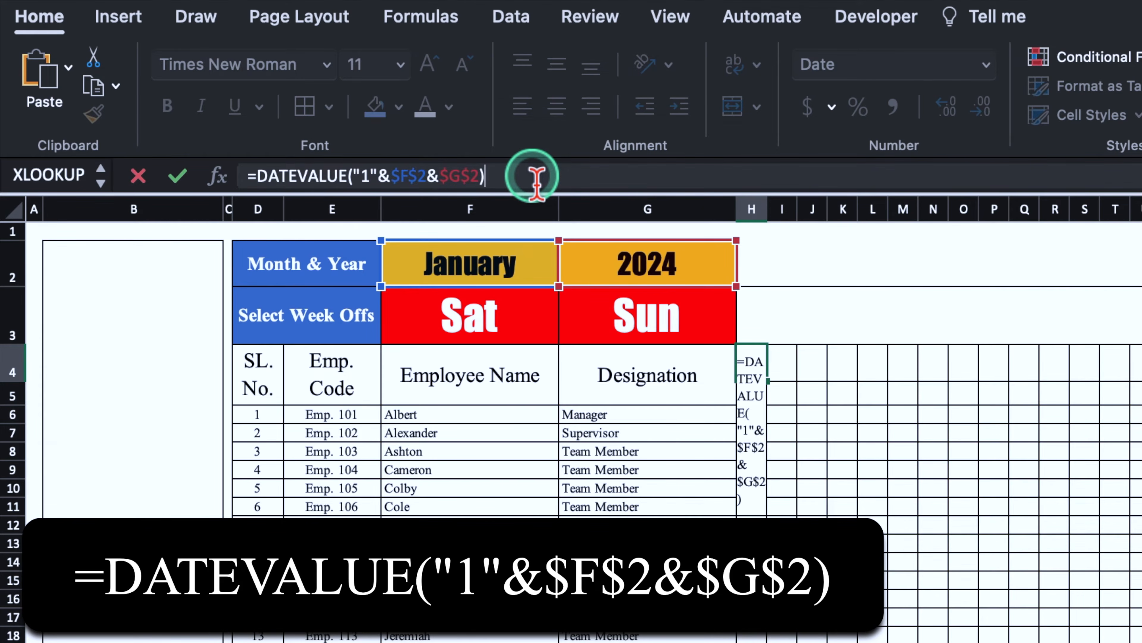
pyautogui.press('Return')
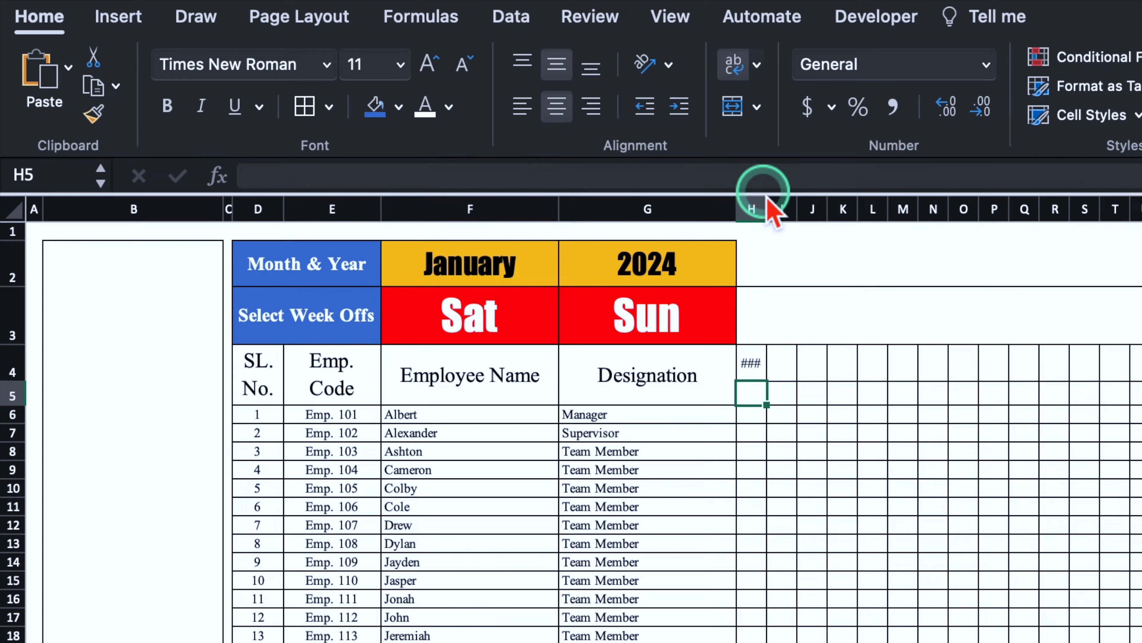
pyautogui.moveTo(766, 208); pyautogui.dragTo(781, 209)
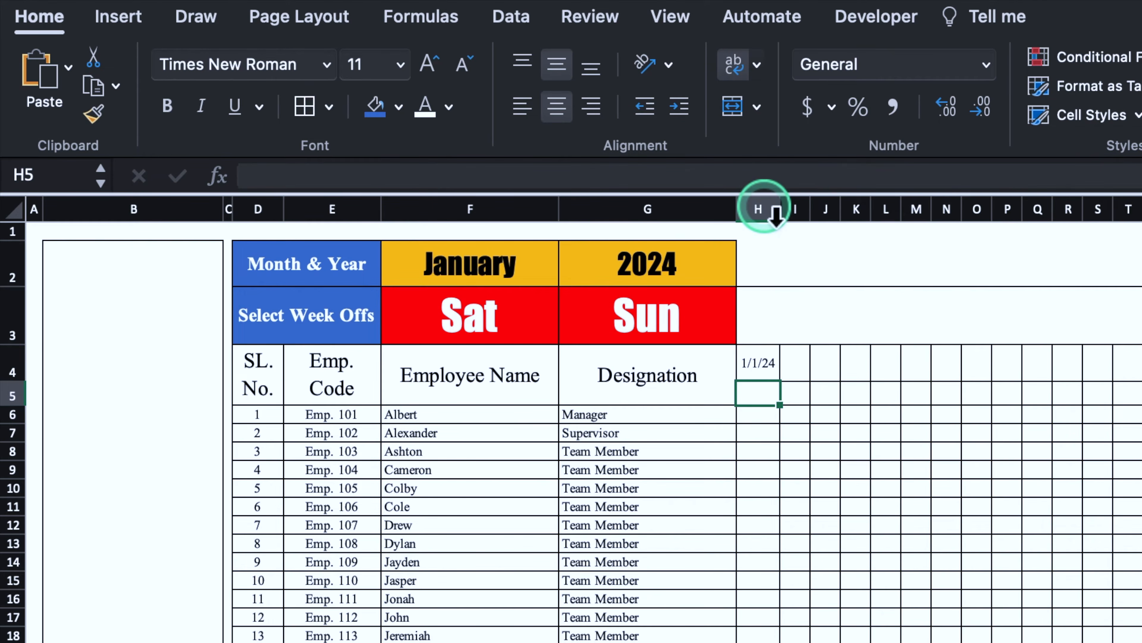
# Step: Start an IF formula in I4 that tests whether H$4 is less than an EOMONTH result
pyautogui.click(804, 374)
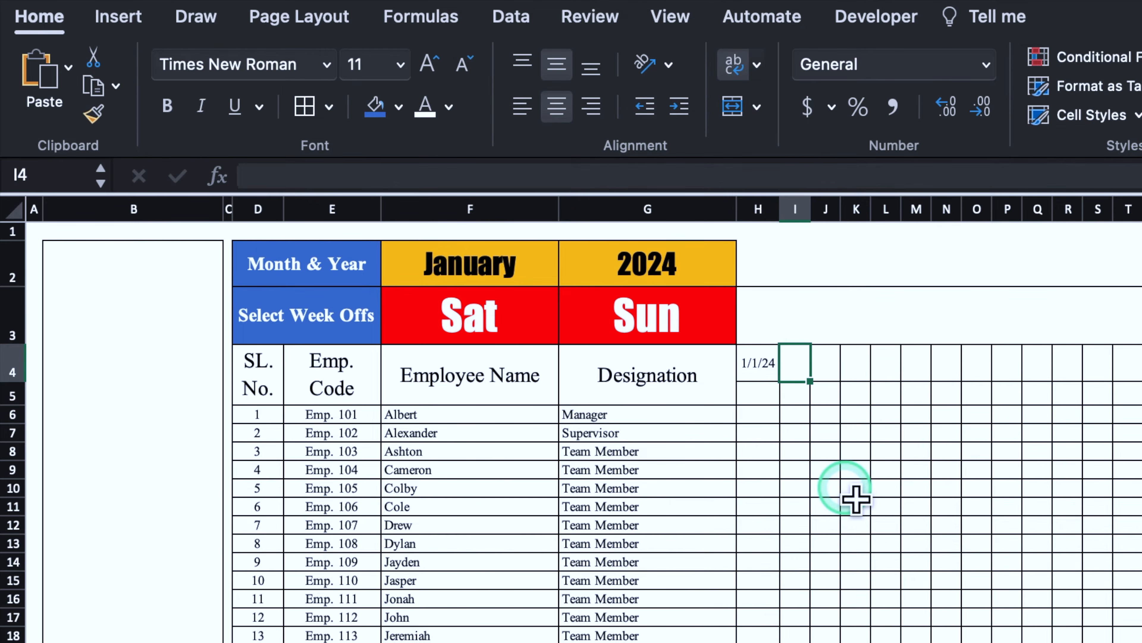
pyautogui.write('=')
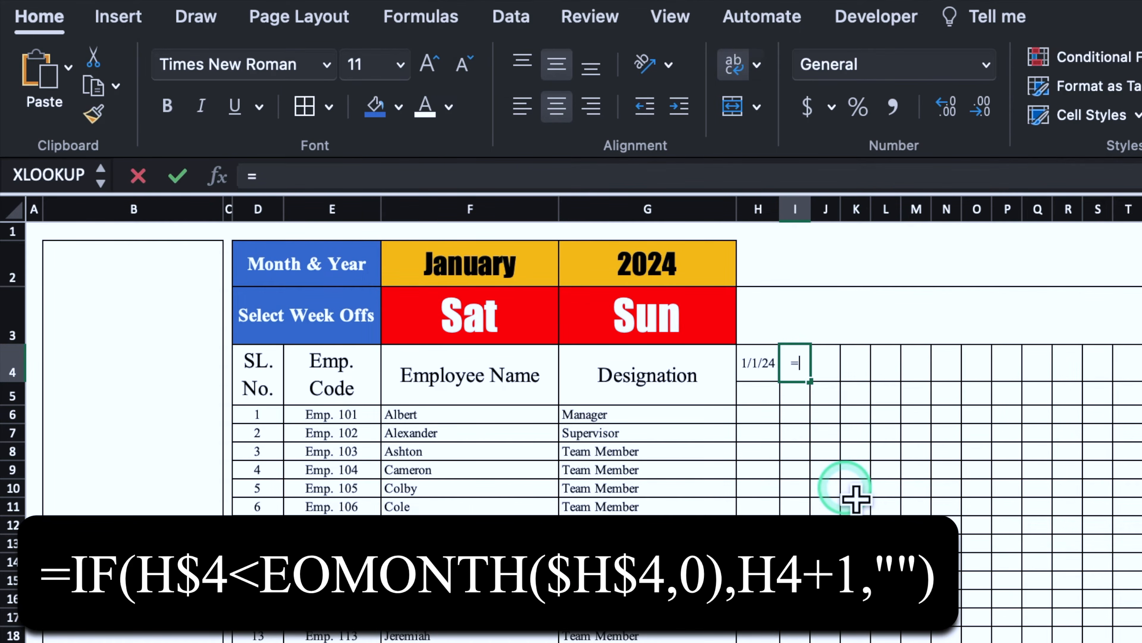
pyautogui.write('if')
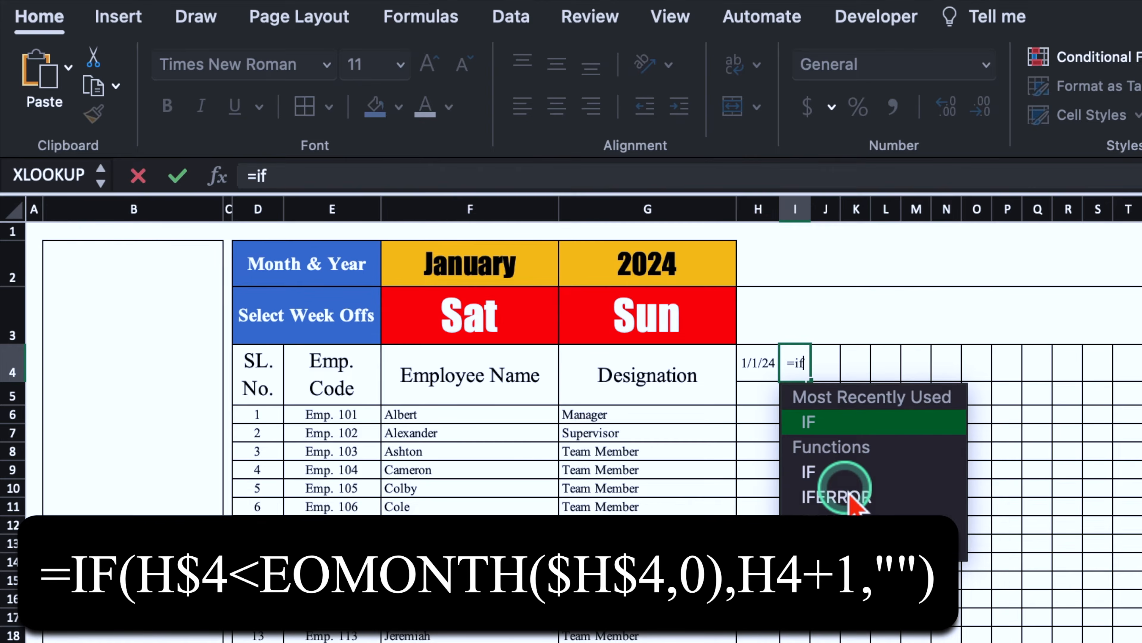
pyautogui.doubleClick(854, 423)
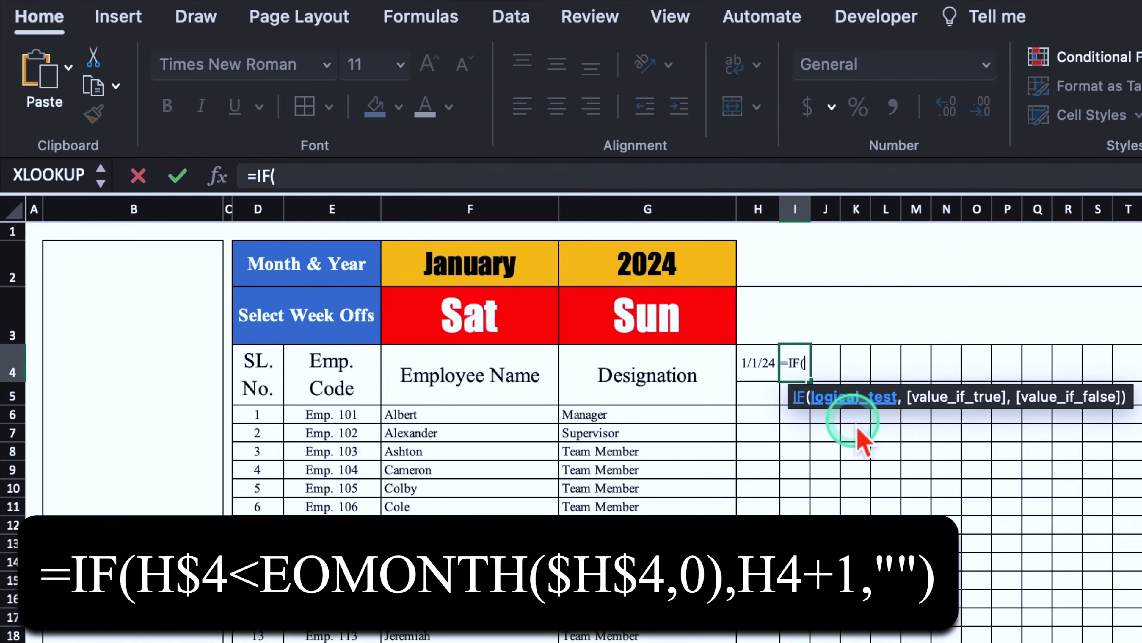
pyautogui.click(760, 365)
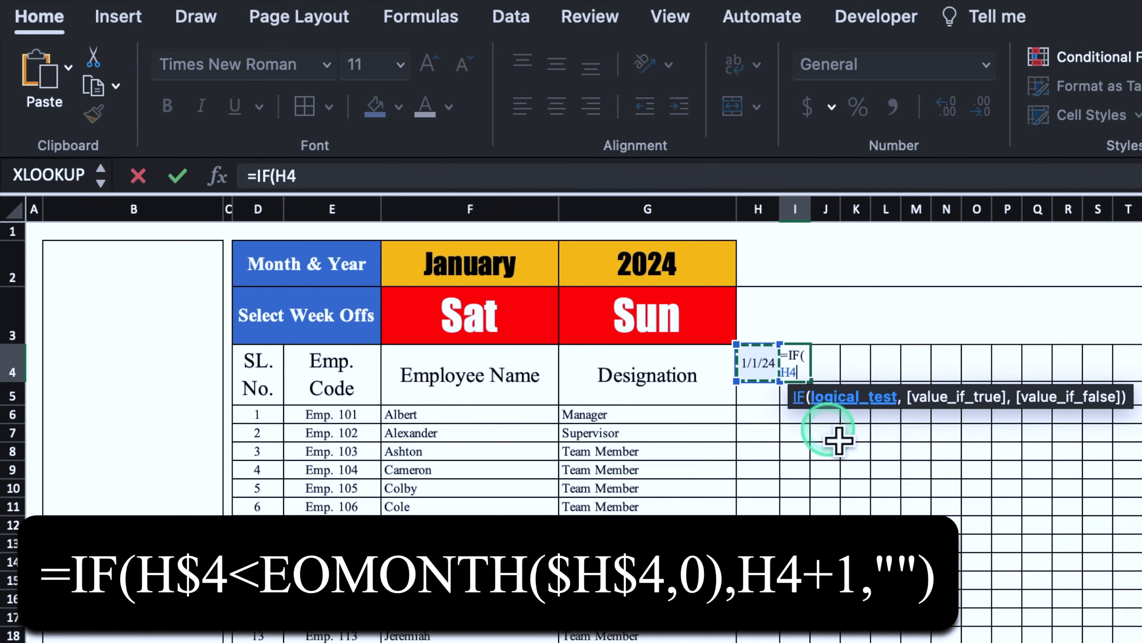
pyautogui.press('F4')
pyautogui.press('F4')
pyautogui.write('<E')
pyautogui.doubleClick(926, 481)
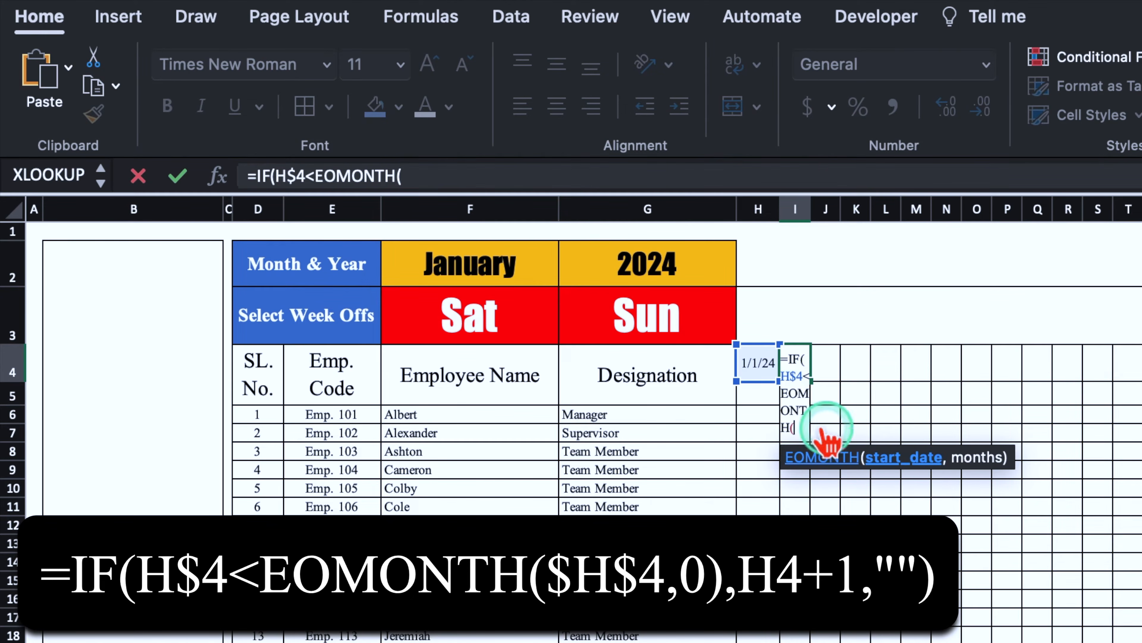
# Step: Complete the I4 formula as =IF(H$4<EOMONTH($H$4,0),H4+1,"")
pyautogui.click(765, 370)
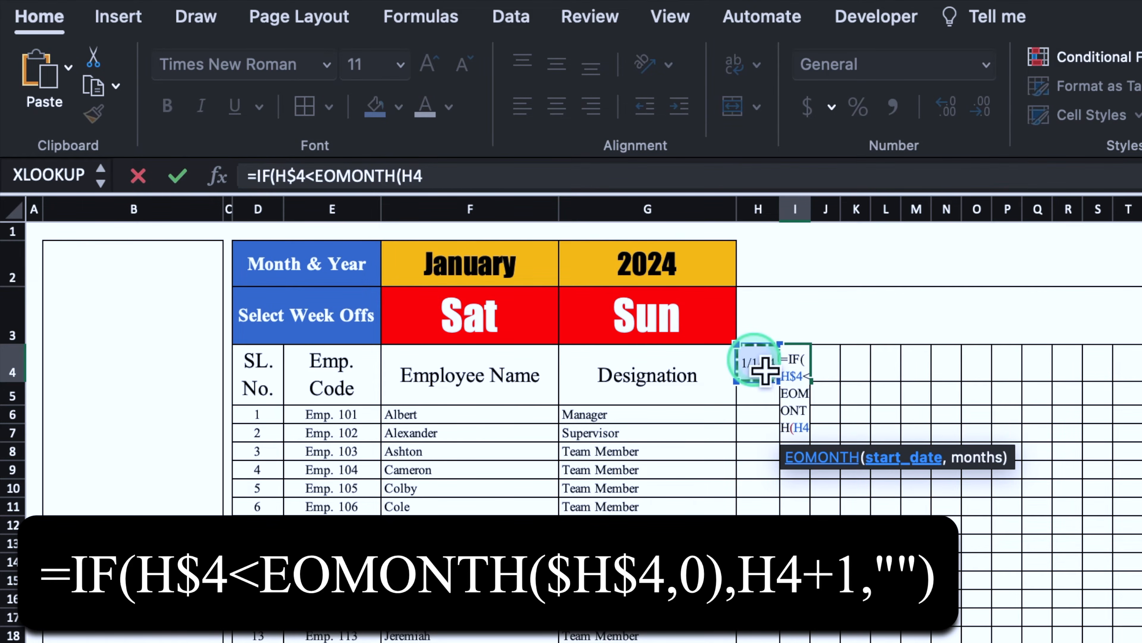
pyautogui.press('F4')
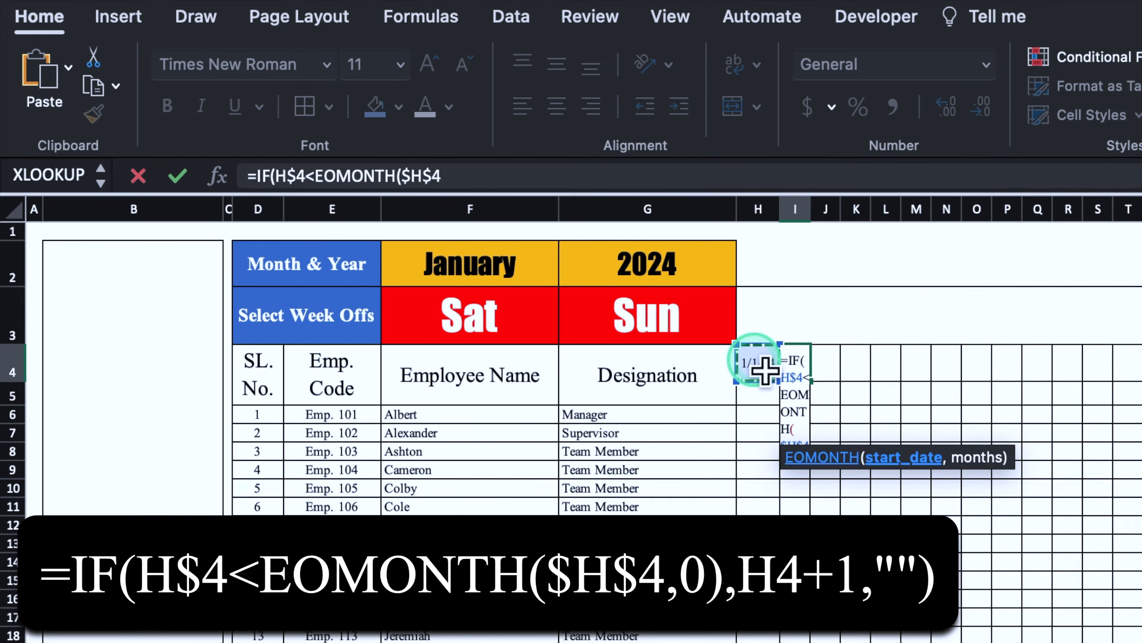
pyautogui.write(',')
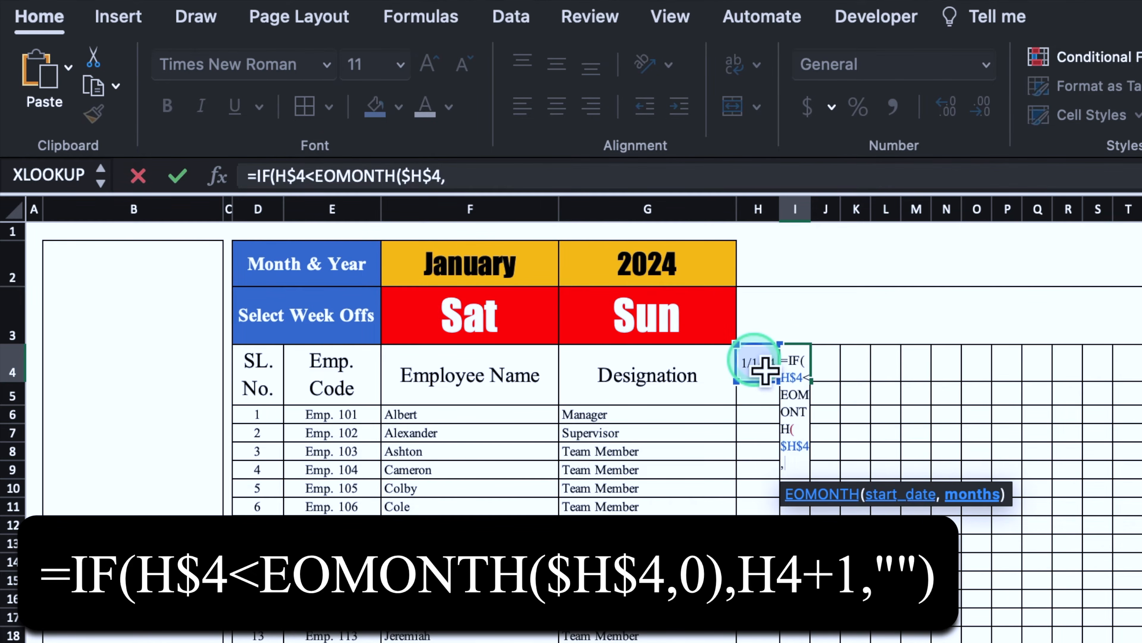
pyautogui.write('0),')
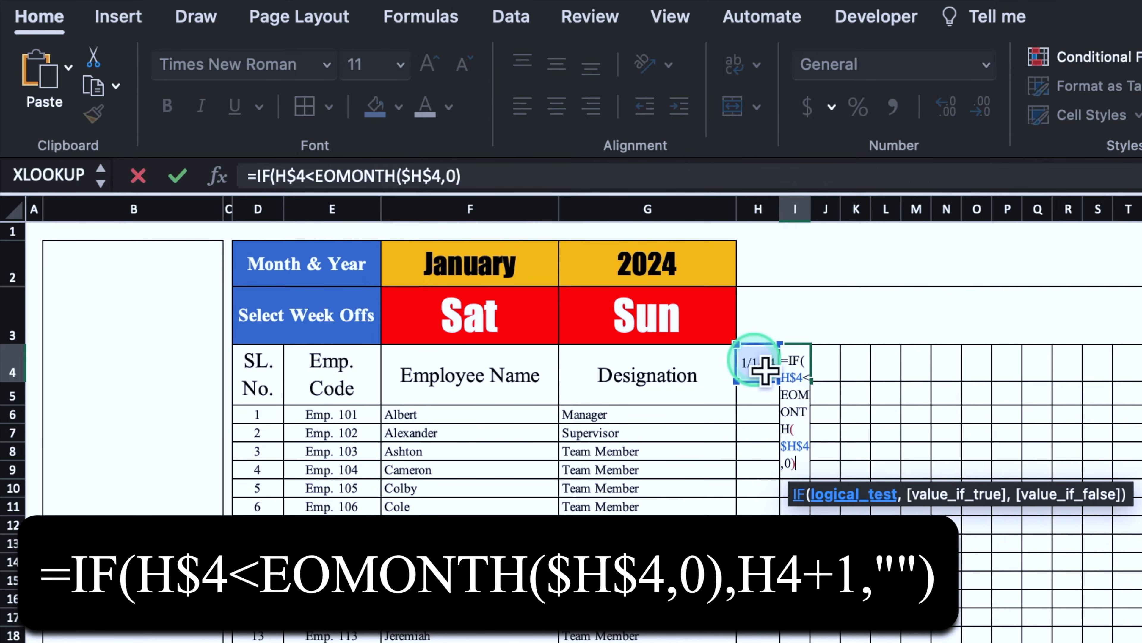
pyautogui.click(765, 370)
pyautogui.write('+')
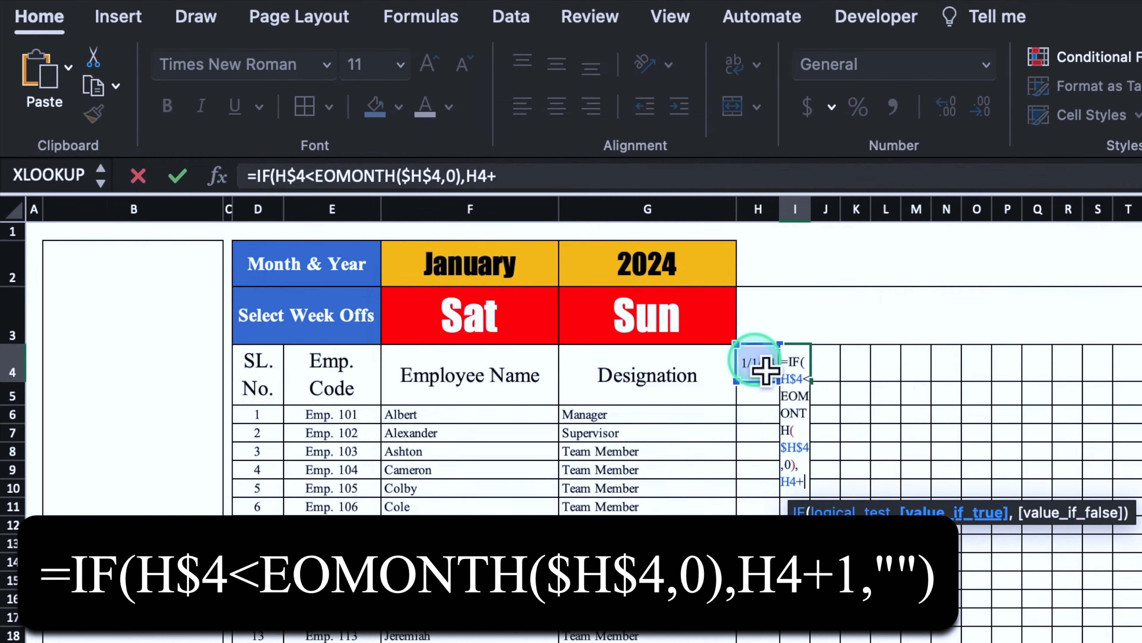
pyautogui.write('1,')
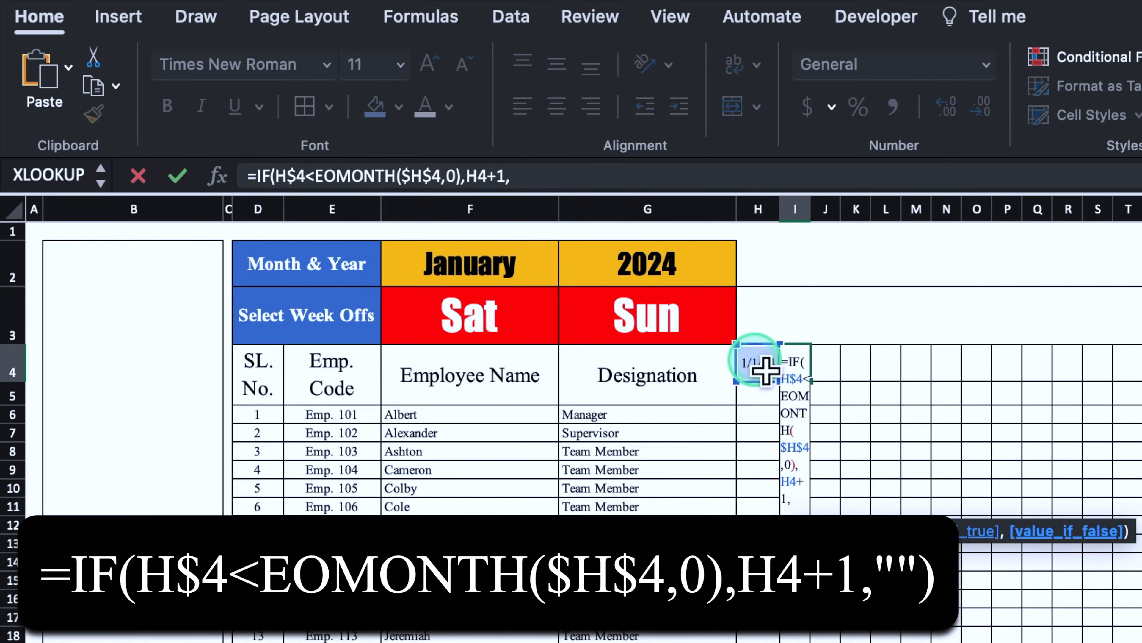
pyautogui.write('""')
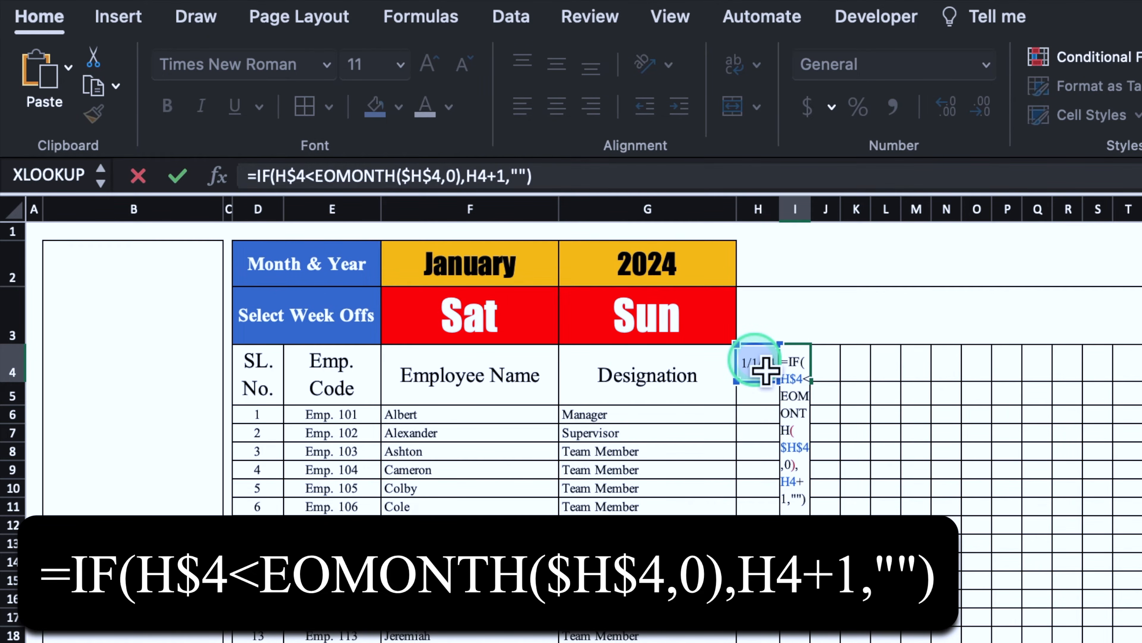
pyautogui.press('Return')
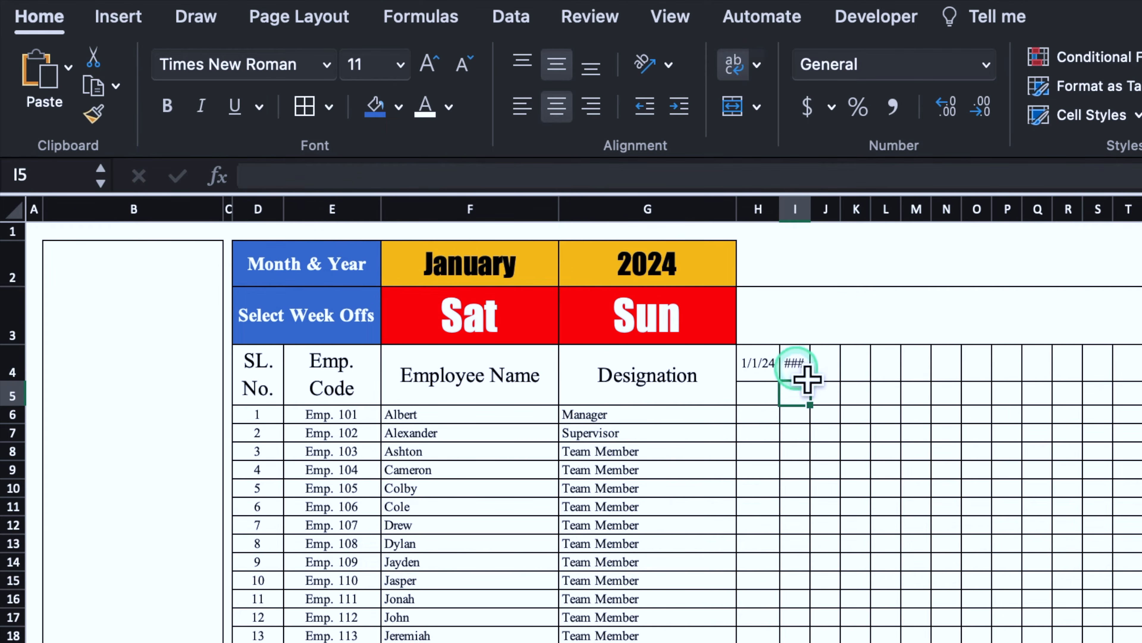
# Step: Widen column I and format I4 as a date of the 14-Mar type
pyautogui.click(803, 374)
pyautogui.moveTo(821, 220); pyautogui.dragTo(835, 219)
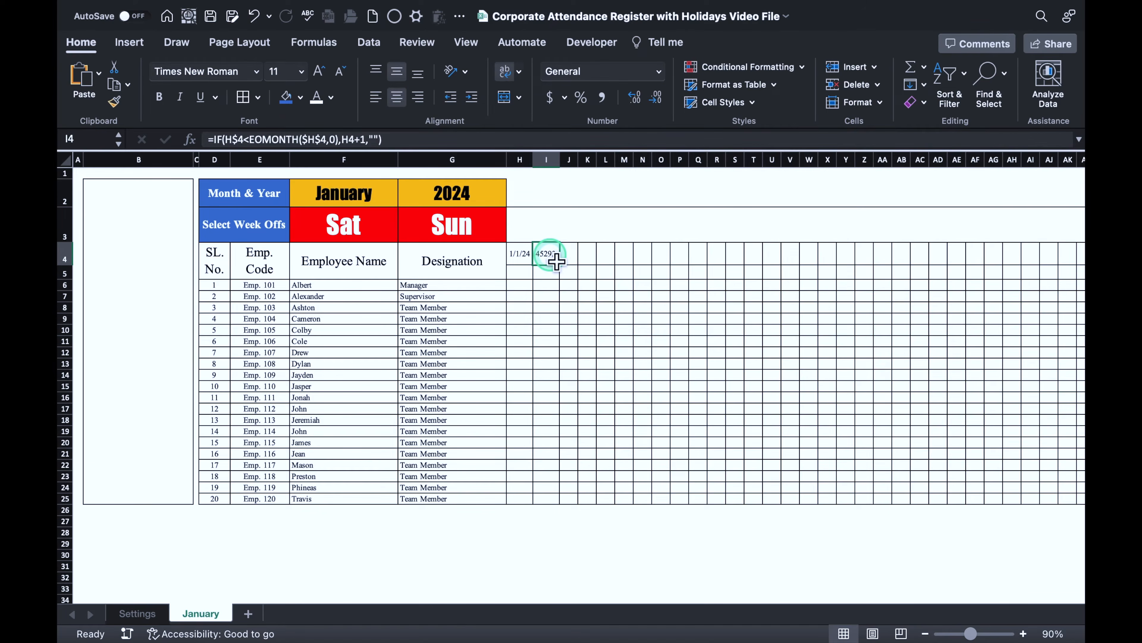
pyautogui.rightClick(556, 261)
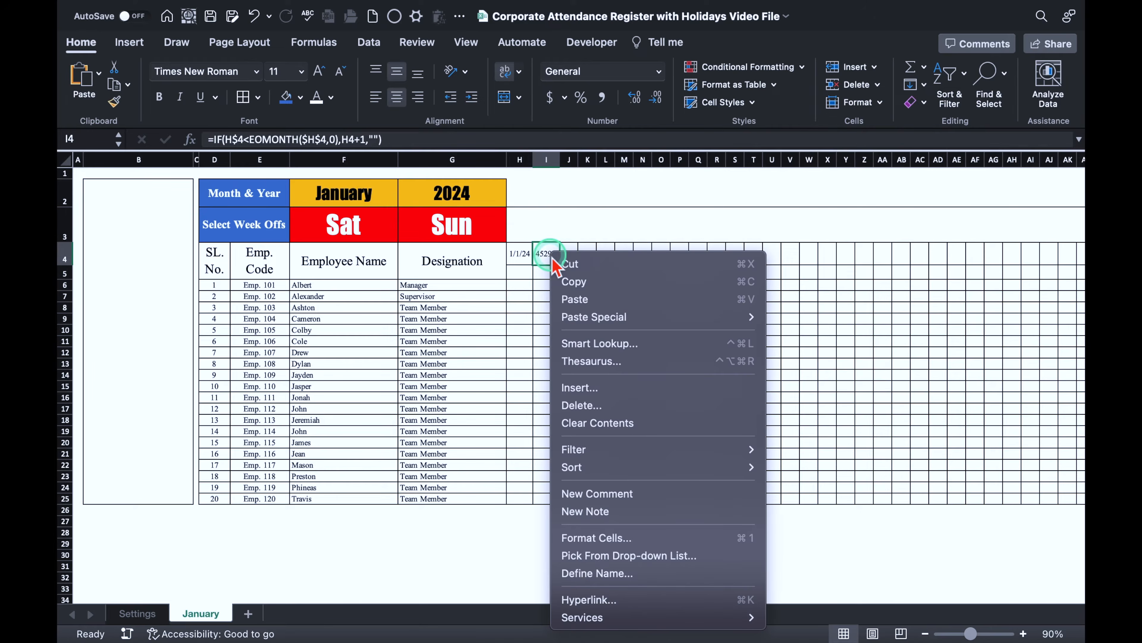
pyautogui.click(623, 538)
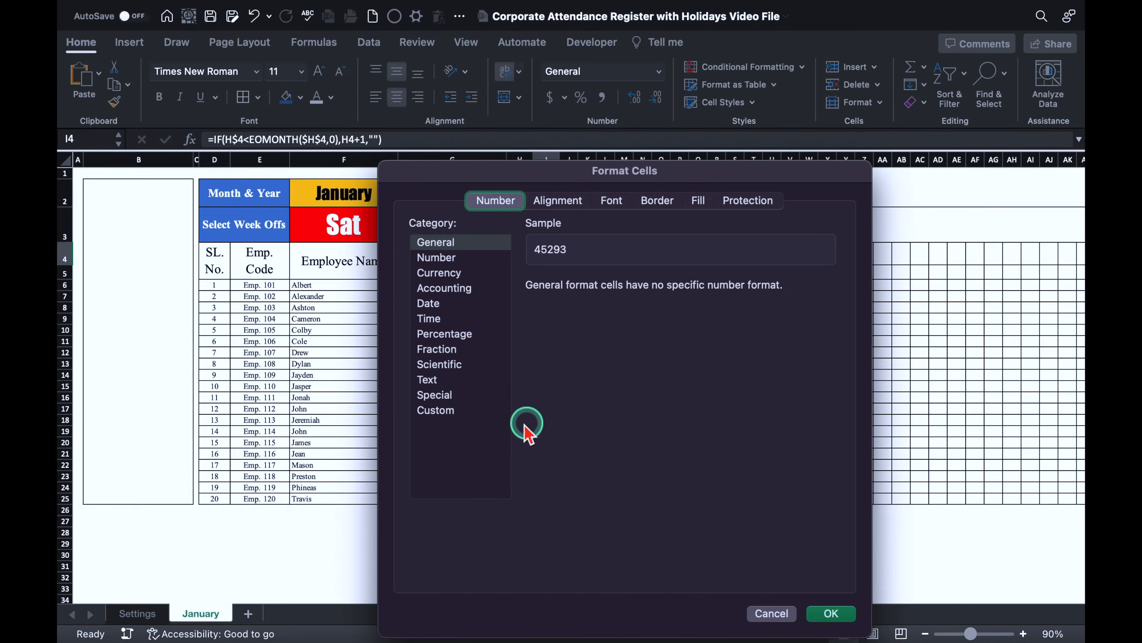
pyautogui.click(437, 305)
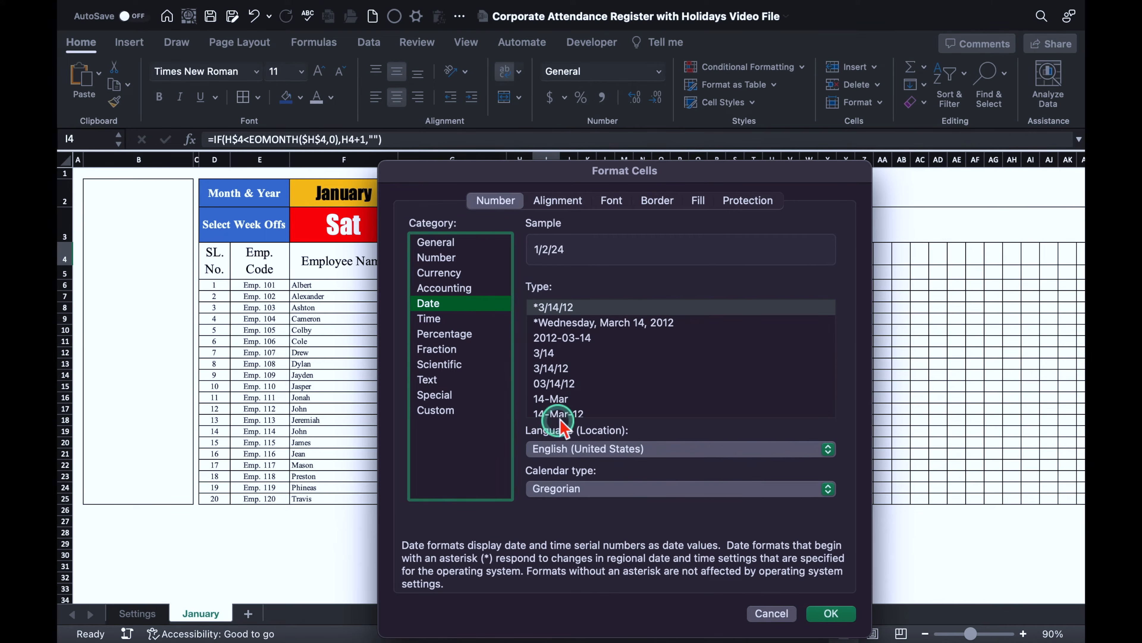
pyautogui.click(574, 400)
pyautogui.click(831, 613)
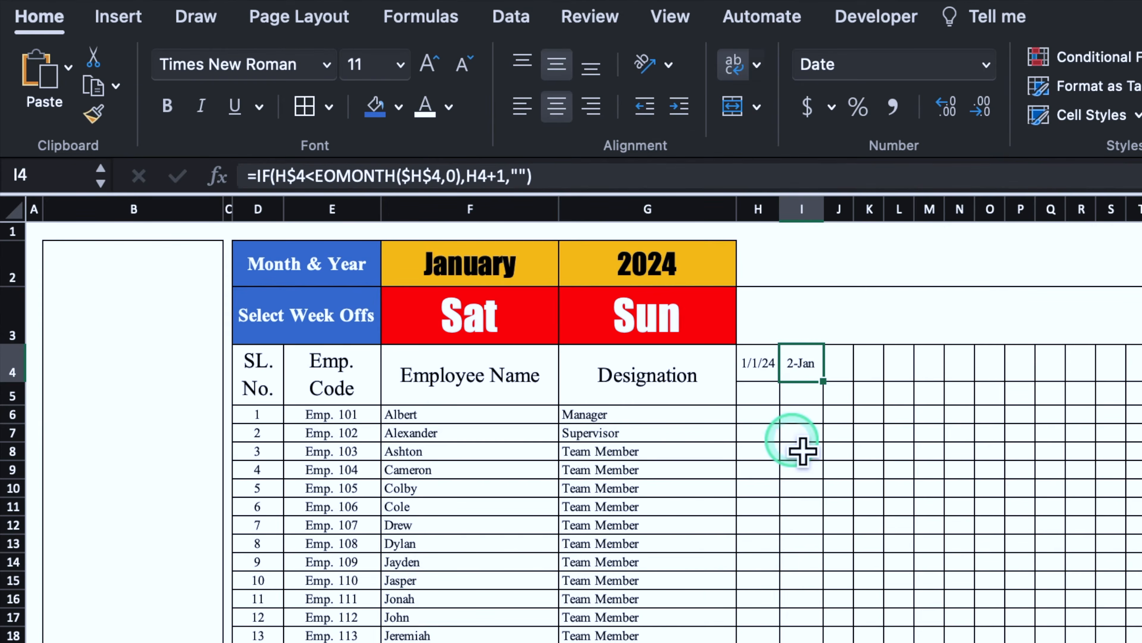
# Step: Apply the custom number format DD to the dates in H4:I4
pyautogui.click(759, 374)
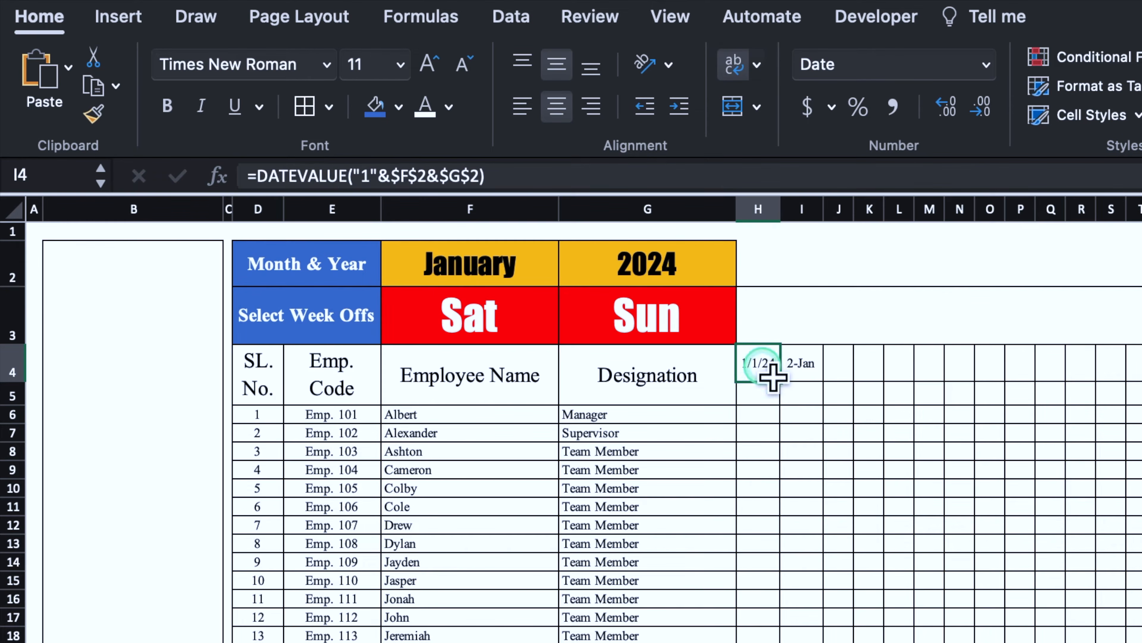
pyautogui.moveTo(801, 376); pyautogui.dragTo(805, 373)
pyautogui.rightClick(808, 370)
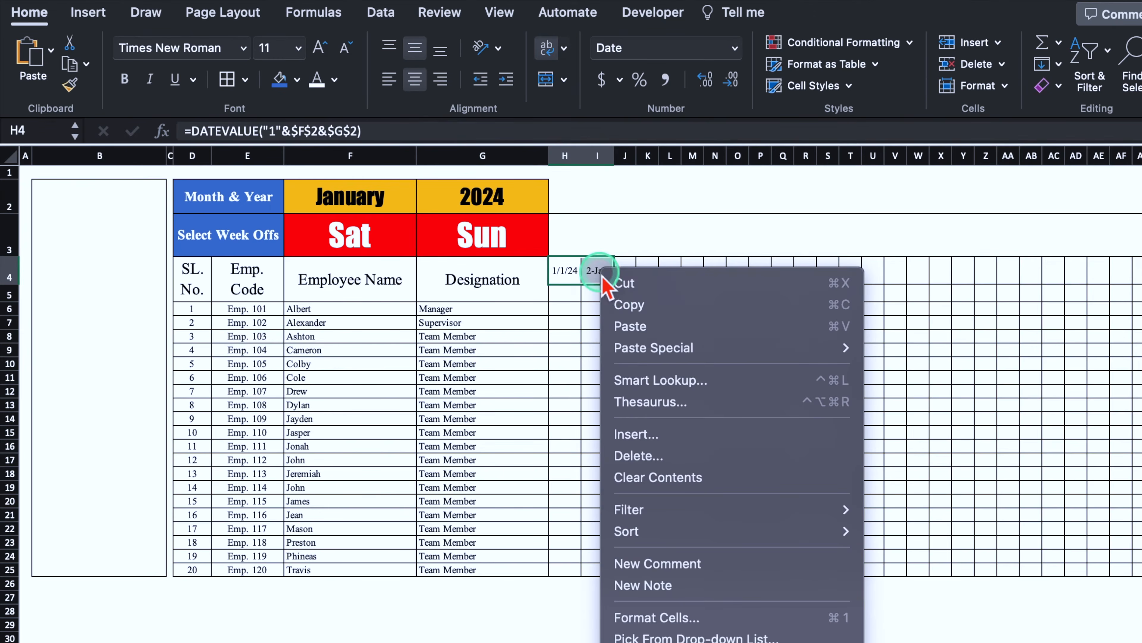
pyautogui.click(737, 617)
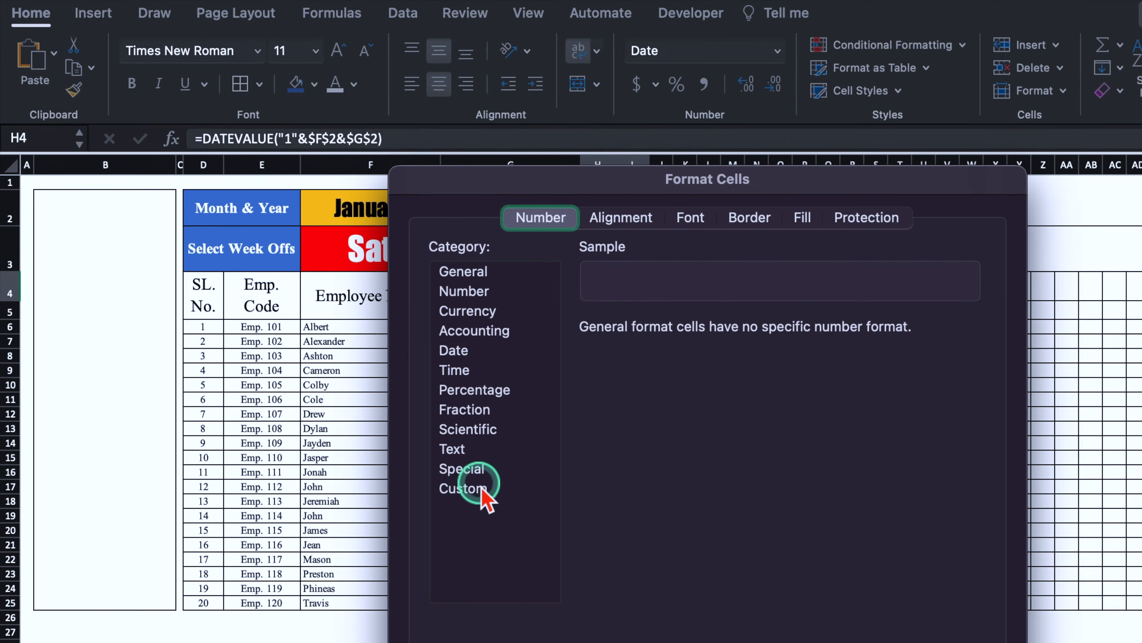
pyautogui.moveTo(714, 198); pyautogui.dragTo(716, 37)
pyautogui.click(462, 353)
pyautogui.click(697, 207)
pyautogui.moveTo(698, 208); pyautogui.dragTo(532, 219)
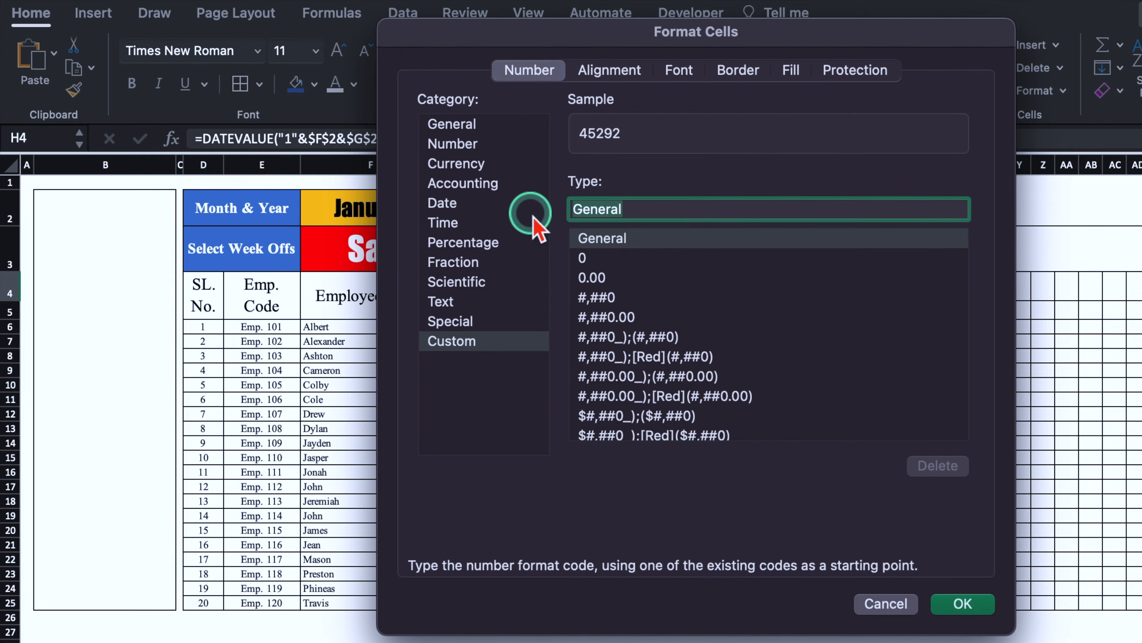
pyautogui.write('DD')
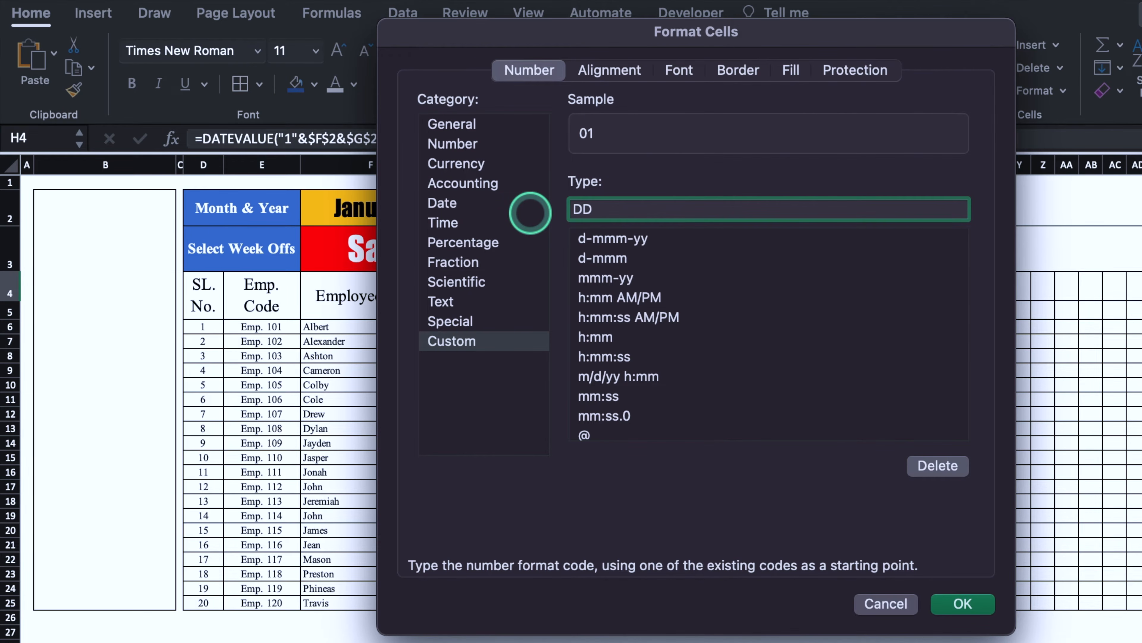
pyautogui.click(974, 611)
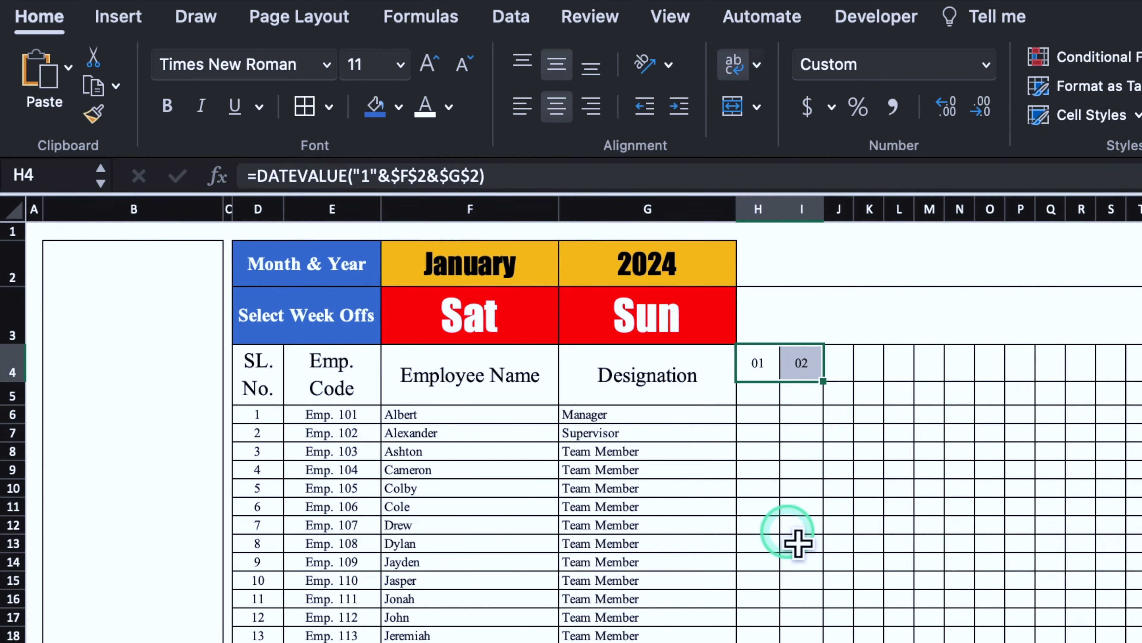
# Step: Fill the next-date formula from I4 across row 4 to AL4
pyautogui.click(808, 366)
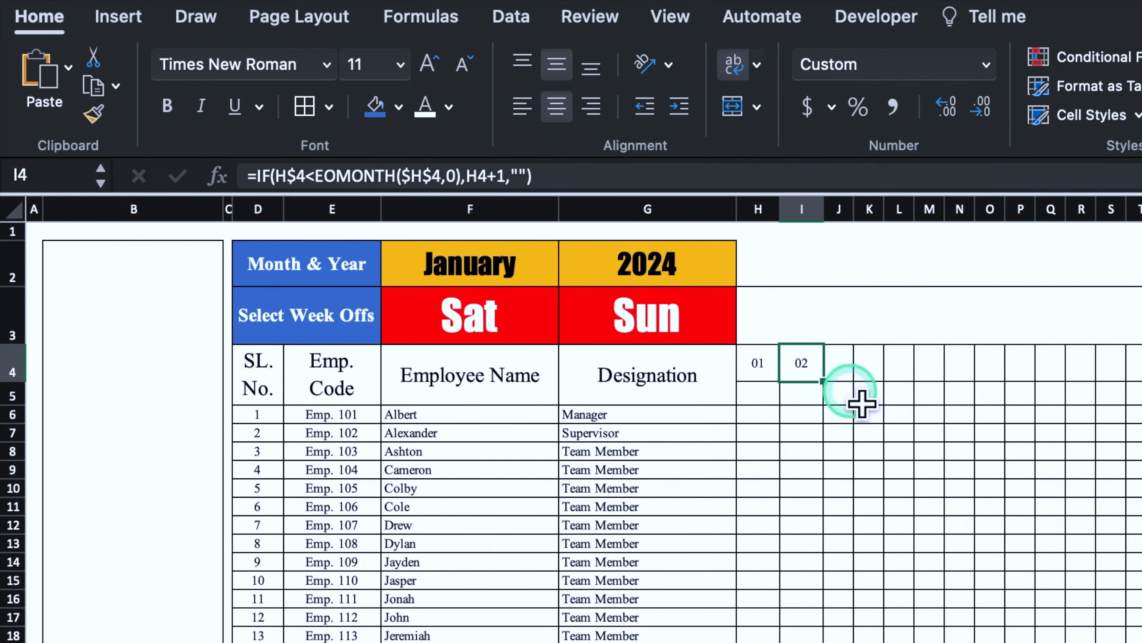
pyautogui.moveTo(850, 410); pyautogui.dragTo(1075, 410)
pyautogui.moveTo(720, 391); pyautogui.dragTo(720, 392)
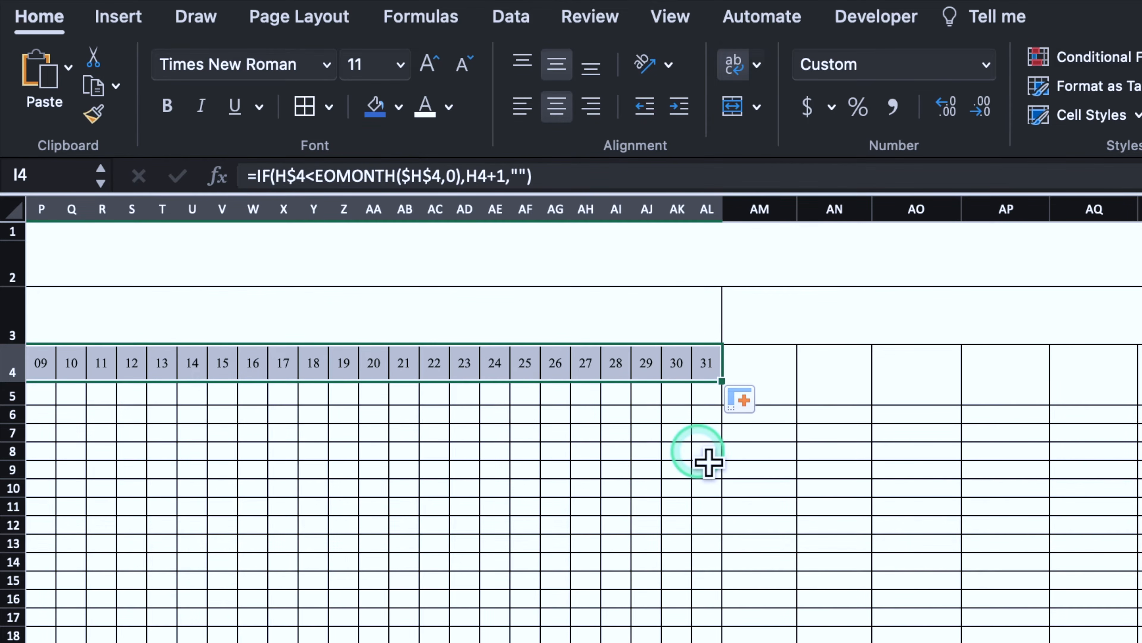
# Step: Choose February as the month in F2 to test the generated dates
pyautogui.hscroll(-10, 707, 459)
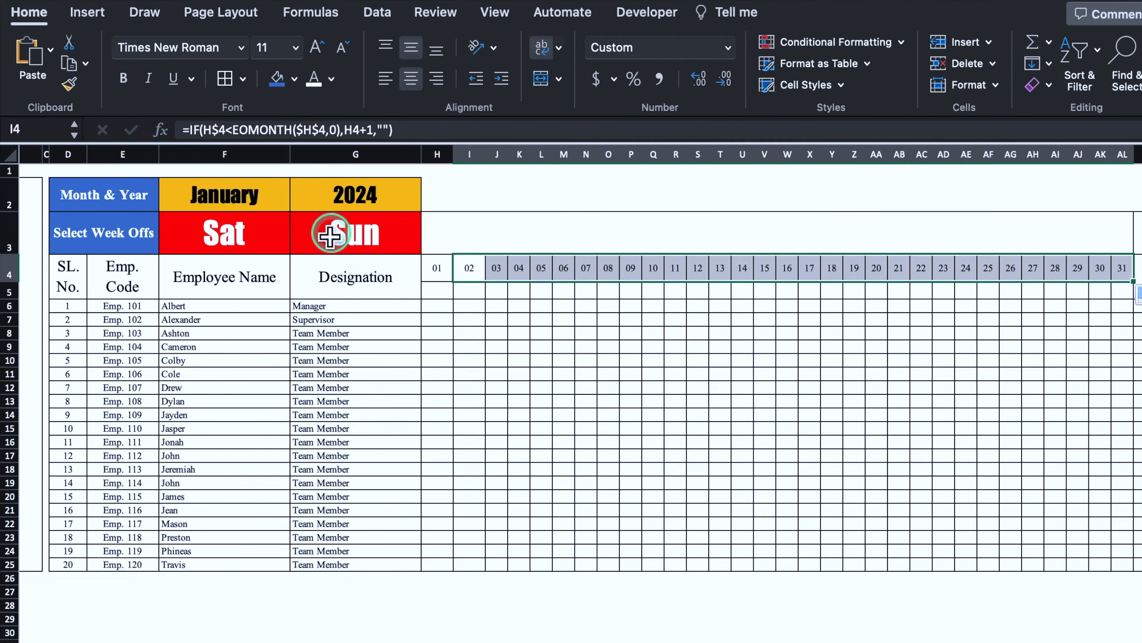
pyautogui.click(31, 267)
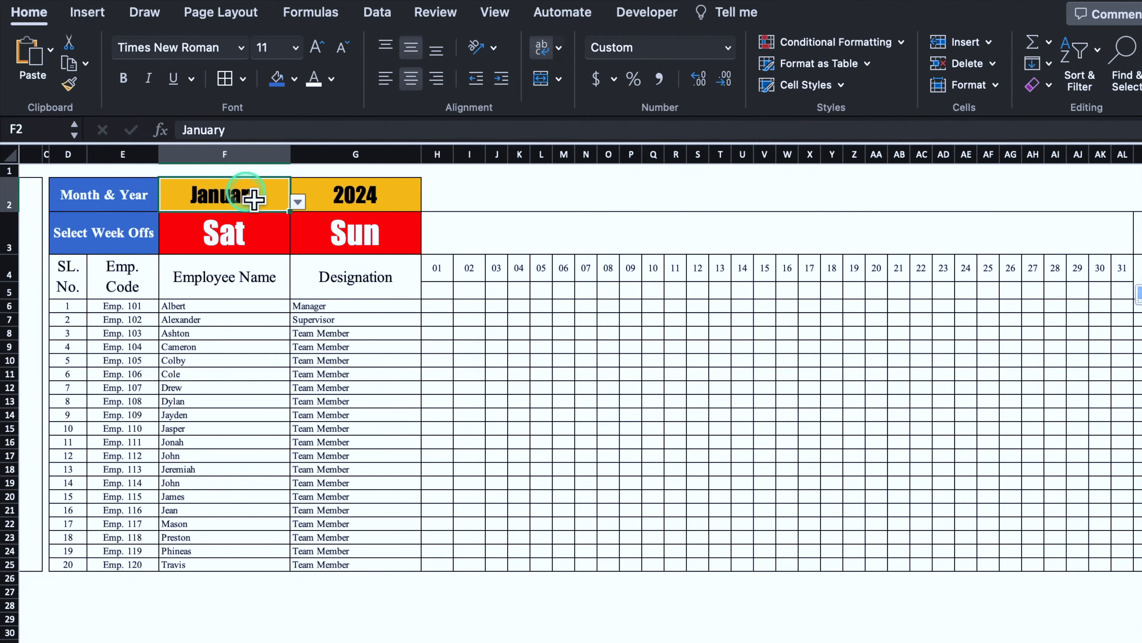
pyautogui.click(100, 273)
pyautogui.click(198, 243)
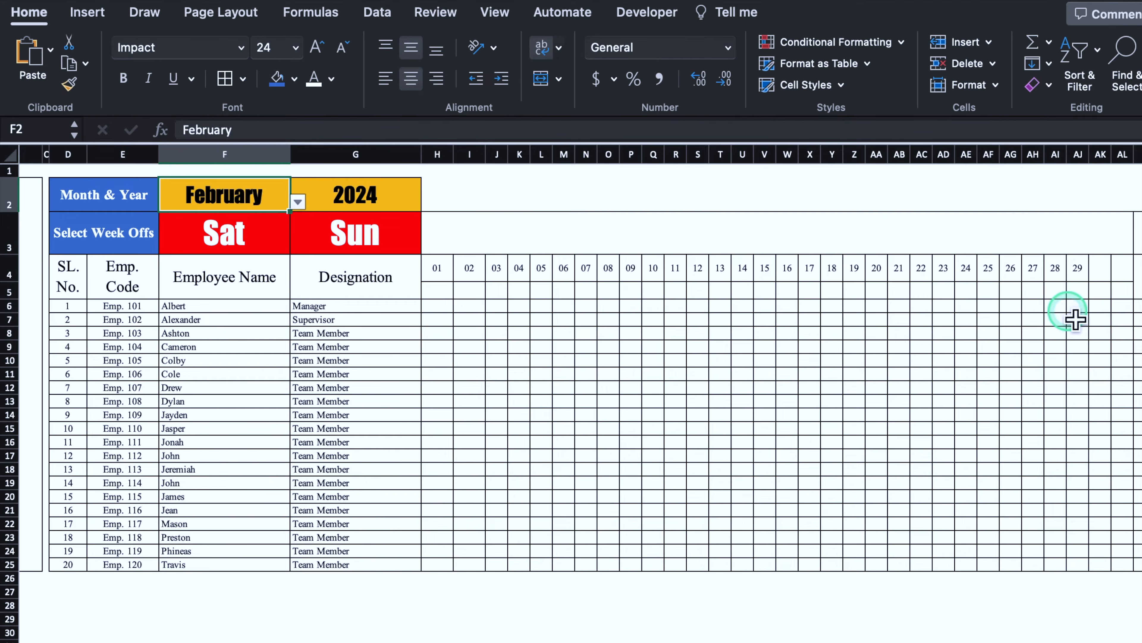
# Step: Try the year 2023 in G2 to check the February dates, and undo the year change
pyautogui.click(388, 196)
pyautogui.click(429, 201)
pyautogui.click(316, 223)
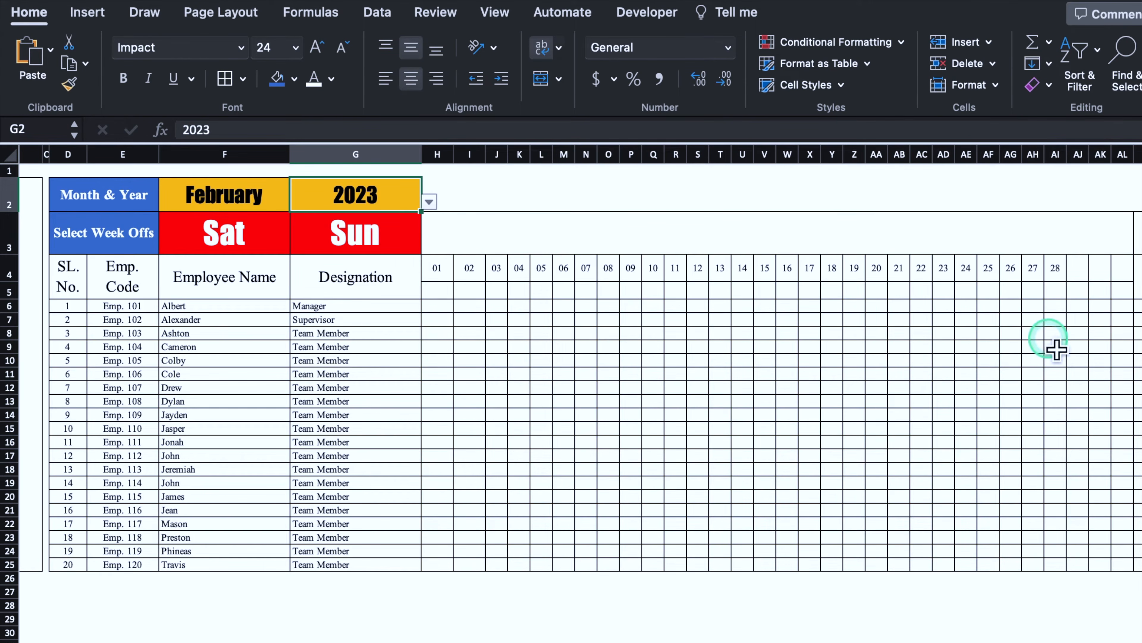
pyautogui.press('super+z')
# Step: Enter =TEXT(H4,"DDD") in H5 to get the weekday name, and fill it across row 5 under the dates
pyautogui.click(448, 295)
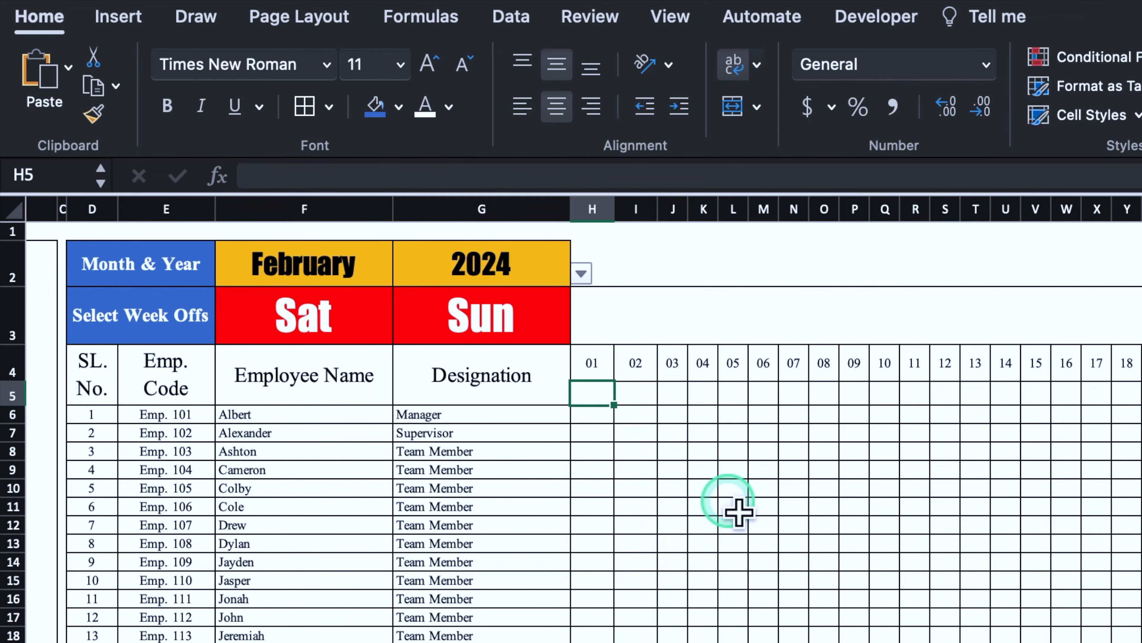
pyautogui.write('=te')
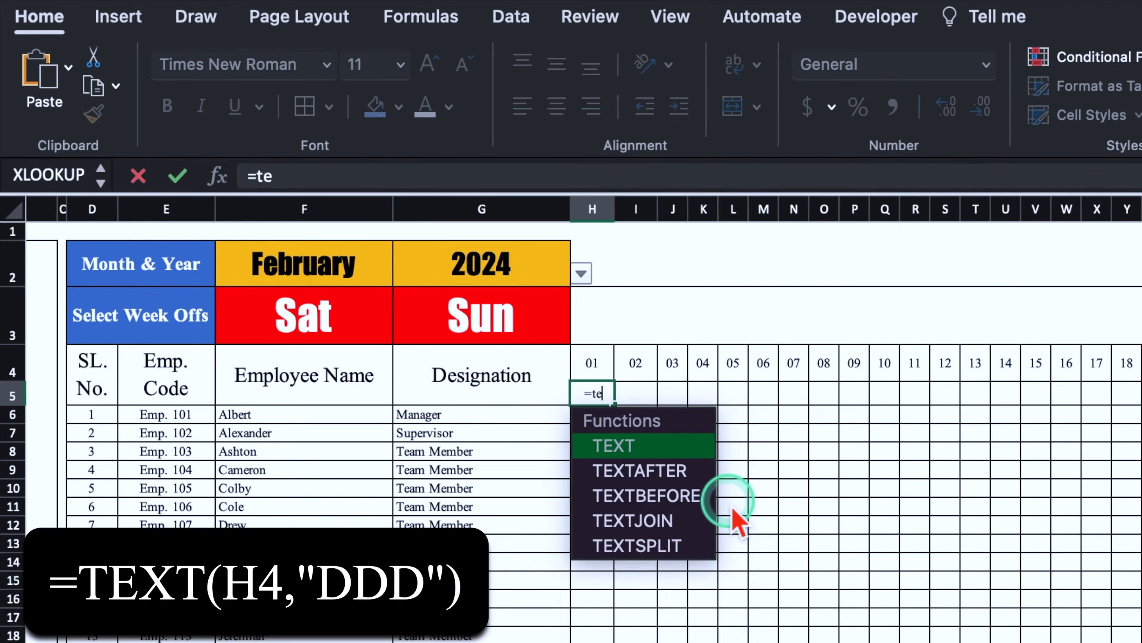
pyautogui.write('xt')
pyautogui.doubleClick(681, 448)
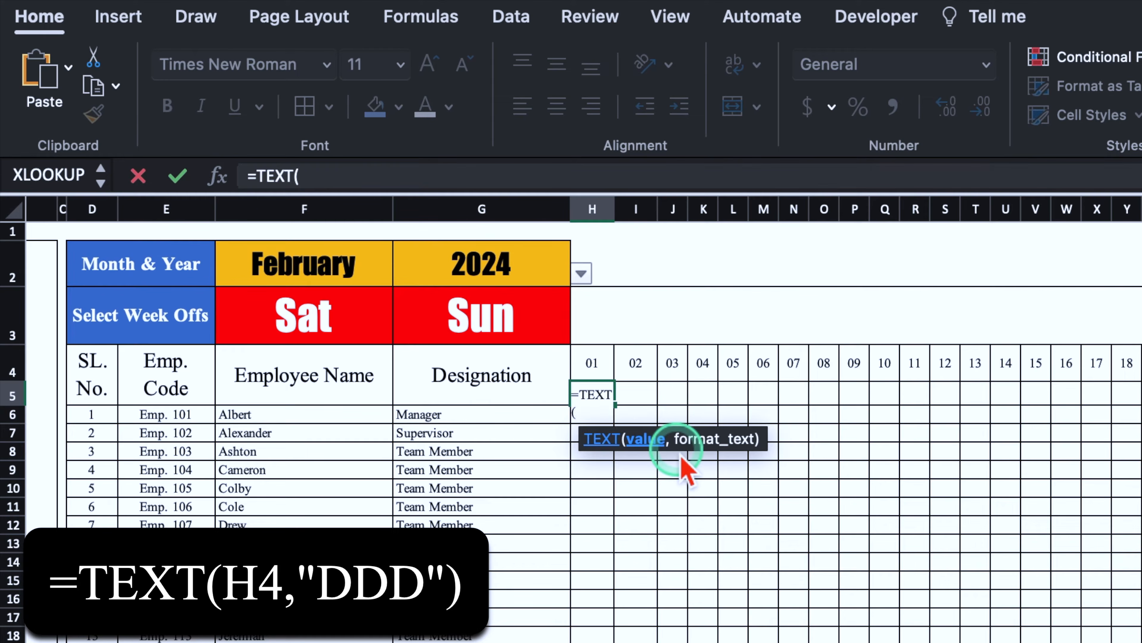
pyautogui.click(601, 373)
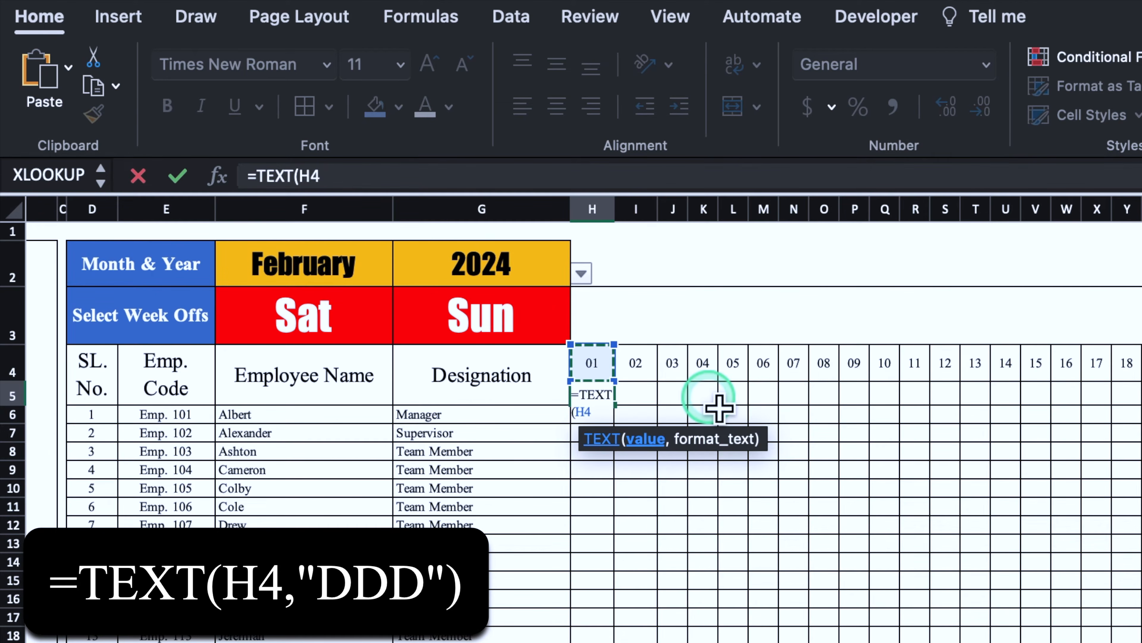
pyautogui.write(',')
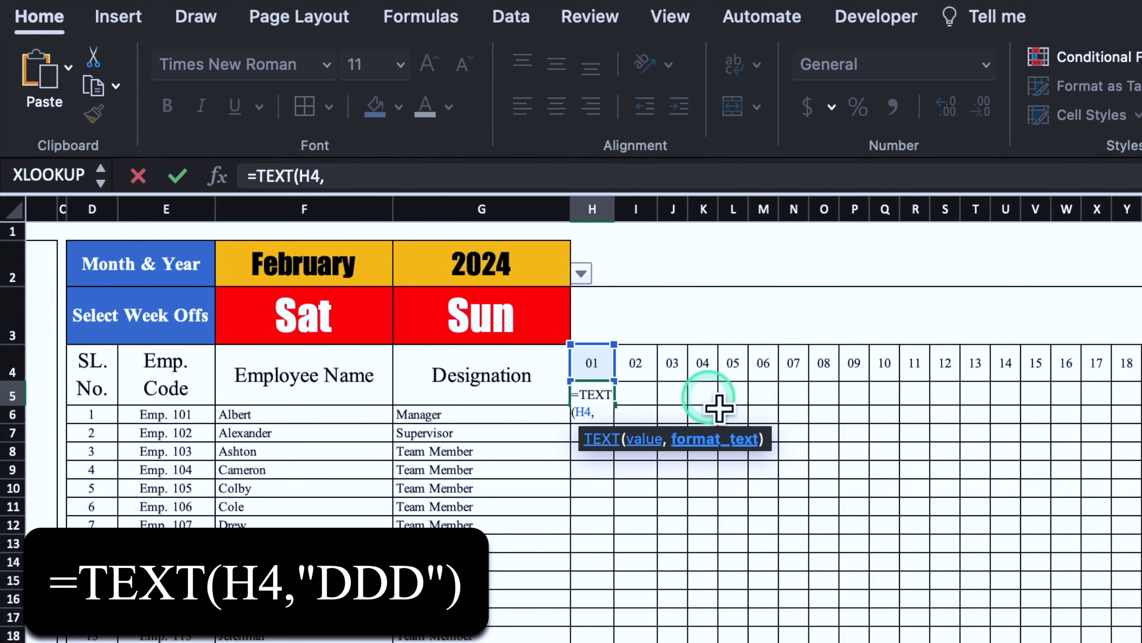
pyautogui.write('"DDD')
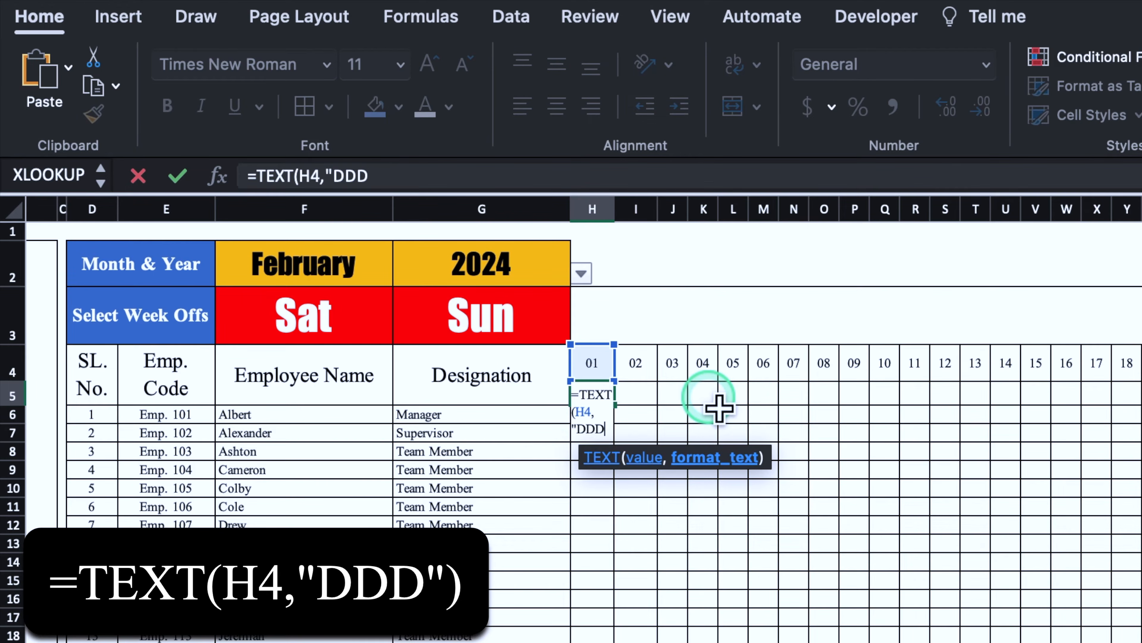
pyautogui.write('")')
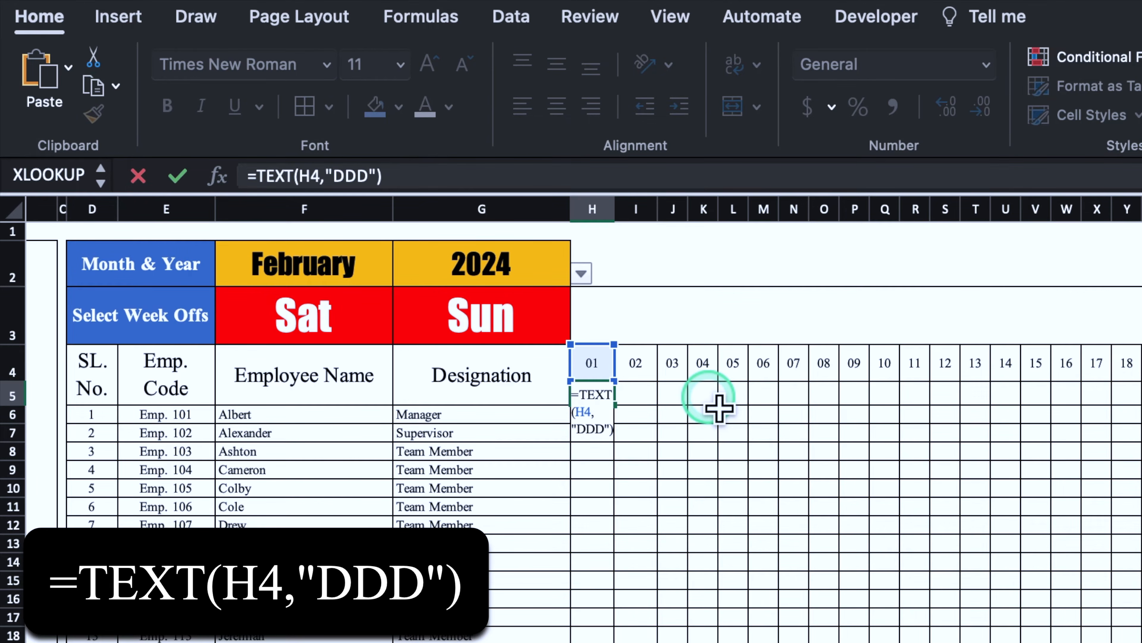
pyautogui.press('Return')
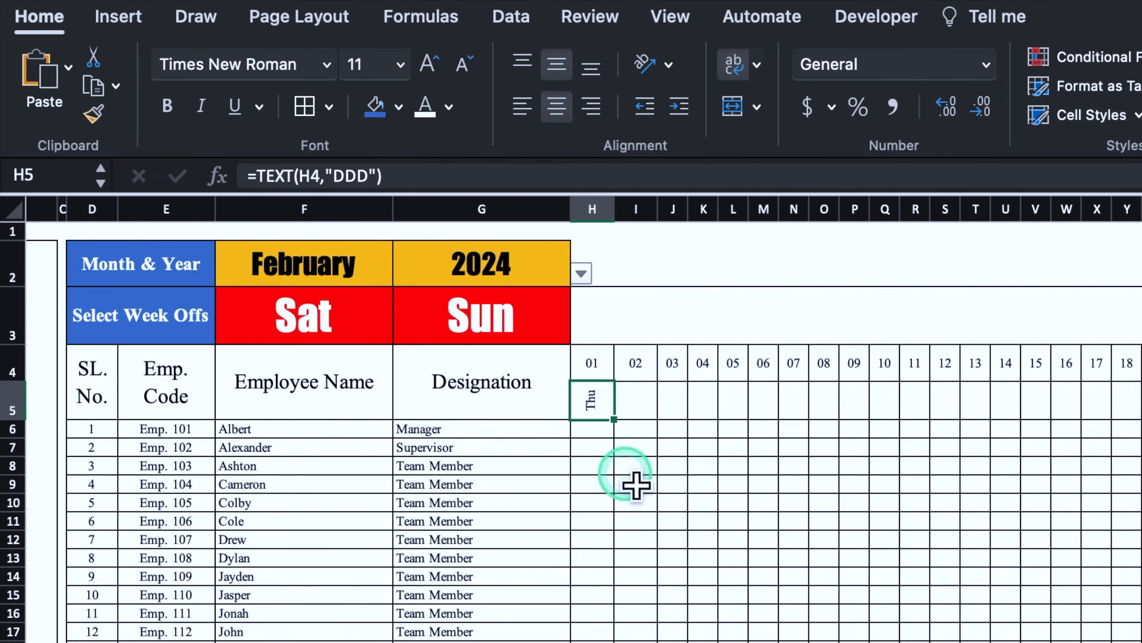
pyautogui.moveTo(615, 420); pyautogui.dragTo(1140, 441)
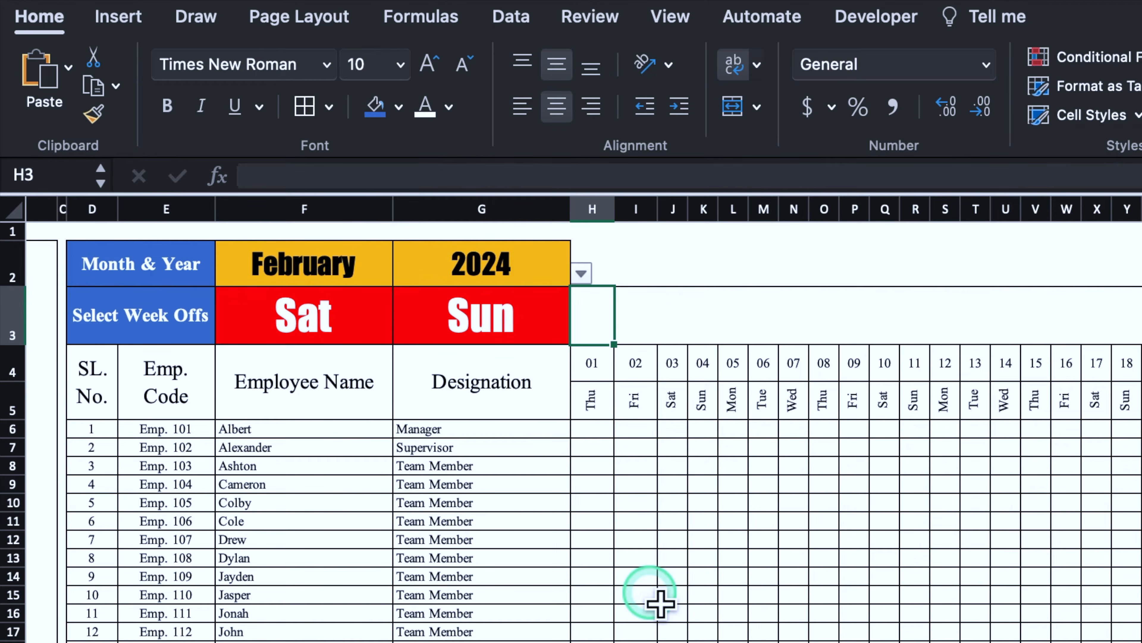
# Step: Enter =VLOOKUP(H4,Settings!$B:$C,2,0) in H3 to look up the date's holiday name from the Settings sheet
pyautogui.write('=')
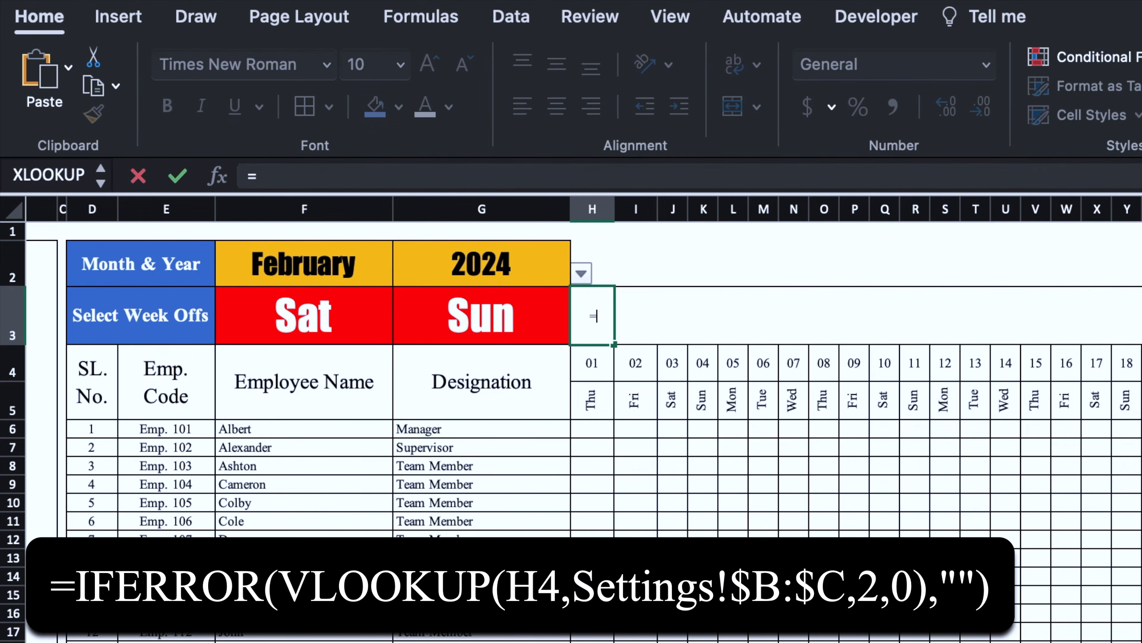
pyautogui.write('vlo')
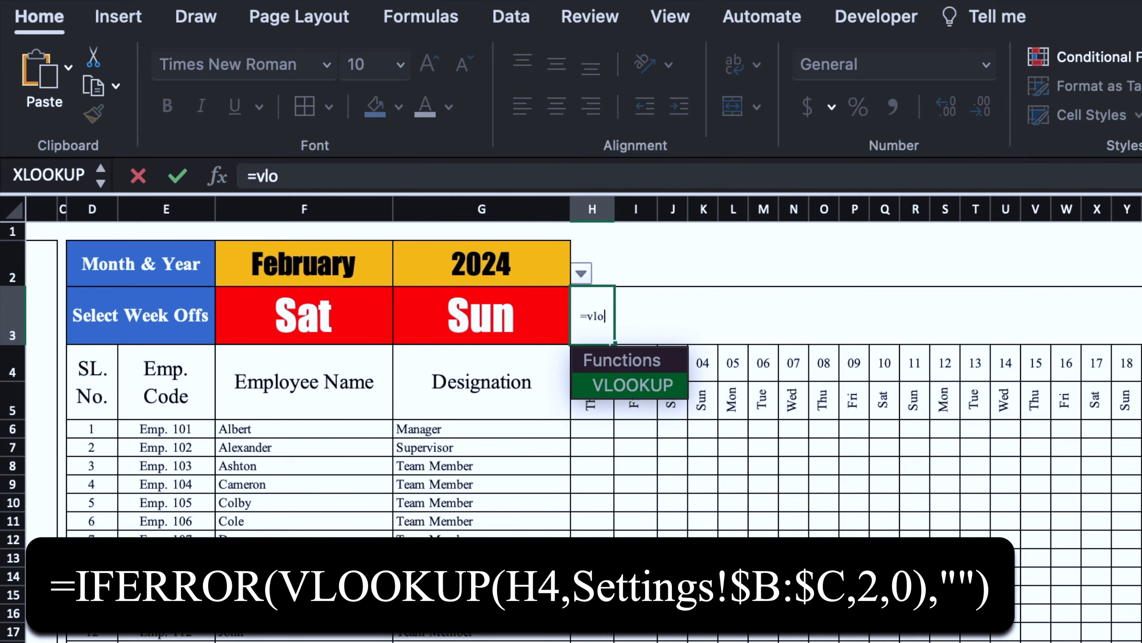
pyautogui.doubleClick(639, 388)
pyautogui.click(594, 399)
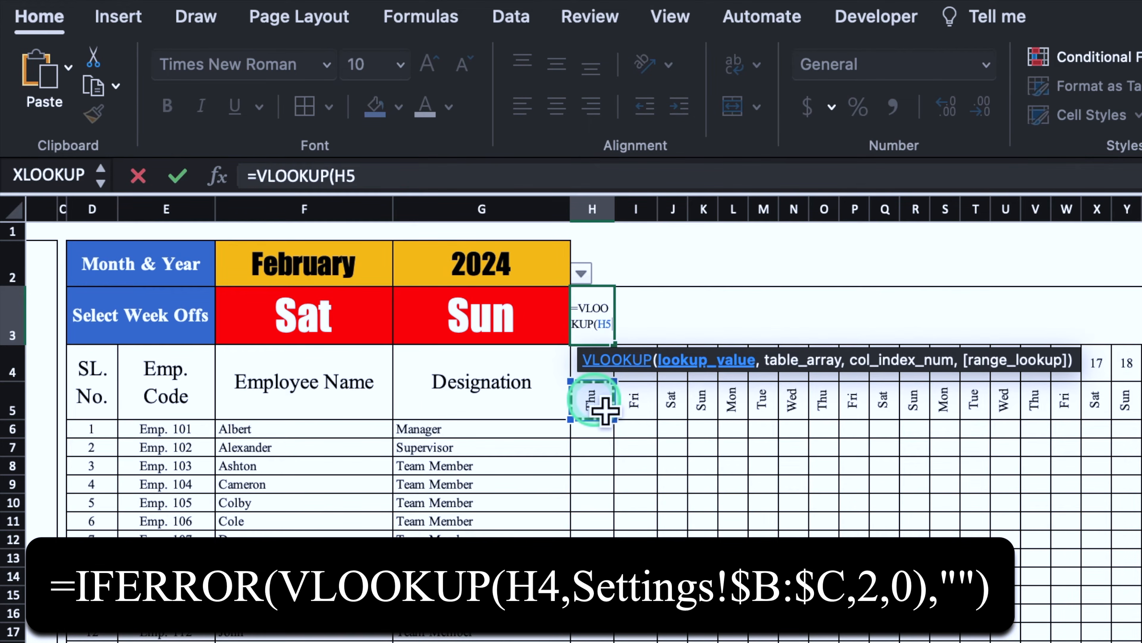
pyautogui.press('Up')
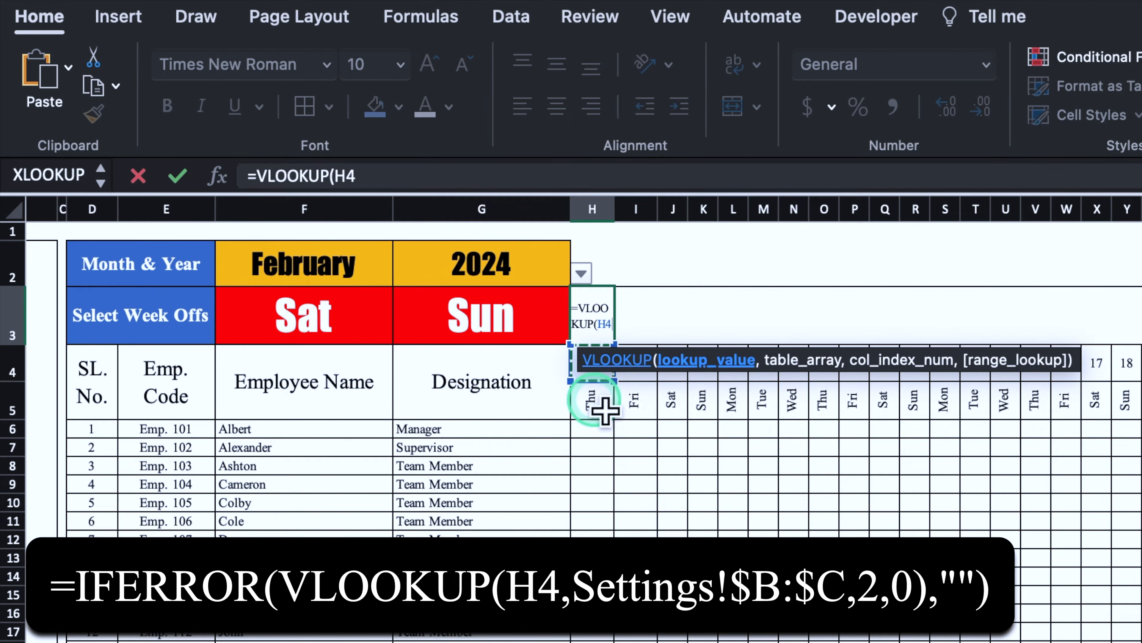
pyautogui.write(',')
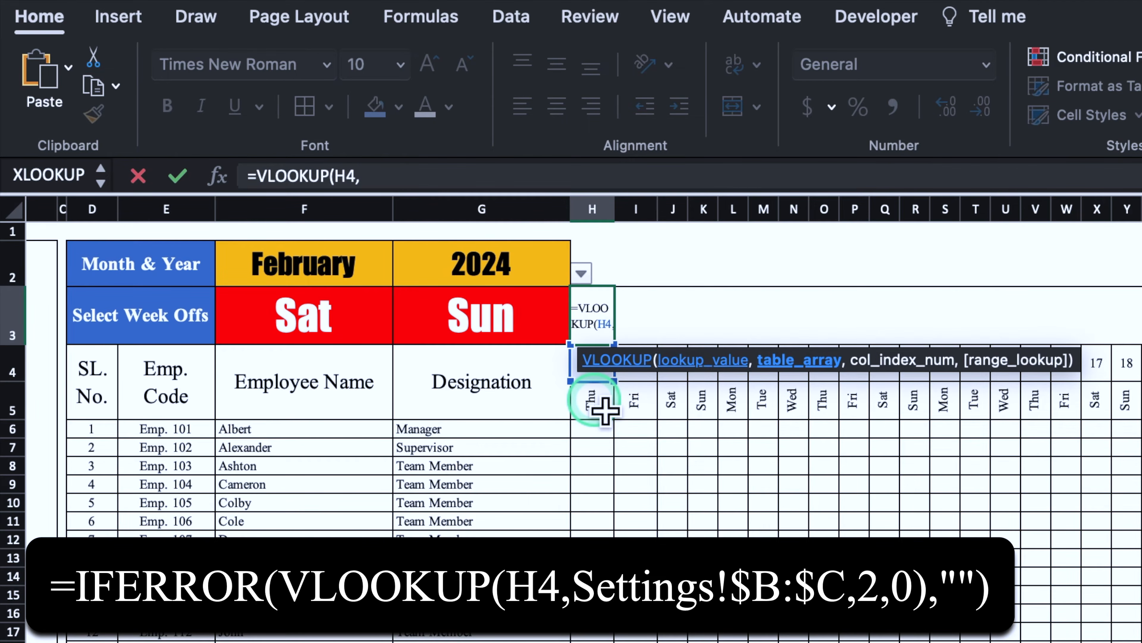
pyautogui.click(153, 641)
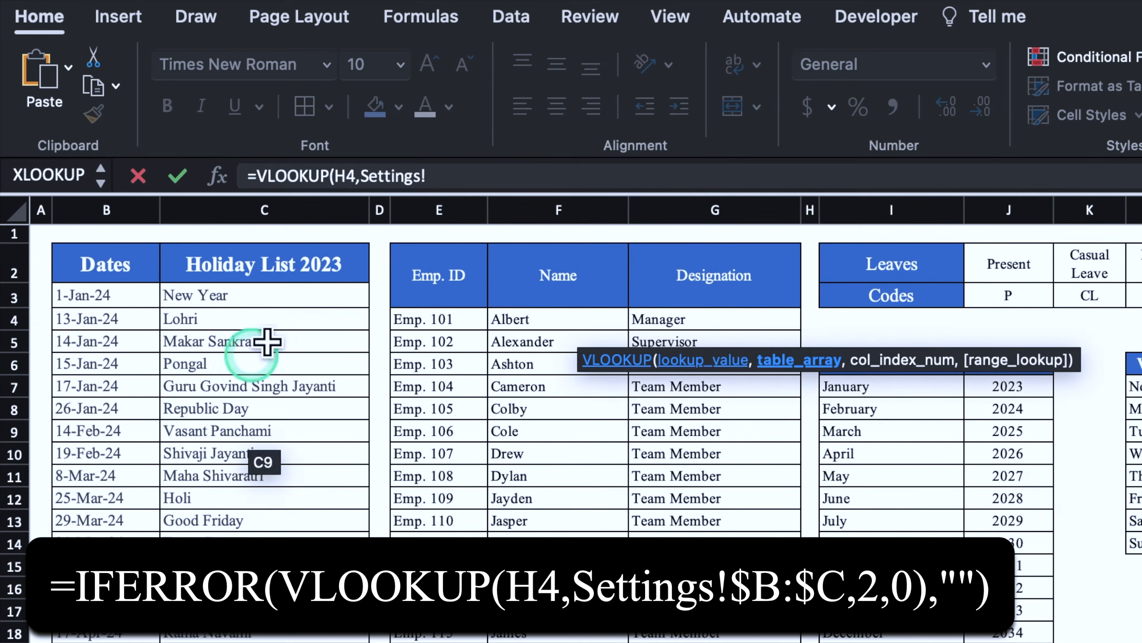
pyautogui.moveTo(130, 219); pyautogui.dragTo(243, 233)
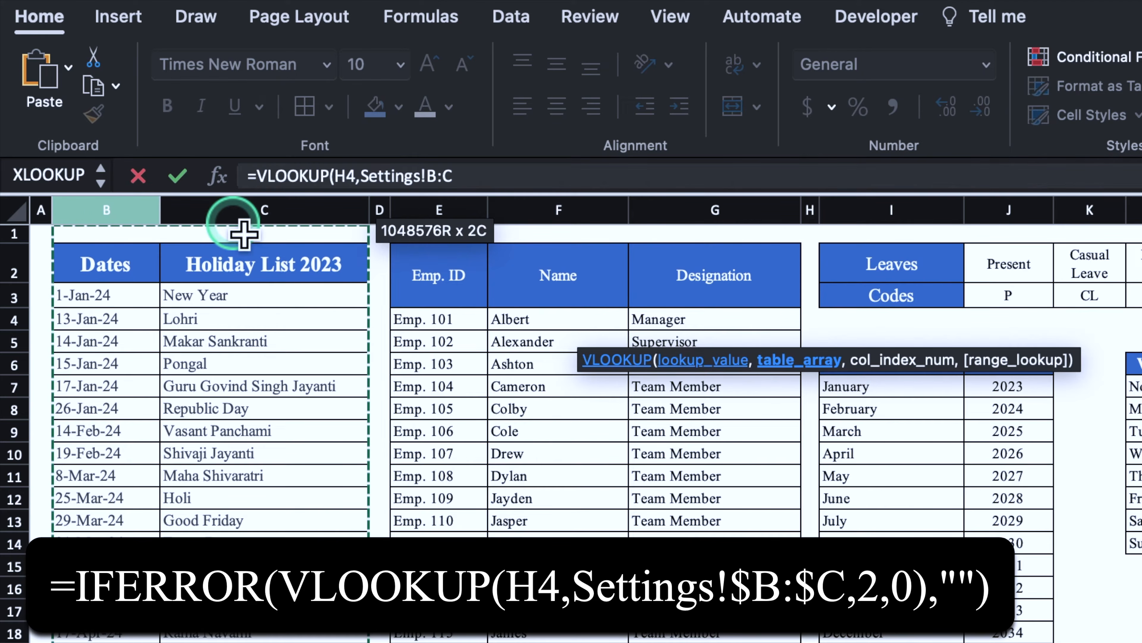
pyautogui.press('F4')
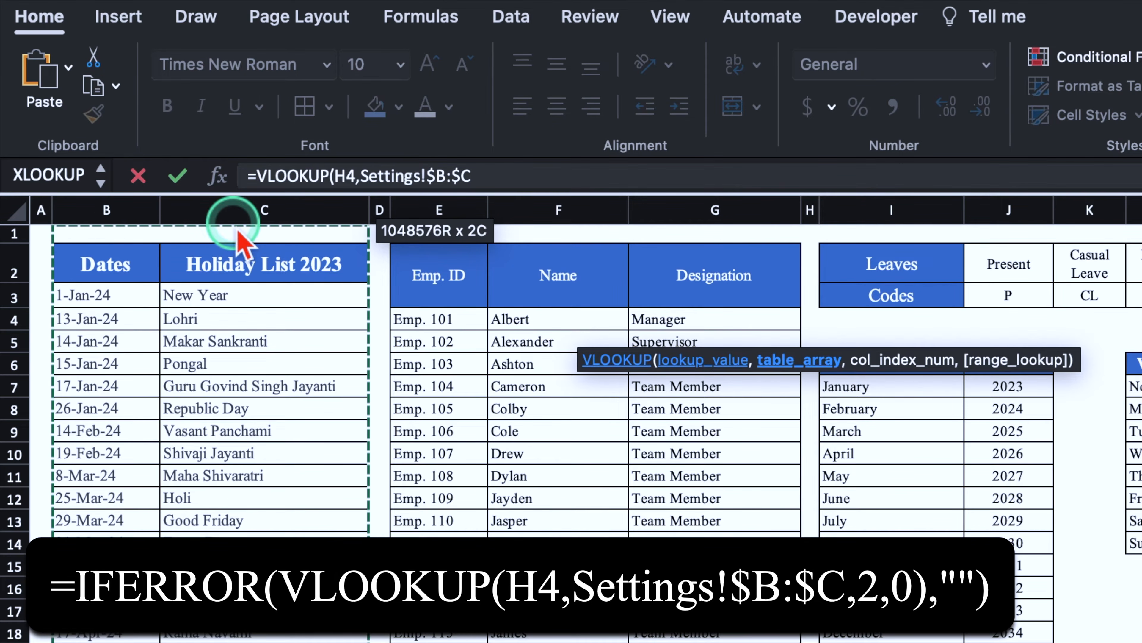
pyautogui.write(',')
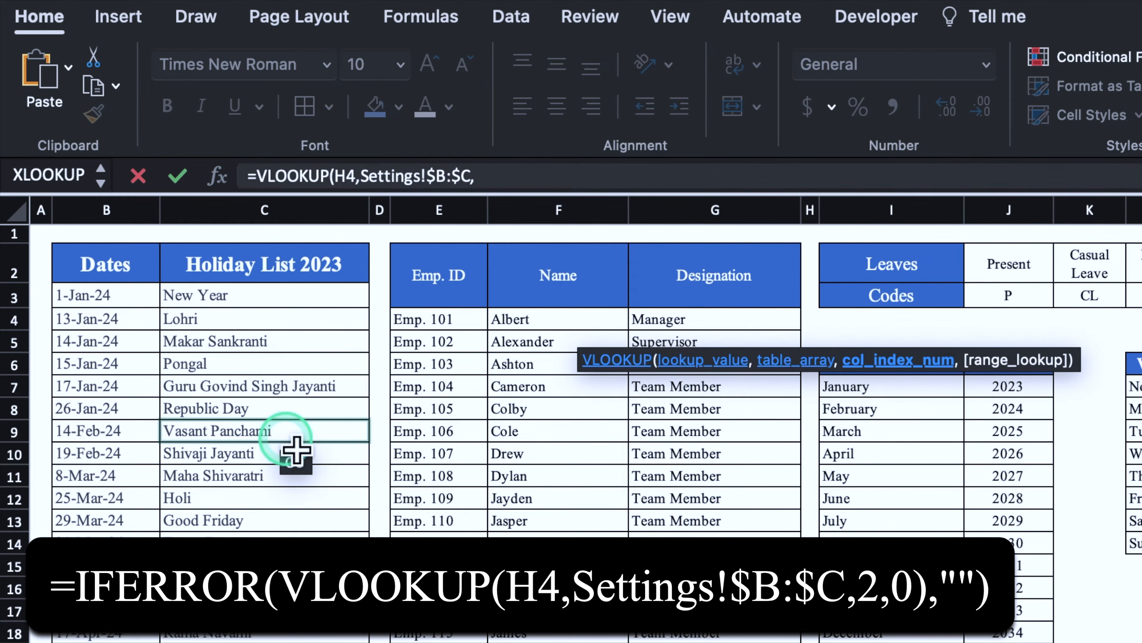
pyautogui.write('2')
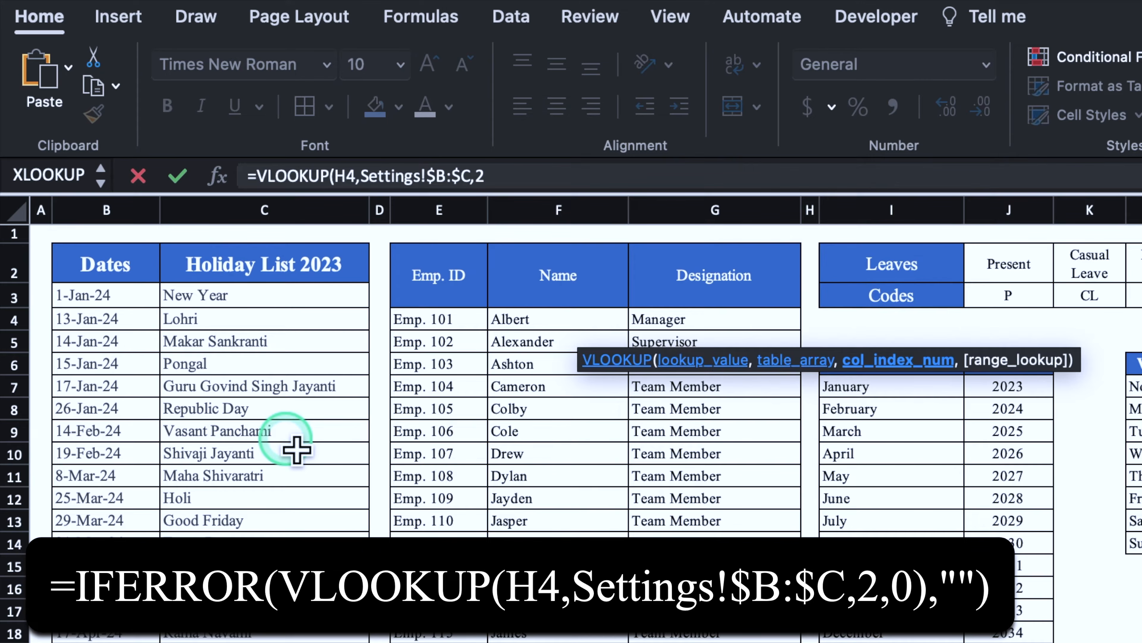
pyautogui.write(',0)')
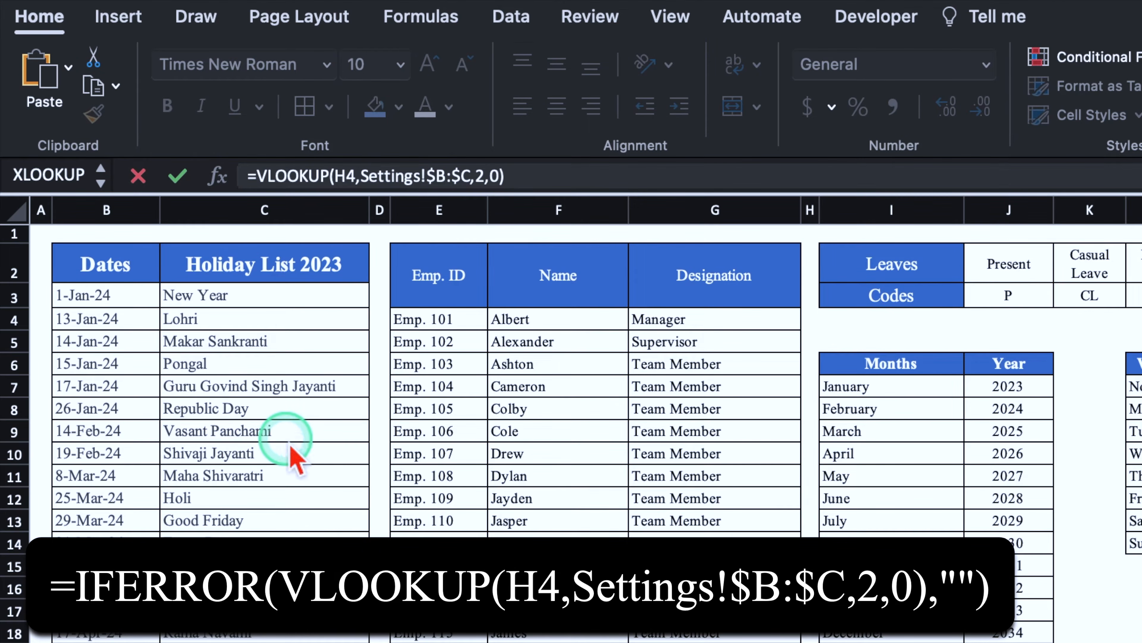
pyautogui.press('Return')
pyautogui.press('Up')
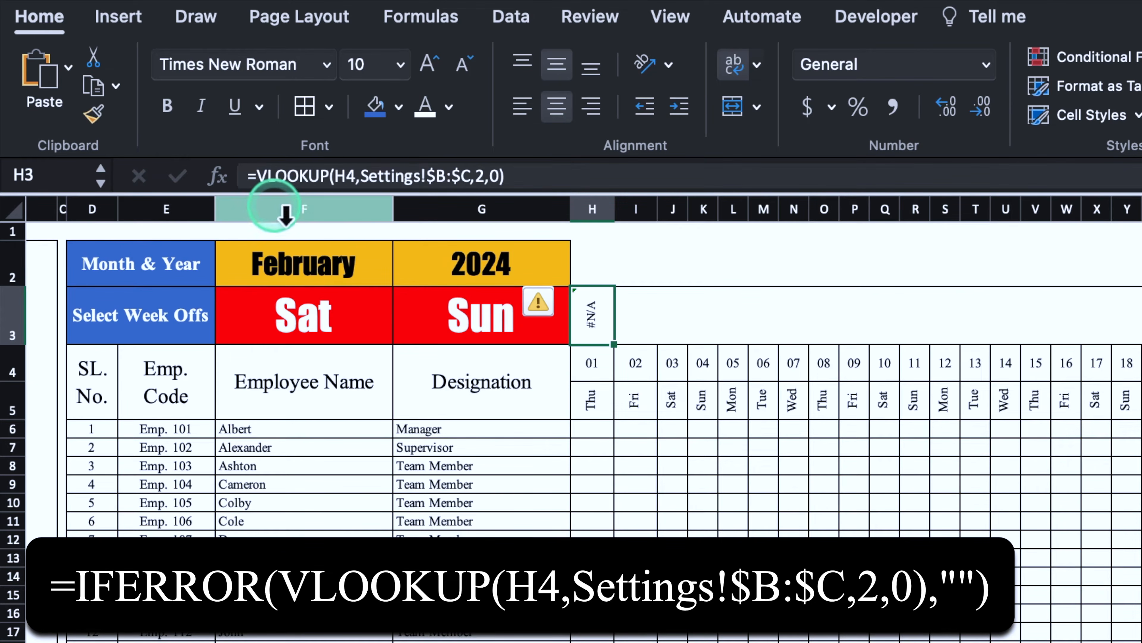
# Step: Wrap the H3 lookup in IFERROR with "" as the fallback, and fill the formula across row 3 to AL3
pyautogui.click(256, 176)
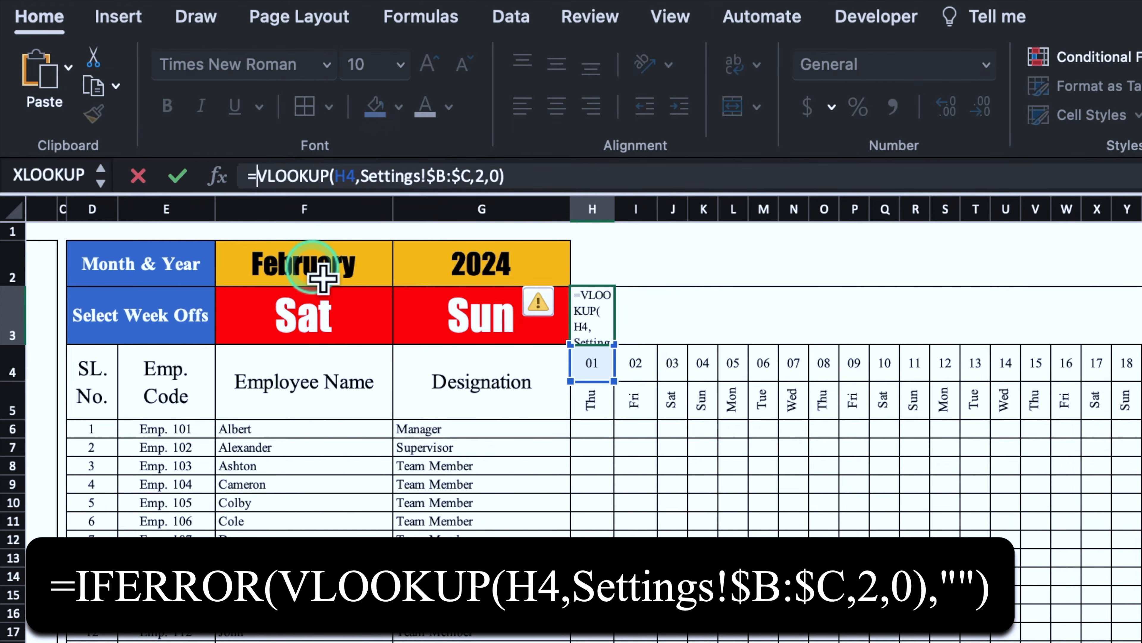
pyautogui.write('iferr')
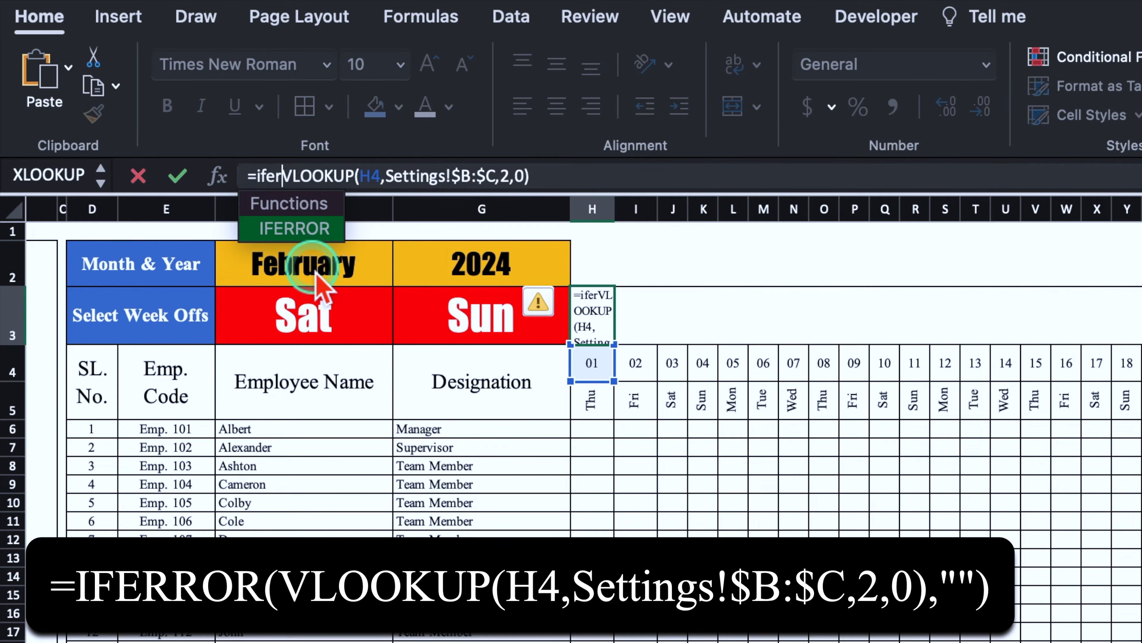
pyautogui.click(302, 229)
pyautogui.click(620, 175)
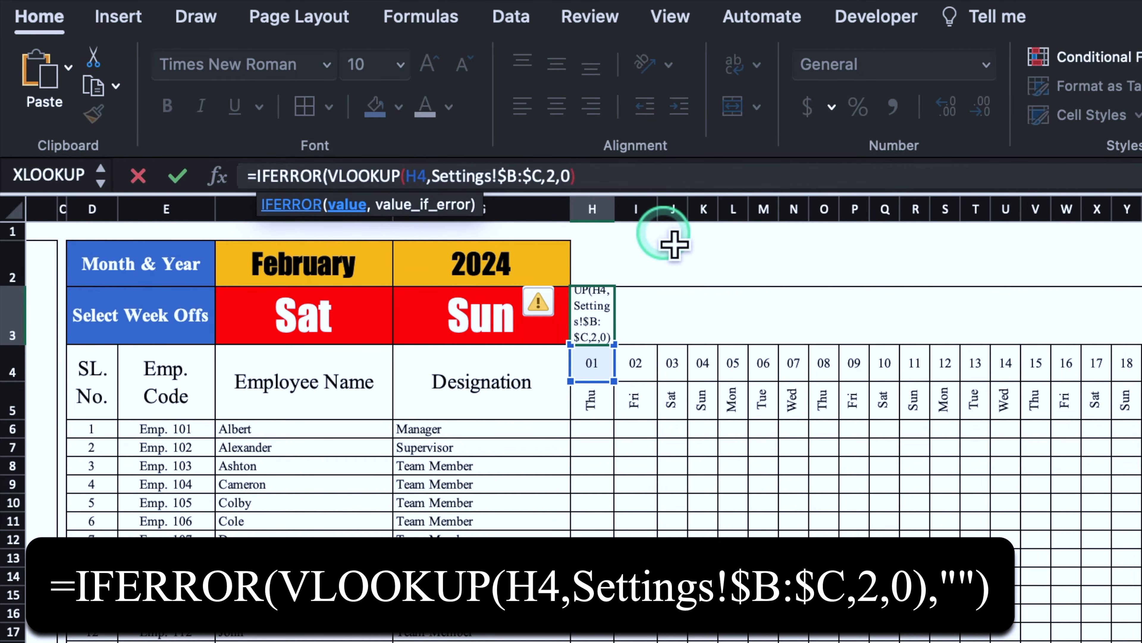
pyautogui.write(',"')
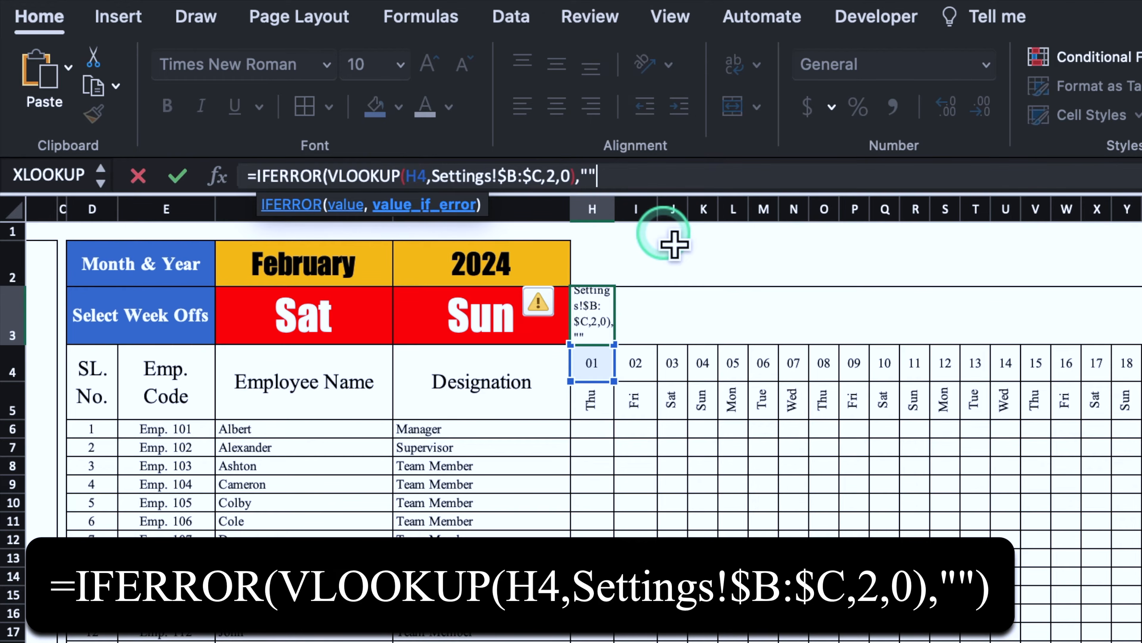
pyautogui.write('")')
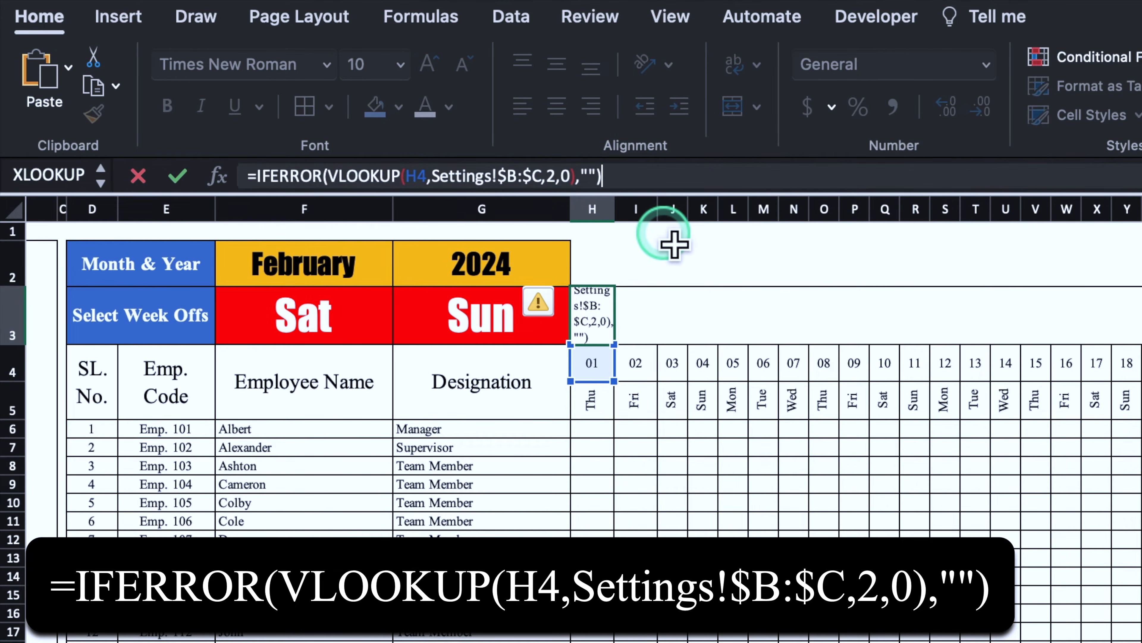
pyautogui.hotkey('ctrl', 'Return')
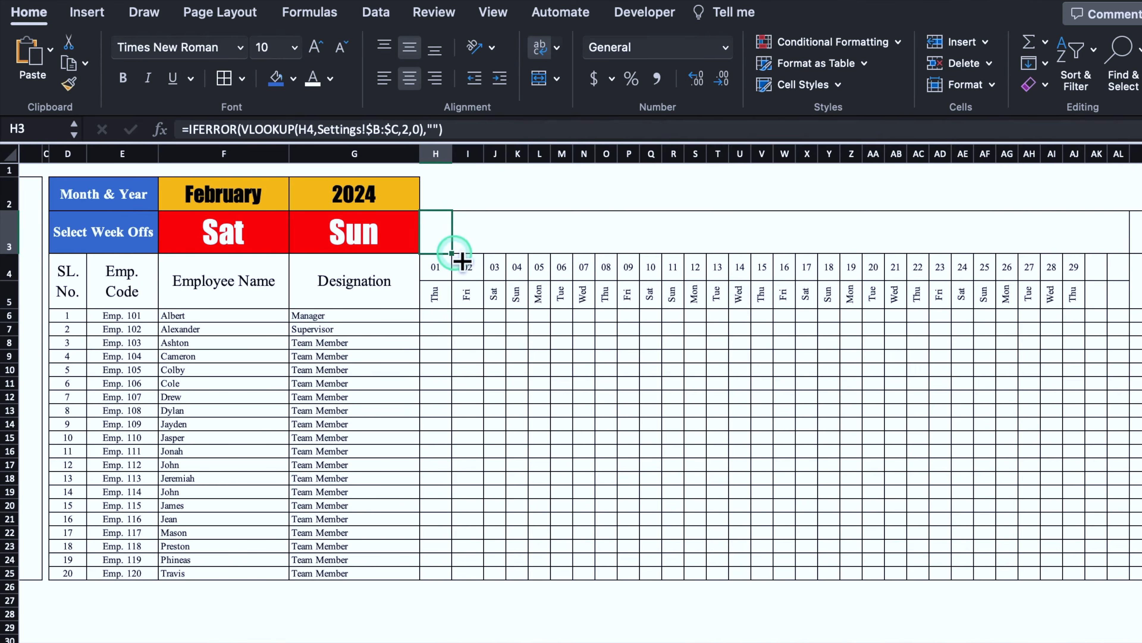
pyautogui.moveTo(614, 344); pyautogui.dragTo(1130, 252)
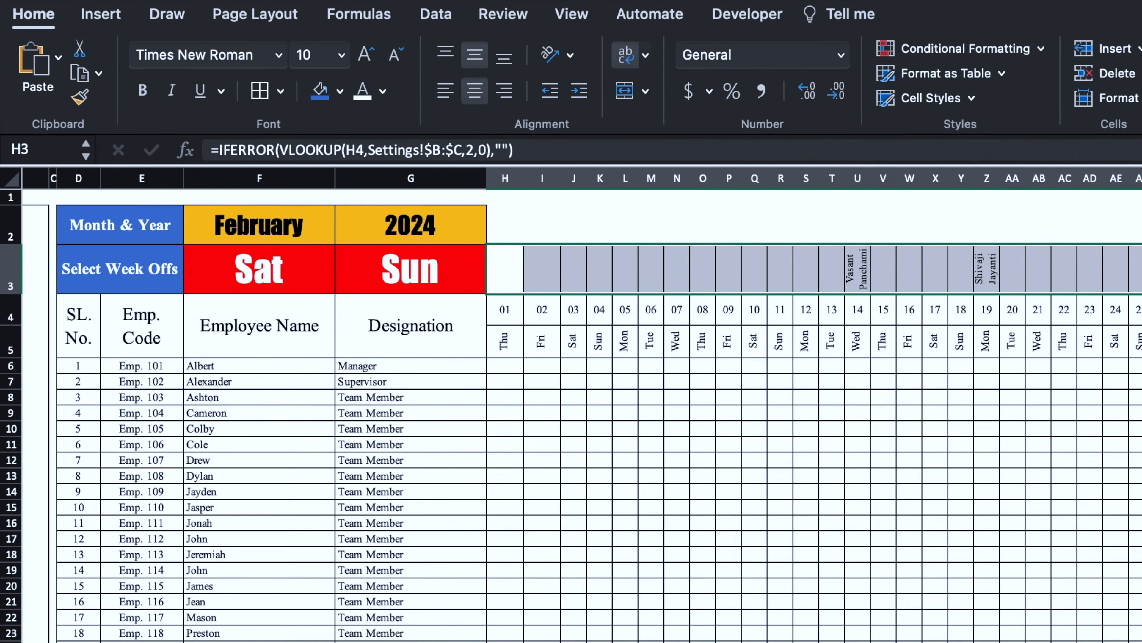
# Step: Create a Classic conditional formatting rule for the holiday cells in row 3 that uses a formula to determine which cells to format
pyautogui.click(1008, 49)
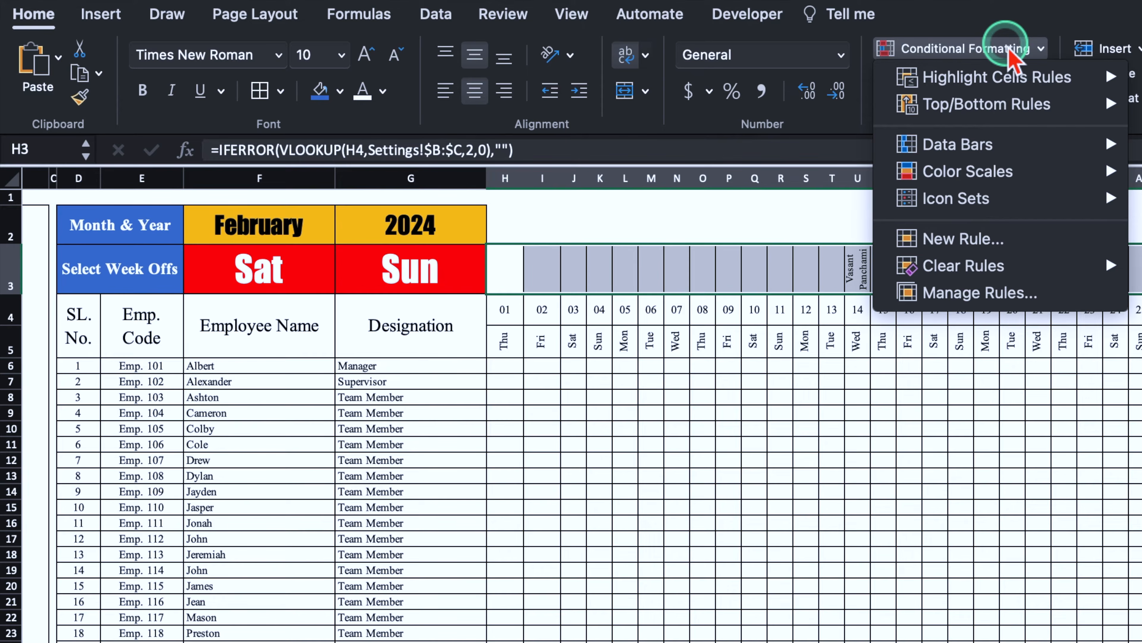
pyautogui.click(1007, 242)
pyautogui.click(710, 172)
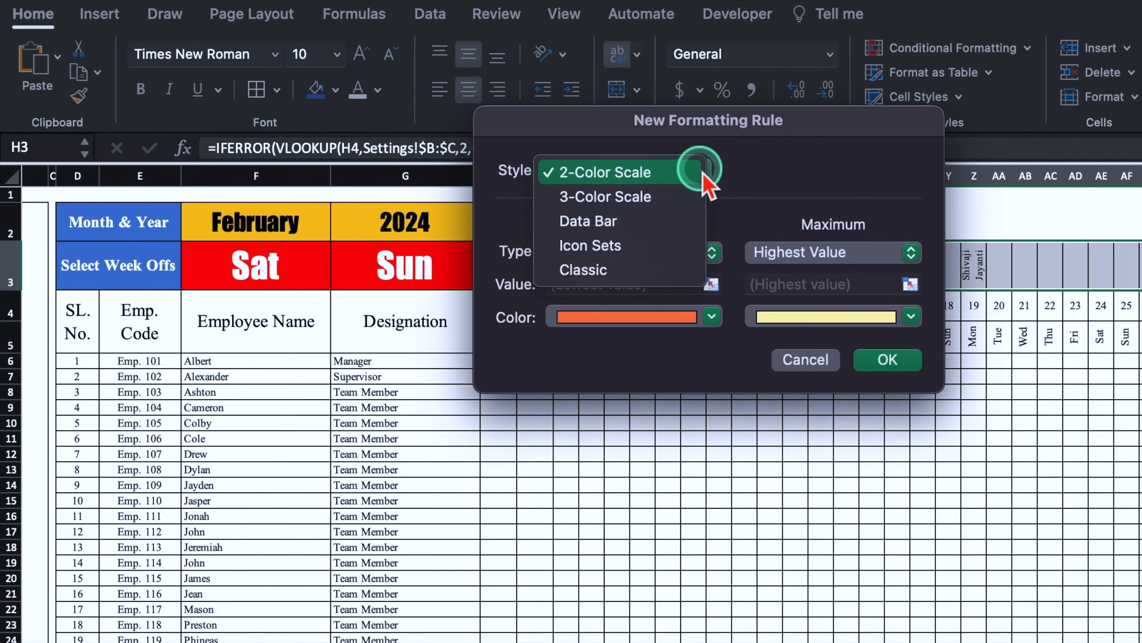
pyautogui.click(611, 273)
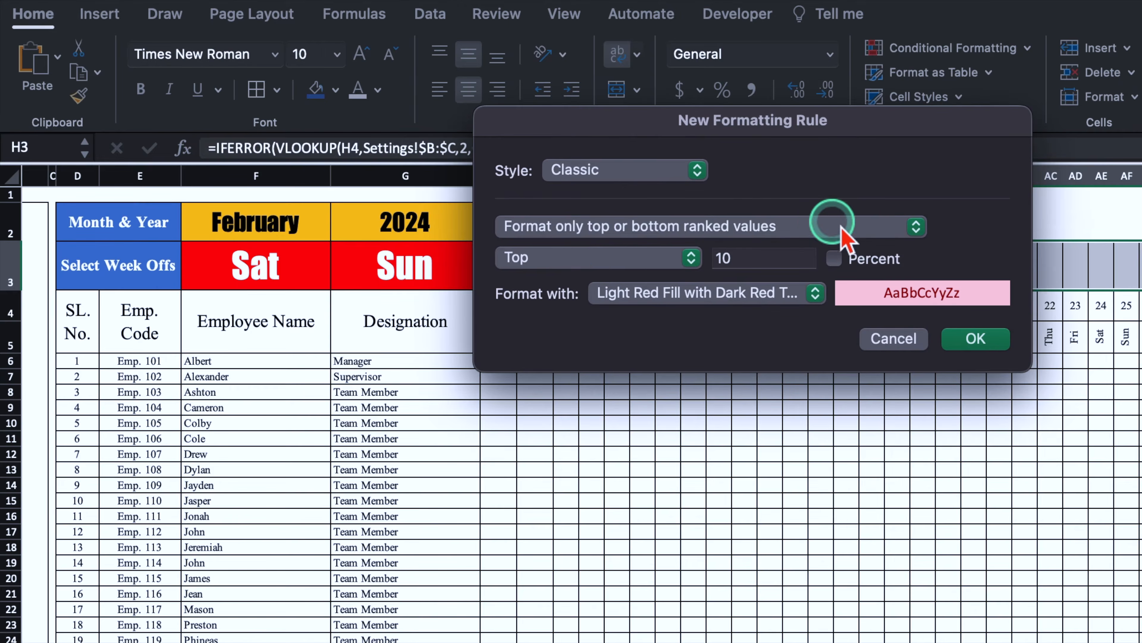
pyautogui.click(879, 224)
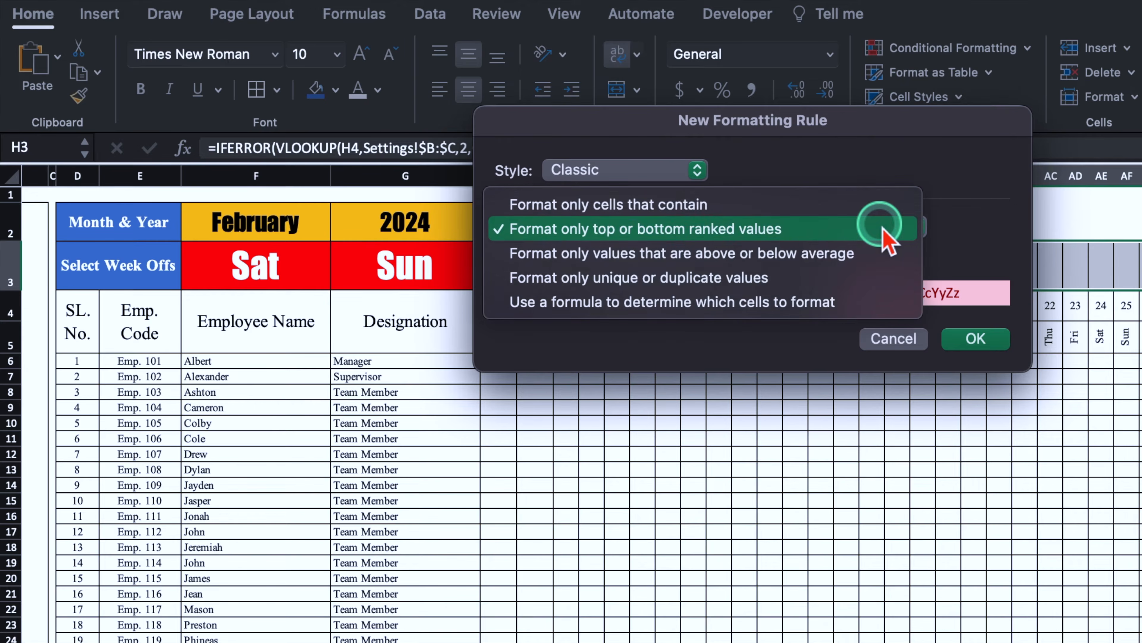
pyautogui.click(863, 300)
pyautogui.click(806, 261)
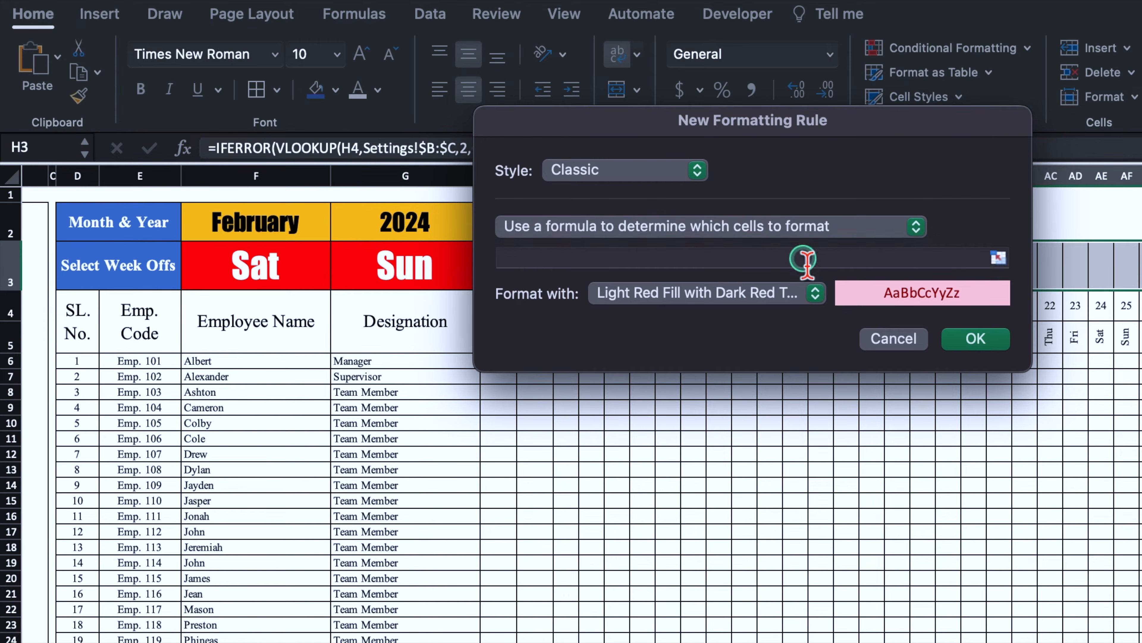
# Step: Enter =H$3<>"" as the formula of the new formatting rule for the holiday cells
pyautogui.moveTo(832, 121); pyautogui.dragTo(826, 381)
pyautogui.click(756, 513)
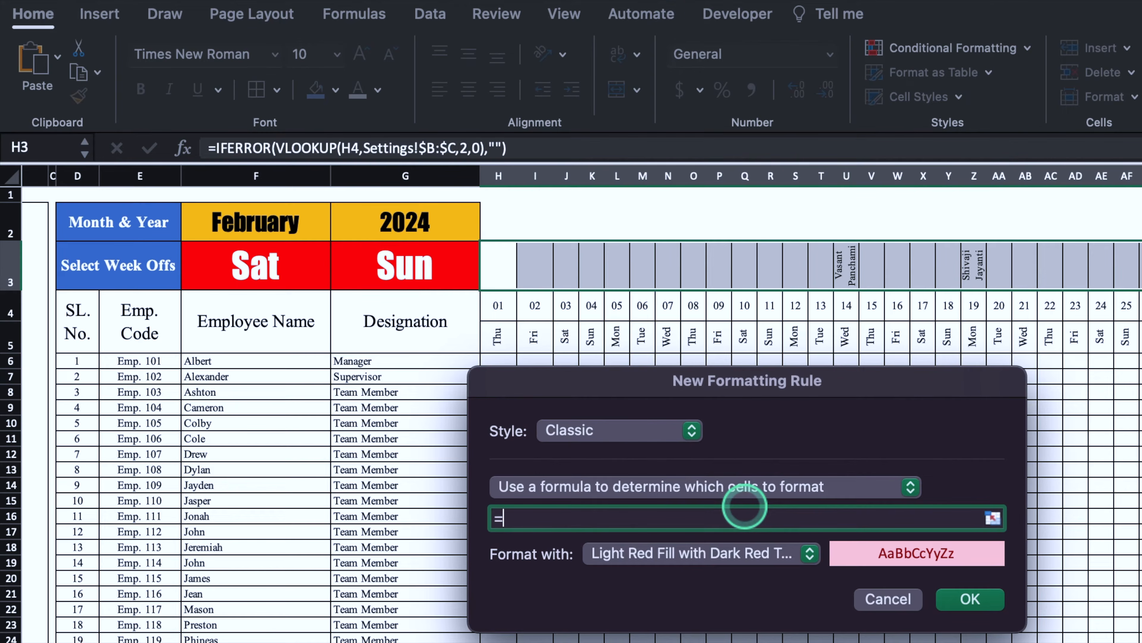
pyautogui.write('=')
pyautogui.click(508, 272)
pyautogui.click(511, 517)
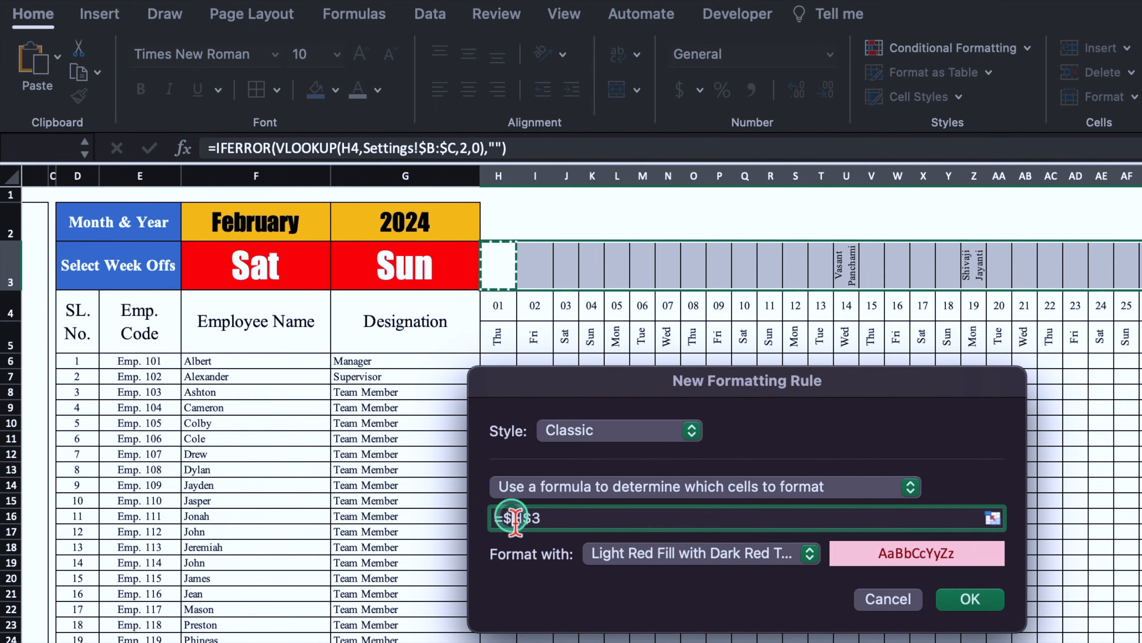
pyautogui.press('BackSpace')
pyautogui.click(581, 519)
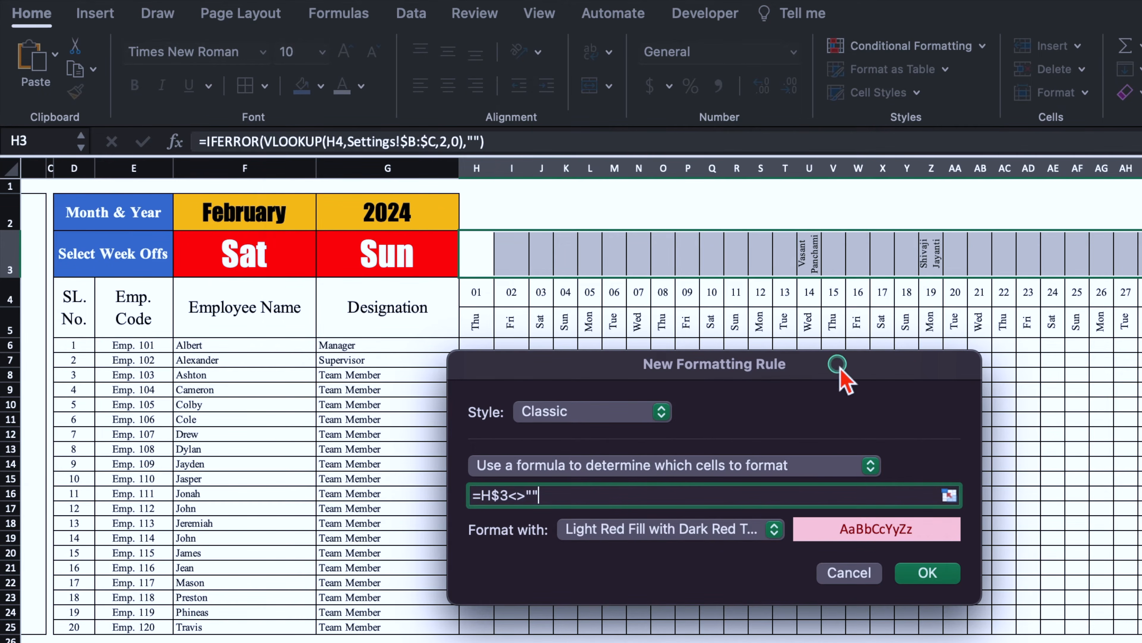
# Step: Give the holiday rule a custom format with a golden-yellow fill and black font, and apply the rule
pyautogui.moveTo(844, 374); pyautogui.dragTo(705, 75)
pyautogui.click(638, 229)
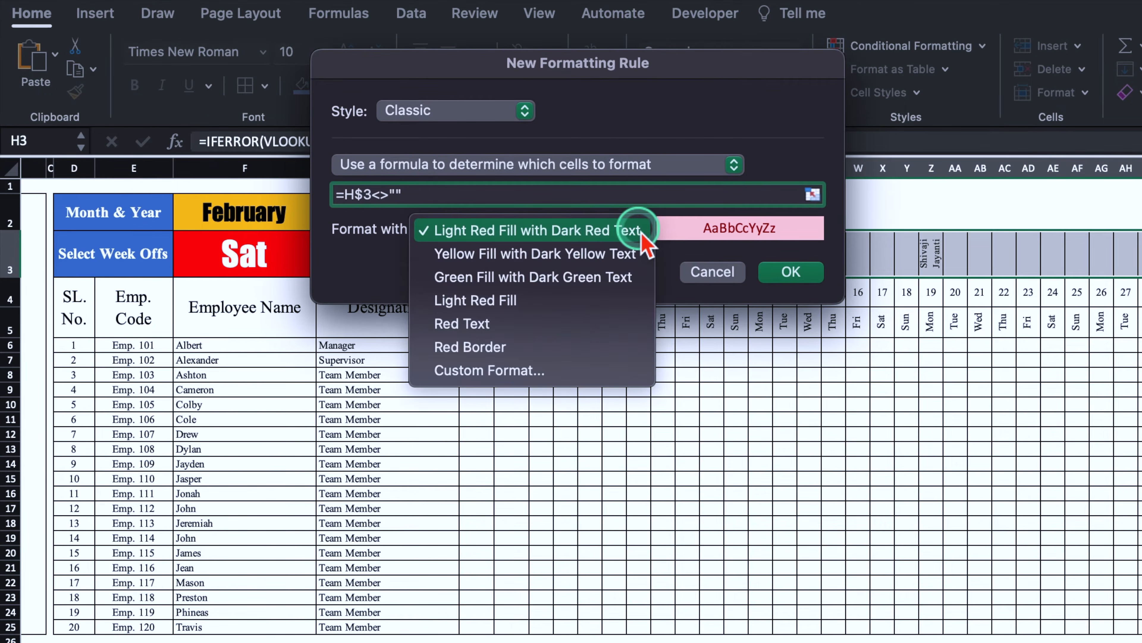
pyautogui.click(560, 374)
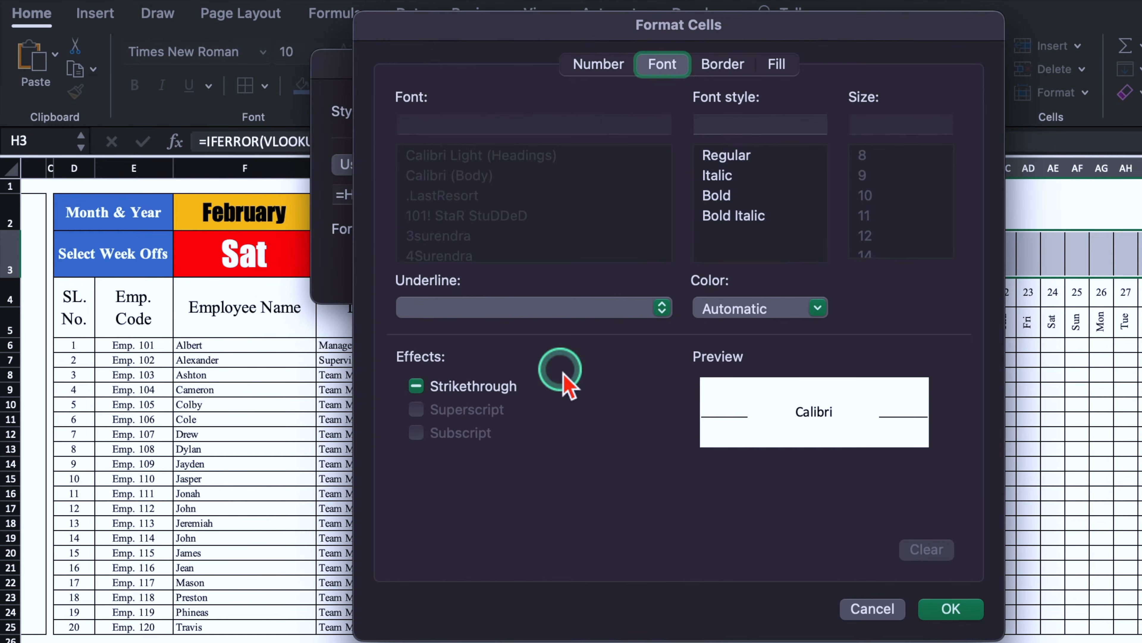
pyautogui.click(777, 65)
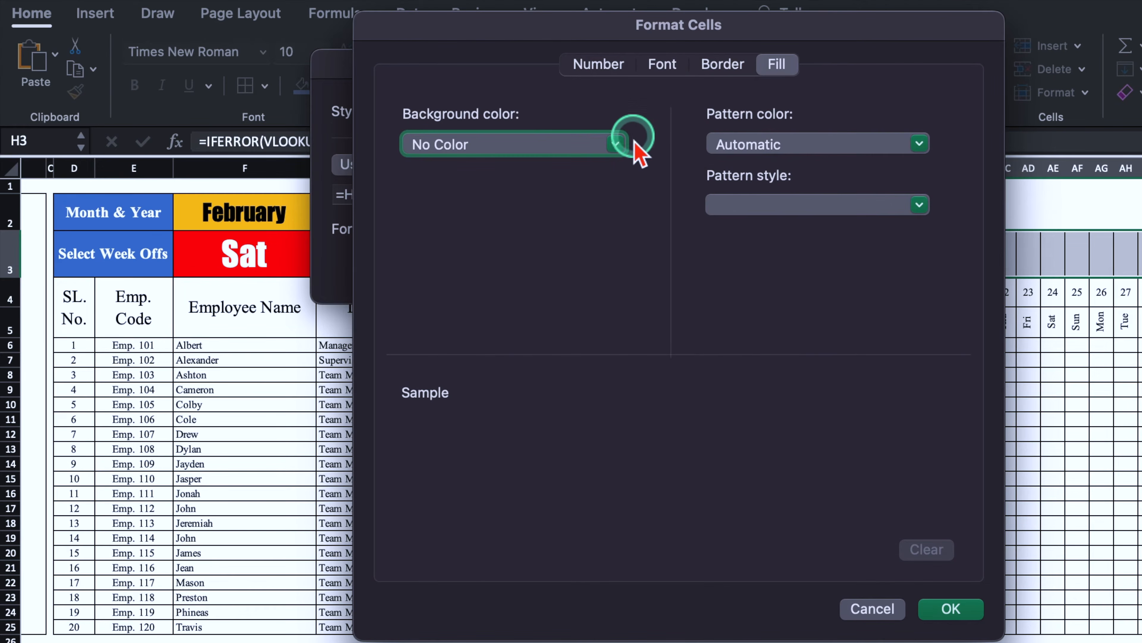
pyautogui.click(616, 144)
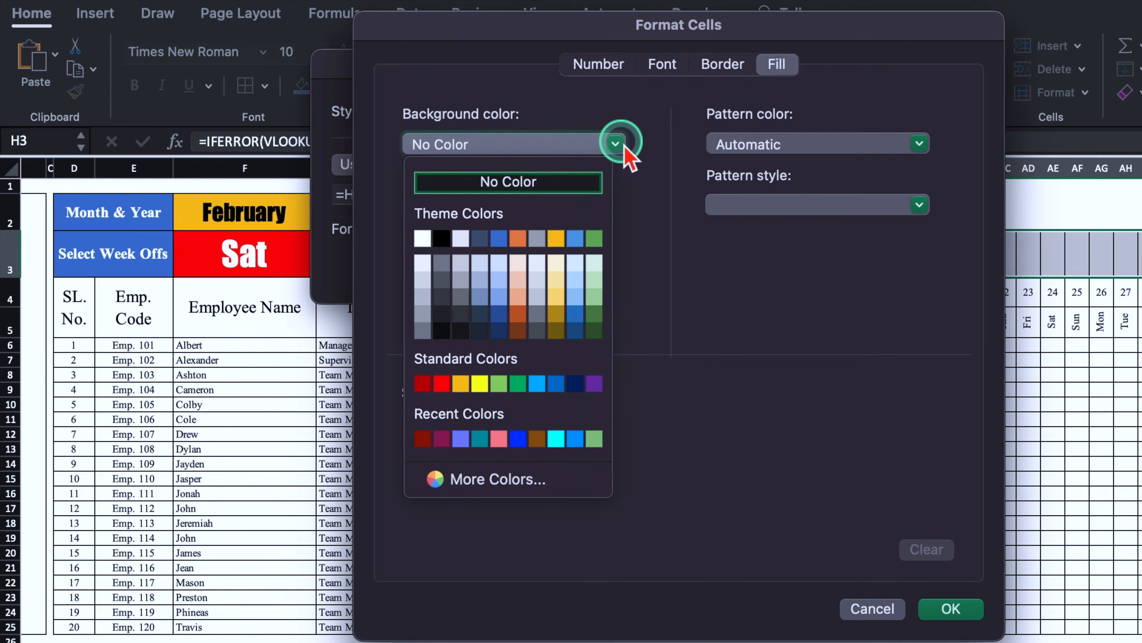
pyautogui.click(461, 383)
pyautogui.click(666, 68)
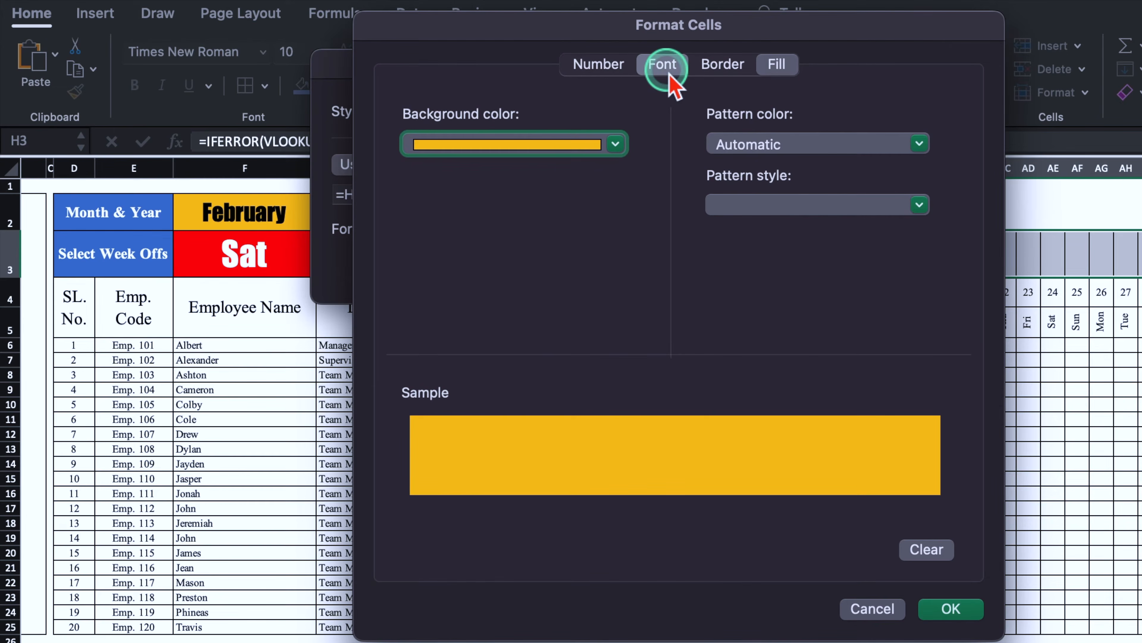
pyautogui.click(818, 308)
pyautogui.click(733, 402)
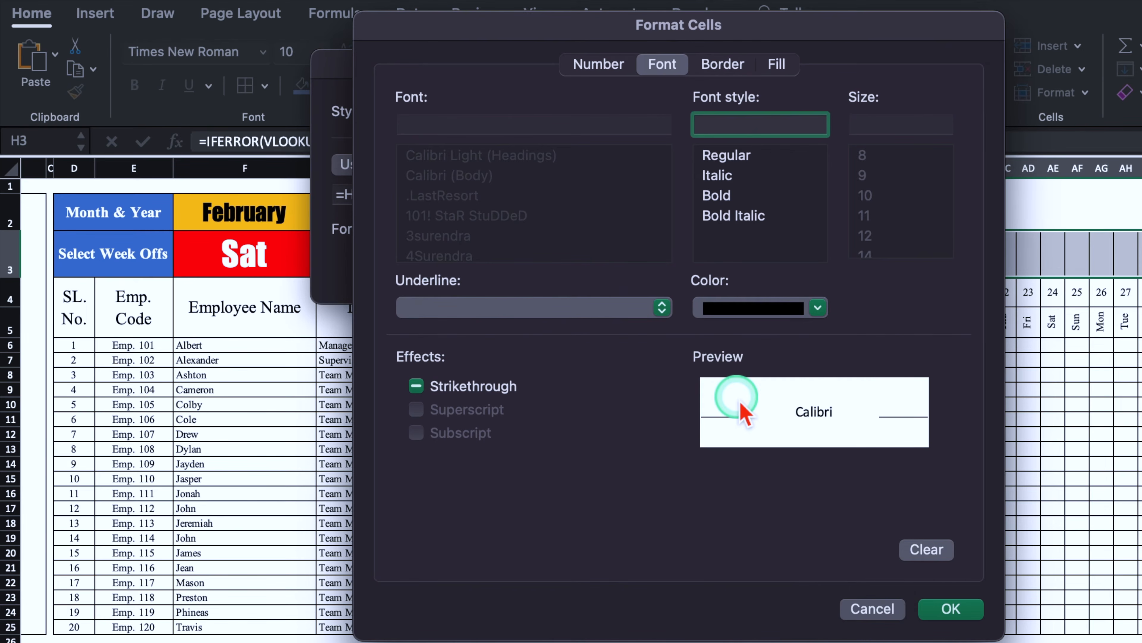
pyautogui.click(951, 609)
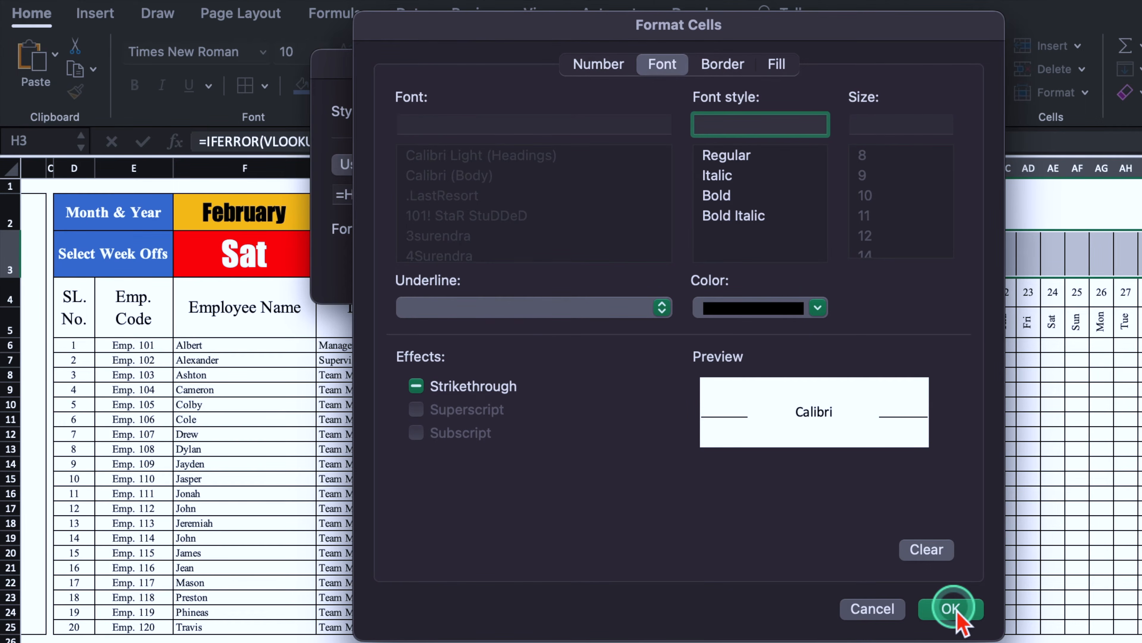
pyautogui.click(790, 271)
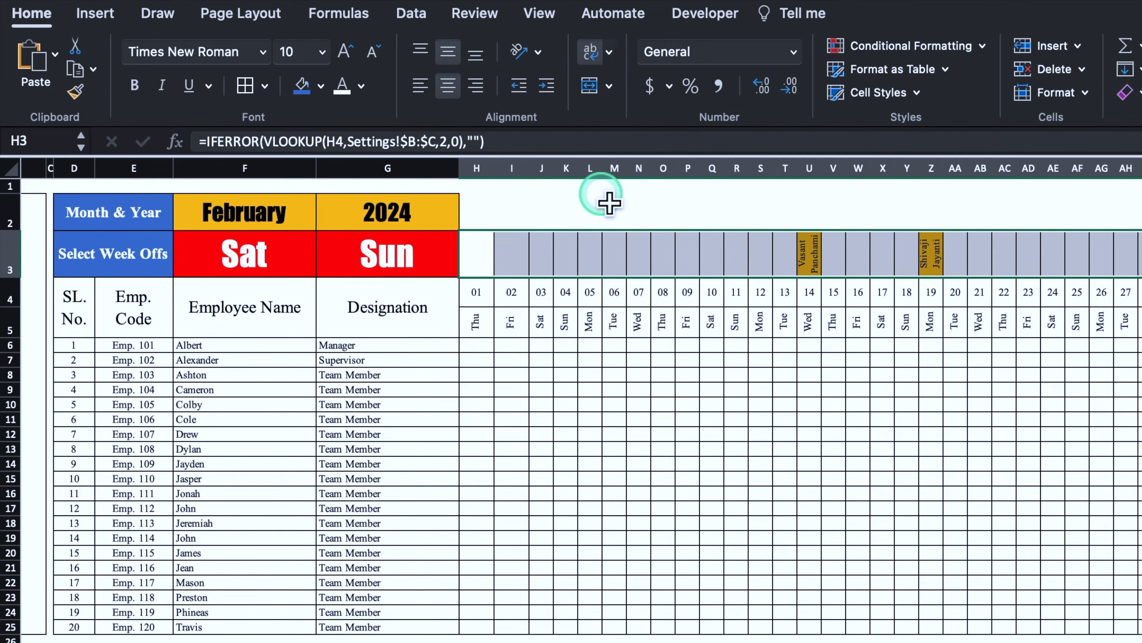
# Step: Fill the holiday cells in row 3 with blue and replace their inner borders with outside borders only
pyautogui.click(303, 90)
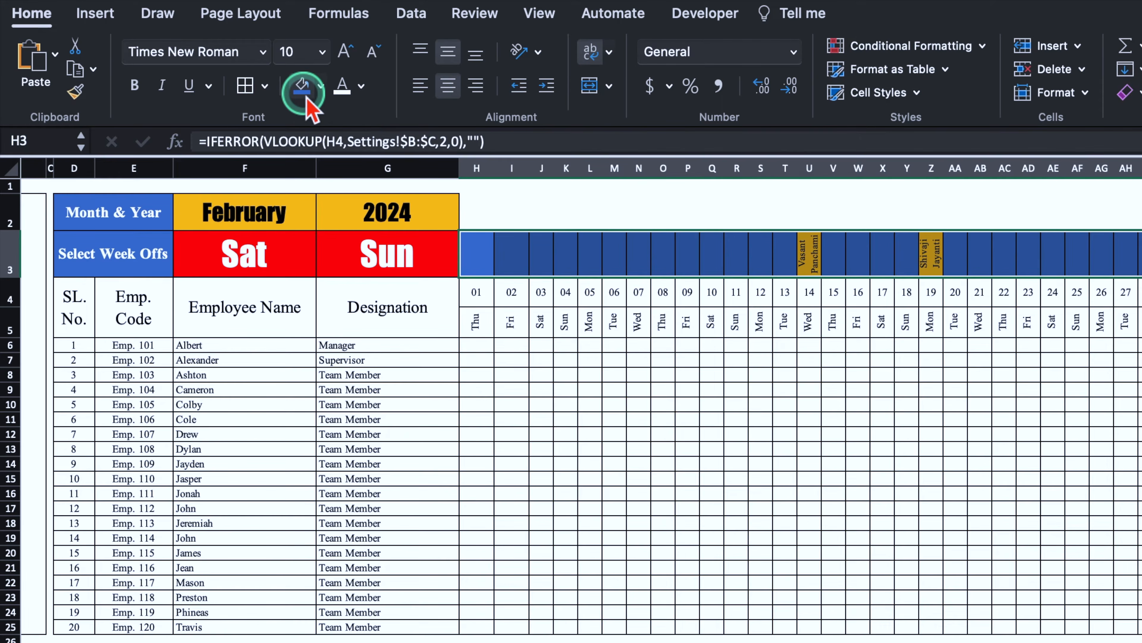
pyautogui.click(264, 87)
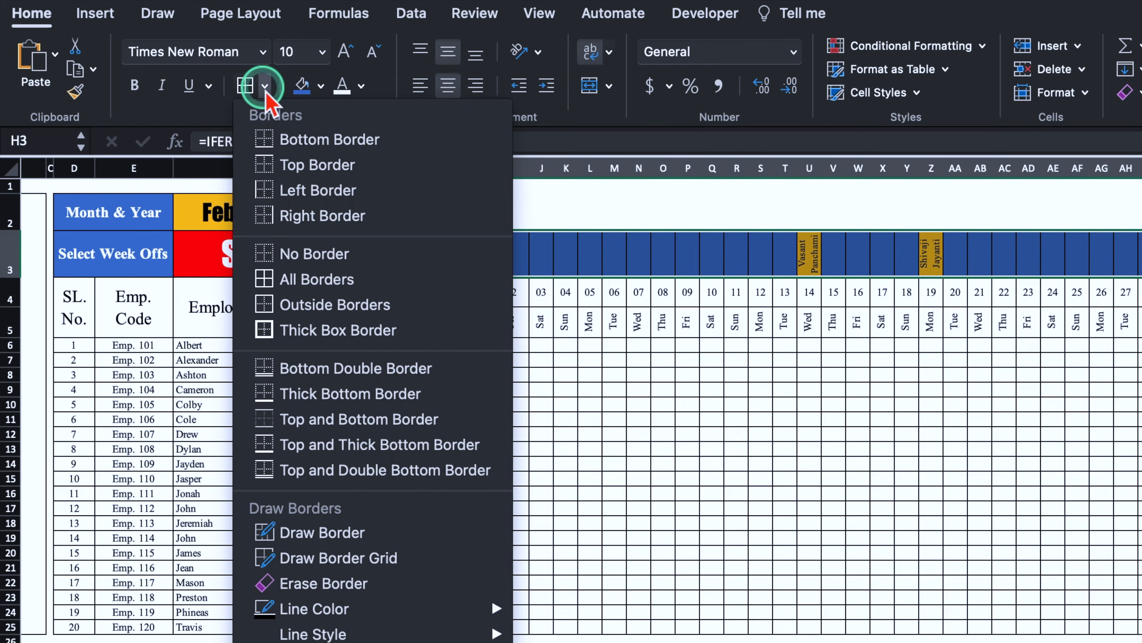
pyautogui.click(315, 253)
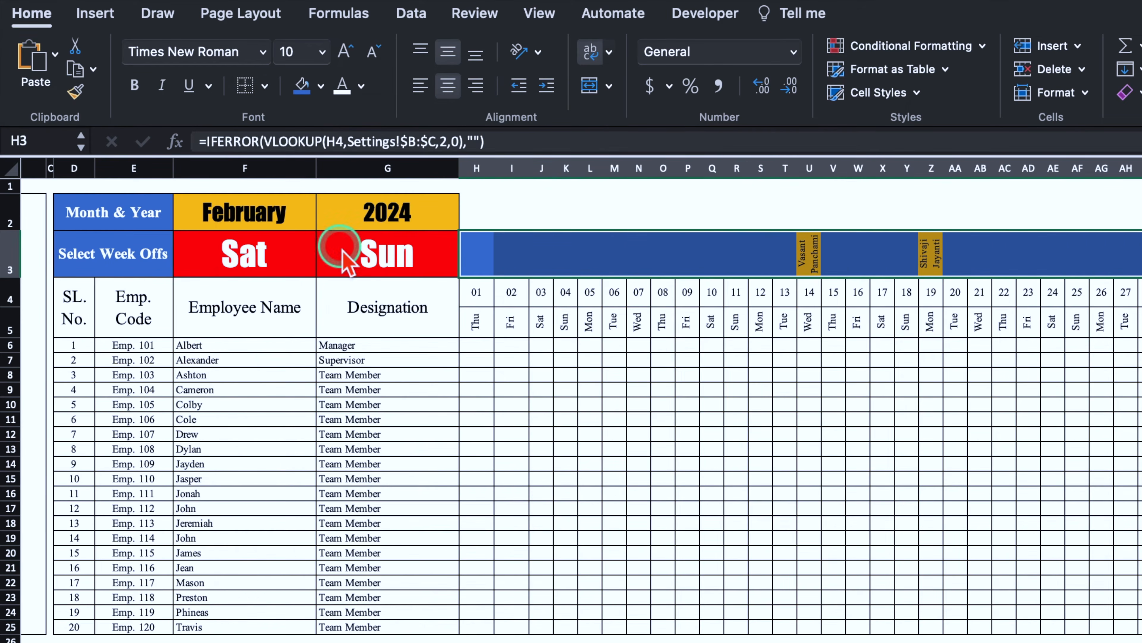
pyautogui.click(268, 85)
pyautogui.click(296, 304)
pyautogui.click(915, 448)
# Step: Format the date and weekday cells in rows 4 and 5 with a blue fill and white font
pyautogui.moveTo(479, 298); pyautogui.dragTo(1140, 322)
pyautogui.click(312, 88)
pyautogui.click(342, 85)
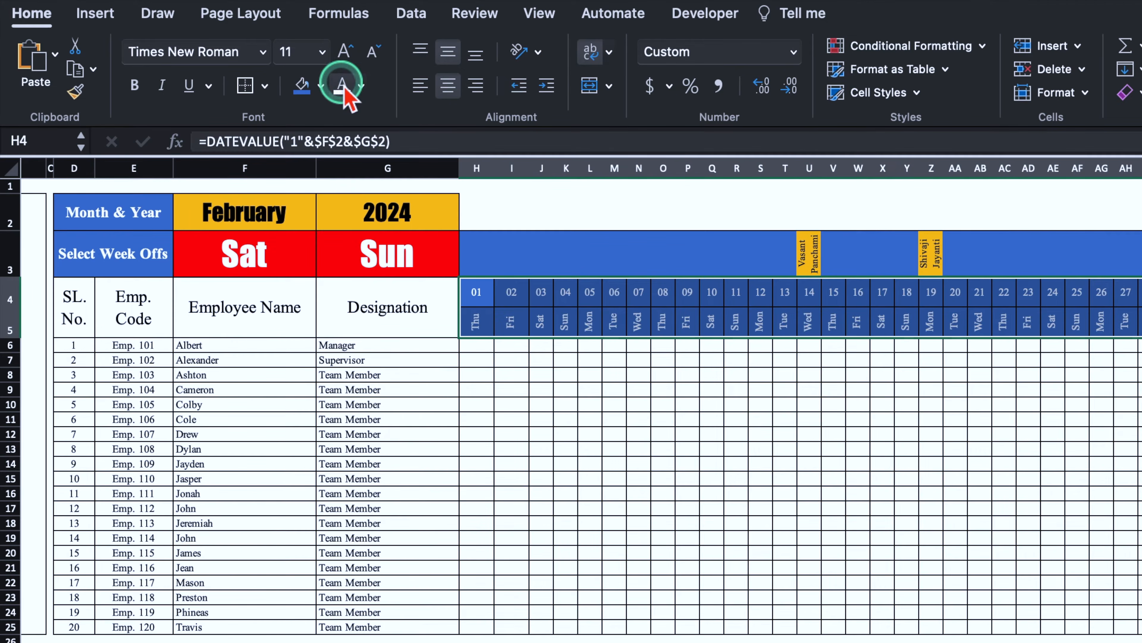
pyautogui.click(936, 460)
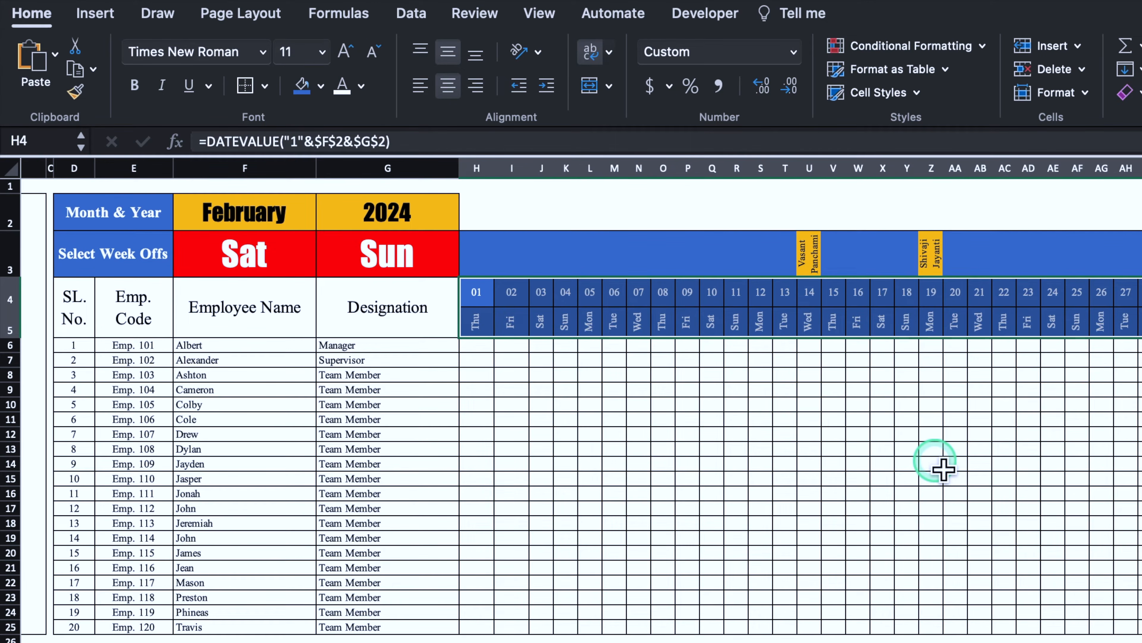
pyautogui.click(943, 470)
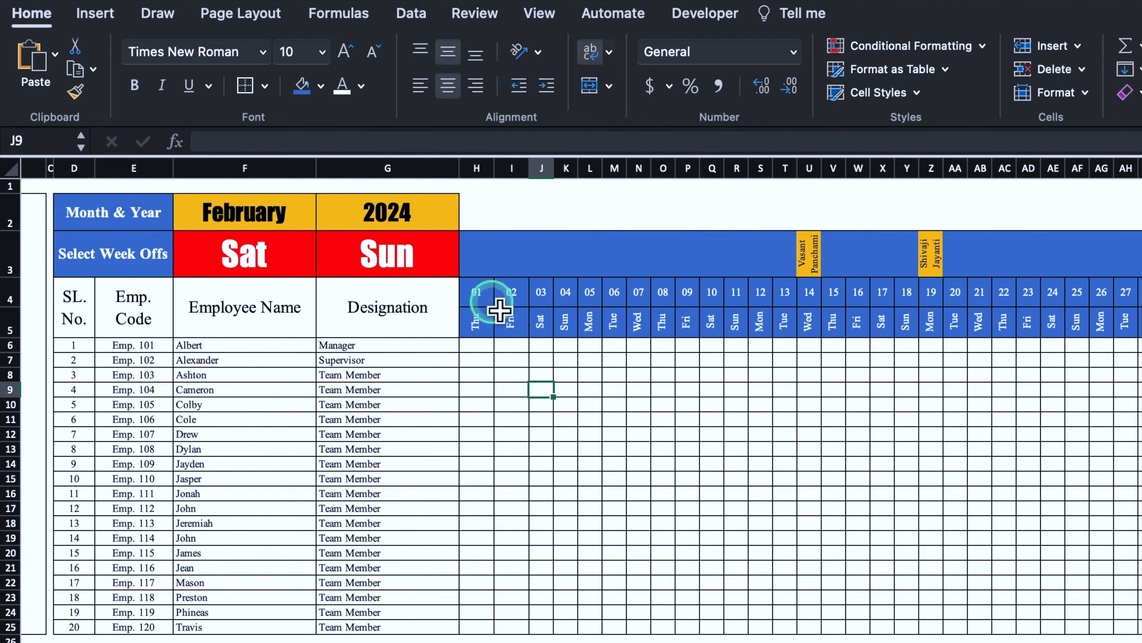
# Step: Create a Classic, formula-based conditional formatting rule for the date, weekday and attendance cells from H4 down to row 25
pyautogui.click(488, 298)
pyautogui.moveTo(489, 299); pyautogui.dragTo(1141, 630)
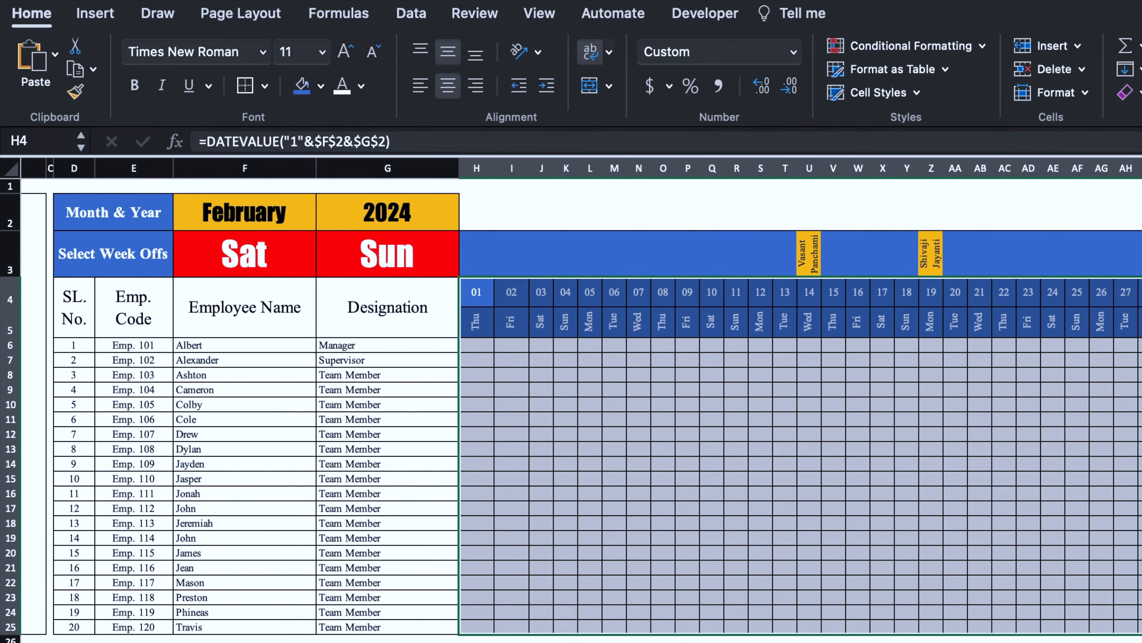
pyautogui.click(944, 48)
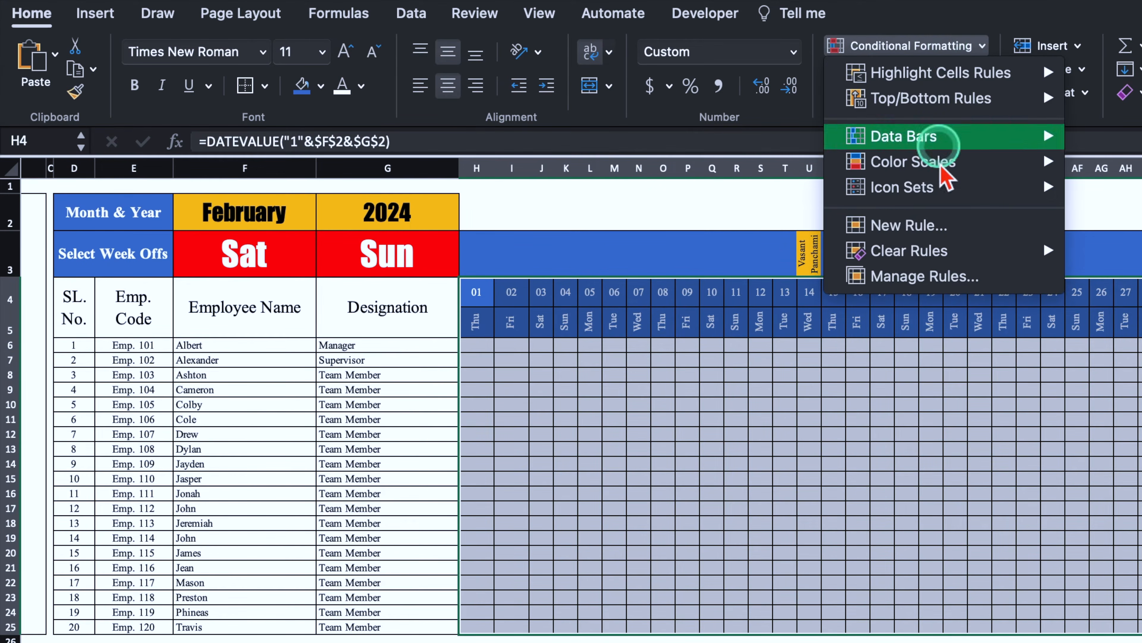
pyautogui.click(922, 227)
pyautogui.click(673, 164)
pyautogui.click(567, 258)
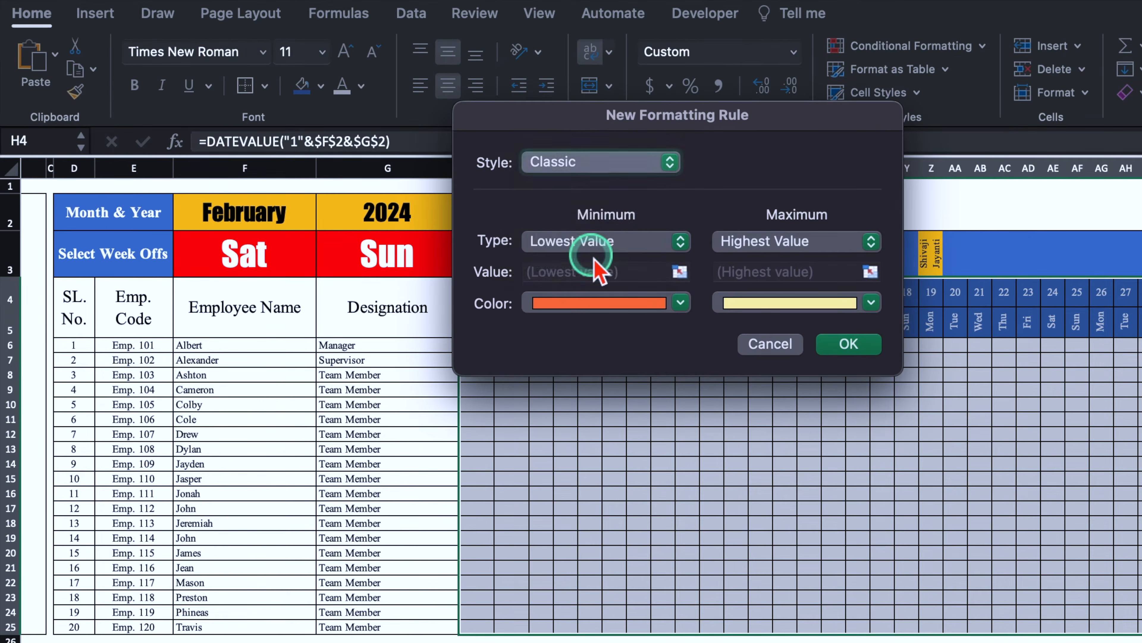
pyautogui.click(776, 221)
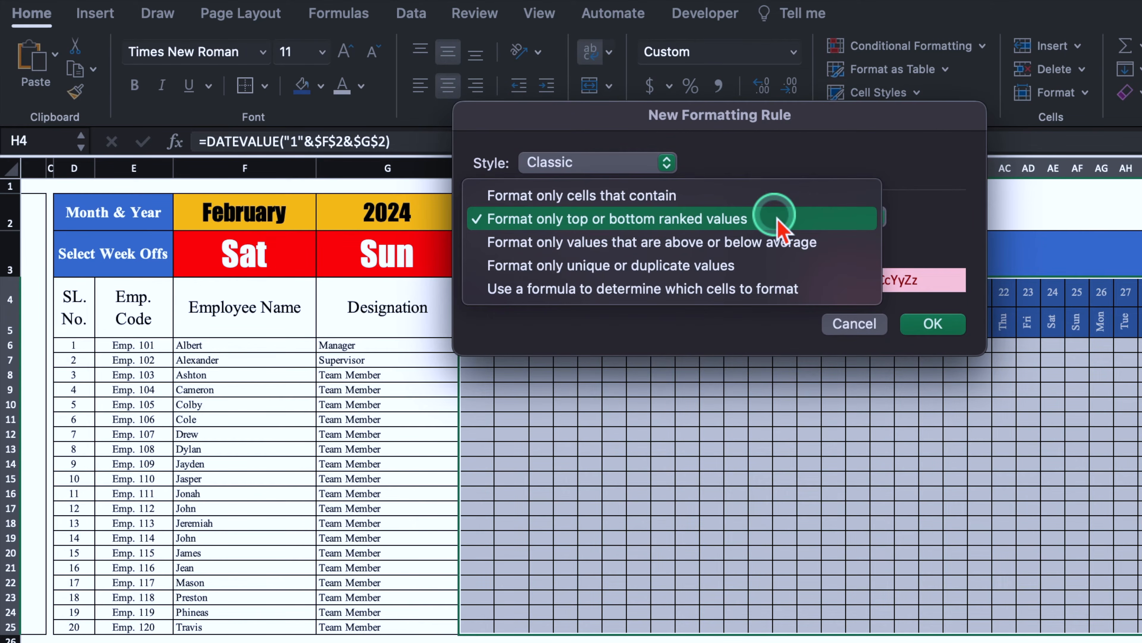
pyautogui.click(809, 288)
pyautogui.click(793, 130)
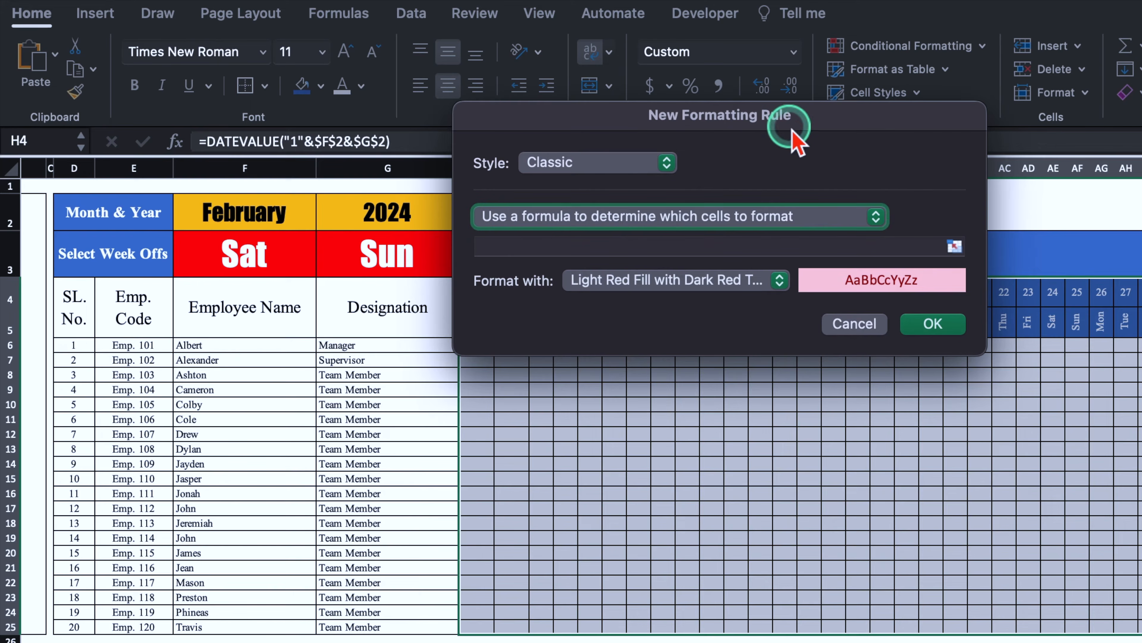
pyautogui.moveTo(790, 126); pyautogui.dragTo(954, 169)
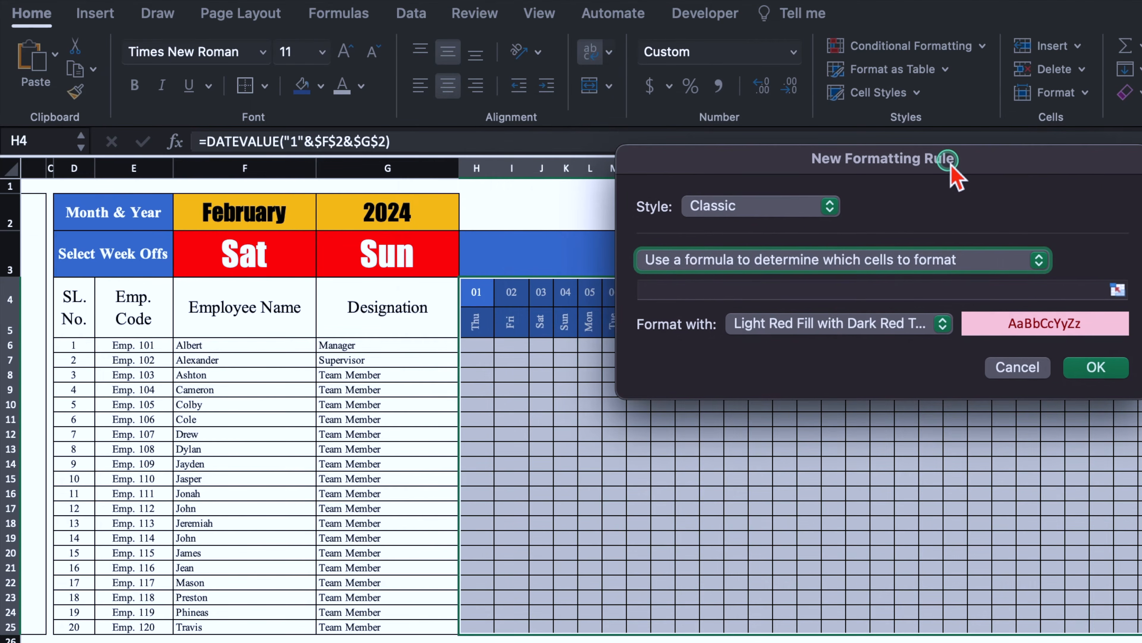
# Step: Enter =(H$5=$F$3) as the rule's first condition, comparing the weekday with the first selected week off
pyautogui.click(754, 291)
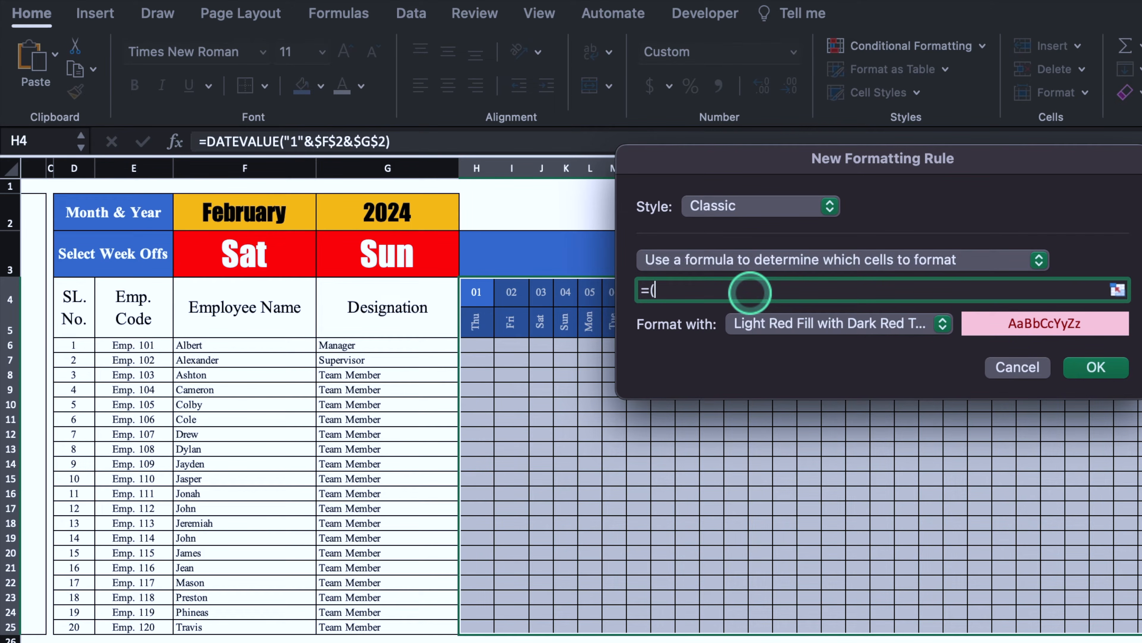
pyautogui.click(476, 321)
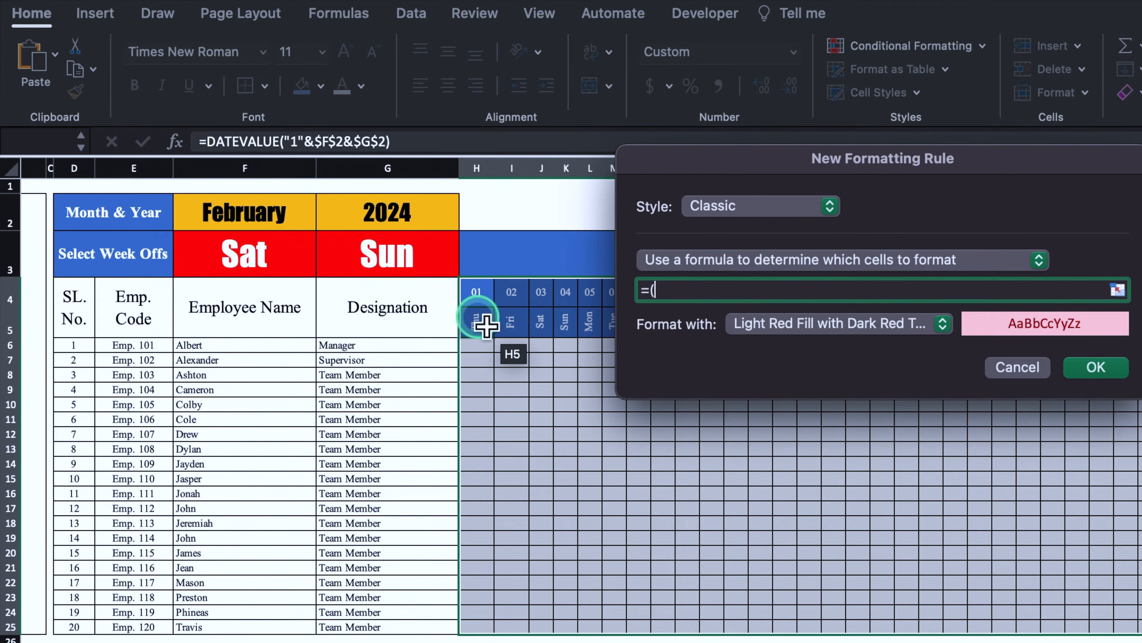
pyautogui.press('BackSpace')
pyautogui.click(730, 293)
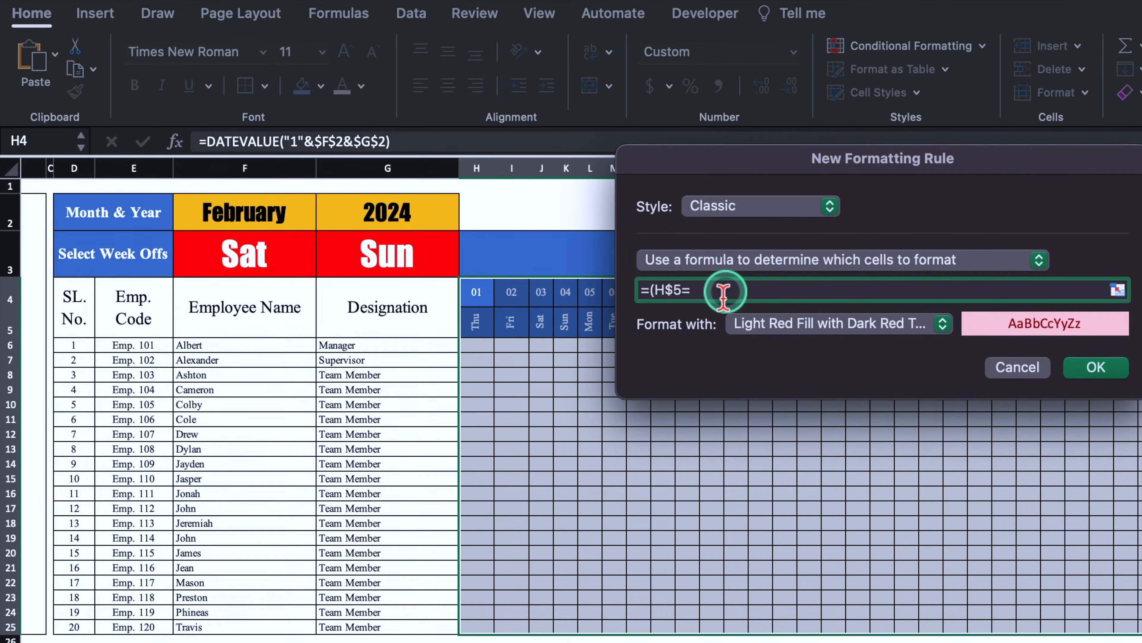
pyautogui.click(261, 256)
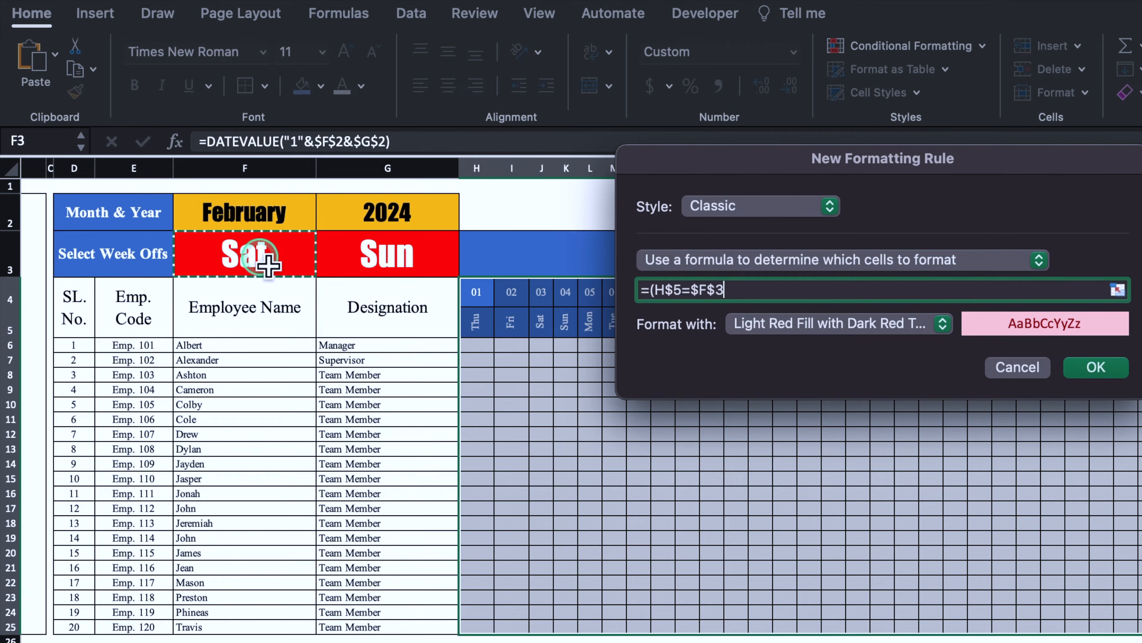
pyautogui.moveTo(269, 265)
pyautogui.mouseDown()
pyautogui.moveTo(394, 264)
pyautogui.moveTo(264, 261)
pyautogui.mouseUp()
pyautogui.write(')')
pyautogui.click(888, 353)
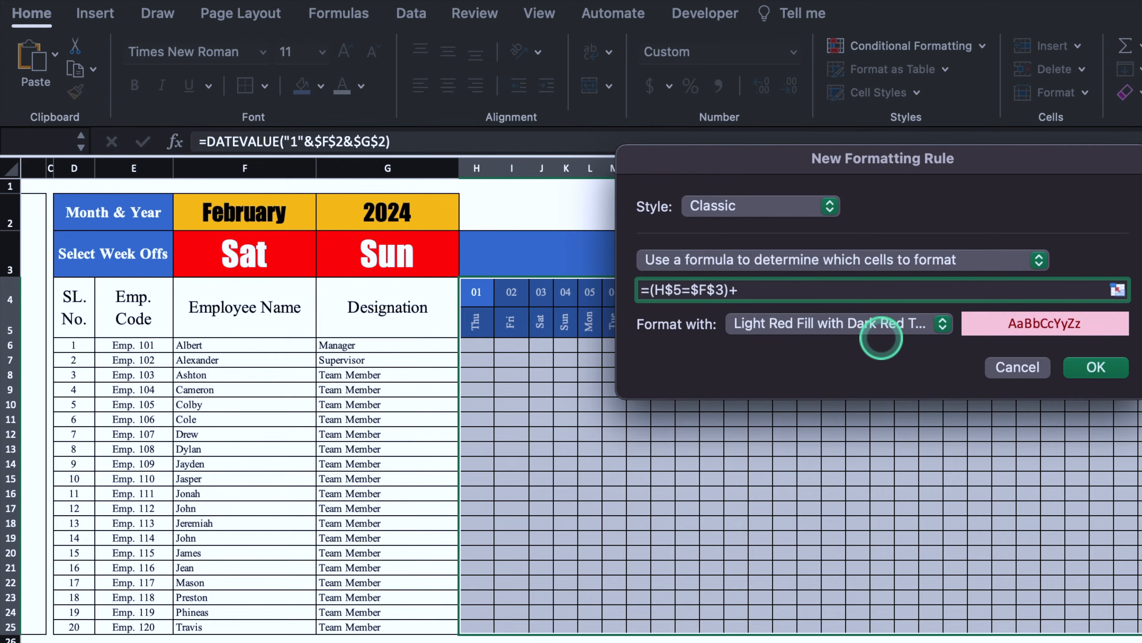
# Step: Append +(H$5=$G$3) to the rule's formula so it also matches the second selected week off
pyautogui.write('+(')
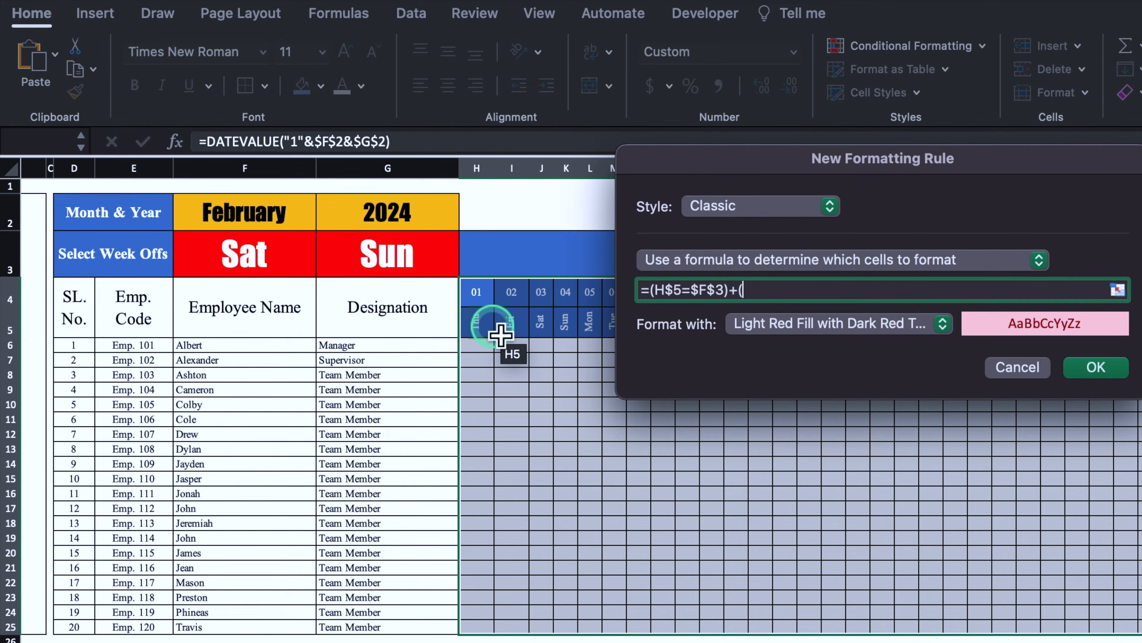
pyautogui.click(479, 322)
pyautogui.click(748, 290)
pyautogui.press('BackSpace')
pyautogui.click(803, 289)
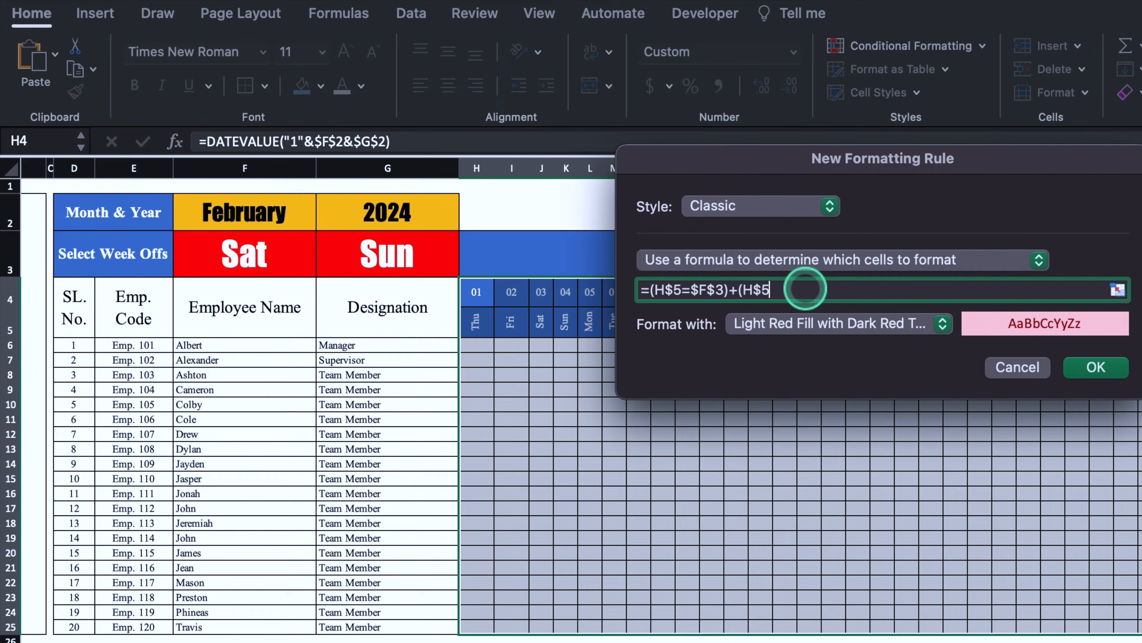
pyautogui.write('=')
pyautogui.click(384, 265)
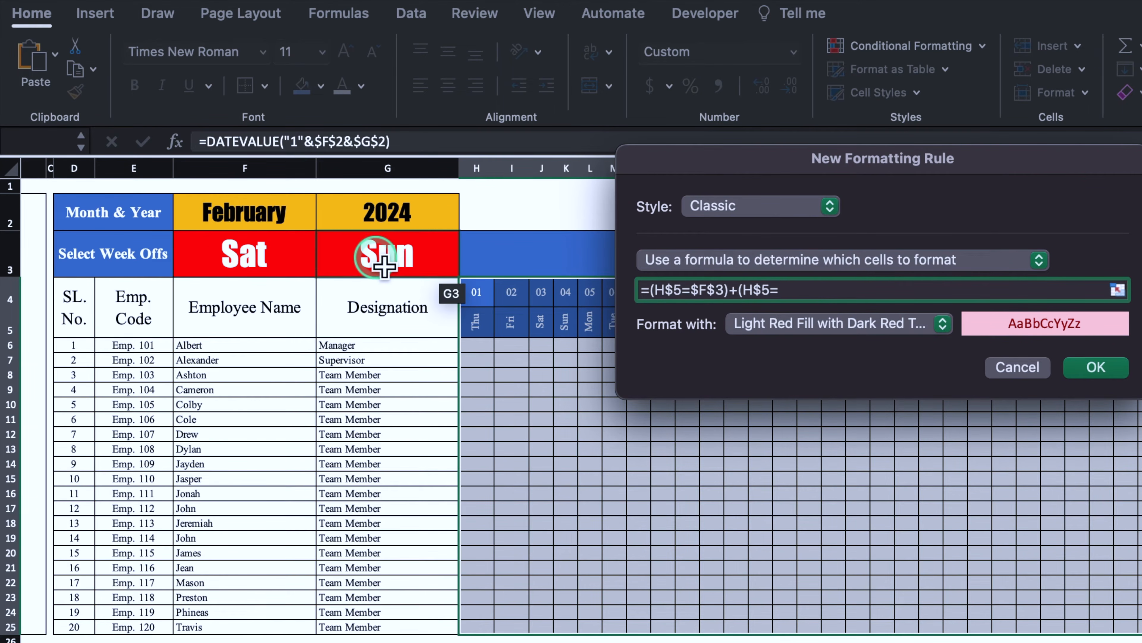
pyautogui.write(')')
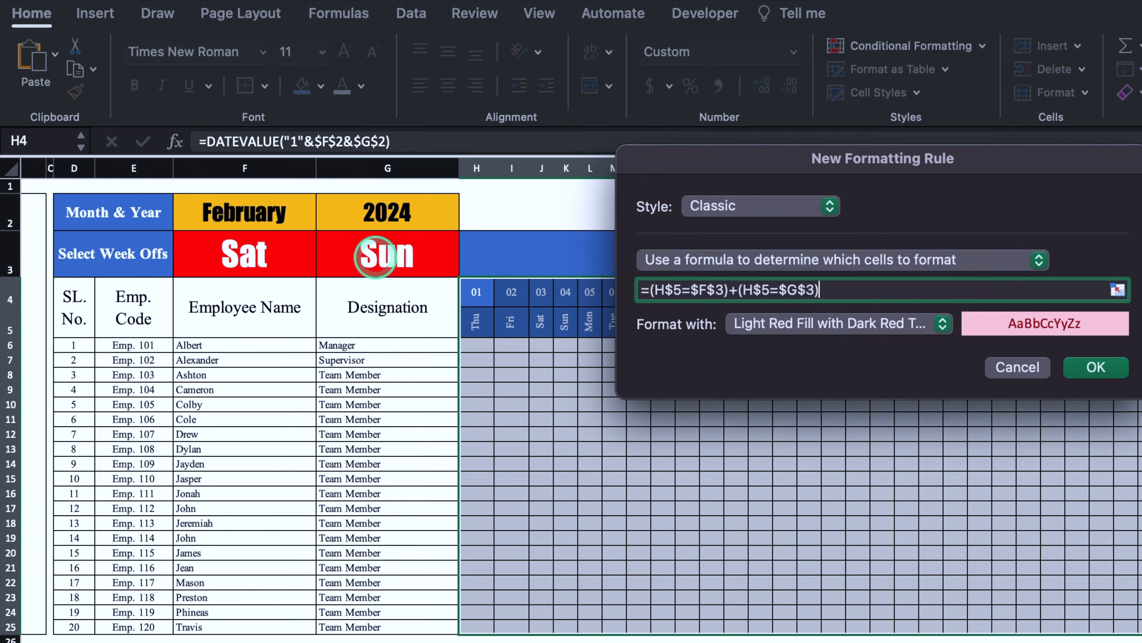
# Step: Give the week-off rule a custom format with a red background fill
pyautogui.click(943, 324)
pyautogui.moveTo(949, 330); pyautogui.dragTo(837, 466)
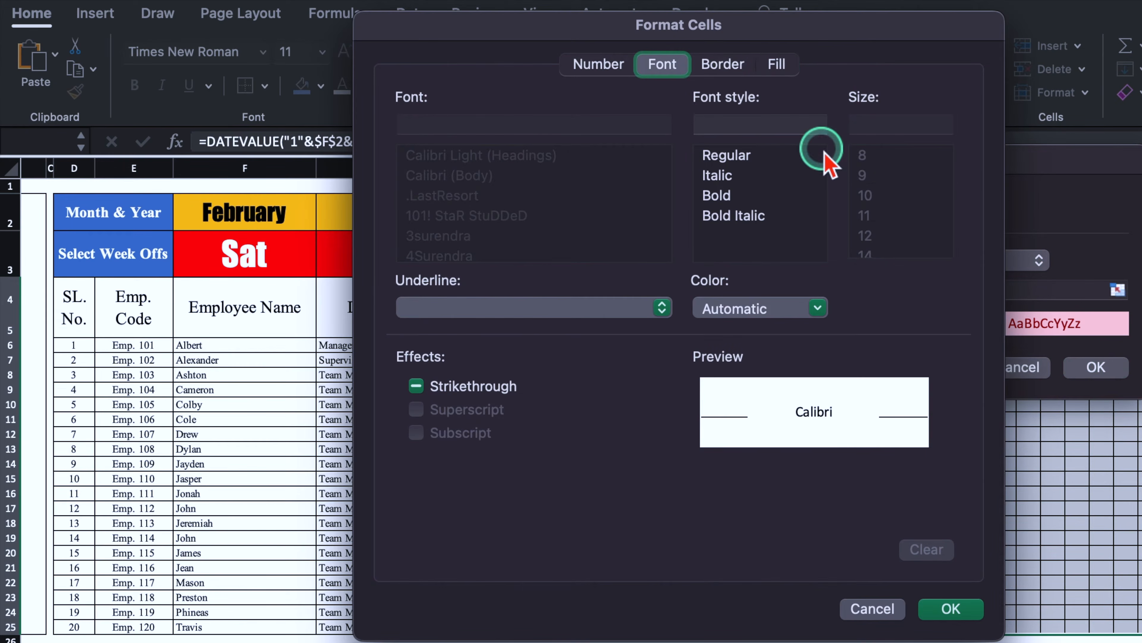
pyautogui.click(778, 67)
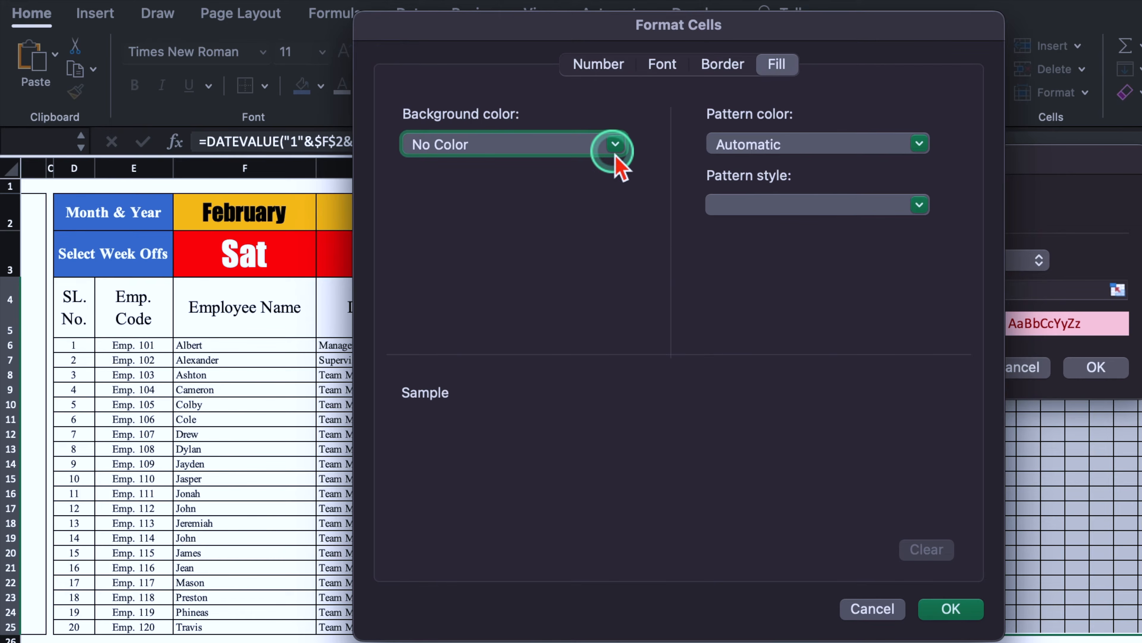
pyautogui.click(615, 143)
pyautogui.click(452, 382)
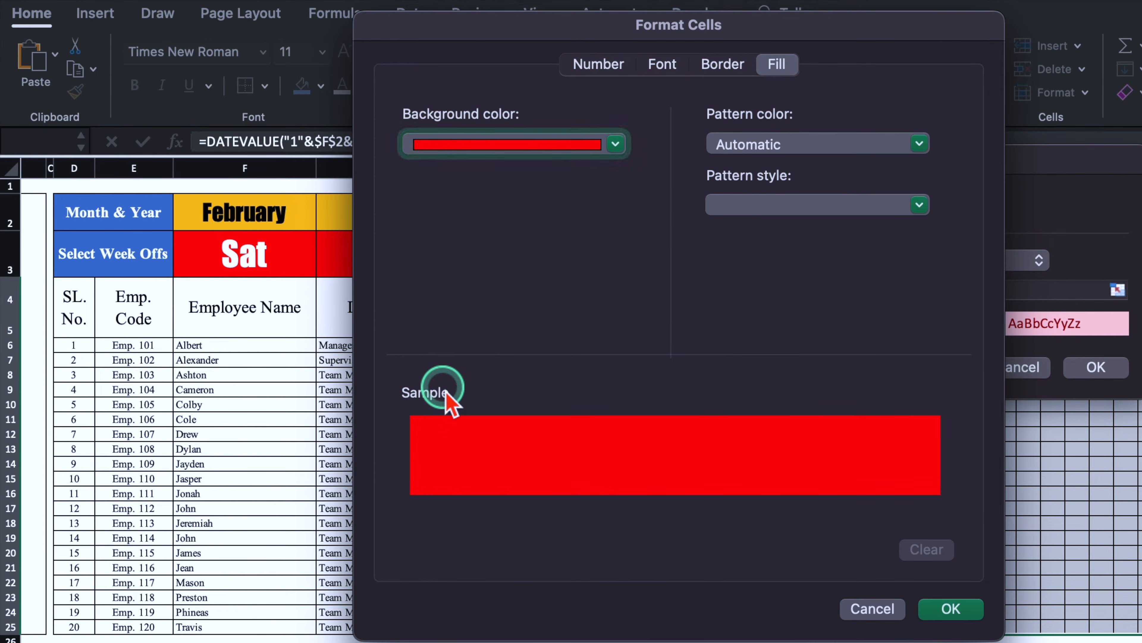
pyautogui.click(952, 608)
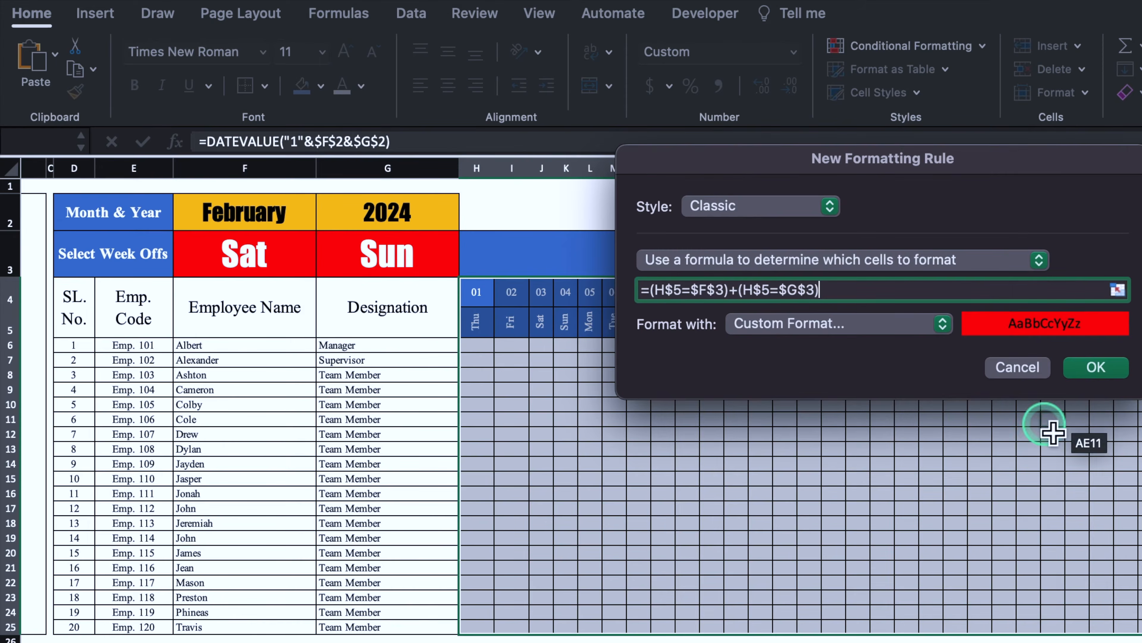
# Step: Add a white font color to the rule's custom format and apply the rule to the selected cells
pyautogui.click(945, 327)
pyautogui.click(887, 326)
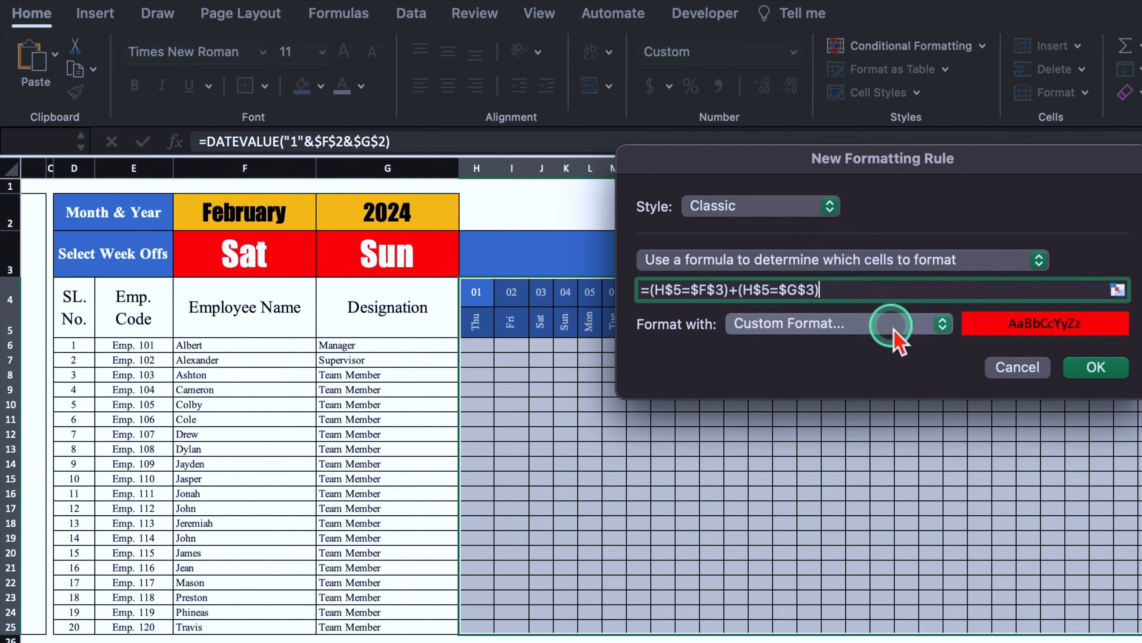
pyautogui.click(785, 65)
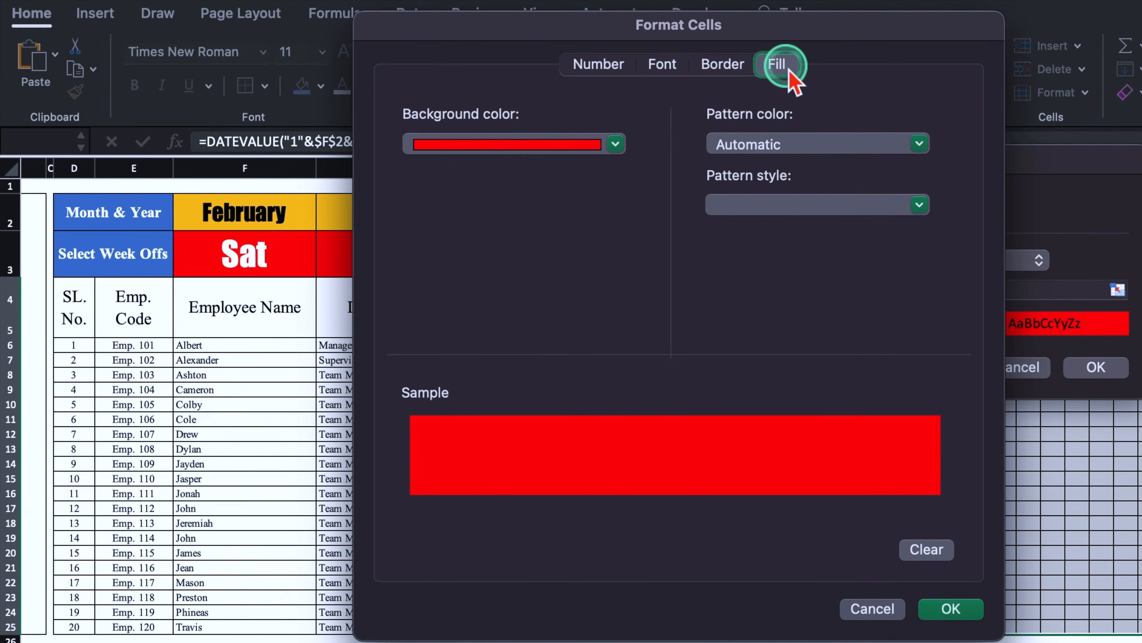
pyautogui.click(686, 67)
pyautogui.click(817, 308)
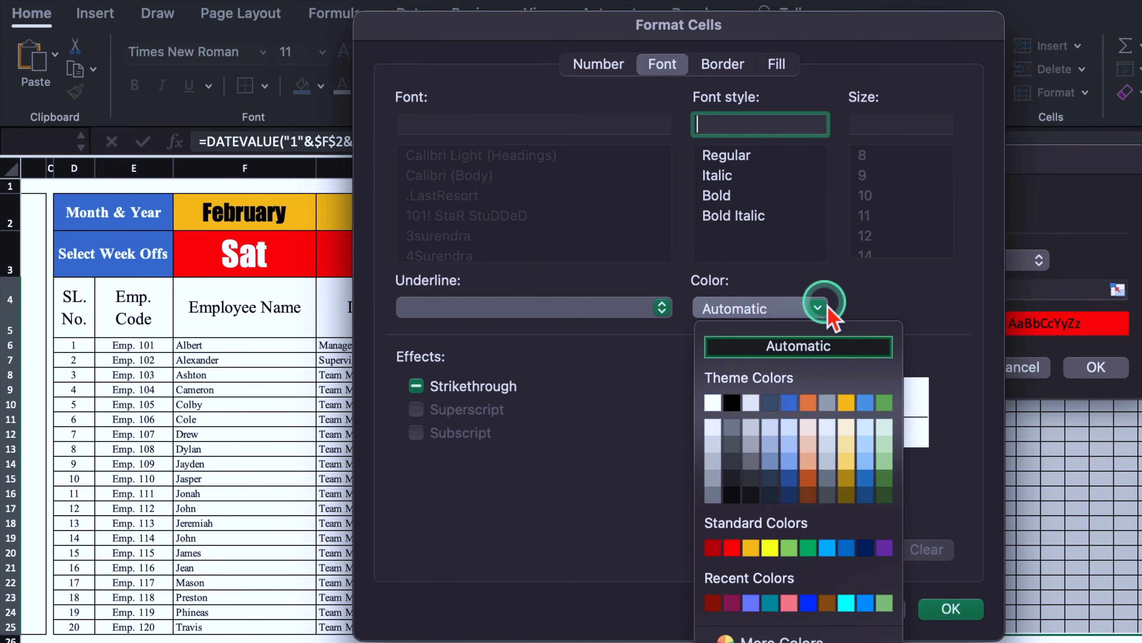
pyautogui.click(713, 403)
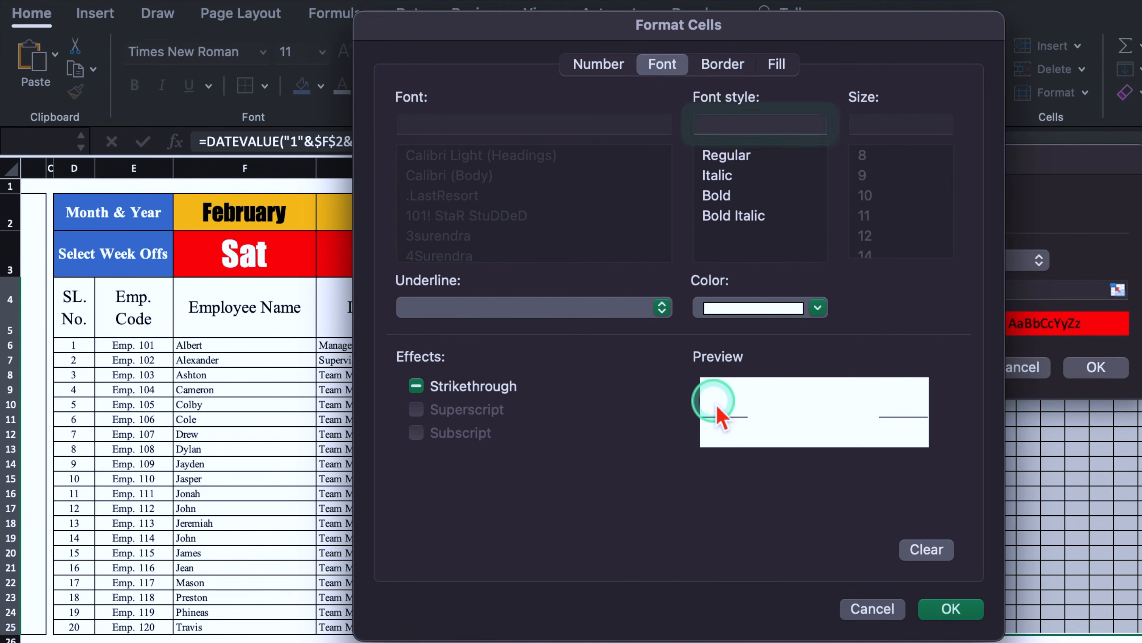
pyautogui.click(951, 608)
pyautogui.click(1103, 365)
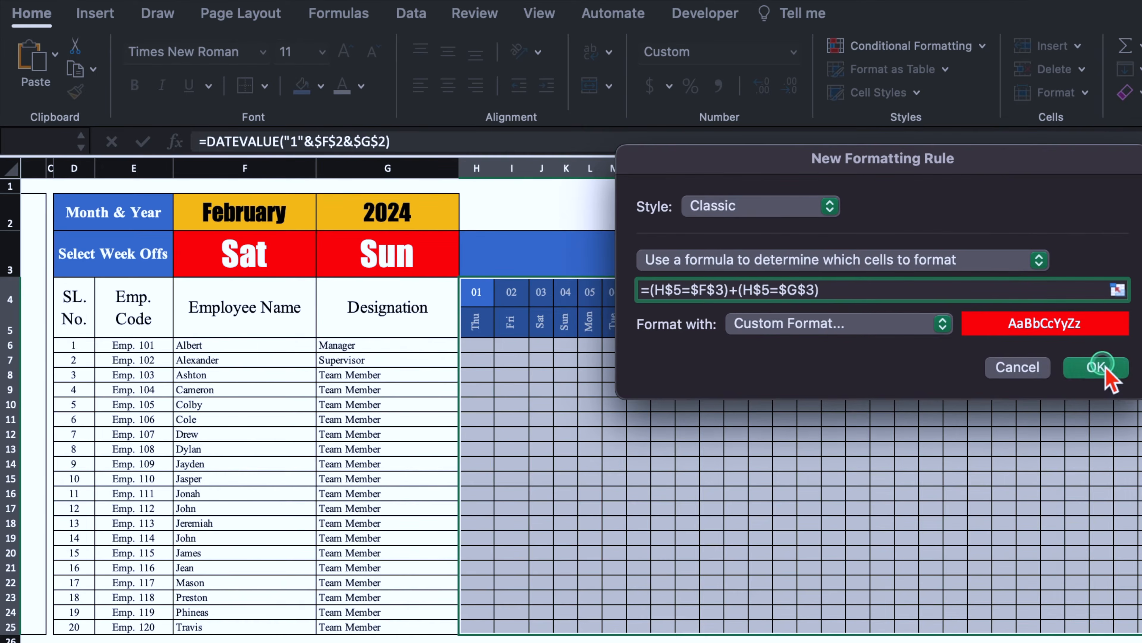
# Step: Set both week-off selections in F3 and G3 to None to test the highlighting
pyautogui.click(655, 401)
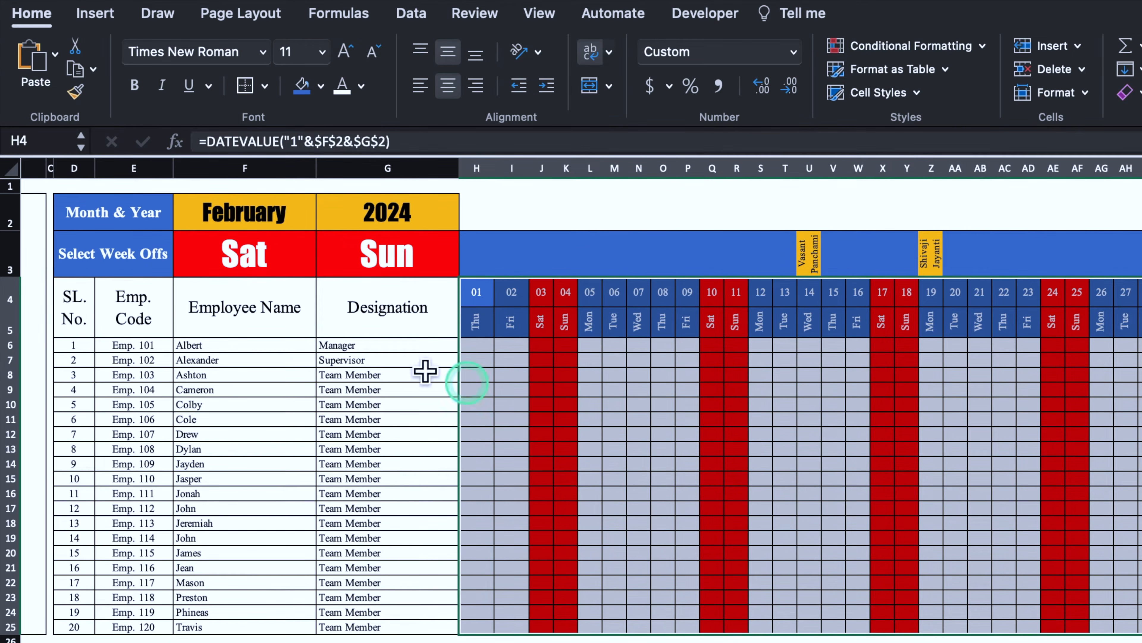
pyautogui.click(250, 256)
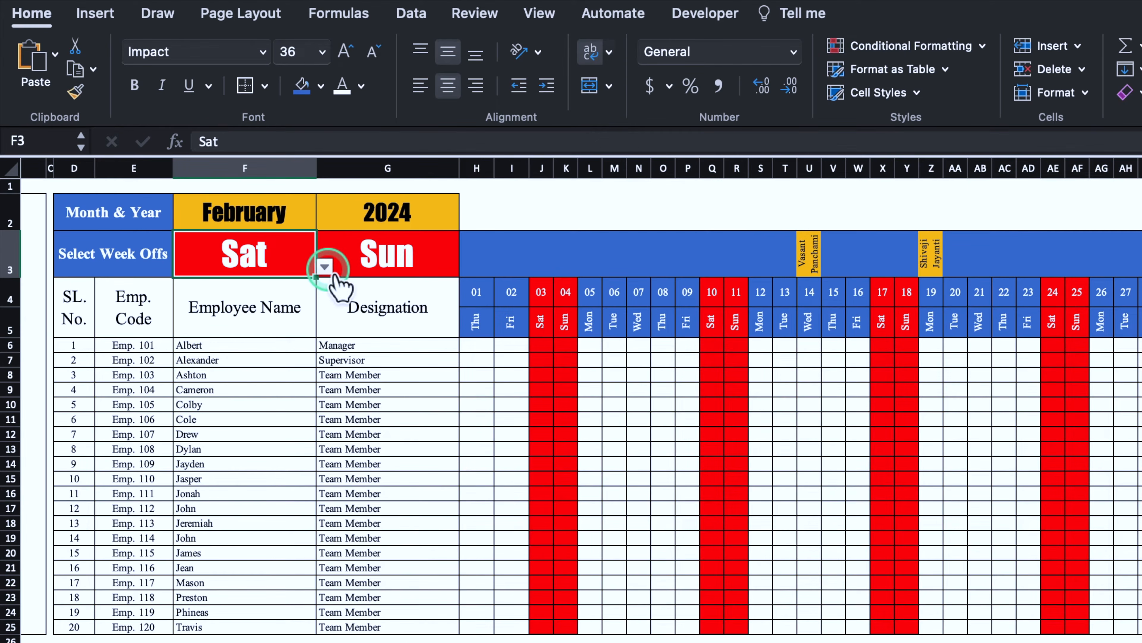
pyautogui.click(325, 267)
pyautogui.click(216, 291)
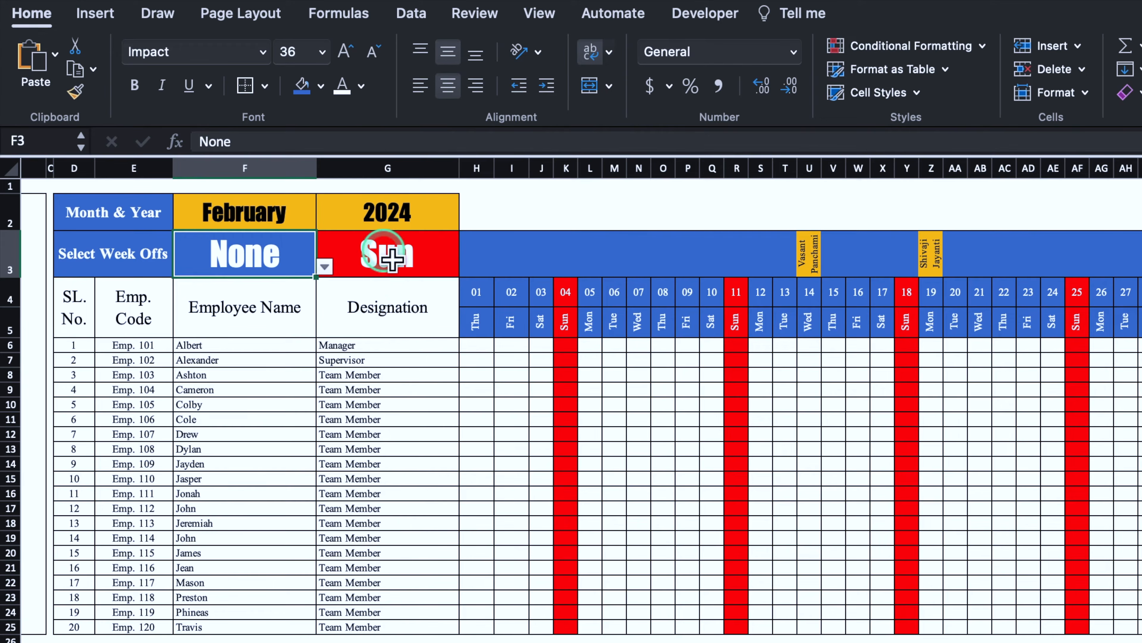
pyautogui.click(384, 252)
pyautogui.click(465, 266)
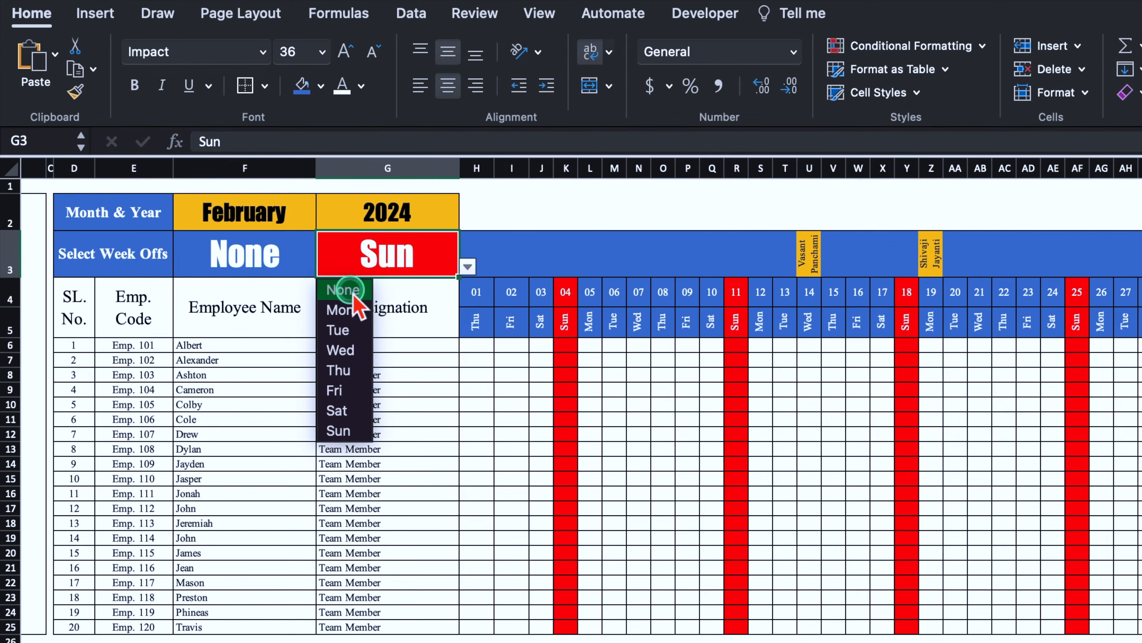
pyautogui.click(350, 290)
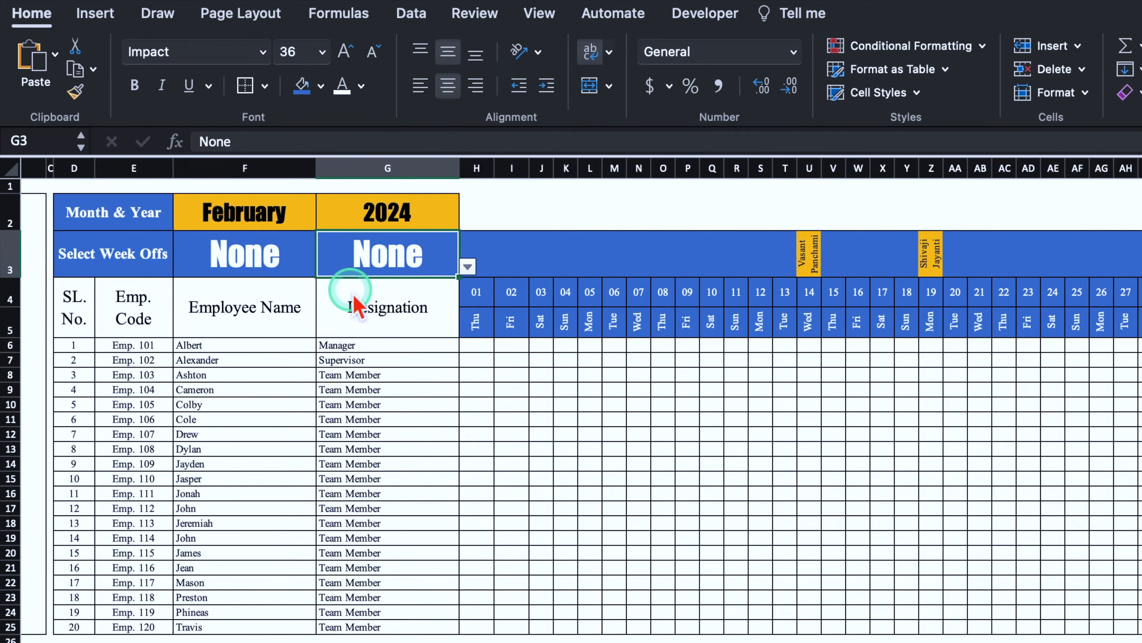
# Step: Test the second week off in G3 with Mon, and switch it to Fri
pyautogui.click(468, 269)
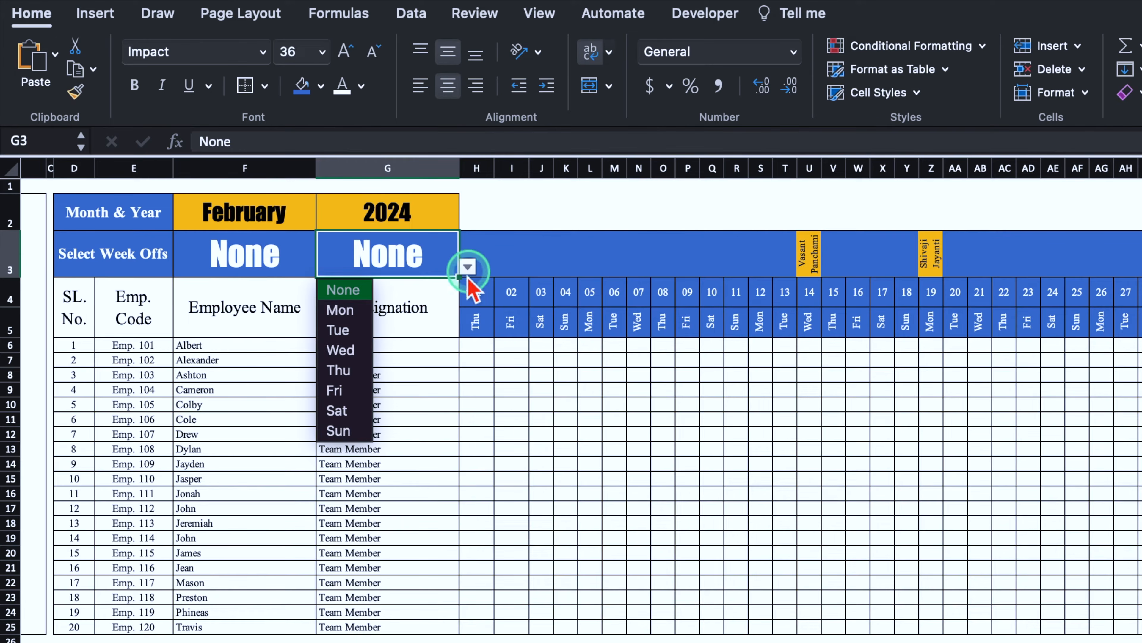
pyautogui.click(365, 311)
pyautogui.click(467, 266)
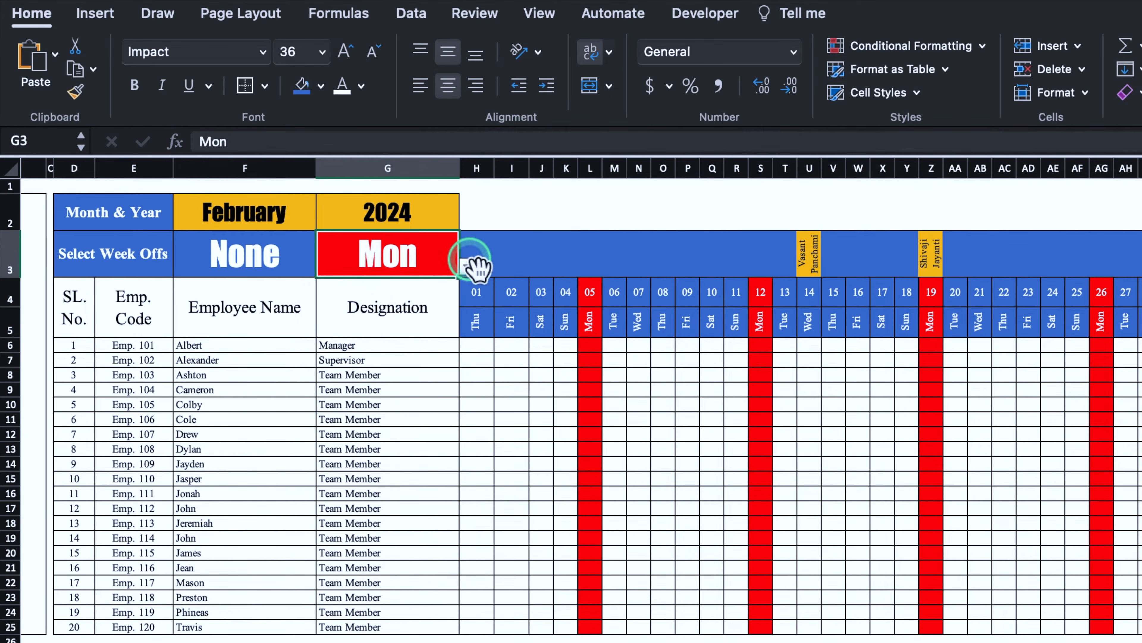
pyautogui.click(353, 392)
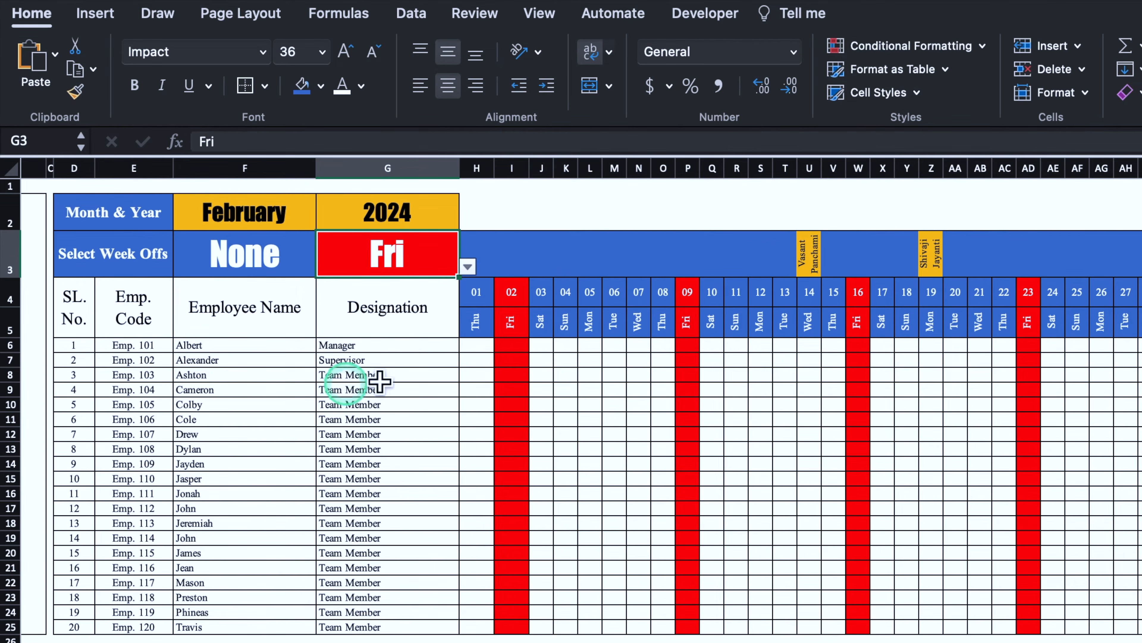
# Step: Narrow column I to about the width of the neighbouring date columns, and set the first week off in F3 to Sat
pyautogui.moveTo(538, 177); pyautogui.dragTo(519, 175)
pyautogui.click(310, 263)
pyautogui.click(324, 266)
pyautogui.click(193, 410)
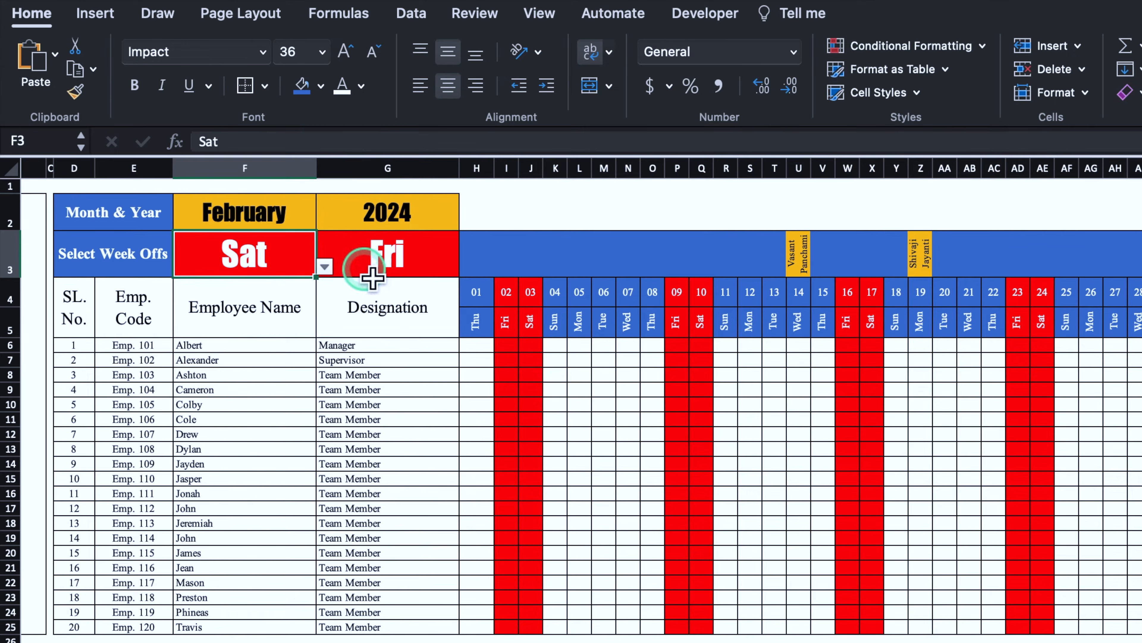
# Step: Set the second week off in G3 to Sun
pyautogui.click(328, 256)
pyautogui.click(467, 265)
pyautogui.click(350, 431)
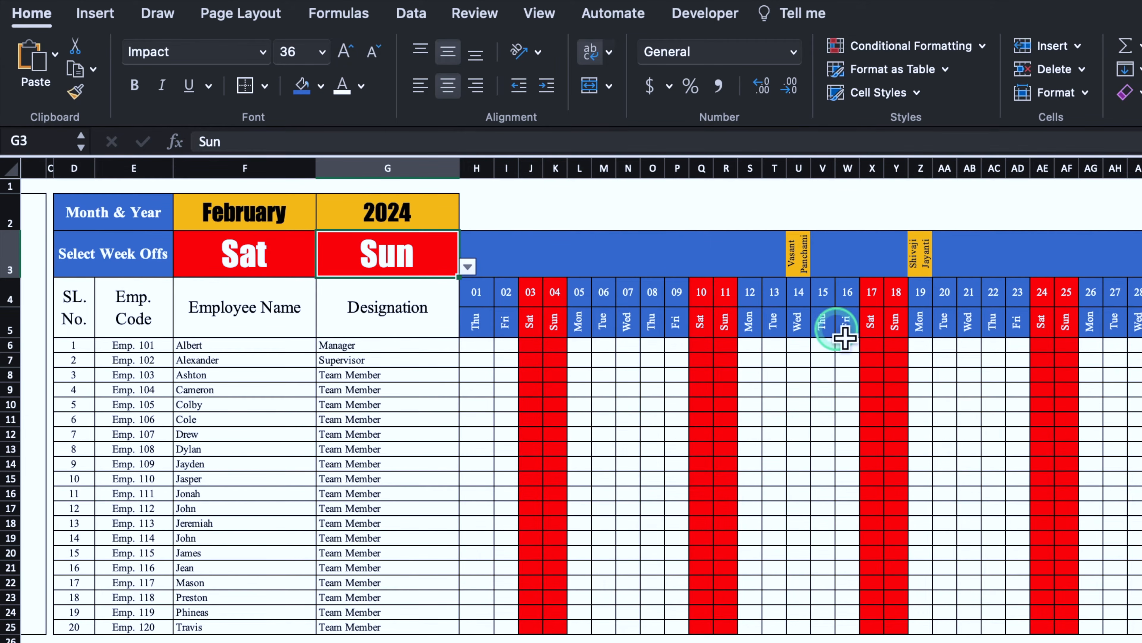
# Step: Create another Classic, formula-based conditional formatting rule for all date, weekday and attendance cells from H4 down to row 25
pyautogui.moveTo(475, 297); pyautogui.dragTo(1138, 627)
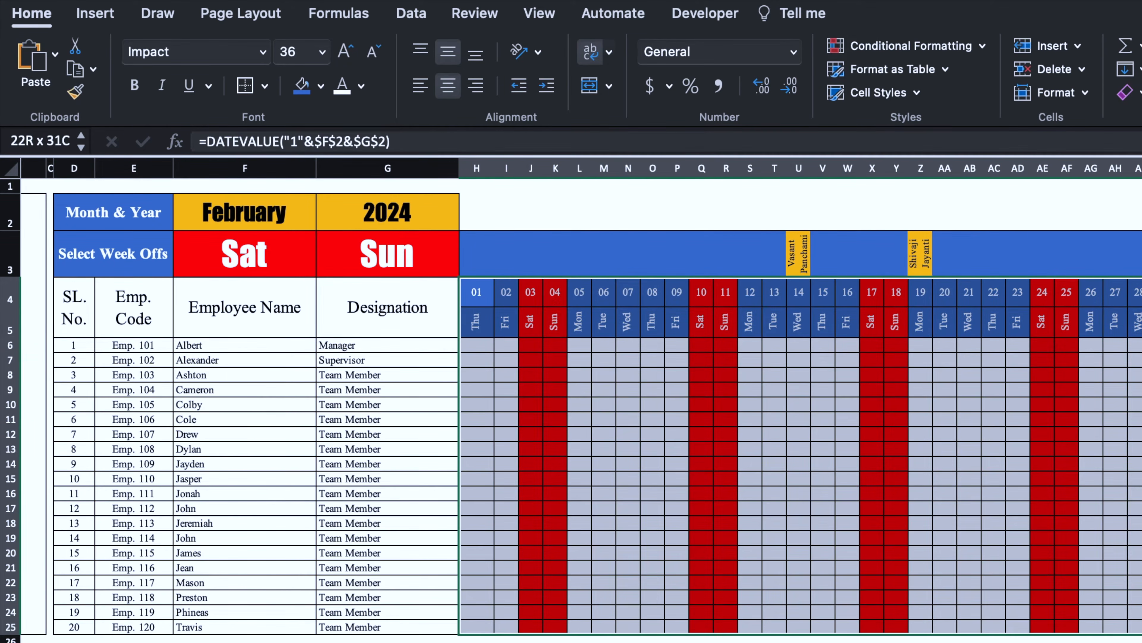
pyautogui.click(951, 45)
pyautogui.click(928, 227)
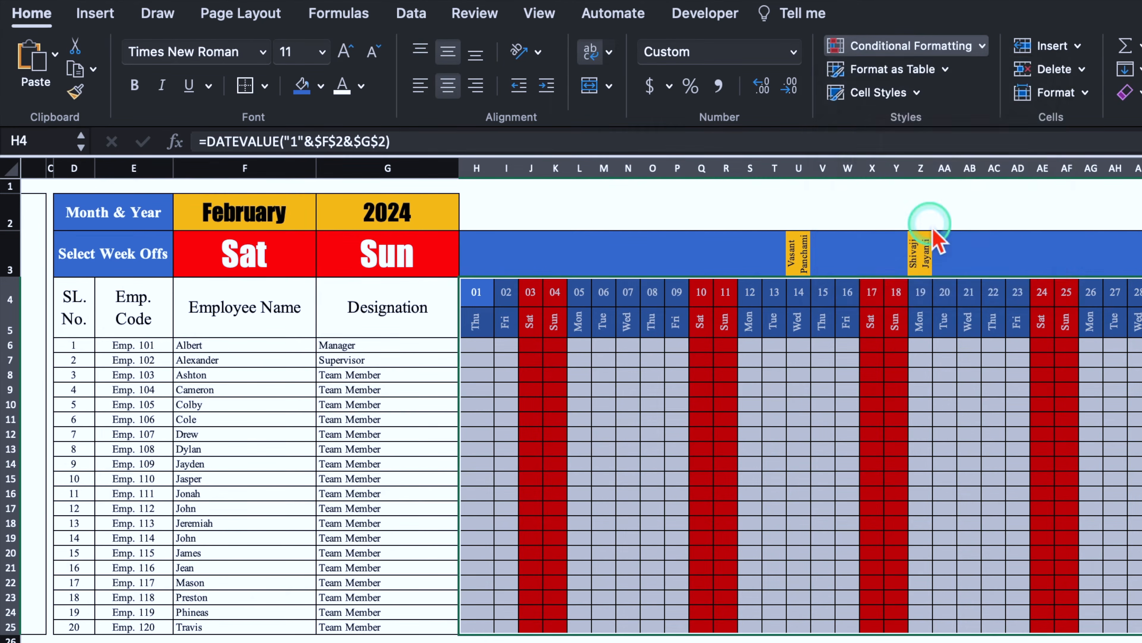
pyautogui.click(670, 162)
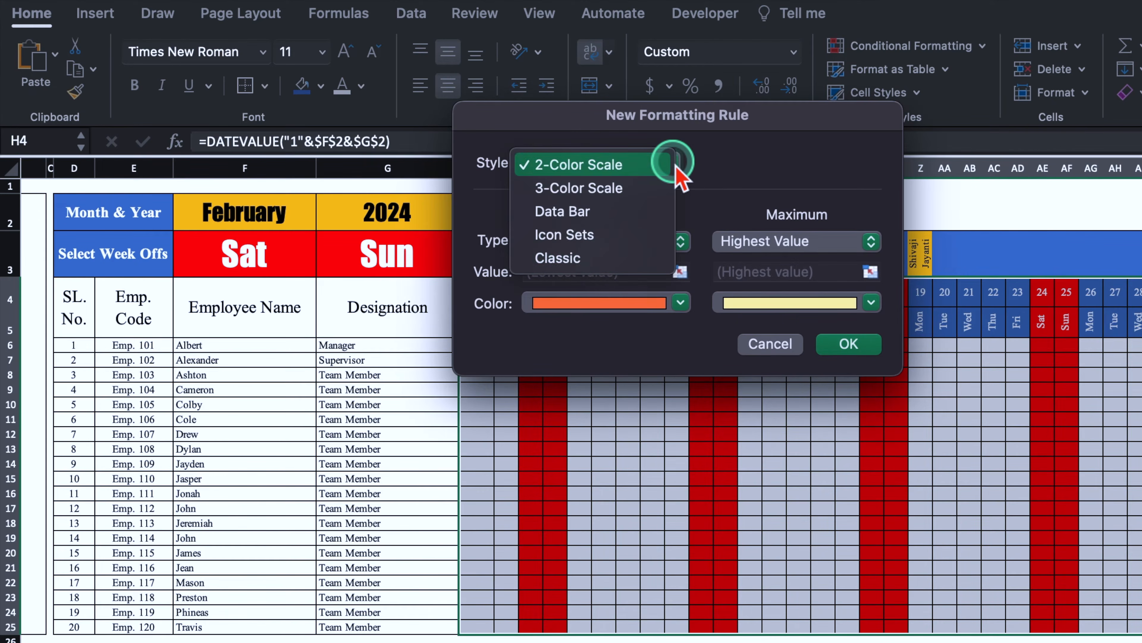
pyautogui.click(589, 256)
pyautogui.click(728, 218)
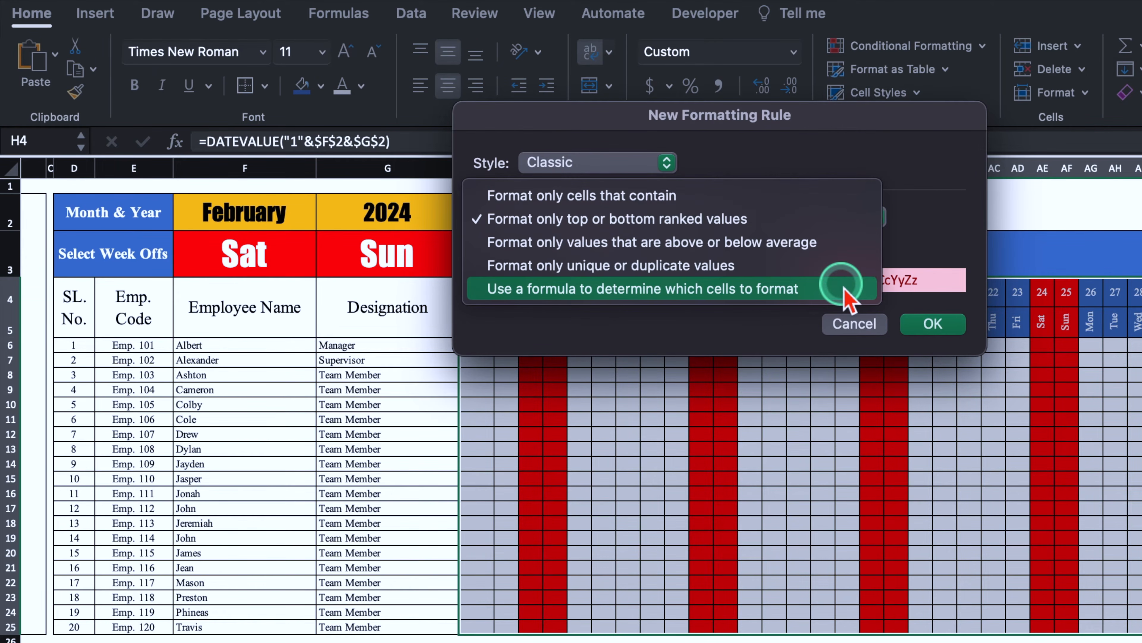
pyautogui.click(844, 290)
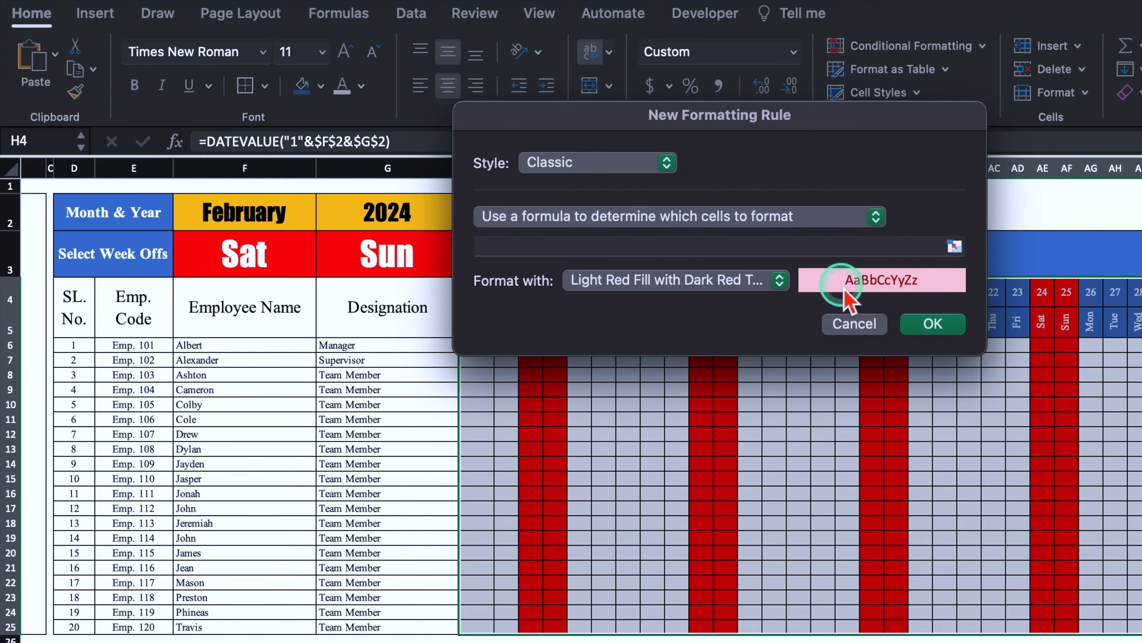
# Step: Enter =H$3<>"" as the rule's formula so it matches the columns with a holiday name in row 3
pyautogui.moveTo(837, 128); pyautogui.dragTo(832, 390)
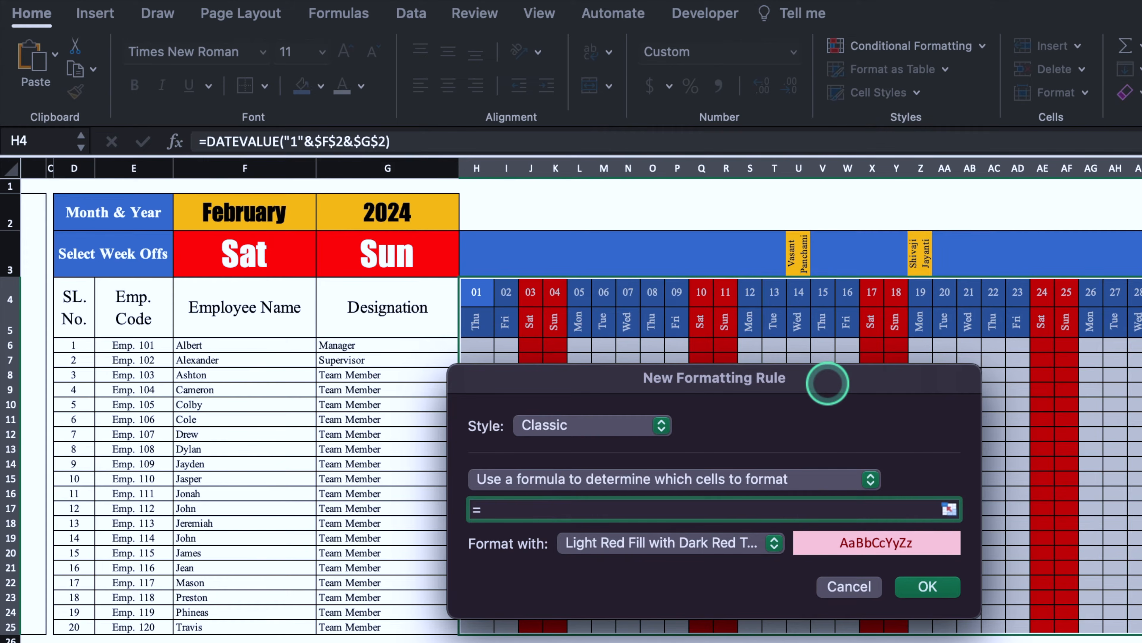
pyautogui.click(478, 259)
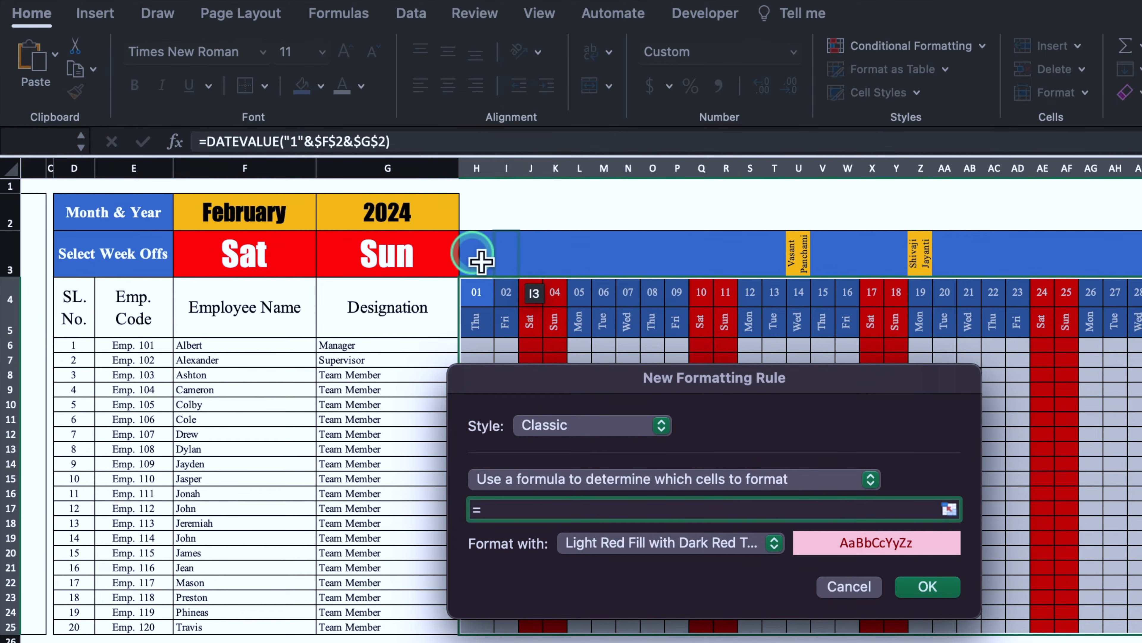
pyautogui.click(488, 508)
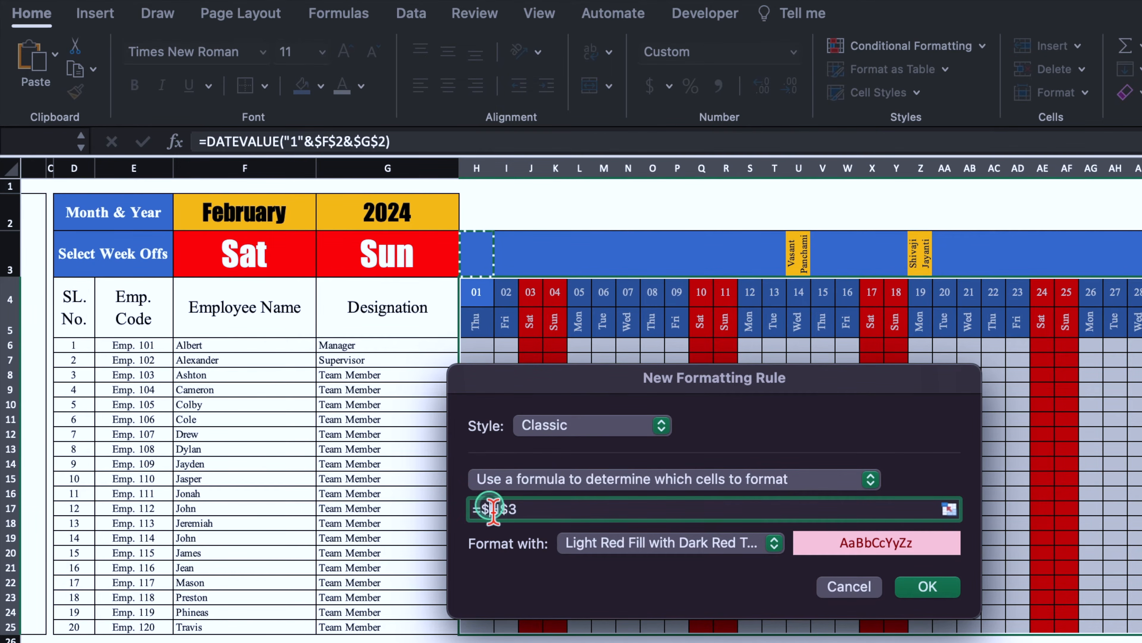
pyautogui.press('BackSpace')
pyautogui.click(558, 509)
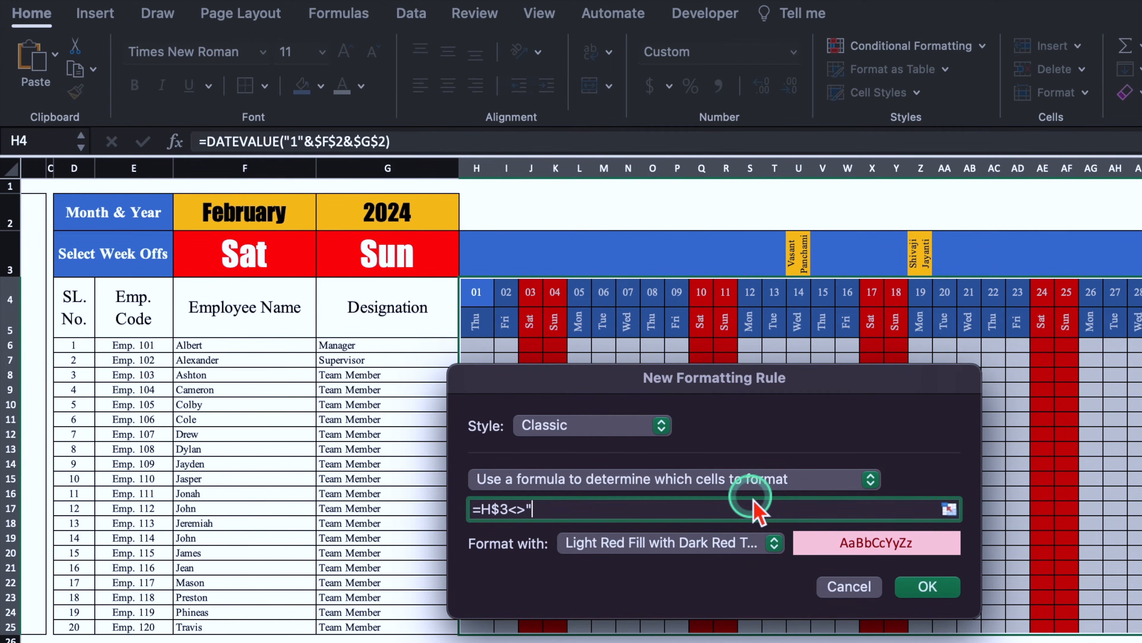
# Step: Give the holiday rule a custom format with a blue background fill
pyautogui.moveTo(890, 380); pyautogui.dragTo(885, 163)
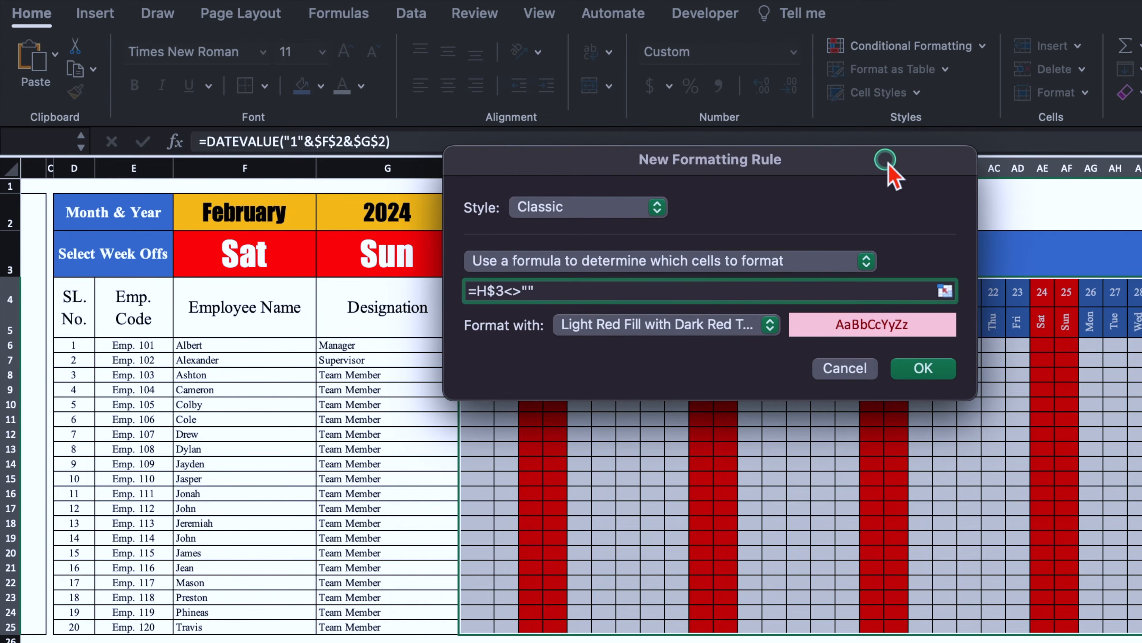
pyautogui.click(769, 325)
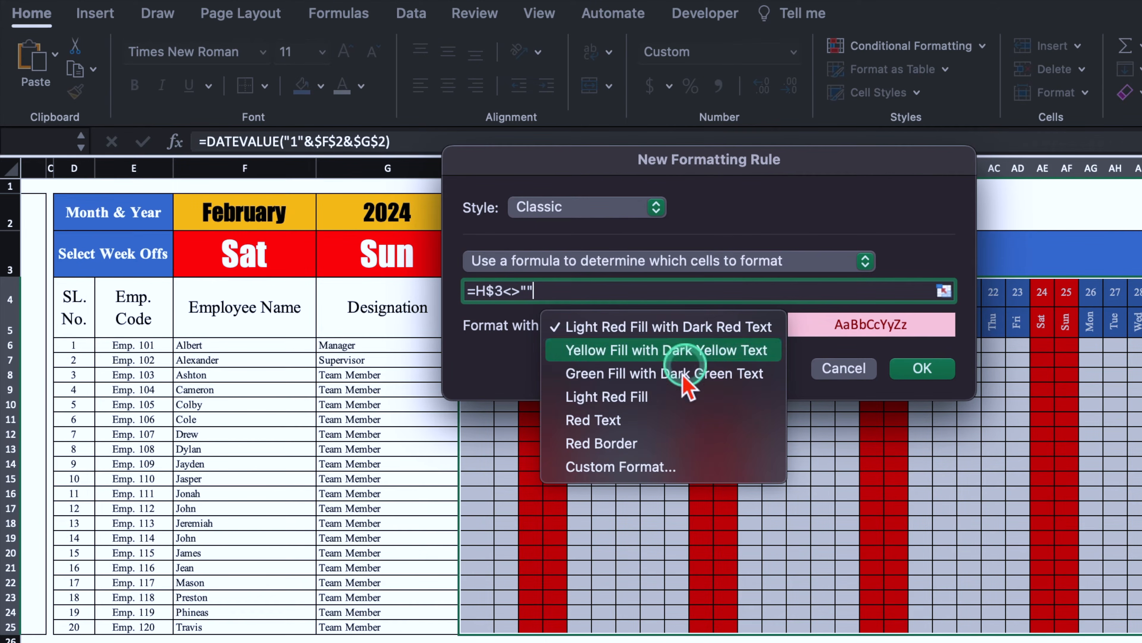
pyautogui.click(664, 466)
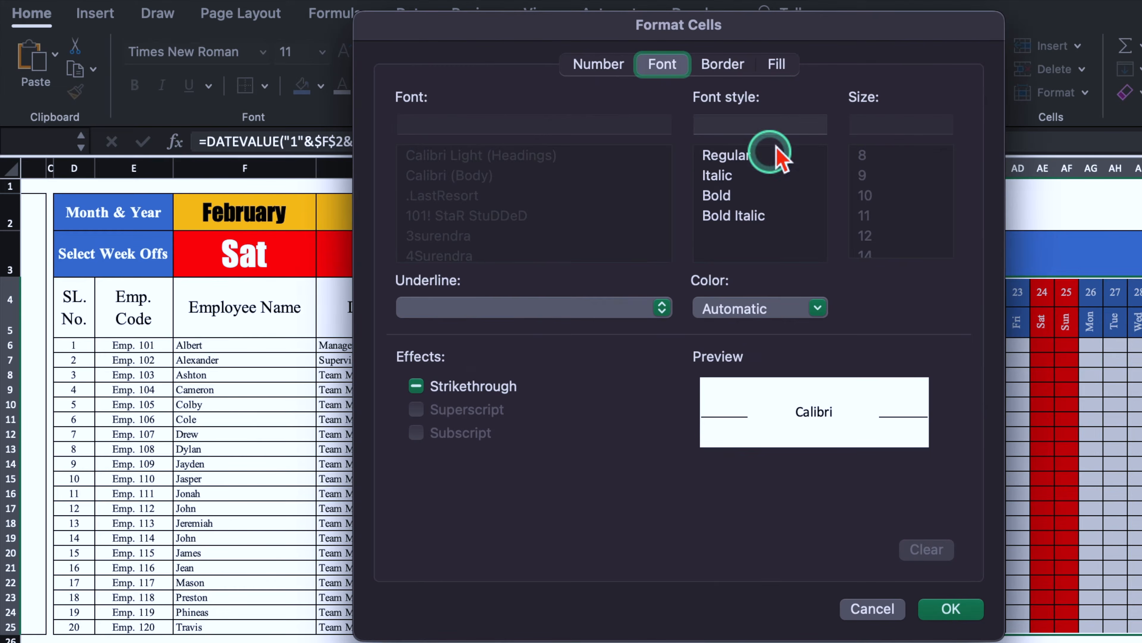
pyautogui.click(787, 65)
pyautogui.click(612, 144)
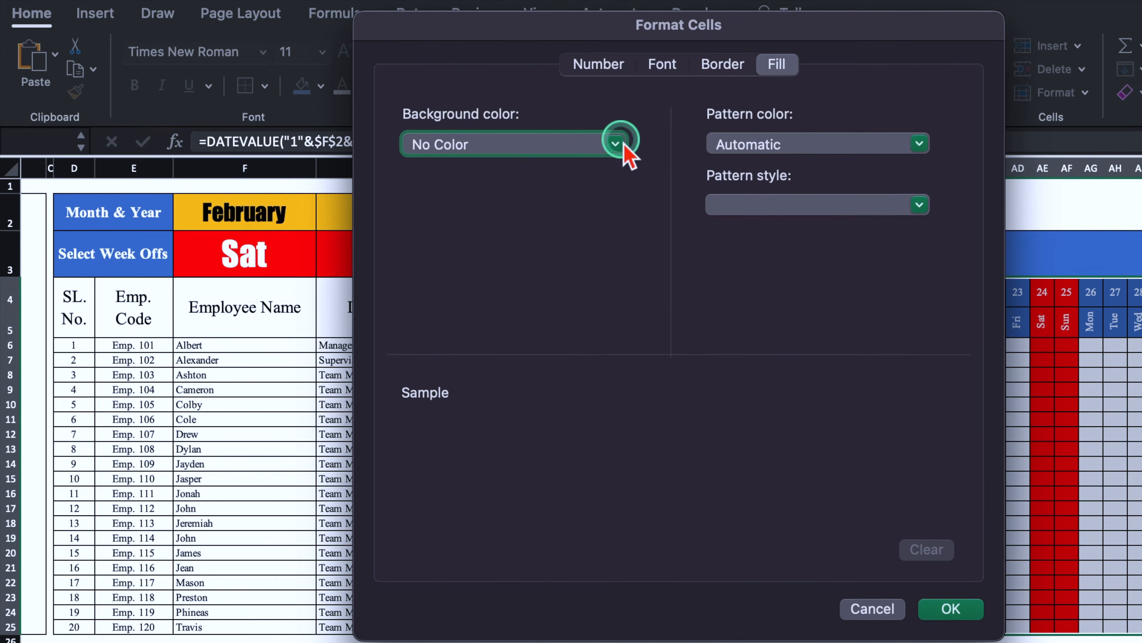
pyautogui.click(499, 238)
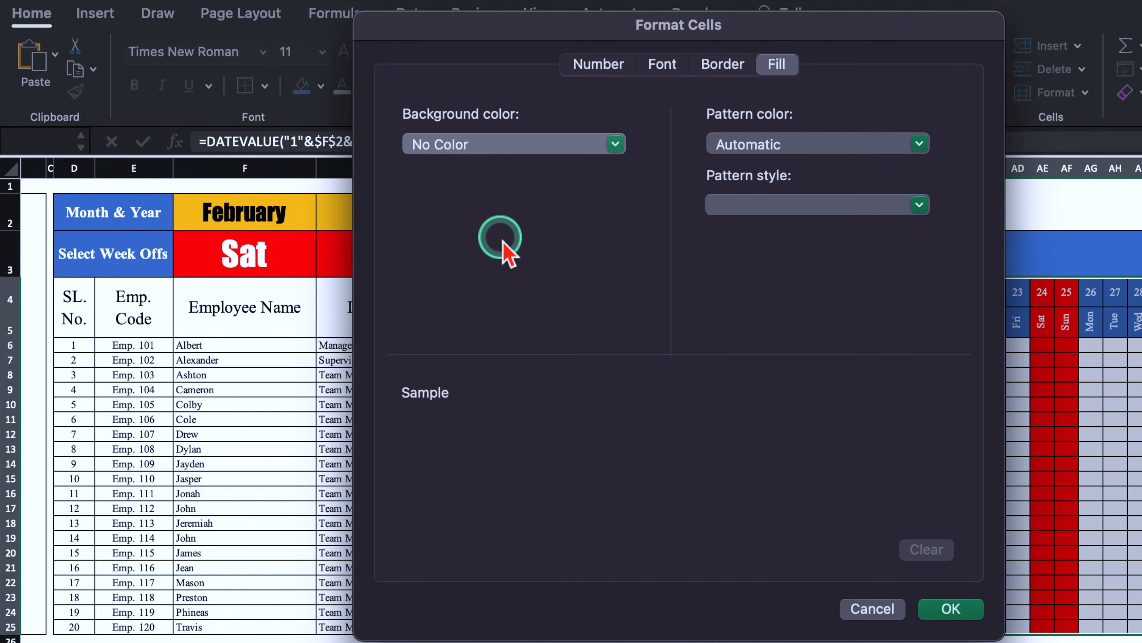
# Step: Set the holiday rule's font color to white and apply the rule to the register
pyautogui.click(673, 70)
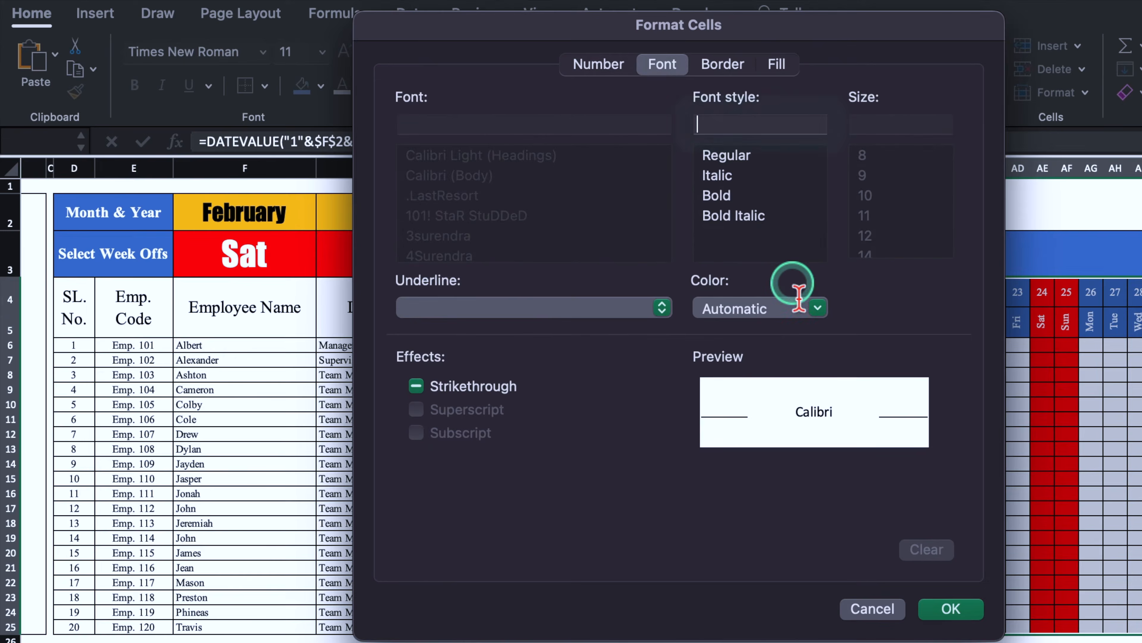
pyautogui.click(818, 309)
pyautogui.click(720, 405)
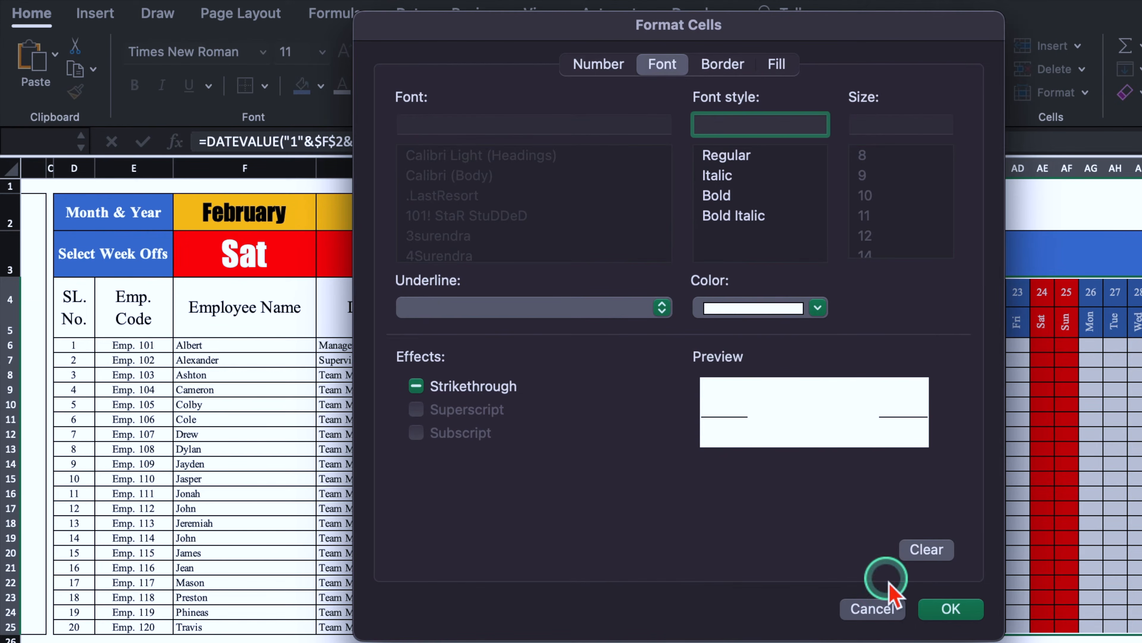
pyautogui.click(951, 610)
pyautogui.click(933, 373)
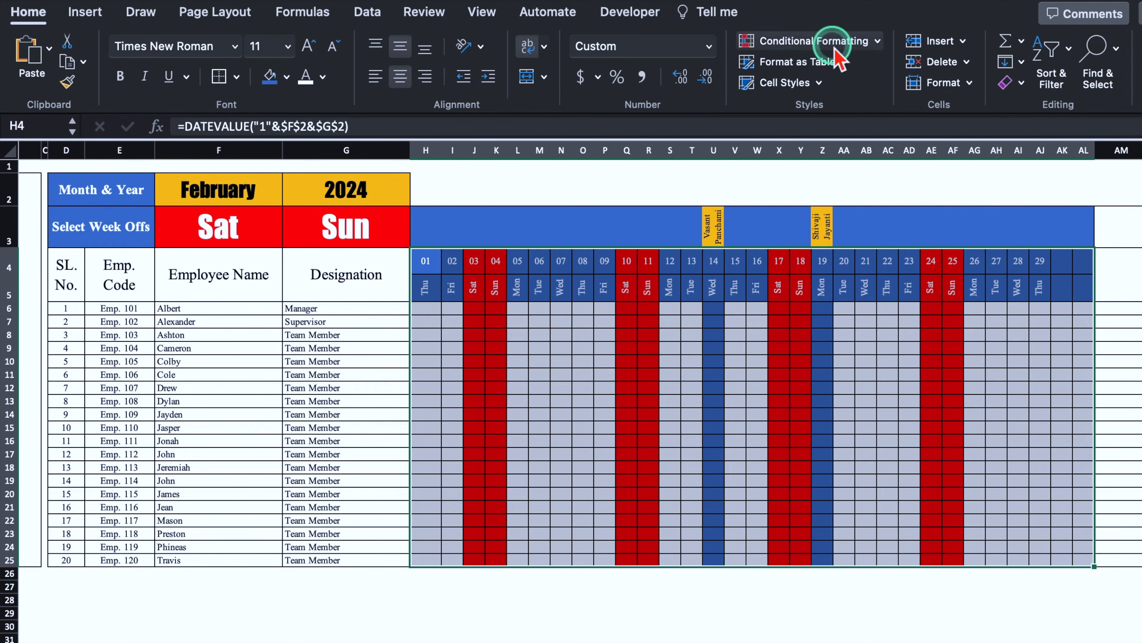
# Step: Create another Classic, formula-based conditional formatting rule for the date, weekday and attendance cells H4:AL25
pyautogui.click(829, 41)
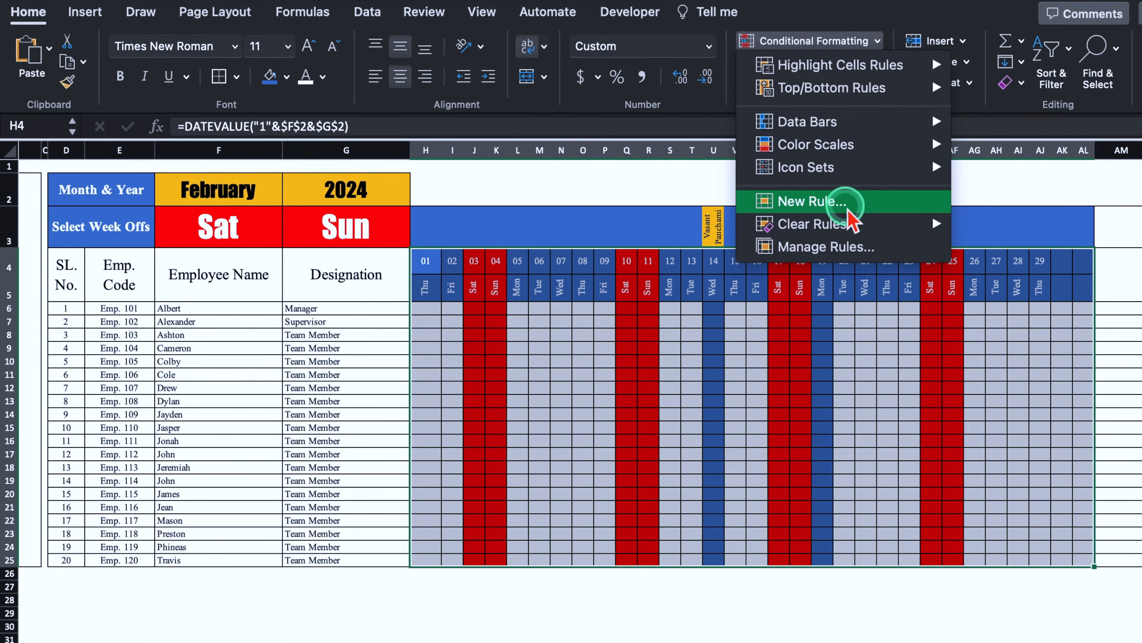
pyautogui.click(854, 203)
pyautogui.click(599, 146)
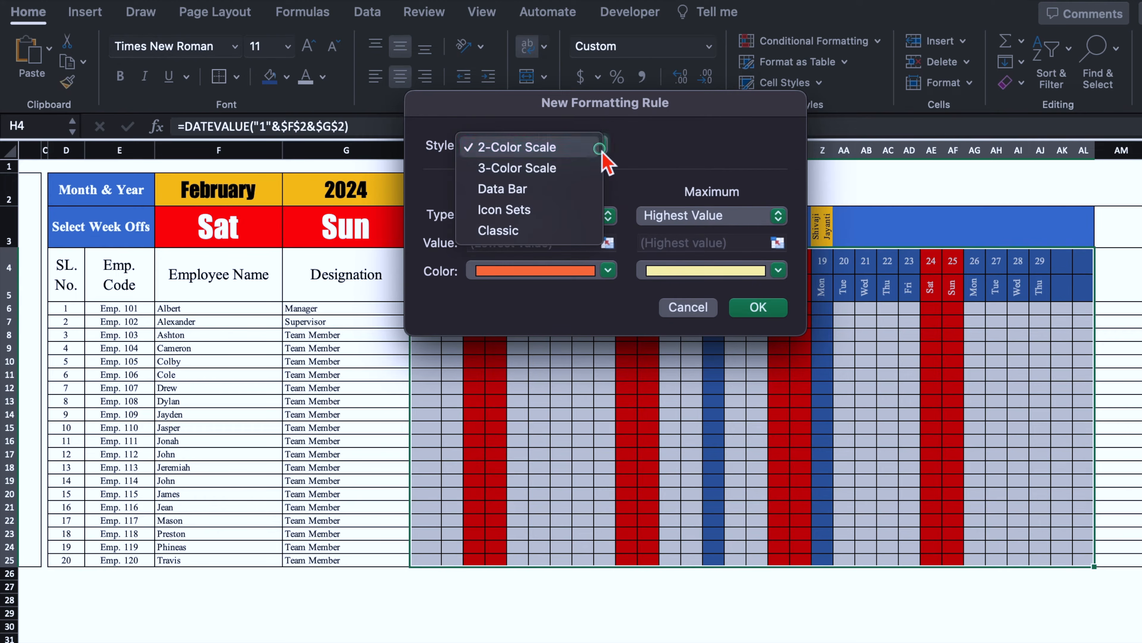
pyautogui.click(544, 232)
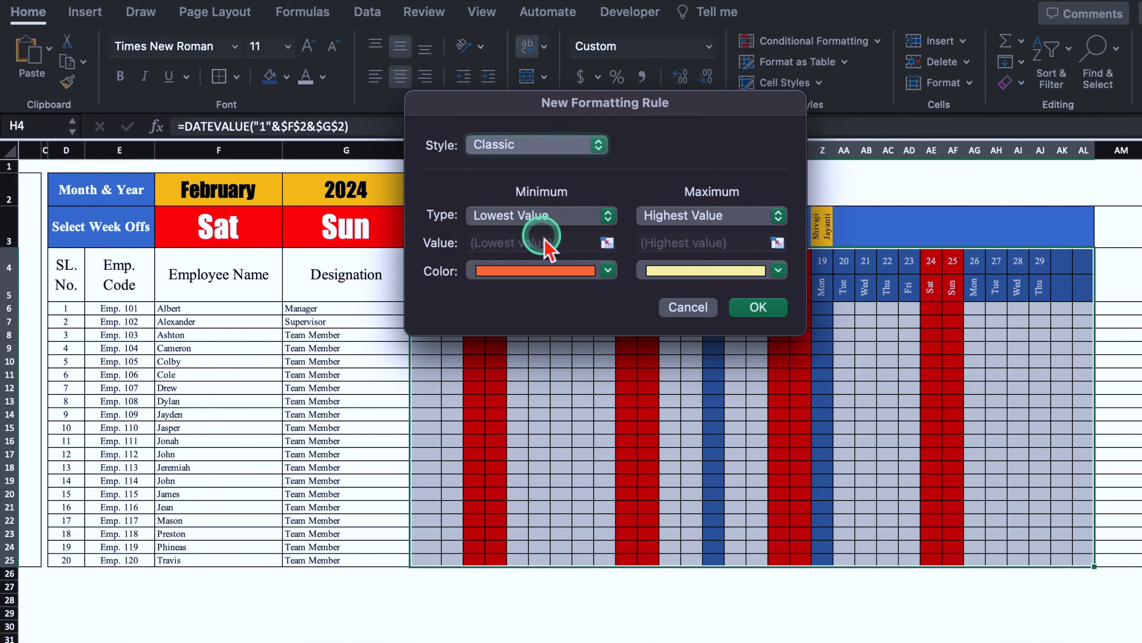
pyautogui.click(680, 198)
pyautogui.click(759, 262)
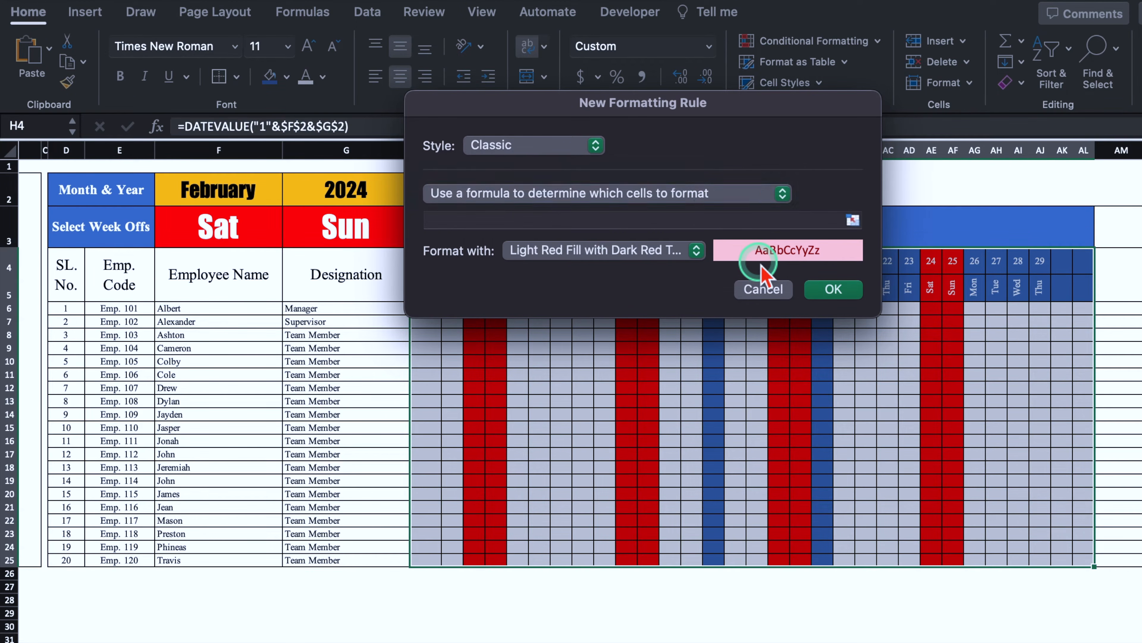
# Step: Enter =H$4="" as the rule's formula so it matches the columns without a date in row 4
pyautogui.moveTo(671, 103); pyautogui.dragTo(677, 329)
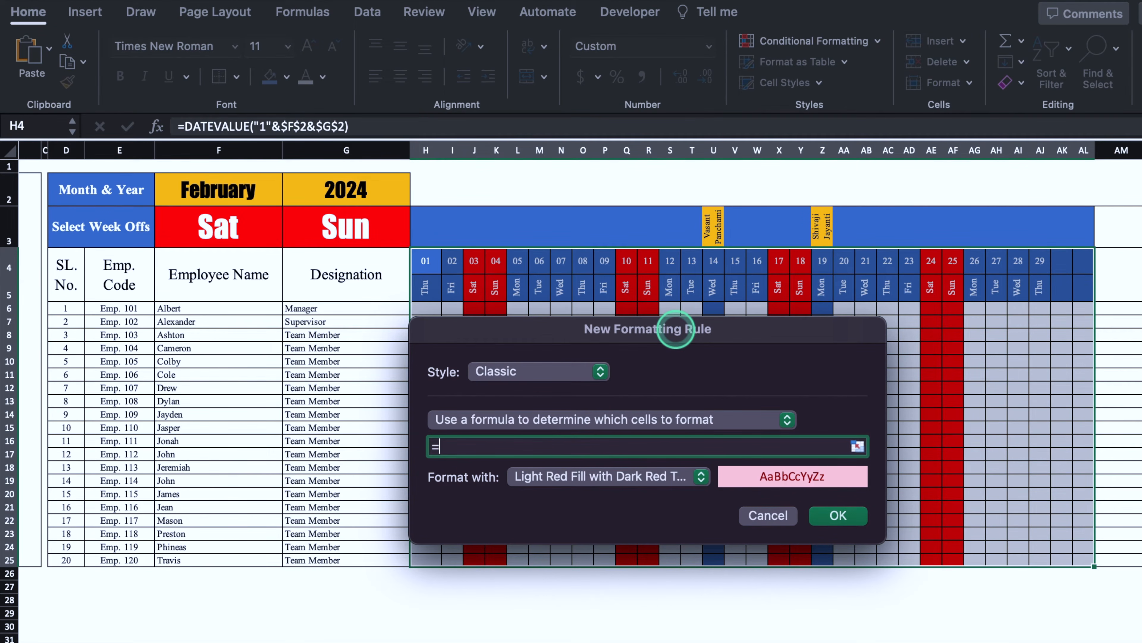
pyautogui.click(429, 263)
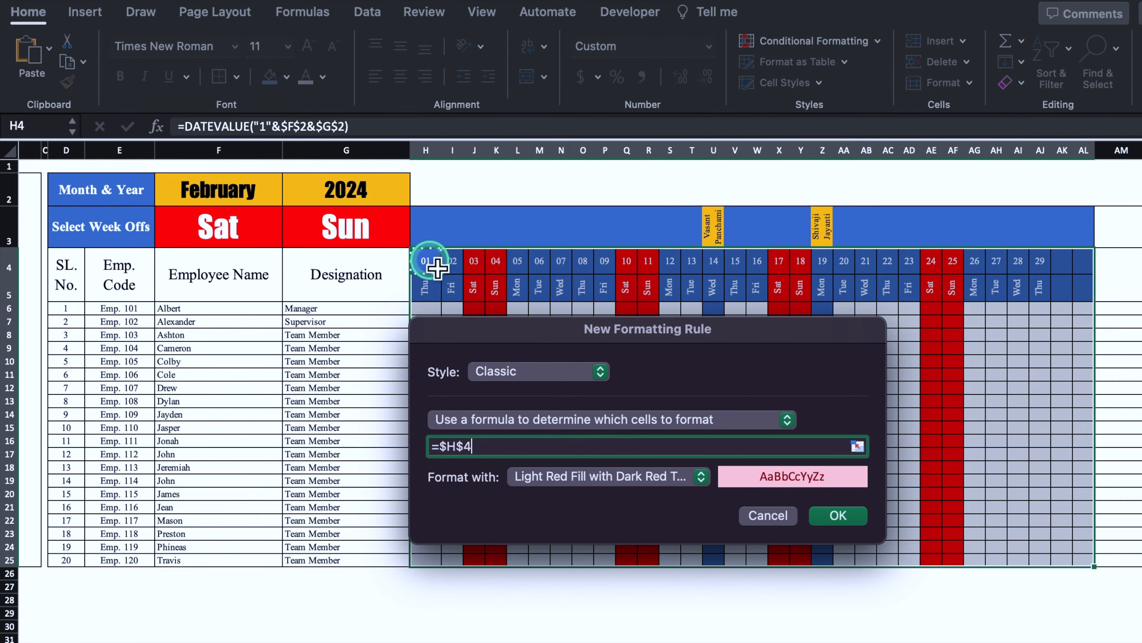
pyautogui.click(449, 447)
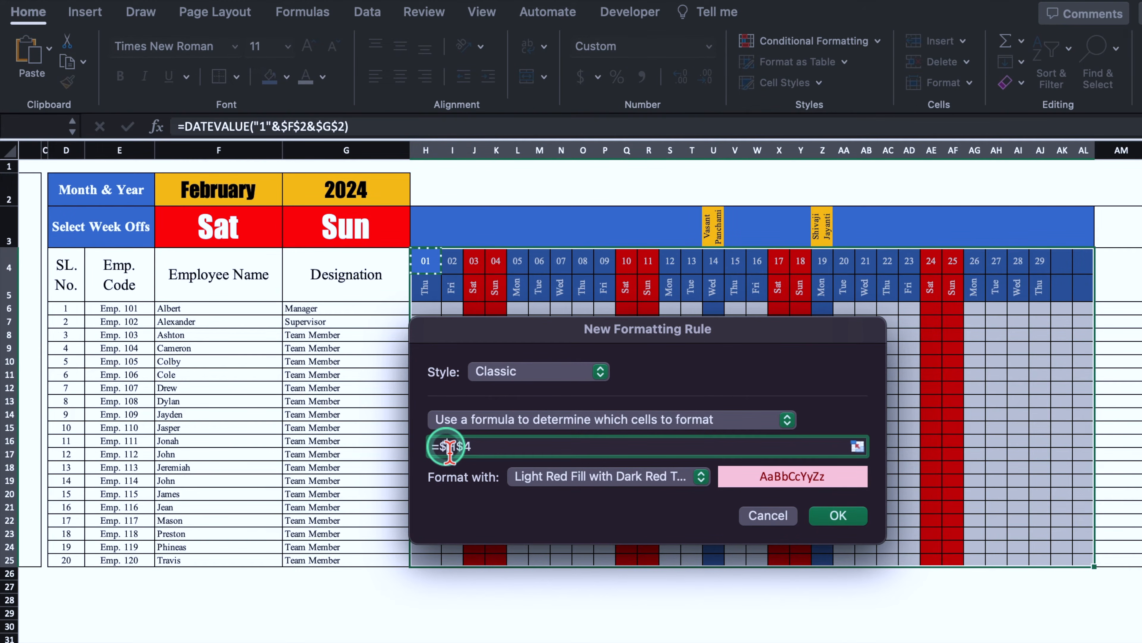
pyautogui.click(492, 446)
pyautogui.click(587, 455)
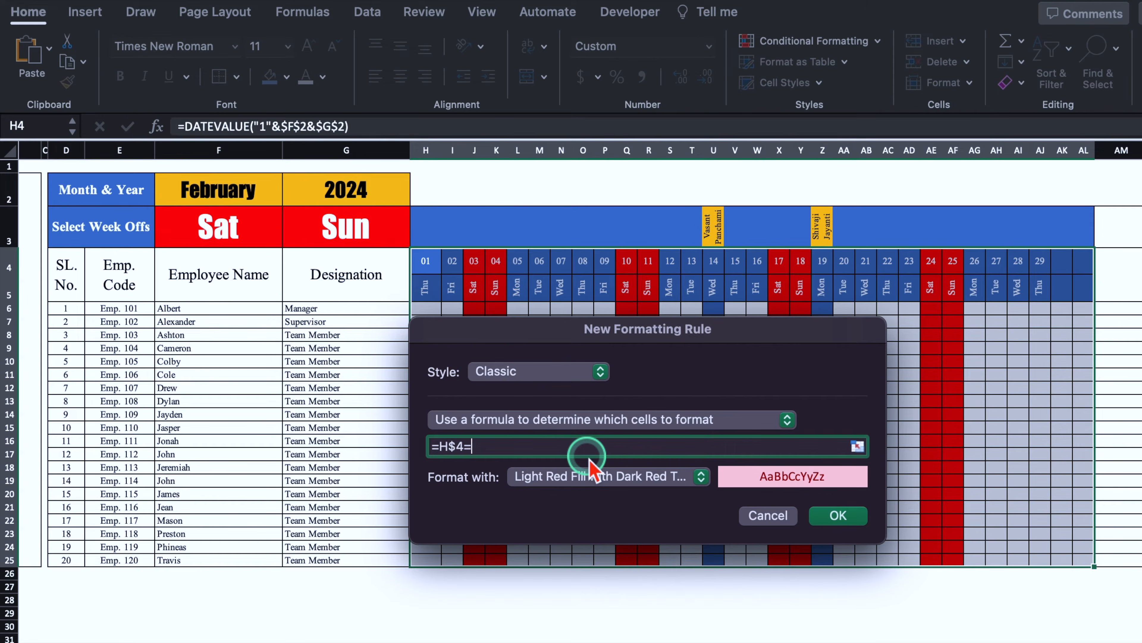
pyautogui.moveTo(764, 338); pyautogui.dragTo(742, 194)
pyautogui.moveTo(755, 191); pyautogui.dragTo(753, 126)
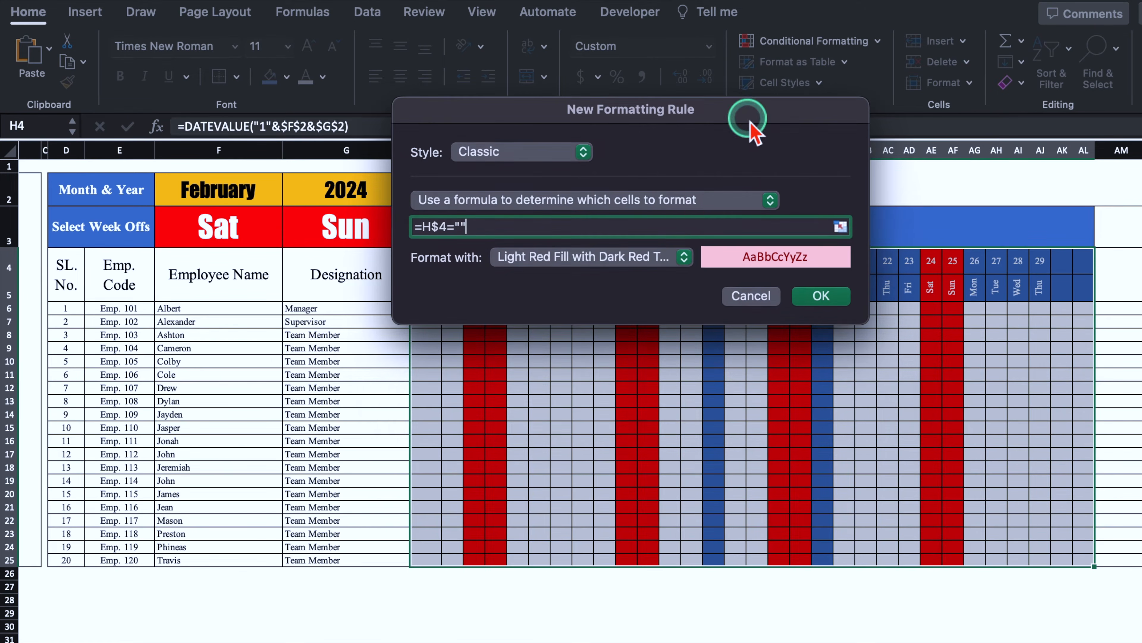
# Step: Give the blank-date rule a custom format with a red background fill and apply it
pyautogui.click(683, 258)
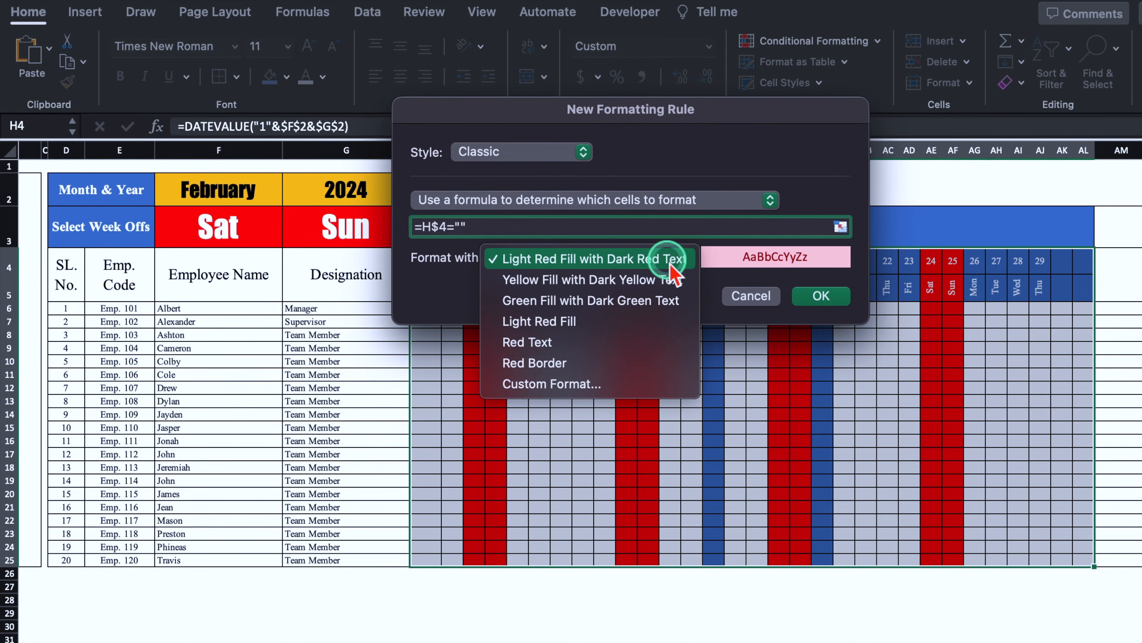
pyautogui.click(607, 385)
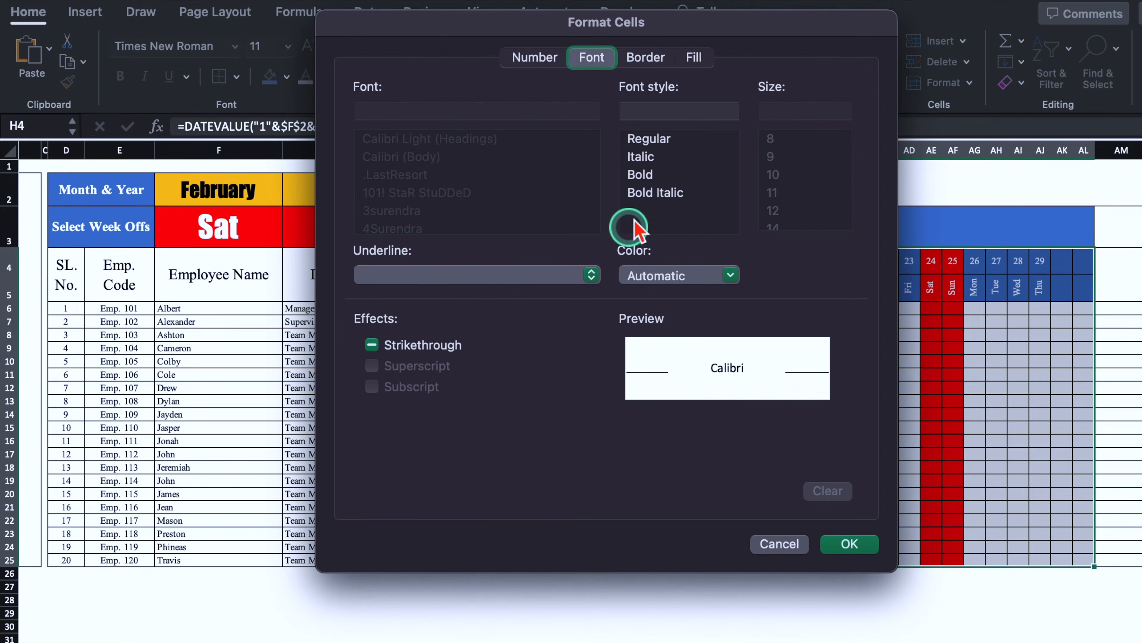
pyautogui.click(693, 57)
pyautogui.click(551, 128)
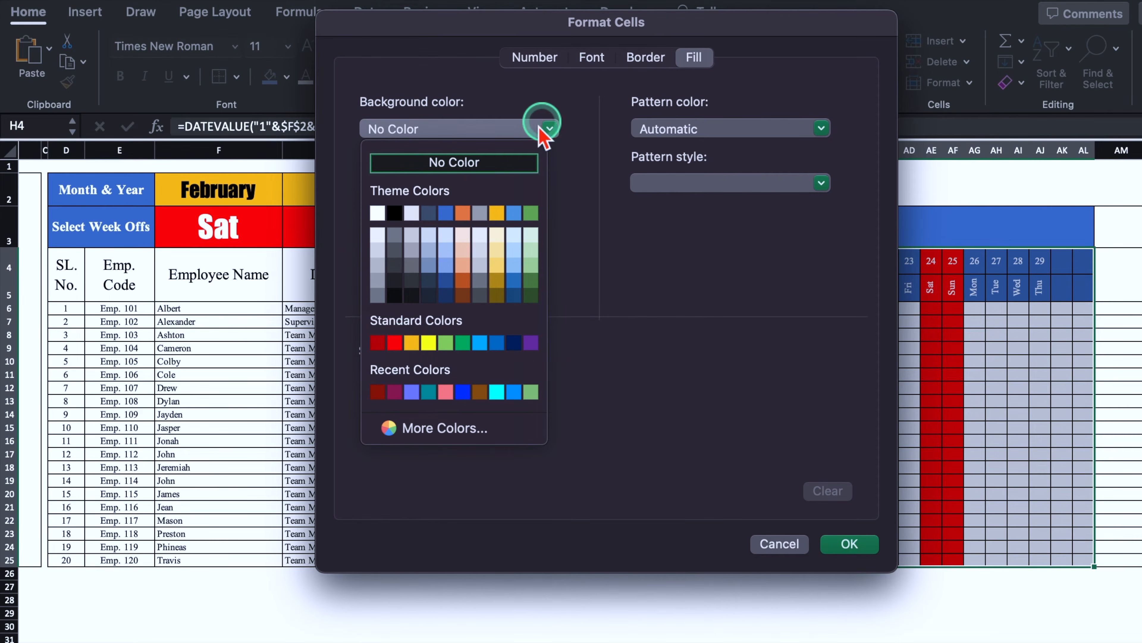
pyautogui.click(702, 487)
pyautogui.click(851, 544)
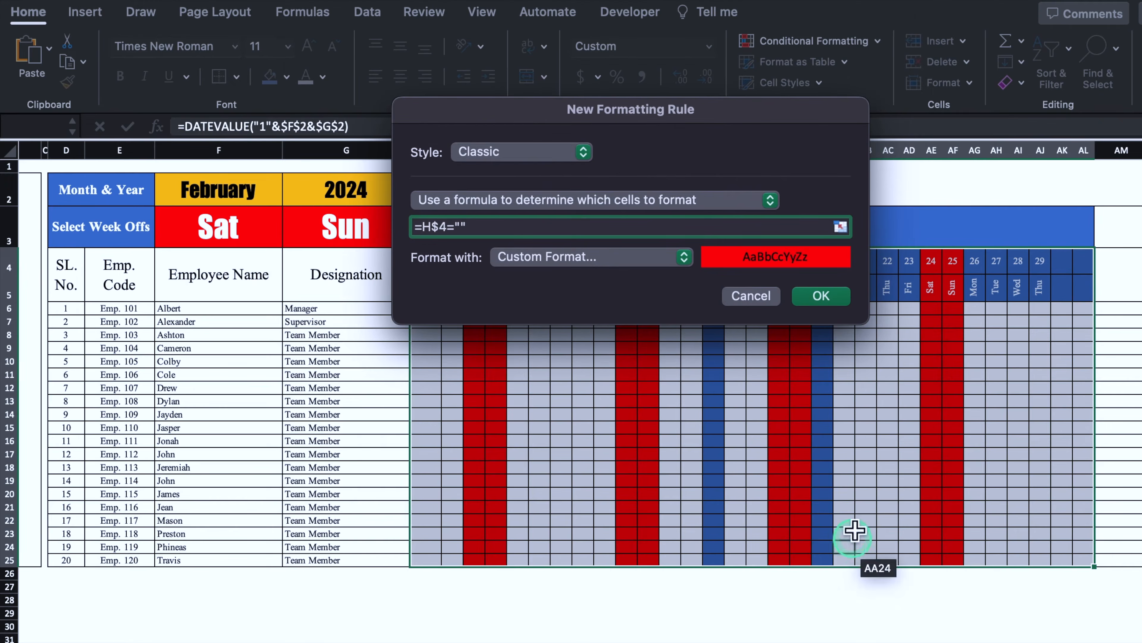
pyautogui.click(821, 296)
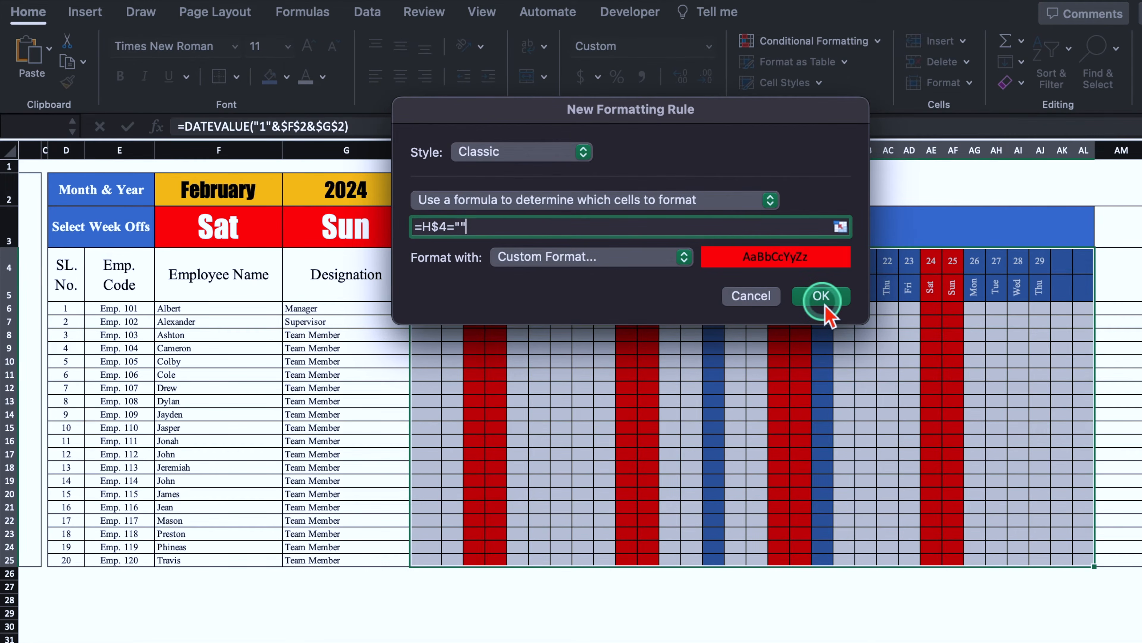
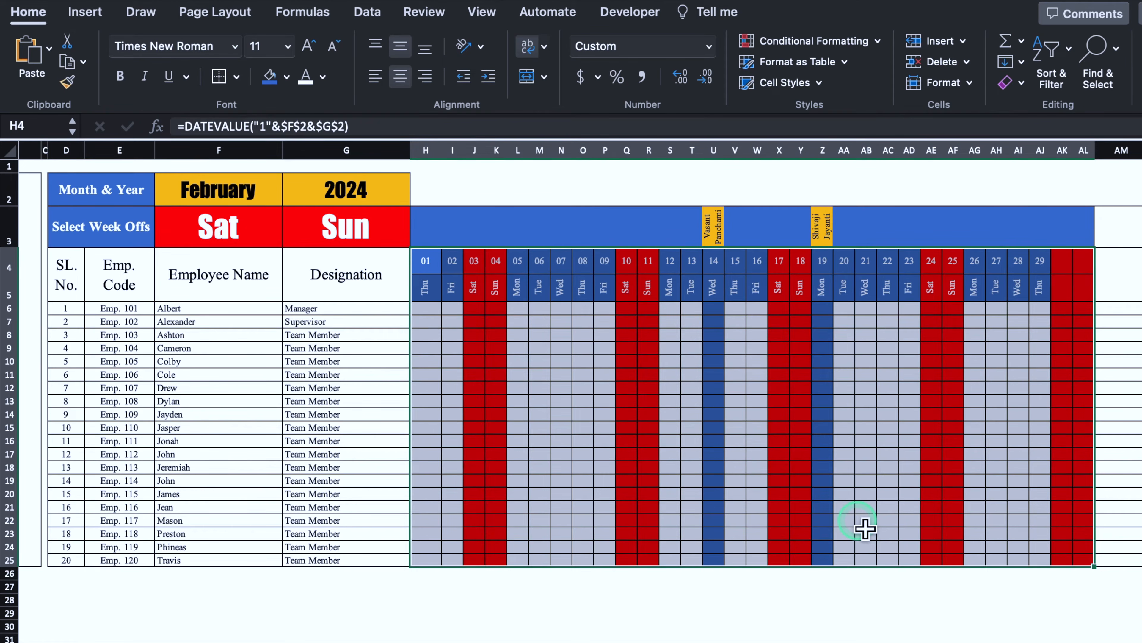
# Step: Set the month in F2 to January
pyautogui.click(227, 192)
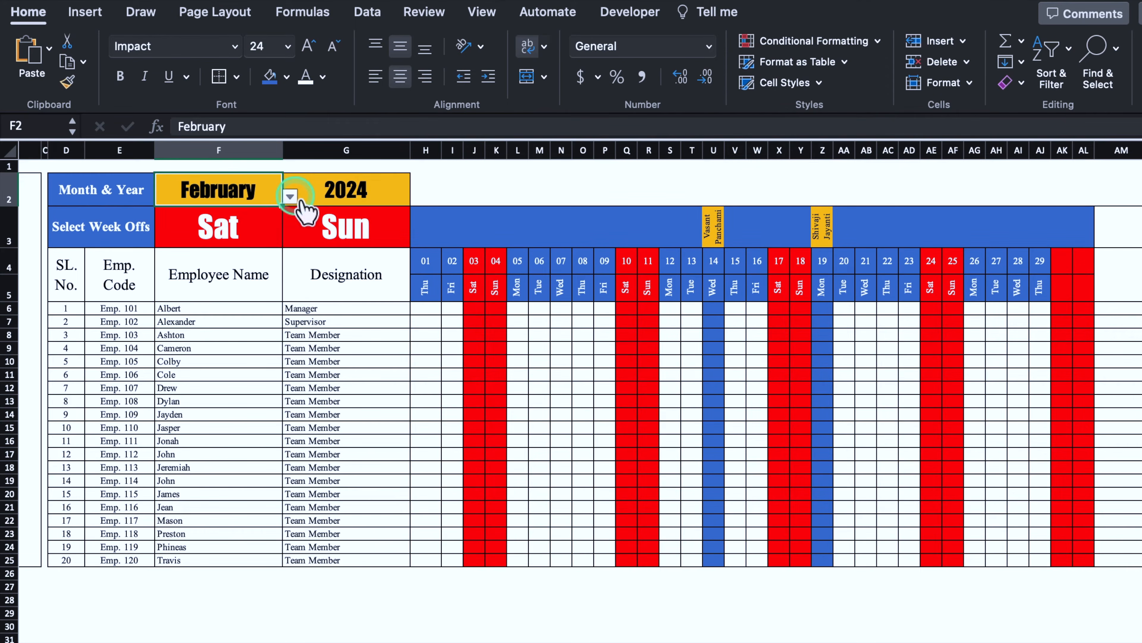
pyautogui.click(290, 196)
pyautogui.click(210, 217)
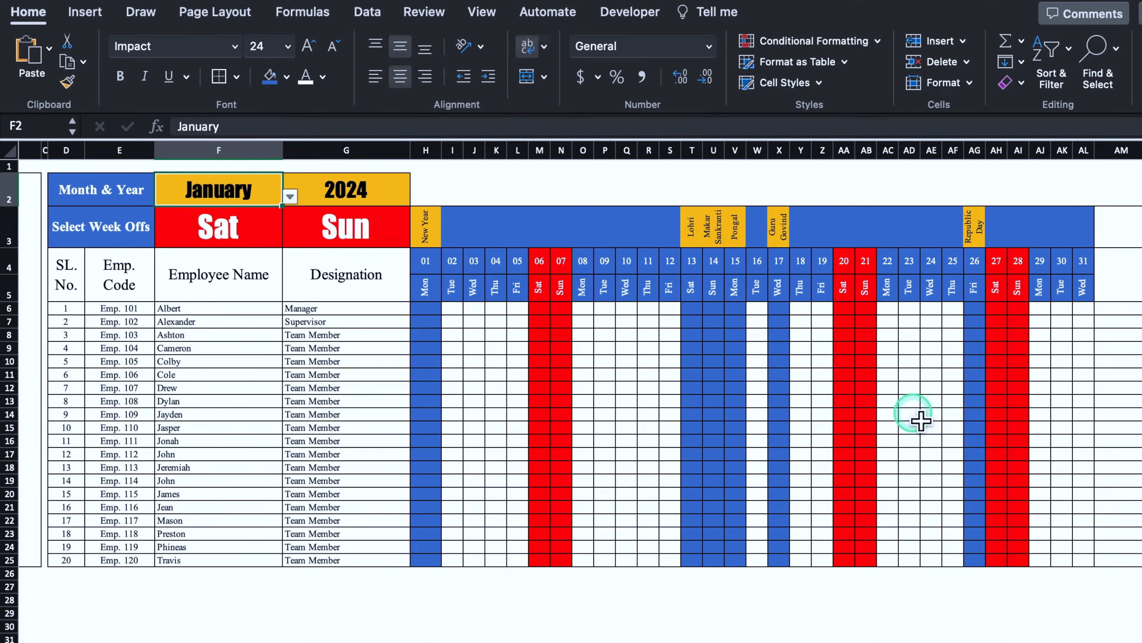
# Step: Start a data validation rule for the attendance cells H6:AL25 and open the choice of allowed value types
pyautogui.moveTo(427, 310); pyautogui.dragTo(1089, 563)
pyautogui.click(367, 13)
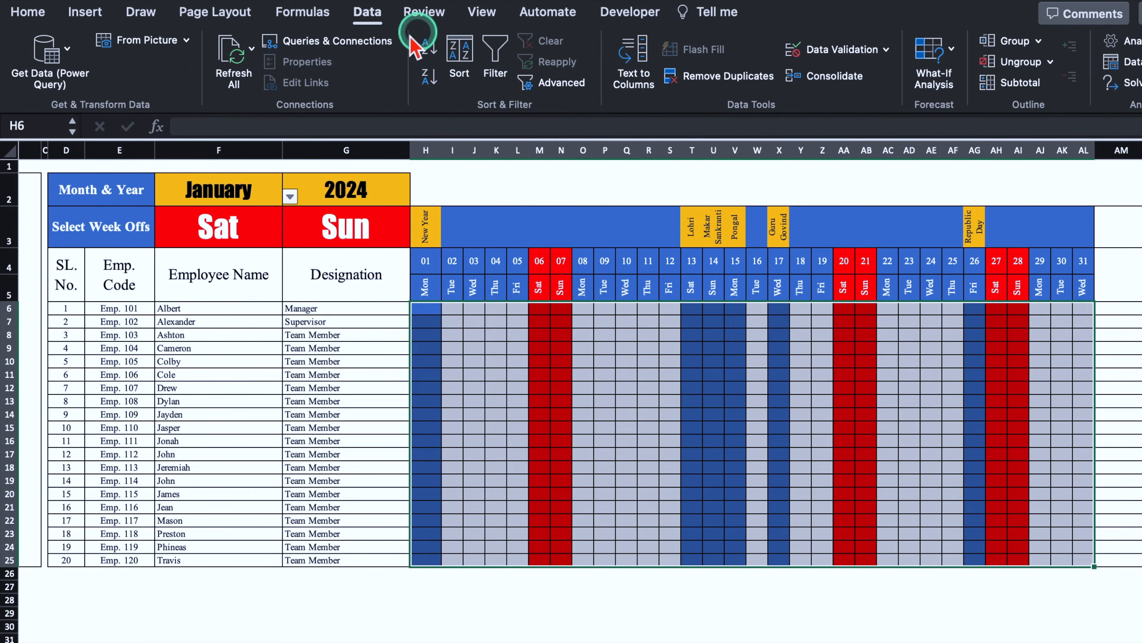
pyautogui.click(855, 50)
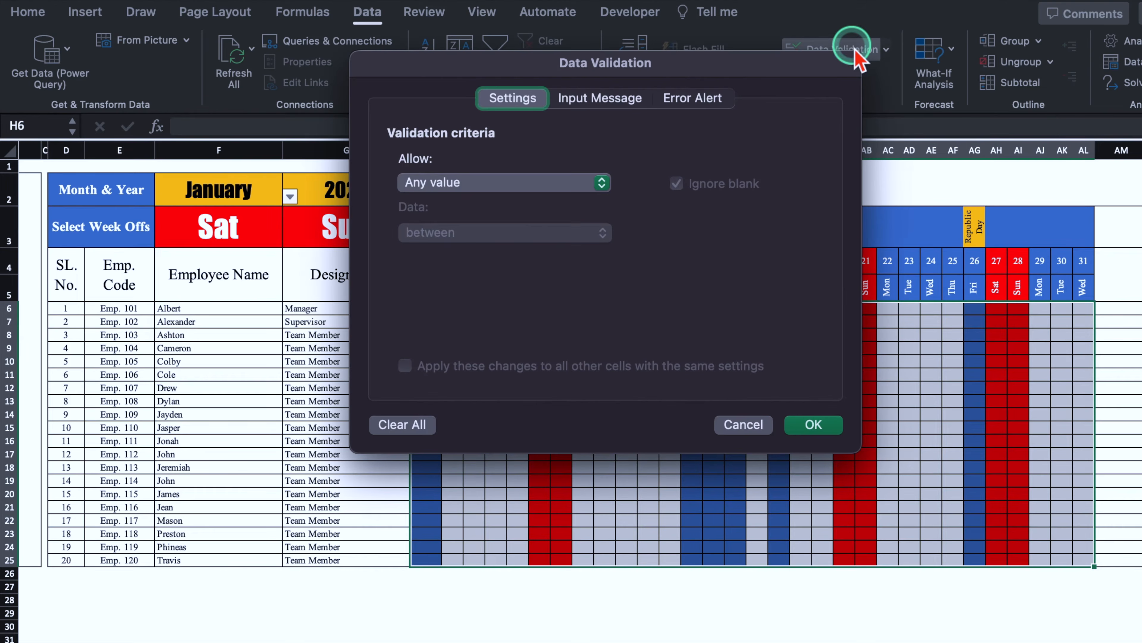
pyautogui.click(602, 183)
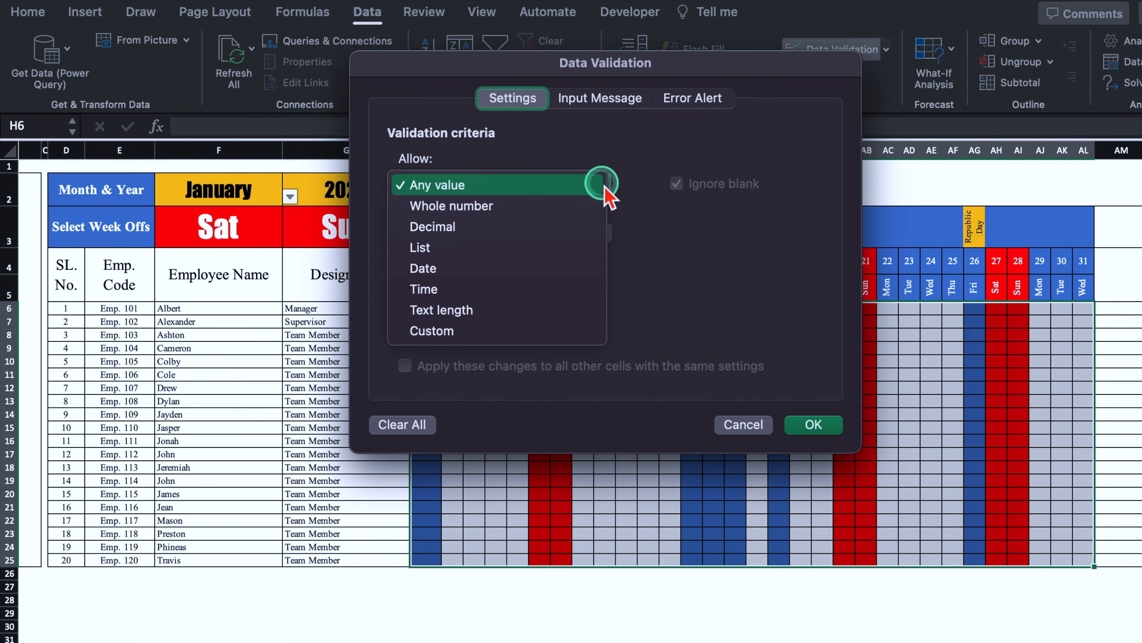
# Step: Set the grid's validation to Custom and start its formula with the first week-off condition =(H$5<>$F$3)
pyautogui.click(495, 333)
pyautogui.moveTo(605, 68); pyautogui.dragTo(866, 131)
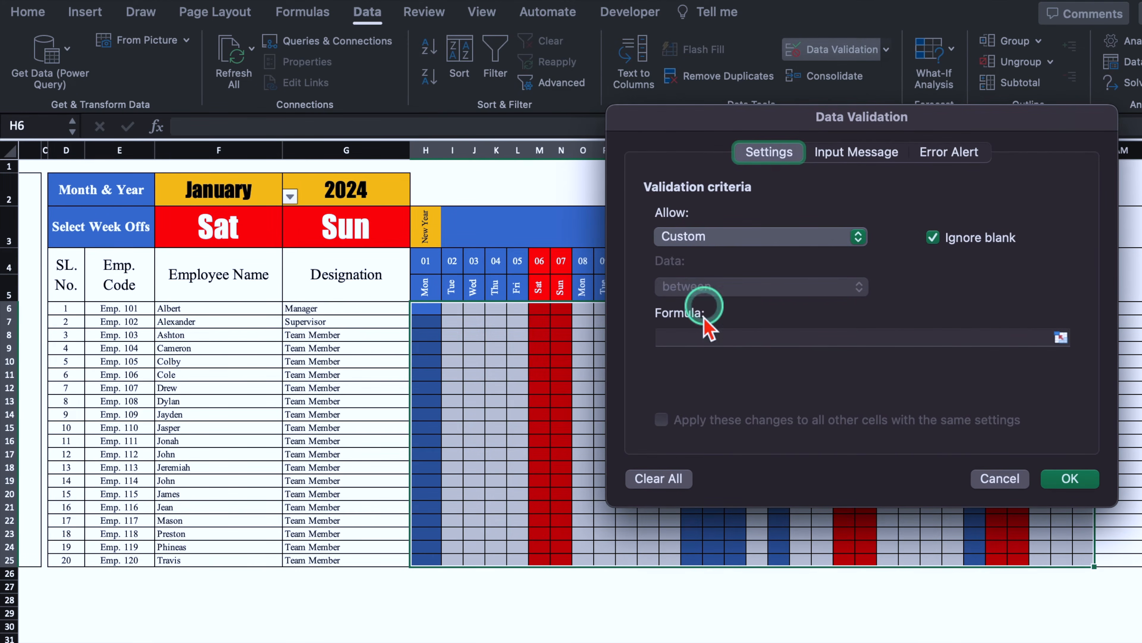
pyautogui.click(686, 349)
pyautogui.write('=(')
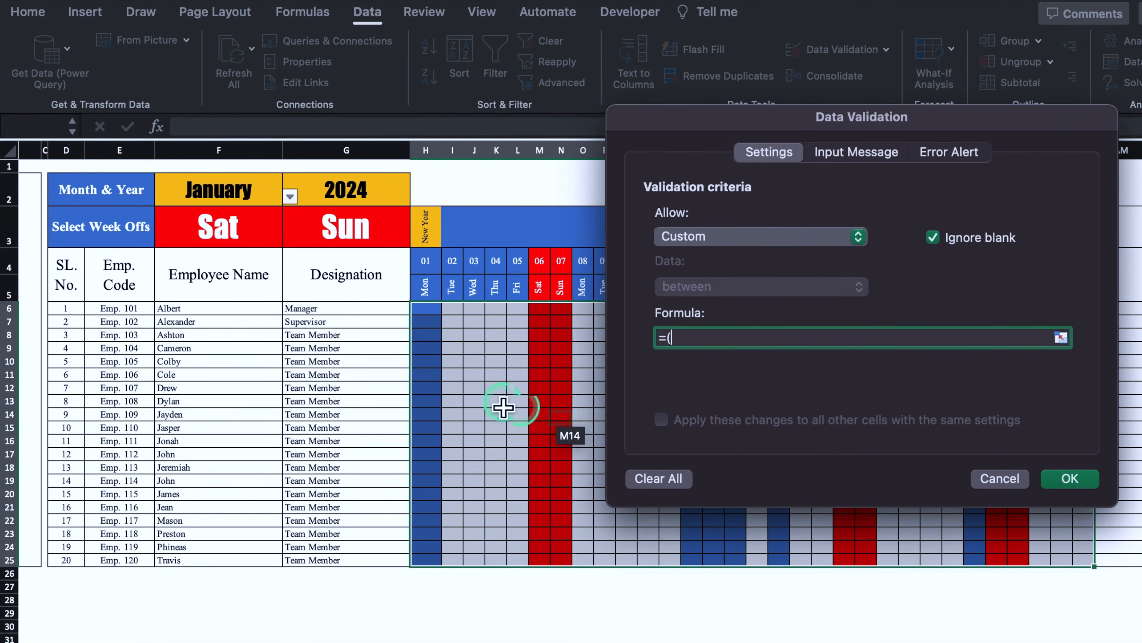
pyautogui.click(433, 296)
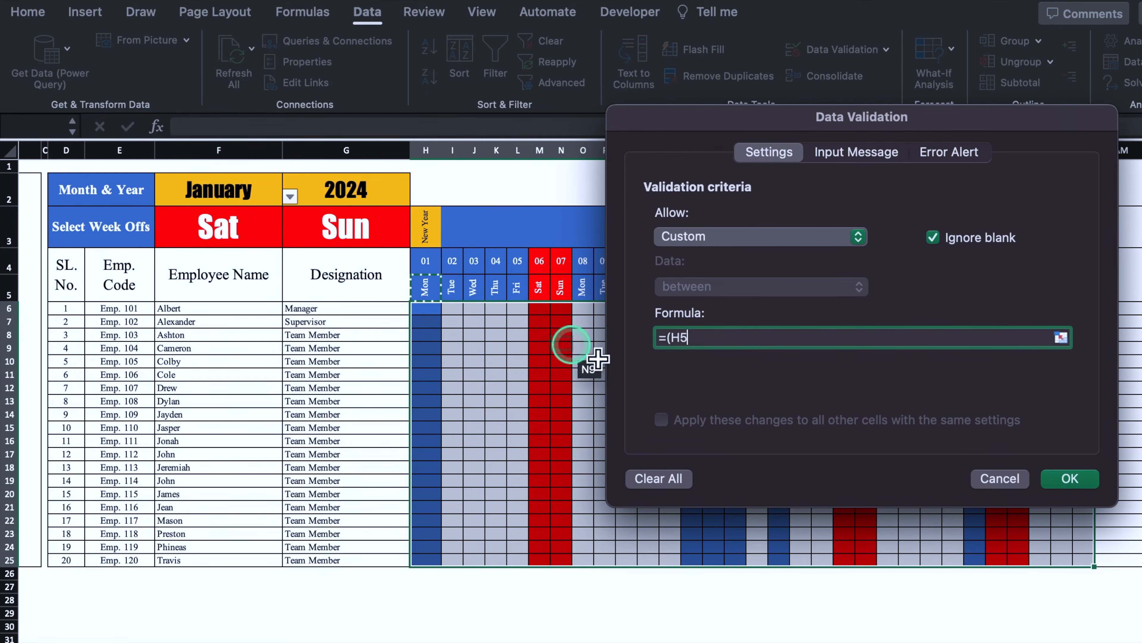
pyautogui.click(682, 340)
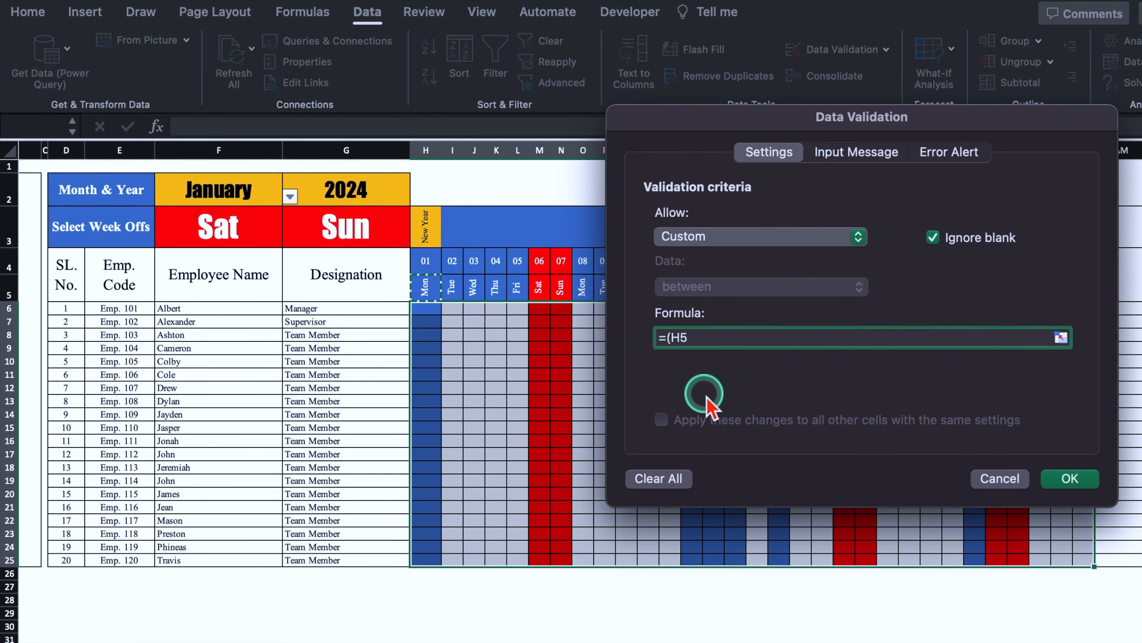
pyautogui.write('$')
pyautogui.click(736, 337)
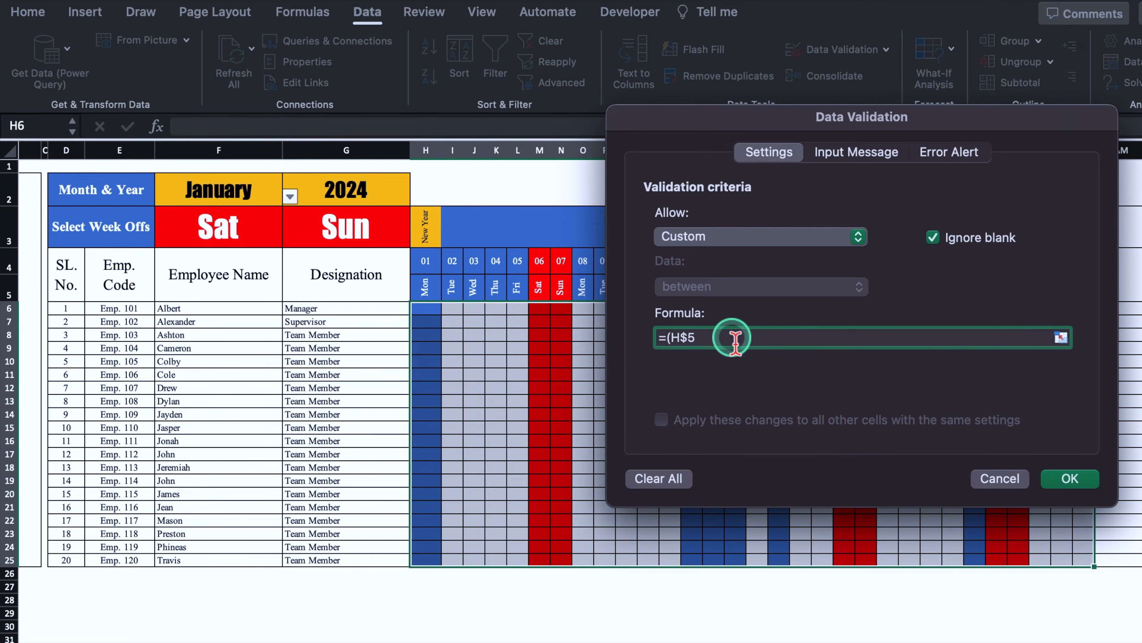
pyautogui.write('<>')
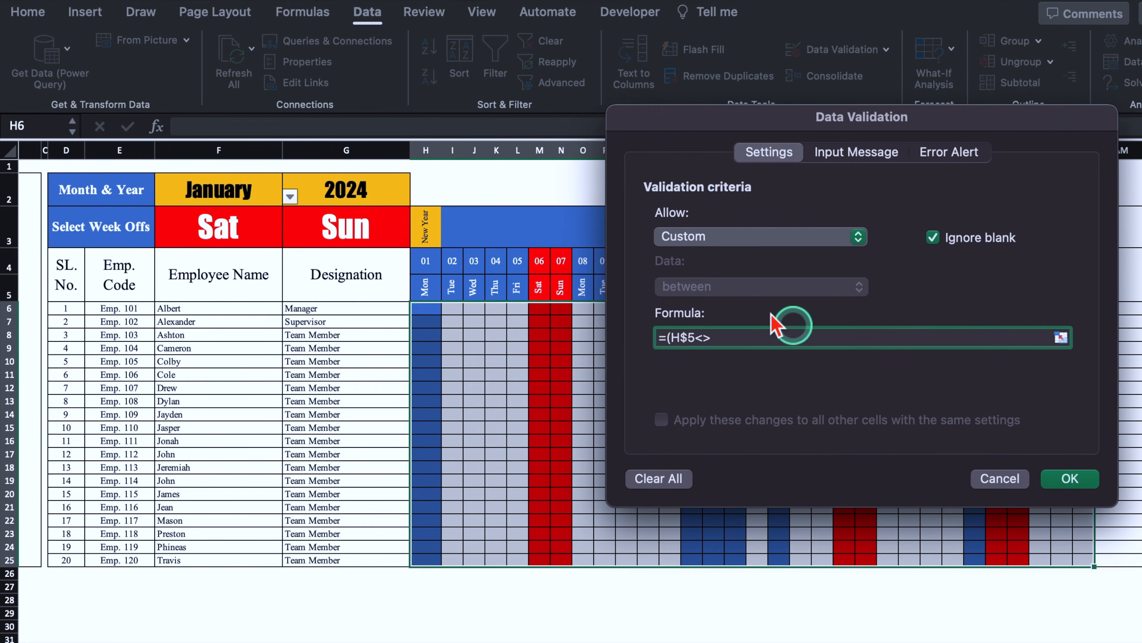
pyautogui.click(254, 230)
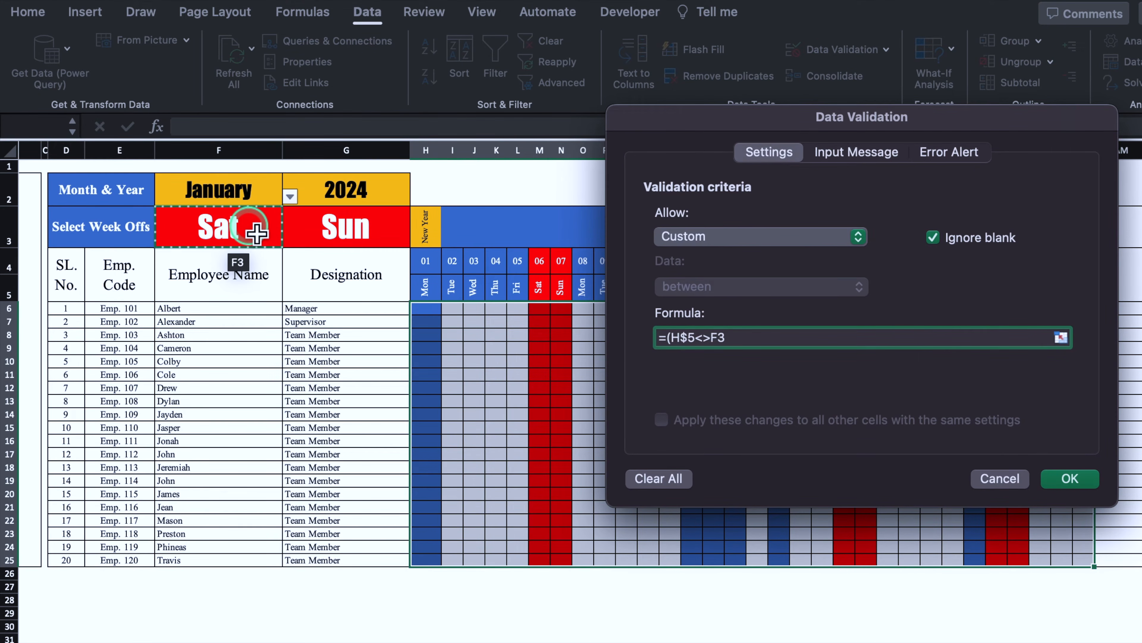
pyautogui.press('F4')
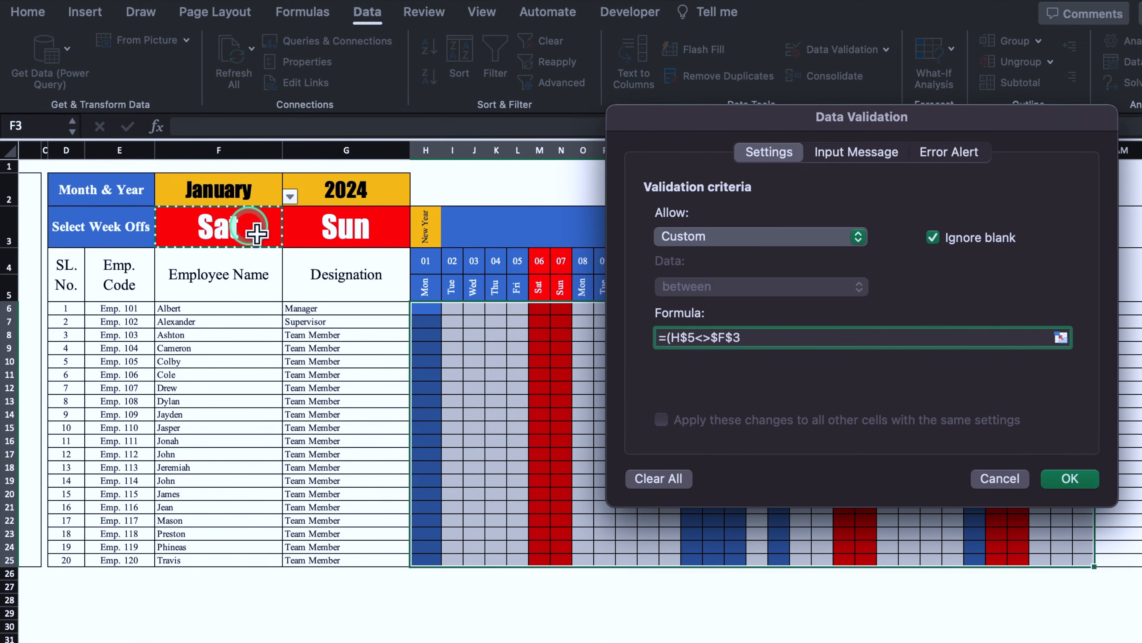
pyautogui.write(')')
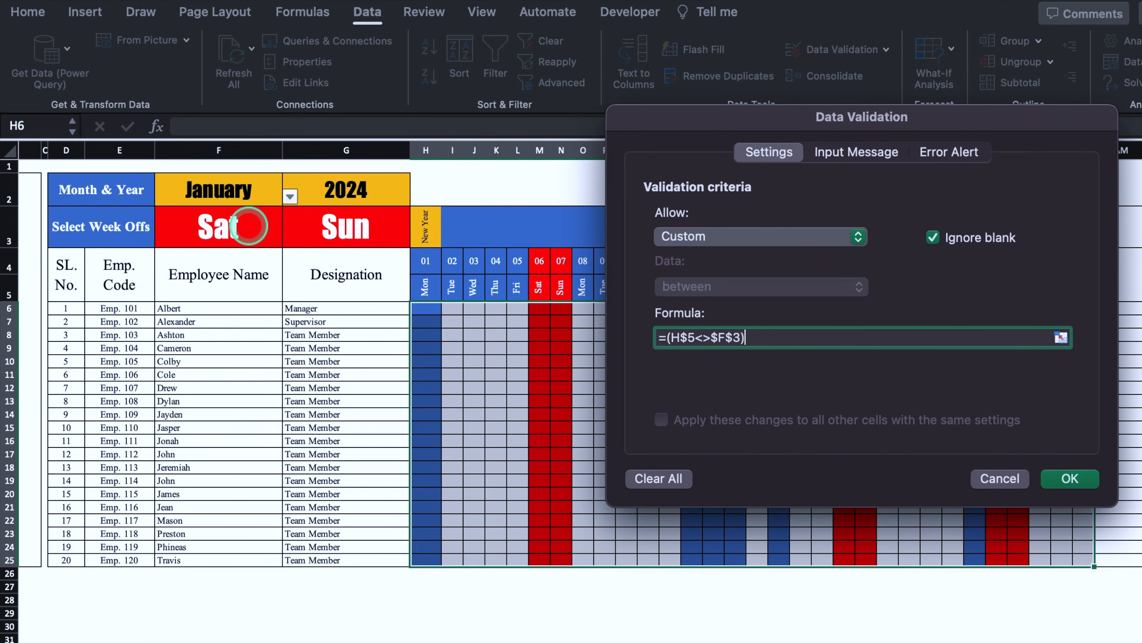
# Step: Extend the validation formula with the second week-off condition *(H$5<>$G$3)
pyautogui.write('*(')
pyautogui.click(425, 286)
pyautogui.click(764, 338)
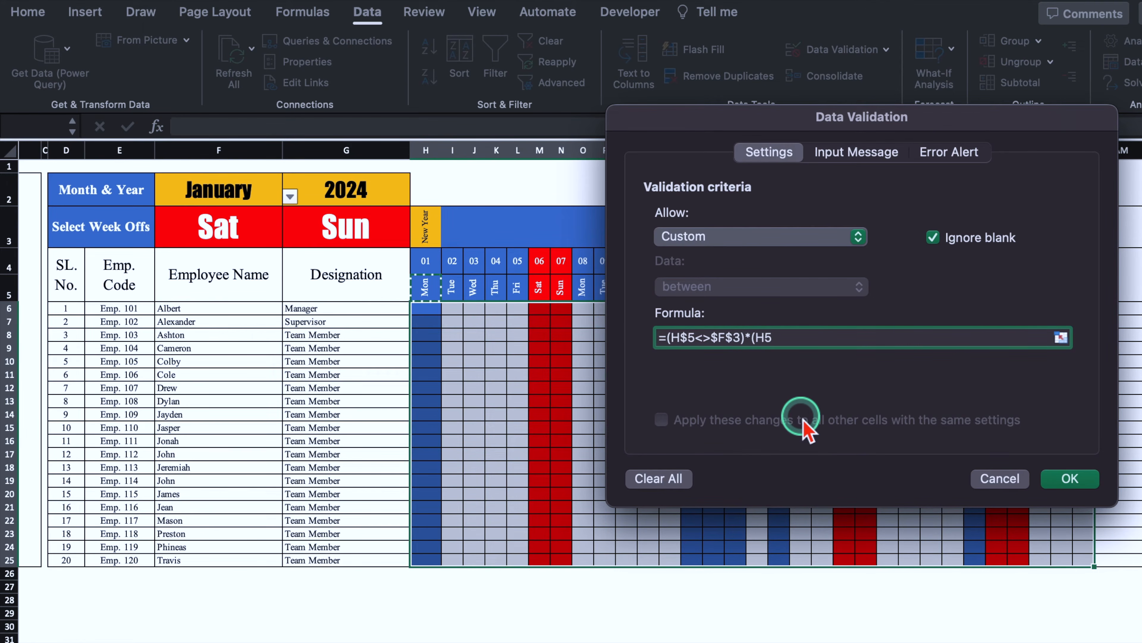
pyautogui.write('$')
pyautogui.click(817, 336)
pyautogui.write('<>')
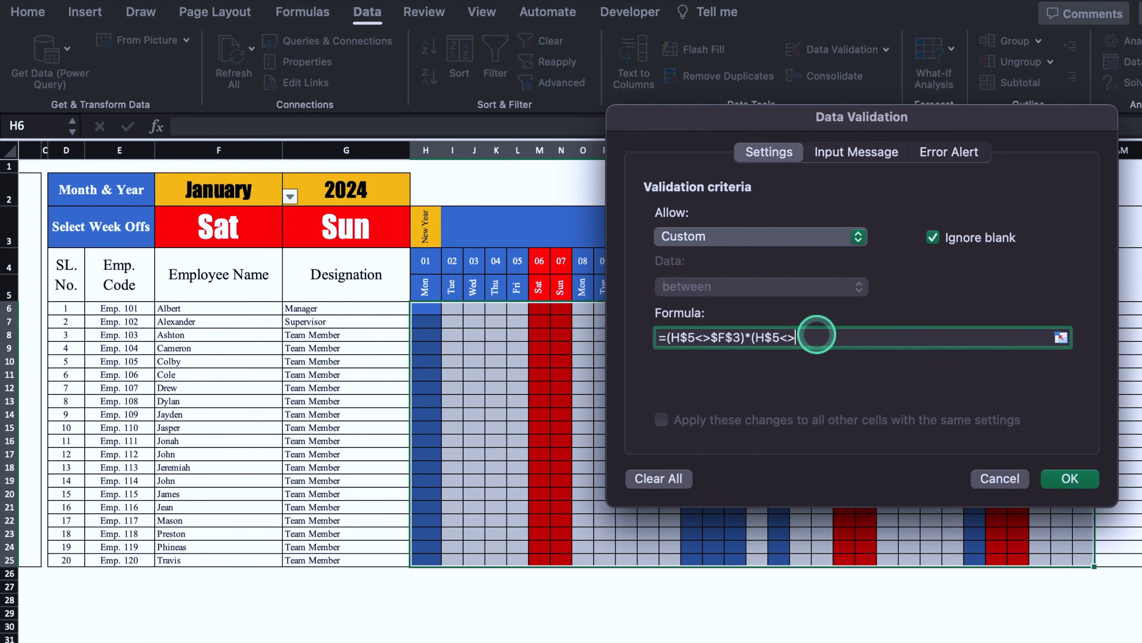
pyautogui.click(364, 225)
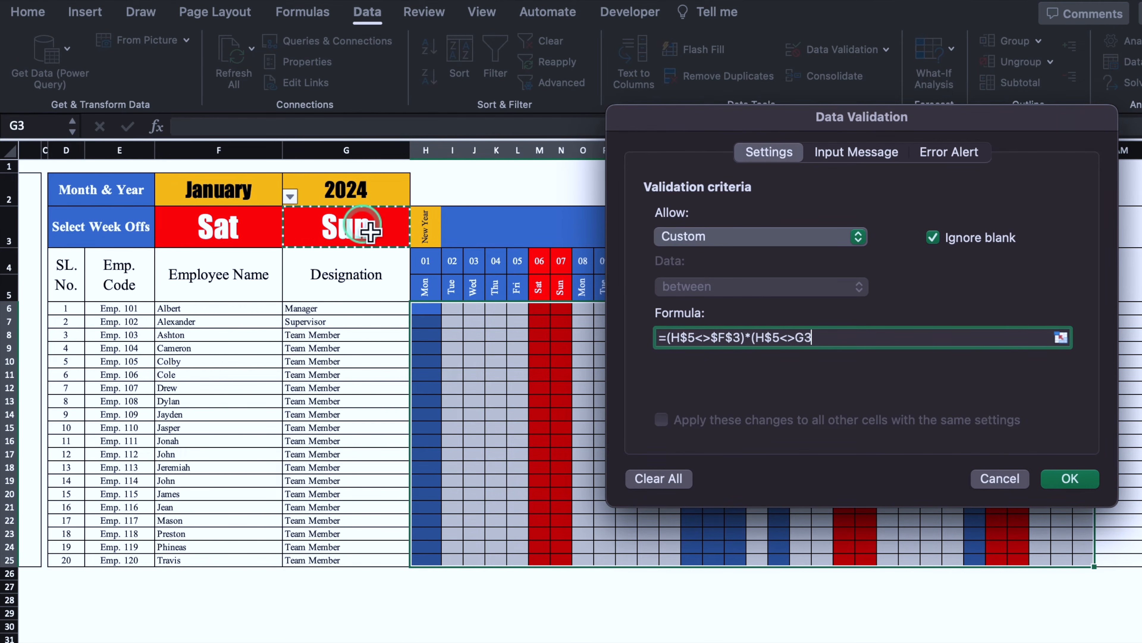
pyautogui.press('F4')
pyautogui.write(')')
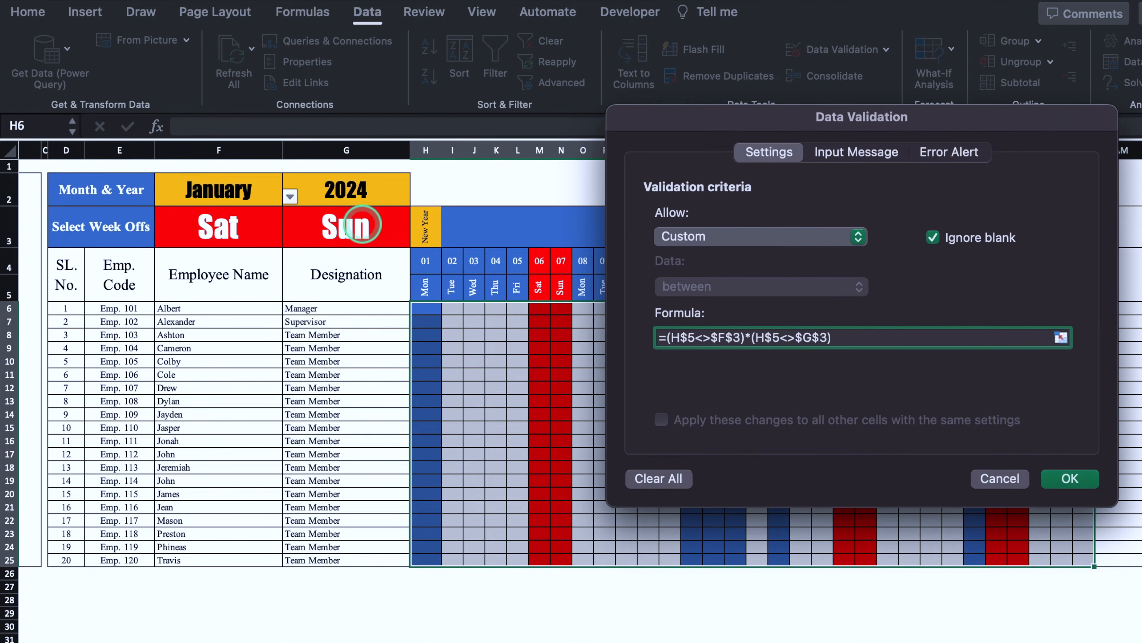
# Step: Add the non-blank weekday condition *(H$5<>"") to the validation formula, followed by *( for another condition
pyautogui.write('*')
pyautogui.click(427, 288)
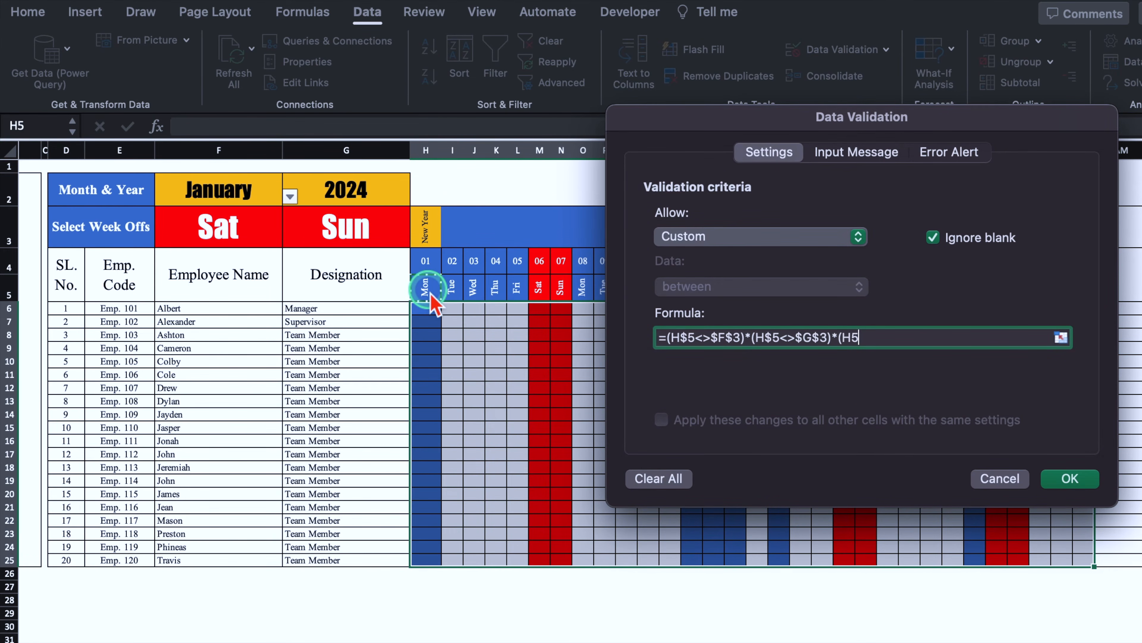
pyautogui.click(852, 337)
pyautogui.write('$5')
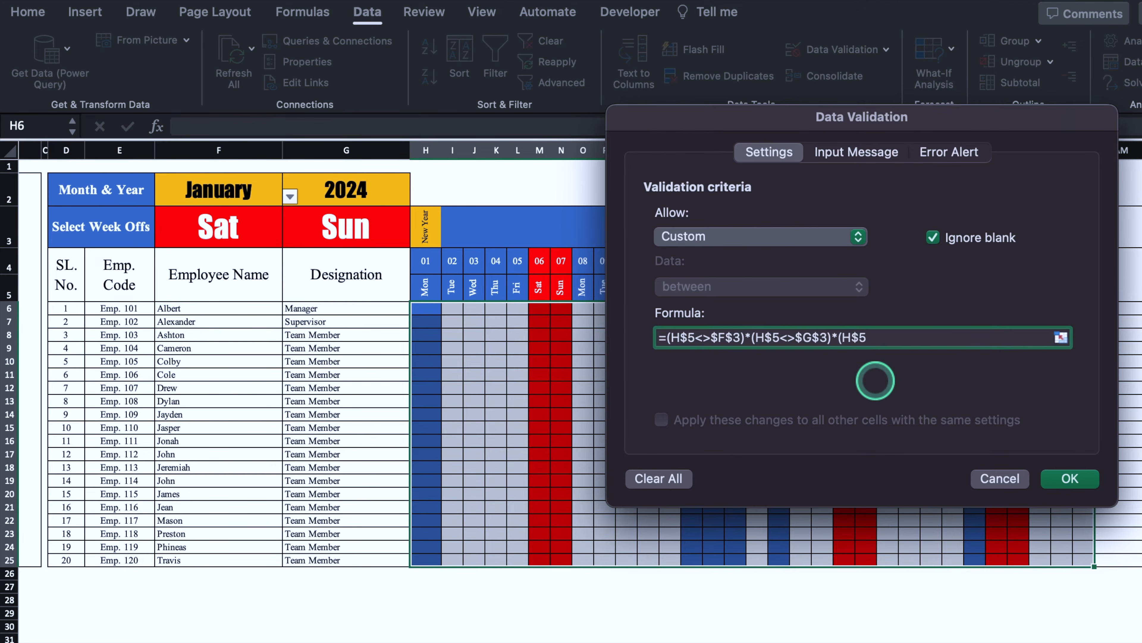
pyautogui.click(905, 338)
pyautogui.write('<')
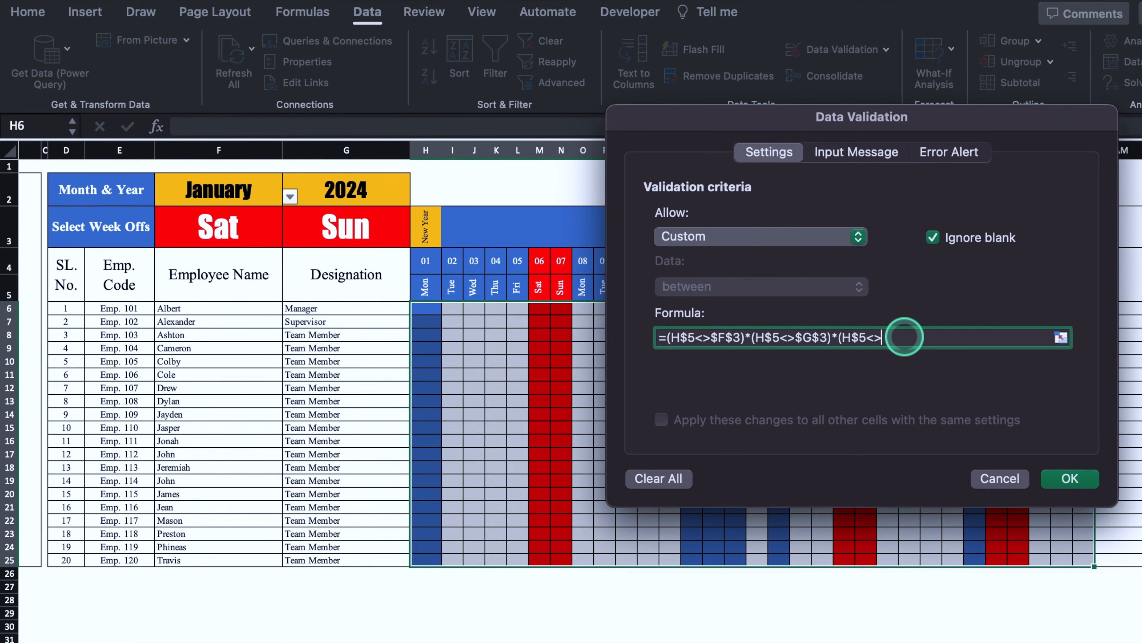
pyautogui.write('>')
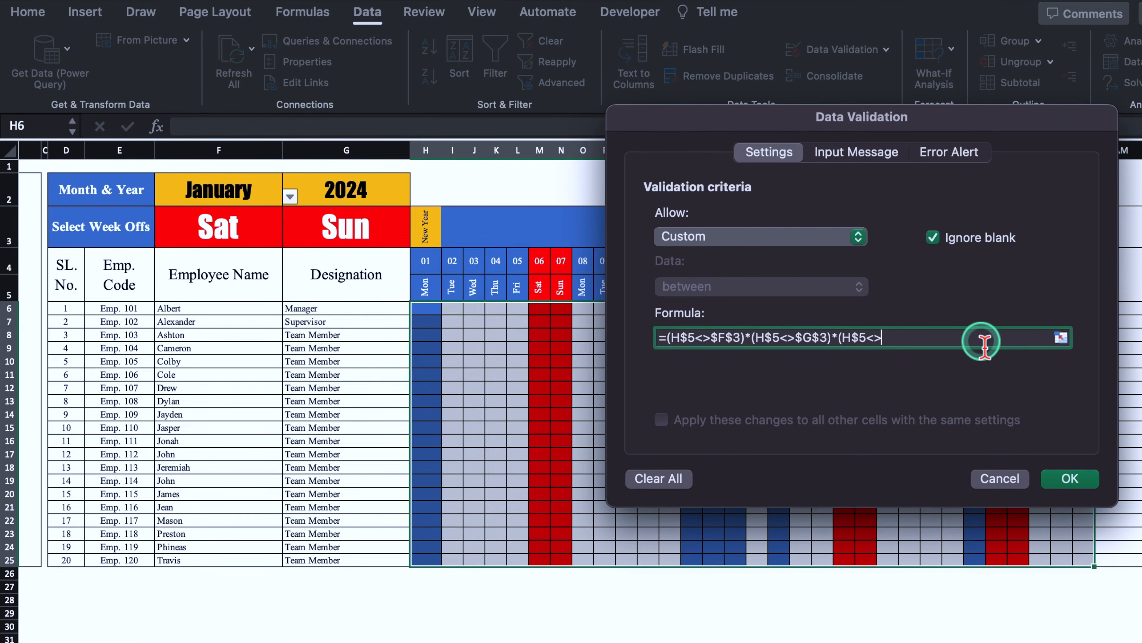
pyautogui.write('"")*(')
# Step: Complete the validation formula with the no-holiday condition H$3="" in the last parentheses and apply the rule
pyautogui.click(434, 225)
pyautogui.click(917, 337)
pyautogui.write('$')
pyautogui.click(985, 341)
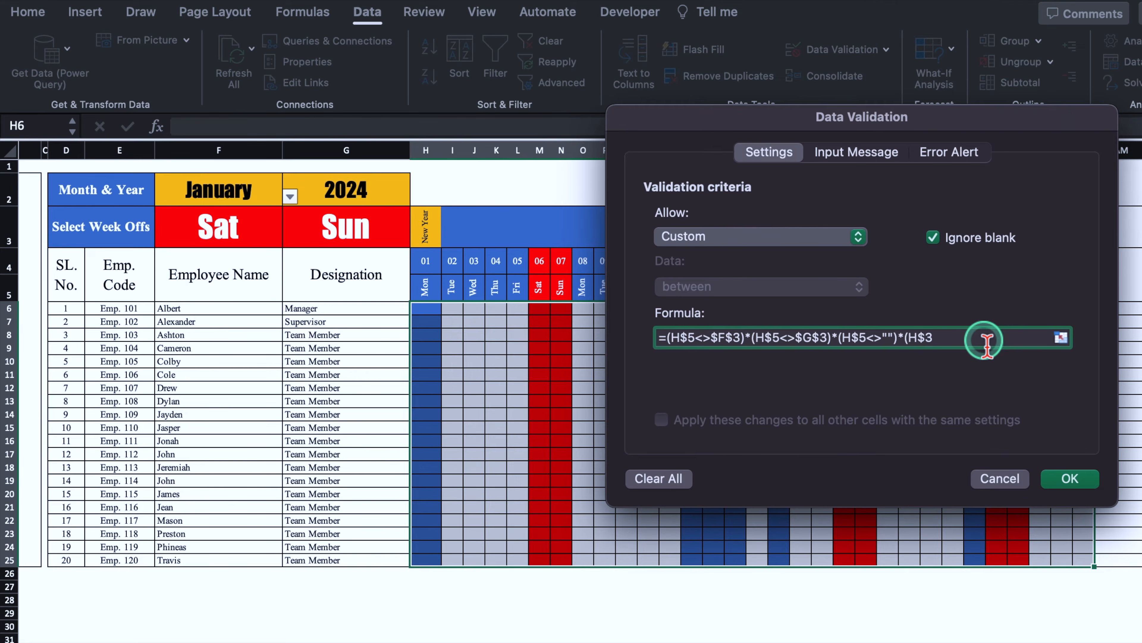
pyautogui.write('="")')
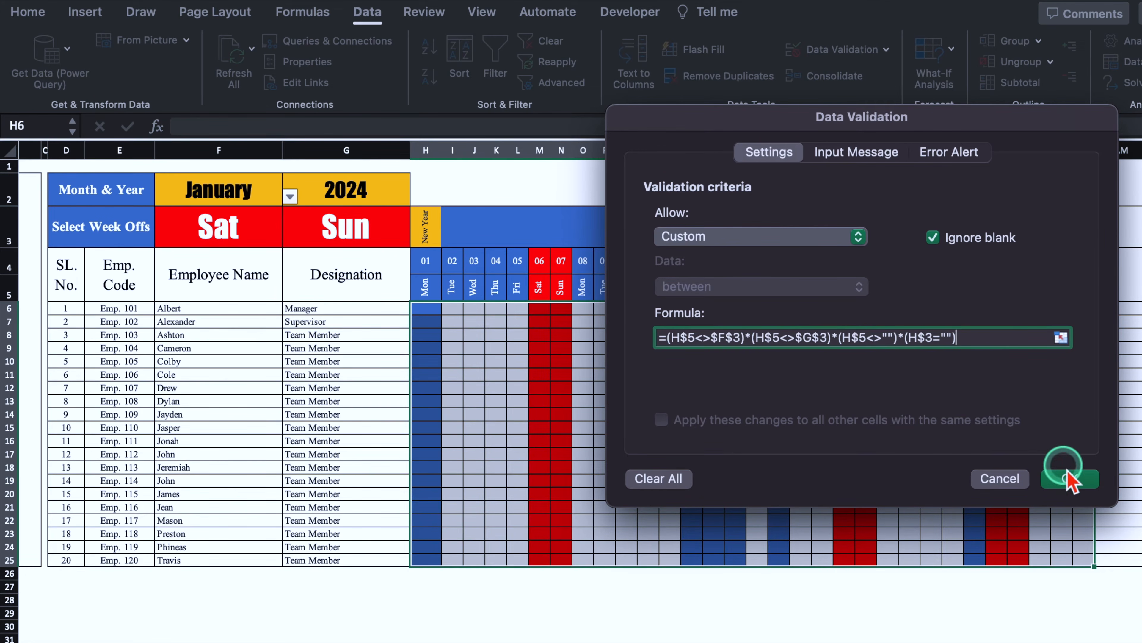
pyautogui.click(1070, 478)
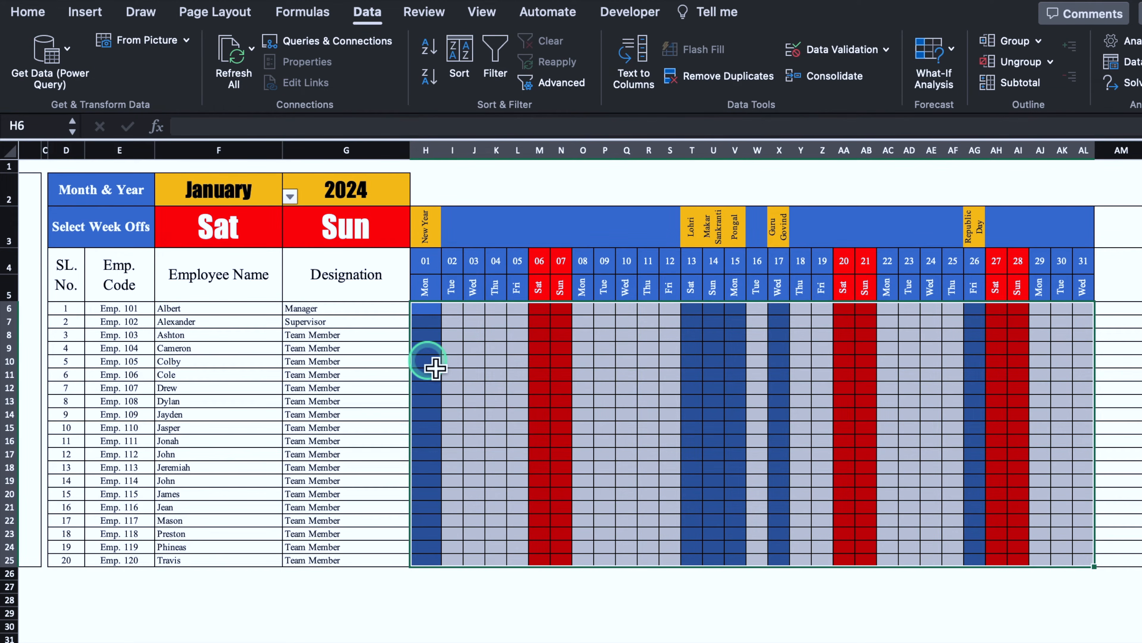
# Step: Try to enter p in cell H6 under the New Year holiday, and cancel the entry
pyautogui.click(426, 309)
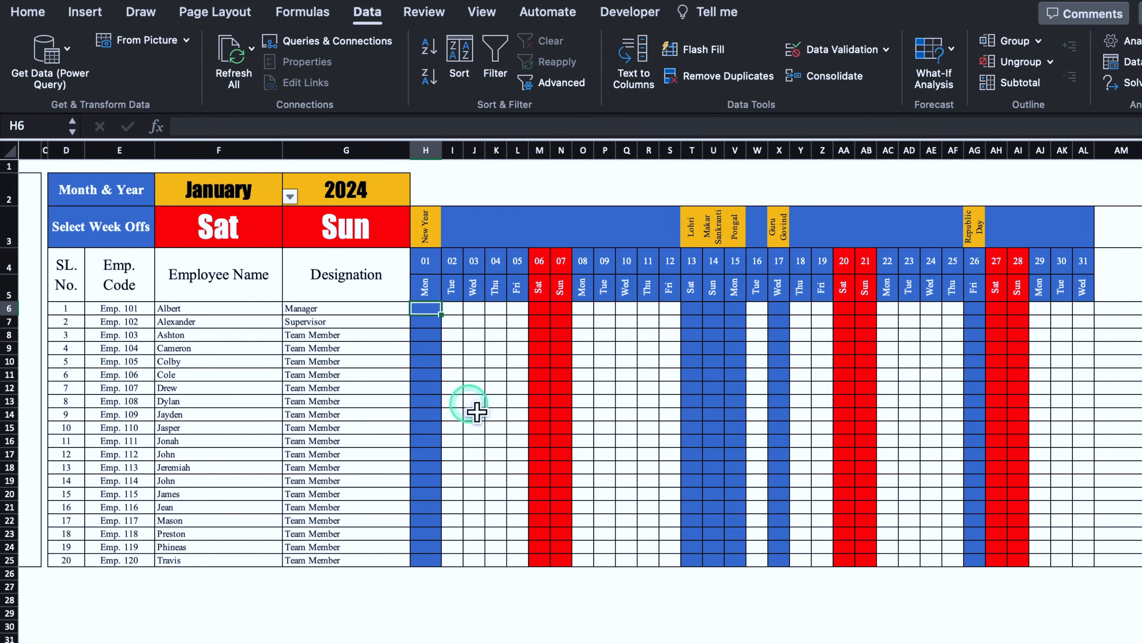
pyautogui.write('p')
pyautogui.press('Return')
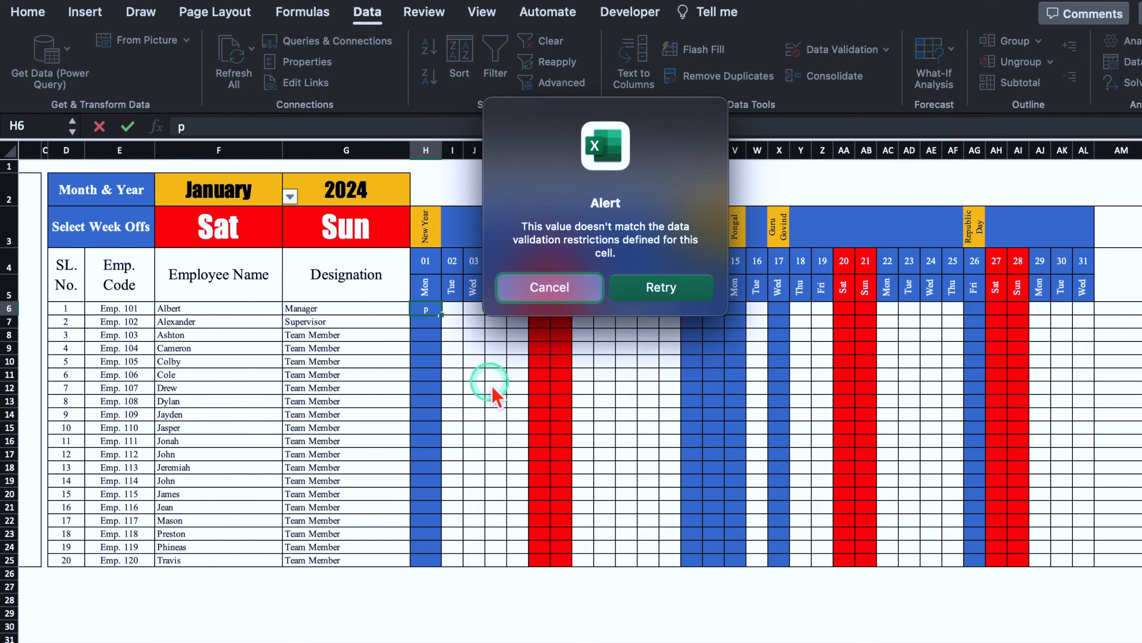
pyautogui.click(546, 288)
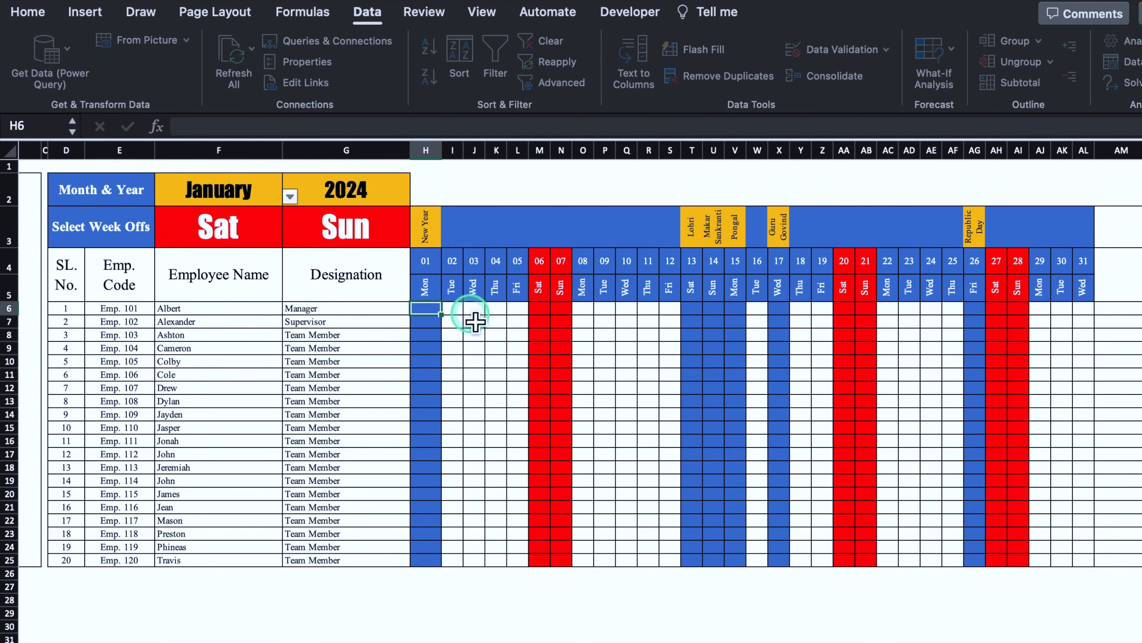
# Step: Enter p in the working-day cells I6 and J12 to test the validation
pyautogui.click(455, 308)
pyautogui.write('p')
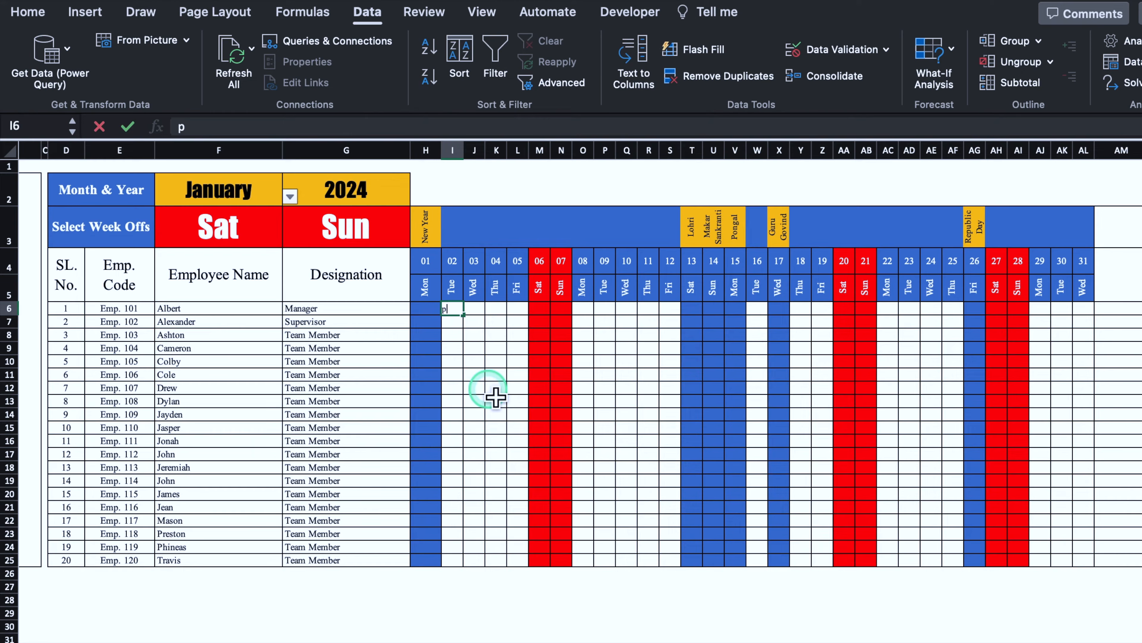
pyautogui.press('Tab')
pyautogui.click(483, 388)
pyautogui.write('p')
pyautogui.click(537, 480)
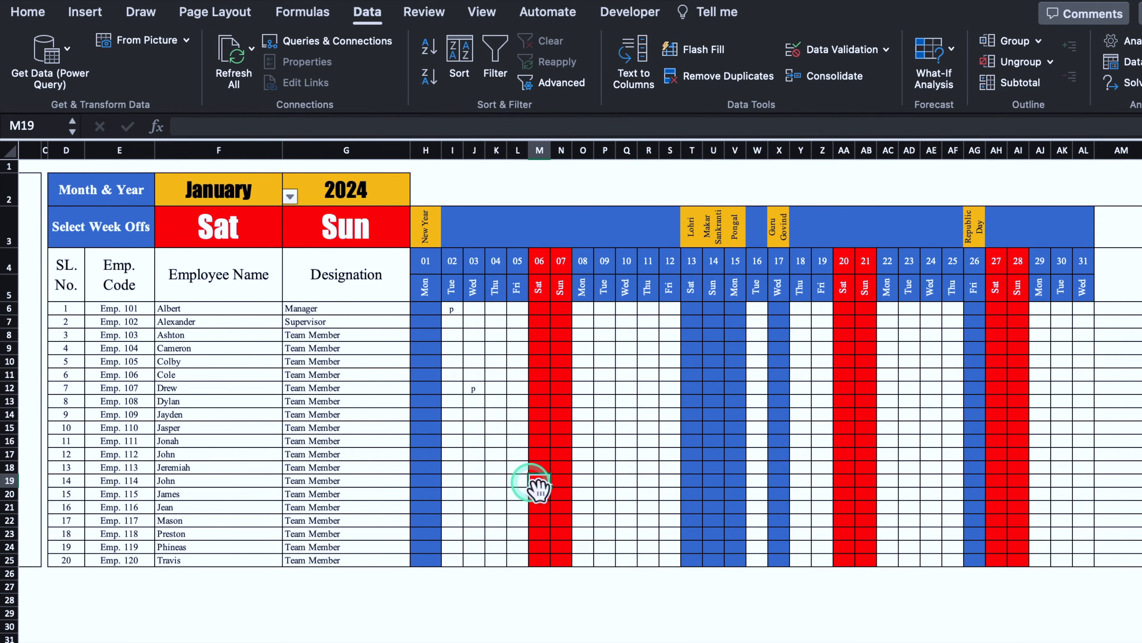
# Step: Try to enter p in the weekend cells M10 and N10, cancelling each entry
pyautogui.click(539, 363)
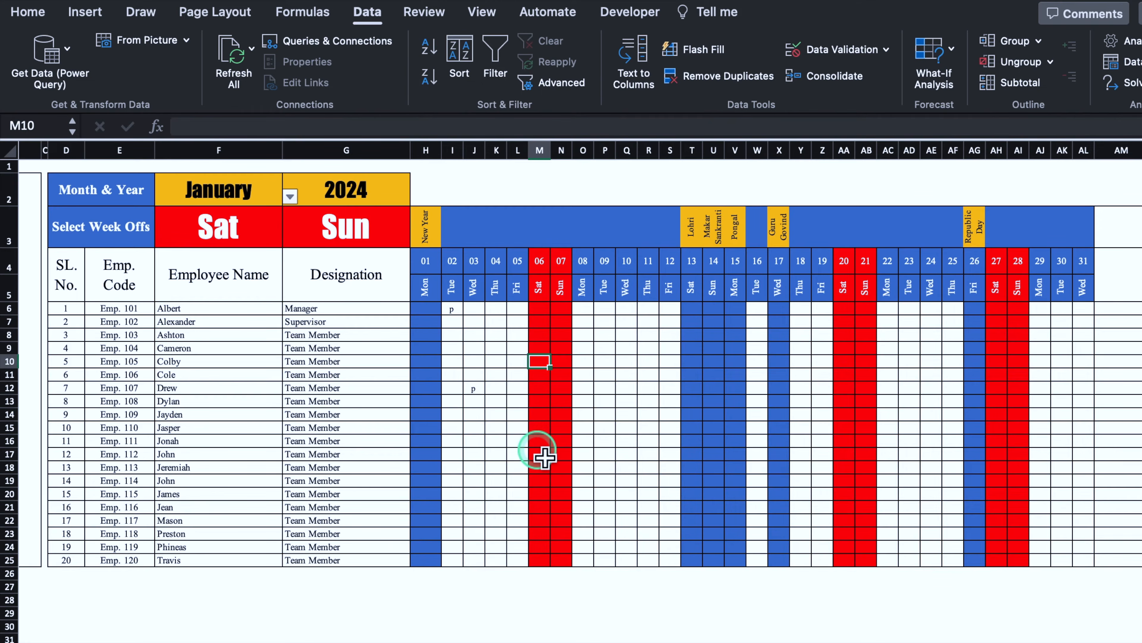
pyautogui.write('p')
pyautogui.click(619, 374)
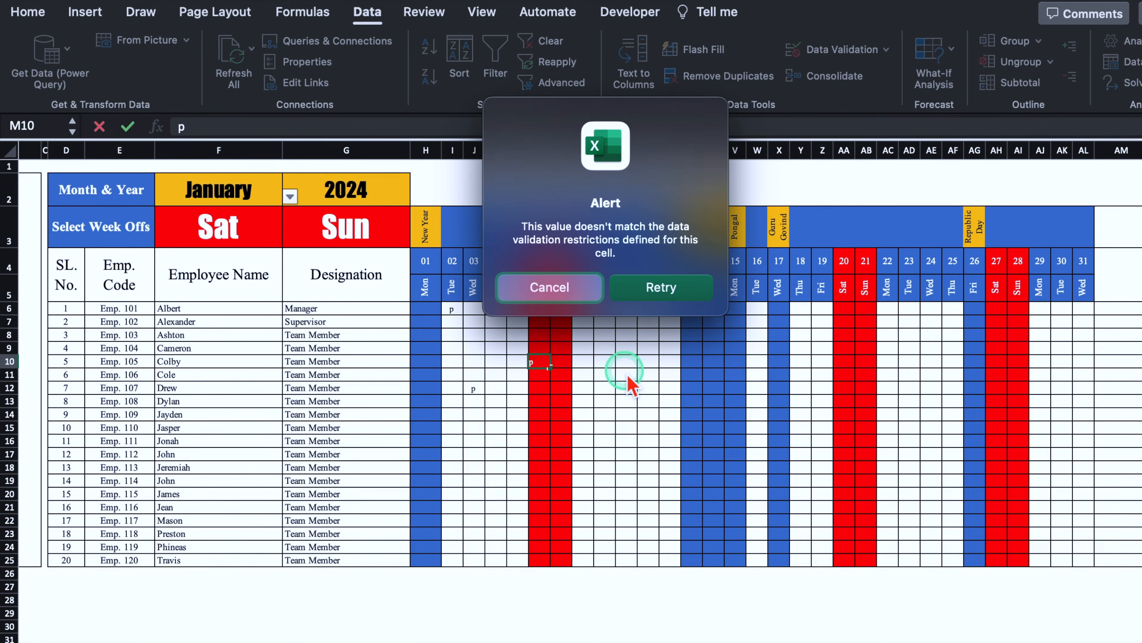
pyautogui.click(563, 297)
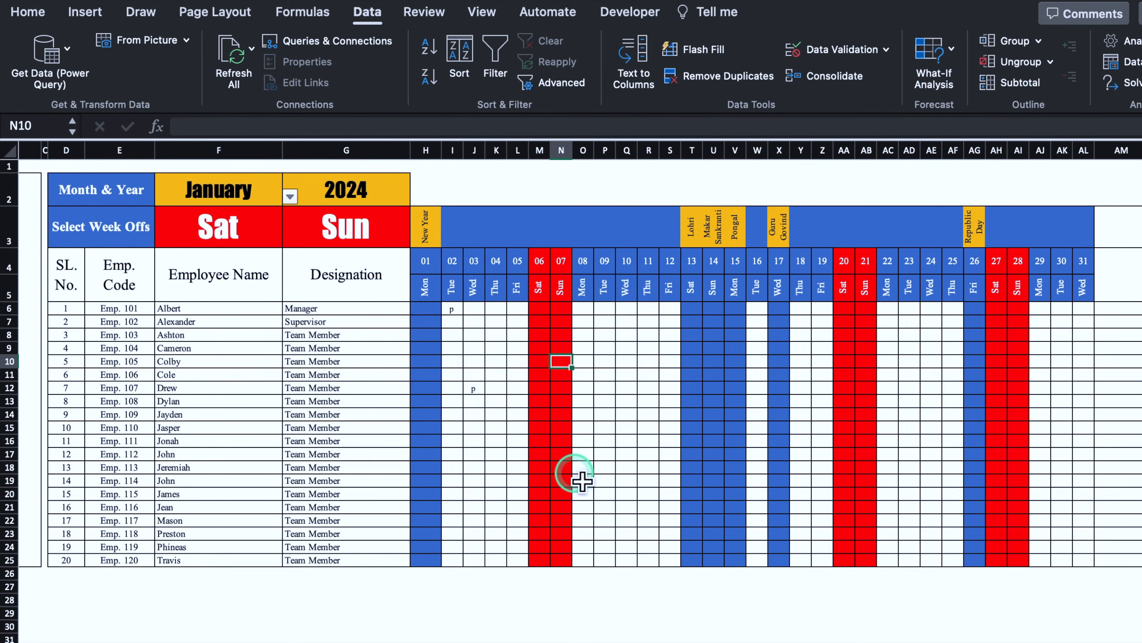
pyautogui.write('p')
pyautogui.click(652, 395)
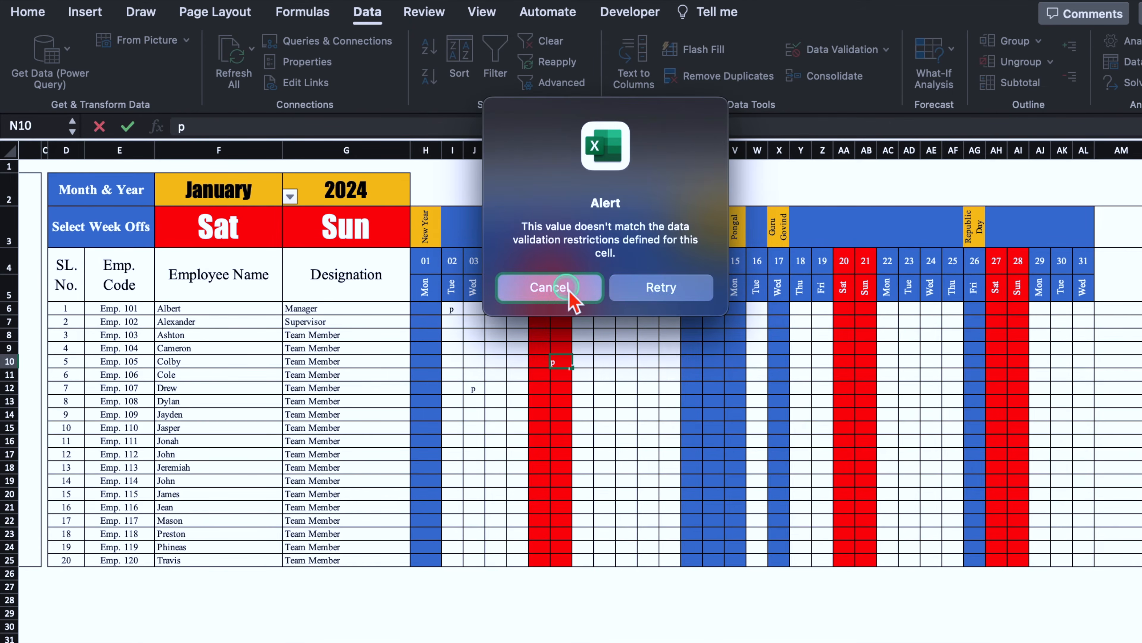
pyautogui.click(568, 288)
# Step: Clear the test entries from I6:K14 and change the sheet's month to February
pyautogui.moveTo(452, 308); pyautogui.dragTo(507, 420)
pyautogui.press('Delete')
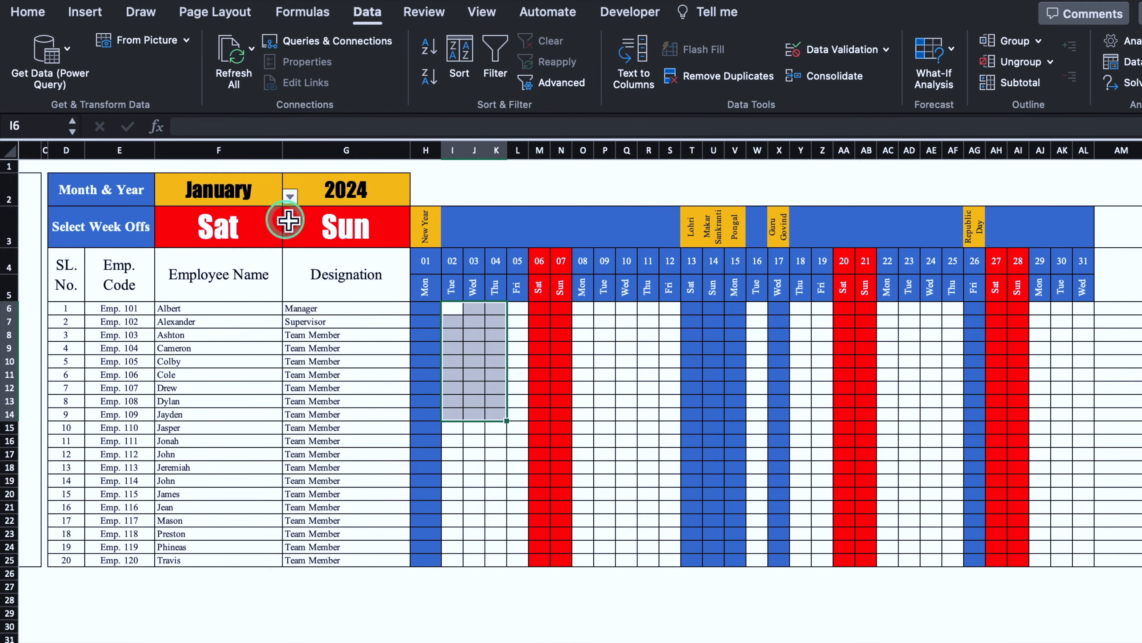
pyautogui.click(263, 191)
pyautogui.click(290, 196)
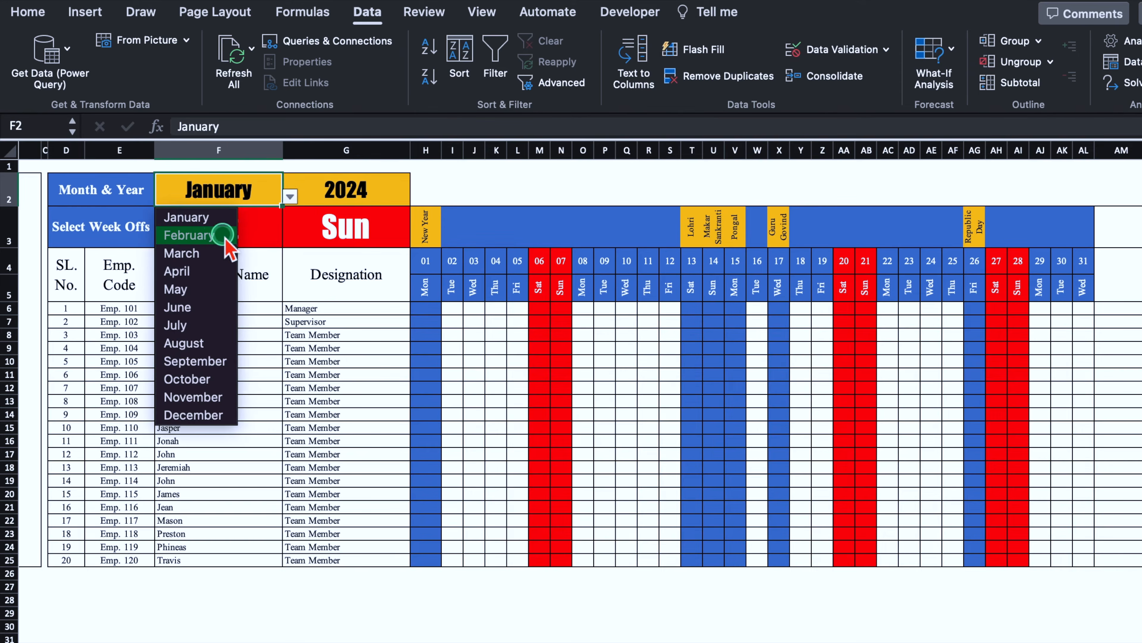
pyautogui.click(189, 235)
# Step: Try to enter p in cell AK9 under a column without a date, and cancel the entry
pyautogui.click(1061, 347)
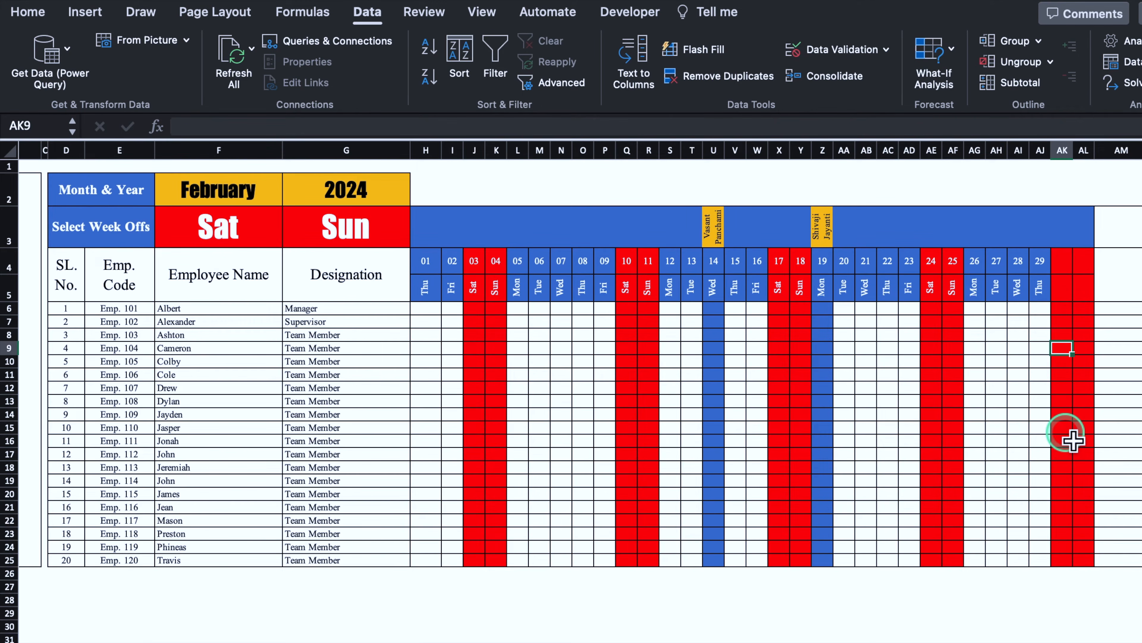
pyautogui.write('p')
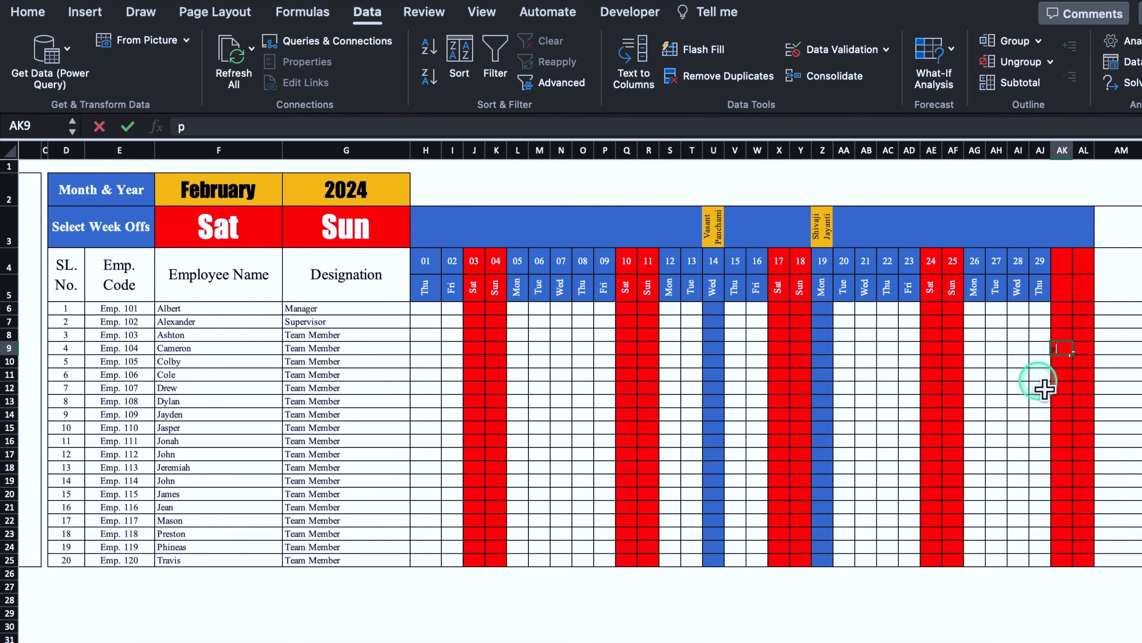
pyautogui.press('Return')
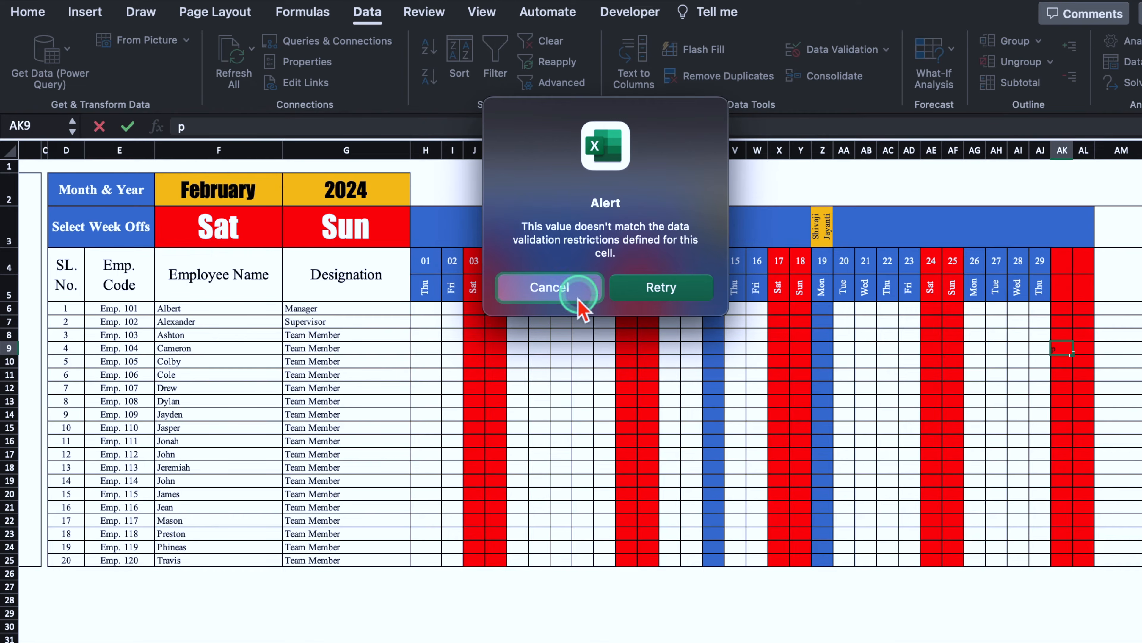
pyautogui.click(546, 301)
# Step: Give the validation on H6:AL25 a Stop error alert titled "Can't Do Entry" with the message "Week Offs, Holidays or Monthend"
pyautogui.moveTo(431, 310); pyautogui.dragTo(1093, 563)
pyautogui.click(852, 53)
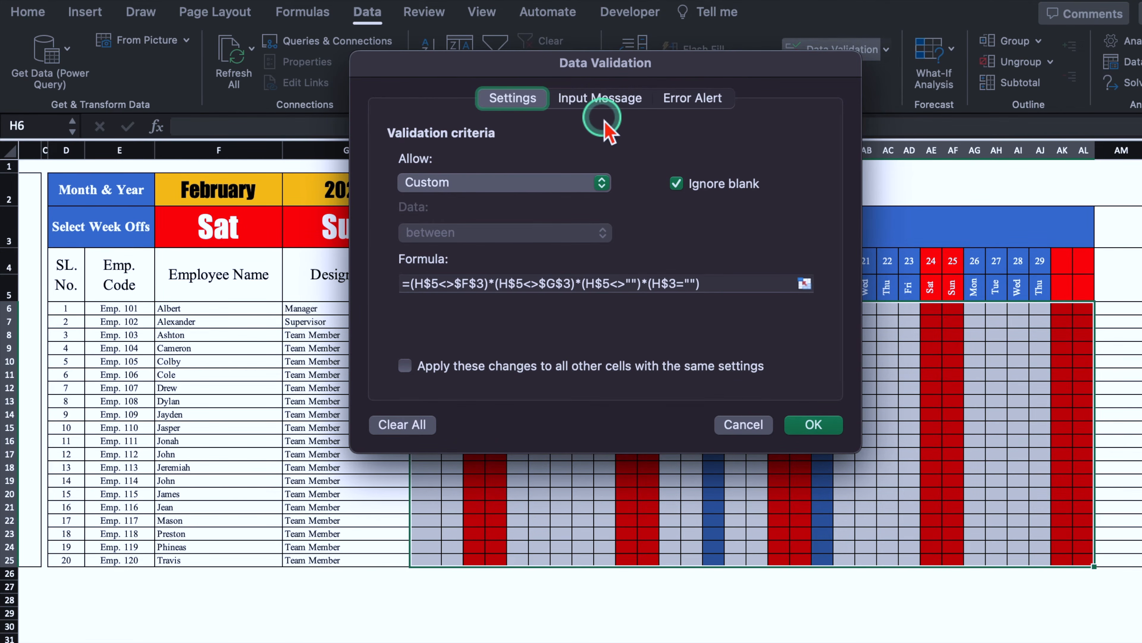
pyautogui.click(705, 99)
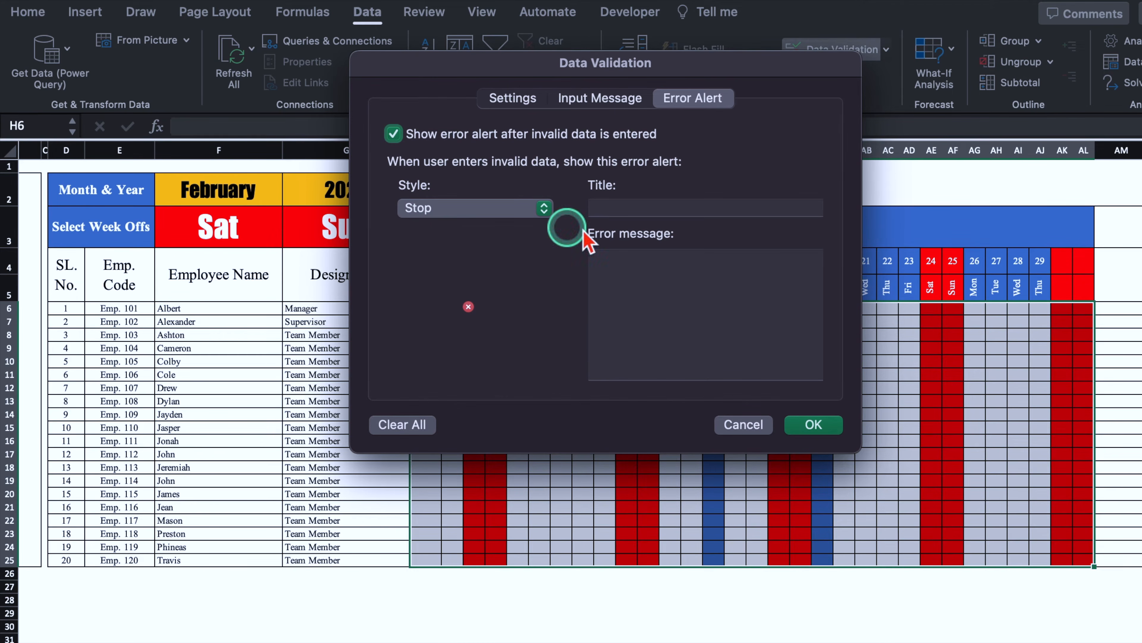
pyautogui.click(668, 209)
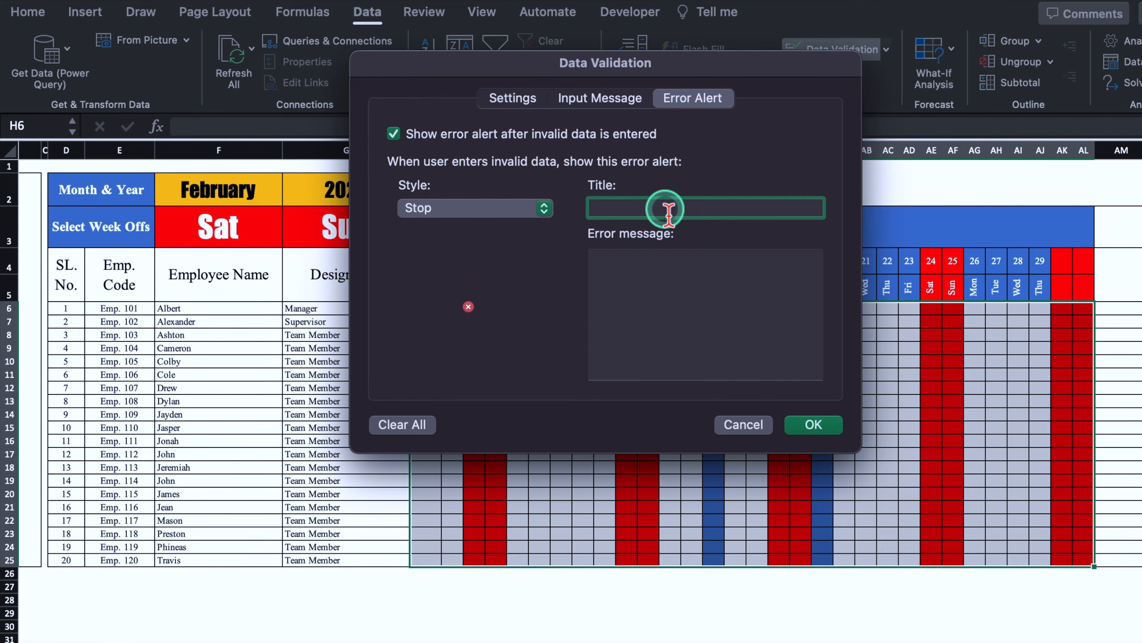
pyautogui.write("Can't Do Entry")
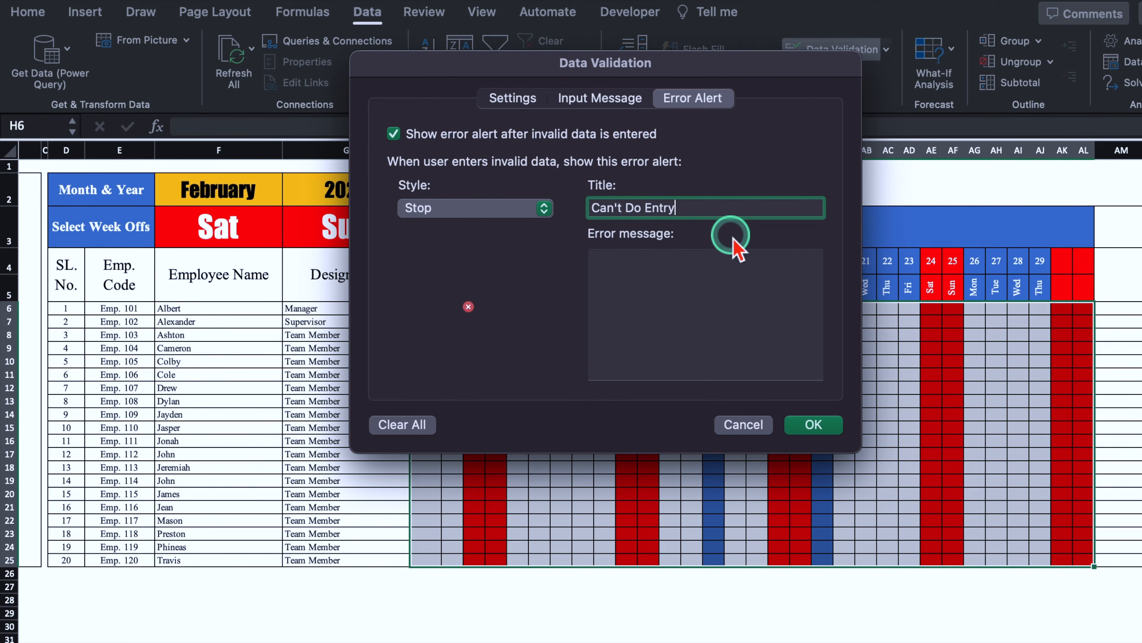
pyautogui.click(671, 271)
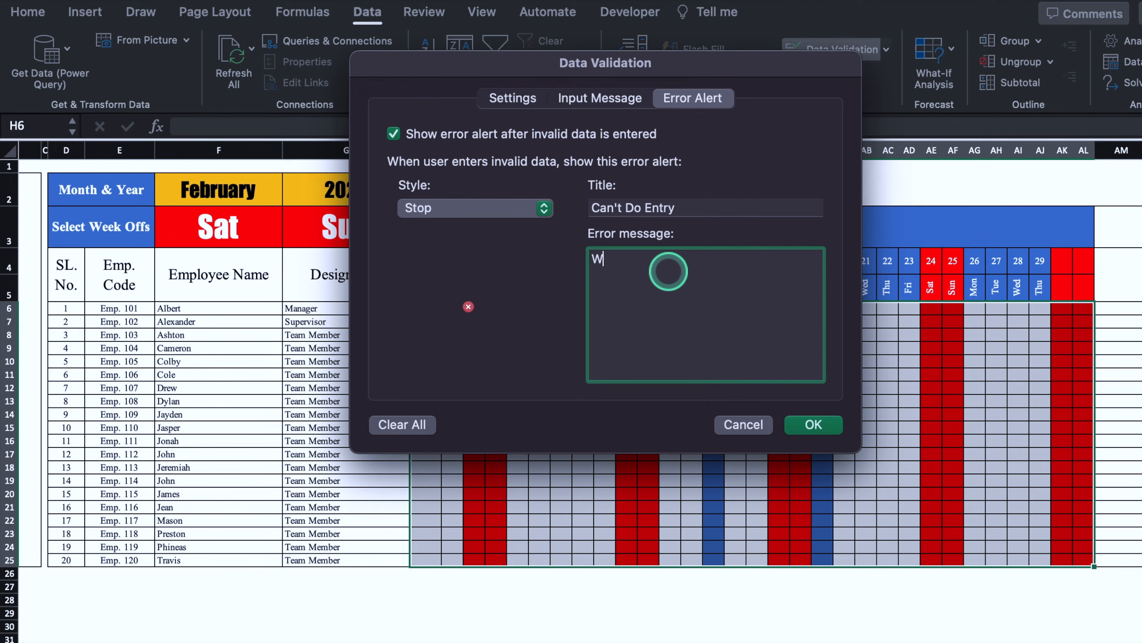
pyautogui.write('Week Offs, Holidays or Monthend')
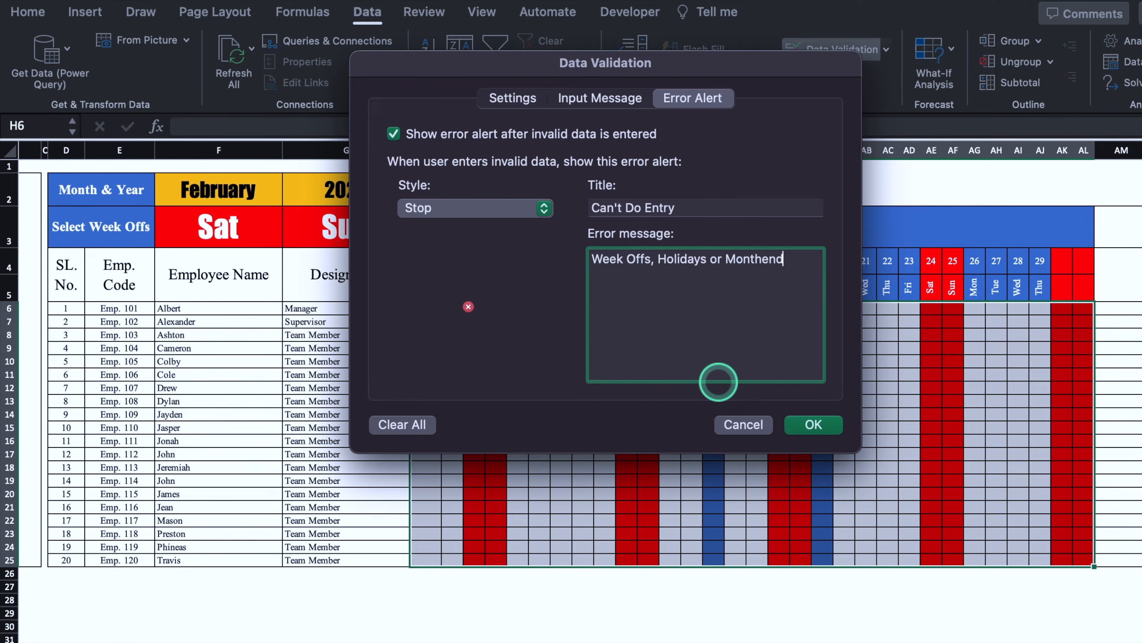
pyautogui.click(813, 424)
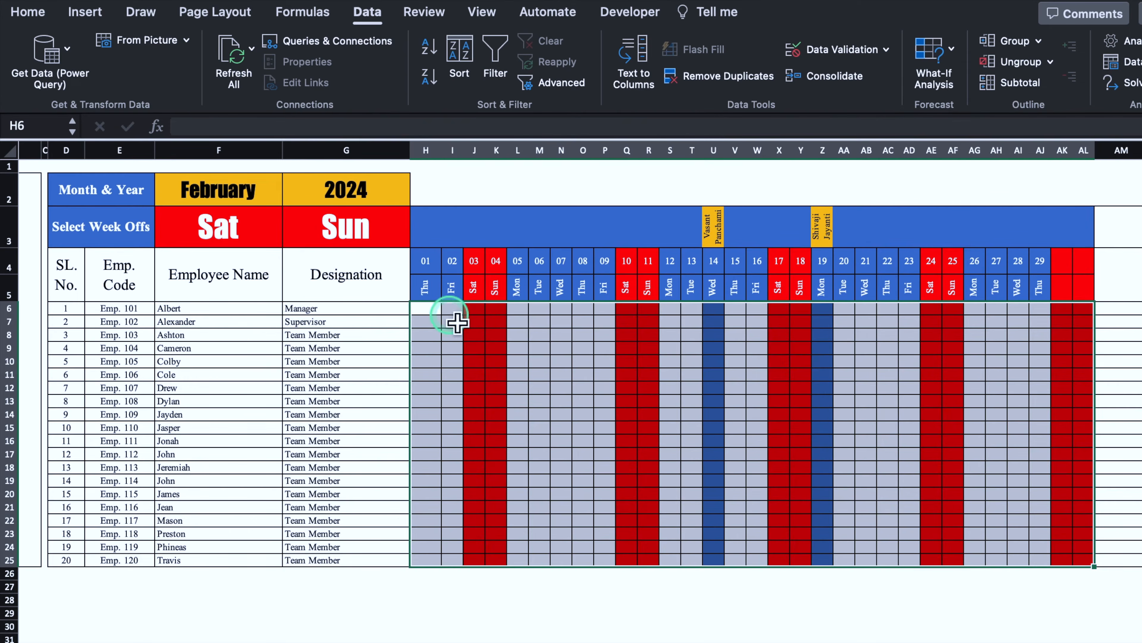
# Step: Try to enter p in the Saturday cell J6 to test the custom error alert, and cancel the entry
pyautogui.click(478, 310)
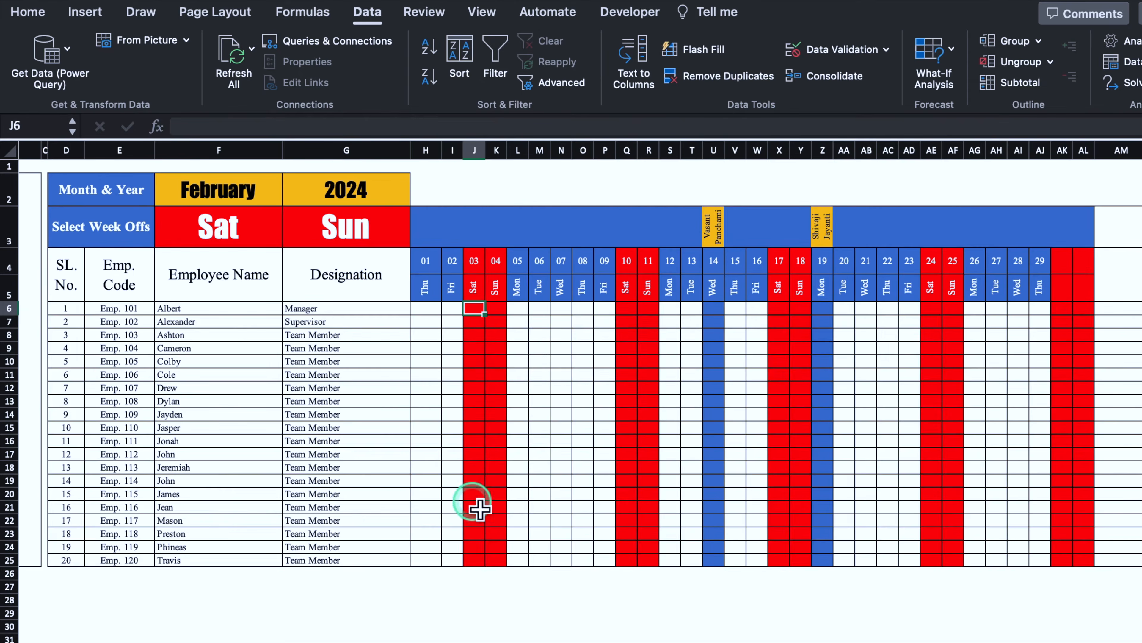
pyautogui.write('p')
pyautogui.click(480, 509)
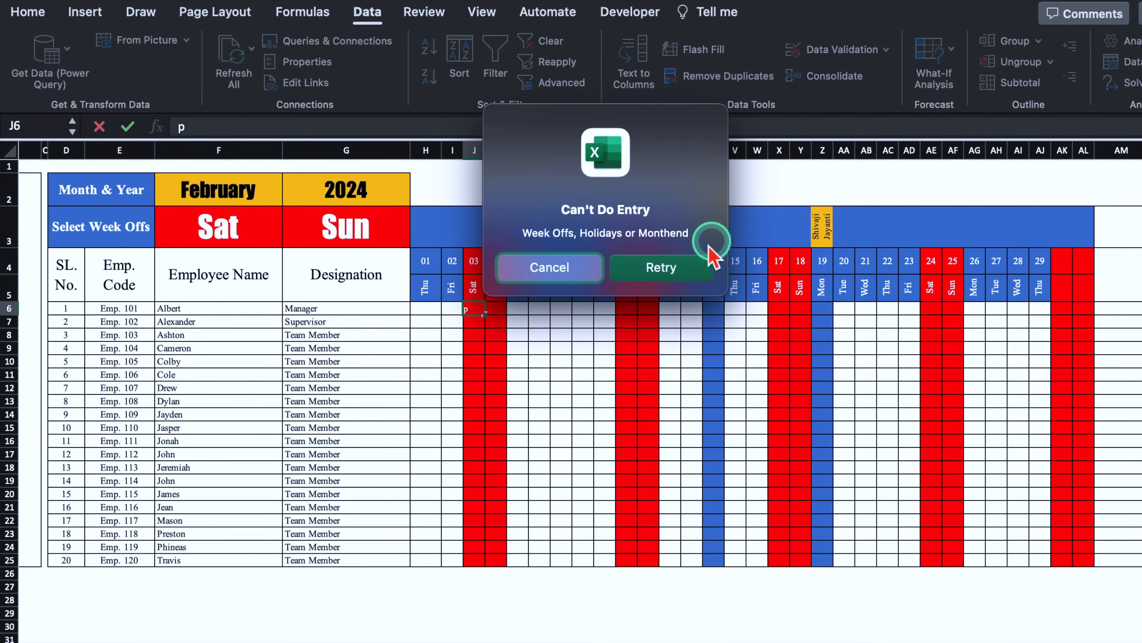
pyautogui.click(568, 267)
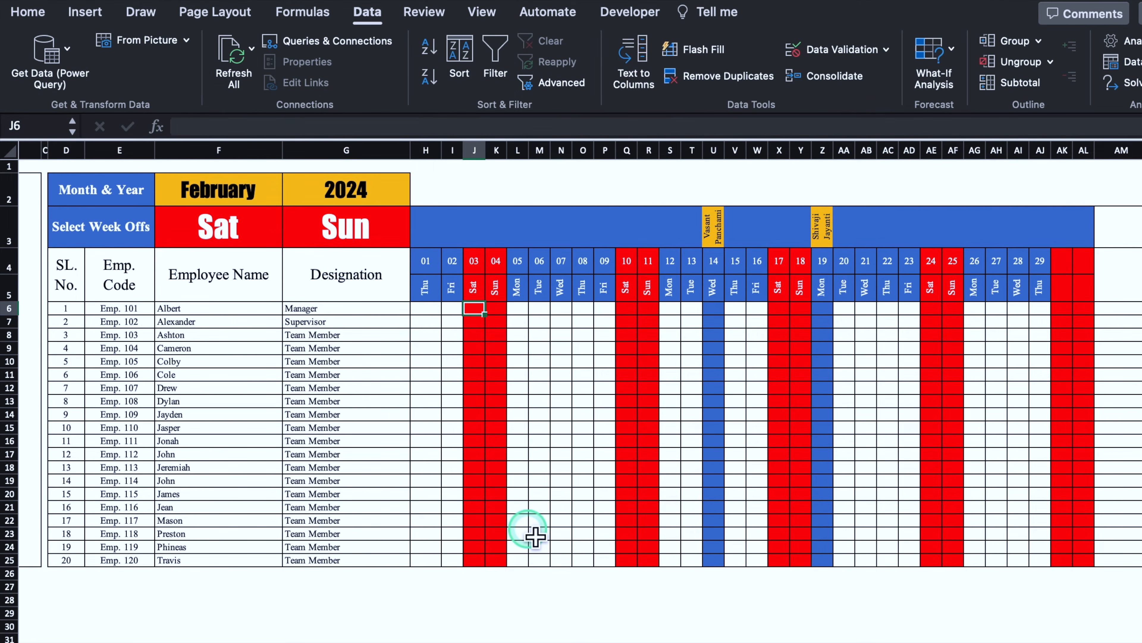
# Step: Freeze the panes at cell H6 so the header rows and employee columns stay in view
pyautogui.hscroll(8, 571, 360)
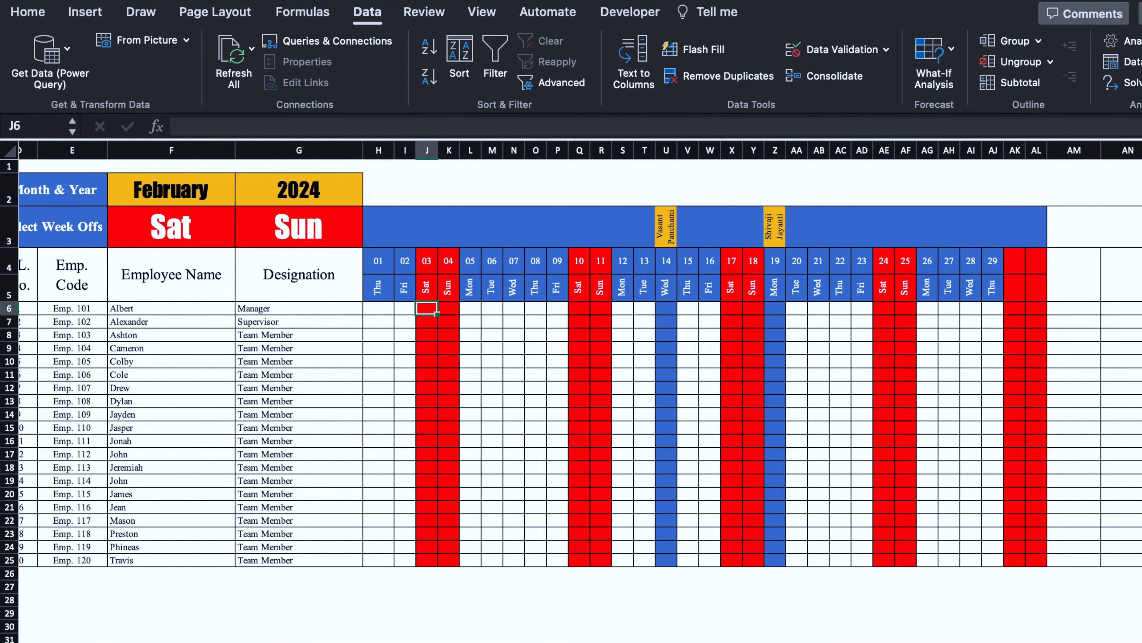
pyautogui.hscroll(-8, 571, 360)
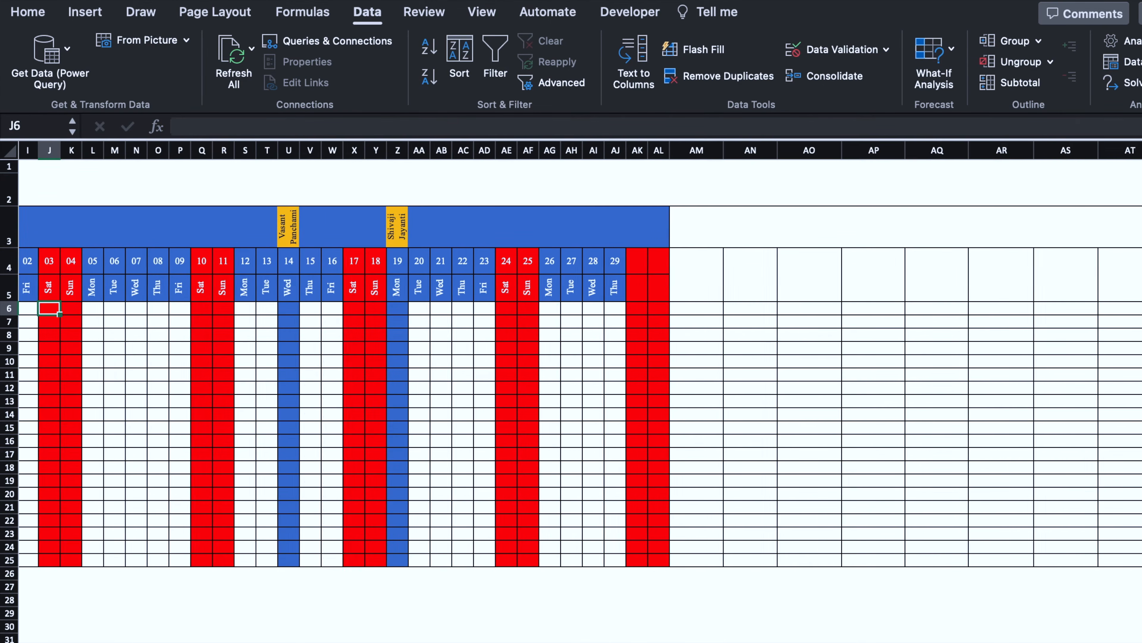
pyautogui.click(545, 310)
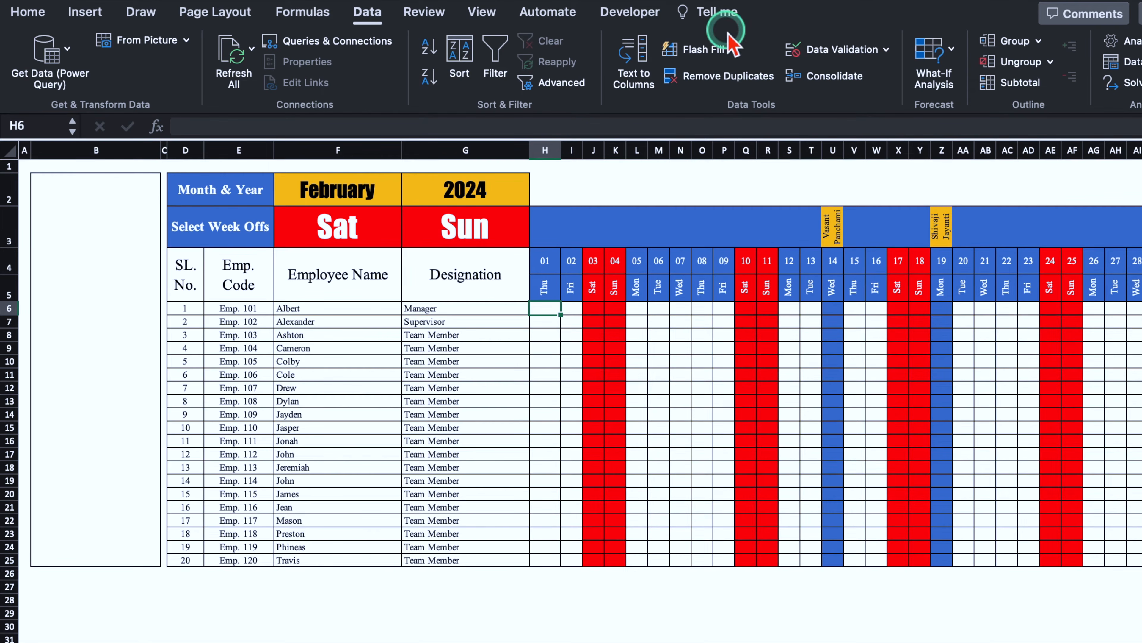
pyautogui.click(482, 12)
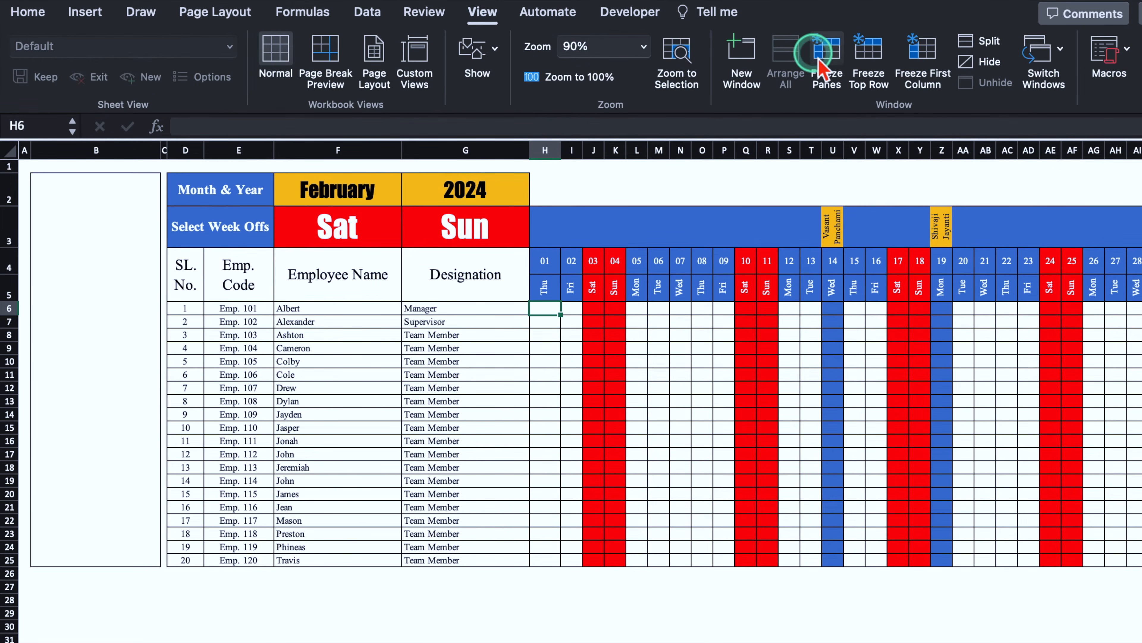
pyautogui.click(827, 52)
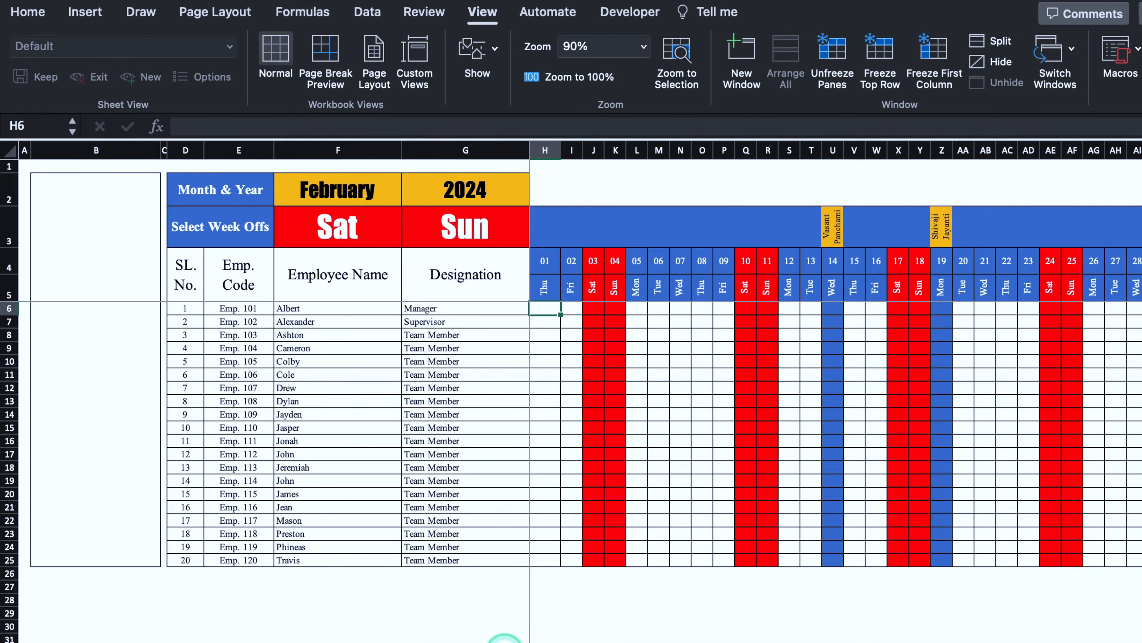
# Step: Fill the merged header cell AM3 with blue and enter the heading "Mothly Summary"
pyautogui.hscroll(15, 507, 636)
pyautogui.hscroll(-1, 747, 642)
pyautogui.click(818, 234)
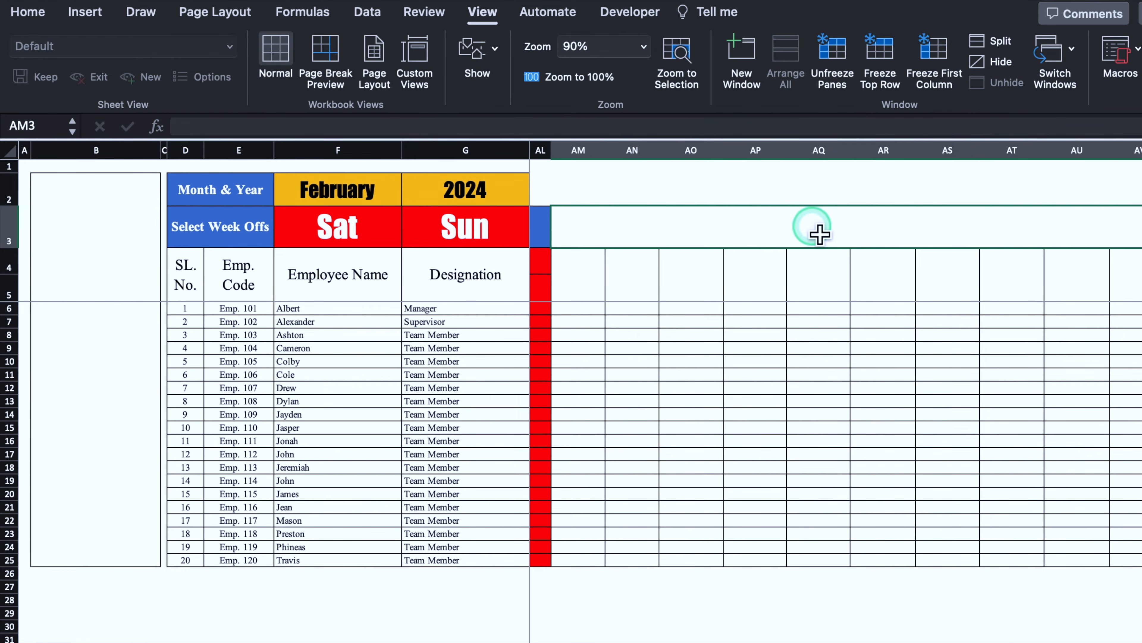
pyautogui.click(32, 14)
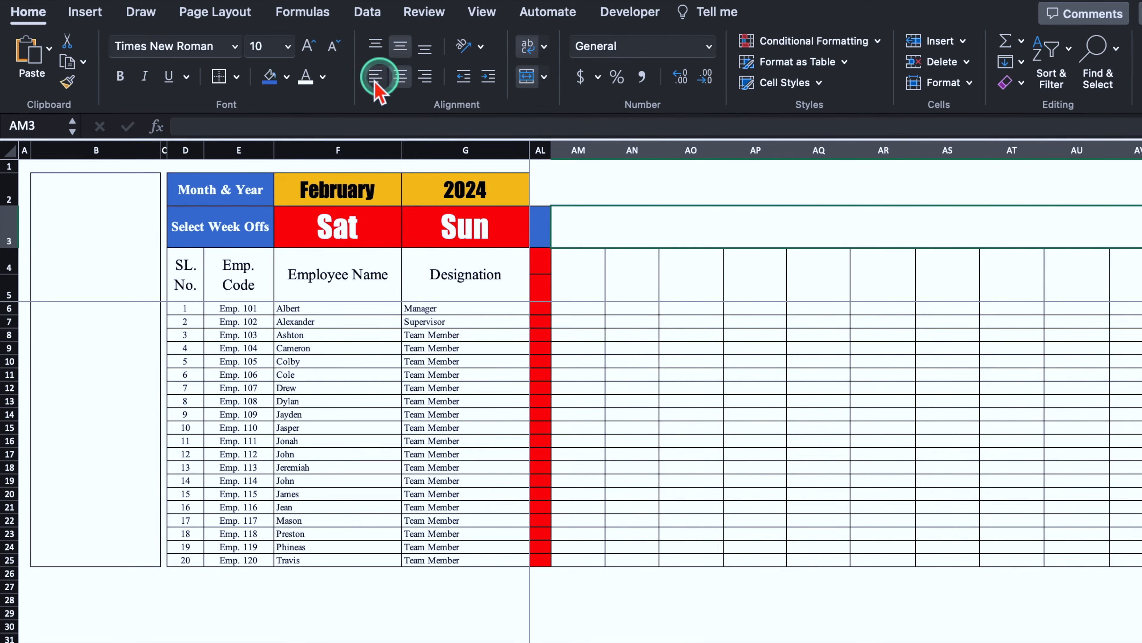
pyautogui.click(270, 76)
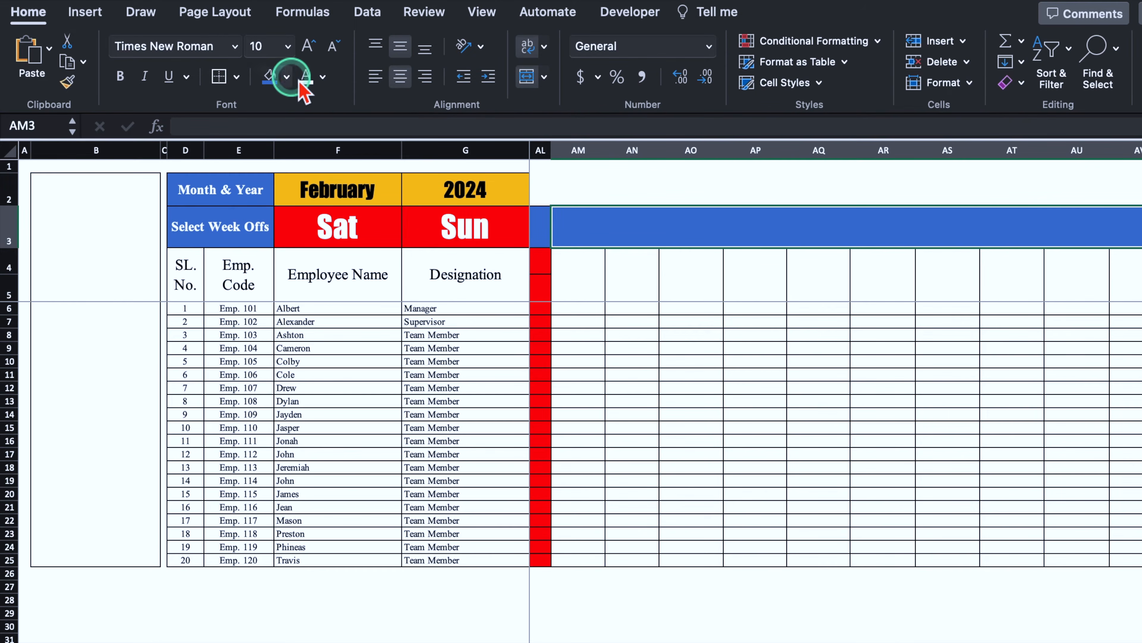
pyautogui.write('Mot')
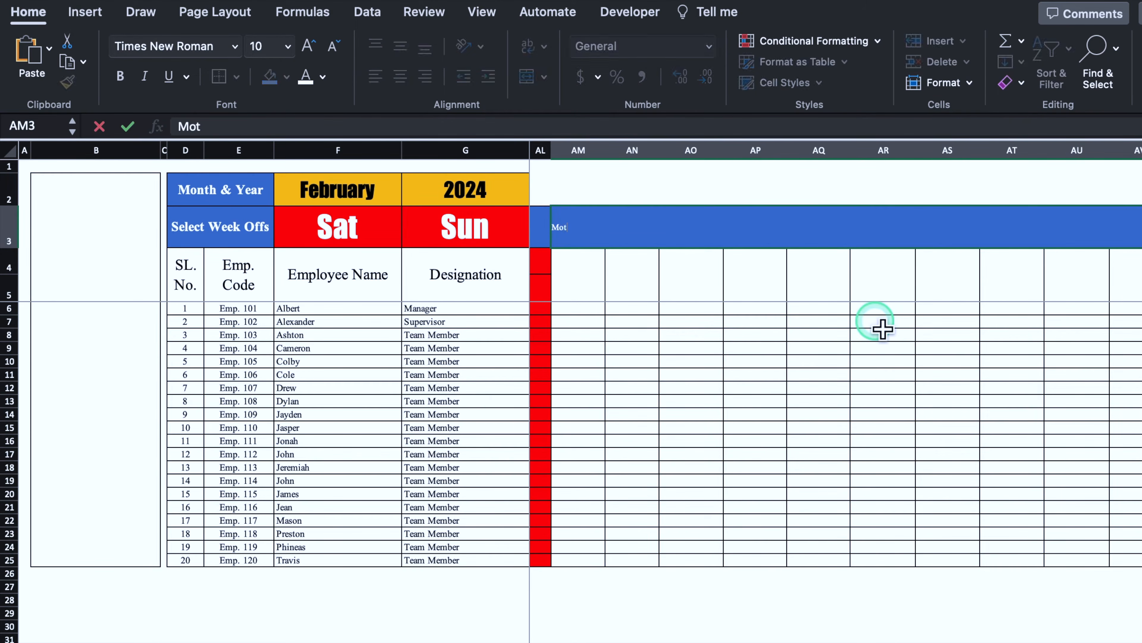
pyautogui.write('hly Summary')
pyautogui.press('Return')
# Step: Set the AM3 heading's font to Impact and enlarge its text to one size step below 48
pyautogui.click(833, 225)
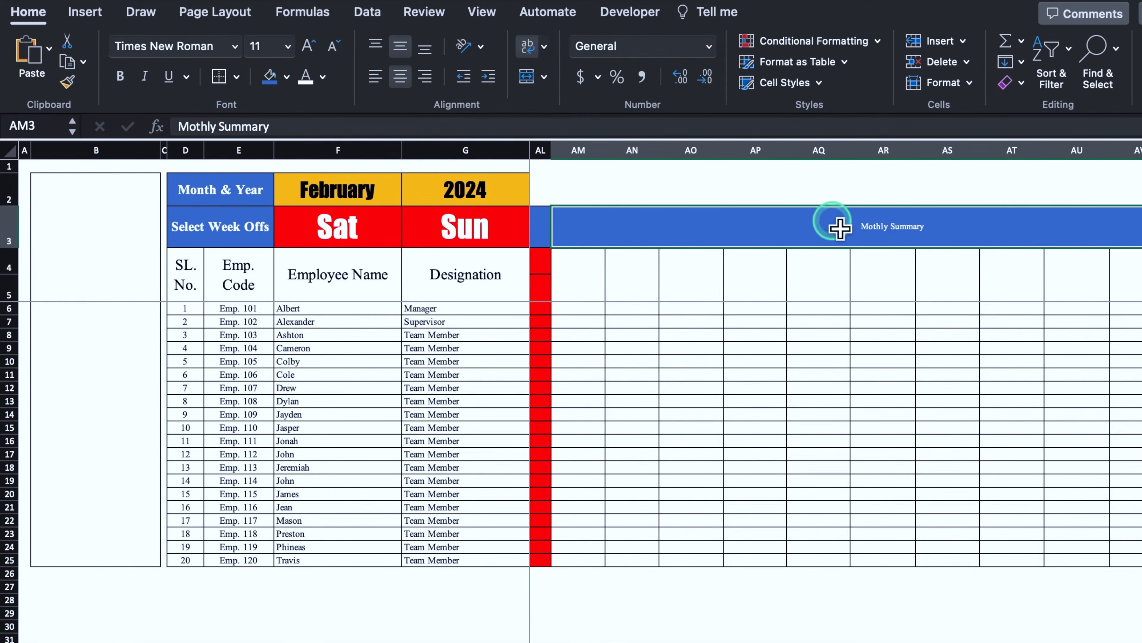
pyautogui.click(306, 47)
pyautogui.click(307, 46)
pyautogui.click(306, 47)
pyautogui.click(307, 47)
pyautogui.click(307, 47)
pyautogui.click(306, 47)
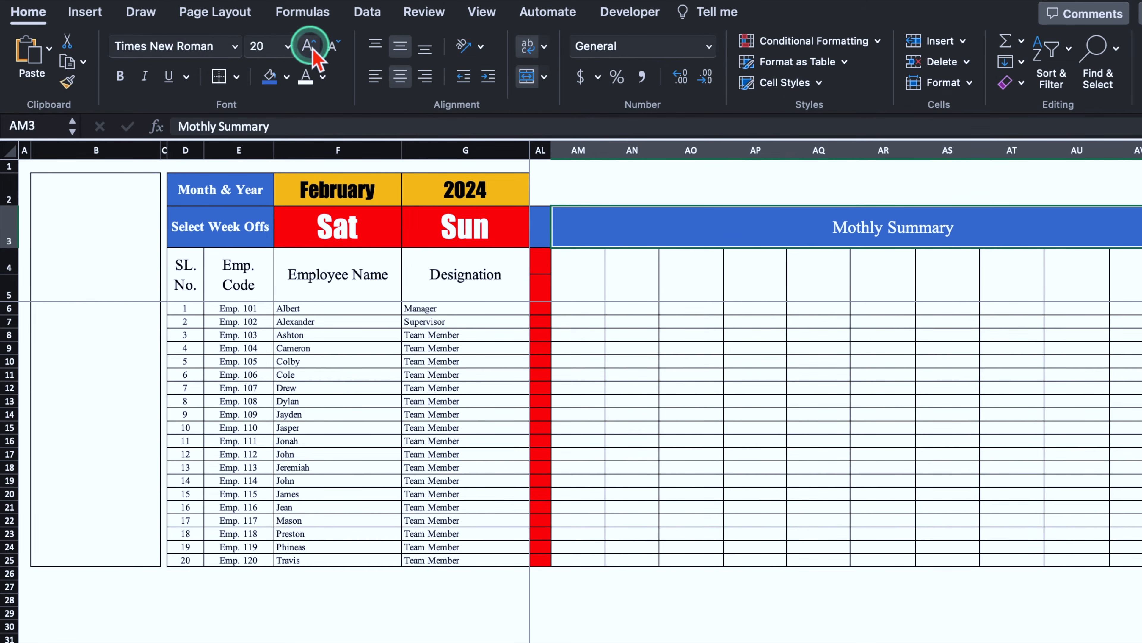
pyautogui.click(227, 46)
pyautogui.click(227, 212)
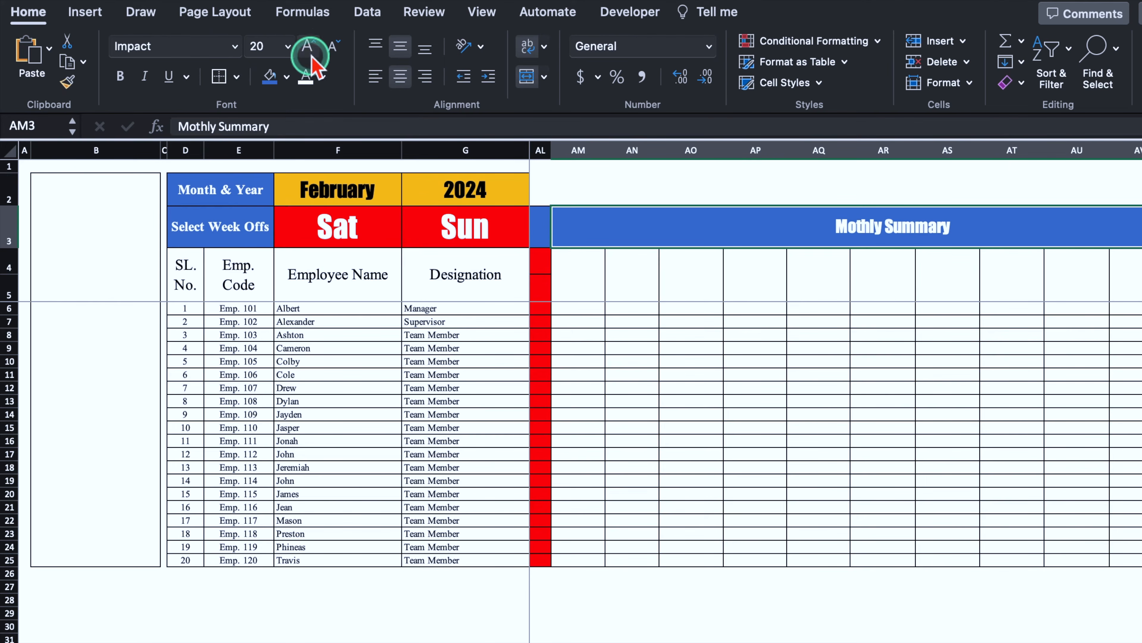
pyautogui.click(307, 46)
pyautogui.click(307, 47)
pyautogui.click(307, 47)
pyautogui.click(306, 46)
pyautogui.click(306, 47)
pyautogui.click(307, 47)
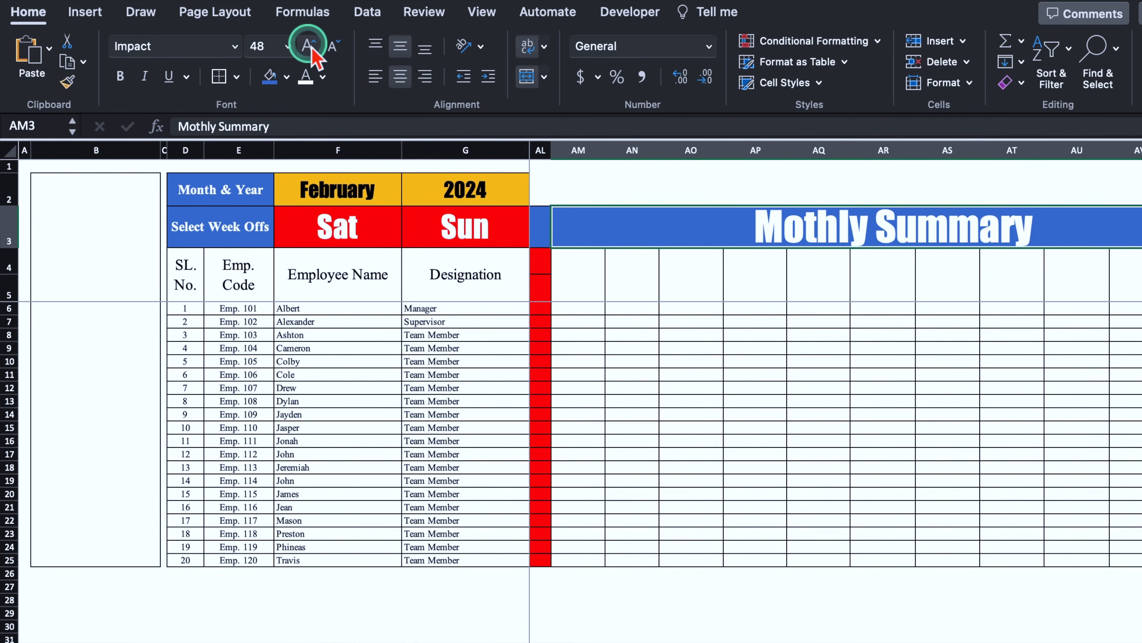
pyautogui.click(332, 46)
# Step: Enter the column header "Total Active Days" in cell AM4 of the monthly summary
pyautogui.press('Down')
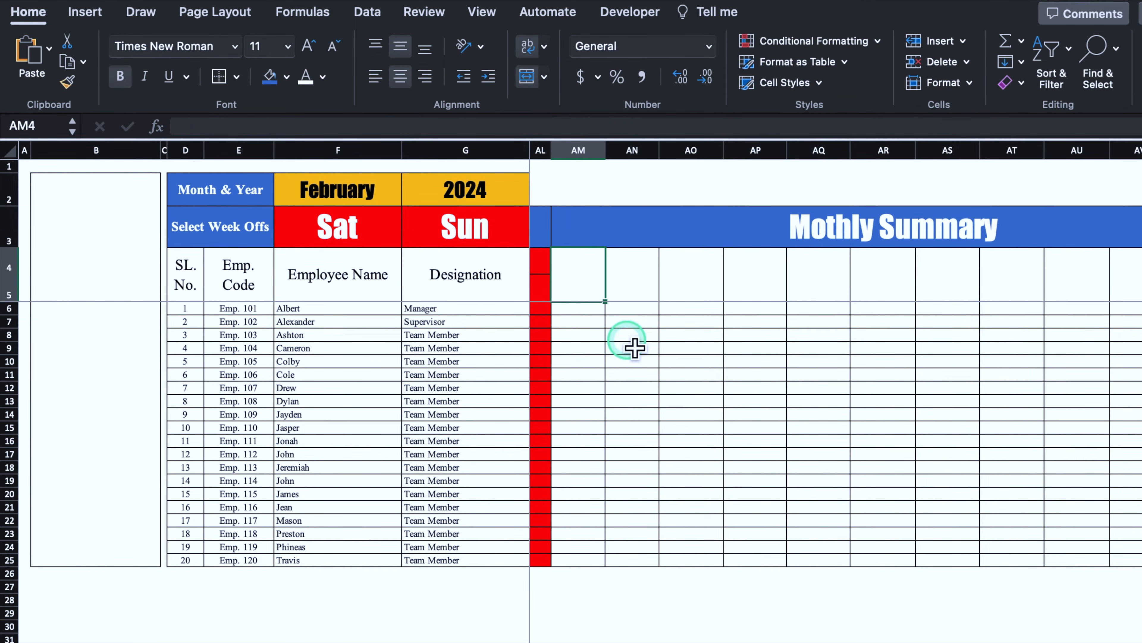
pyautogui.write('Total Active Days')
pyautogui.press('Return')
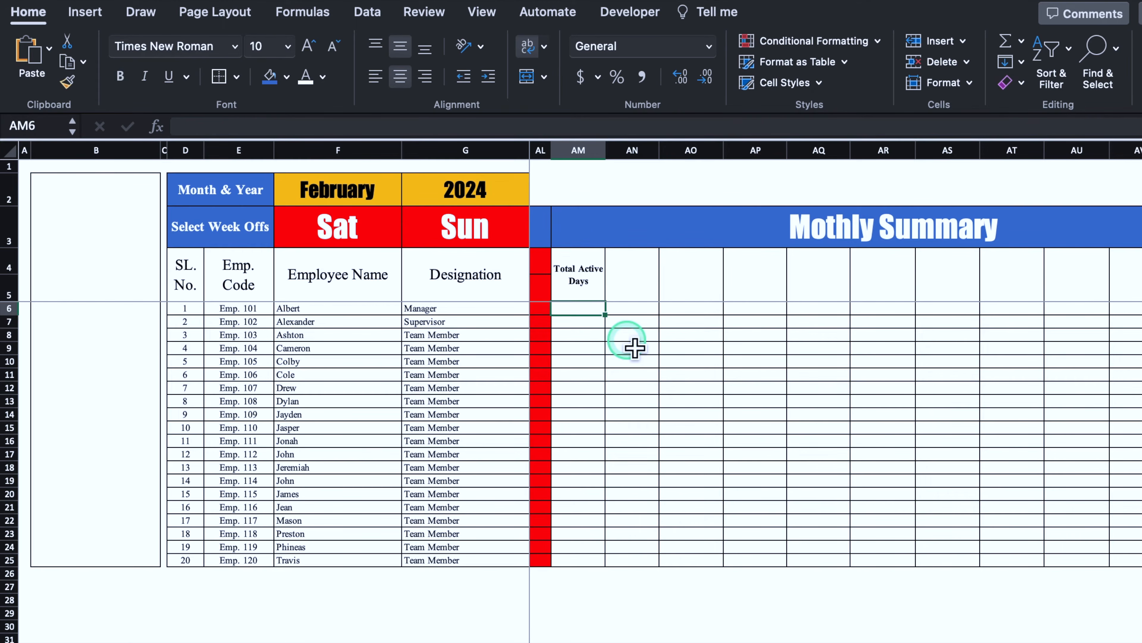
# Step: Enter the summary header "Present" in cell AN4 and "%" in AN5 beneath it
pyautogui.click(642, 267)
pyautogui.write('Pre')
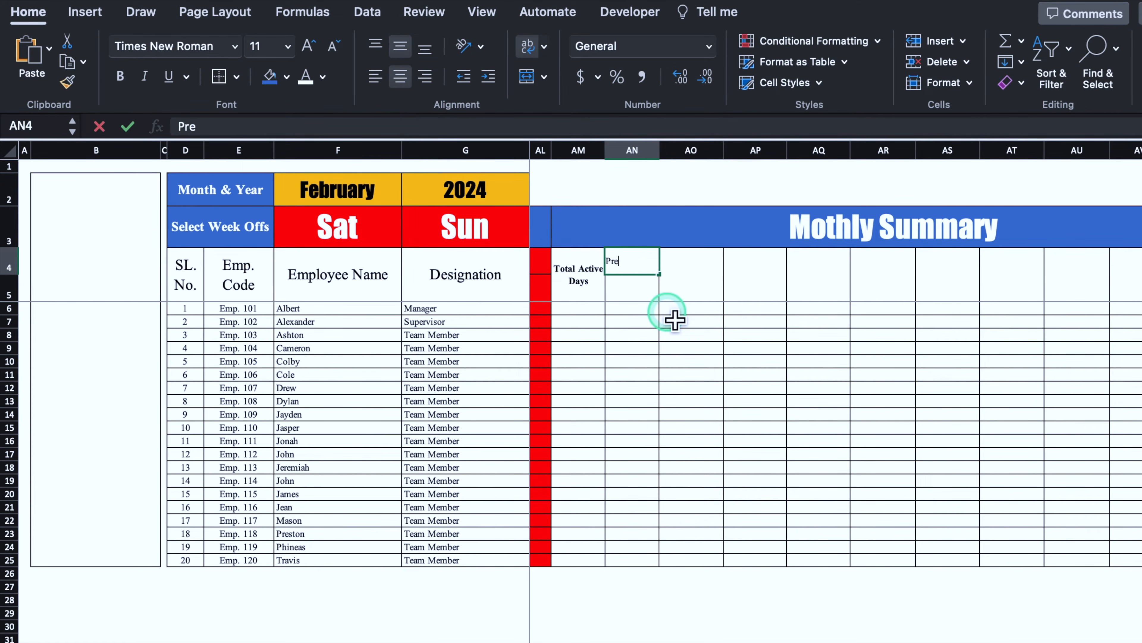
pyautogui.write('sent')
pyautogui.click(706, 295)
pyautogui.click(638, 294)
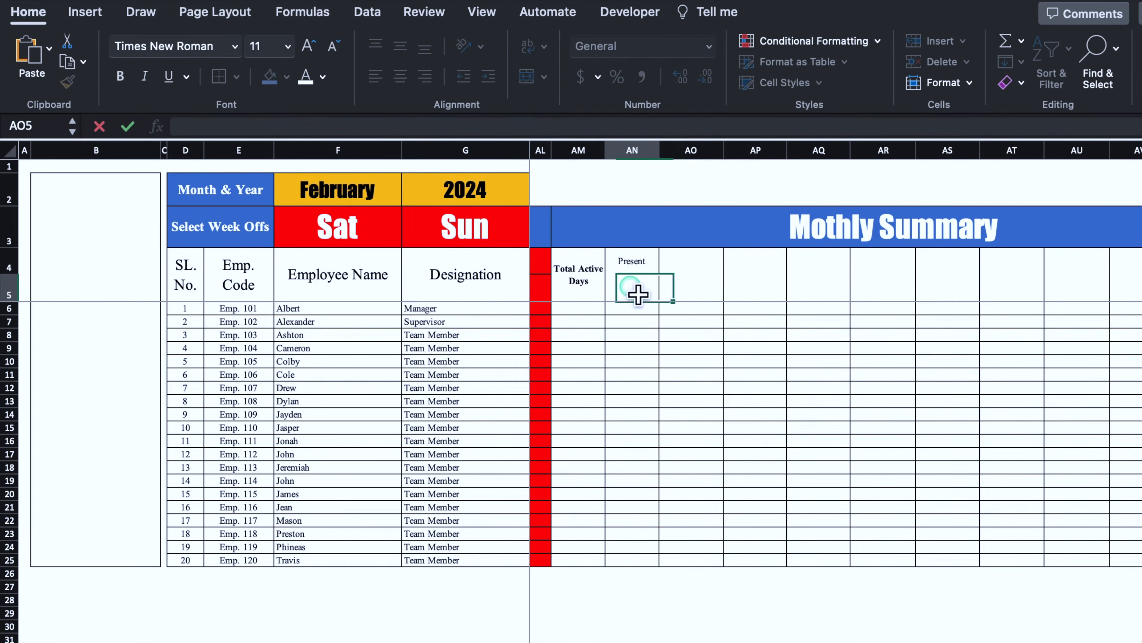
pyautogui.write('%')
pyautogui.click(755, 341)
# Step: Link AO4 to the Present label with =Settings!J2 and fill the formula down to AO5 for its code
pyautogui.click(708, 263)
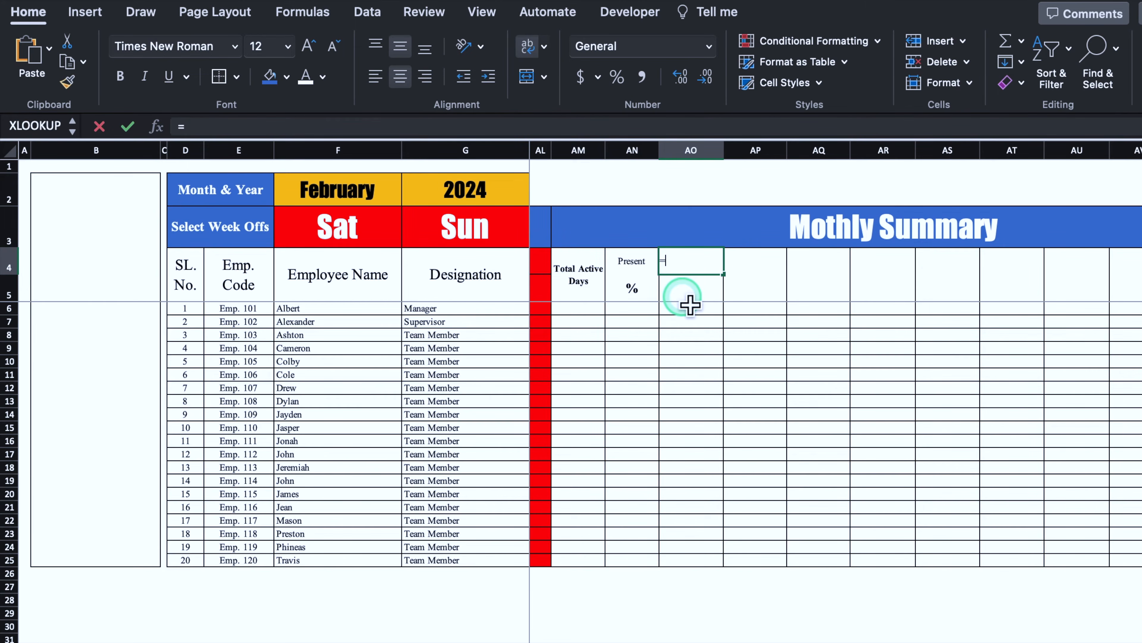
pyautogui.click(137, 640)
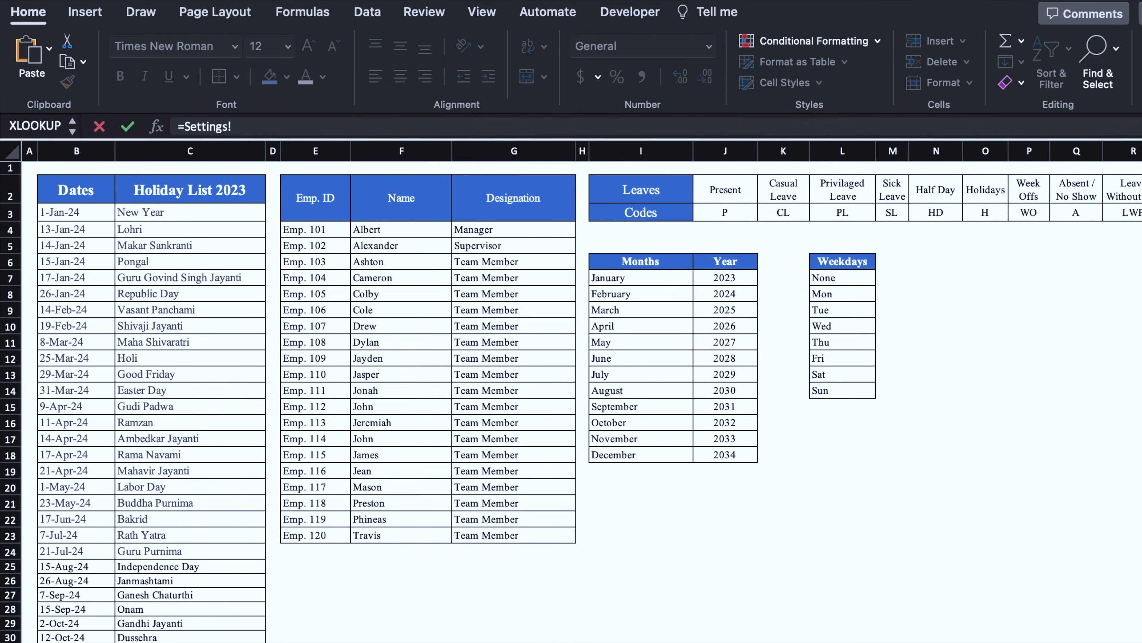
pyautogui.click(740, 192)
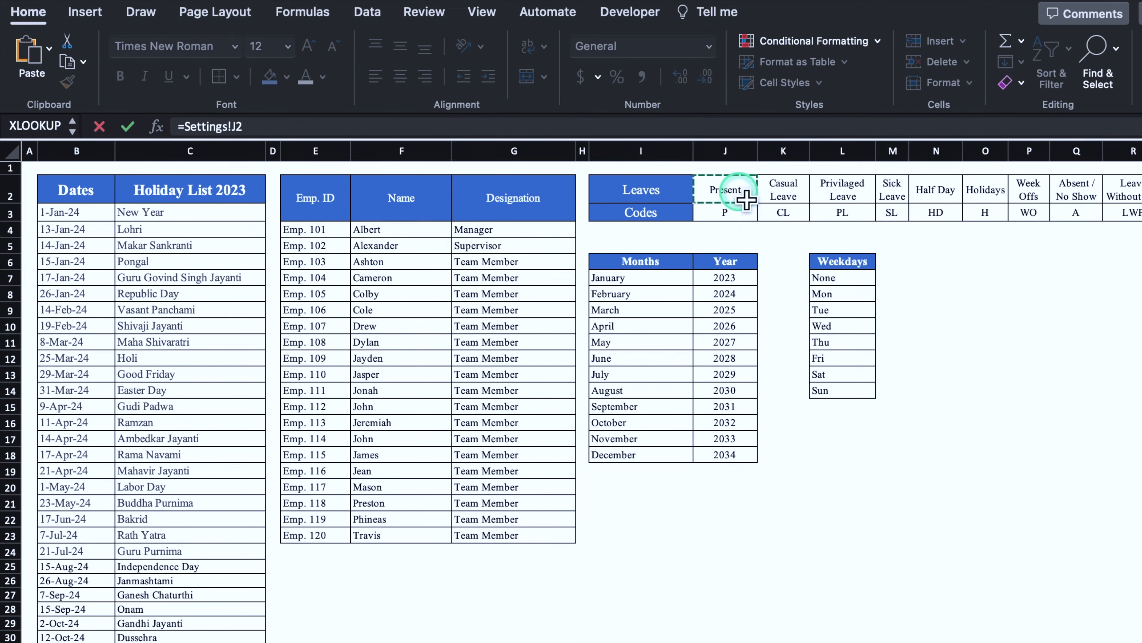
pyautogui.click(794, 279)
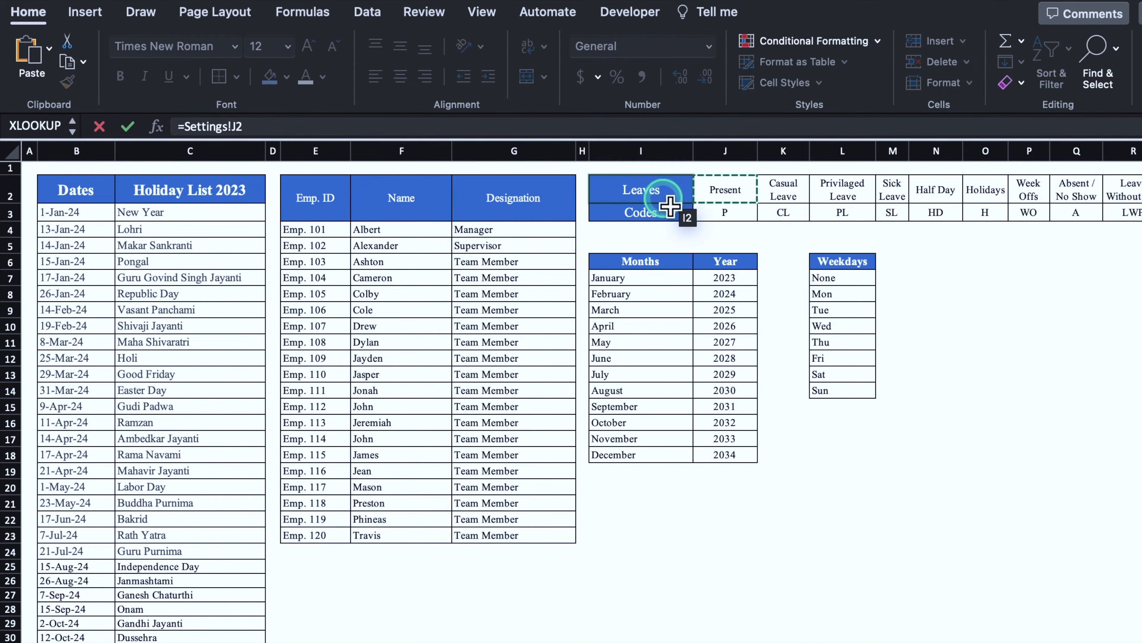
pyautogui.click(744, 198)
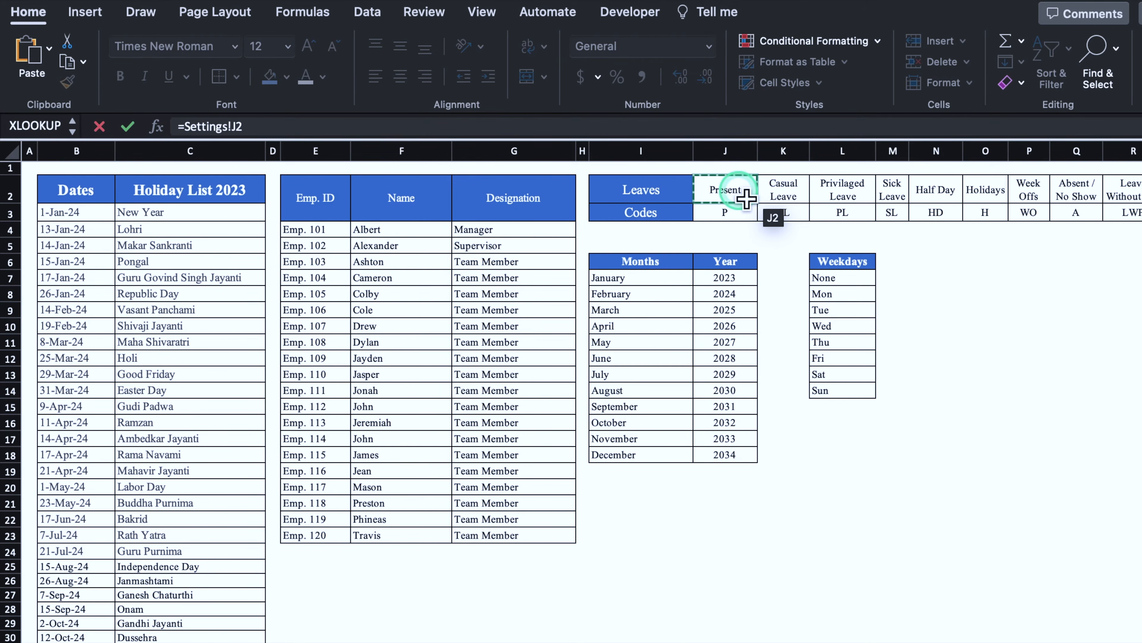
pyautogui.moveTo(747, 199)
pyautogui.mouseDown()
pyautogui.moveTo(874, 199)
pyautogui.moveTo(735, 201)
pyautogui.mouseUp()
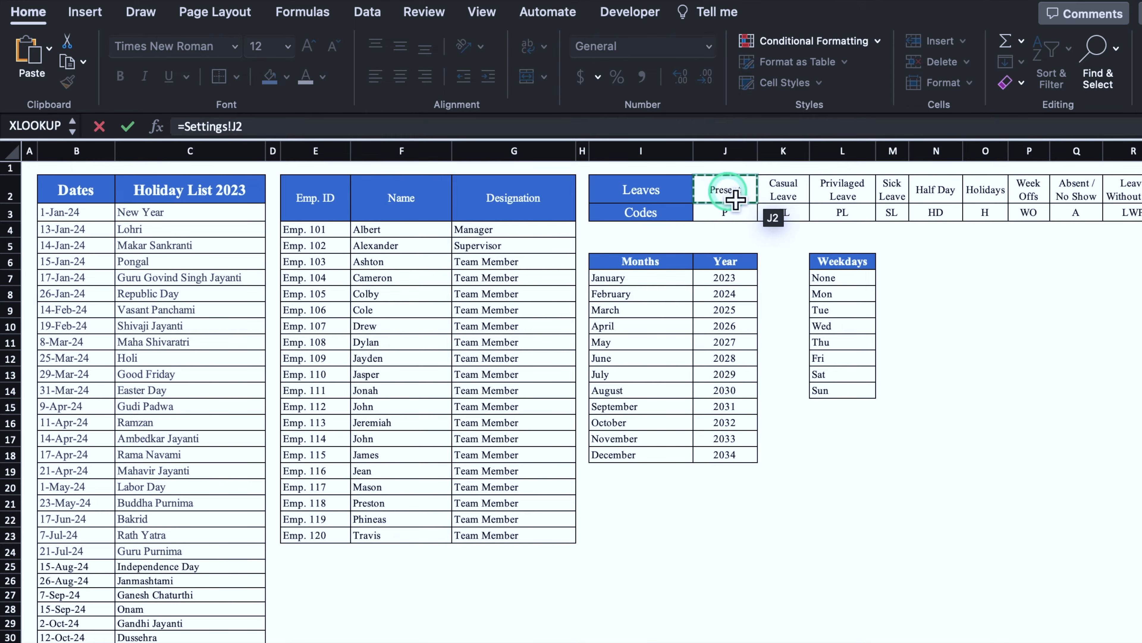
pyautogui.click(756, 310)
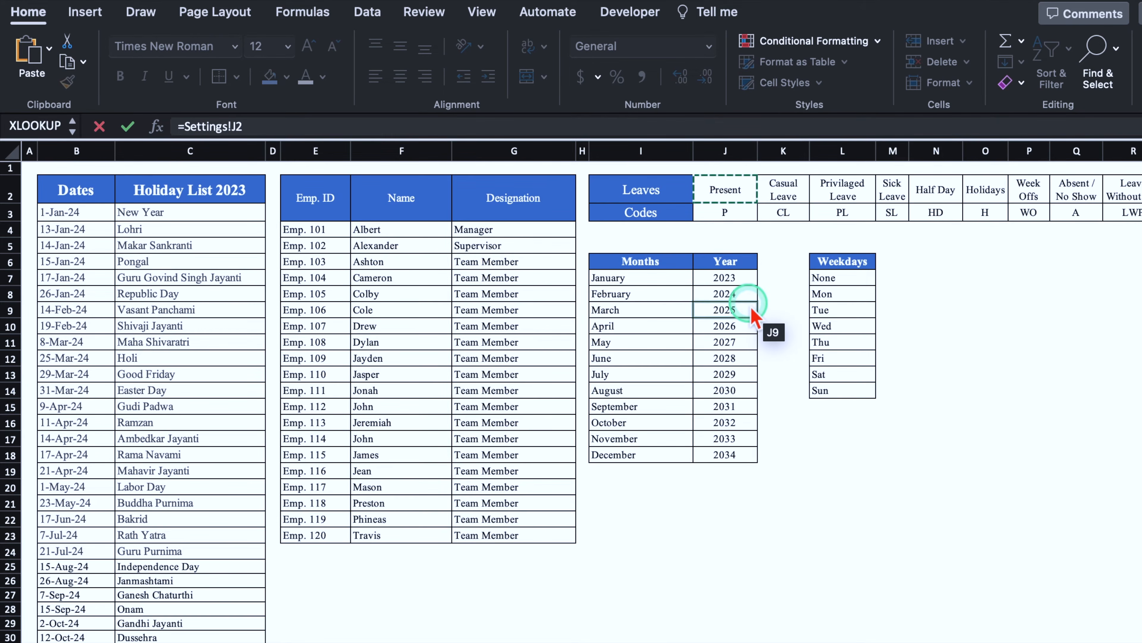
pyautogui.press('Return')
pyautogui.click(696, 270)
pyautogui.moveTo(729, 283); pyautogui.dragTo(732, 305)
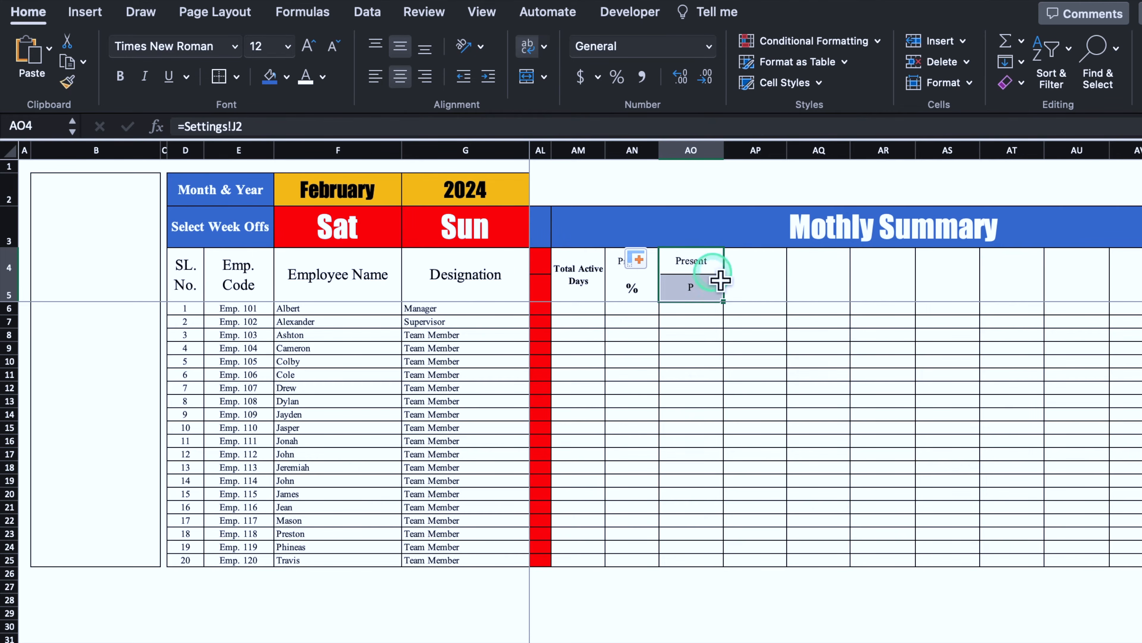
# Step: Fill the AO4:AO5 header links across the remaining leave-type columns of the monthly summary
pyautogui.click(712, 272)
pyautogui.moveTo(711, 272); pyautogui.dragTo(1044, 324)
# Step: Shade the Total Active Days and Present % headers blue-grey, the Present headers green and the Casual Leave headers light peach
pyautogui.click(601, 286)
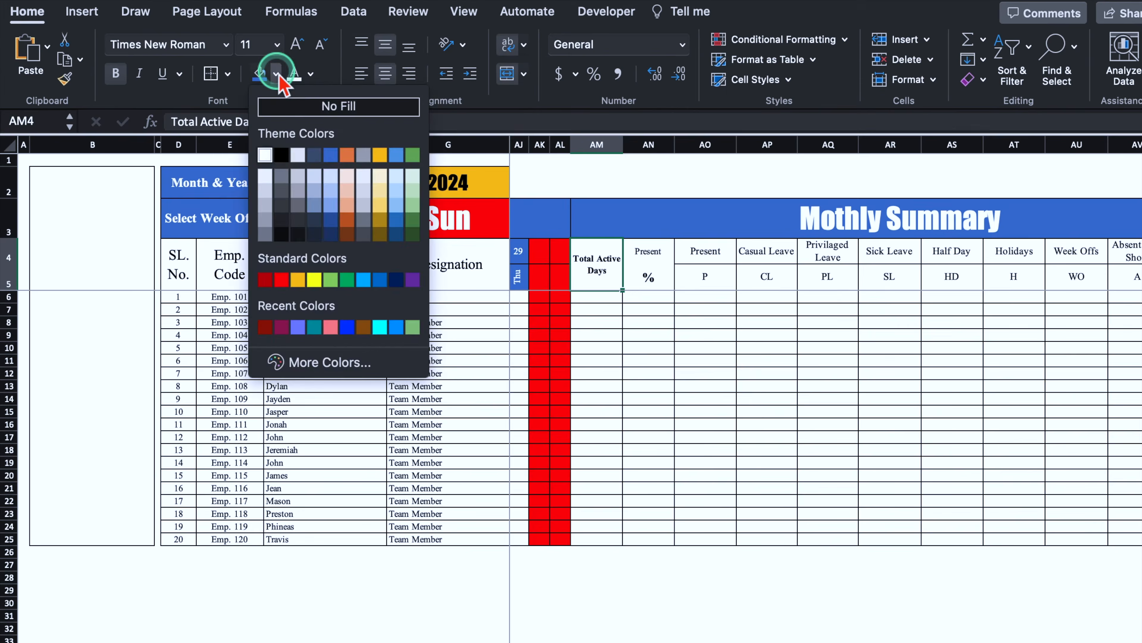
pyautogui.click(275, 171)
pyautogui.click(287, 77)
pyautogui.click(423, 198)
pyautogui.click(783, 251)
# Step: Color the Privilaged Leave headers purple, Sick Leave dark red and Half Day blue, with light text for contrast
pyautogui.click(827, 252)
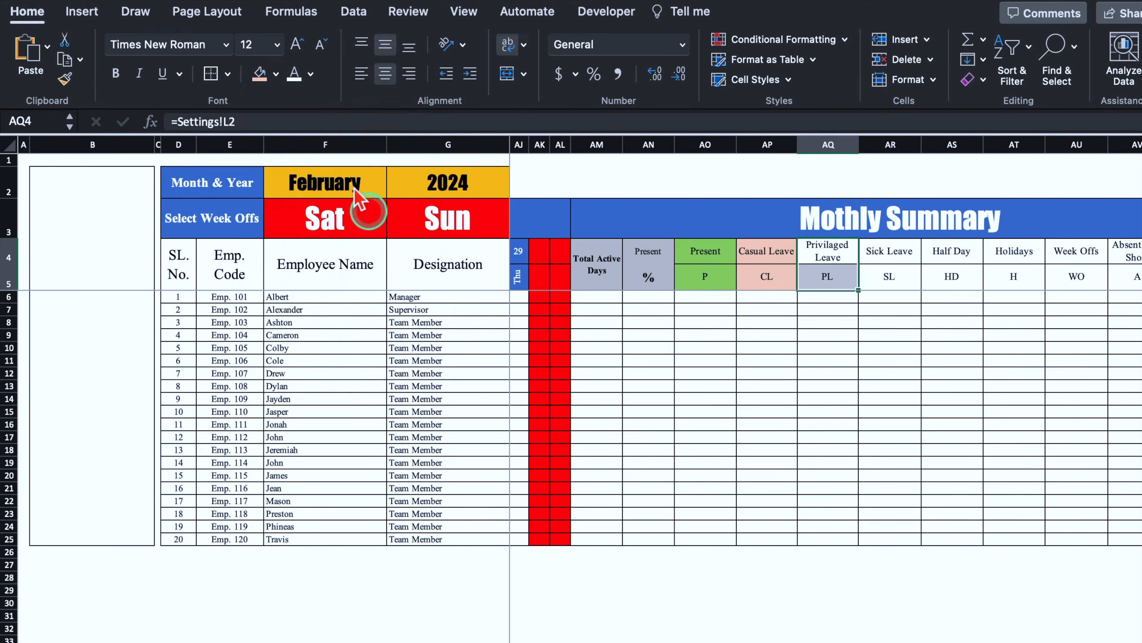
pyautogui.click(413, 281)
pyautogui.click(889, 252)
pyautogui.click(275, 74)
pyautogui.click(266, 282)
pyautogui.click(951, 252)
# Step: Color the Holidays headers gold, Week Offs brown, Absent / No Show red and the leave-without-pay (LWP) headers teal
pyautogui.click(1014, 252)
pyautogui.click(1039, 333)
pyautogui.click(1014, 252)
pyautogui.click(276, 73)
pyautogui.click(299, 281)
pyautogui.click(1077, 252)
pyautogui.click(352, 222)
pyautogui.click(1050, 252)
pyautogui.click(783, 437)
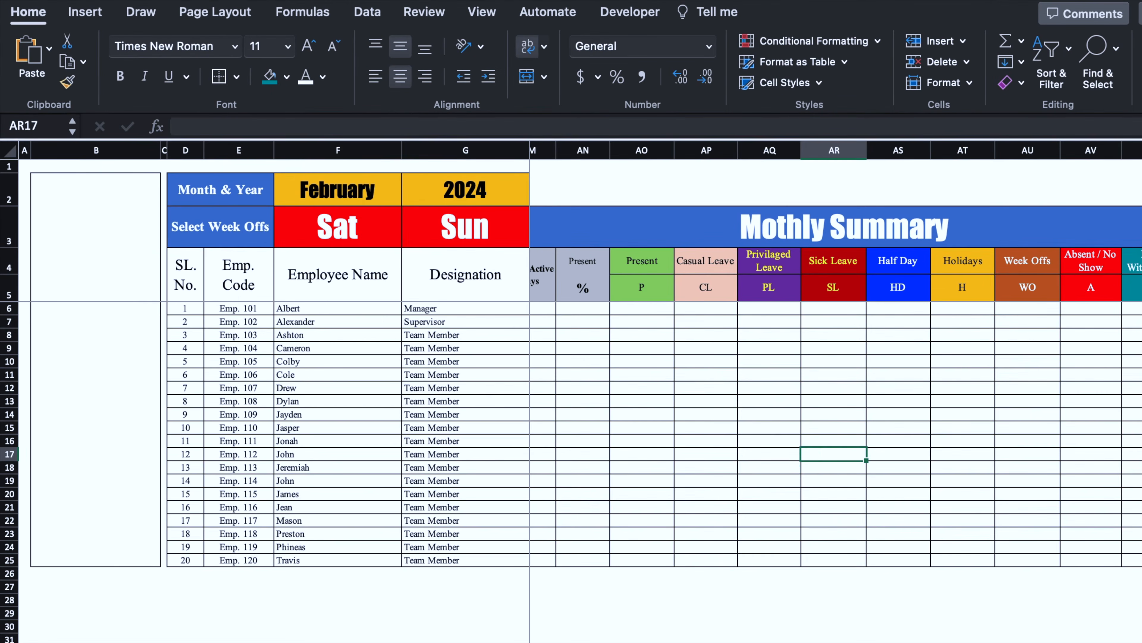
# Step: Start the Holidays formula in AT6 with =COUNTA($H$4:$AL$4) to count the date cells
pyautogui.hscroll(-15, 835, 360)
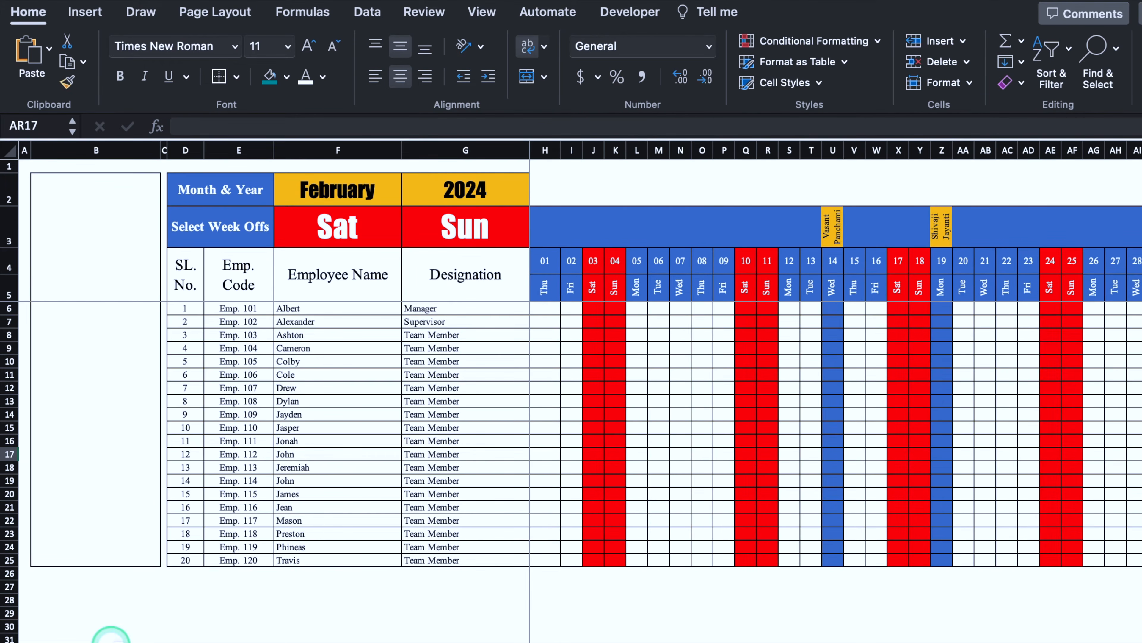
pyautogui.hscroll(15, 110, 635)
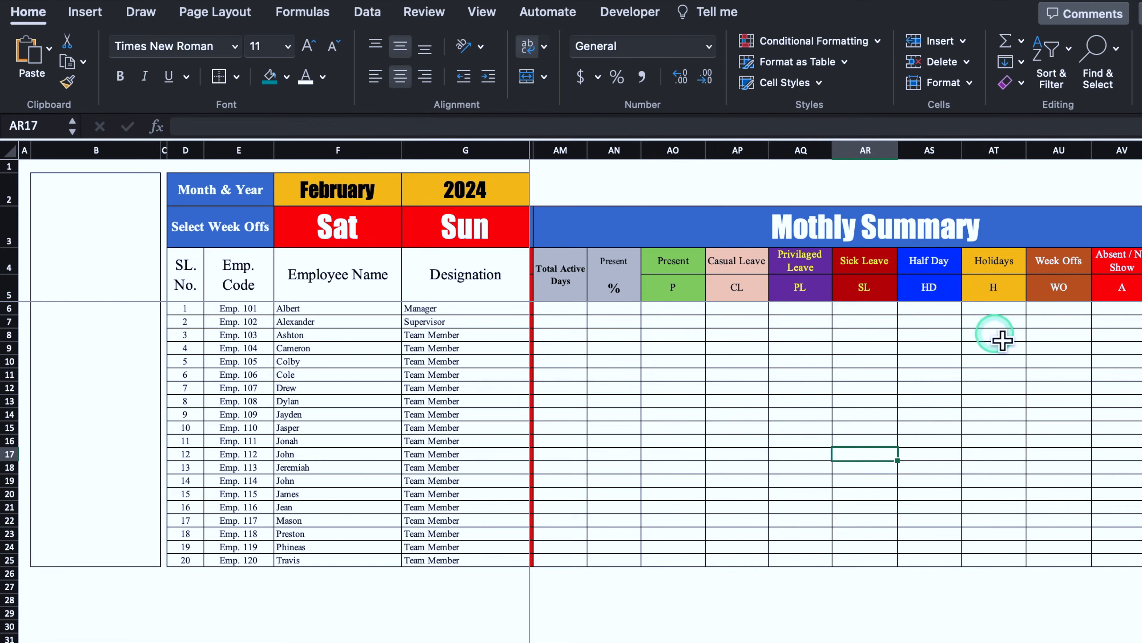
pyautogui.click(994, 309)
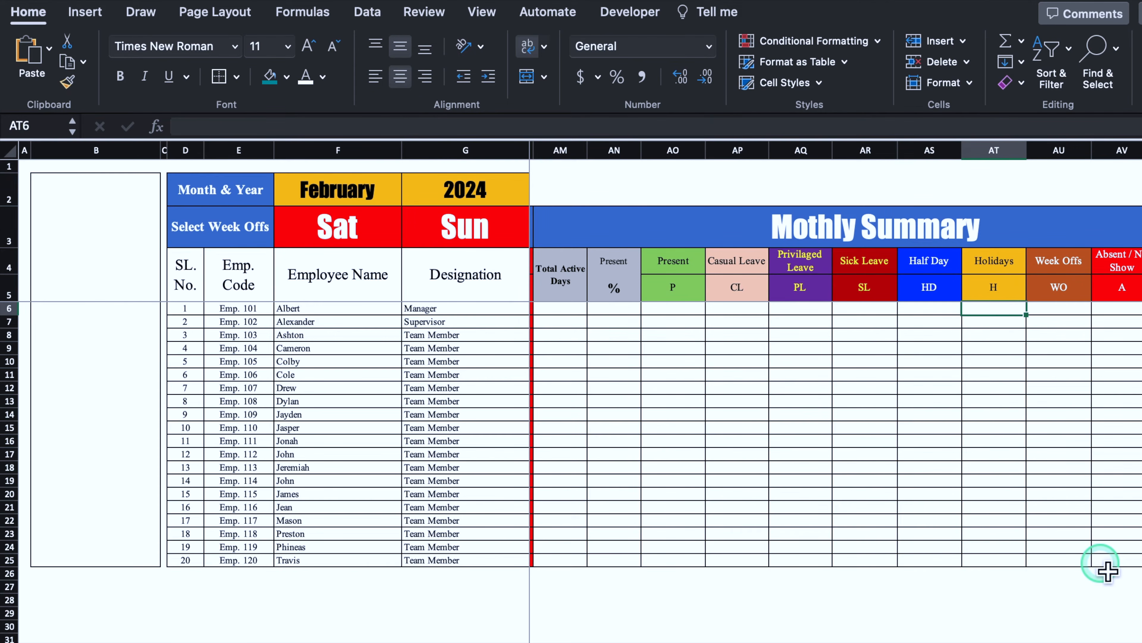
pyautogui.write('=')
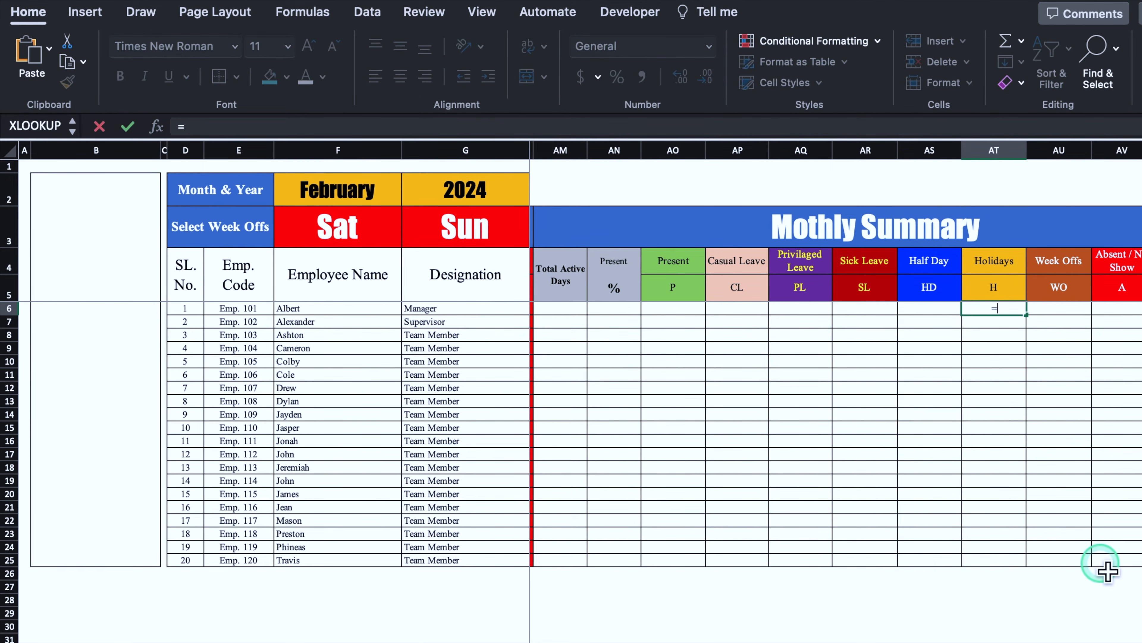
pyautogui.write('coun')
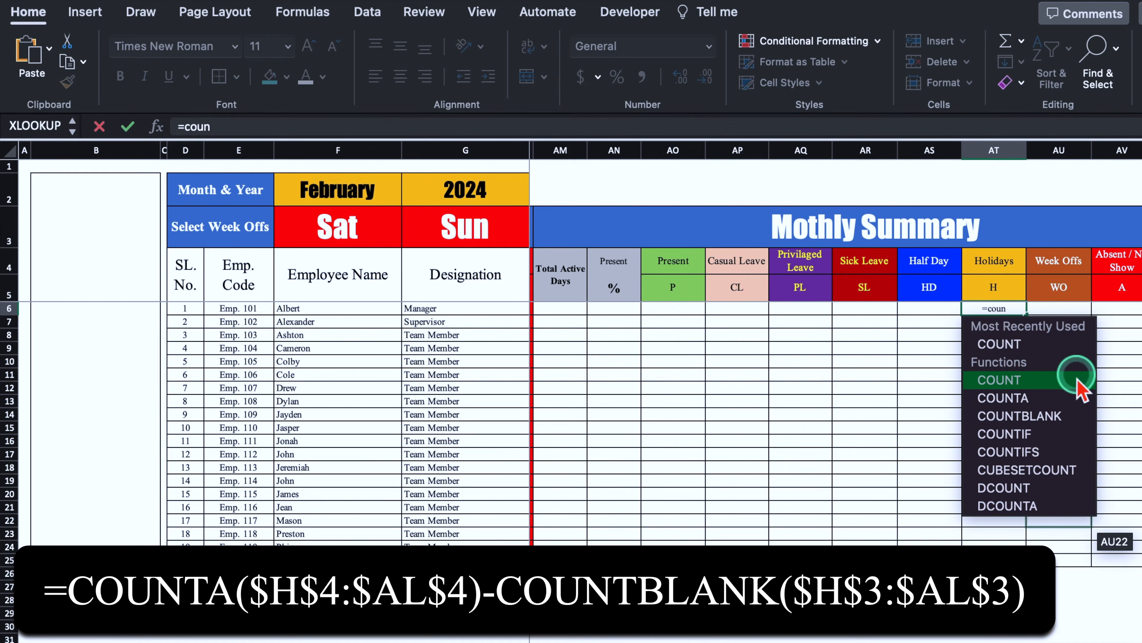
pyautogui.doubleClick(1073, 399)
pyautogui.hscroll(-15, 836, 360)
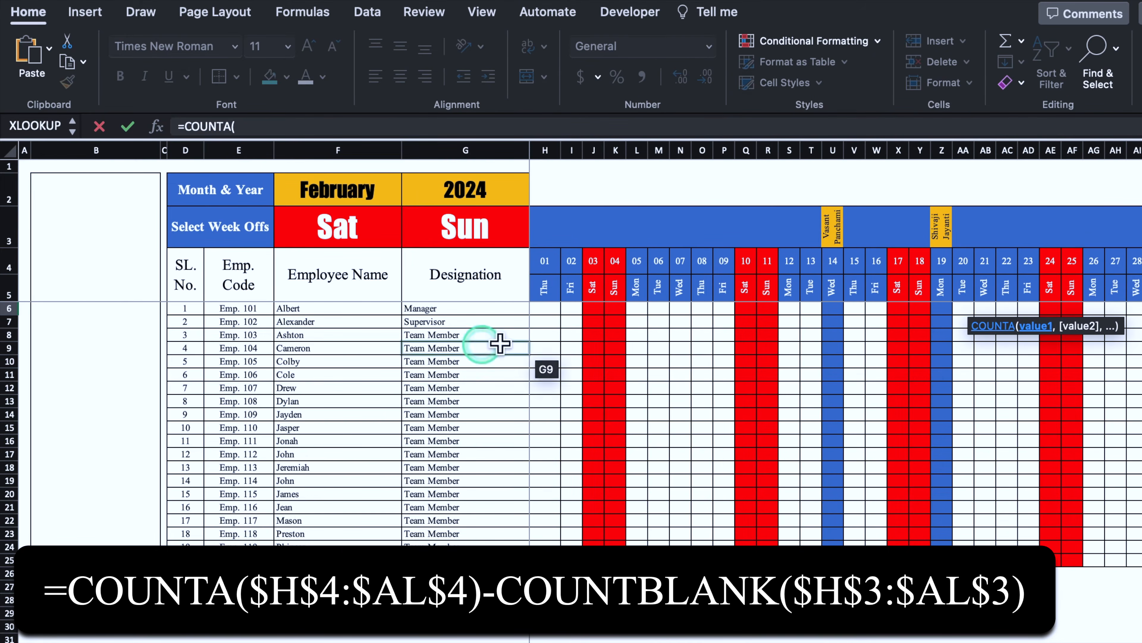
pyautogui.moveTo(547, 262); pyautogui.dragTo(746, 280)
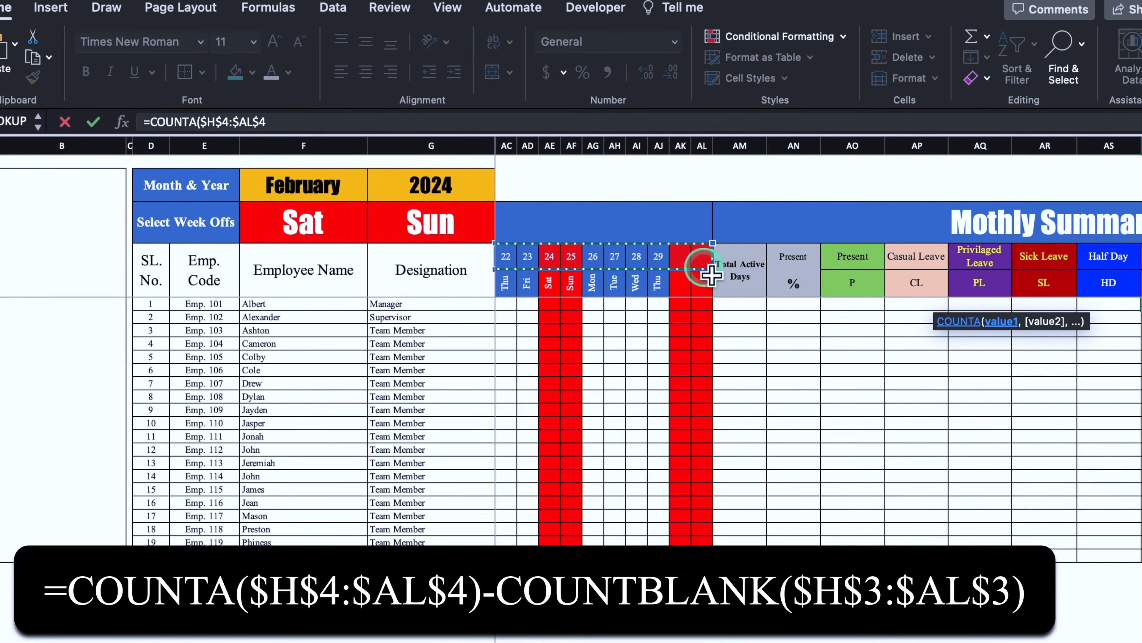
pyautogui.click(465, 122)
pyautogui.write(')')
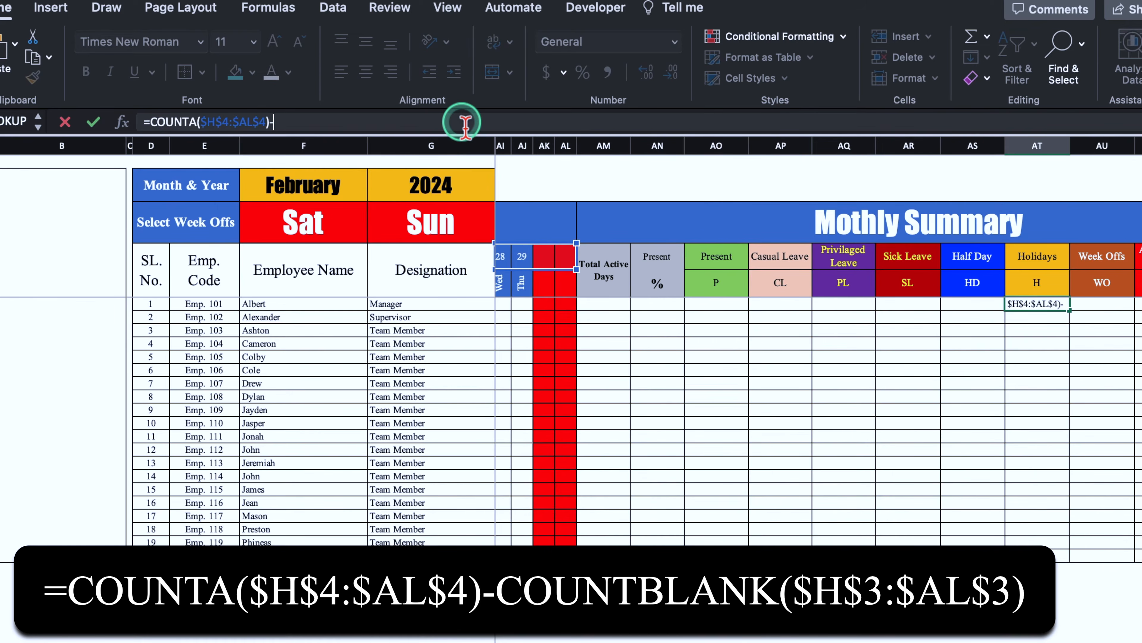
# Step: Complete the AT6 formula by subtracting COUNTBLANK($H$3:$AL$3) and enter it
pyautogui.write('-Coun')
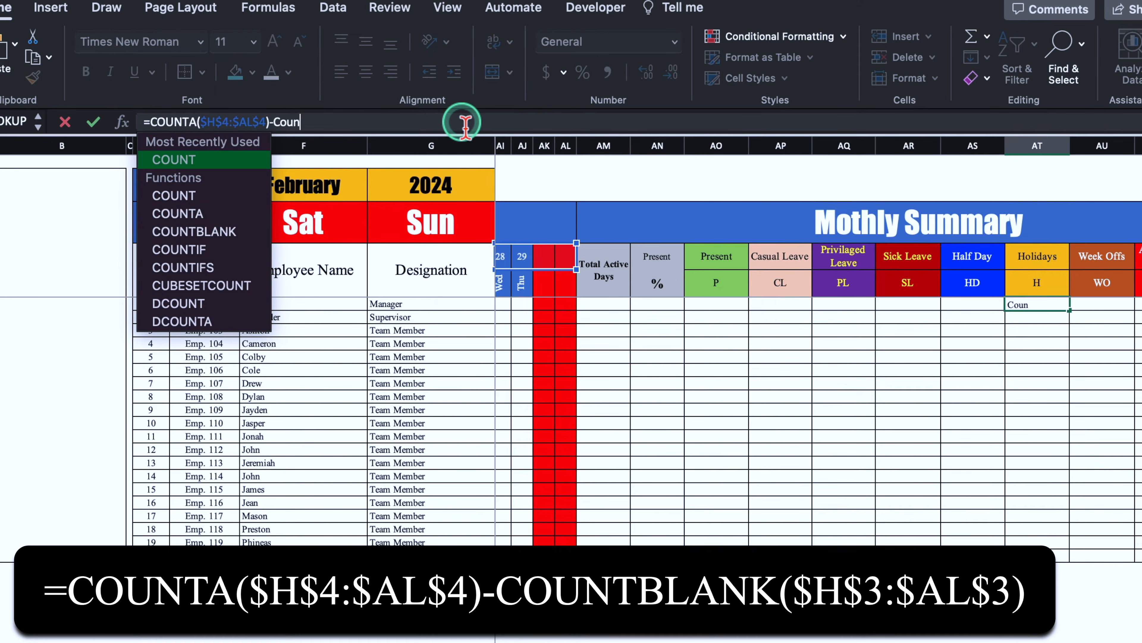
pyautogui.doubleClick(210, 233)
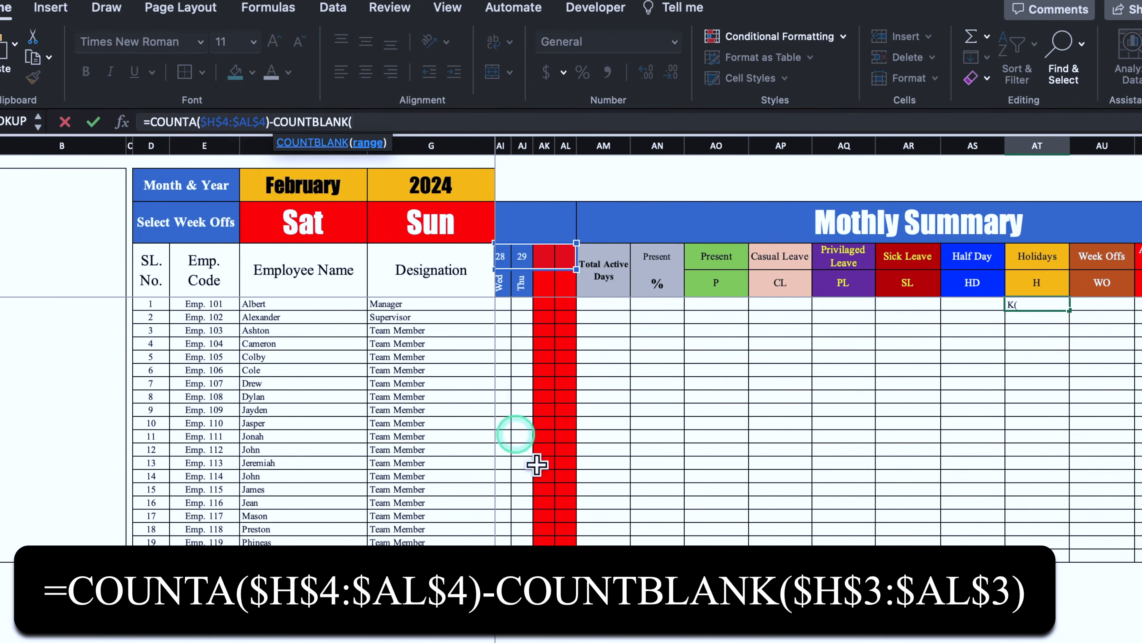
pyautogui.hscroll(-10, 259, 636)
pyautogui.hscroll(-5, 259, 637)
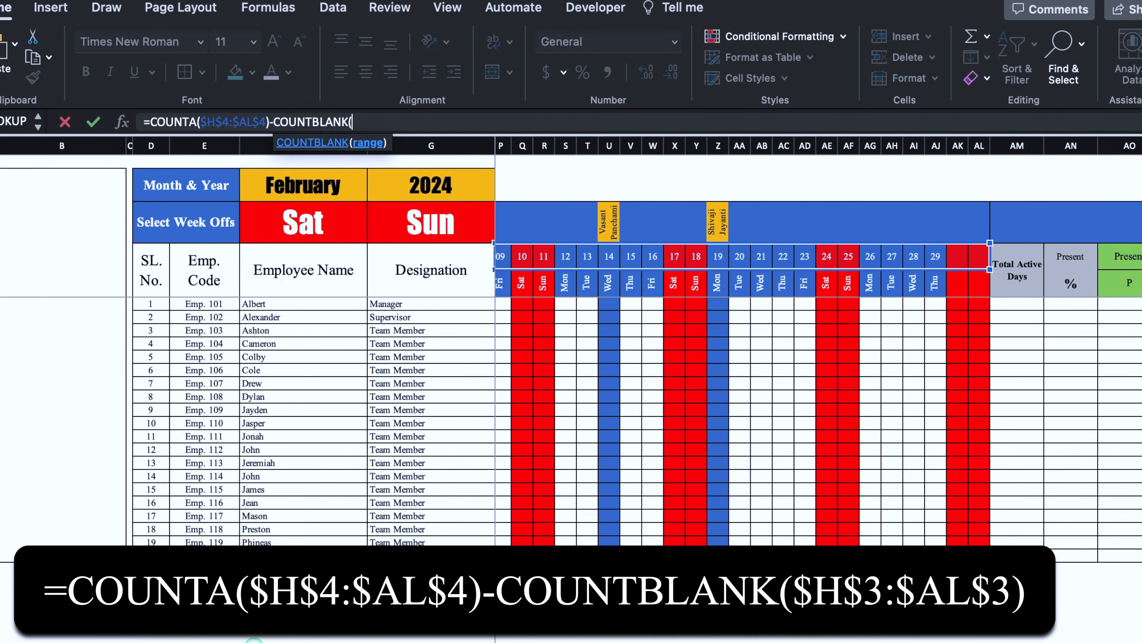
pyautogui.moveTo(527, 231); pyautogui.dragTo(646, 225)
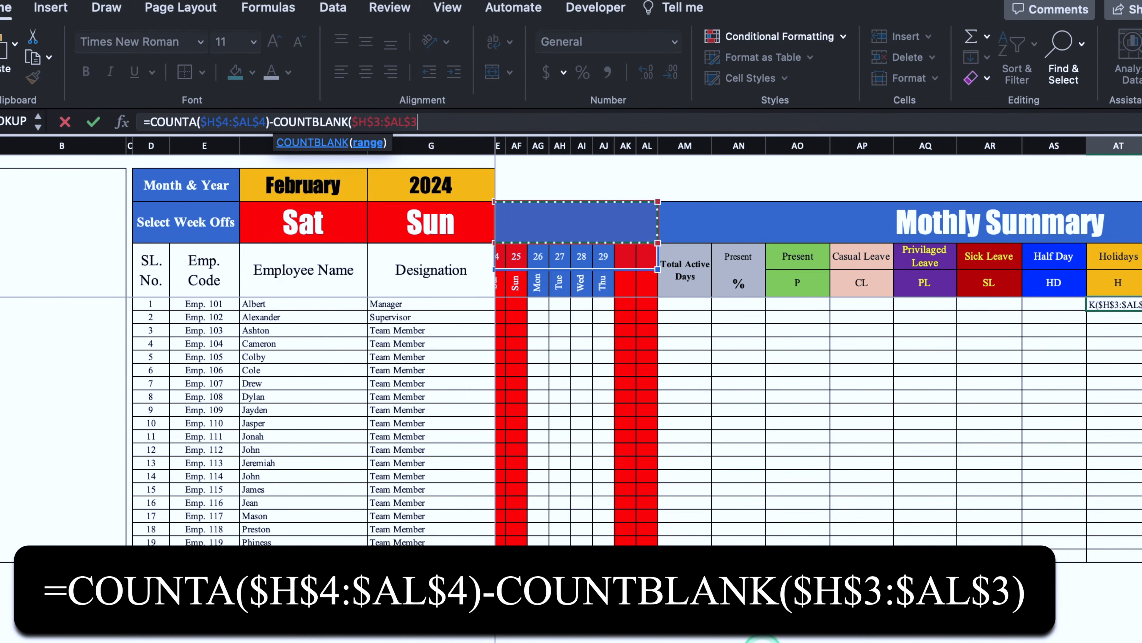
pyautogui.write(')')
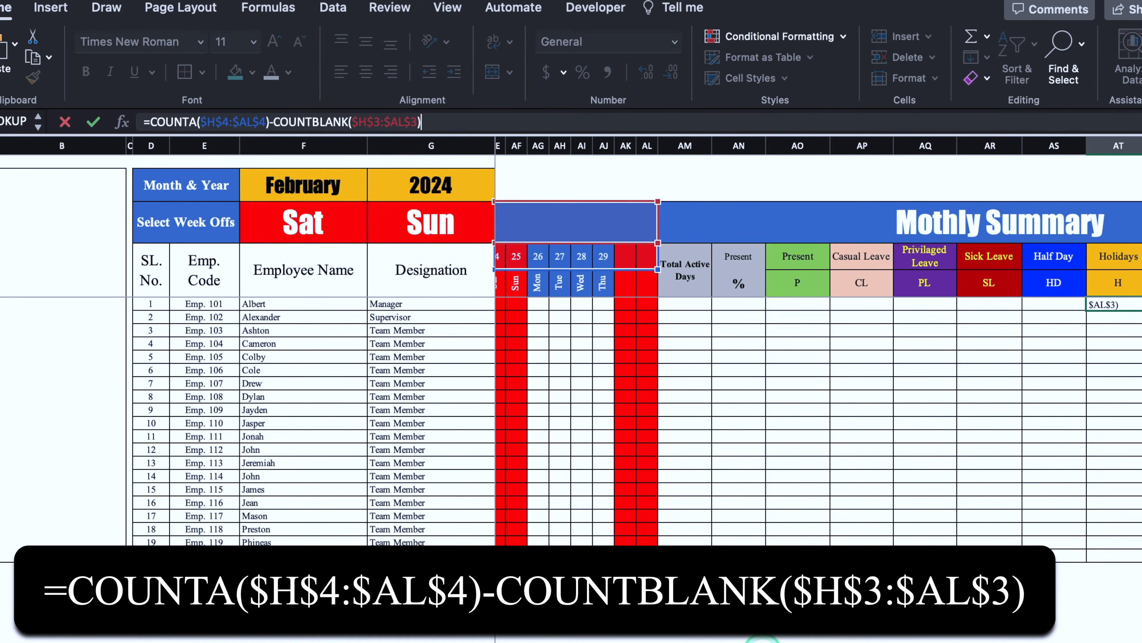
pyautogui.press('Return')
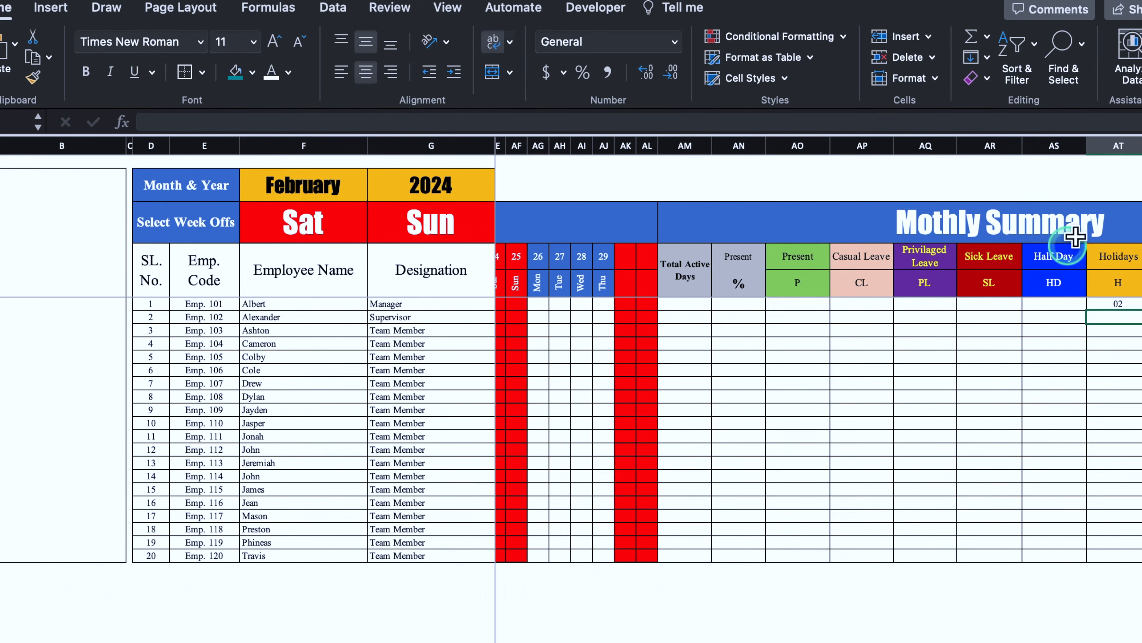
# Step: Set the sheet's month to January and check the marked holidays in row 3 against the Holidays summary
pyautogui.hscroll(-10, 764, 630)
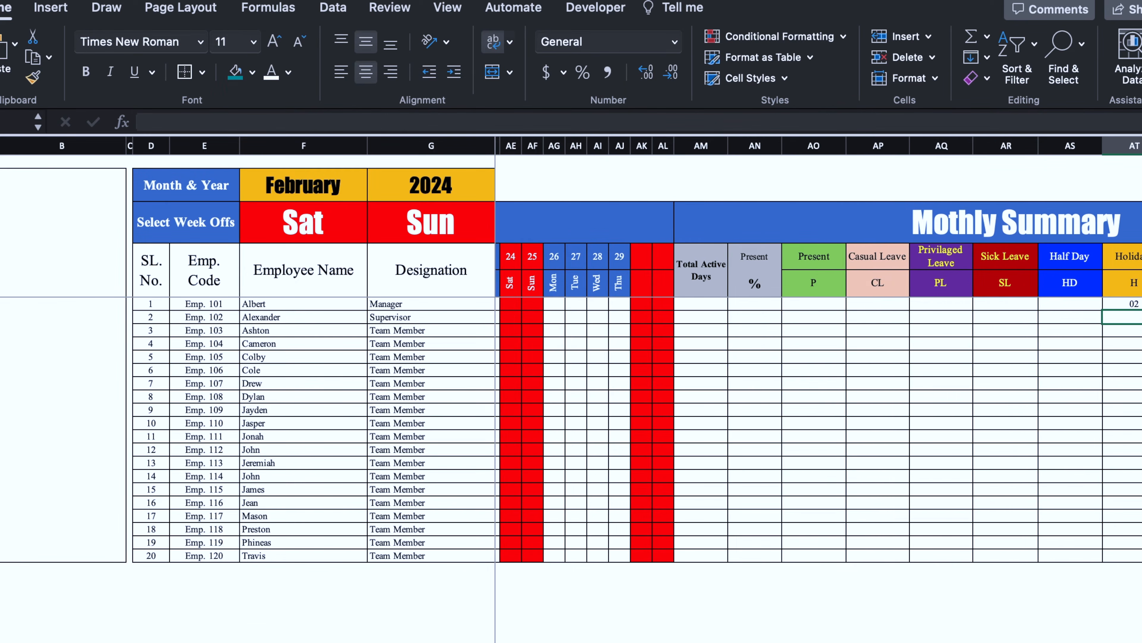
pyautogui.hscroll(-2, 538, 639)
pyautogui.click(888, 288)
pyautogui.click(355, 187)
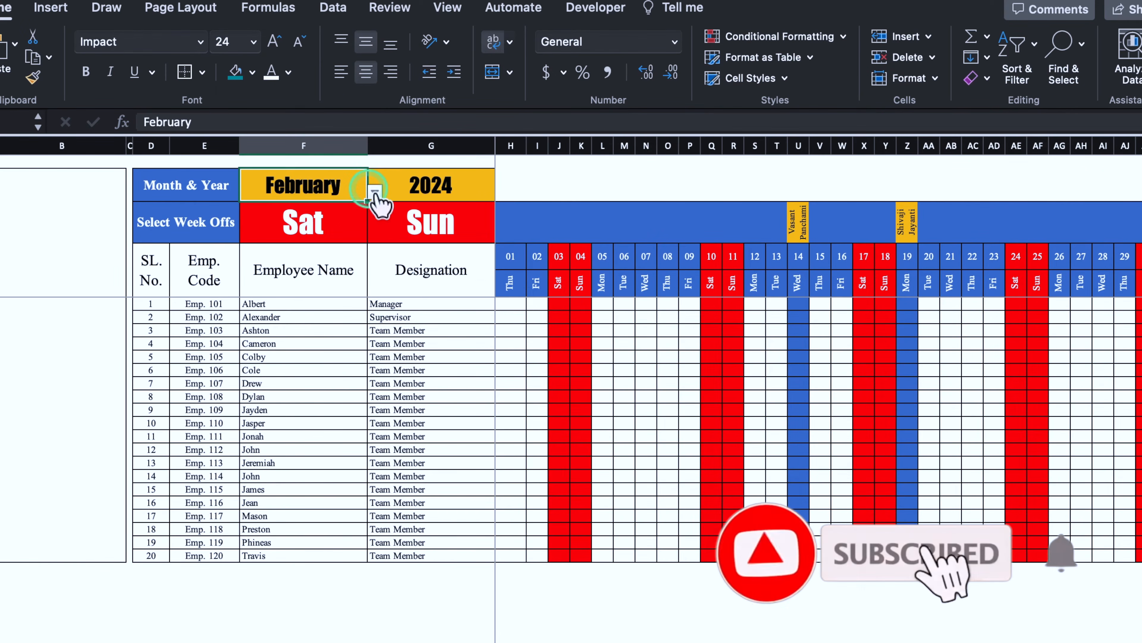
pyautogui.click(374, 191)
pyautogui.click(292, 209)
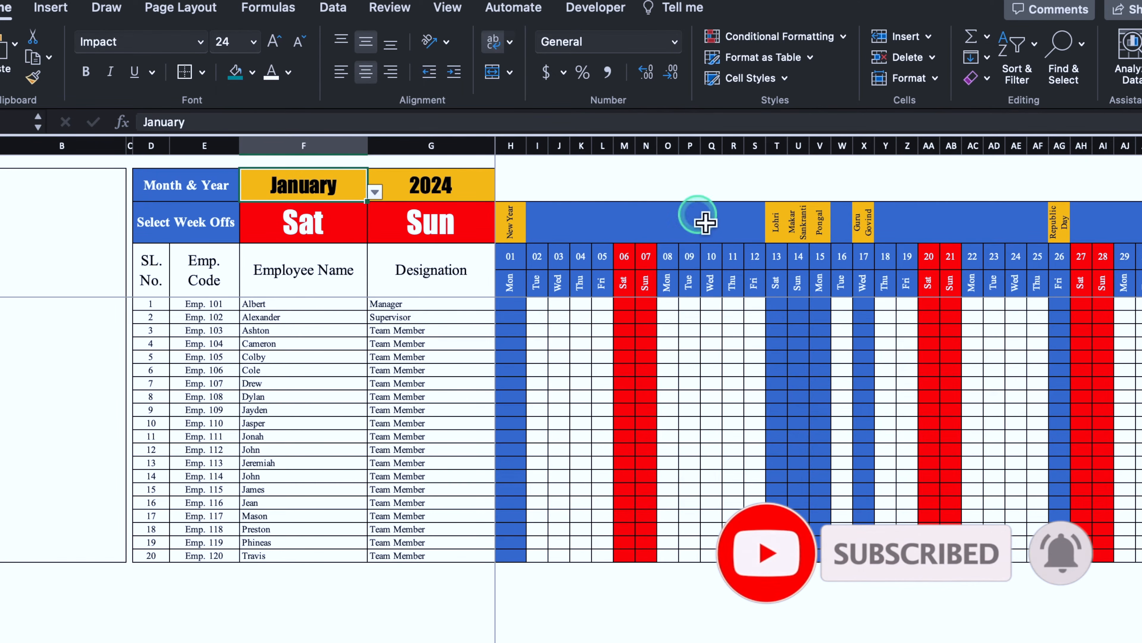
pyautogui.click(780, 221)
pyautogui.click(806, 225)
pyautogui.click(821, 223)
pyautogui.click(864, 223)
pyautogui.click(1056, 233)
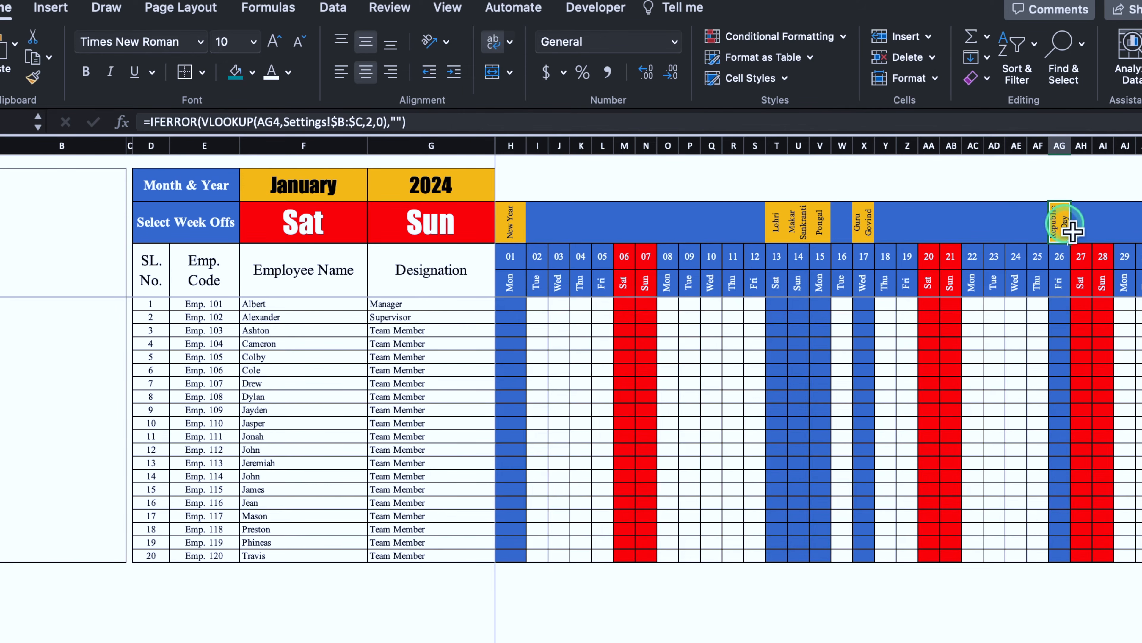
pyautogui.moveTo(550, 642); pyautogui.dragTo(1030, 642)
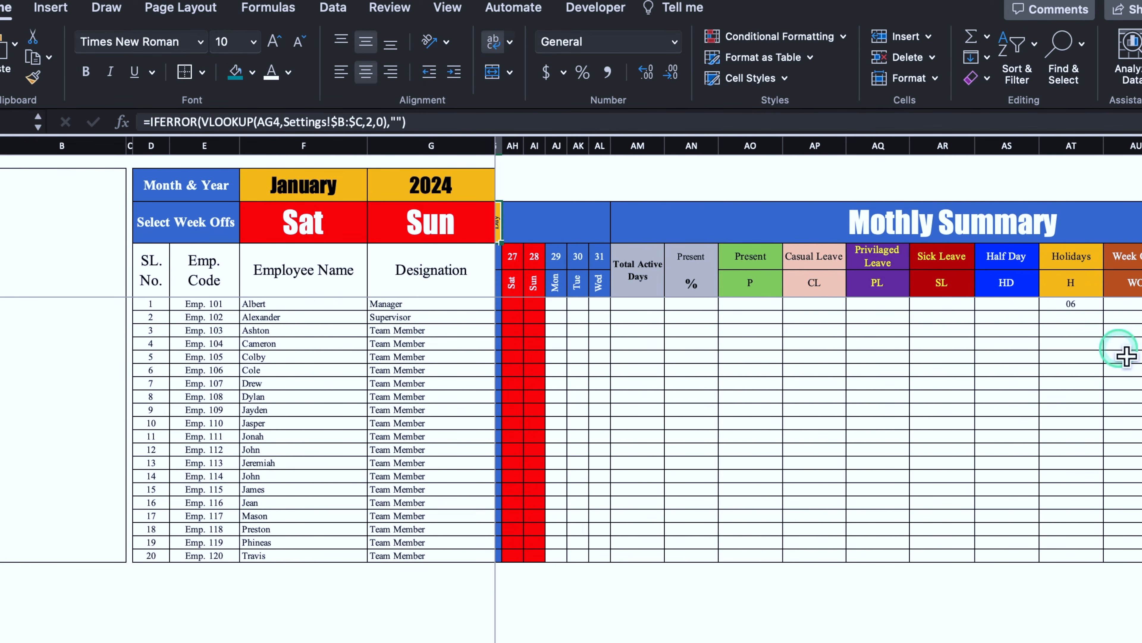
# Step: Fill the Holidays formula from AT6 down to AT25 for all employees
pyautogui.click(1082, 307)
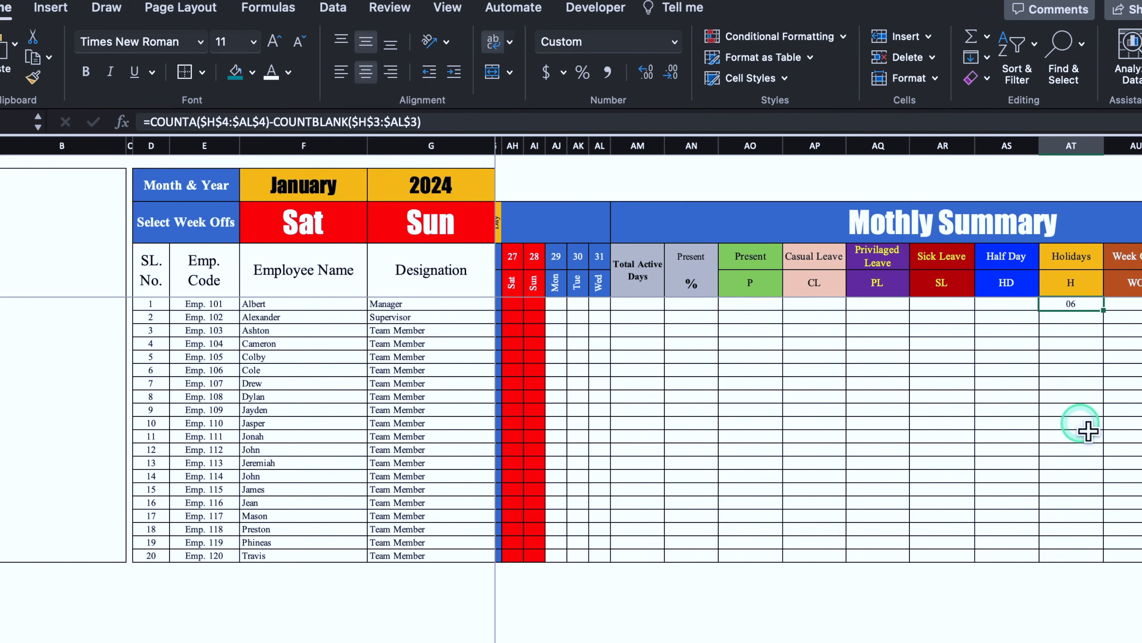
pyautogui.moveTo(1104, 310); pyautogui.dragTo(1113, 571)
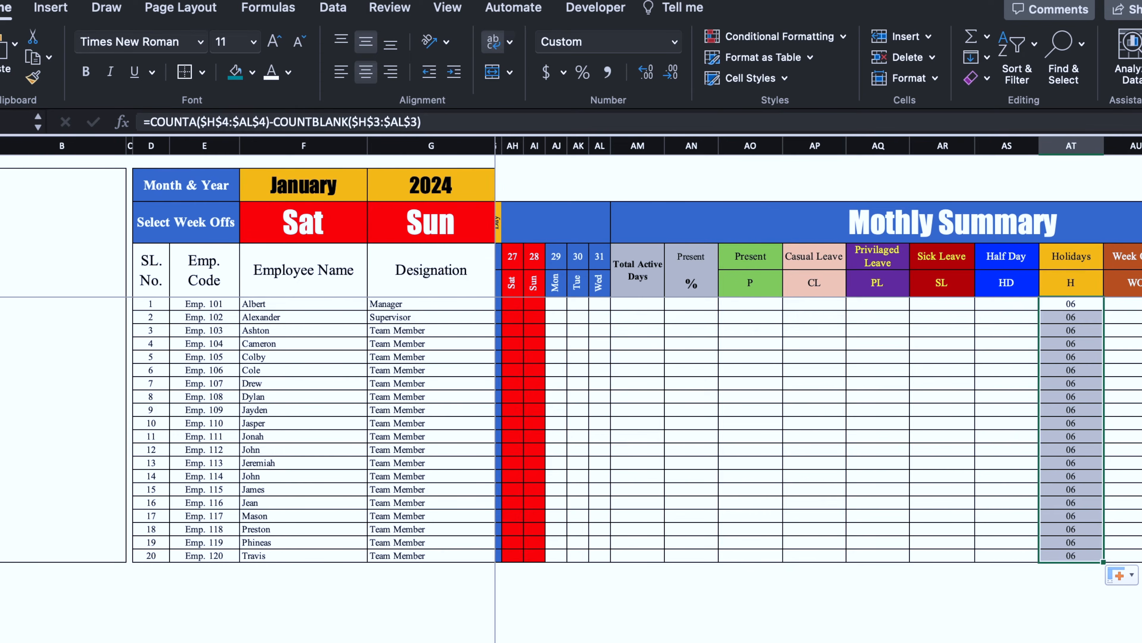
# Step: Start the Week Offs formula in AU6 with =COUNTIF($H$5:$AL$5,$F$3) to count the first week-off day
pyautogui.hscroll(3, 1113, 570)
pyautogui.click(1004, 306)
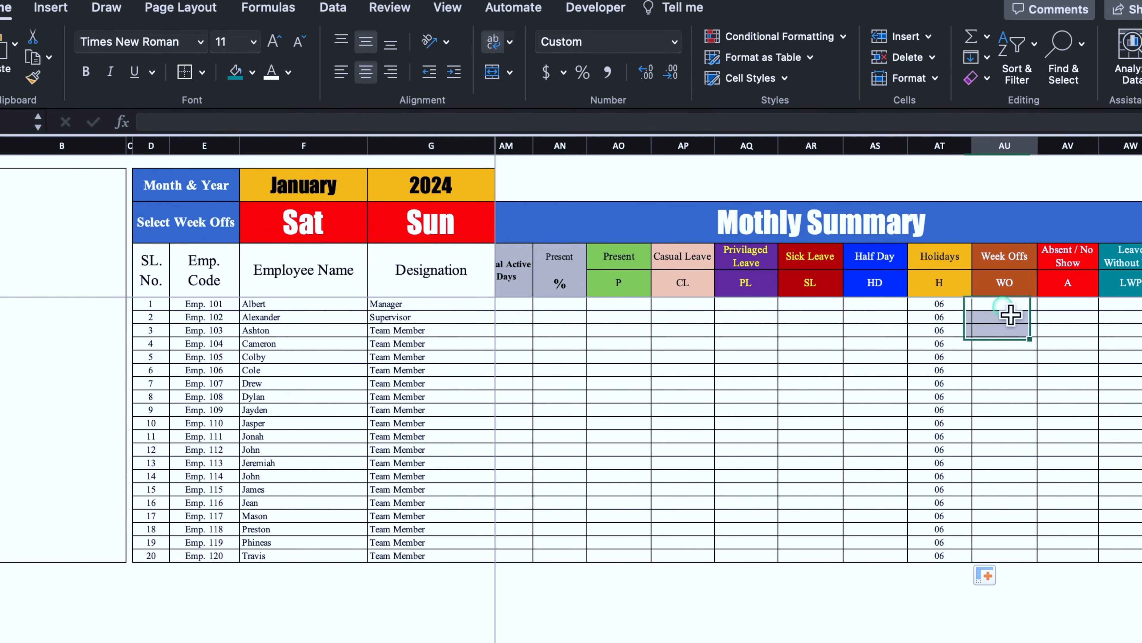
pyautogui.write('=count')
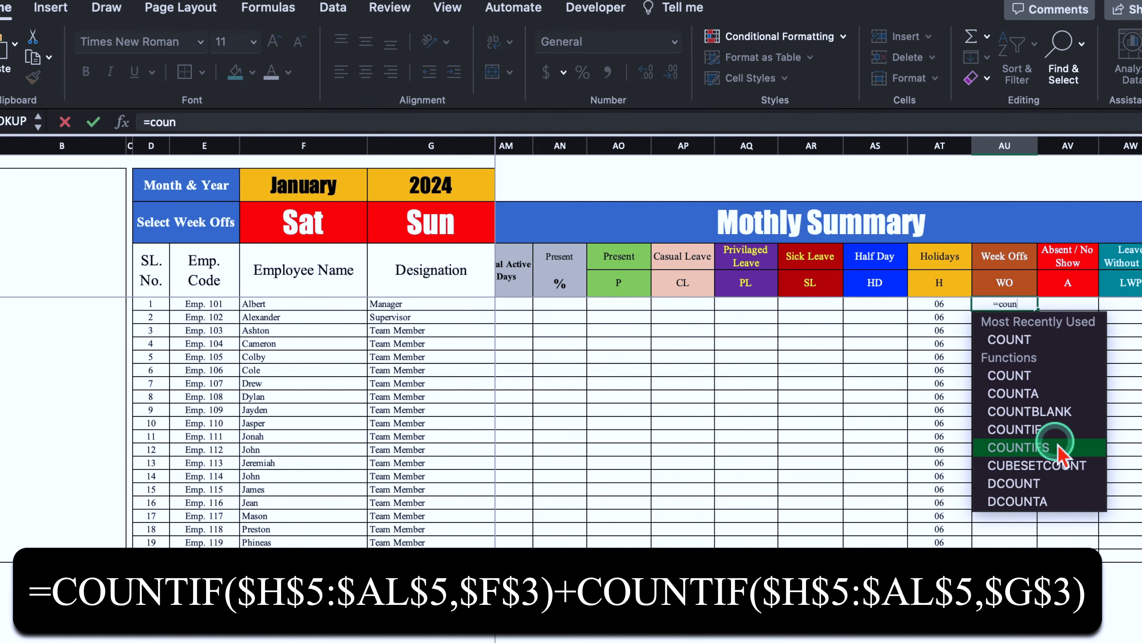
pyautogui.doubleClick(1055, 439)
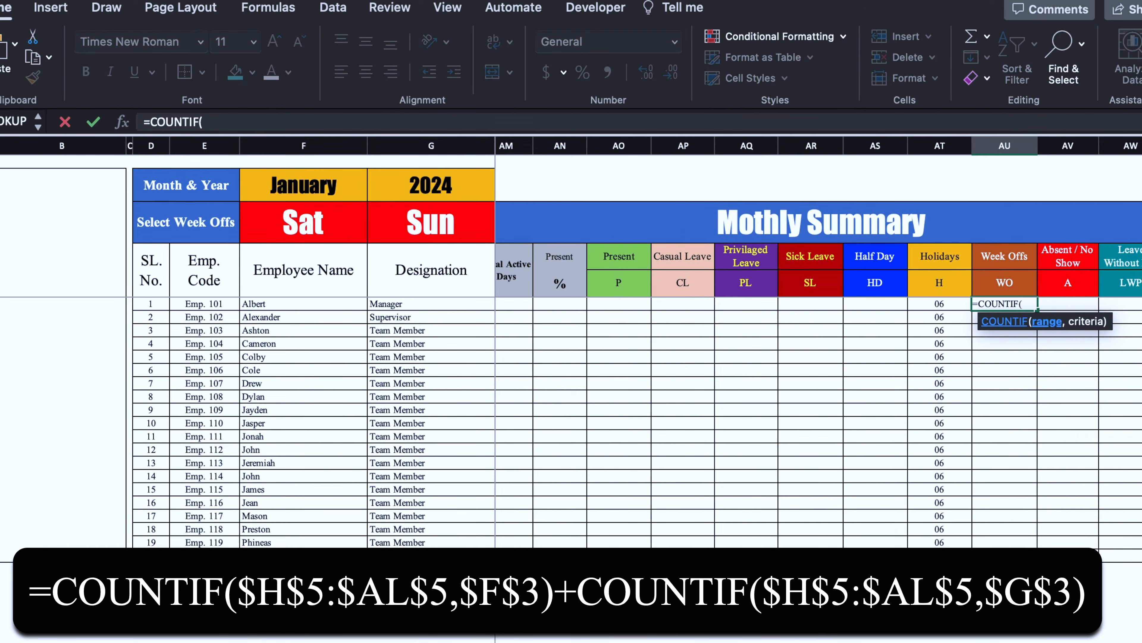
pyautogui.hscroll(-15, 809, 360)
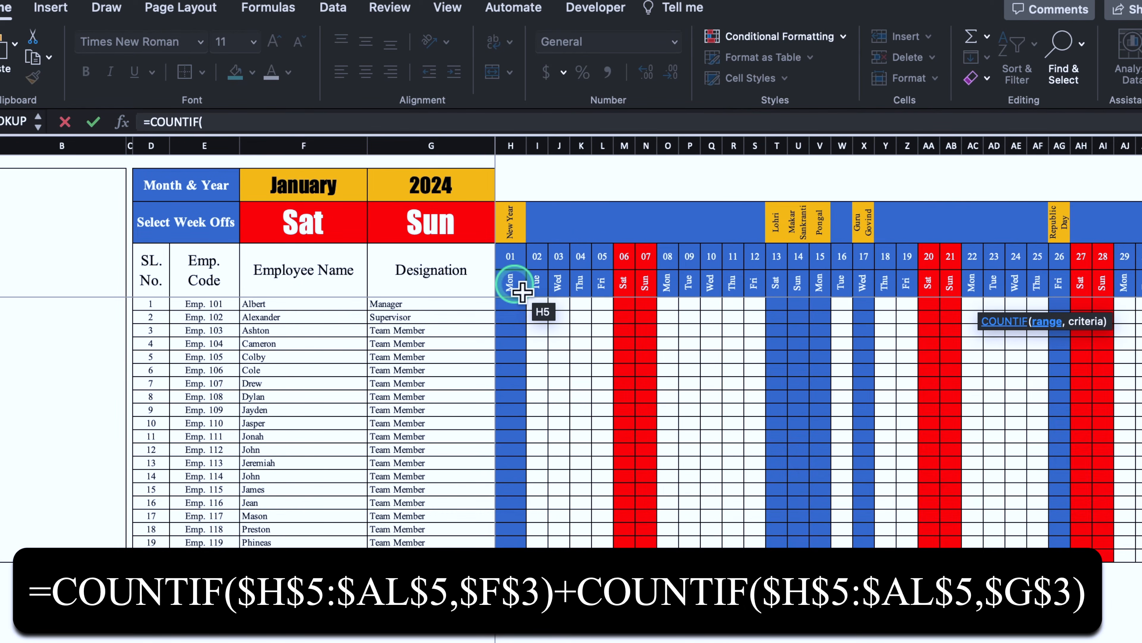
pyautogui.moveTo(522, 292); pyautogui.dragTo(1140, 291)
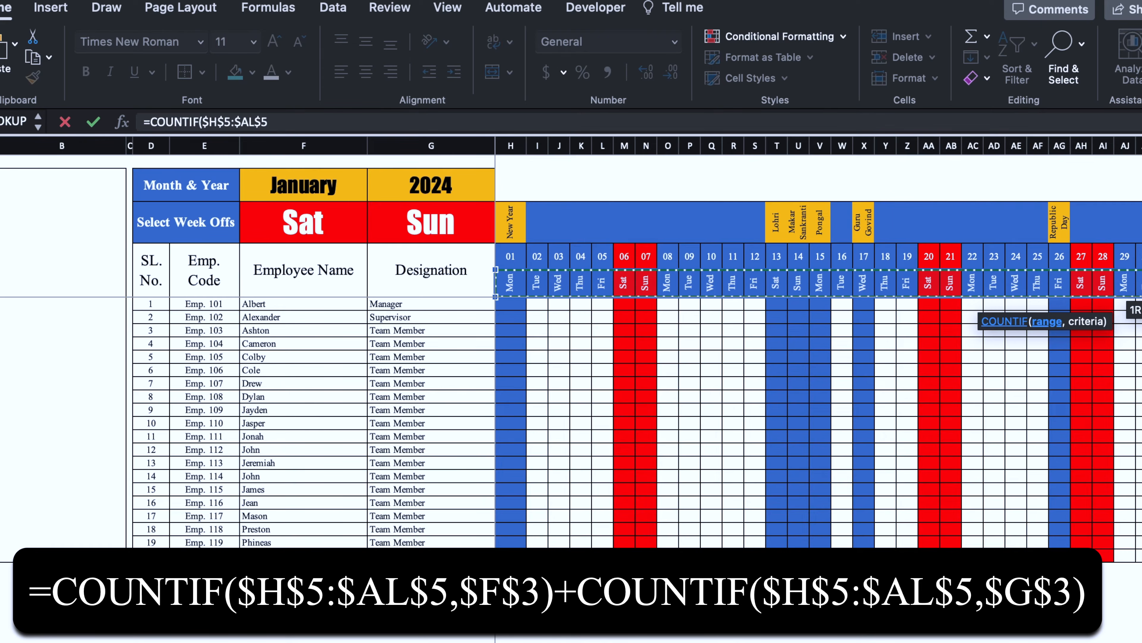
pyautogui.write(',')
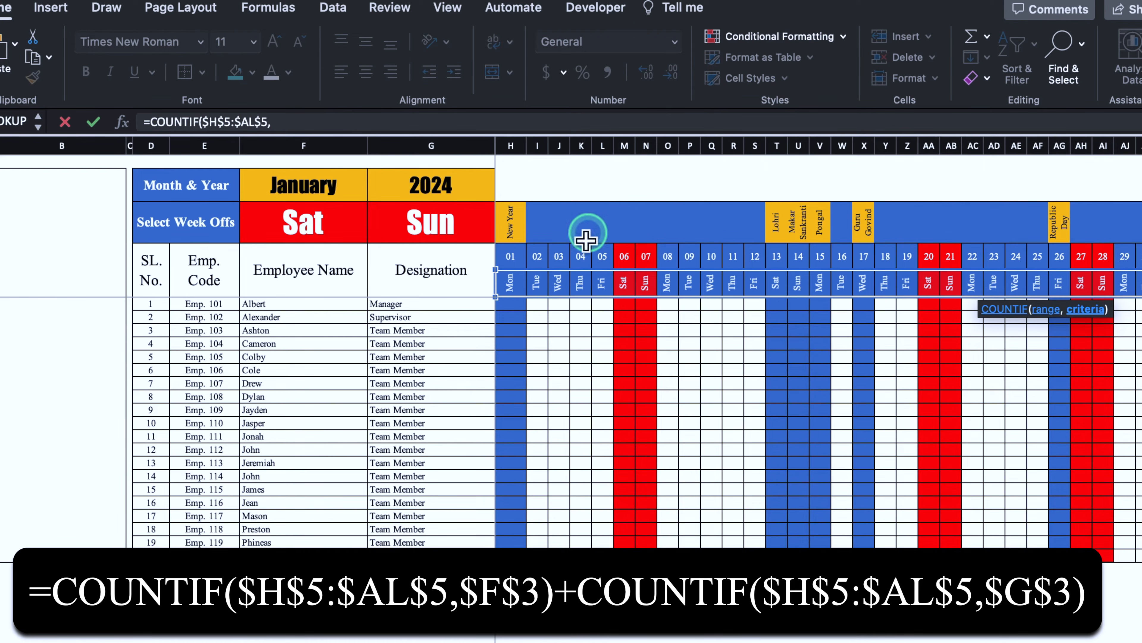
pyautogui.click(294, 235)
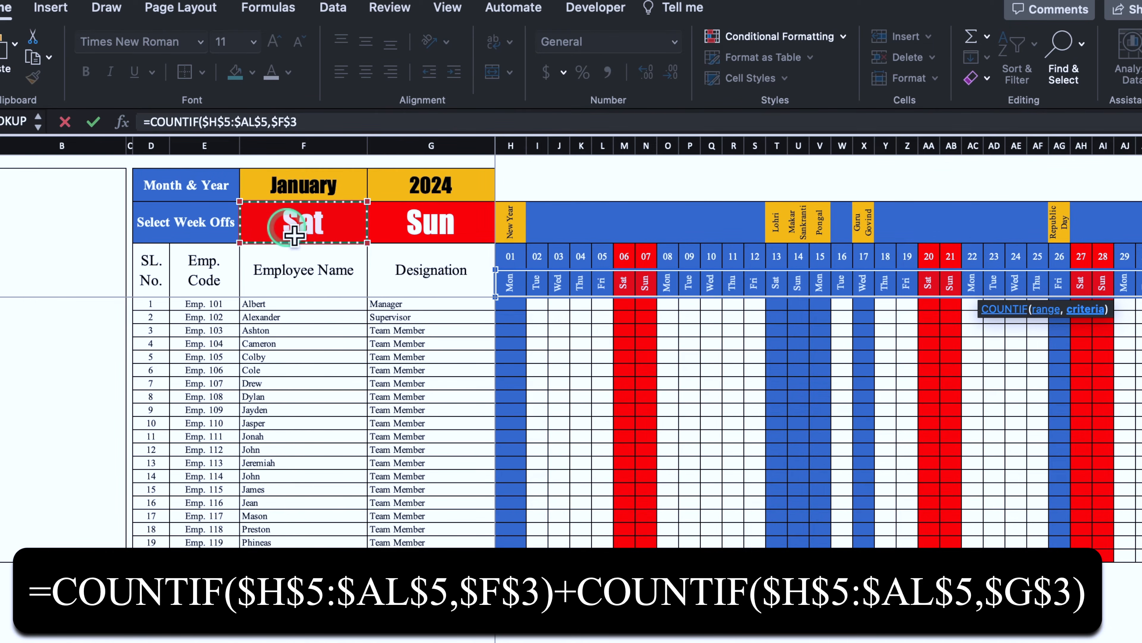
pyautogui.write(')')
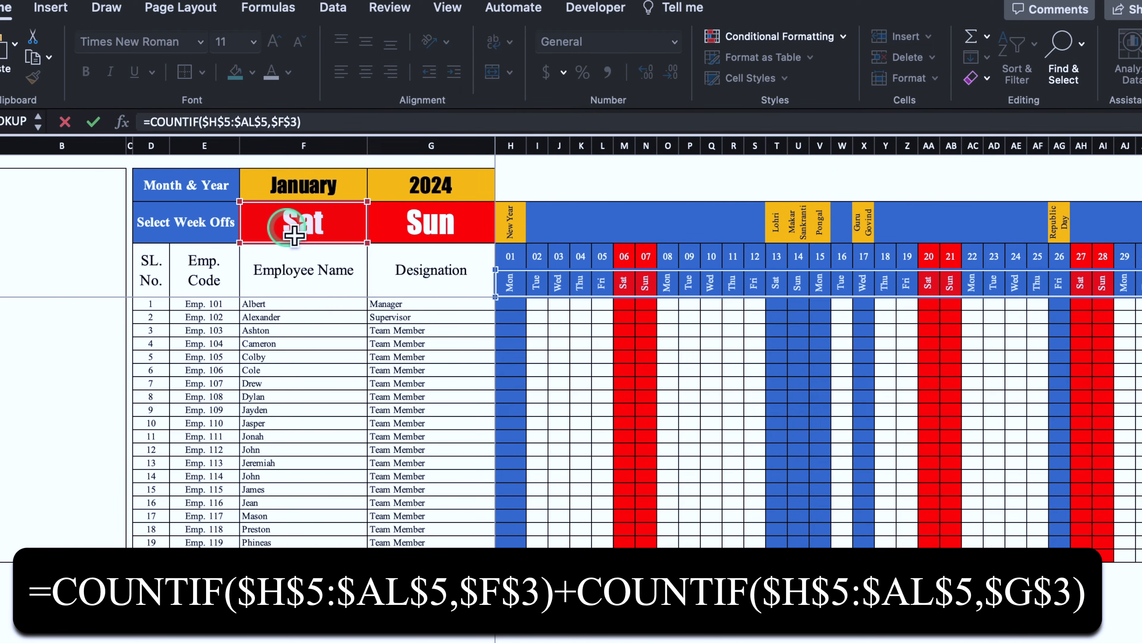
# Step: Complete the Week Offs formula in AU6 by adding COUNTIF($H$5:$AL$5,$G$3) for the second week-off day and enter it
pyautogui.write('+count')
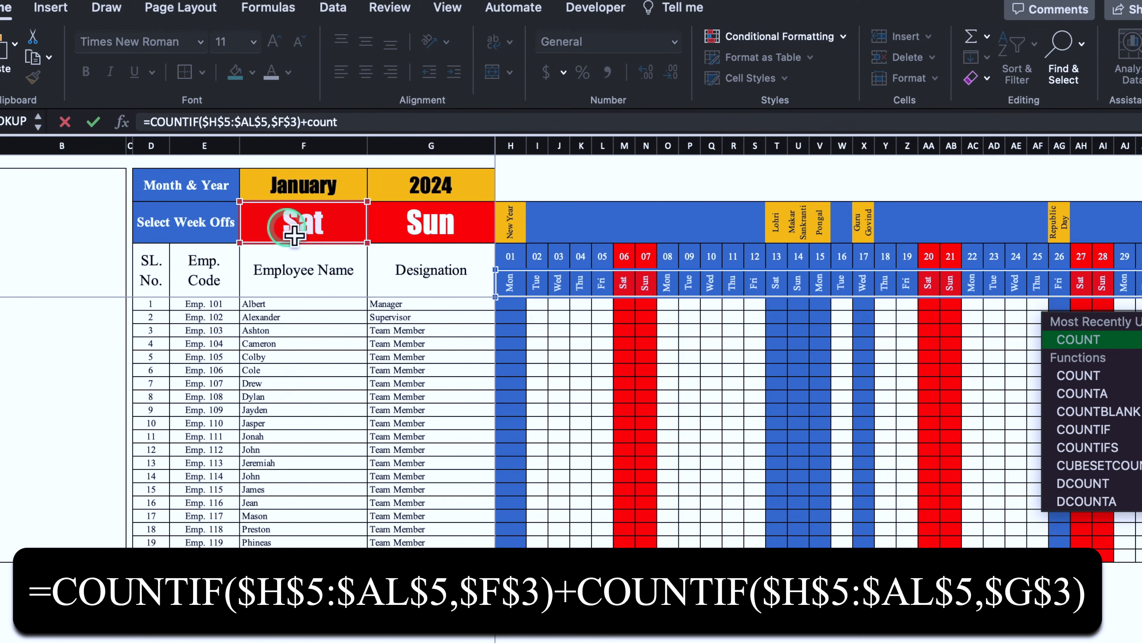
pyautogui.doubleClick(1095, 430)
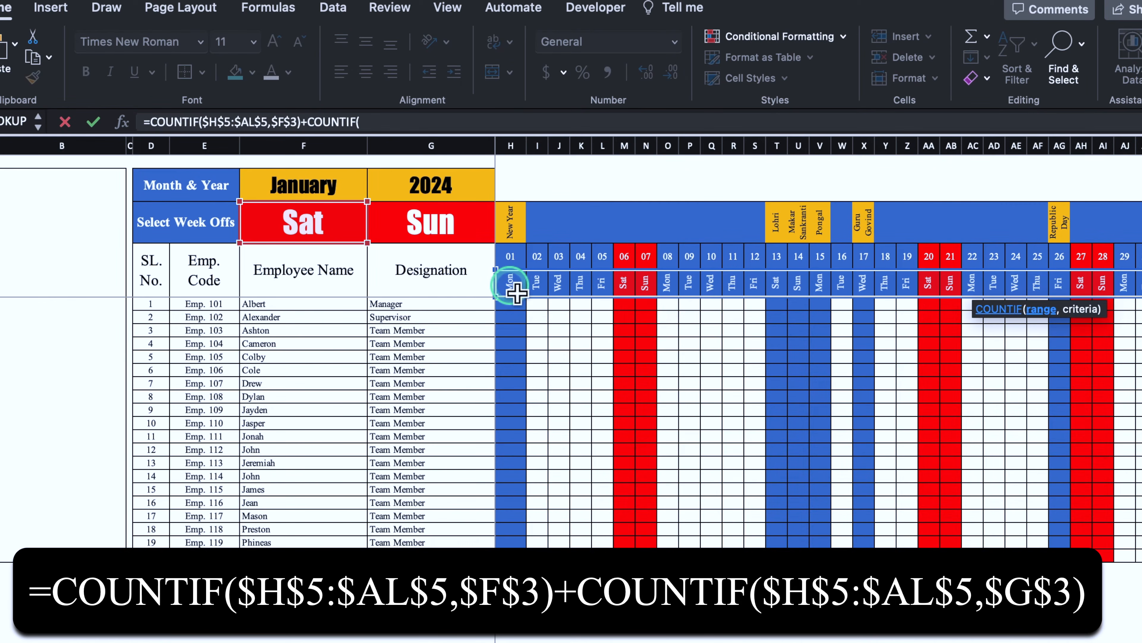
pyautogui.moveTo(516, 293); pyautogui.dragTo(1124, 293)
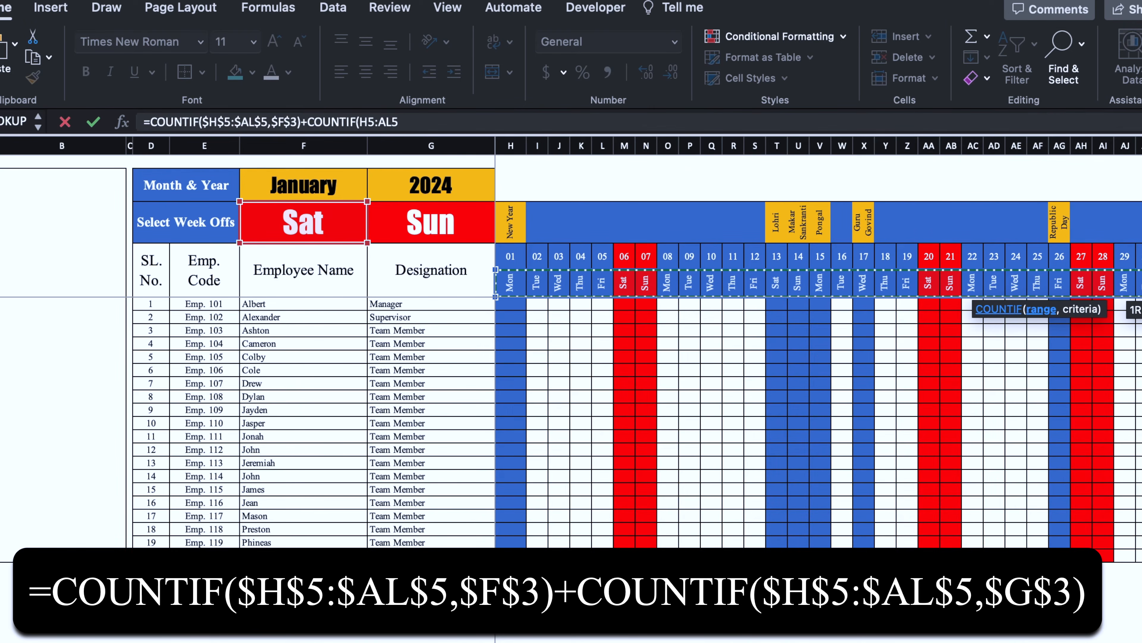
pyautogui.moveTo(1138, 295); pyautogui.dragTo(1140, 266)
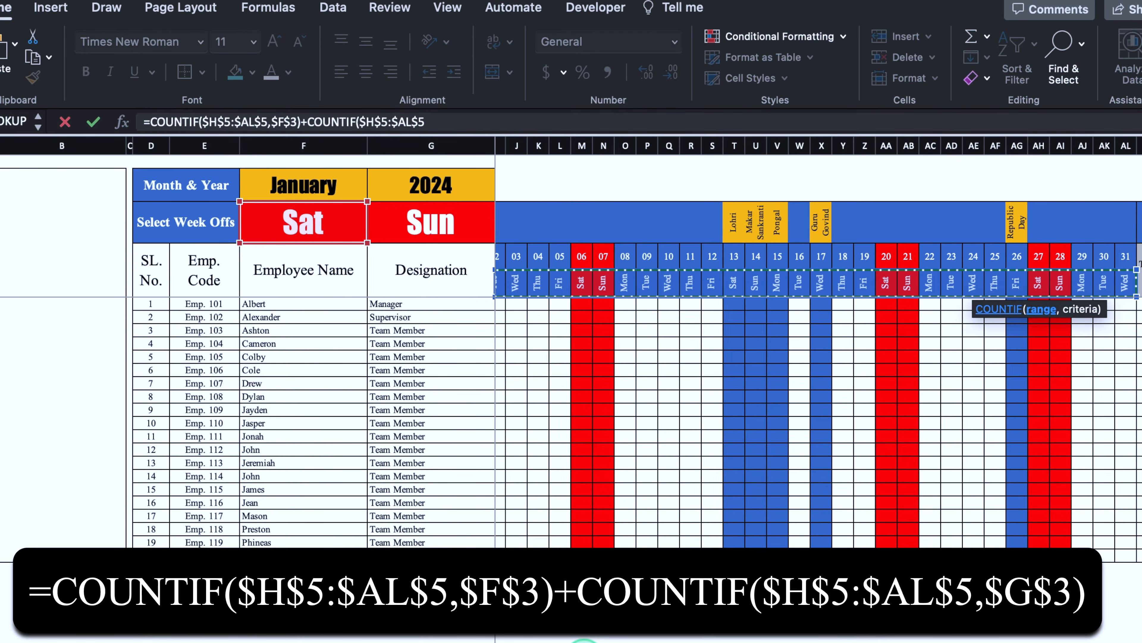
pyautogui.write(',')
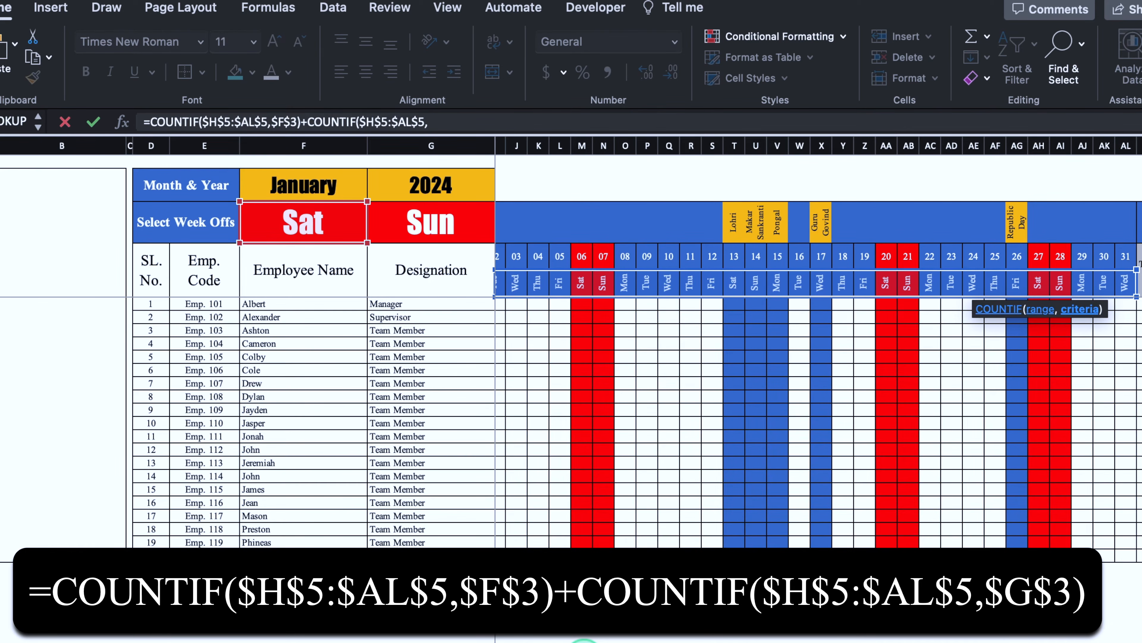
pyautogui.click(449, 227)
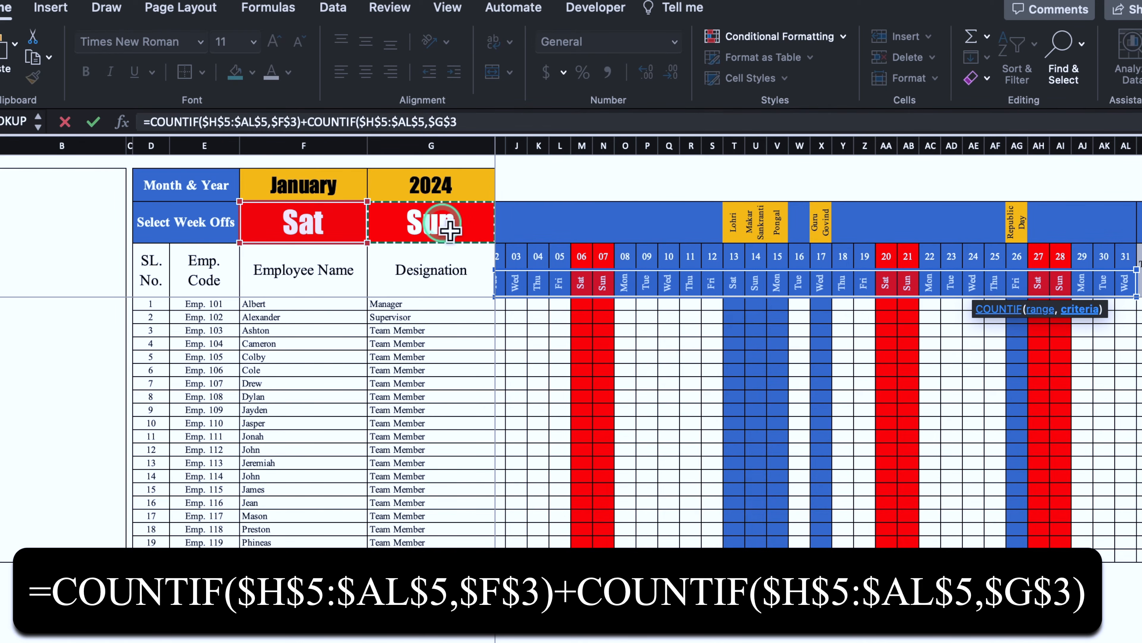
pyautogui.write(')')
pyautogui.press('Return')
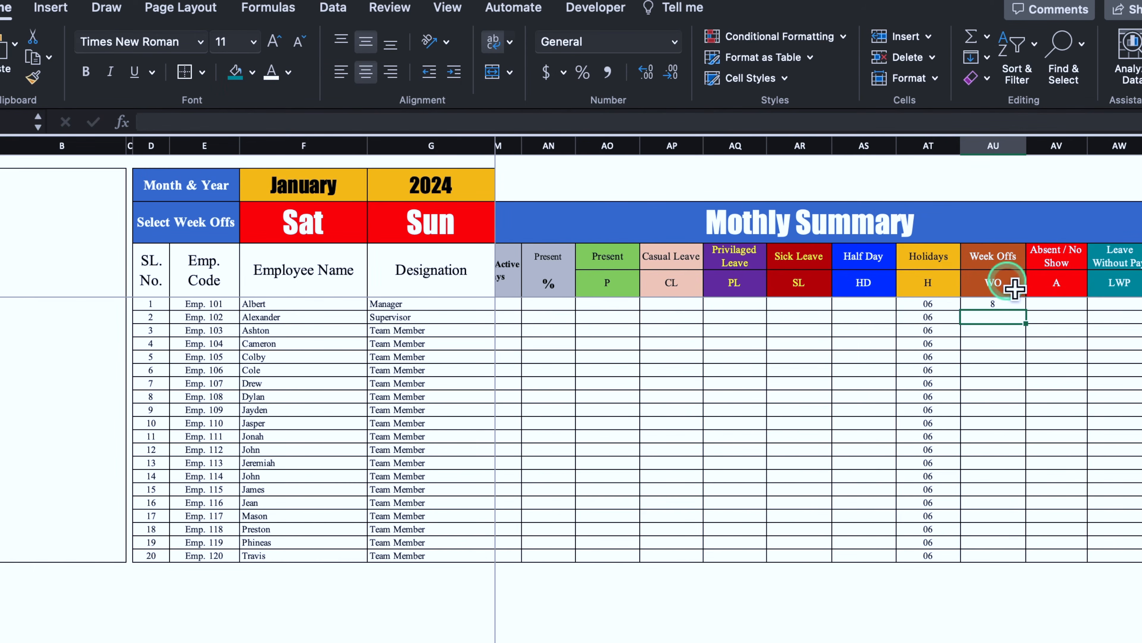
# Step: Reorder the conditional formatting rules of H6:AL25 so the holiday rule =H$3<>"" comes below the week-off rule, and apply the change
pyautogui.hscroll(-15, 843, 639)
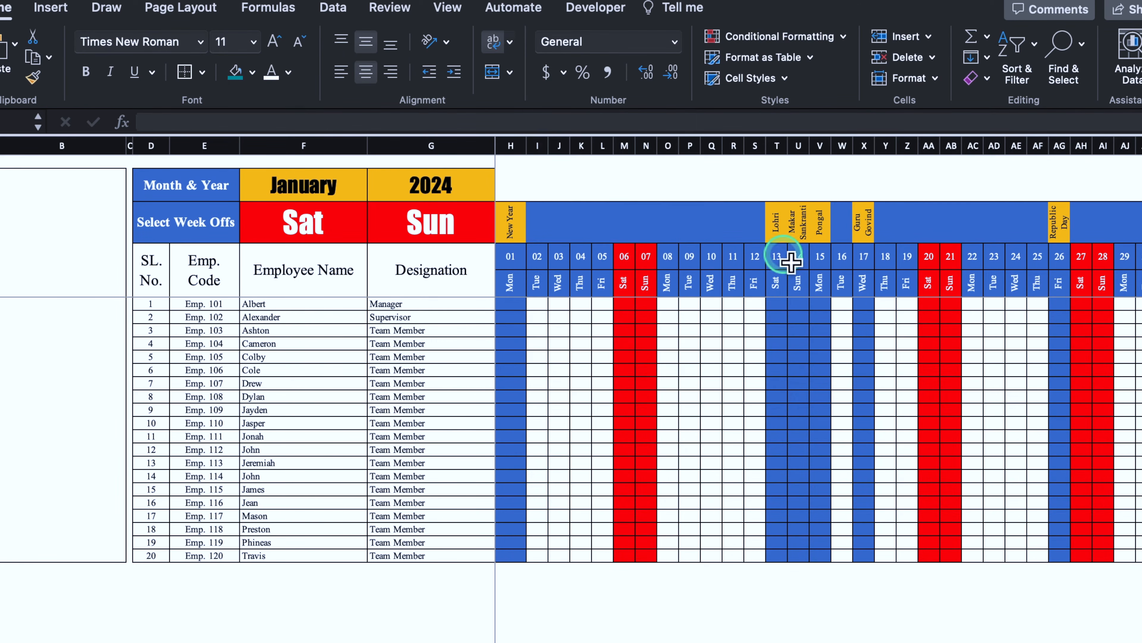
pyautogui.moveTo(512, 304); pyautogui.dragTo(670, 560)
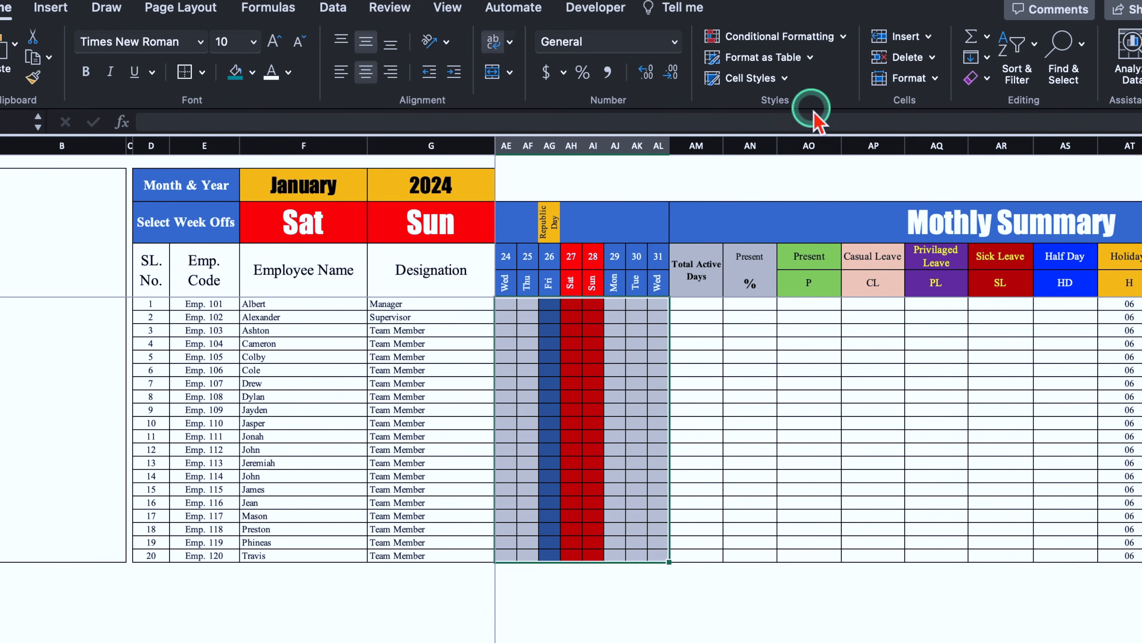
pyautogui.click(810, 36)
pyautogui.click(805, 243)
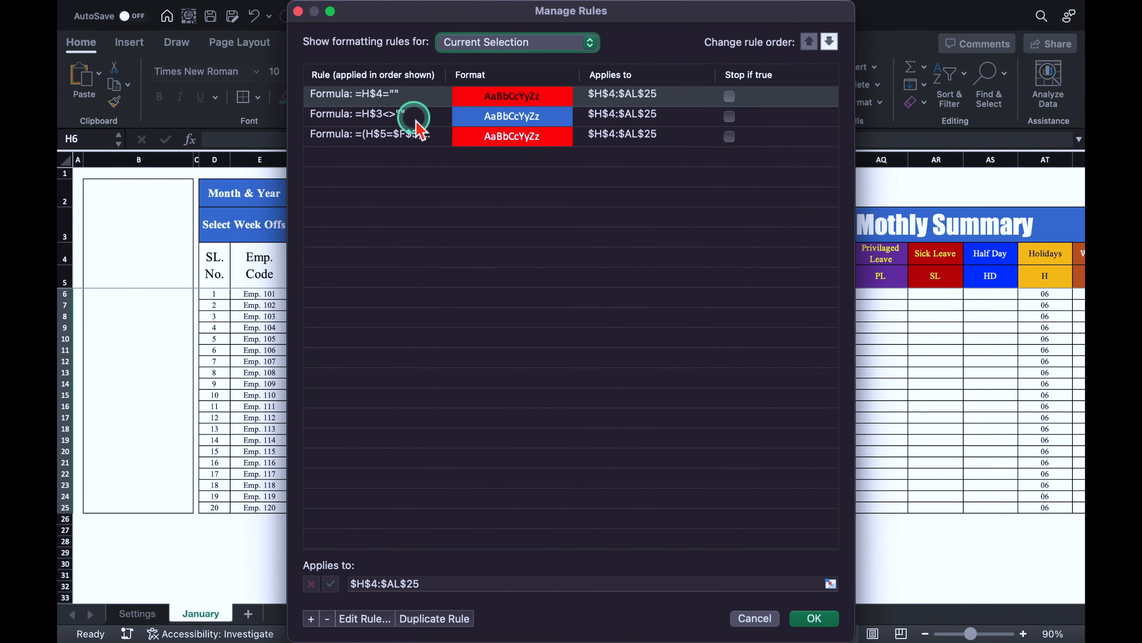
pyautogui.click(415, 118)
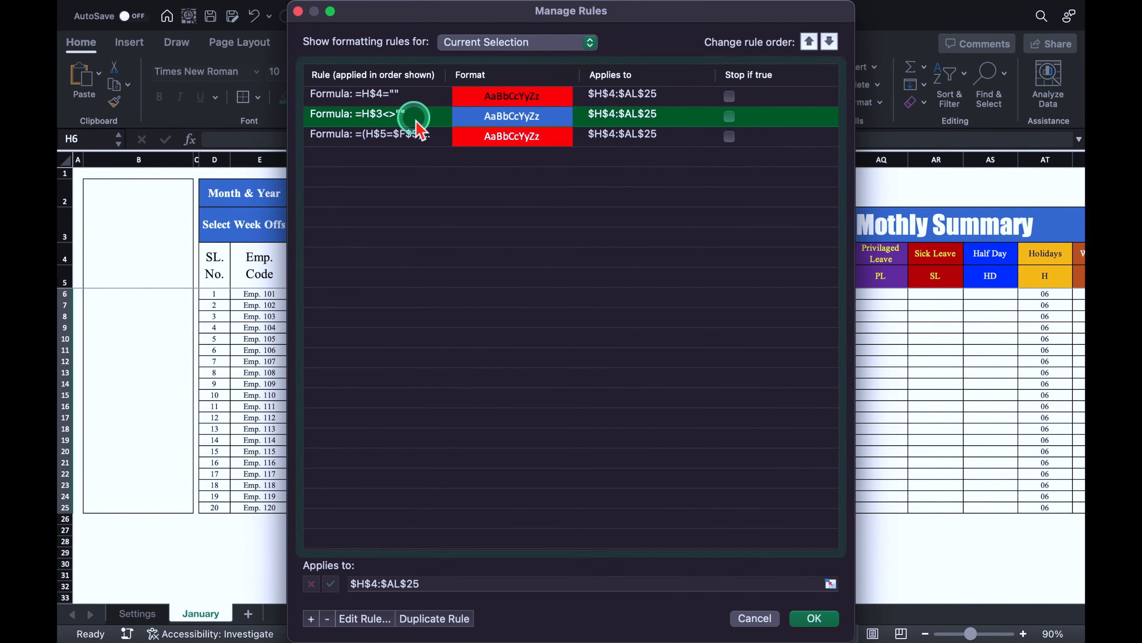
pyautogui.click(833, 42)
pyautogui.click(823, 618)
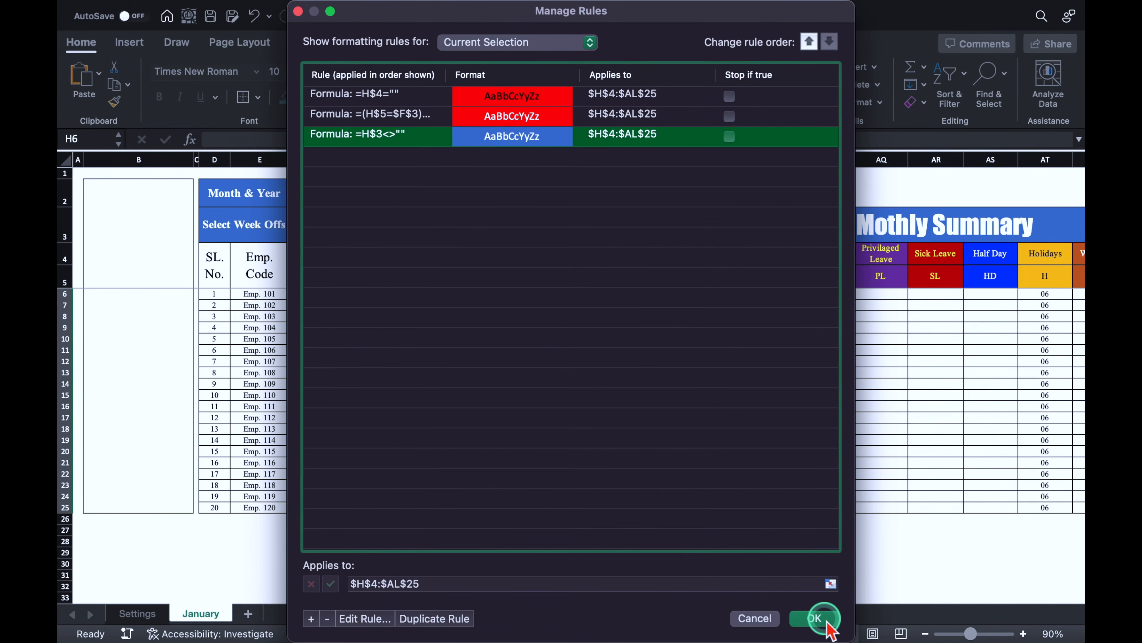
pyautogui.hscroll(-10, 594, 578)
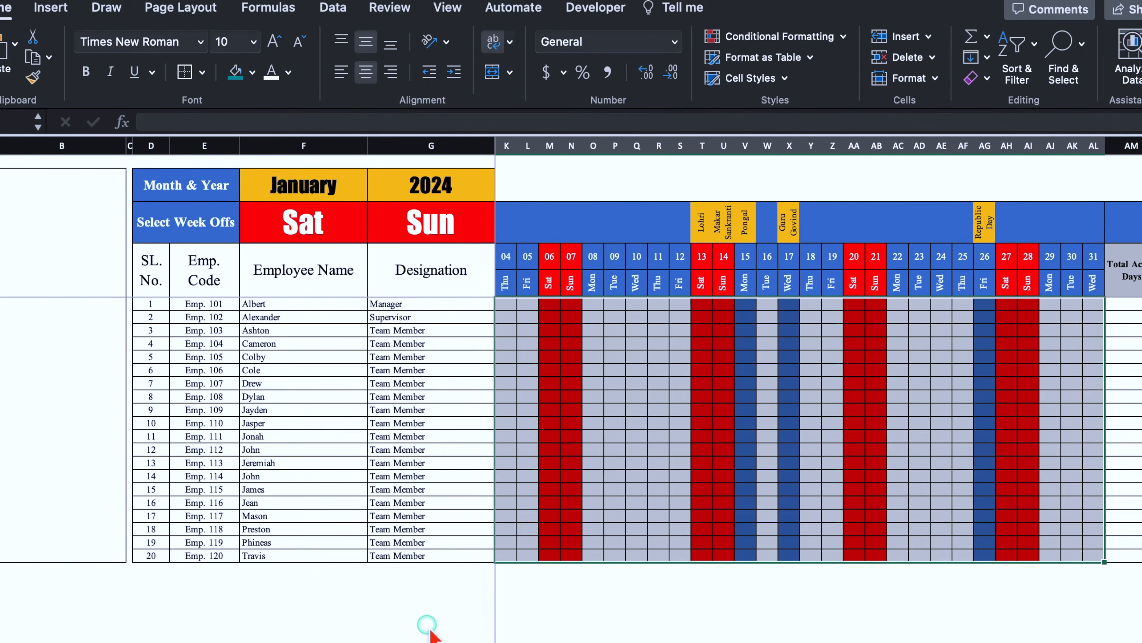
pyautogui.hscroll(-3, 820, 351)
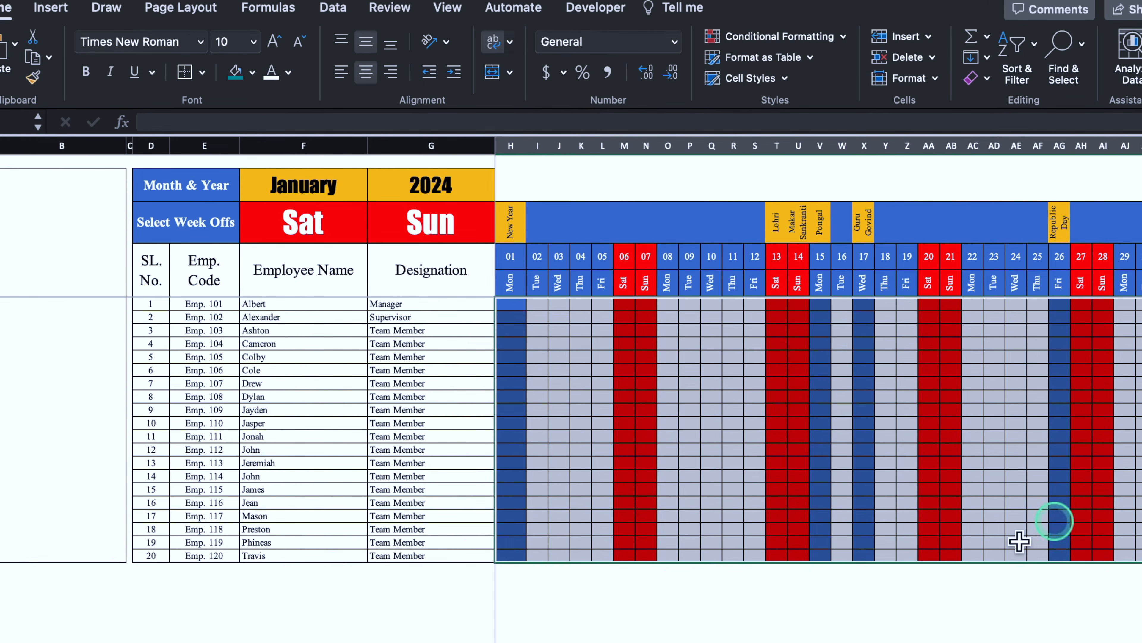
# Step: Fill the Week Offs formula from AU6 down to AU25 for all employees
pyautogui.hscroll(10, 1020, 542)
pyautogui.hscroll(10, 1035, 630)
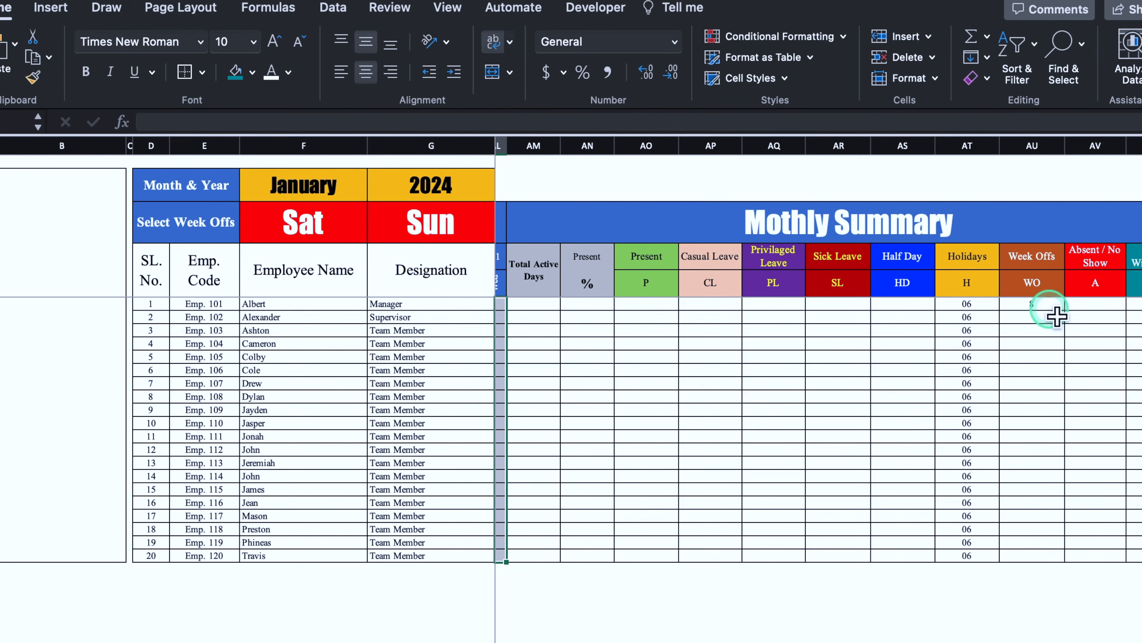
pyautogui.click(1045, 306)
pyautogui.moveTo(1065, 311); pyautogui.dragTo(1075, 569)
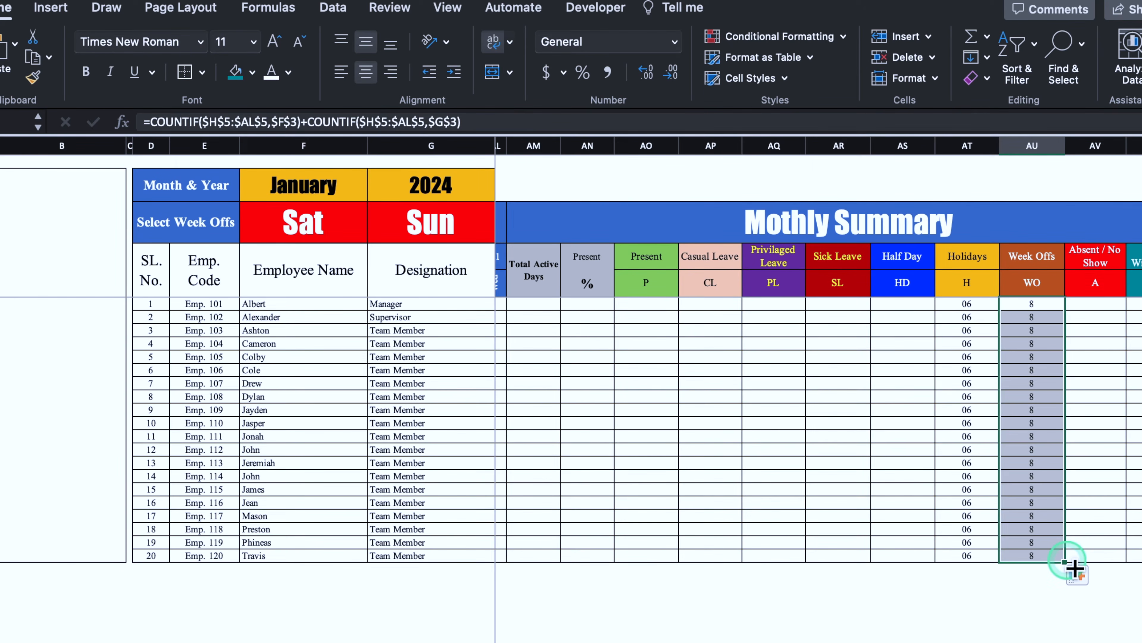
# Step: Start the Total Active Days formula in AM6 with =COUNT($H$4:$AL$4)- to count the month's dates
pyautogui.hscroll(-3, 819, 360)
pyautogui.click(607, 306)
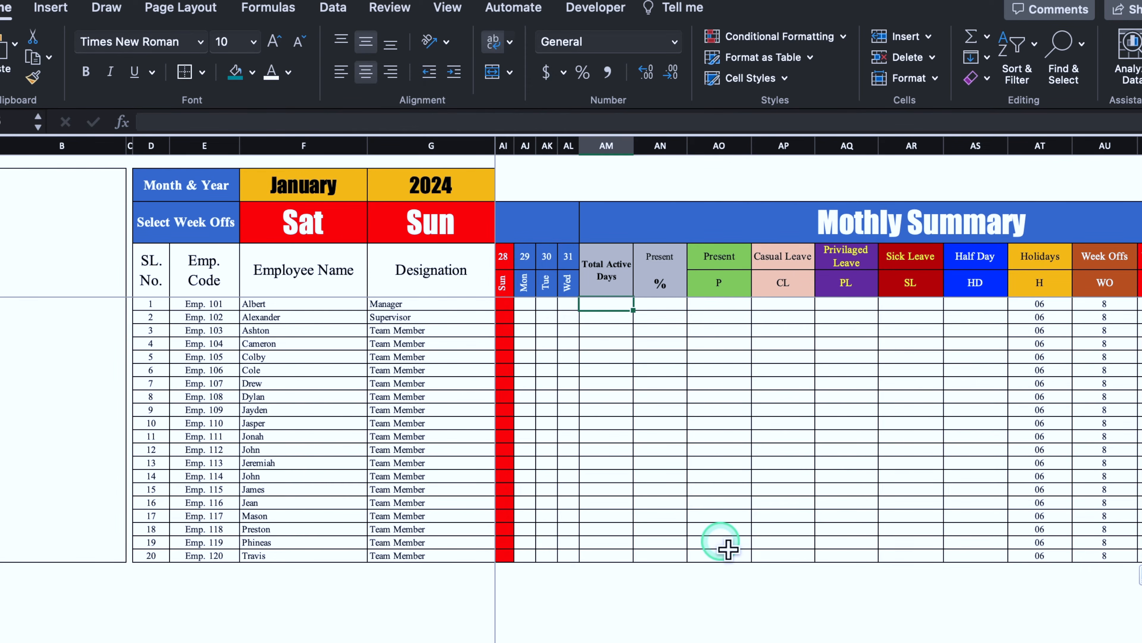
pyautogui.write('=')
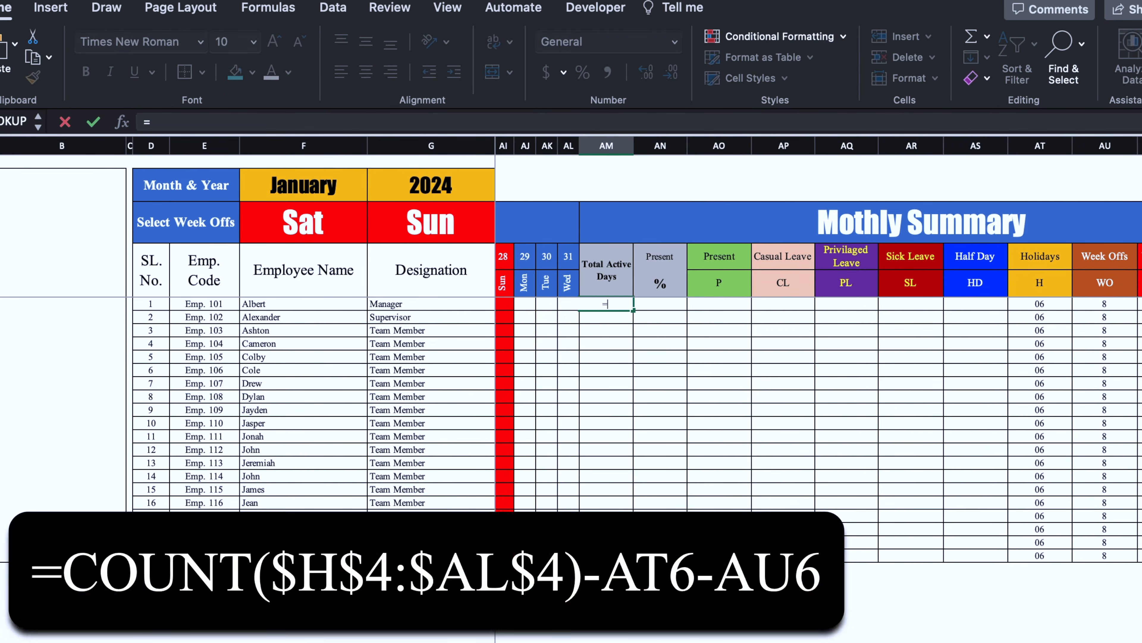
pyautogui.write('count')
pyautogui.doubleClick(1088, 342)
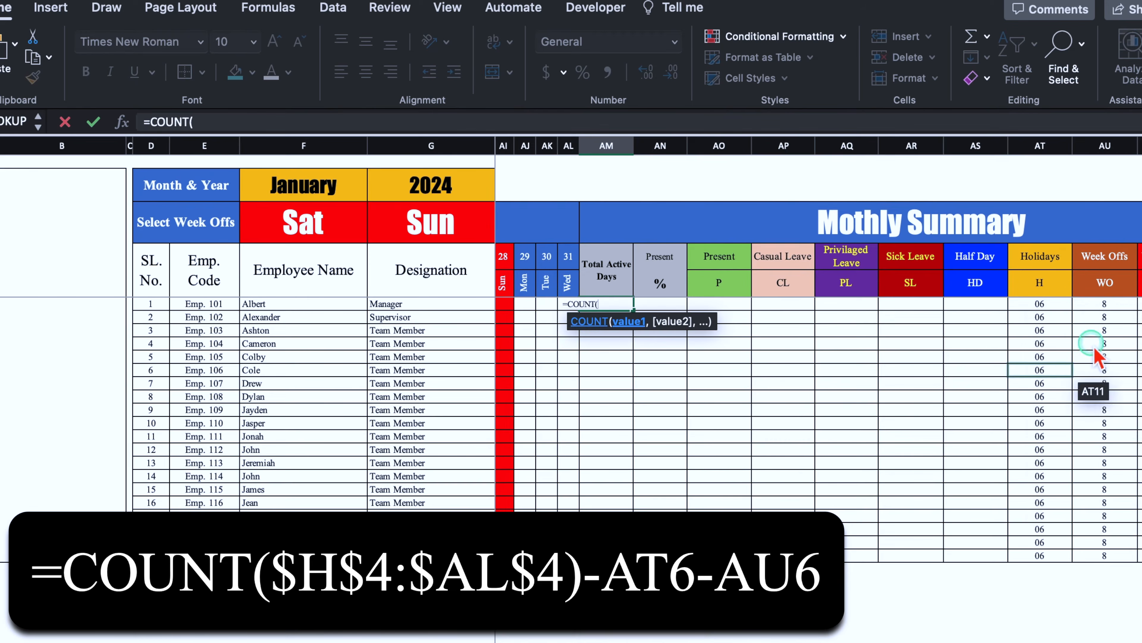
pyautogui.hscroll(-6, 1091, 346)
pyautogui.hscroll(-8, 764, 389)
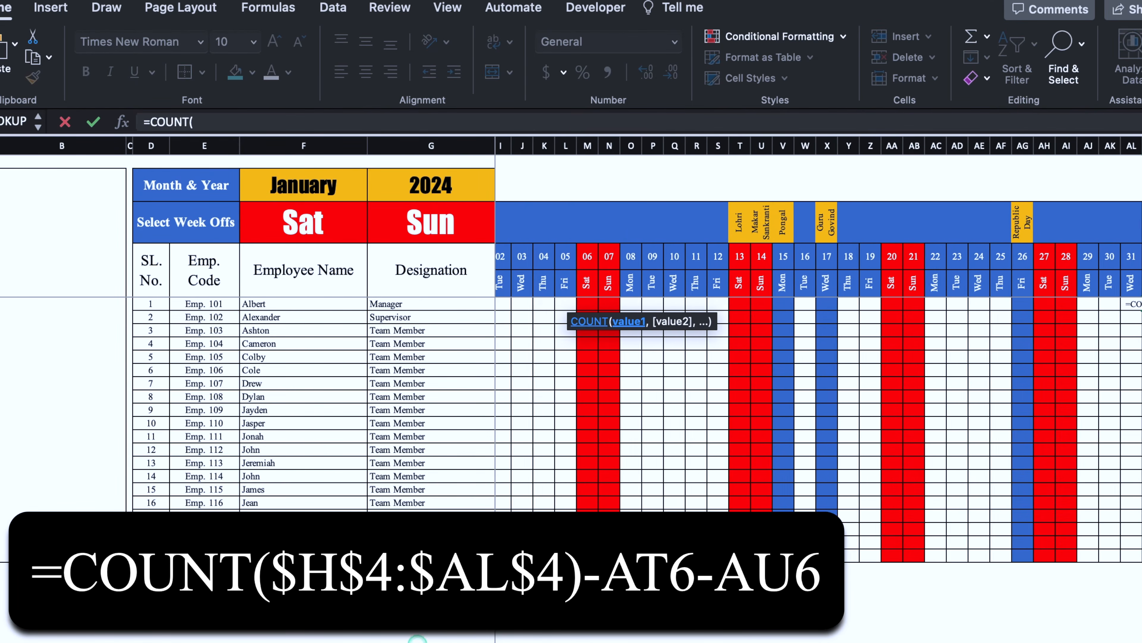
pyautogui.hscroll(-5, 601, 640)
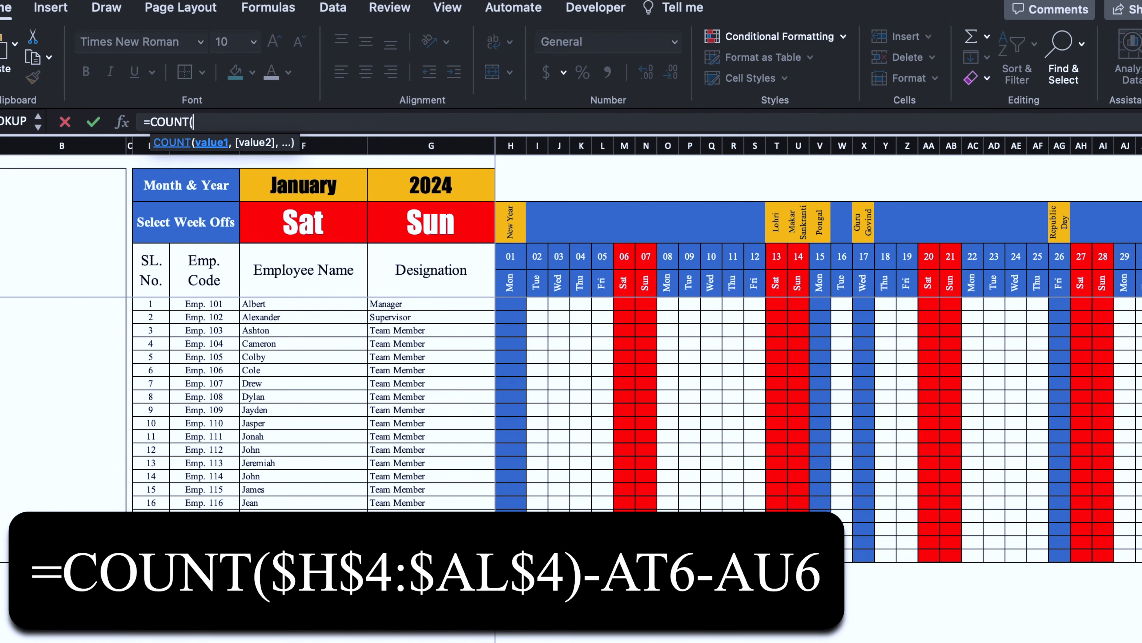
pyautogui.moveTo(516, 266); pyautogui.dragTo(1099, 268)
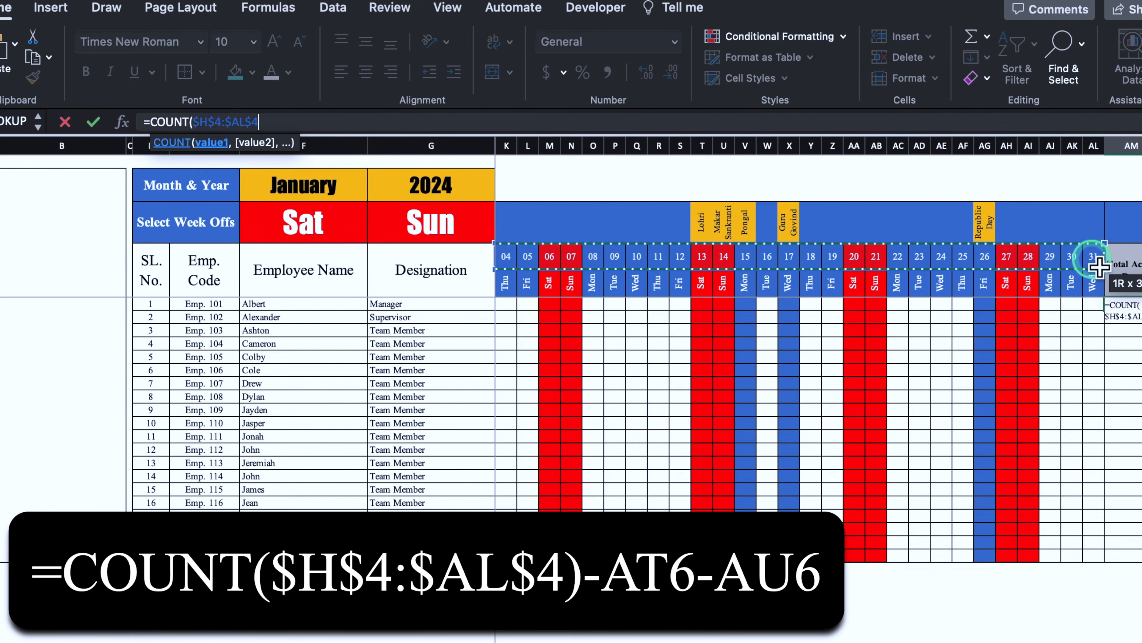
pyautogui.write(')-')
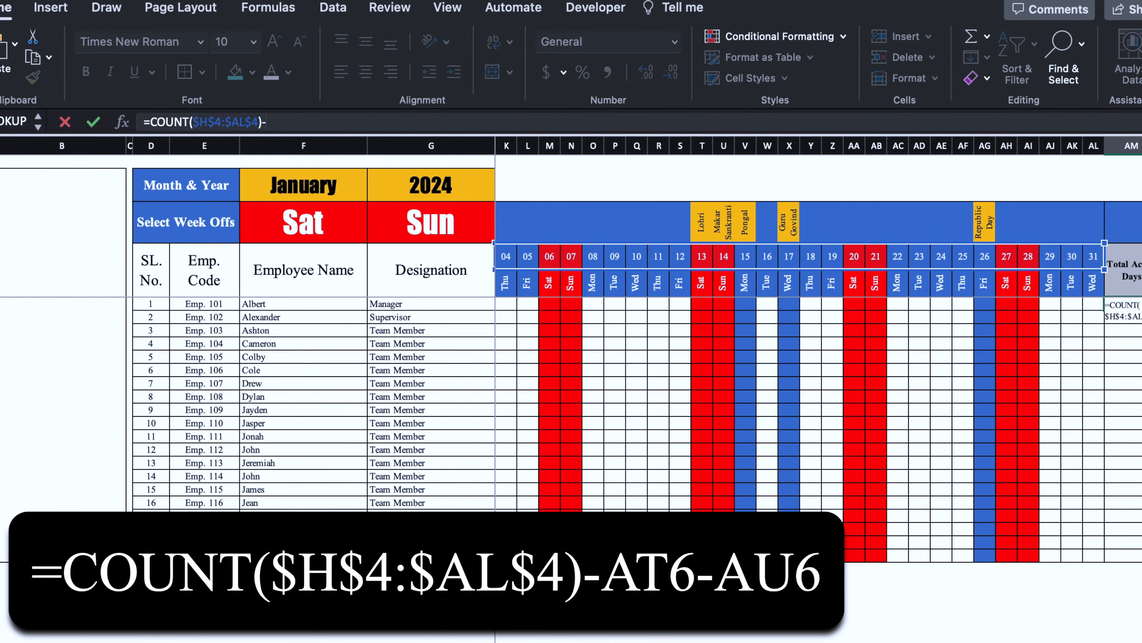
# Step: Complete the AM6 formula by subtracting the holidays in AT6 and the week offs in AU6, and enter it
pyautogui.hscroll(10, 918, 639)
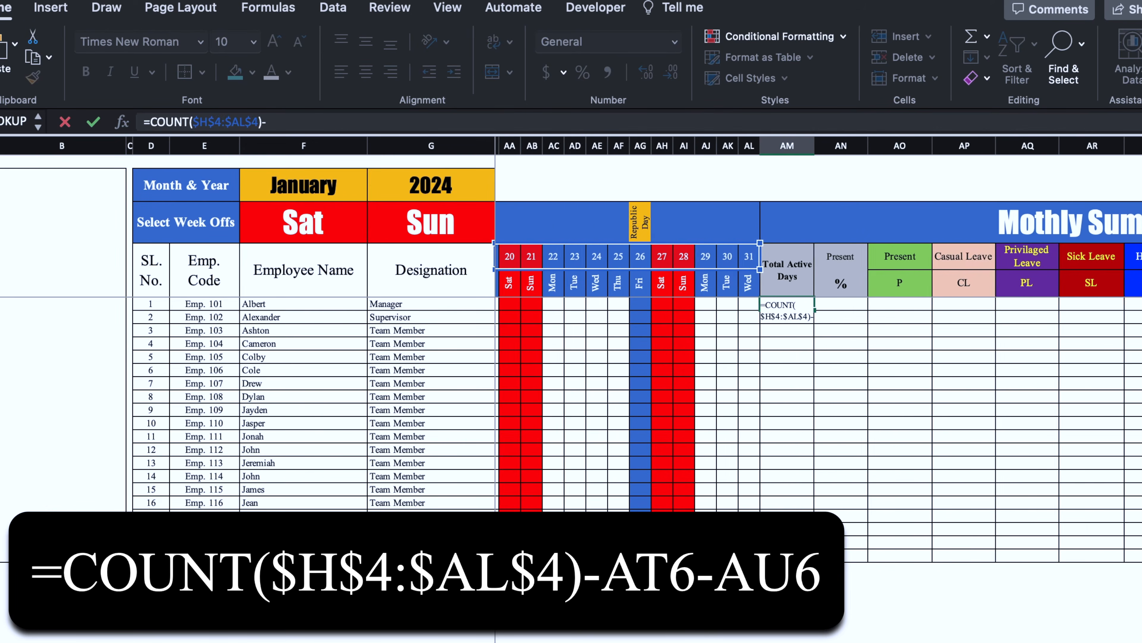
pyautogui.hscroll(4, 918, 639)
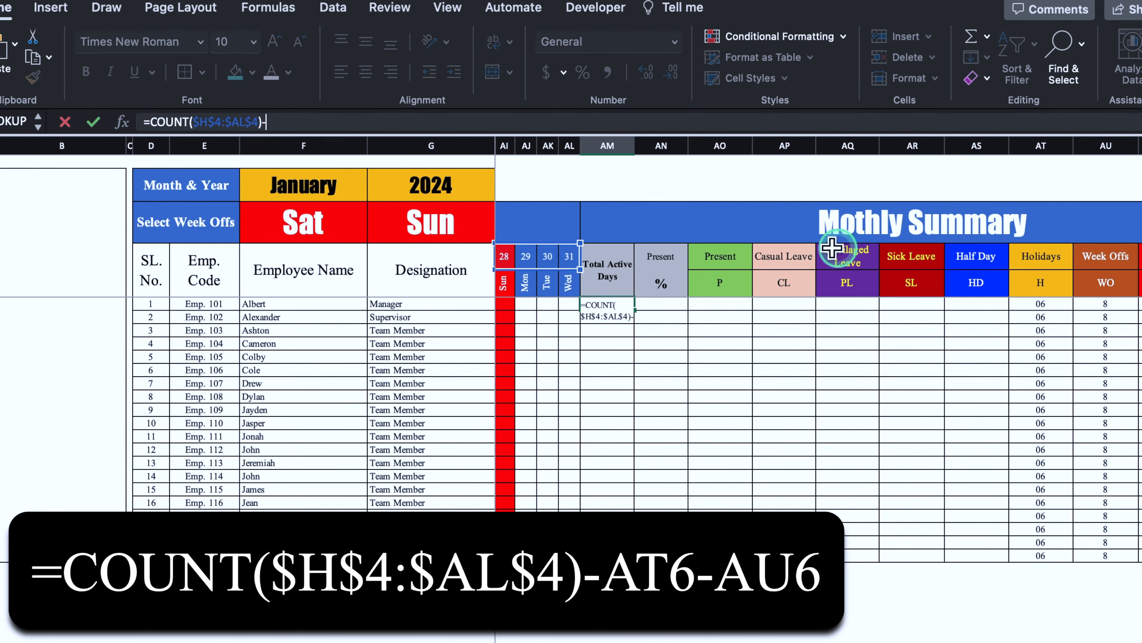
pyautogui.click(1063, 315)
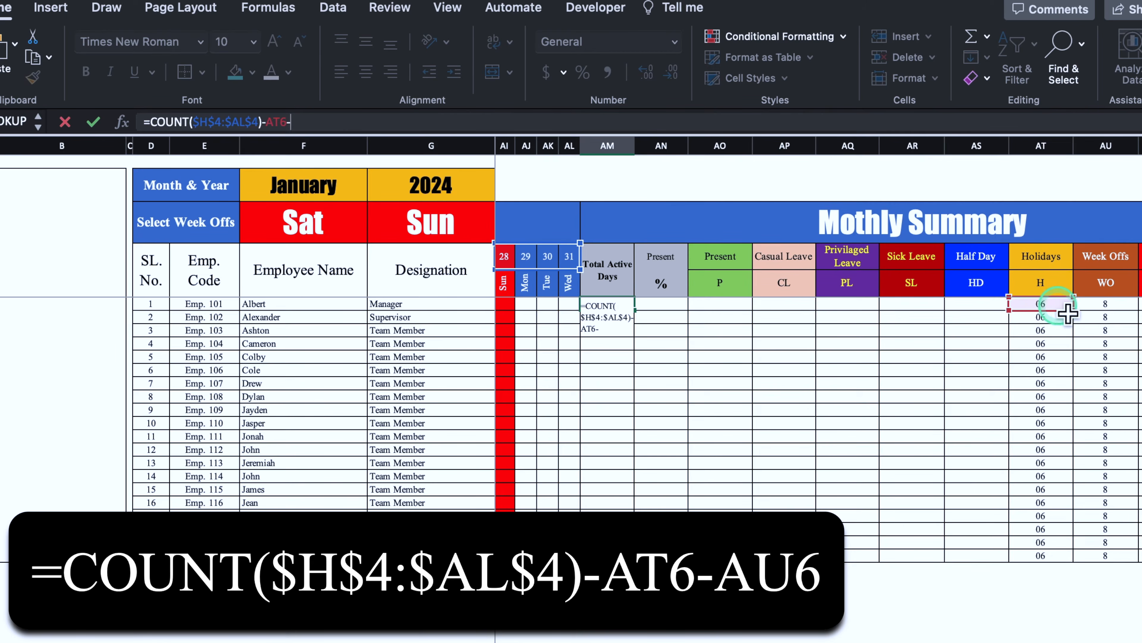
pyautogui.click(1128, 311)
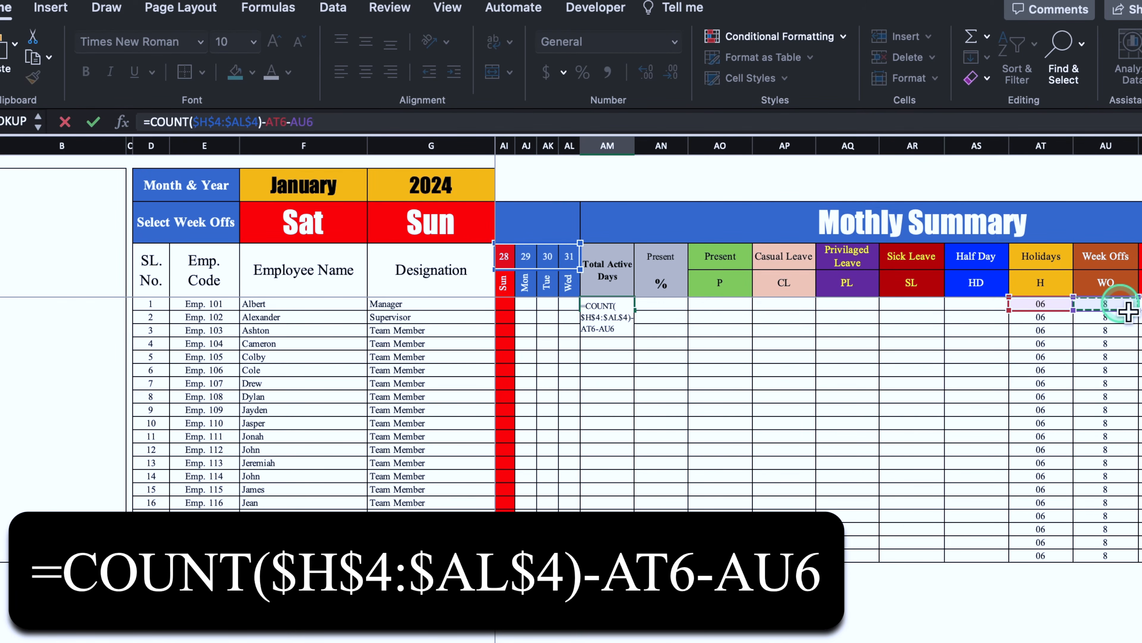
pyautogui.press('Return')
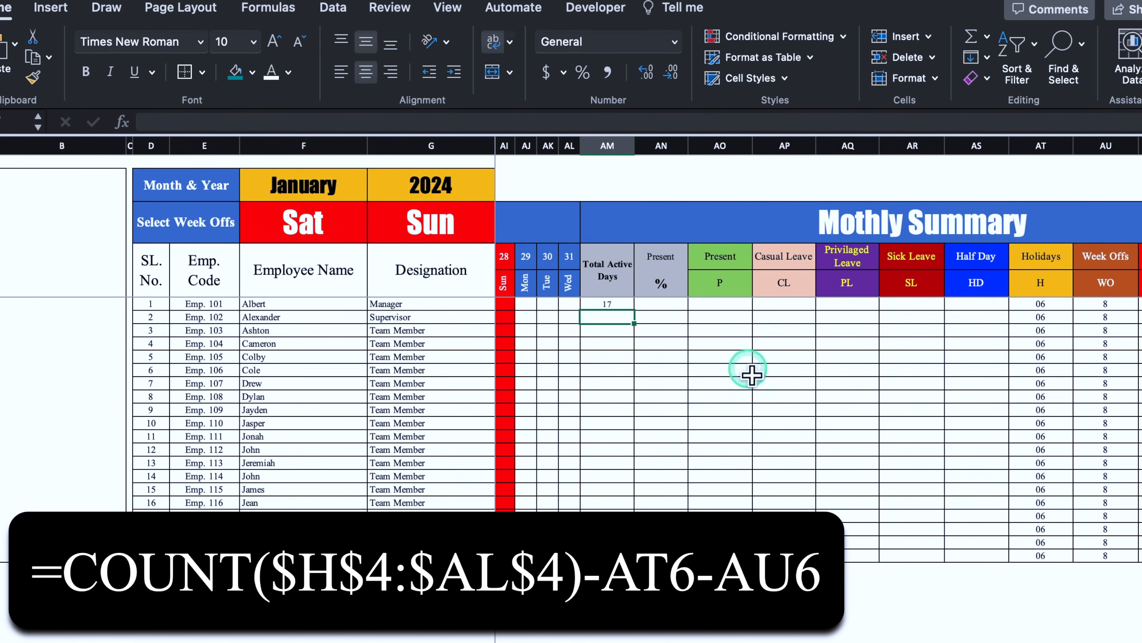
# Step: Fill the Total Active Days formula from AM6 down to AM25 for all employees
pyautogui.click(622, 315)
pyautogui.click(618, 306)
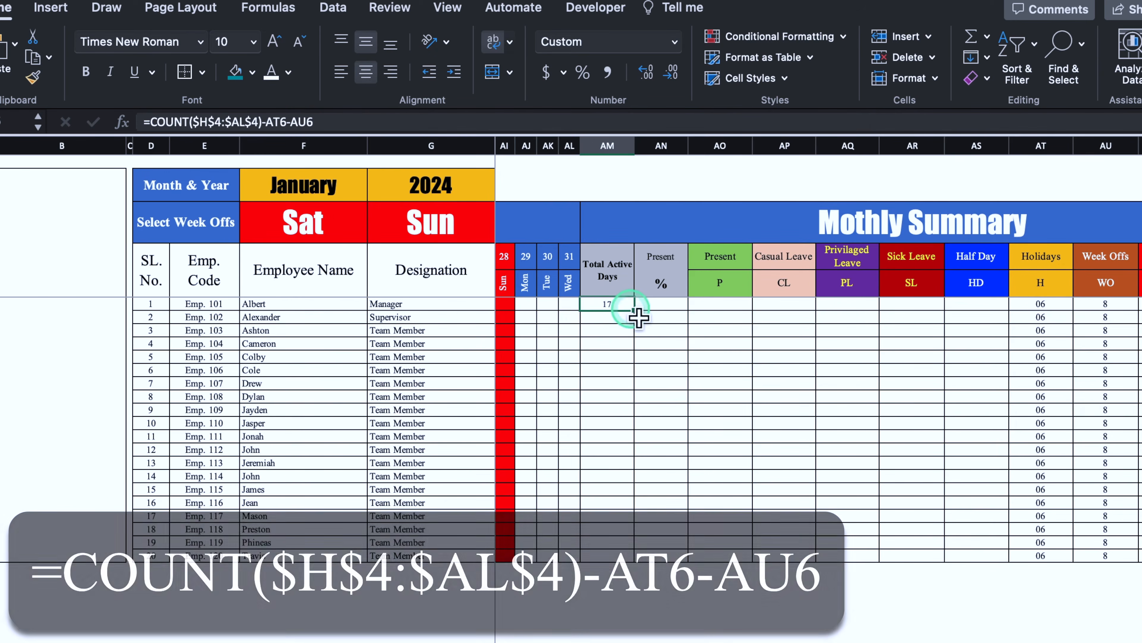
pyautogui.moveTo(633, 310); pyautogui.dragTo(648, 559)
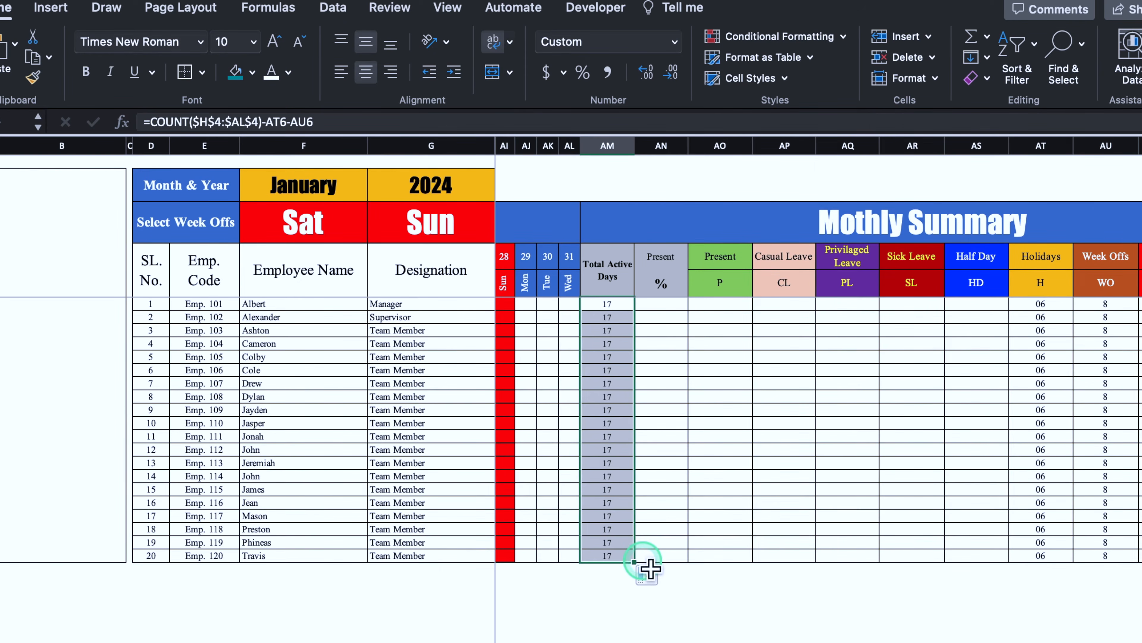
# Step: Start the Present count formula in AO6 with COUNTIF over the first employee's attendance range H6:AL6
pyautogui.click(729, 308)
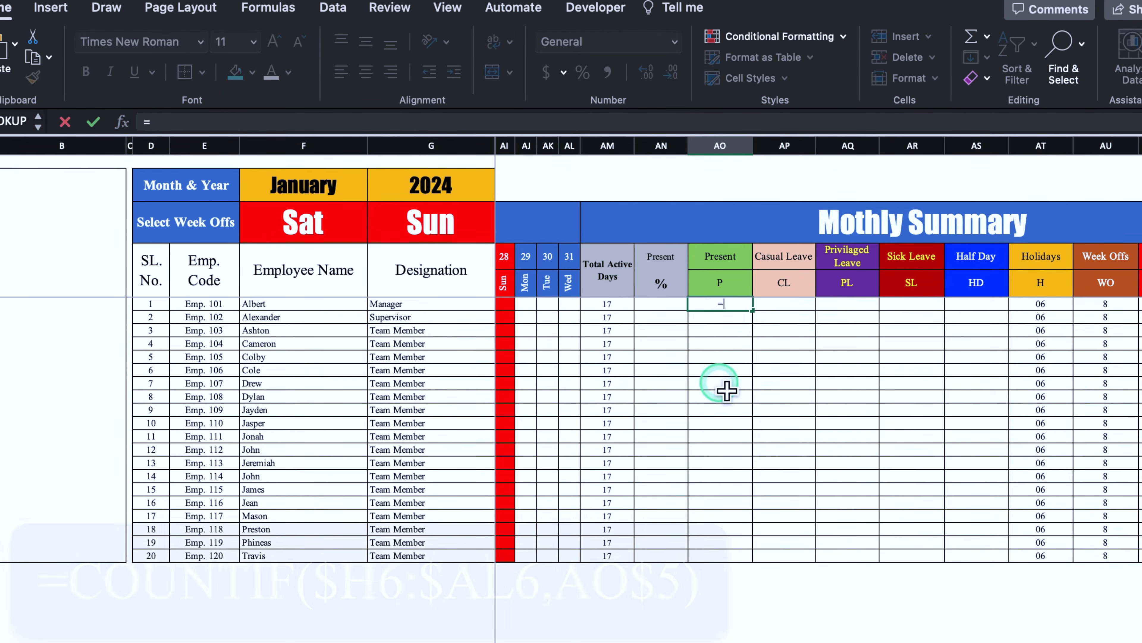
pyautogui.write('count')
pyautogui.doubleClick(777, 431)
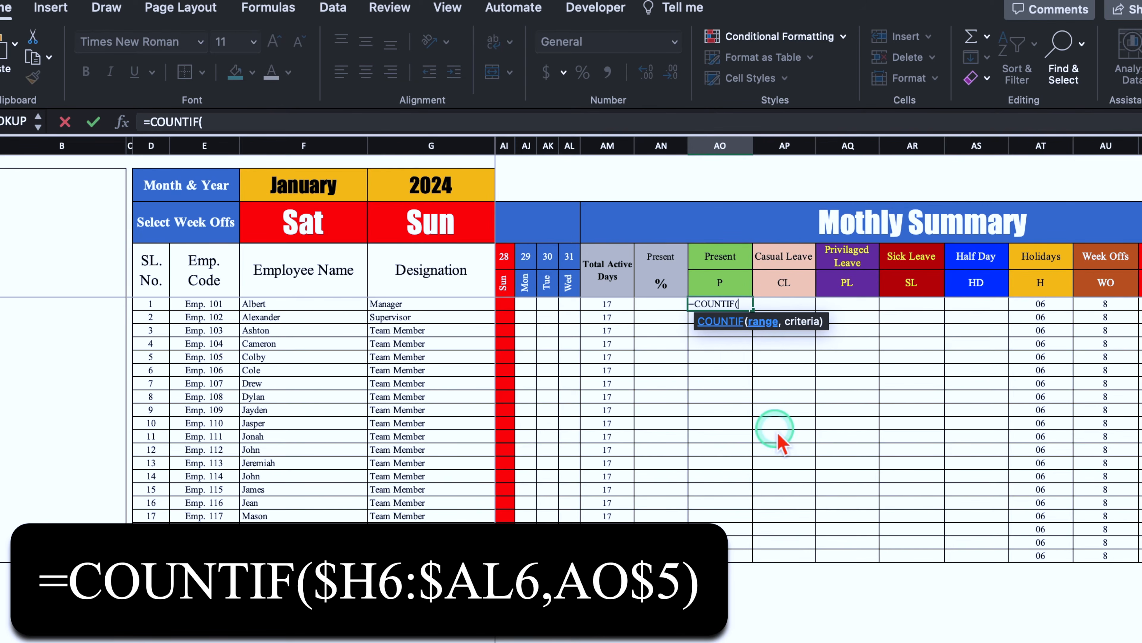
pyautogui.hscroll(-10, 819, 360)
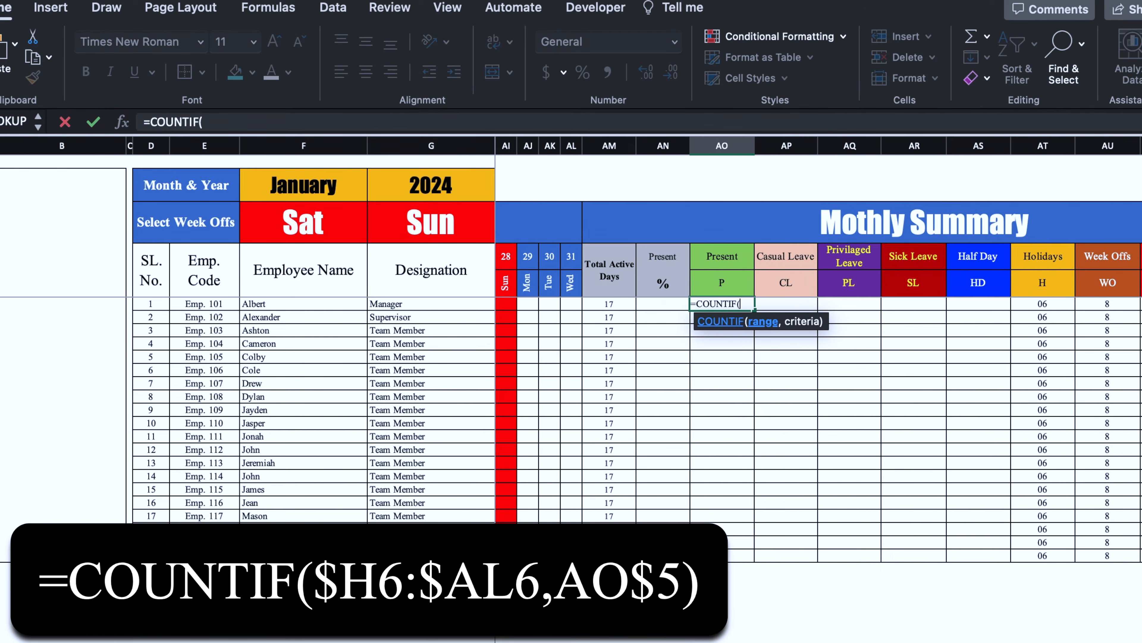
pyautogui.hscroll(-6, 819, 360)
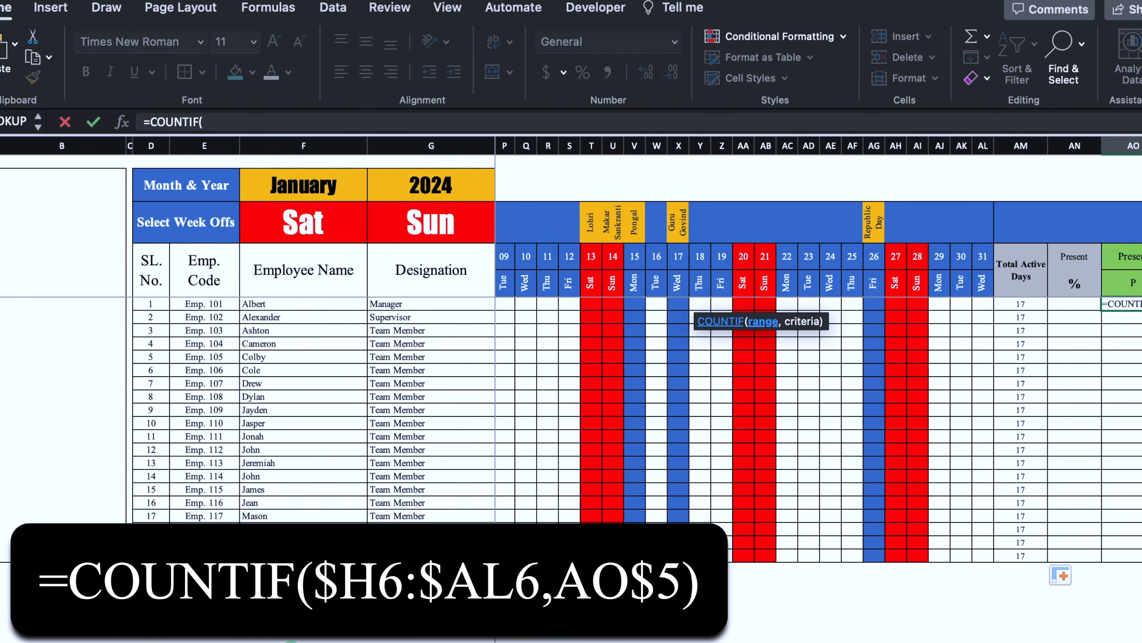
pyautogui.hscroll(10, 818, 383)
pyautogui.hscroll(-10, 819, 383)
pyautogui.click(524, 308)
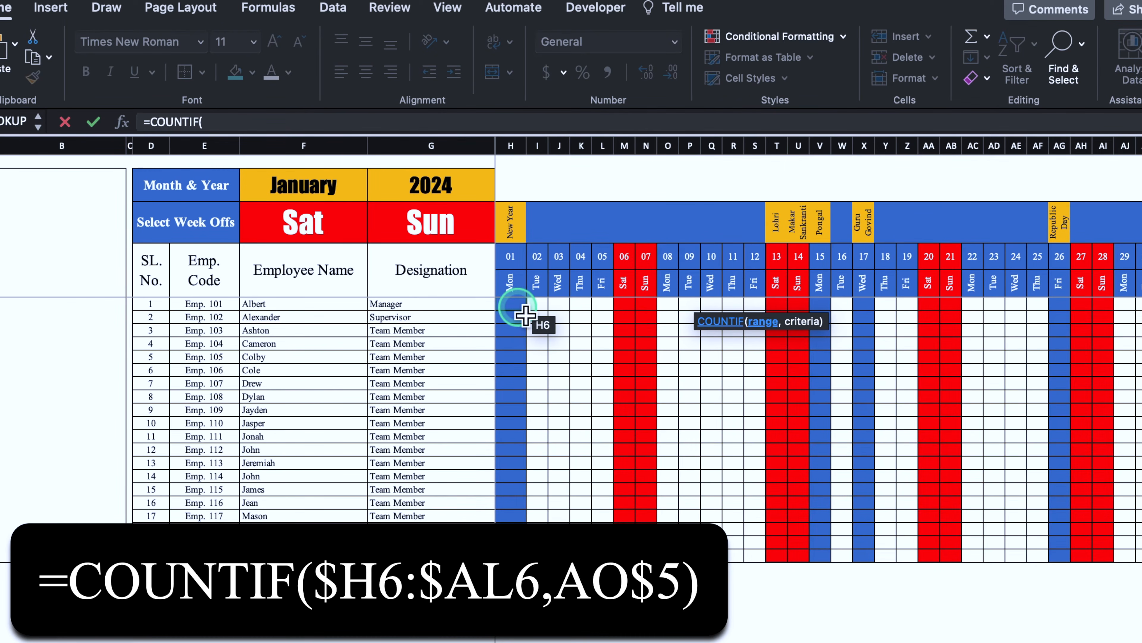
pyautogui.moveTo(524, 308); pyautogui.dragTo(1135, 309)
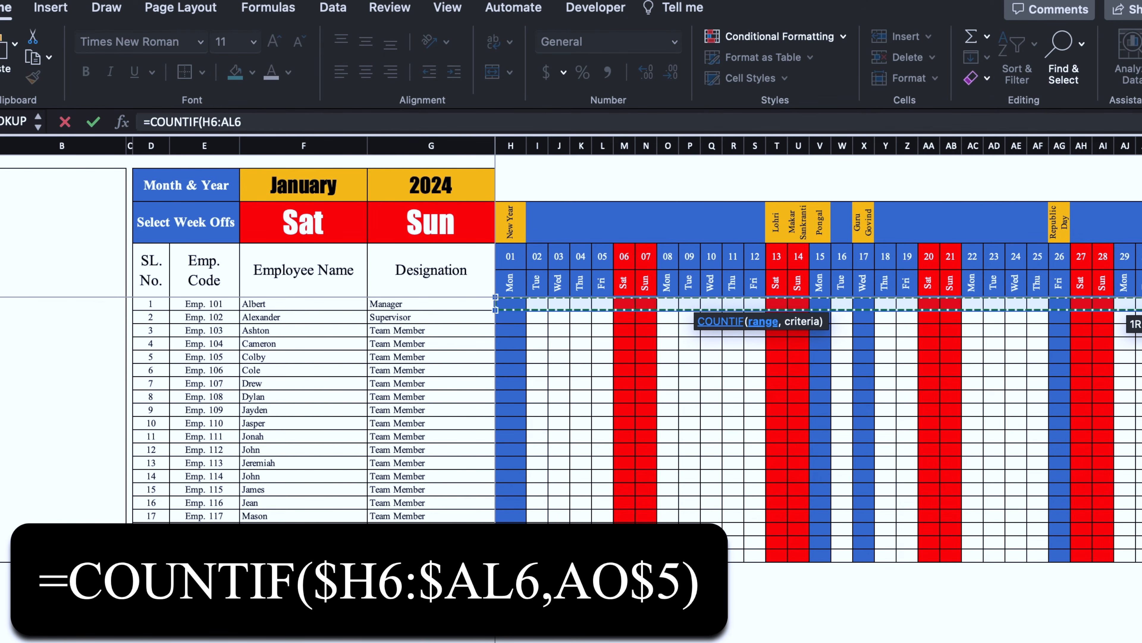
# Step: Lock the range's columns in the AO6 formula as $H6:$AL6 and add the comma before the criteria
pyautogui.hscroll(10, 896, 399)
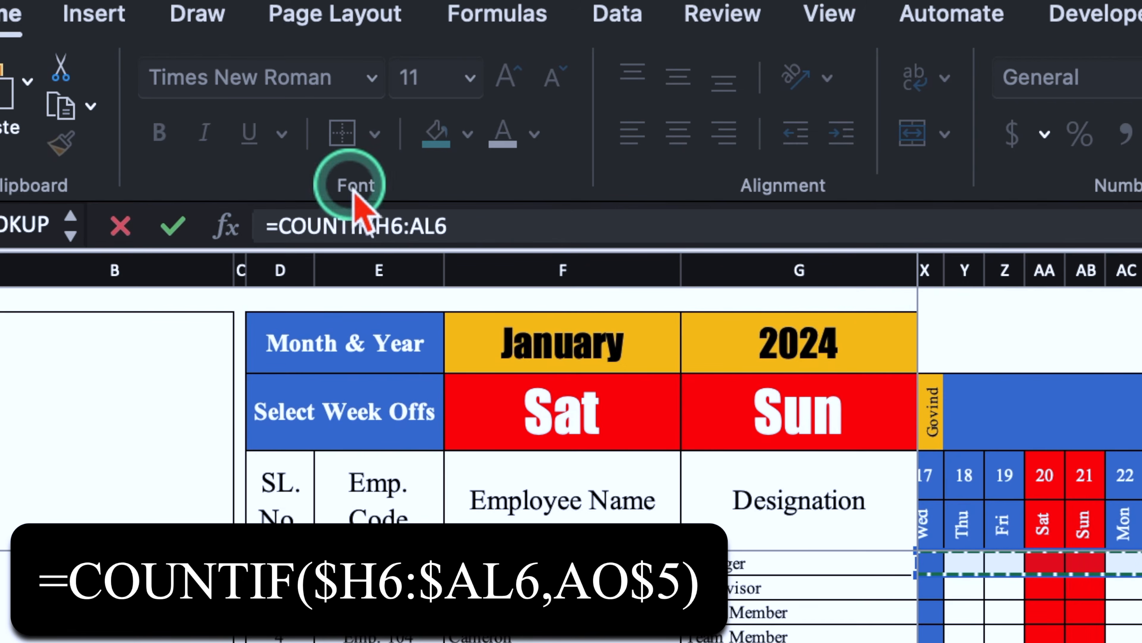
pyautogui.click(376, 225)
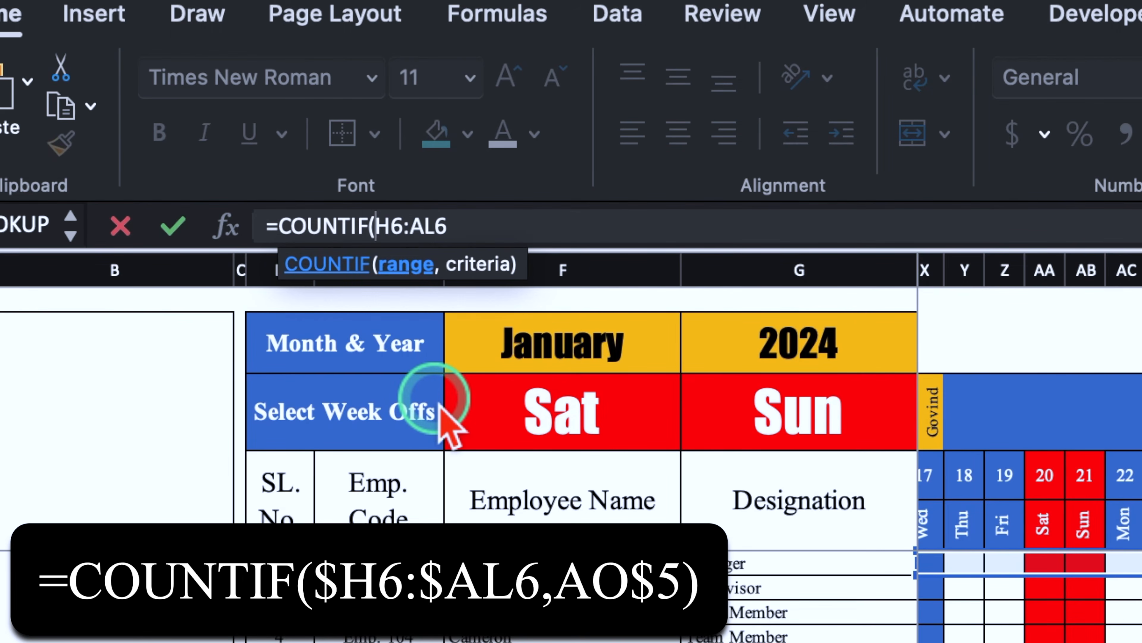
pyautogui.write('$')
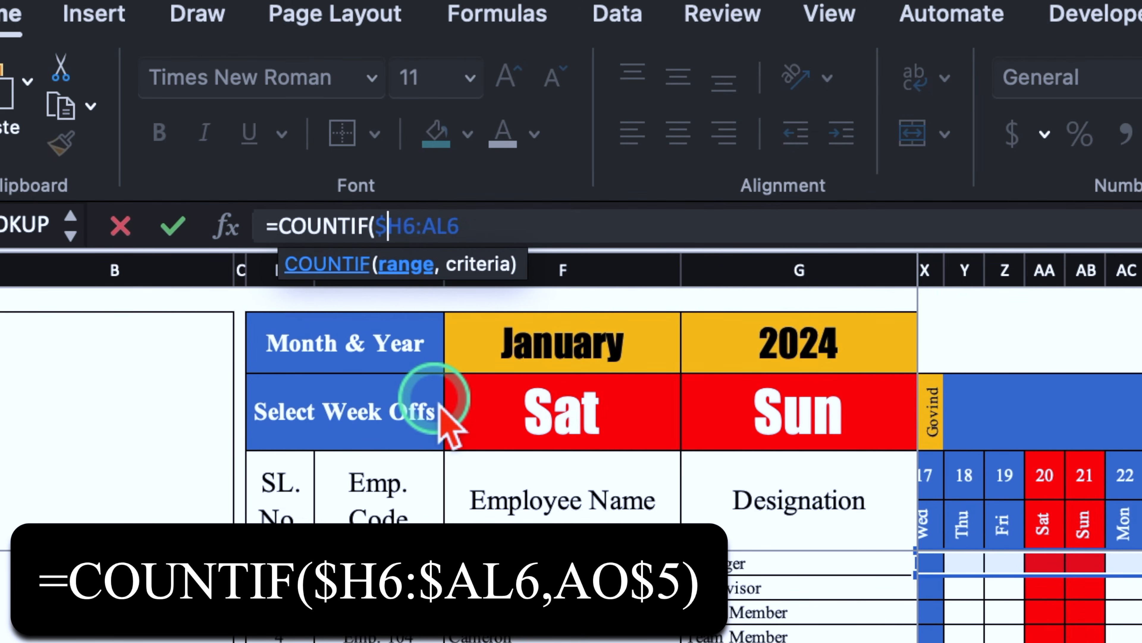
pyautogui.click(425, 226)
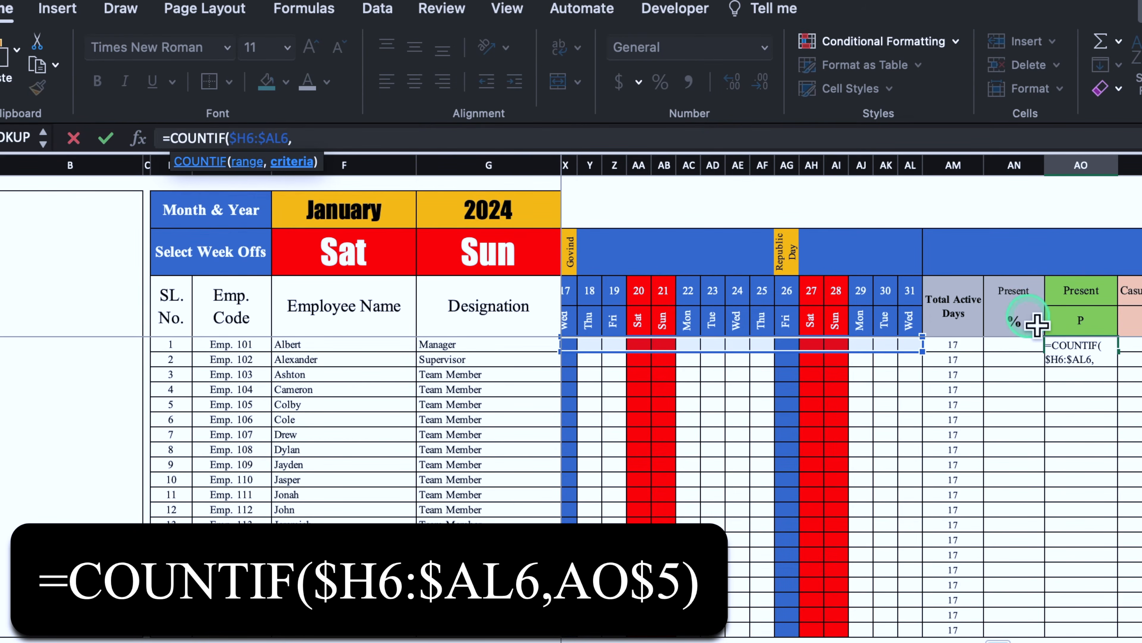
# Step: Add the header code AO$5 as the row-locked criteria, close the AO6 formula as =COUNTIF($H6:$AL6,AO$5), and enter it
pyautogui.click(1093, 325)
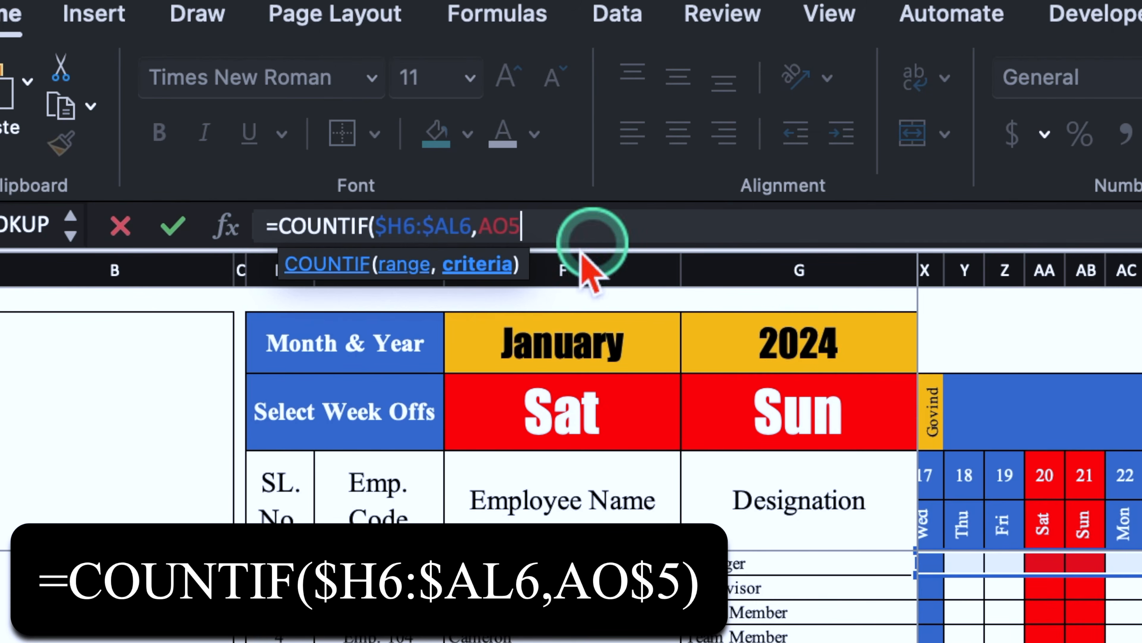
pyautogui.click(311, 138)
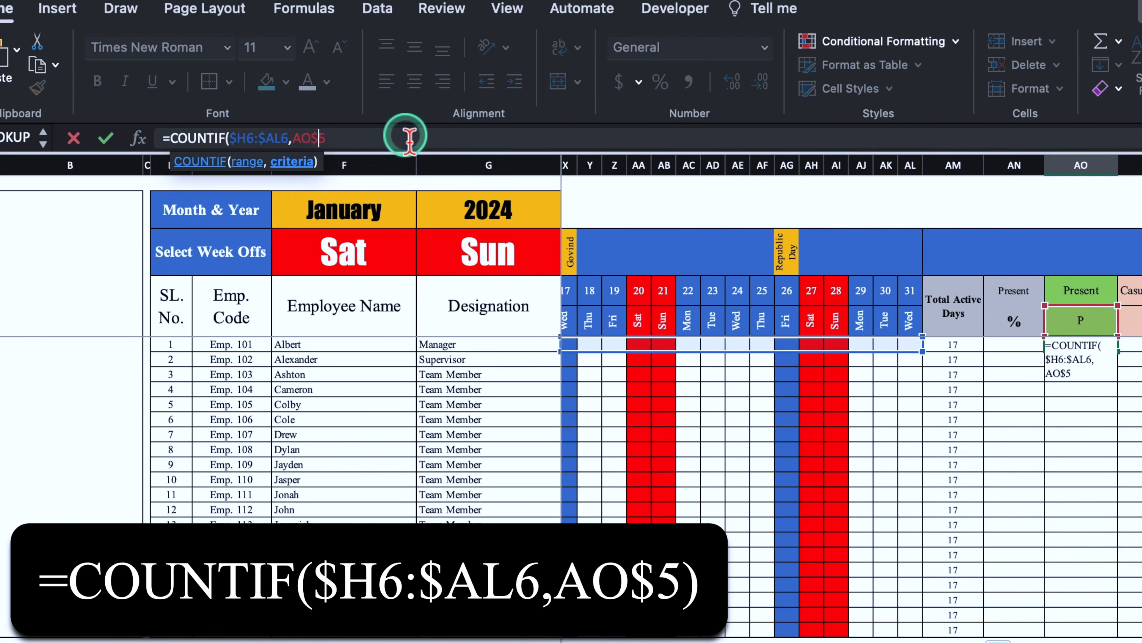
pyautogui.click(671, 228)
pyautogui.write(')')
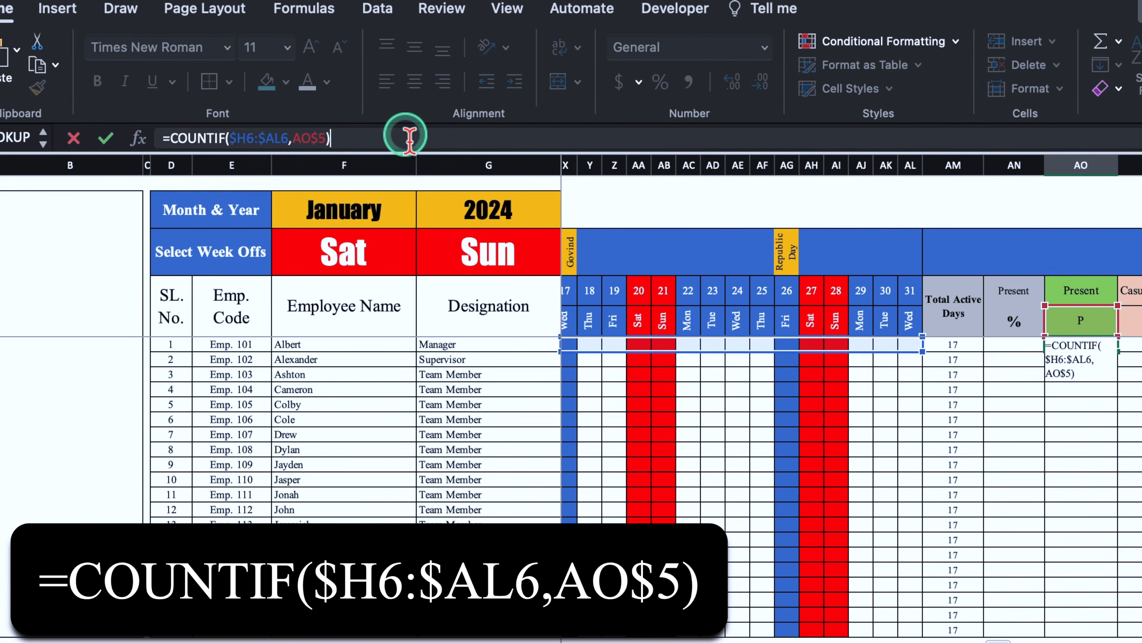
pyautogui.click(712, 344)
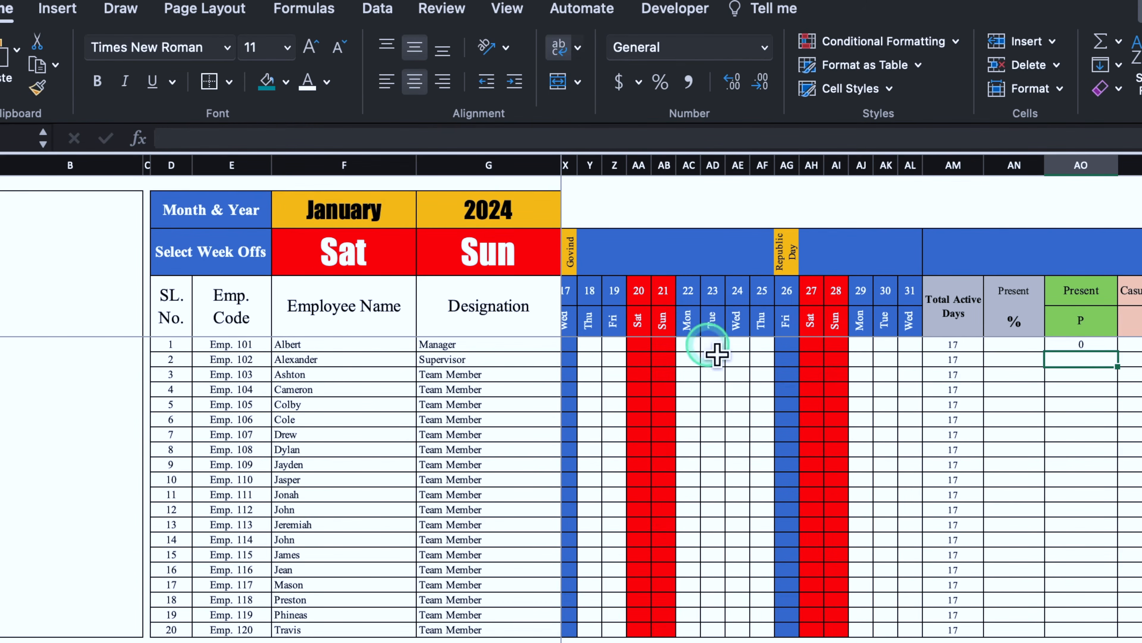
# Step: Fill the AO6 COUNTIF formula across to the Half Day column AS and down to the last employee in row 25
pyautogui.click(715, 450)
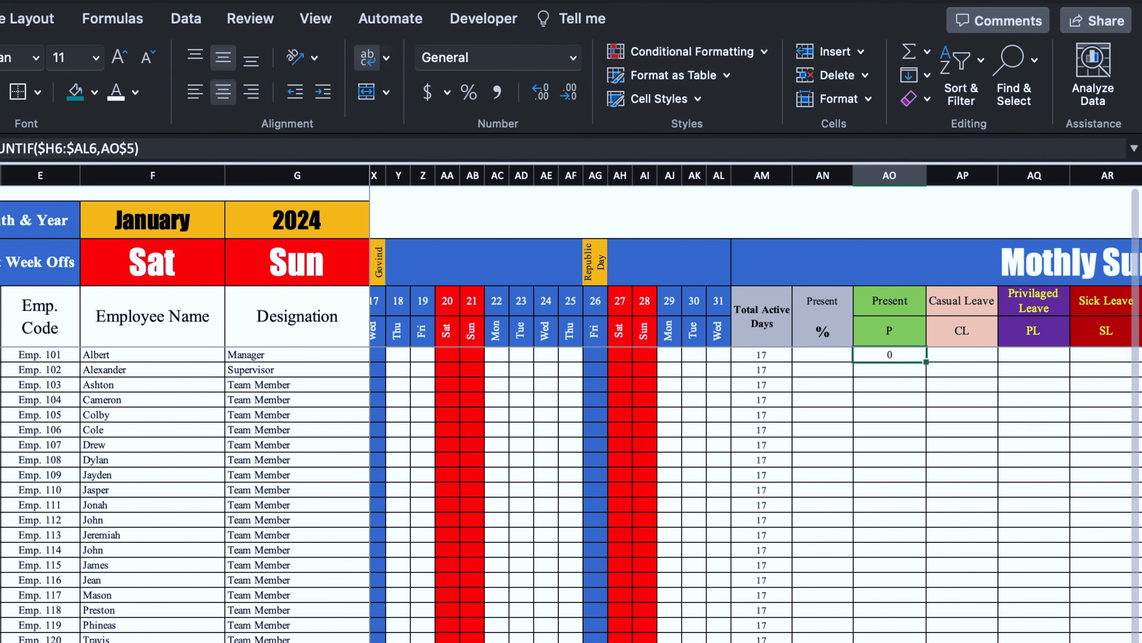
pyautogui.hscroll(5, 571, 369)
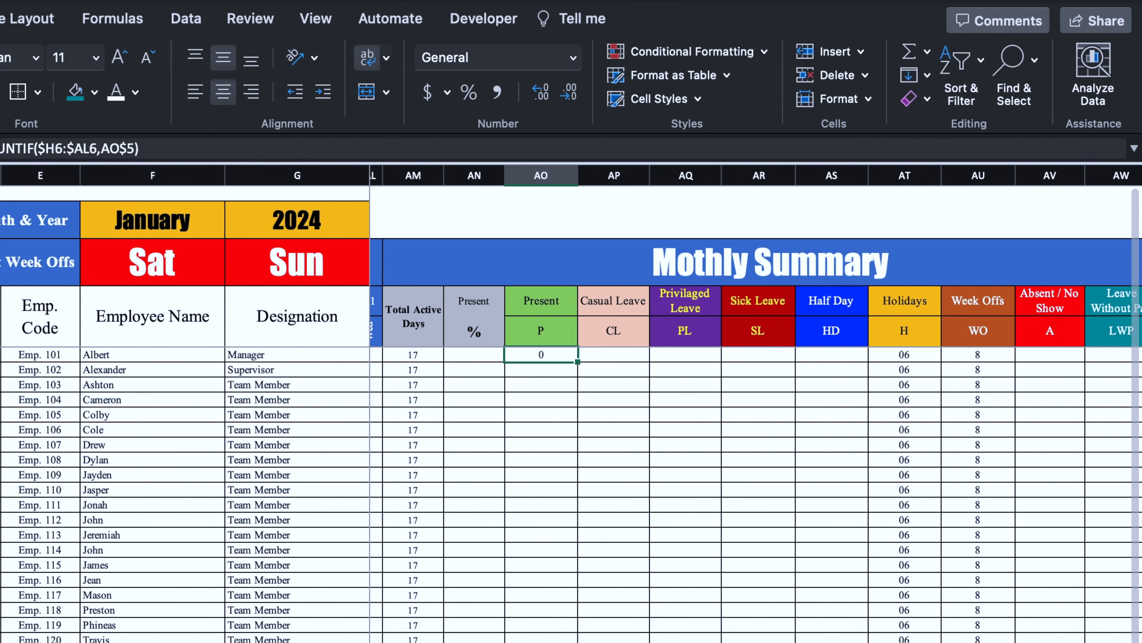
pyautogui.moveTo(564, 362); pyautogui.dragTo(841, 637)
pyautogui.hscroll(1, 811, 421)
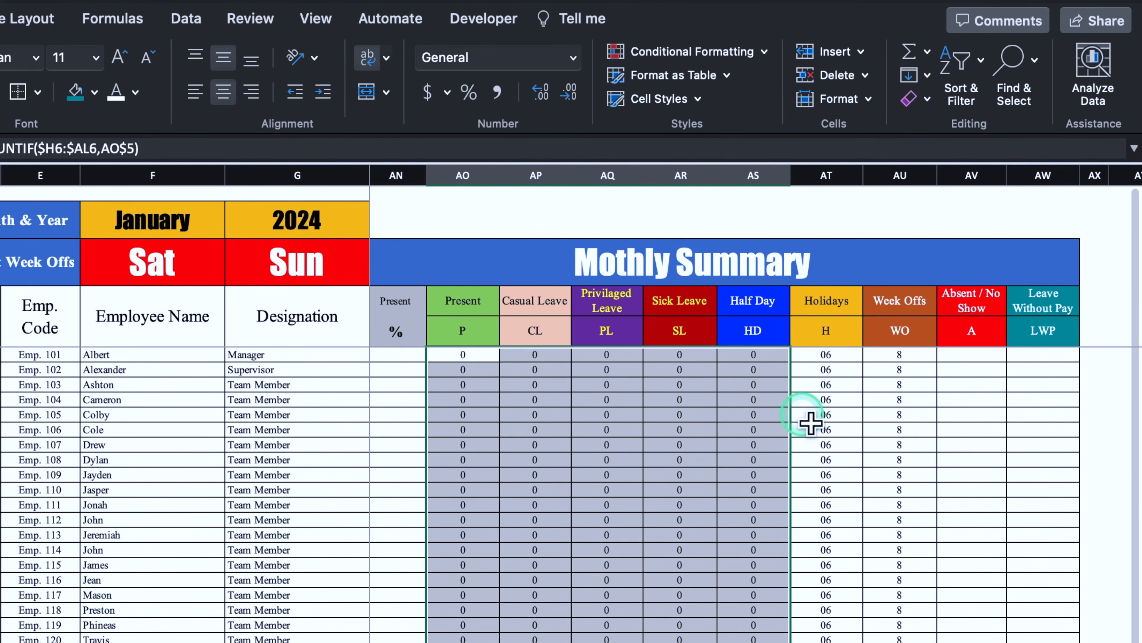
# Step: Copy the AS6 count formula into AV6 and fill it across the Absent and Leave Without Pay columns down to row 25
pyautogui.click(760, 360)
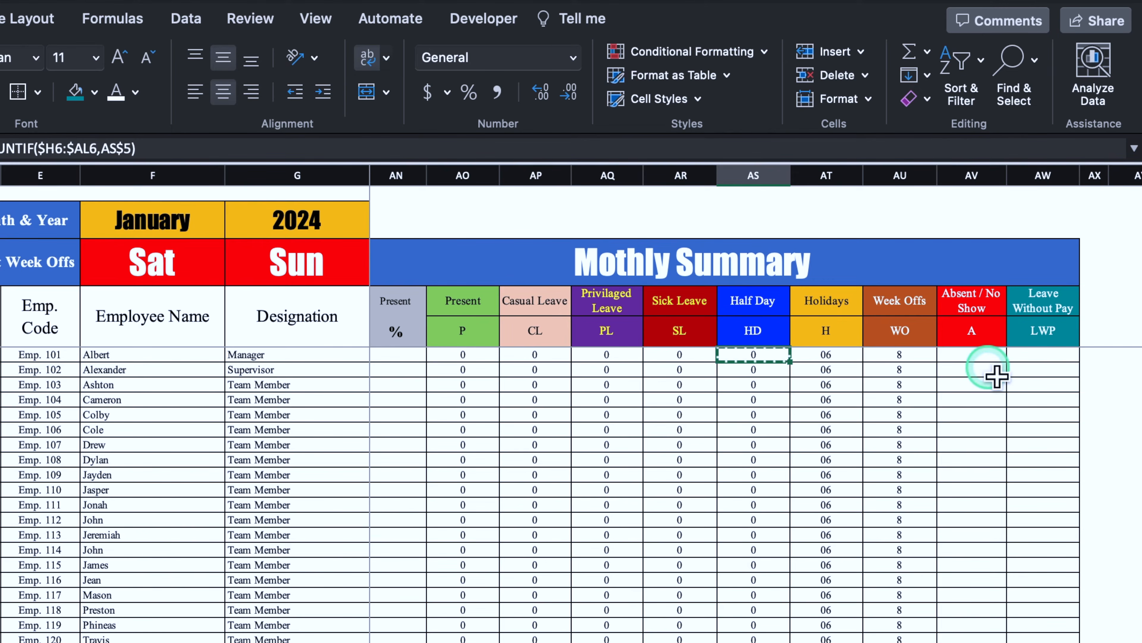
pyautogui.click(974, 355)
pyautogui.press('super+v')
pyautogui.press('Escape')
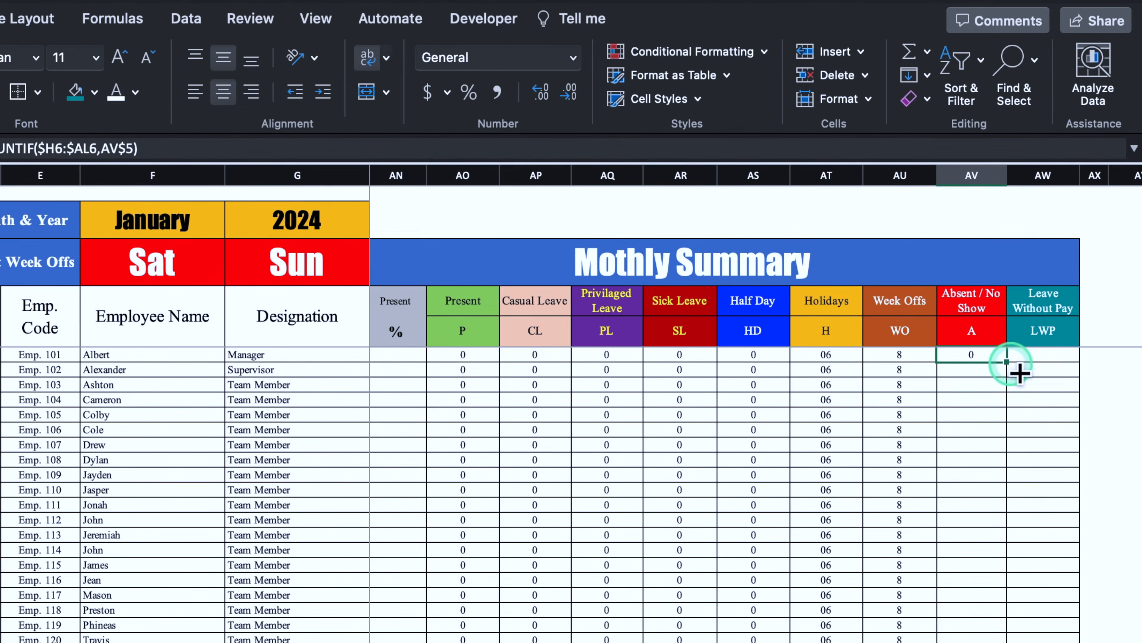
pyautogui.moveTo(1049, 375); pyautogui.dragTo(1079, 631)
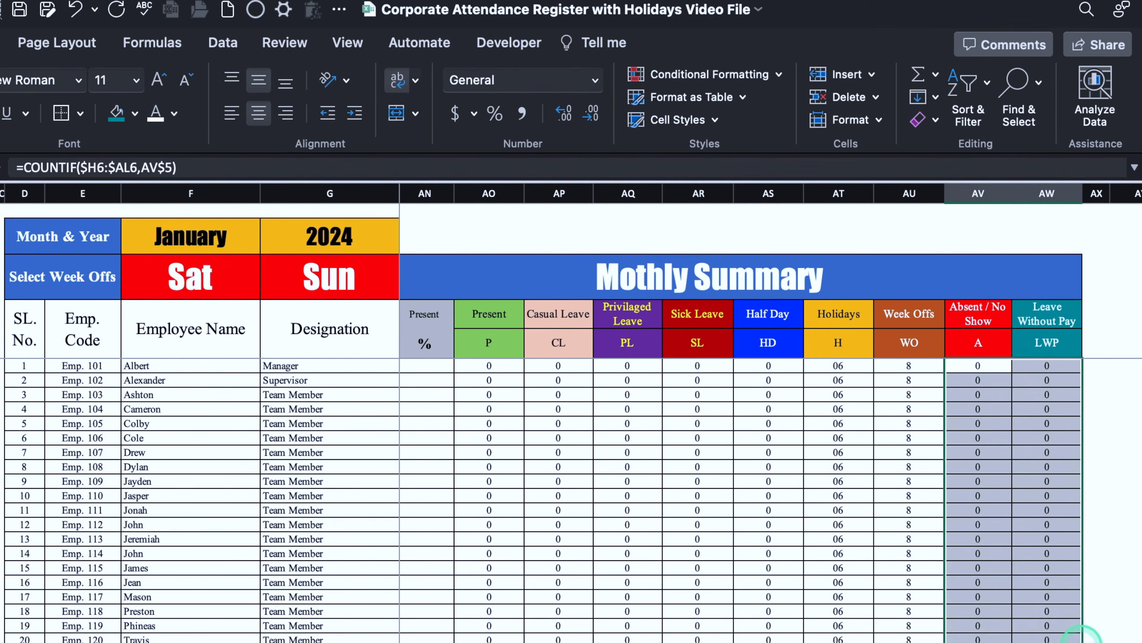
# Step: Enter the Present % formula =AO6/AM6 in AN6
pyautogui.hscroll(-1, 765, 405)
pyautogui.hscroll(-3, 607, 433)
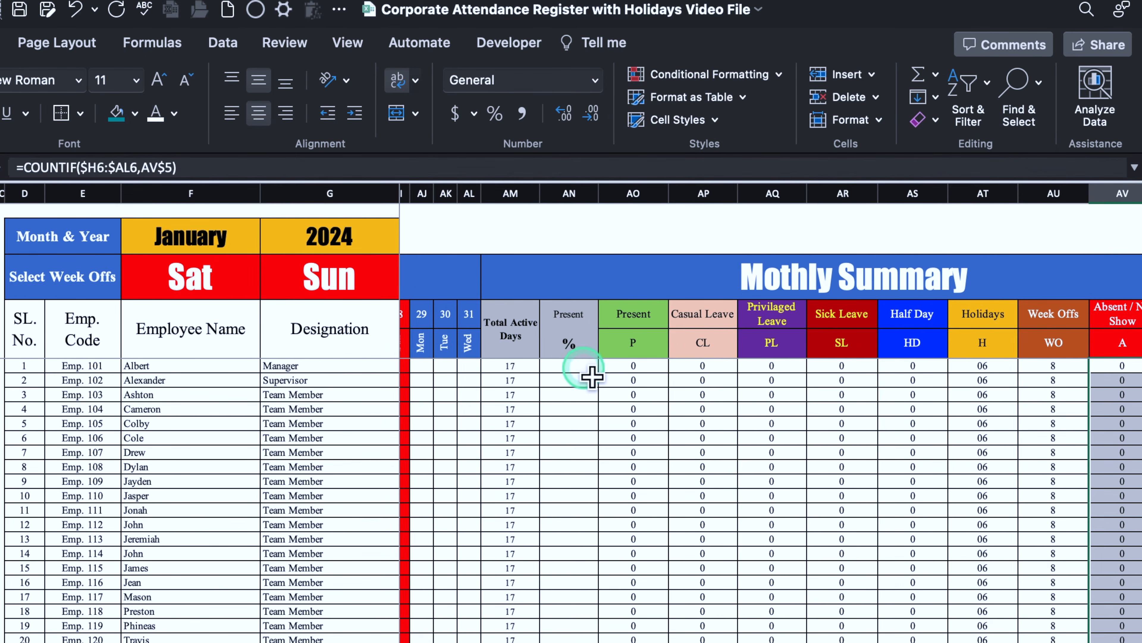
pyautogui.click(585, 371)
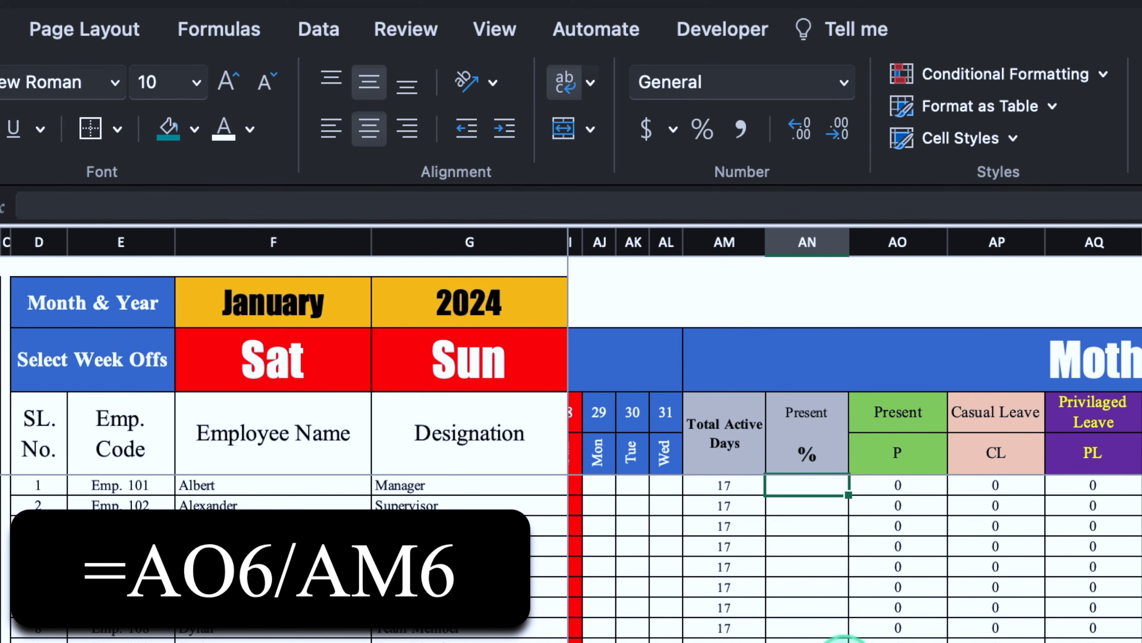
pyautogui.write('=')
pyautogui.click(908, 488)
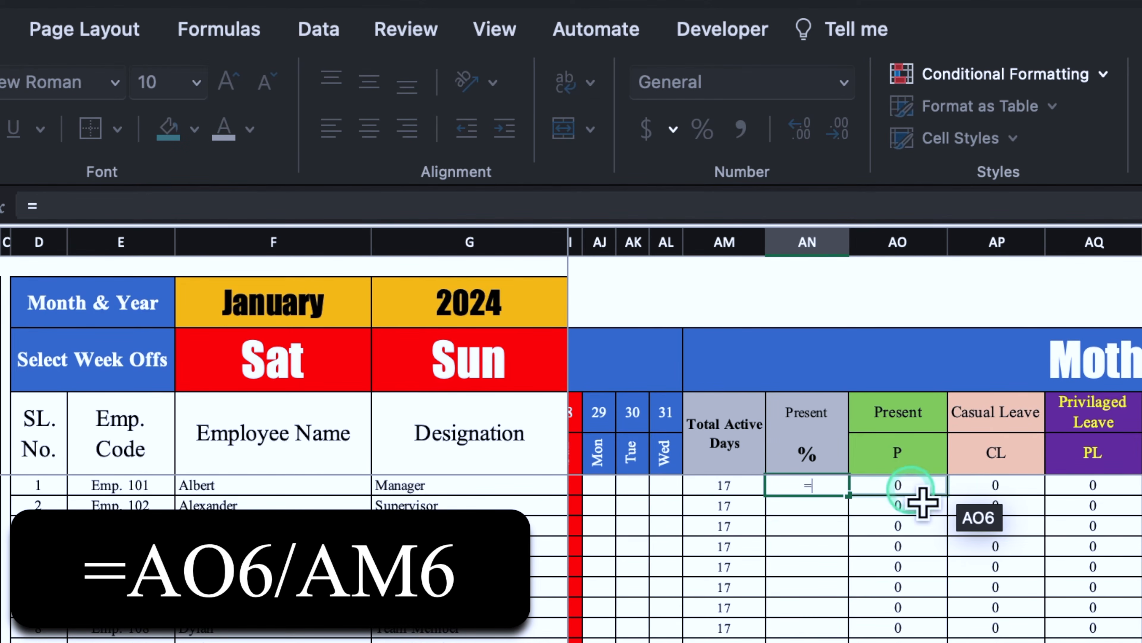
pyautogui.write('/')
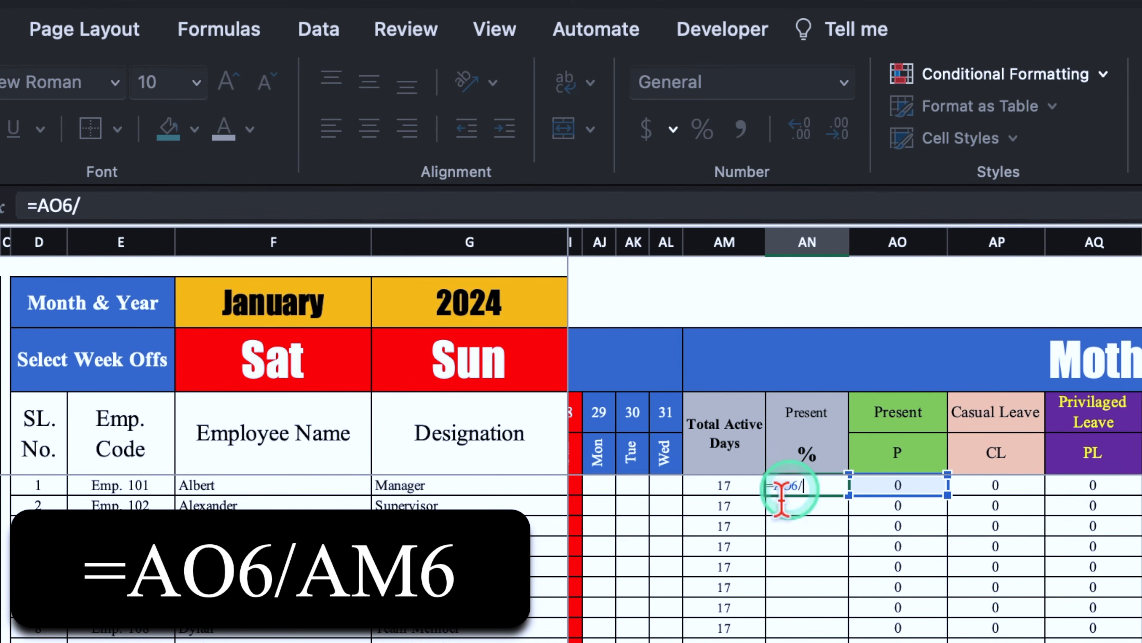
pyautogui.click(731, 488)
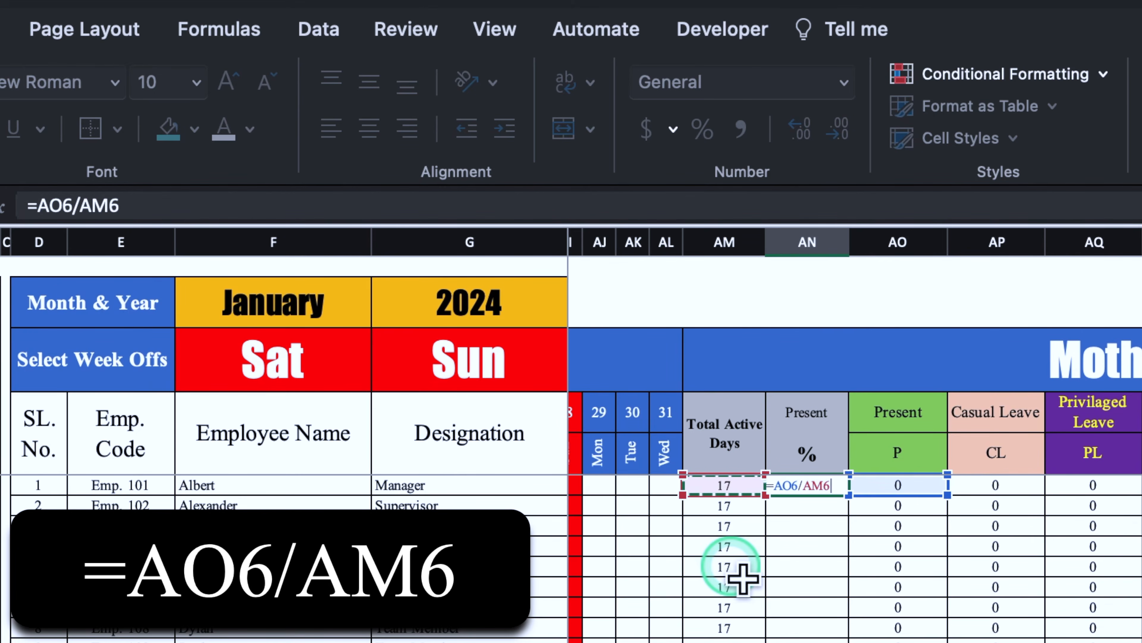
pyautogui.press('Return')
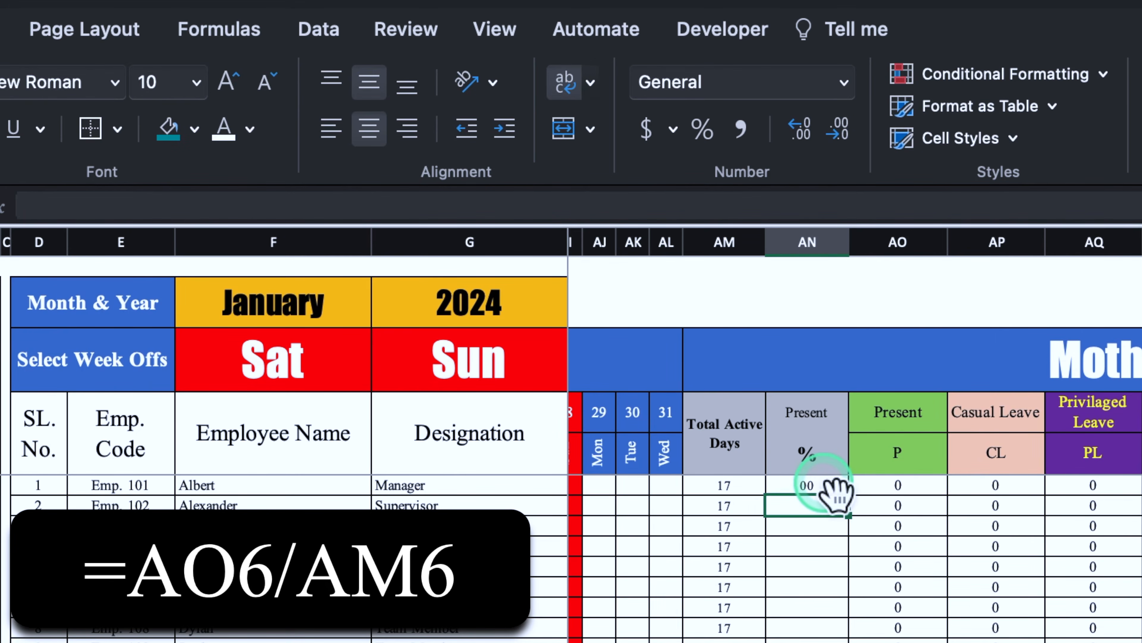
# Step: Format AN6 as a percentage and fill its formula down to AN25 for all employees
pyautogui.click(834, 488)
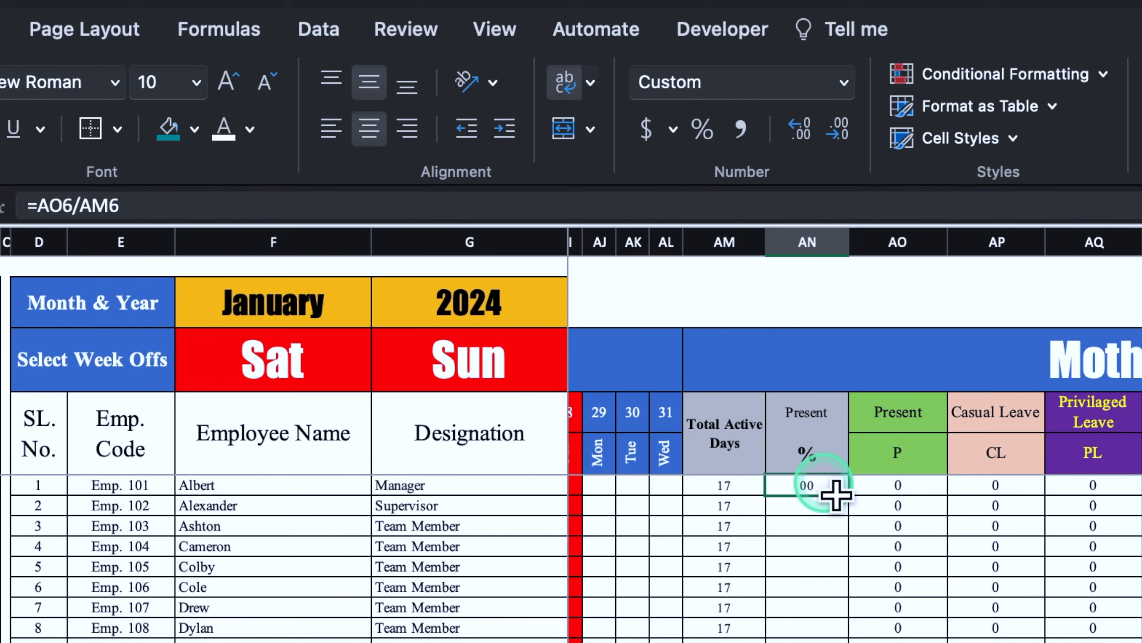
pyautogui.click(728, 33)
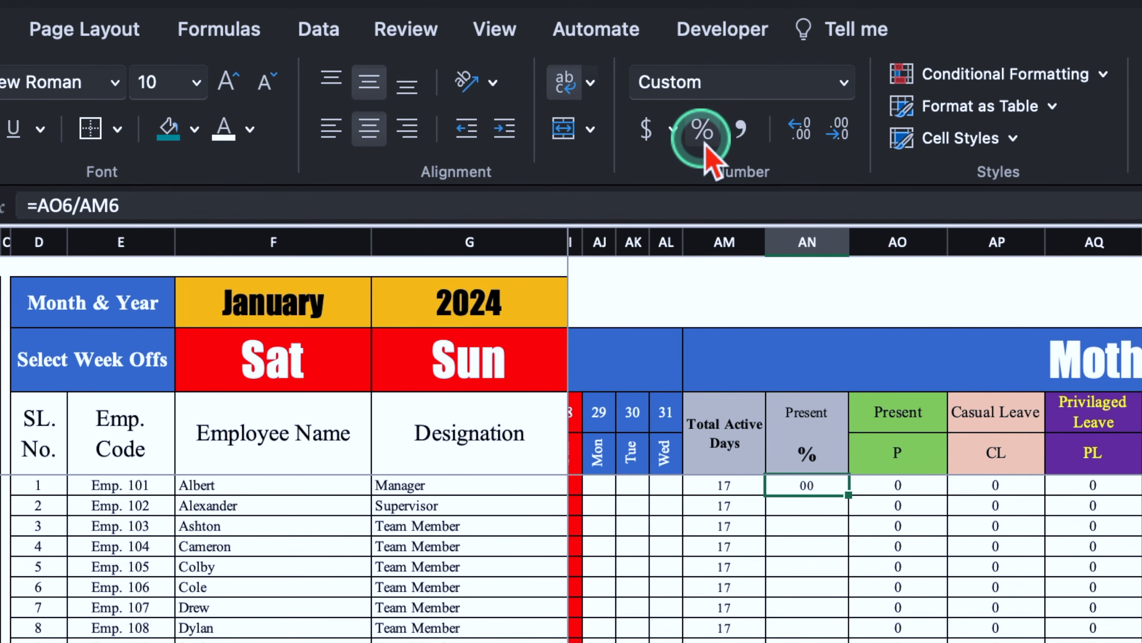
pyautogui.click(702, 130)
pyautogui.moveTo(849, 495); pyautogui.dragTo(878, 642)
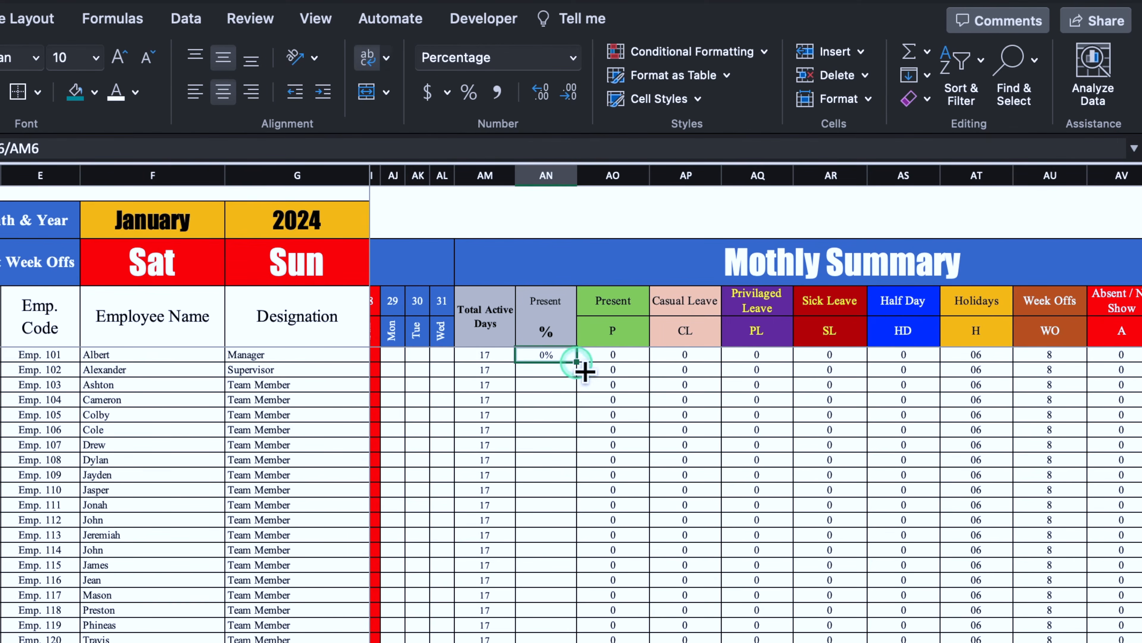
pyautogui.moveTo(590, 634); pyautogui.dragTo(590, 635)
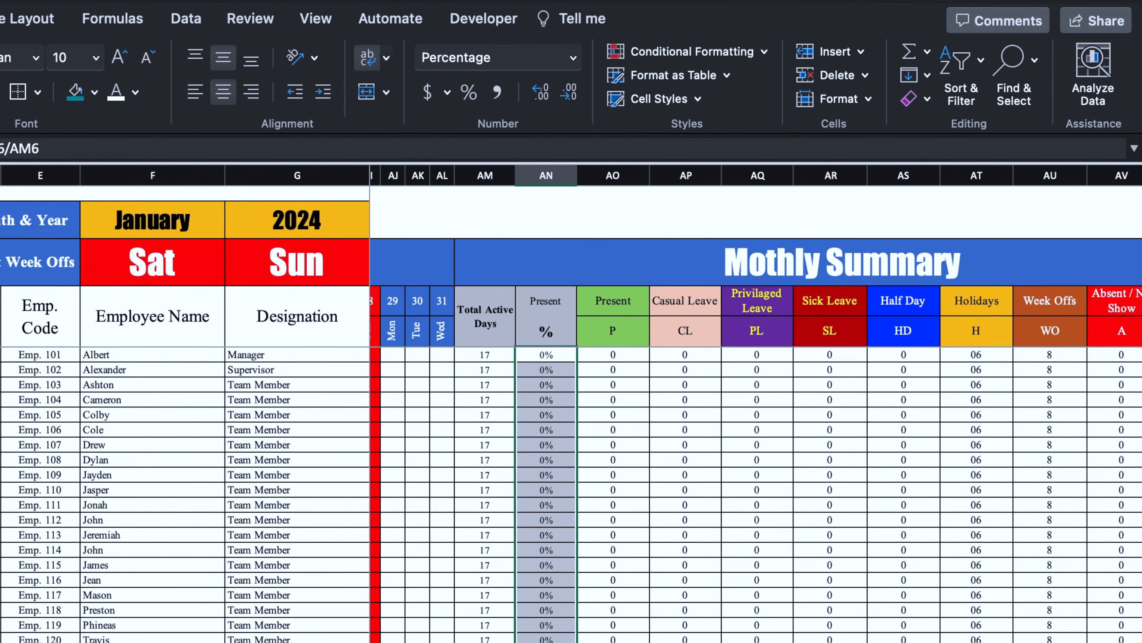
# Step: Start an Equal To conditional formatting rule with the value 0 for the summary cells AM6:AW25
pyautogui.moveTo(373, 333); pyautogui.dragTo(1026, 582)
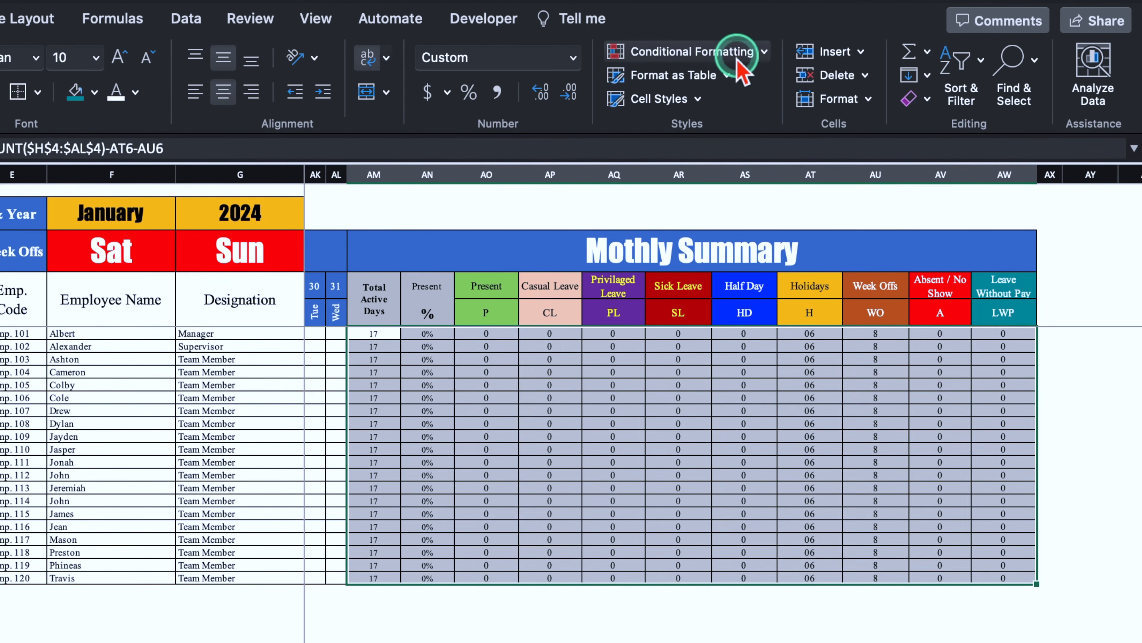
pyautogui.click(722, 50)
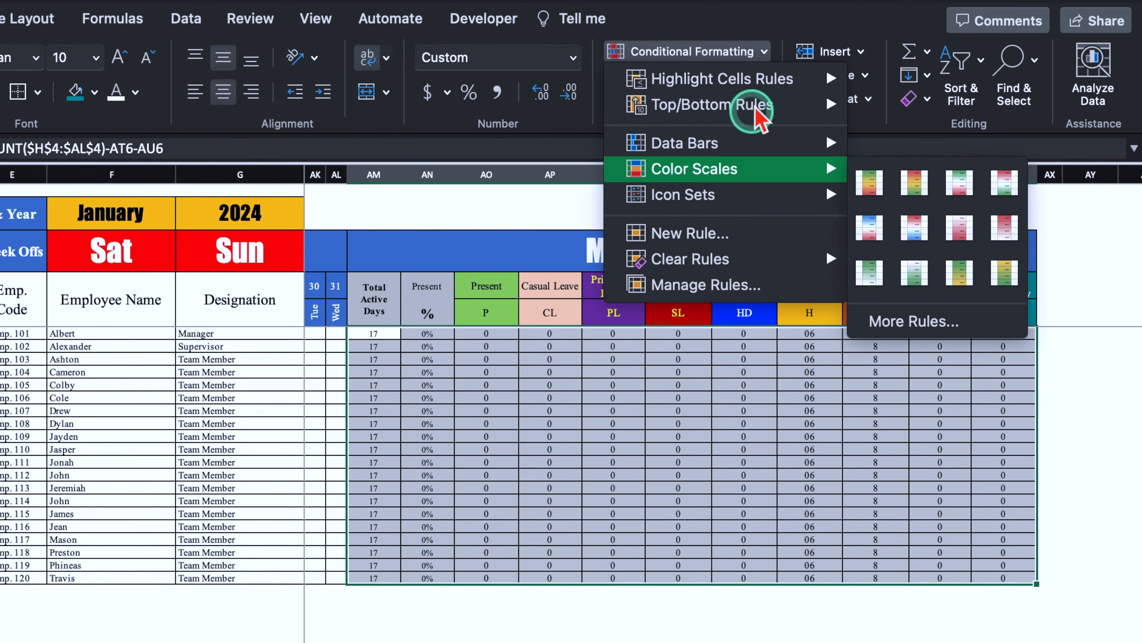
pyautogui.moveTo(759, 78)
pyautogui.click(931, 161)
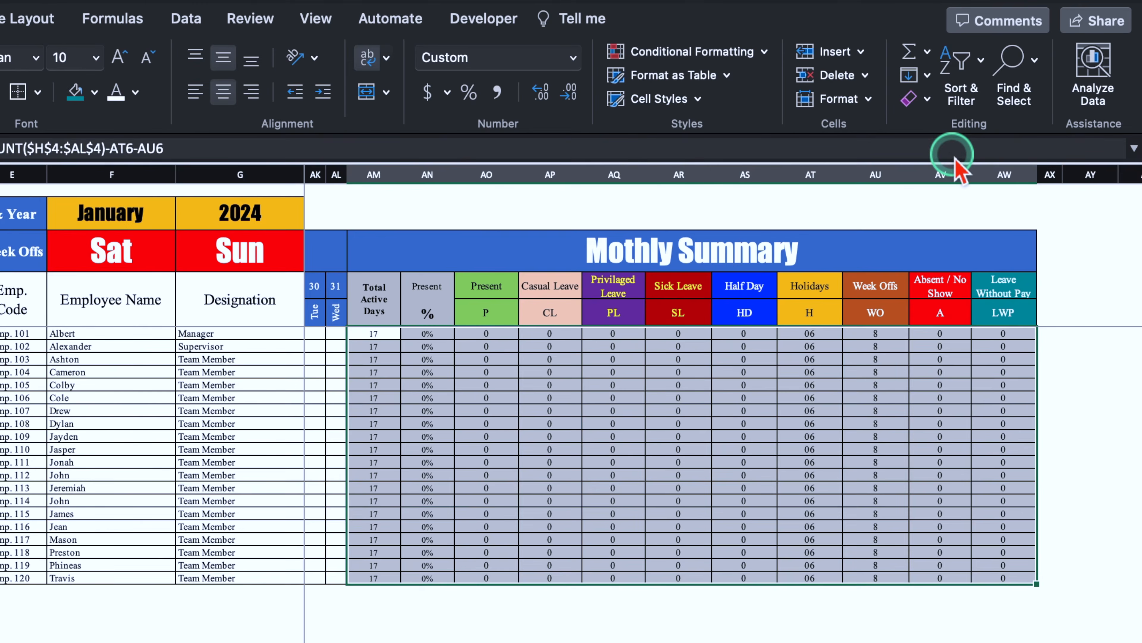
pyautogui.click(589, 260)
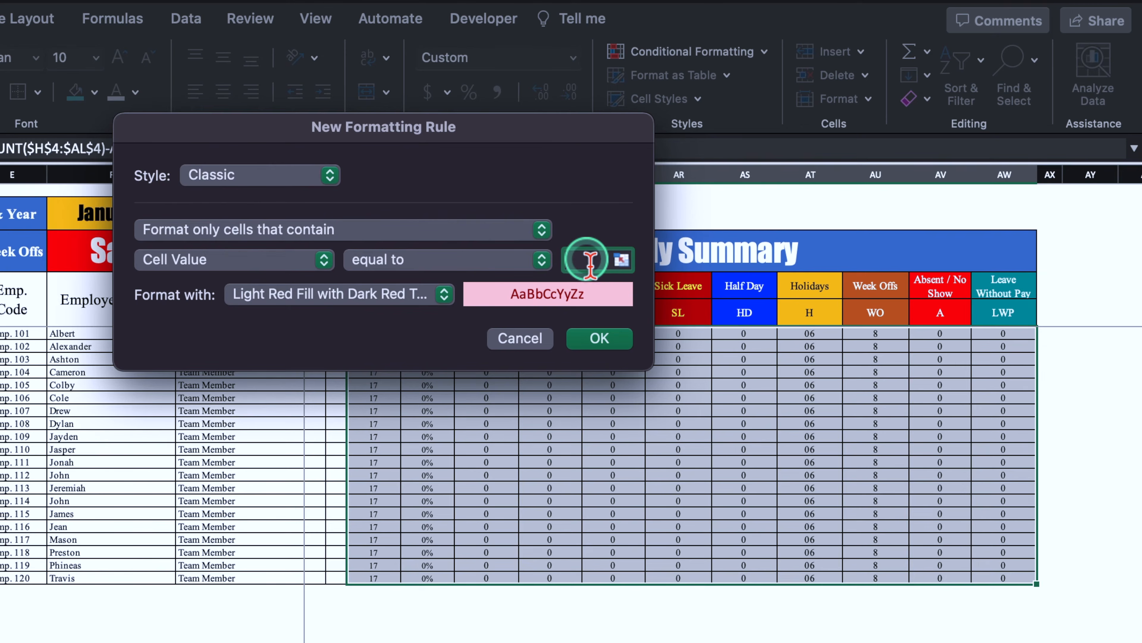
pyautogui.write('0')
# Step: Give the zero-value rule a custom format with white font color and apply it
pyautogui.click(443, 295)
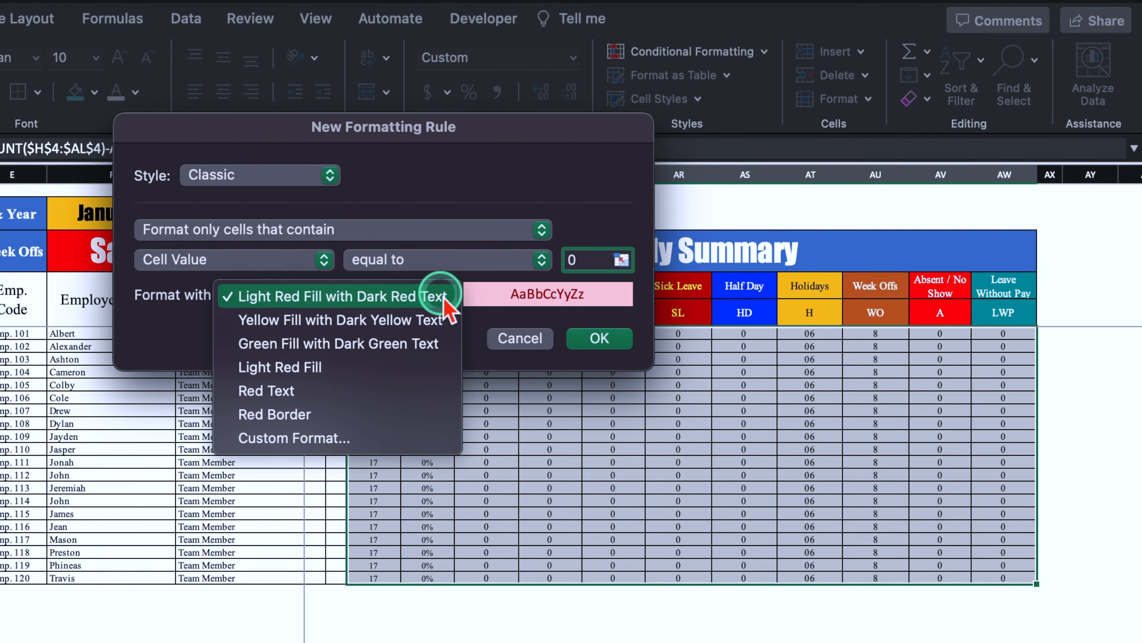
pyautogui.click(360, 437)
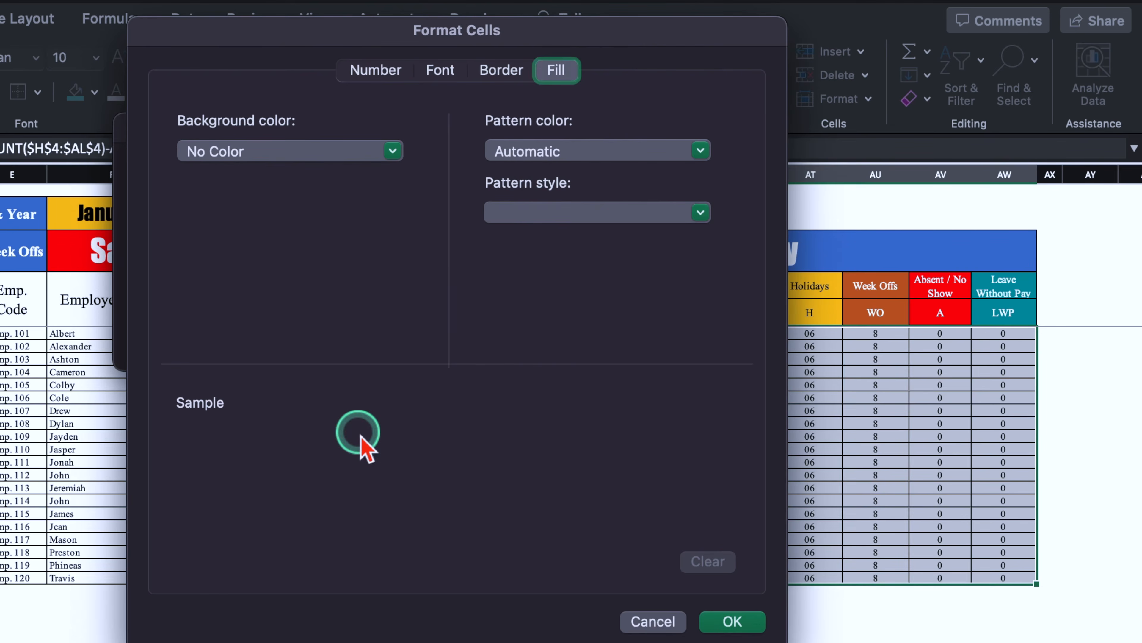
pyautogui.click(446, 73)
pyautogui.click(596, 316)
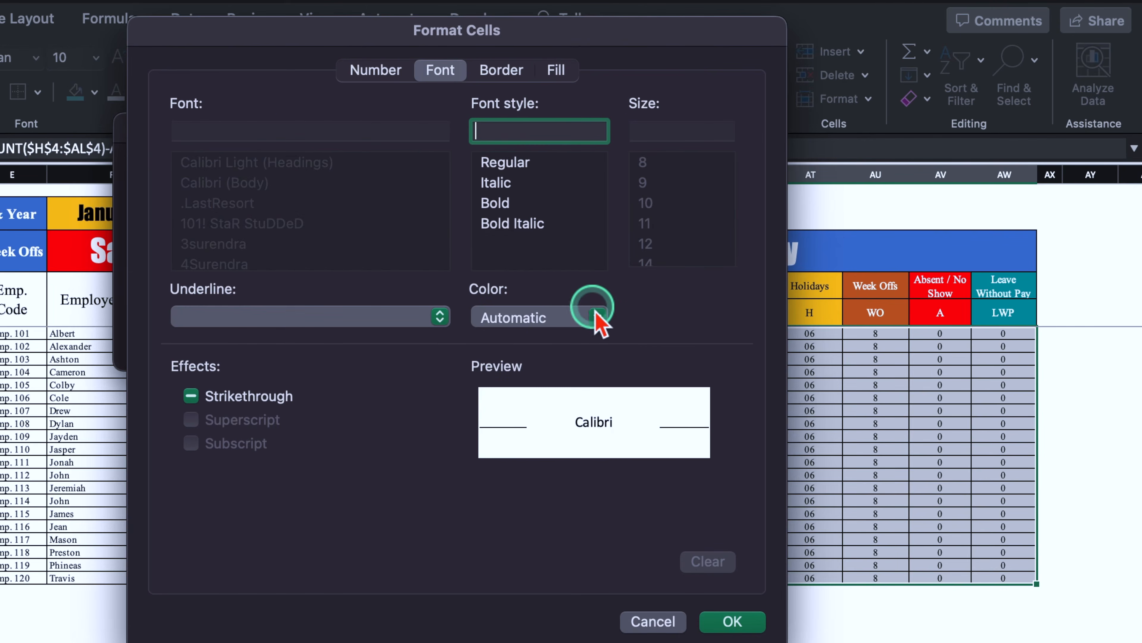
pyautogui.click(499, 407)
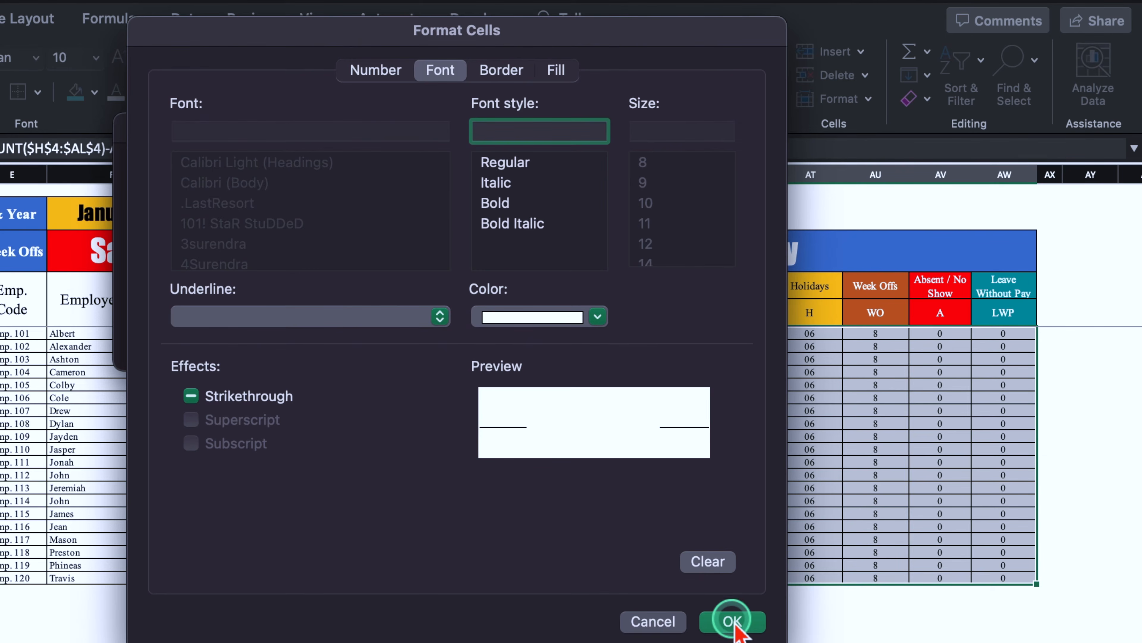
pyautogui.click(607, 335)
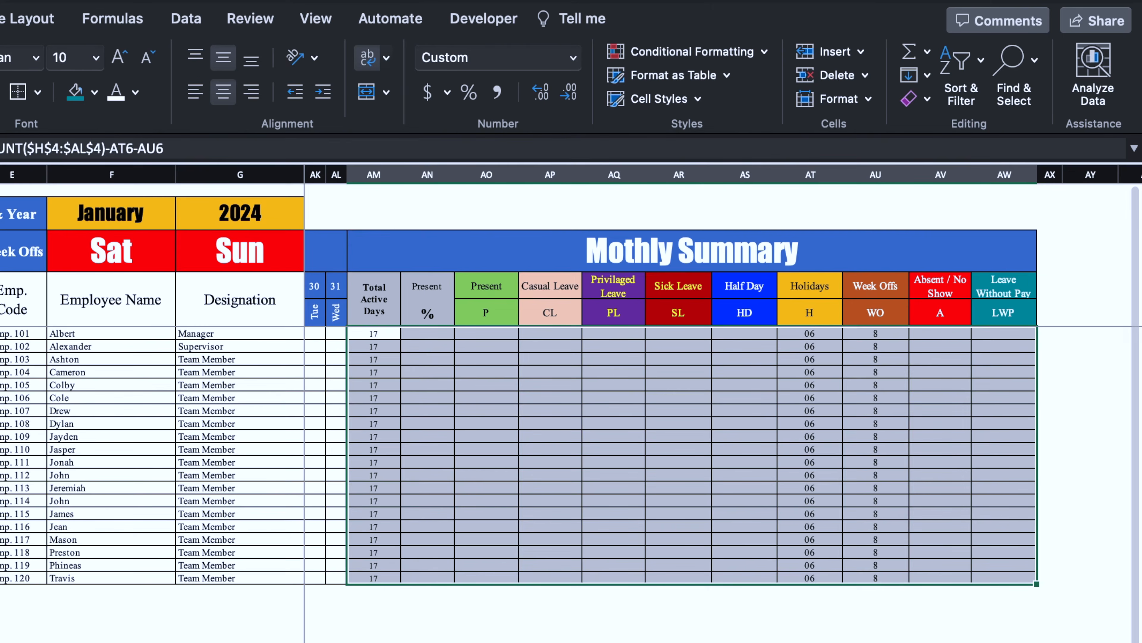
# Step: Fill the empty side block B2:B25 with the same blue as the Month & Year header
pyautogui.hscroll(-15, 520, 637)
pyautogui.hscroll(-5, 519, 450)
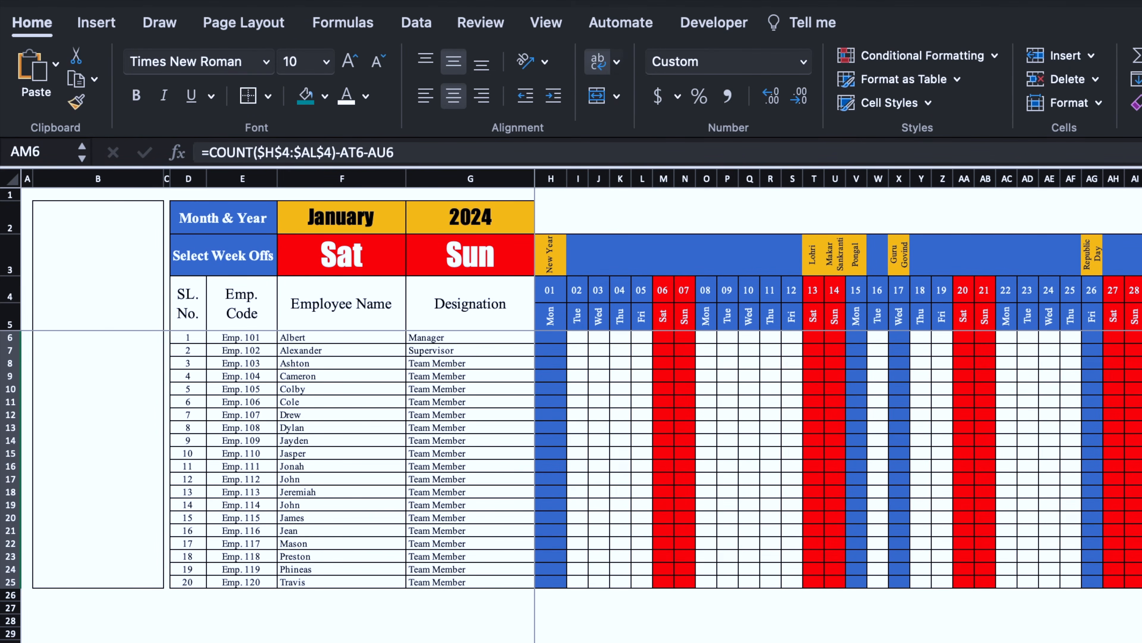
pyautogui.moveTo(108, 215); pyautogui.dragTo(145, 582)
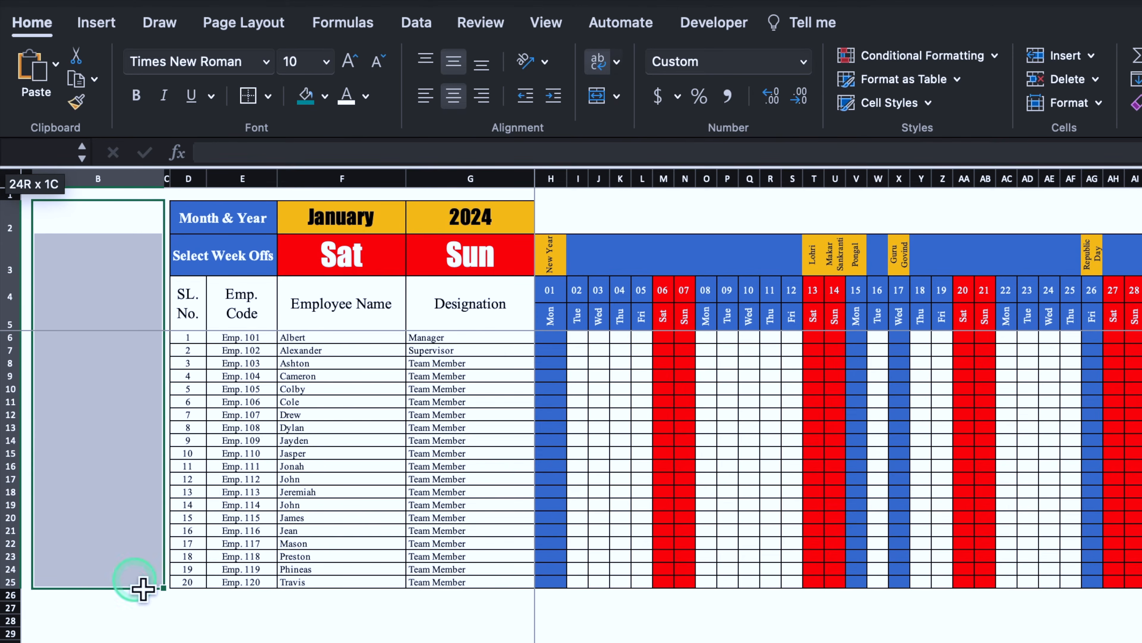
pyautogui.click(324, 96)
pyautogui.click(389, 189)
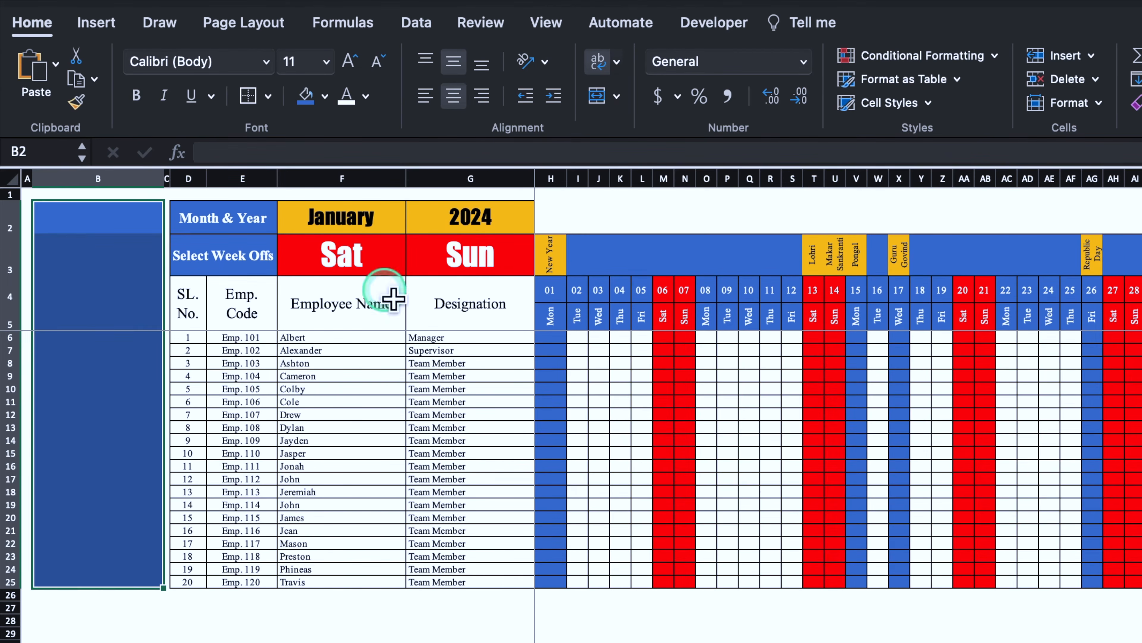
pyautogui.click(416, 637)
# Step: Merge H2:AL2 above the date columns and enter the title Attendance Sheet
pyautogui.moveTo(562, 217); pyautogui.dragTo(1138, 220)
pyautogui.click(603, 100)
pyautogui.click(777, 223)
pyautogui.write('Attendance Sheet')
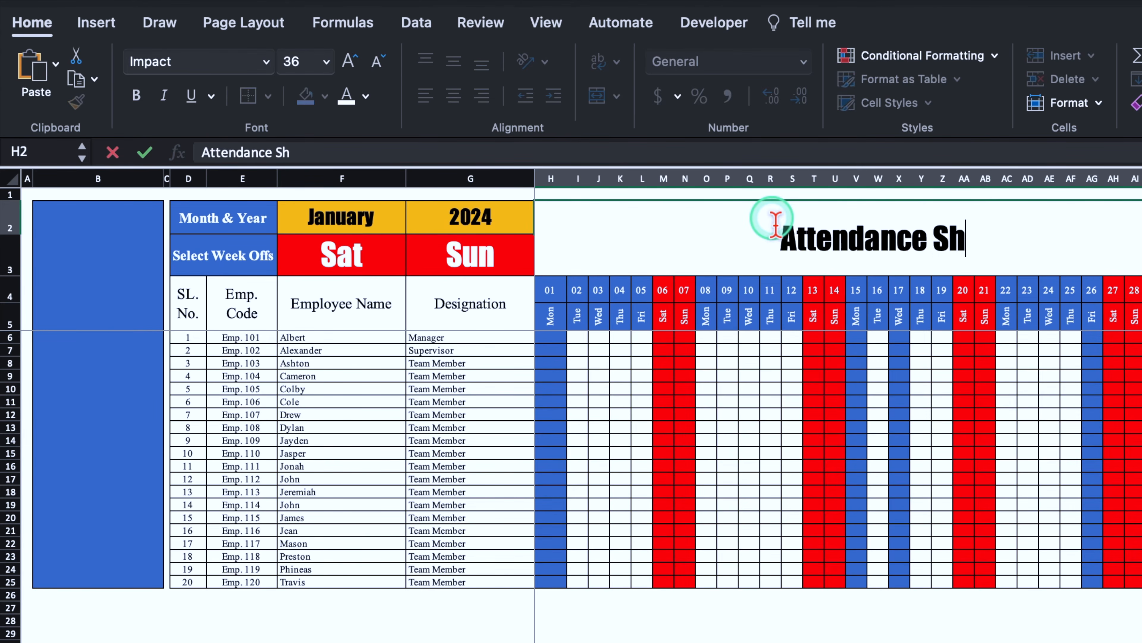
pyautogui.press('Return')
# Step: Color the Attendance Sheet title text blue
pyautogui.click(875, 220)
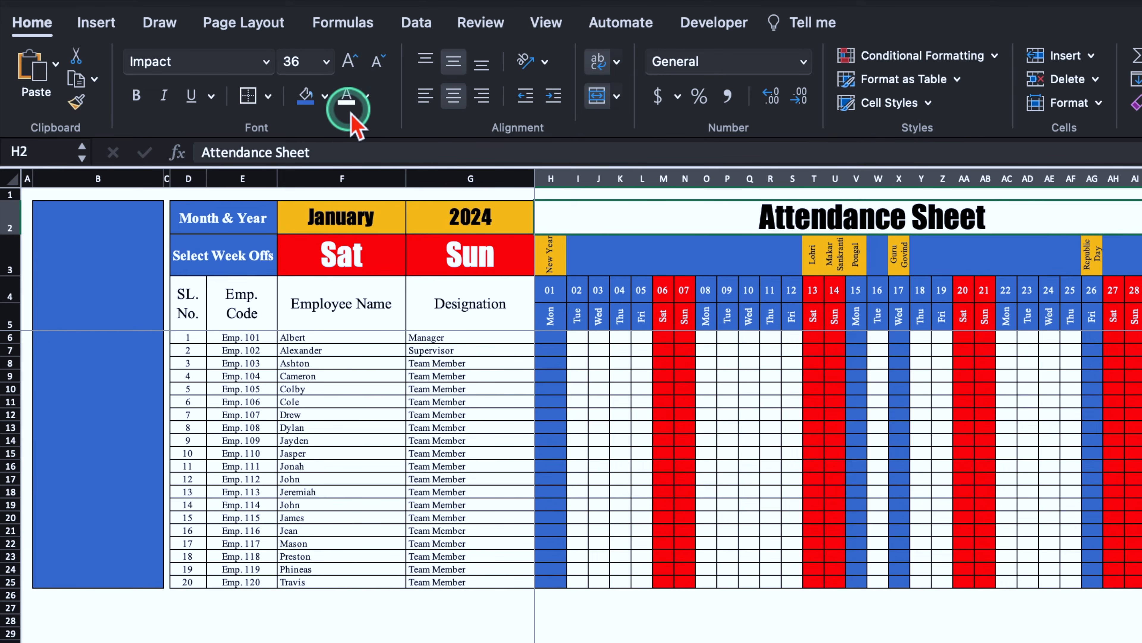
pyautogui.click(367, 97)
pyautogui.click(429, 192)
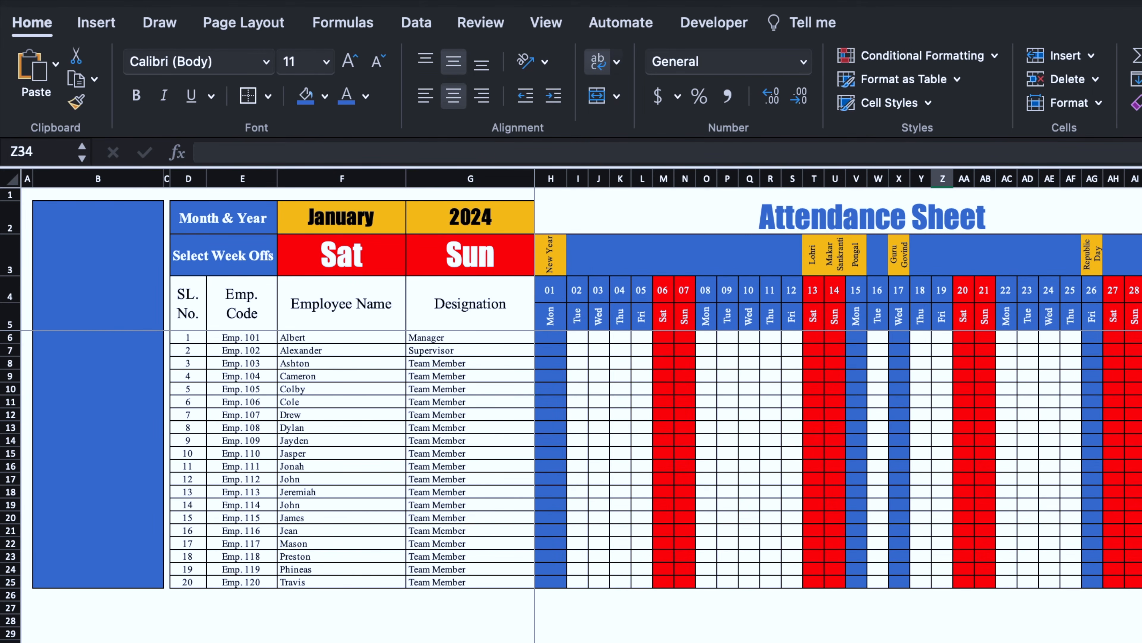
# Step: Create a copy of the January sheet at the end of the workbook
pyautogui.hscroll(10, 836, 379)
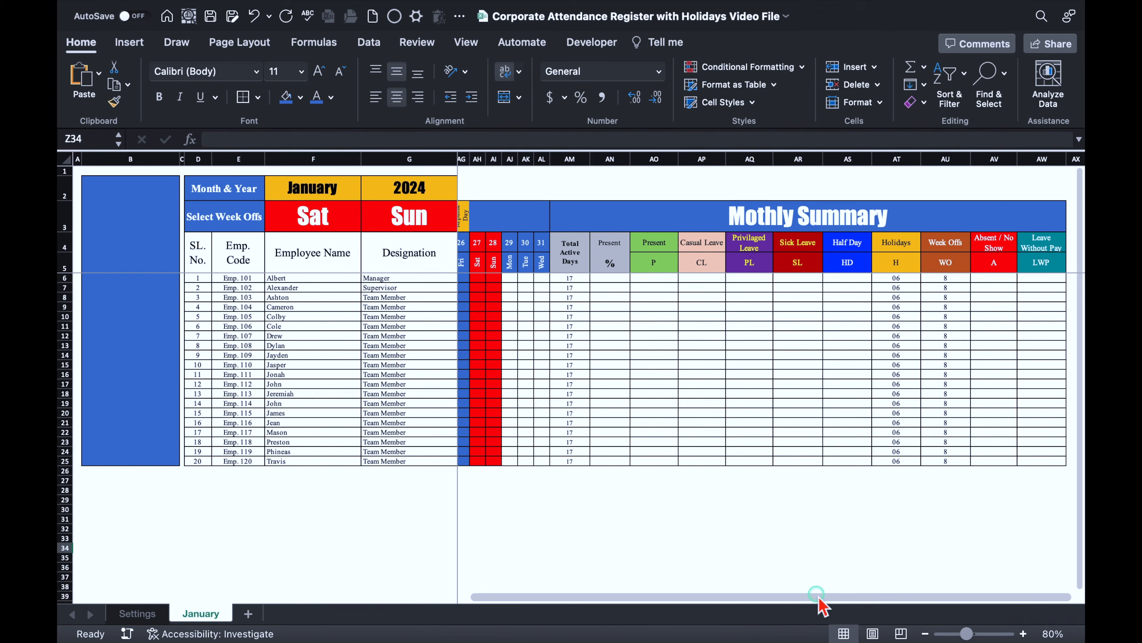
pyautogui.moveTo(1020, 642); pyautogui.dragTo(398, 642)
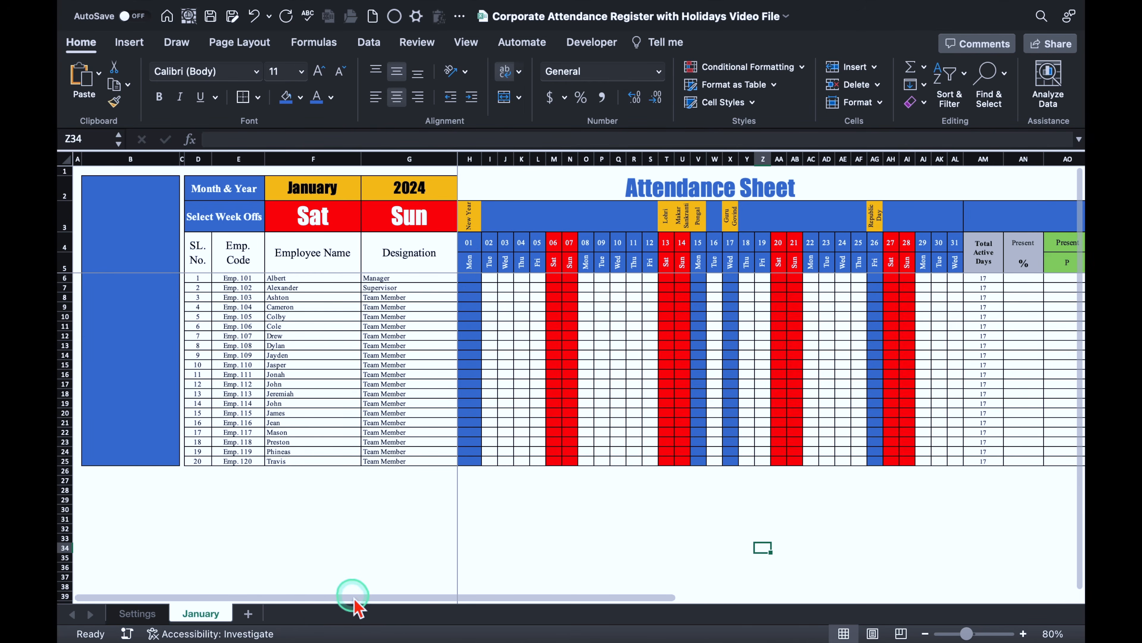
pyautogui.rightClick(214, 620)
pyautogui.click(303, 486)
pyautogui.click(292, 483)
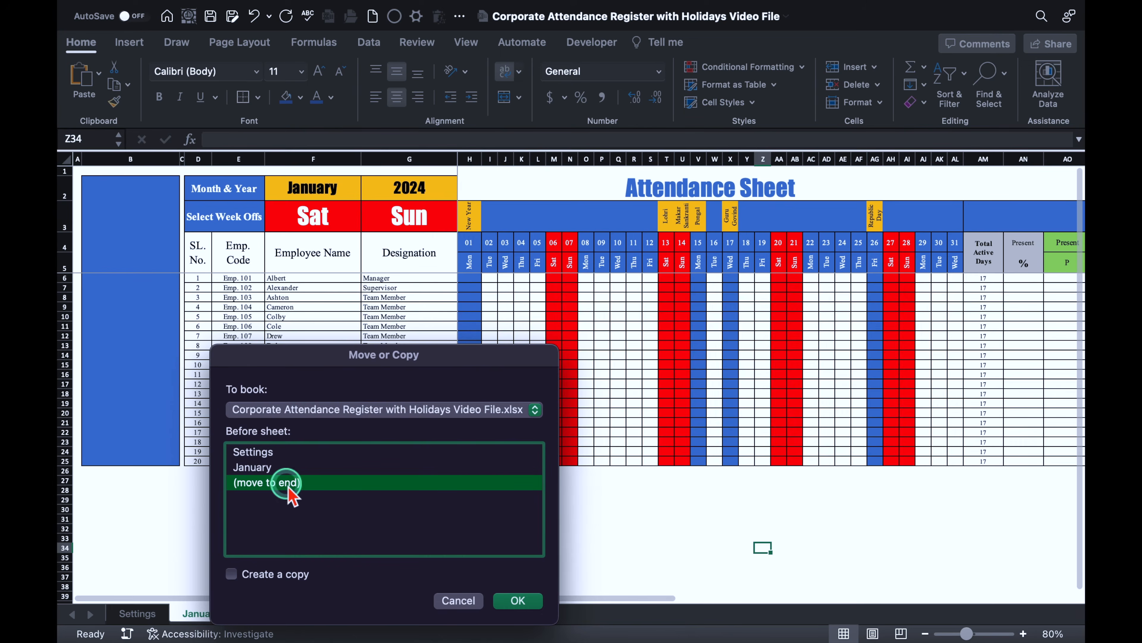
pyautogui.moveTo(343, 357); pyautogui.dragTo(352, 191)
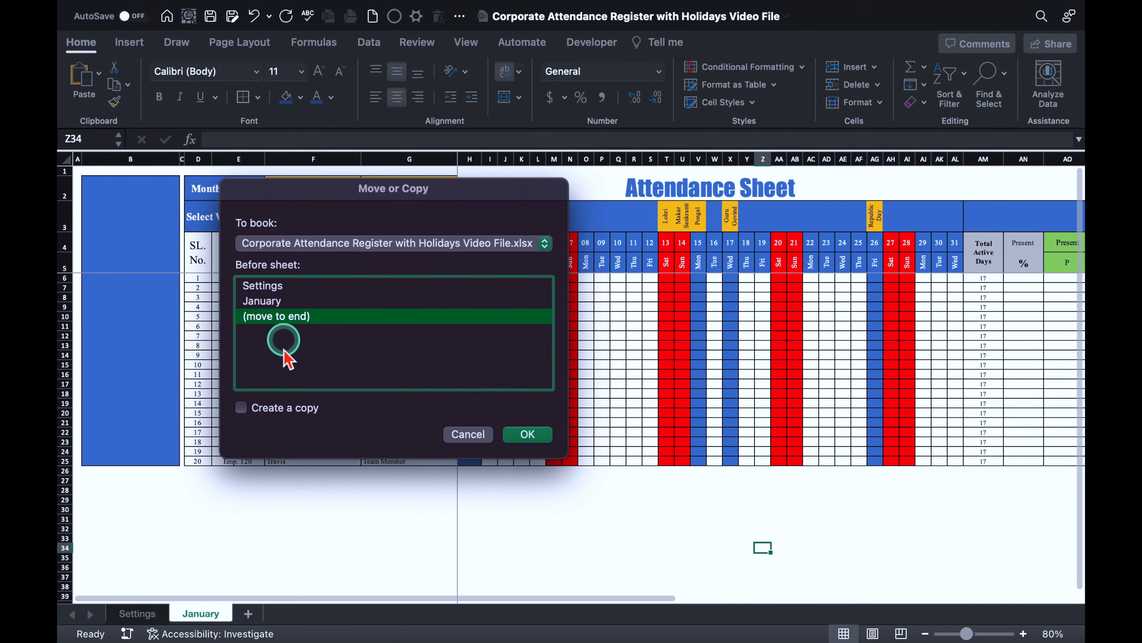
pyautogui.click(518, 436)
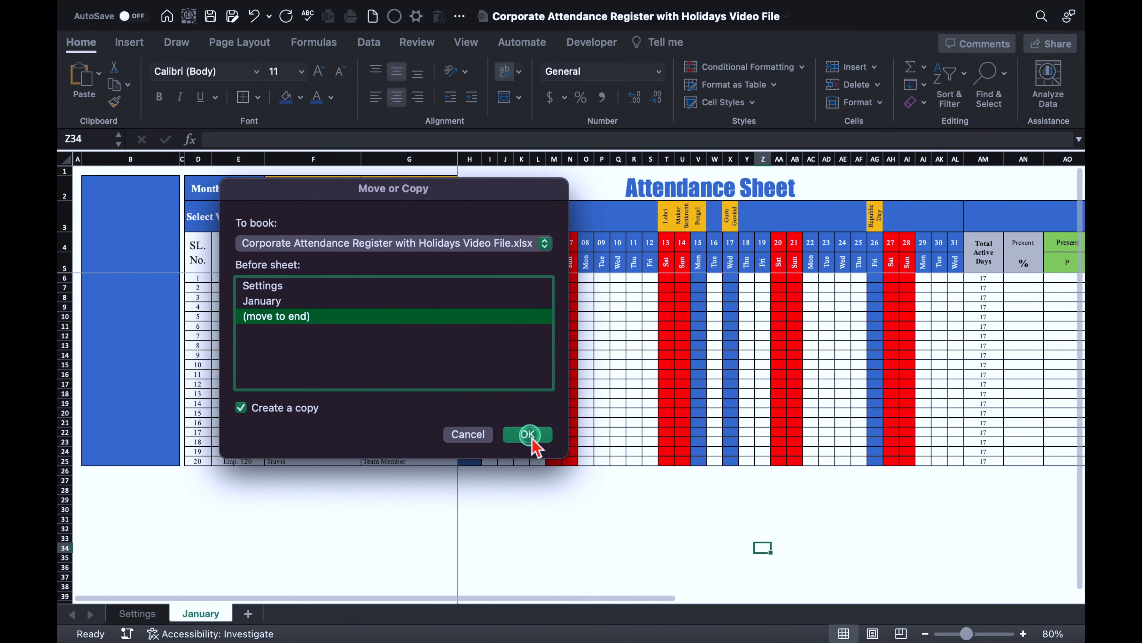
# Step: Group the January and January (2) sheets and create copies of both at the end of the workbook
pyautogui.click(214, 613)
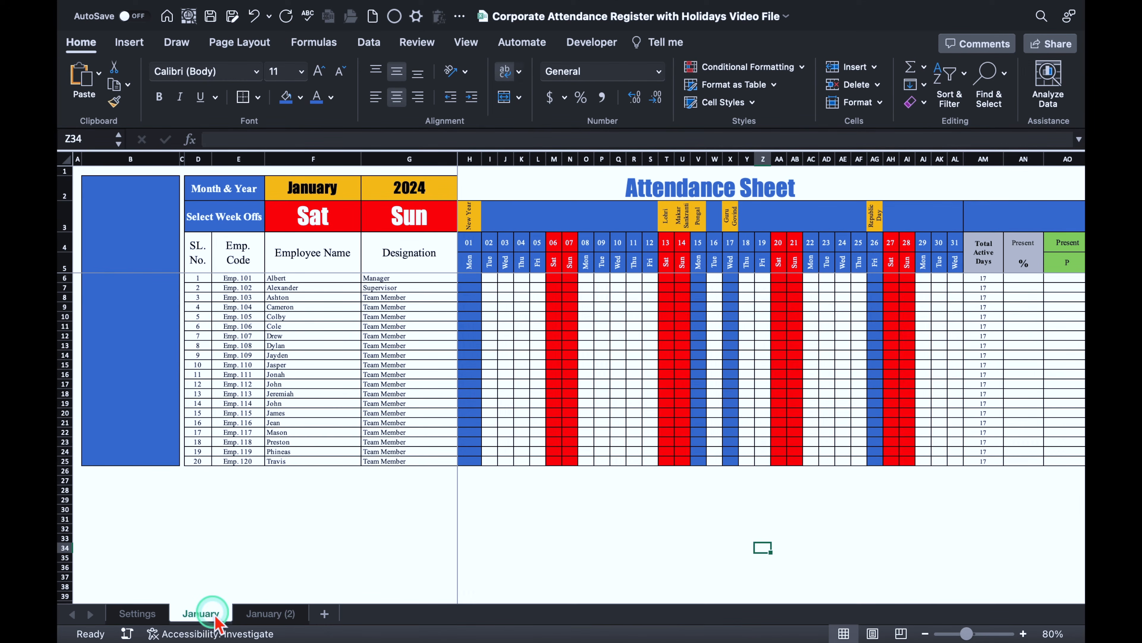
pyautogui.keyDown('shift'); pyautogui.click(270, 614); pyautogui.keyUp('shift')
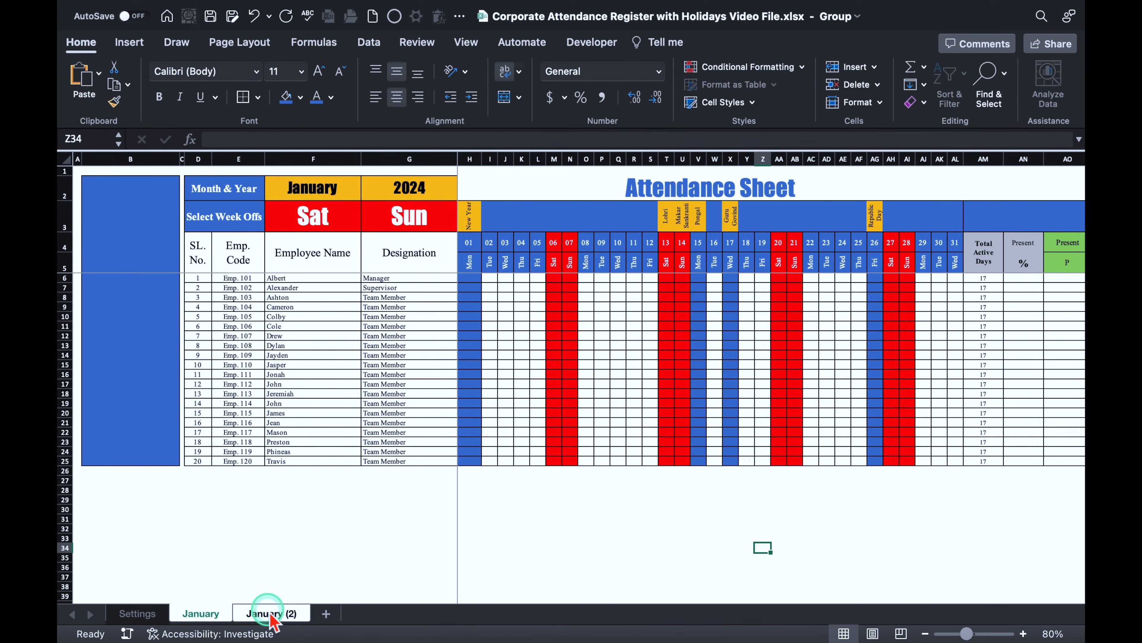
pyautogui.rightClick(271, 615)
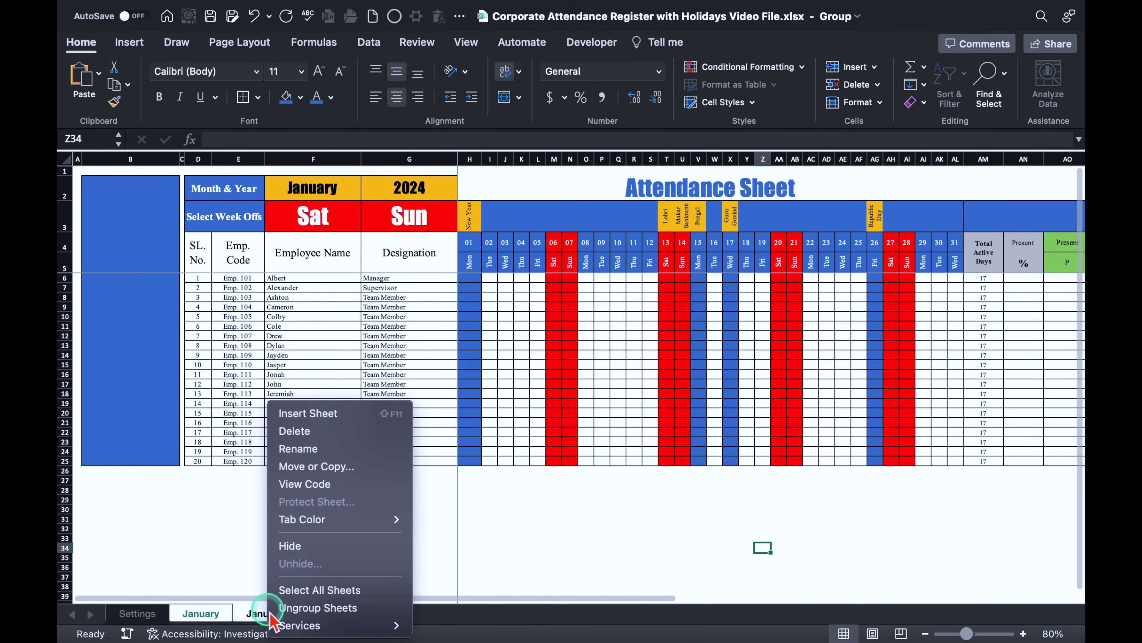
pyautogui.click(346, 465)
pyautogui.click(345, 305)
pyautogui.click(310, 380)
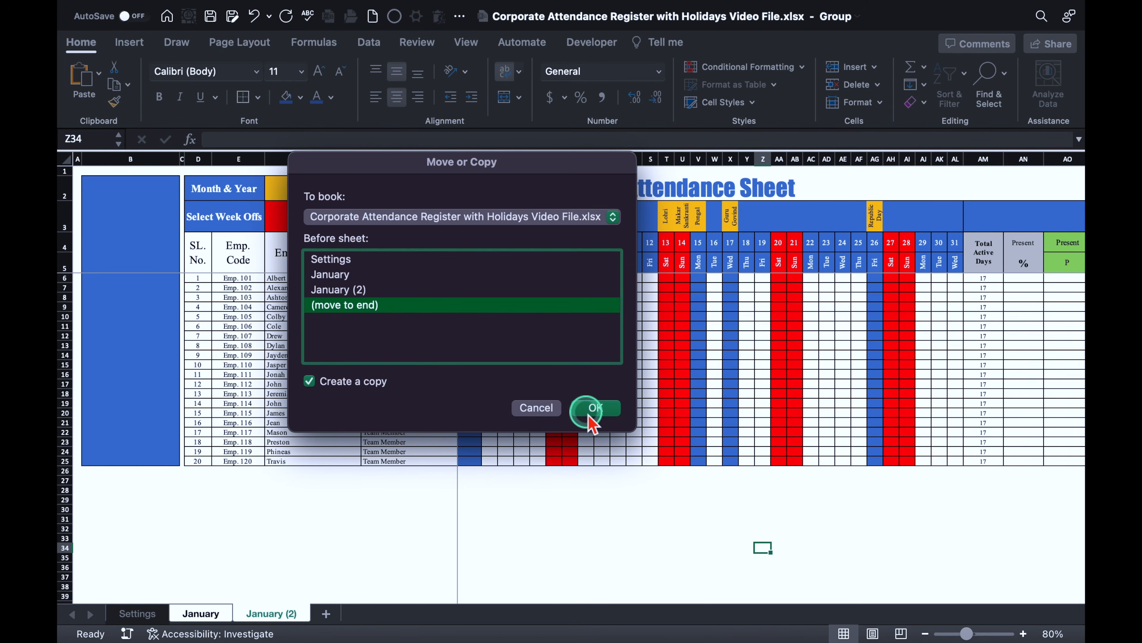
pyautogui.click(596, 407)
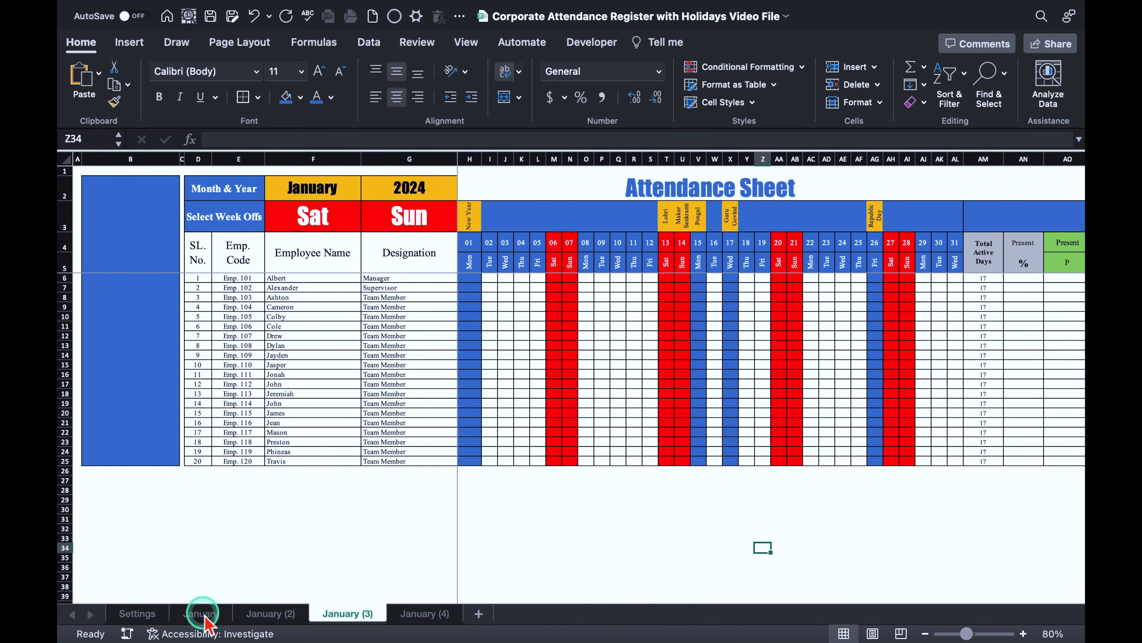
# Step: Group the sheets January through January (4) and create copies of all four at the end of the workbook
pyautogui.click(202, 614)
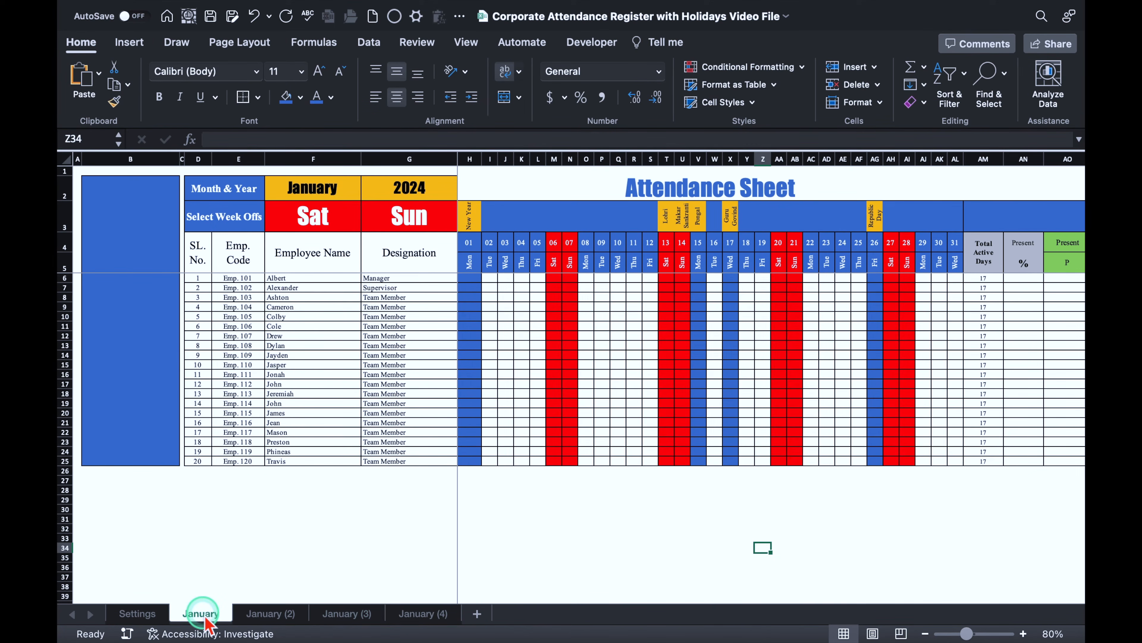
pyautogui.keyDown('shift'); pyautogui.click(425, 617); pyautogui.keyUp('shift')
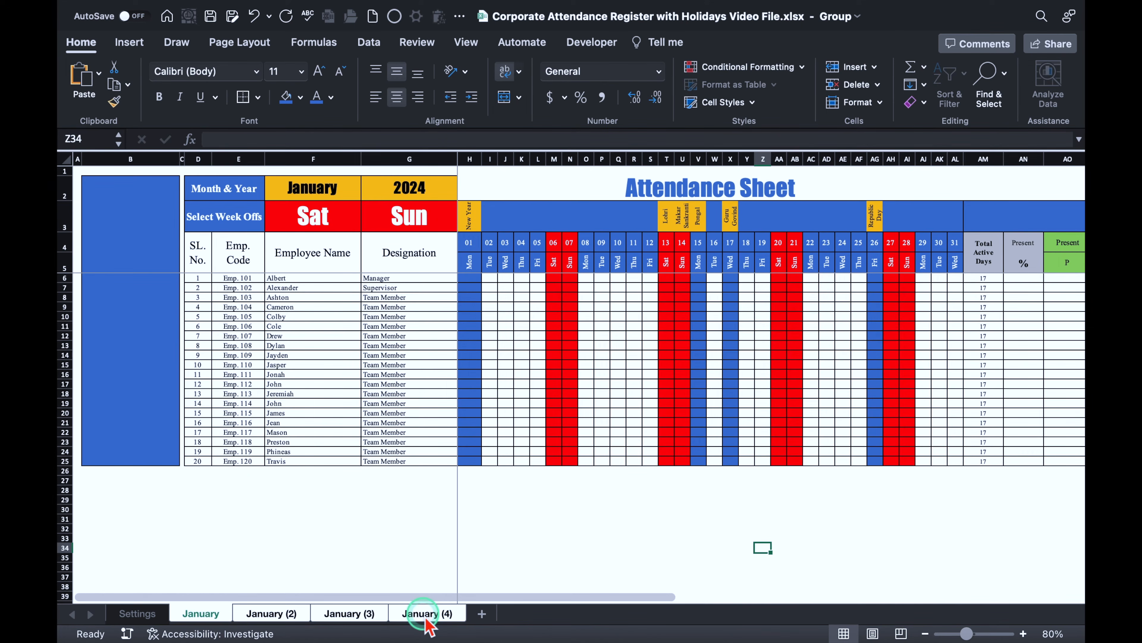
pyautogui.rightClick(424, 619)
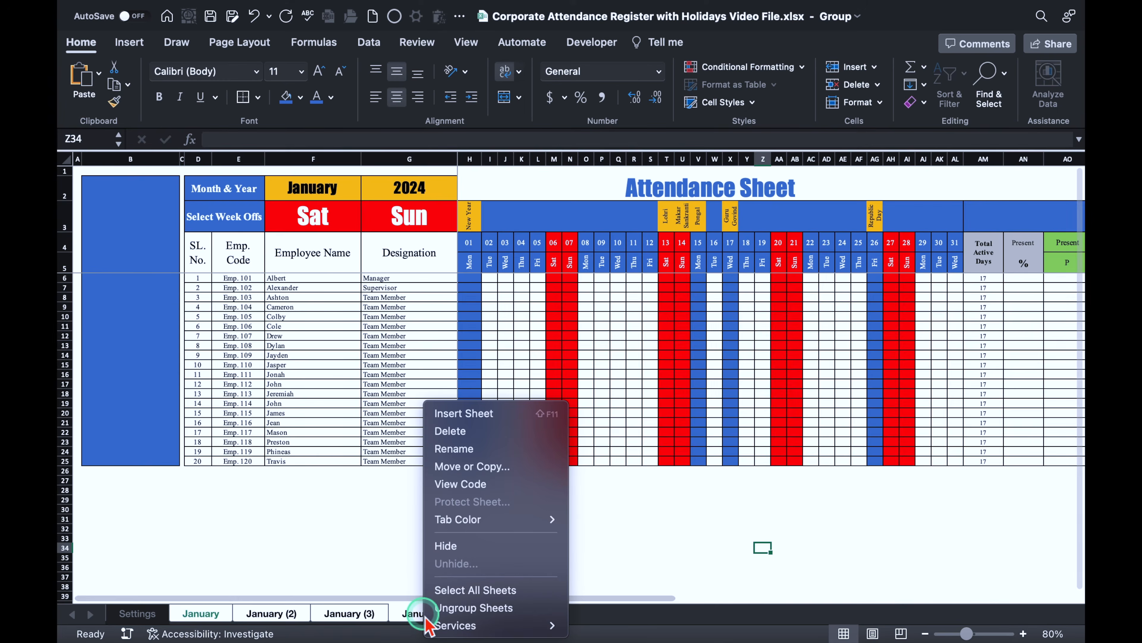
pyautogui.click(495, 466)
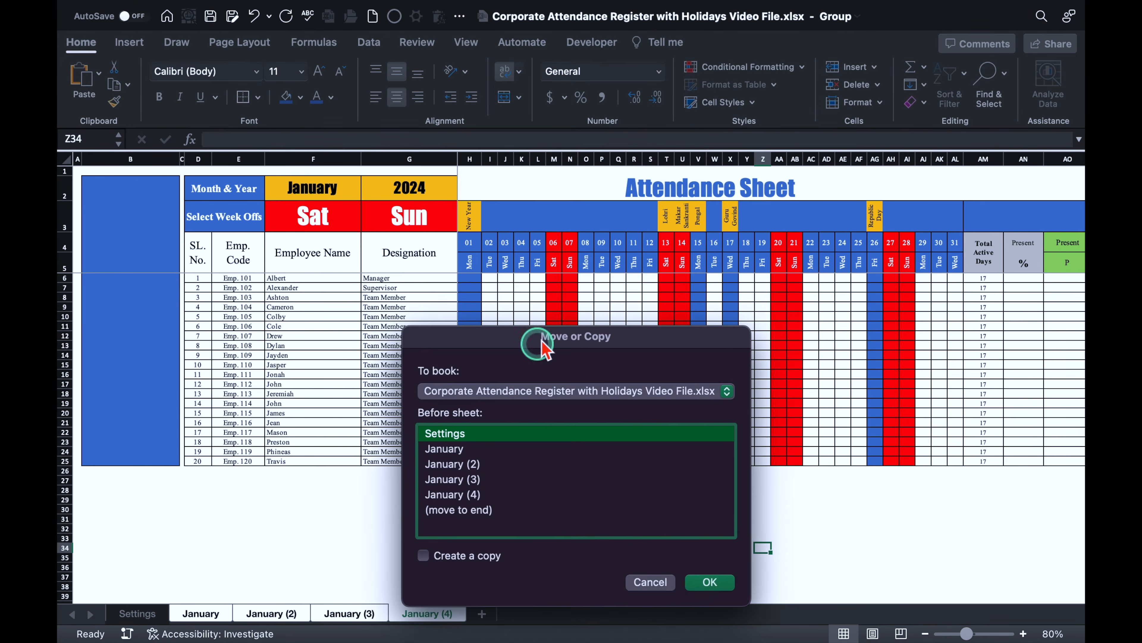
pyautogui.moveTo(535, 340); pyautogui.dragTo(556, 202)
pyautogui.click(457, 373)
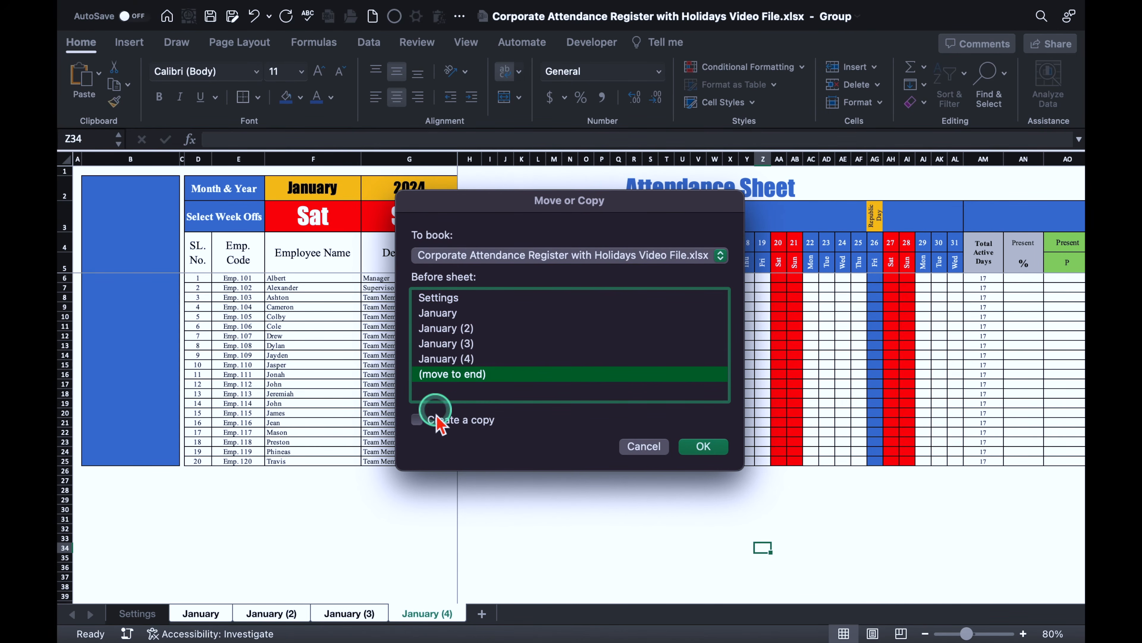
pyautogui.click(713, 447)
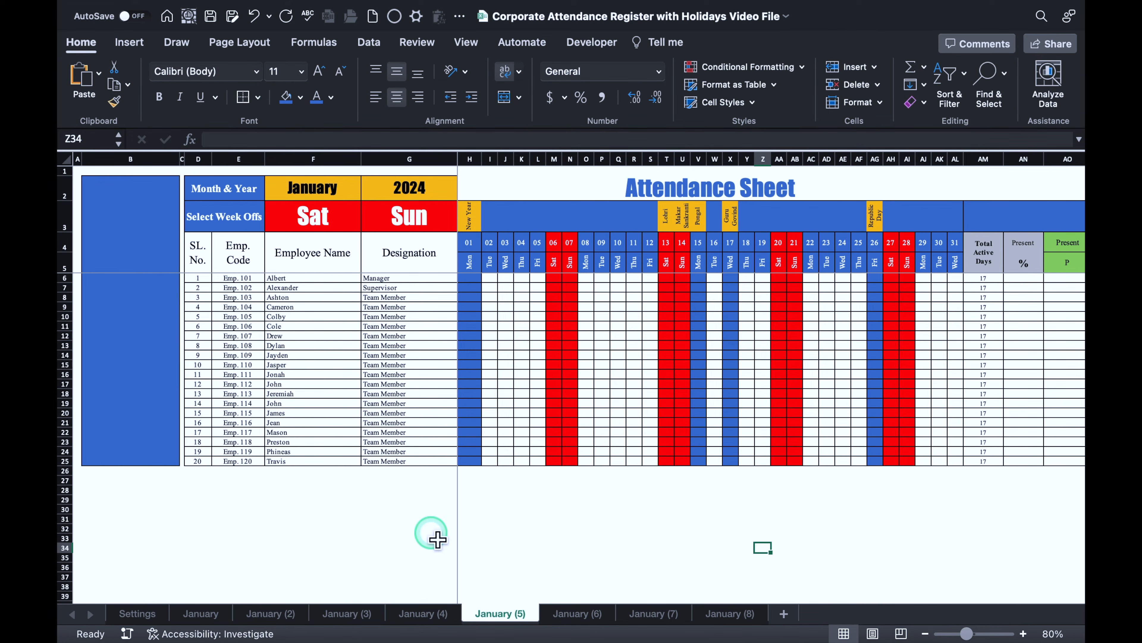
# Step: Copy the first four January sheets once more to the end of the workbook, completing twelve monthly sheets
pyautogui.click(208, 615)
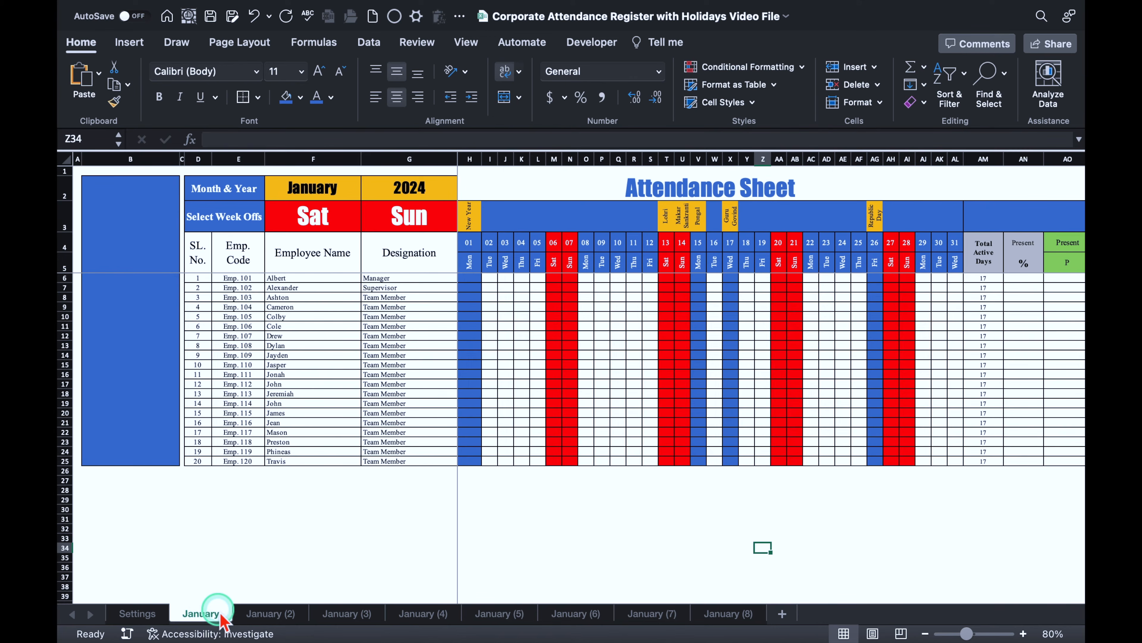
pyautogui.keyDown('shift'); pyautogui.click(427, 614); pyautogui.keyUp('shift')
pyautogui.rightClick(428, 617)
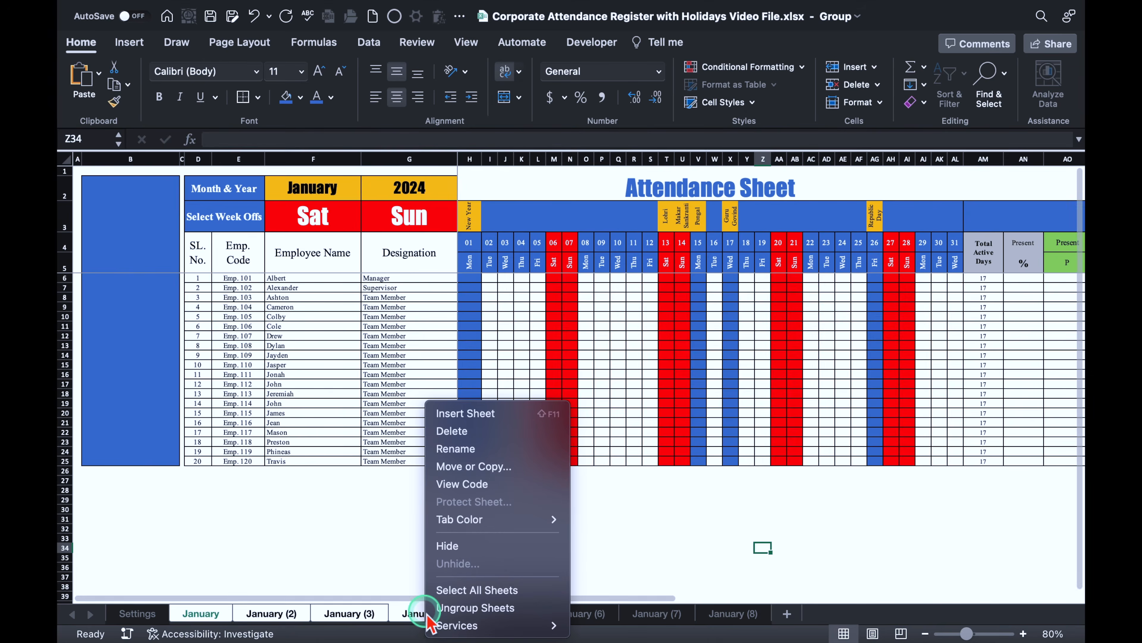
pyautogui.click(488, 467)
pyautogui.moveTo(580, 333); pyautogui.dragTo(574, 188)
pyautogui.press('Down')
pyautogui.press('Down')
pyautogui.press('Down')
pyautogui.press('Down')
pyautogui.press('Down')
pyautogui.press('Down')
pyautogui.press('Down')
pyautogui.press('Down')
pyautogui.click(415, 421)
pyautogui.click(699, 437)
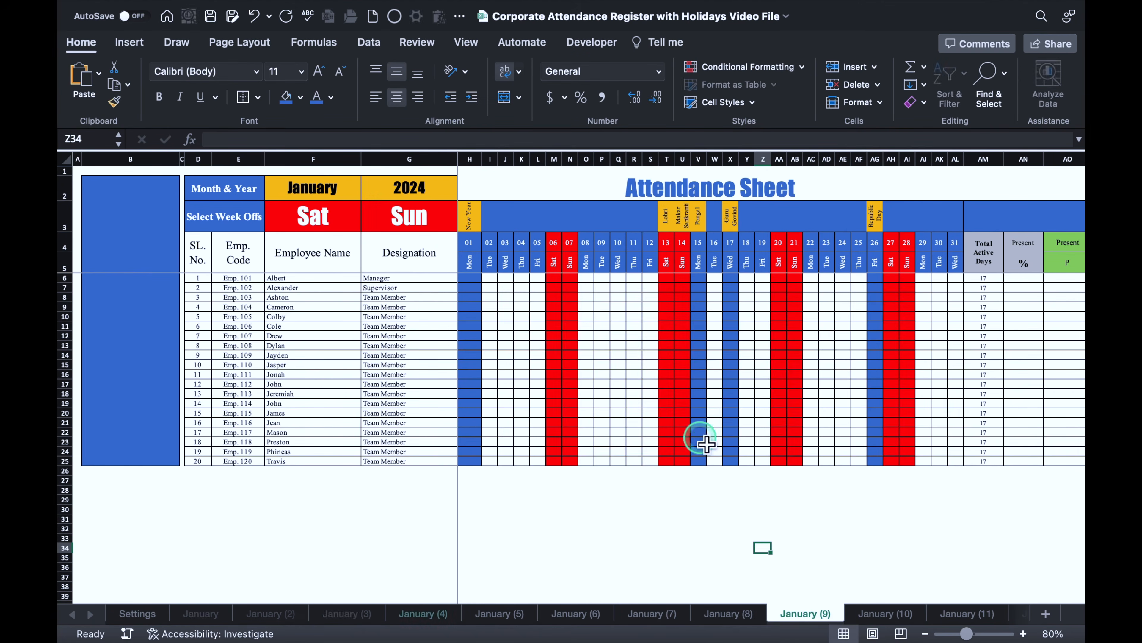
pyautogui.click(188, 622)
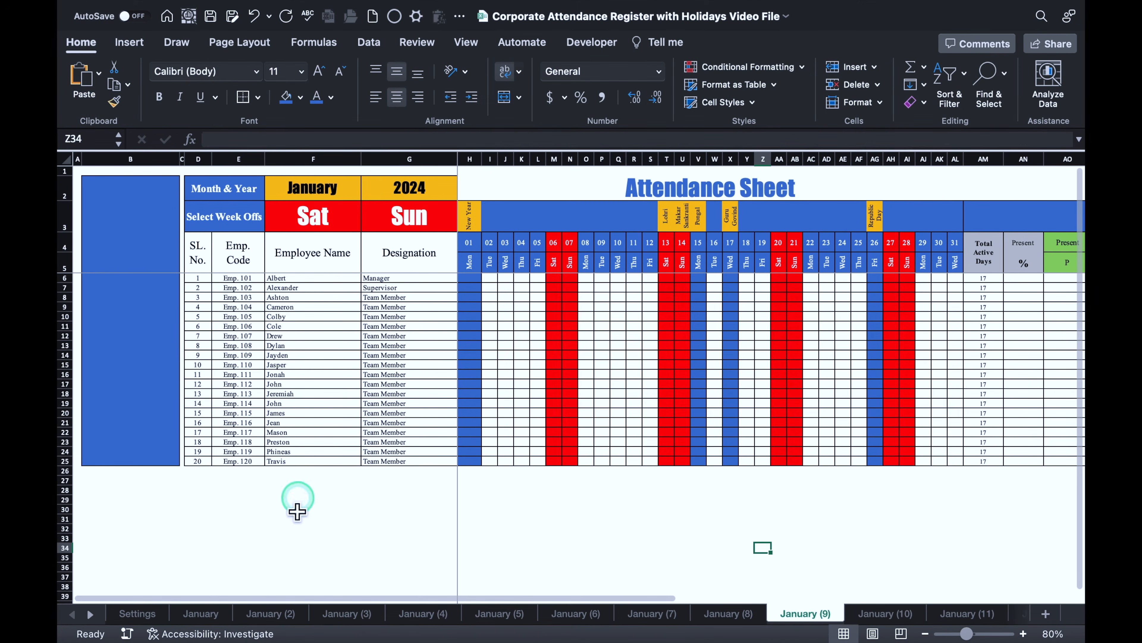
# Step: Rename the sheets January (2) and January (3) as February and March
pyautogui.click(207, 616)
pyautogui.doubleClick(271, 614)
pyautogui.write('Feb')
pyautogui.press('Return')
pyautogui.click(341, 614)
pyautogui.doubleClick(342, 615)
pyautogui.write('March')
pyautogui.press('Return')
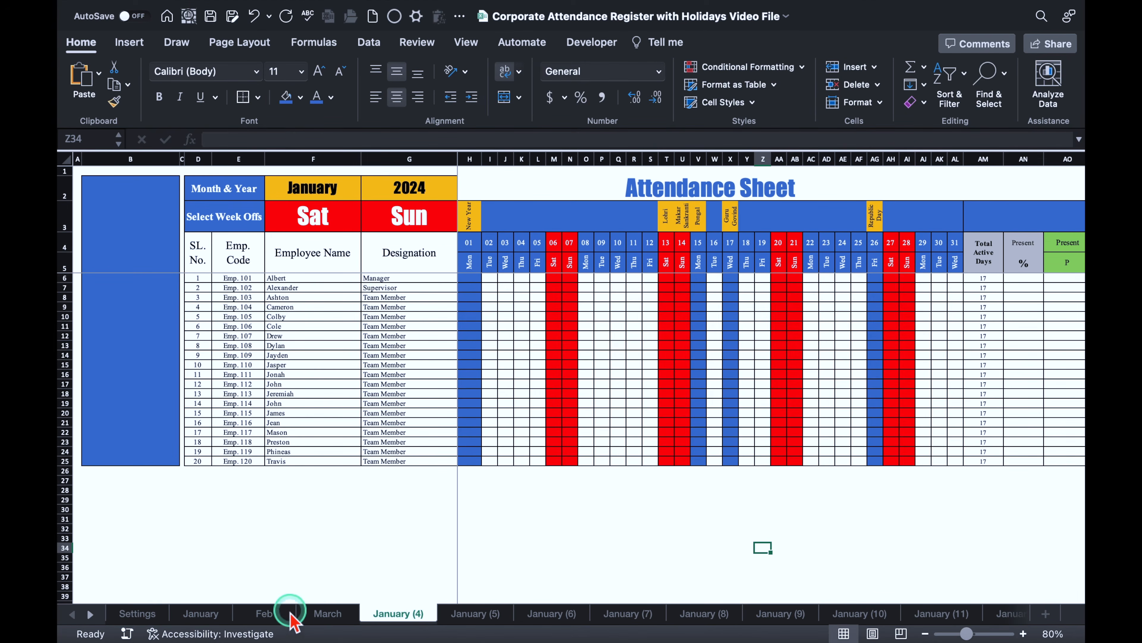
pyautogui.click(280, 614)
pyautogui.write('ruary')
# Step: Rename the three sheets following March as April, May and June
pyautogui.doubleClick(400, 613)
pyautogui.write('April')
pyautogui.doubleClick(468, 613)
pyautogui.write('May')
pyautogui.doubleClick(527, 614)
pyautogui.write('June')
# Step: Rename the remaining six sheets as July, August, September, October, November and December
pyautogui.doubleClick(593, 614)
pyautogui.doubleClick(659, 612)
pyautogui.write('August')
pyautogui.doubleClick(723, 613)
pyautogui.write('September')
pyautogui.doubleClick(813, 613)
pyautogui.write('October')
pyautogui.doubleClick(889, 612)
pyautogui.write('November')
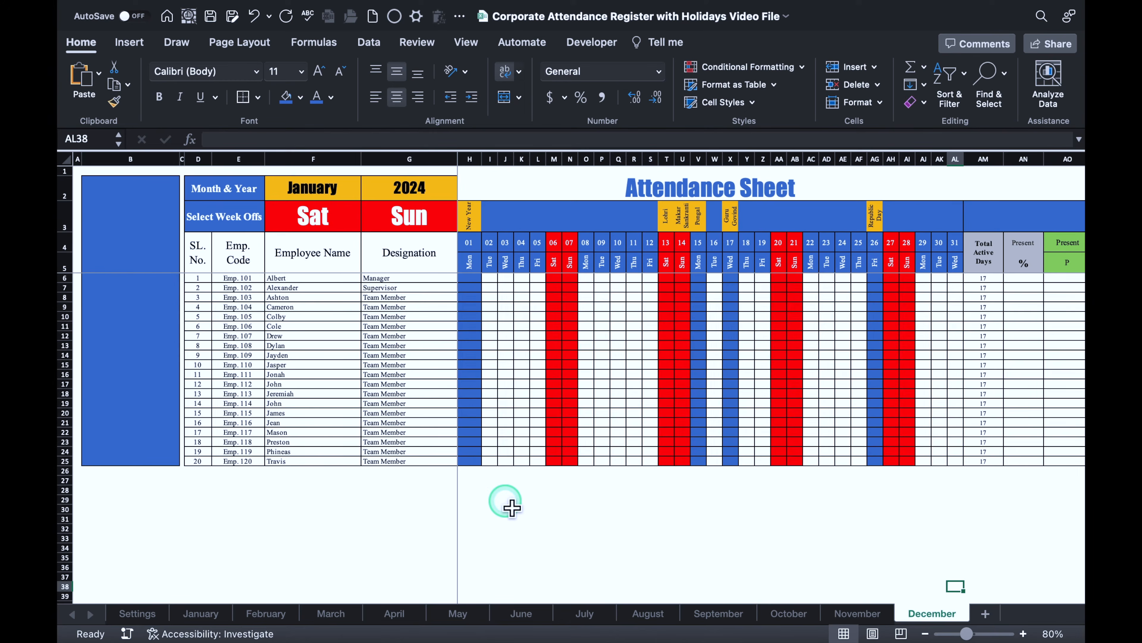
# Step: Create a copy of the December sheet at the end of the workbook
pyautogui.rightClick(944, 617)
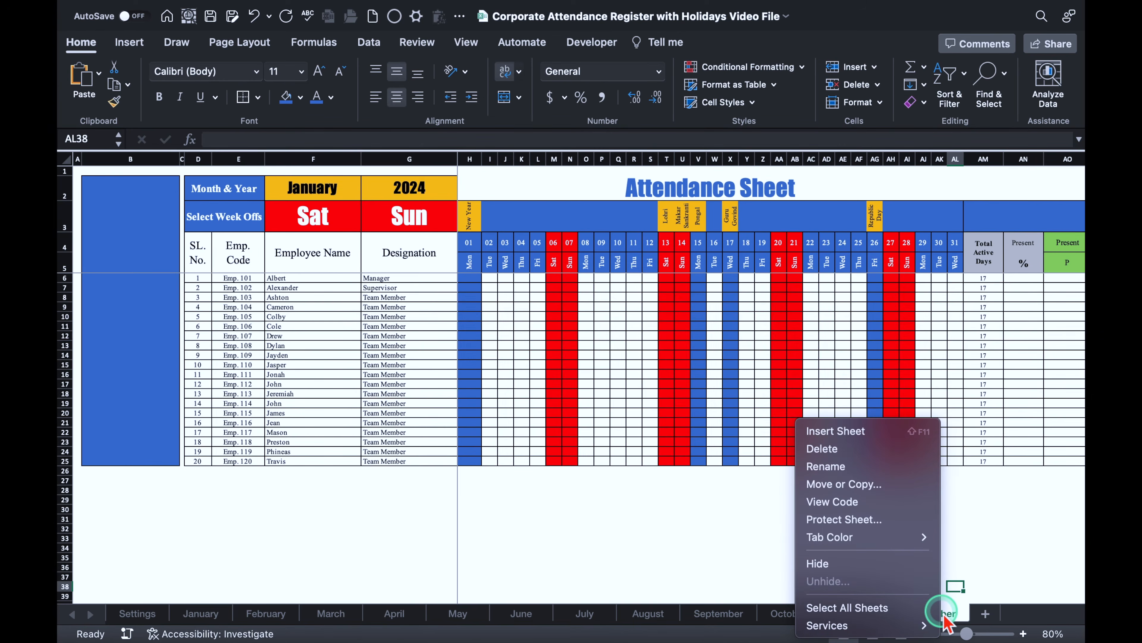
pyautogui.click(902, 483)
pyautogui.press('Down')
pyautogui.press('Down')
pyautogui.press('Down')
pyautogui.press('Down')
pyautogui.press('Down')
pyautogui.press('Down')
pyautogui.press('Down')
pyautogui.press('Down')
pyautogui.press('Down')
pyautogui.press('Down')
pyautogui.press('Down')
pyautogui.press('Down')
pyautogui.press('Down')
pyautogui.click(693, 467)
pyautogui.click(917, 492)
# Step: Rename the copied December sheet as Annual
pyautogui.click(972, 619)
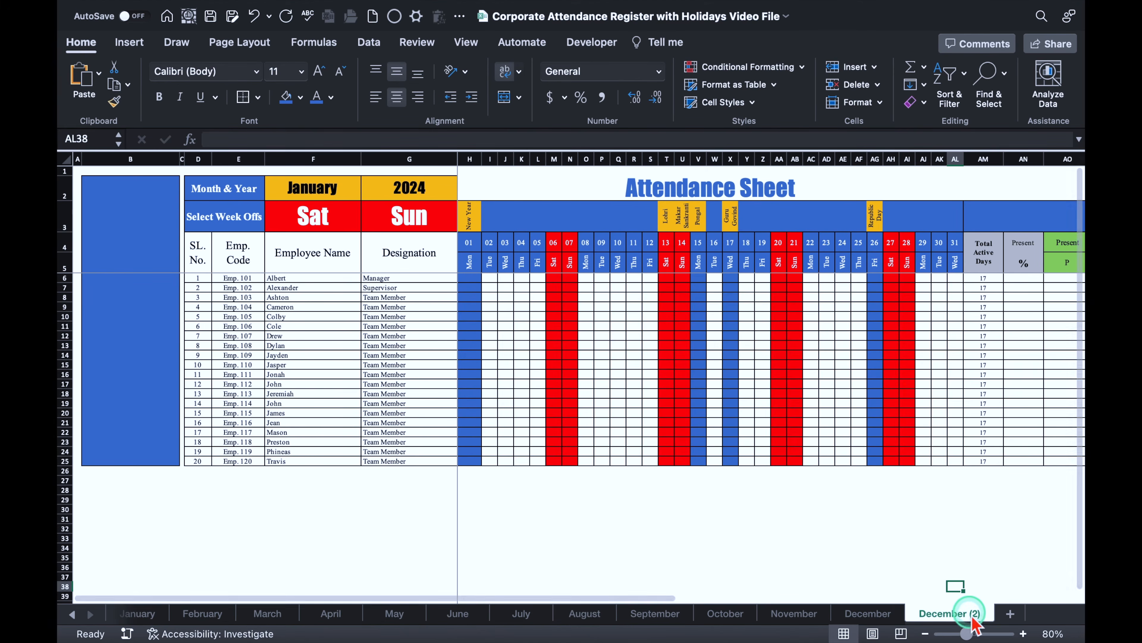
pyautogui.doubleClick(952, 614)
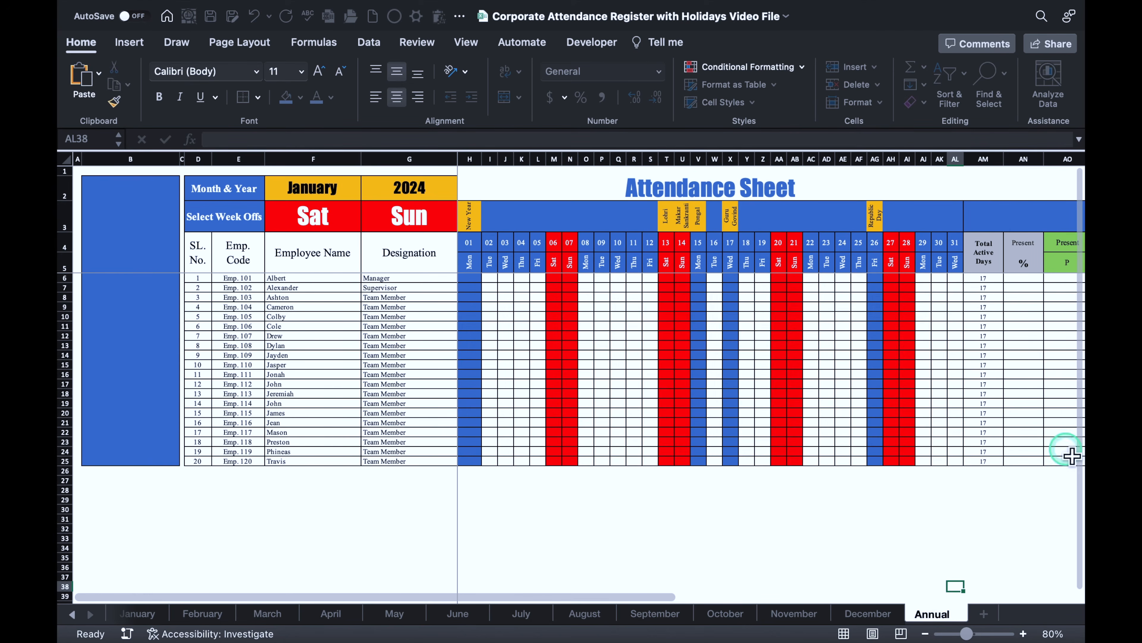
pyautogui.click(956, 528)
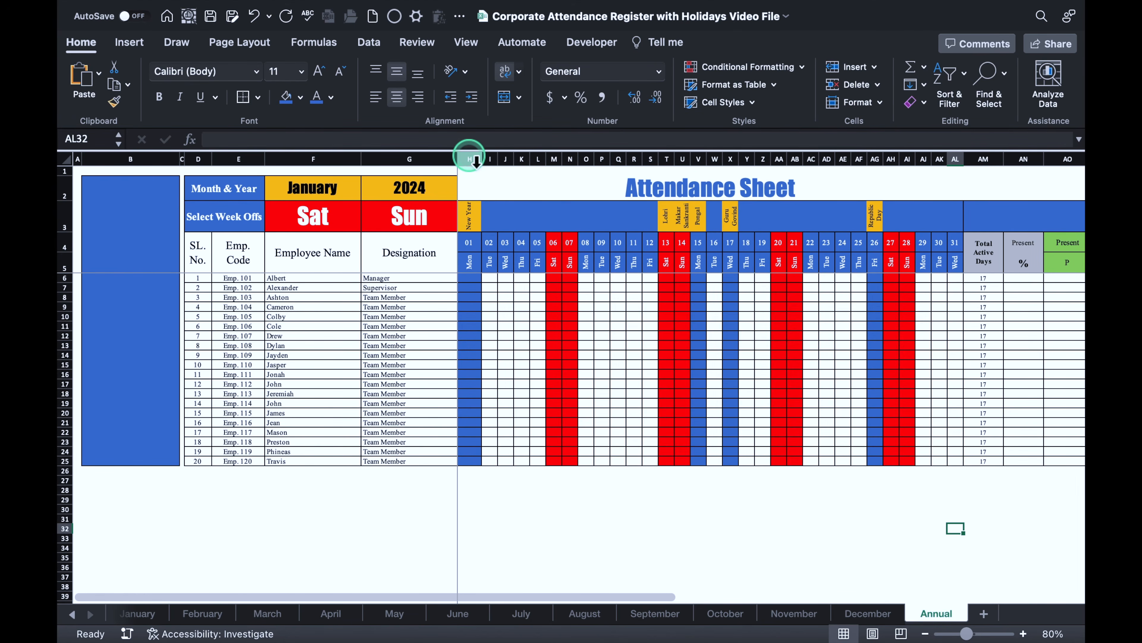
# Step: Delete the daily attendance columns H to AL from the Annual sheet and clear the summary cells for all twenty employees
pyautogui.moveTo(472, 160); pyautogui.dragTo(966, 200)
pyautogui.rightClick(922, 162)
pyautogui.click(949, 265)
pyautogui.moveTo(477, 278); pyautogui.dragTo(959, 469)
pyautogui.press('Delete')
pyautogui.click(561, 543)
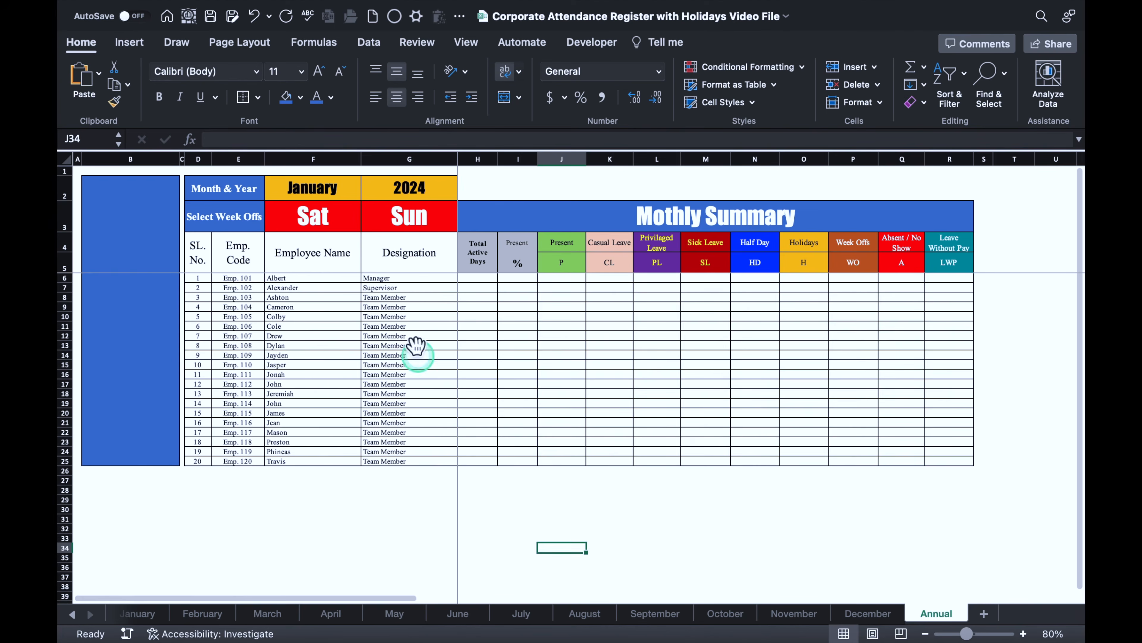
# Step: Clear the month, year and week-off labels and values above the employee table on the Annual sheet
pyautogui.click(219, 188)
pyautogui.moveTo(221, 192); pyautogui.dragTo(395, 217)
pyautogui.press('Delete')
# Step: Give the emptied cells D2:G2 a white fill and remove their borders
pyautogui.moveTo(217, 186); pyautogui.dragTo(414, 194)
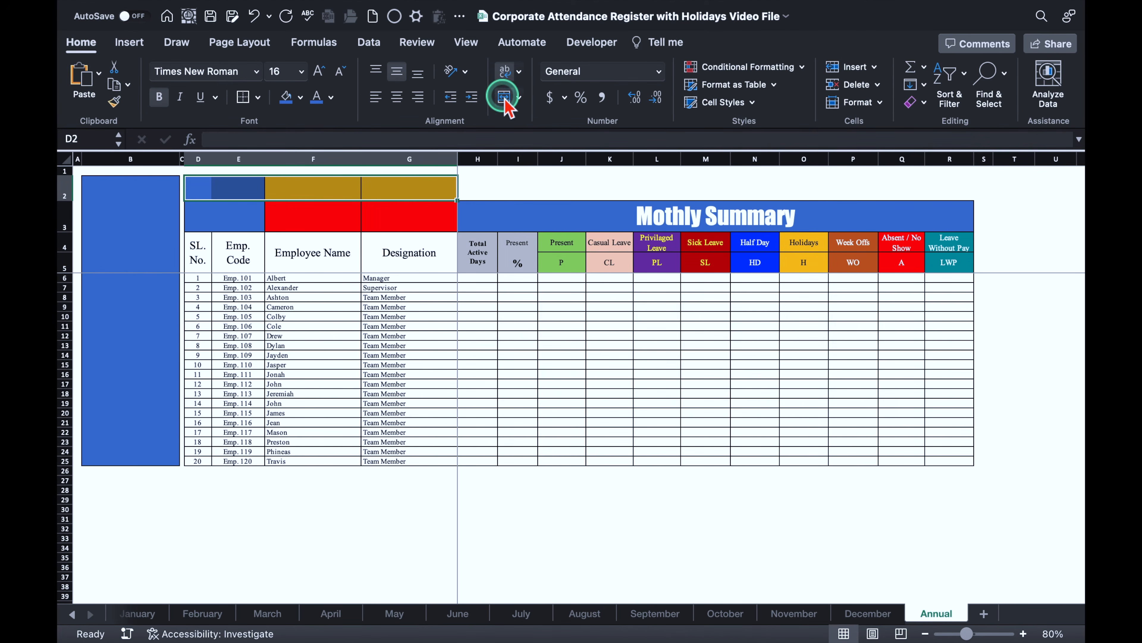
pyautogui.click(300, 96)
pyautogui.click(290, 168)
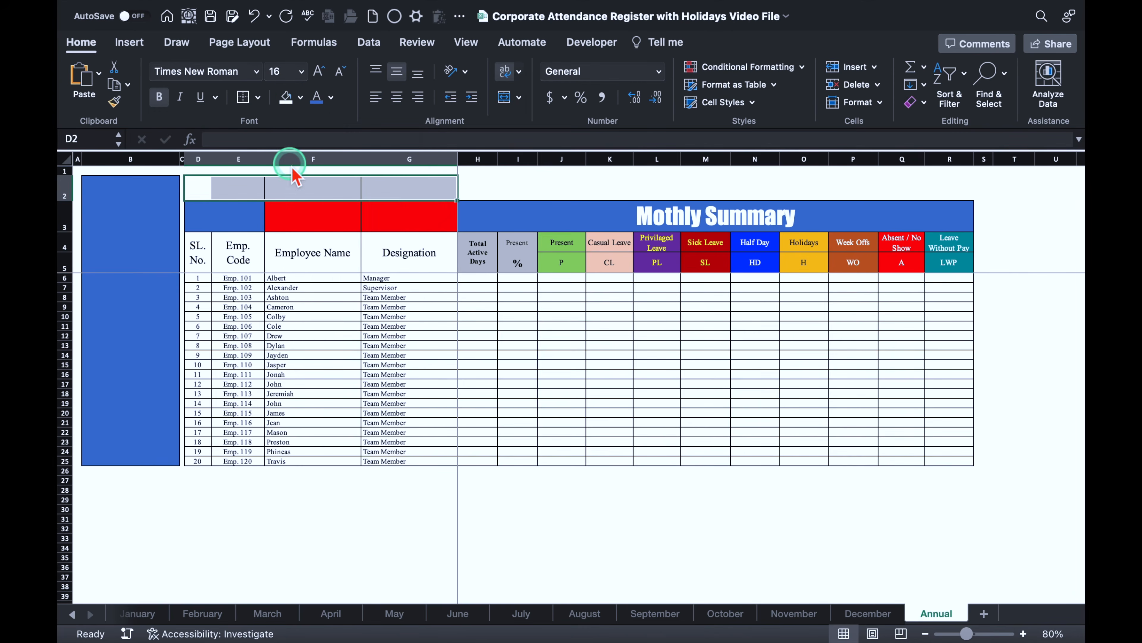
pyautogui.click(258, 96)
pyautogui.click(270, 222)
pyautogui.click(558, 187)
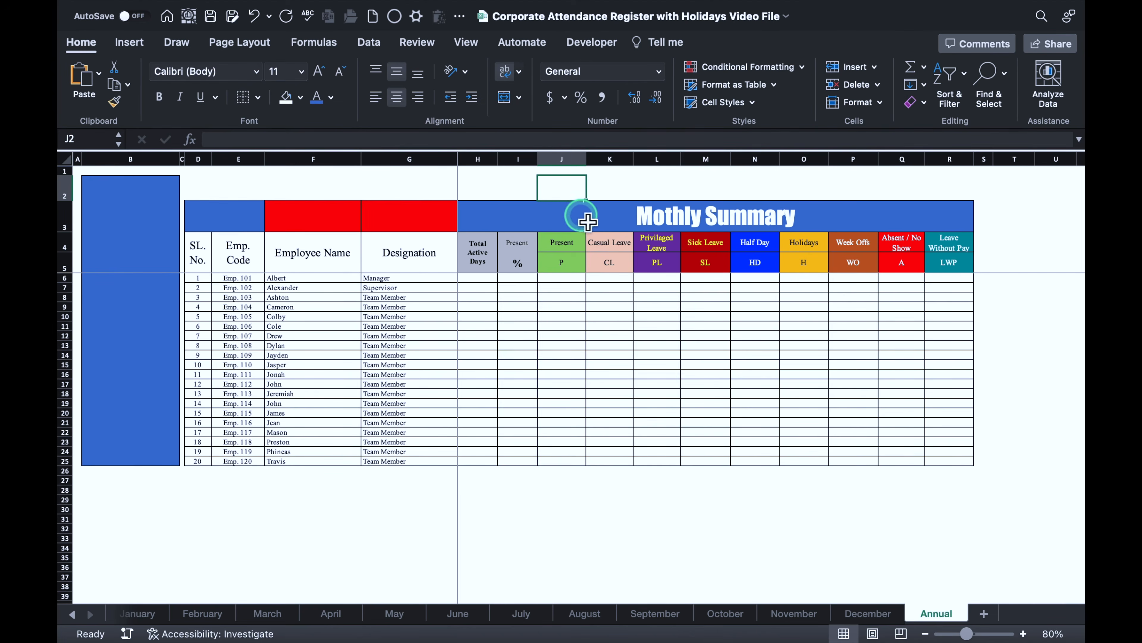
# Step: Merge the Mothly Summary heading across row 3 from column D to R and apply a border to it
pyautogui.moveTo(596, 224); pyautogui.dragTo(237, 225)
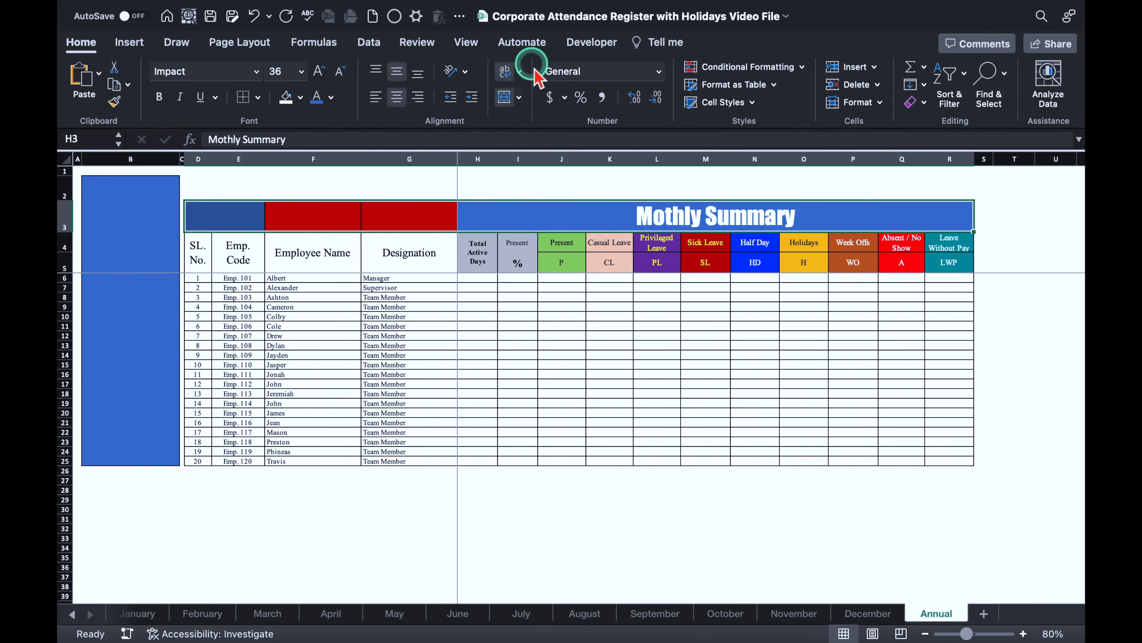
pyautogui.click(503, 97)
pyautogui.click(605, 497)
pyautogui.click(557, 220)
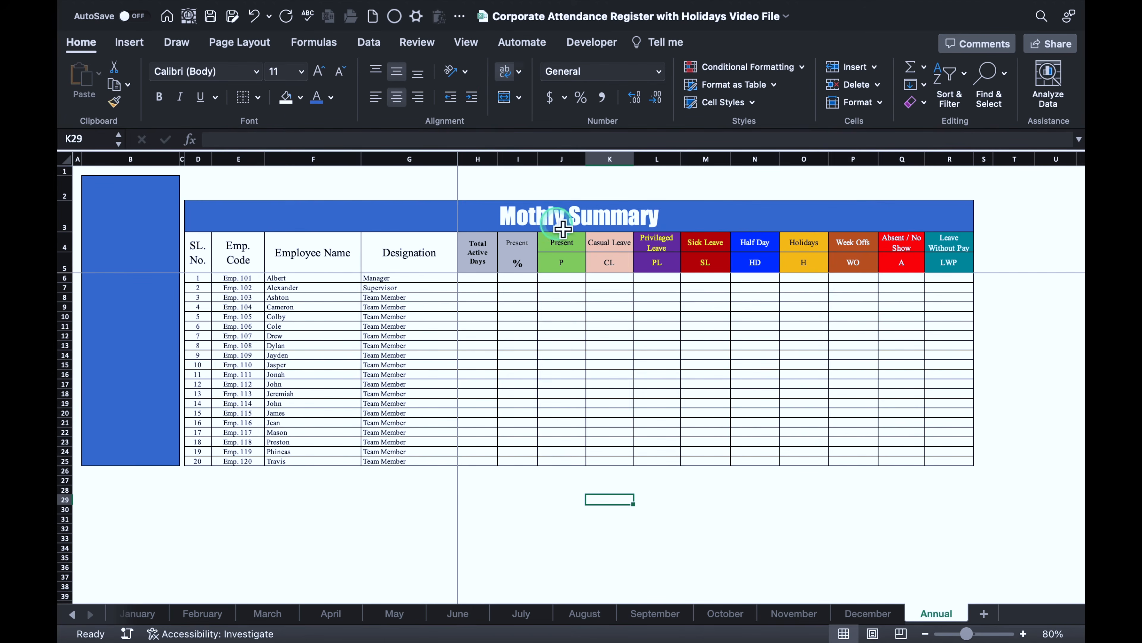
pyautogui.click(258, 97)
pyautogui.click(261, 260)
pyautogui.click(705, 527)
# Step: Insert a pentagon block arrow in cell B2 of the January sheet's blue sidebar, about 0.31" high and 1.61" wide
pyautogui.hscroll(-2, 207, 613)
pyautogui.click(202, 613)
pyautogui.click(150, 195)
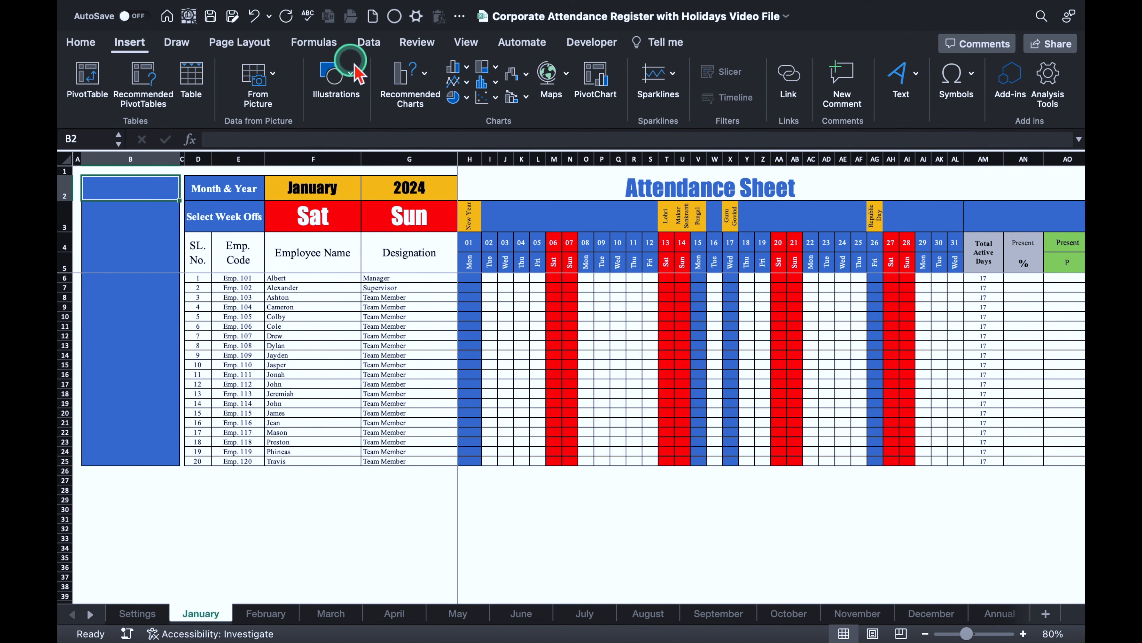
pyautogui.click(351, 74)
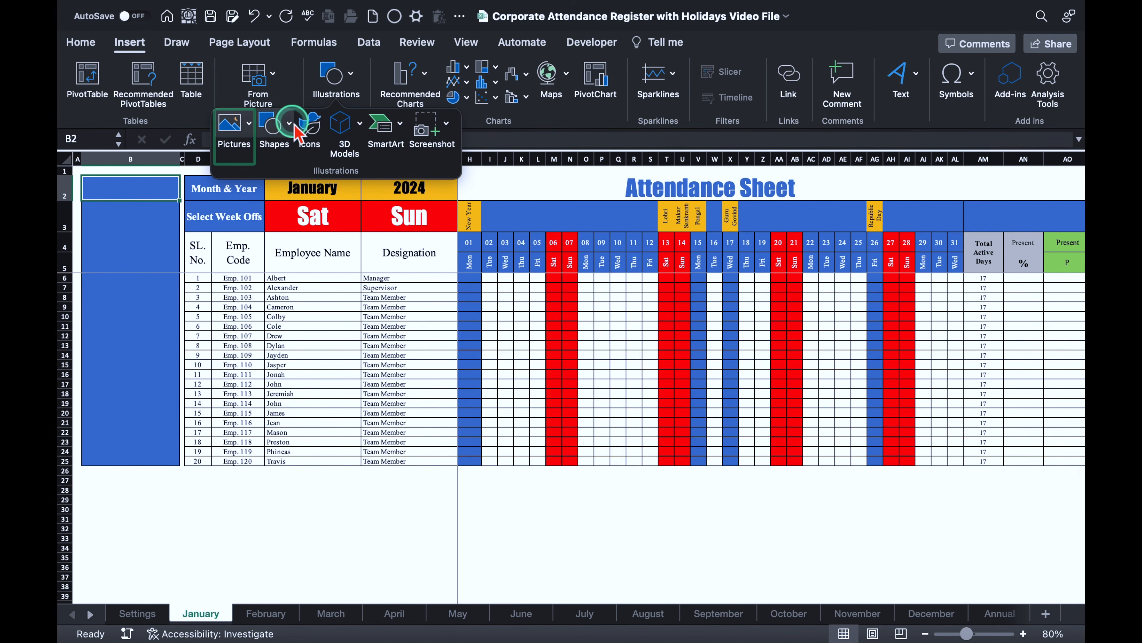
pyautogui.click(276, 122)
pyautogui.moveTo(665, 223); pyautogui.dragTo(669, 293)
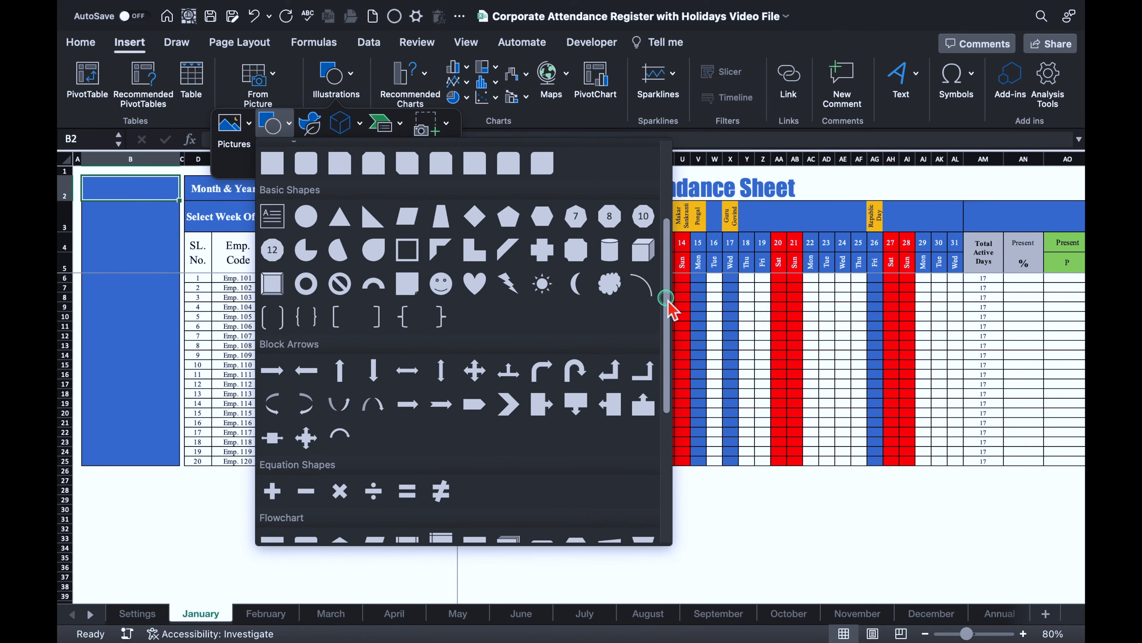
pyautogui.click(478, 400)
pyautogui.moveTo(137, 206)
pyautogui.mouseDown()
pyautogui.moveTo(166, 210)
pyautogui.moveTo(90, 200)
pyautogui.moveTo(128, 200)
pyautogui.mouseUp()
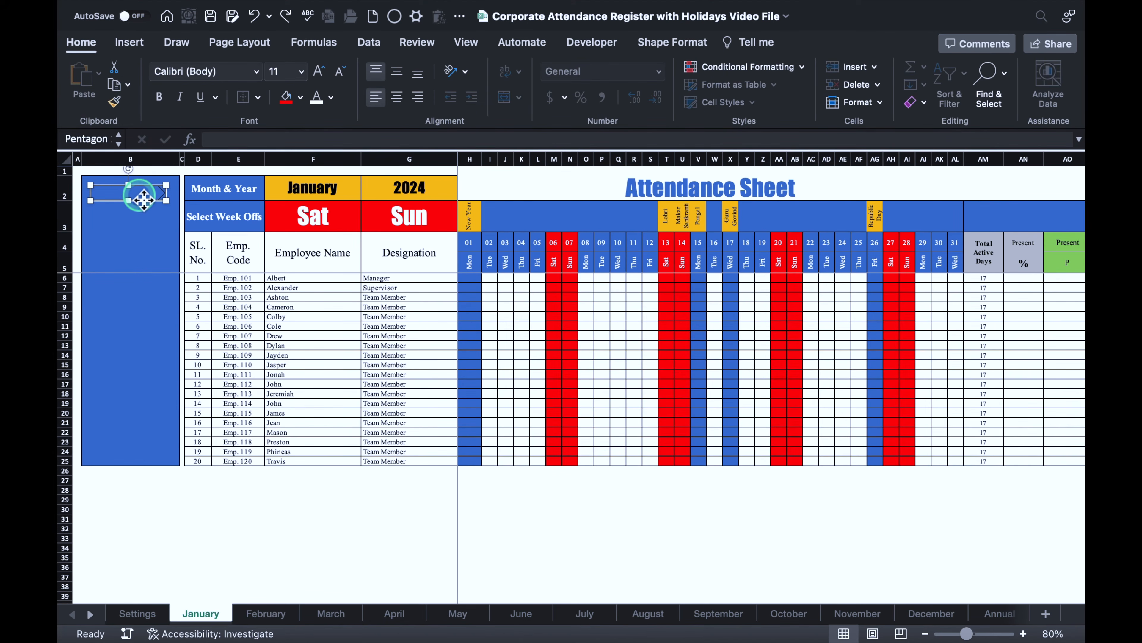
# Step: Fill the pentagon arrow with red and remove its outline
pyautogui.click(672, 42)
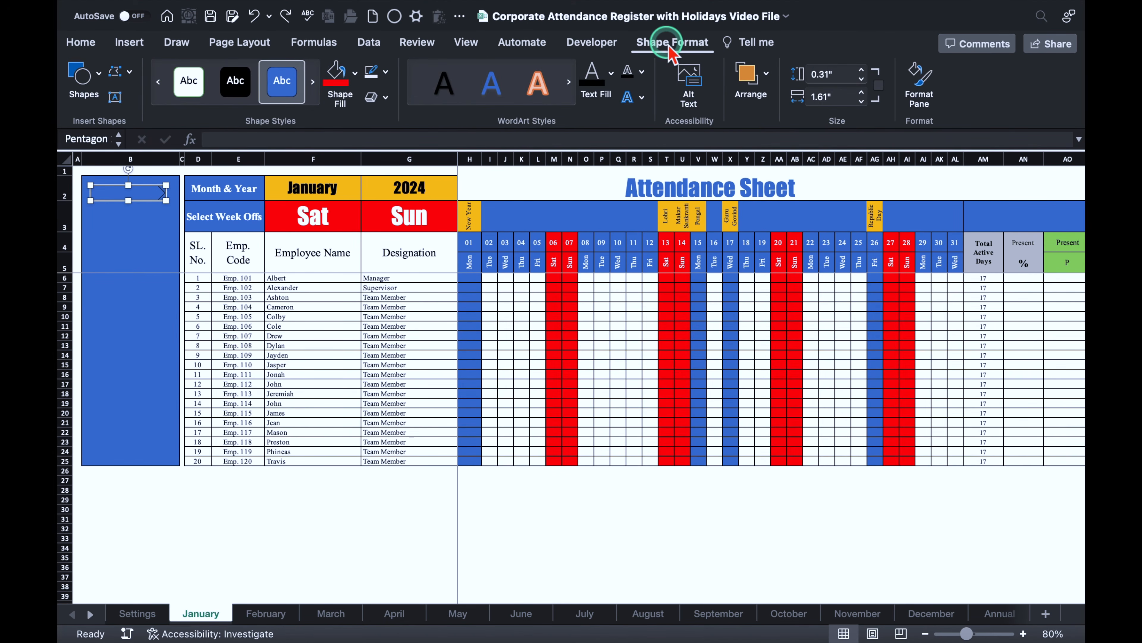
pyautogui.click(336, 81)
pyautogui.click(386, 71)
pyautogui.click(426, 116)
# Step: Label the red arrow January in 16-point Times New Roman, vertically centred
pyautogui.click(144, 195)
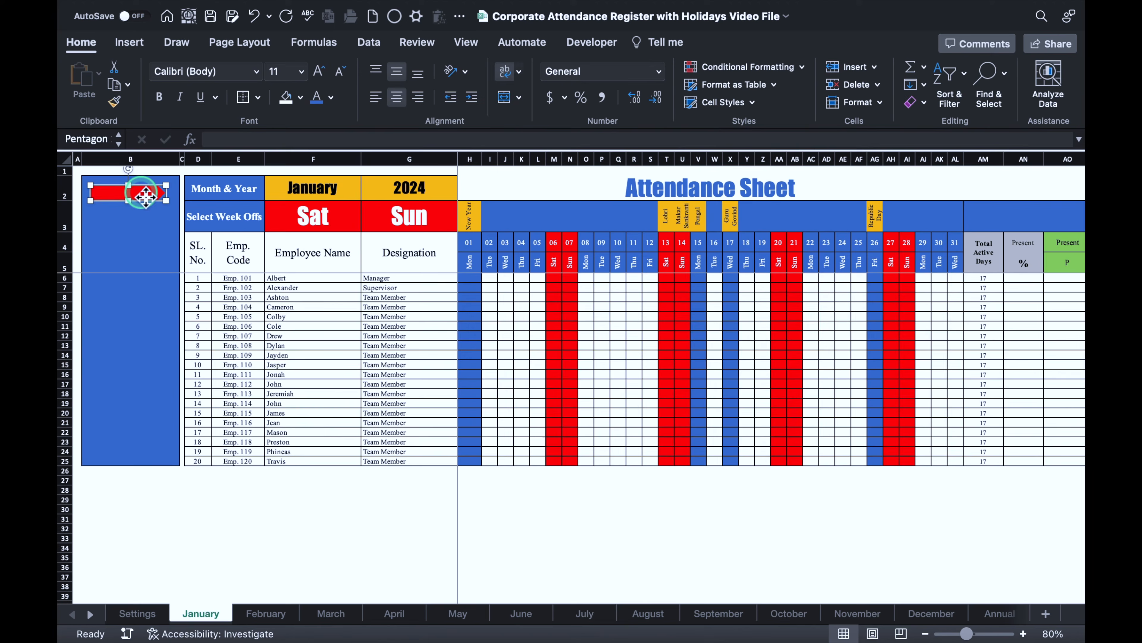
pyautogui.moveTo(143, 195); pyautogui.dragTo(139, 196)
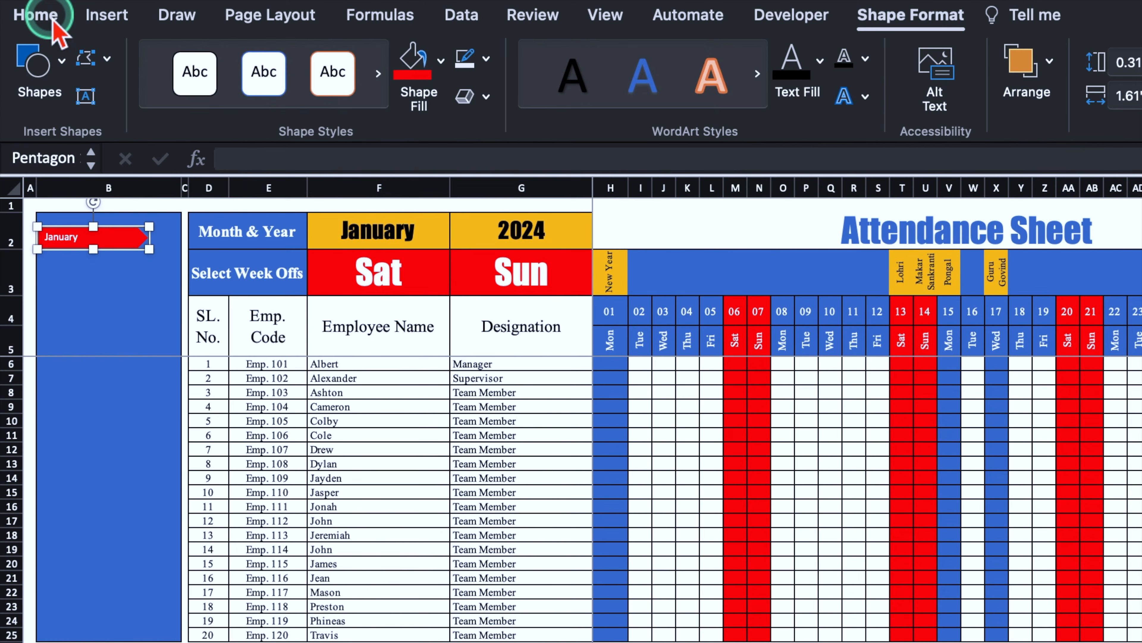
pyautogui.click(80, 42)
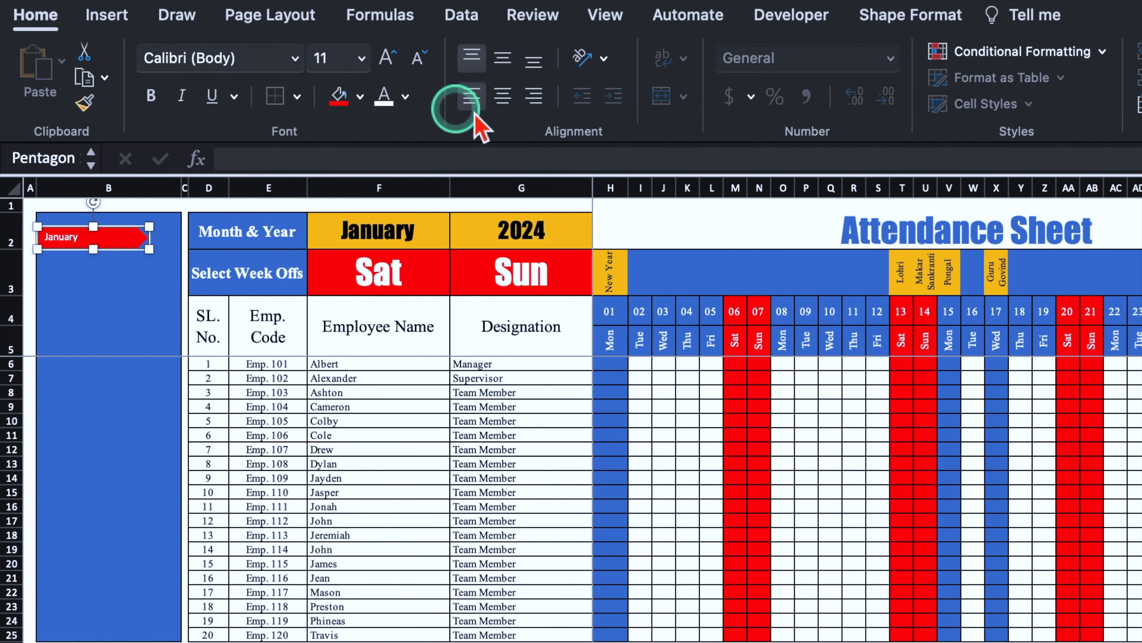
pyautogui.click(386, 58)
pyautogui.click(385, 58)
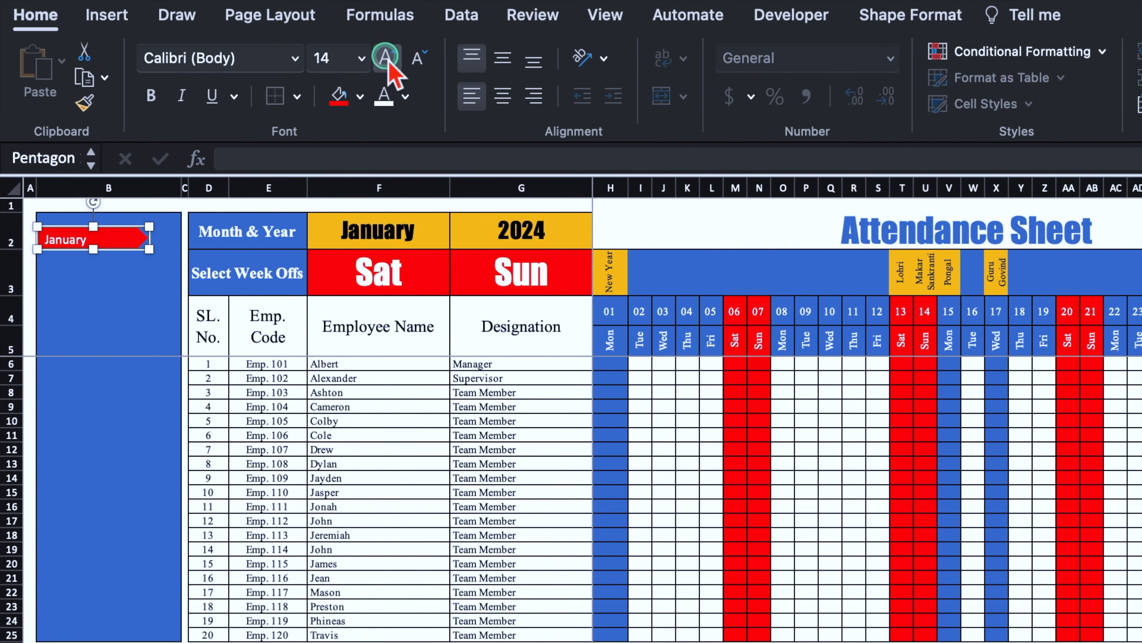
pyautogui.click(386, 57)
pyautogui.click(503, 58)
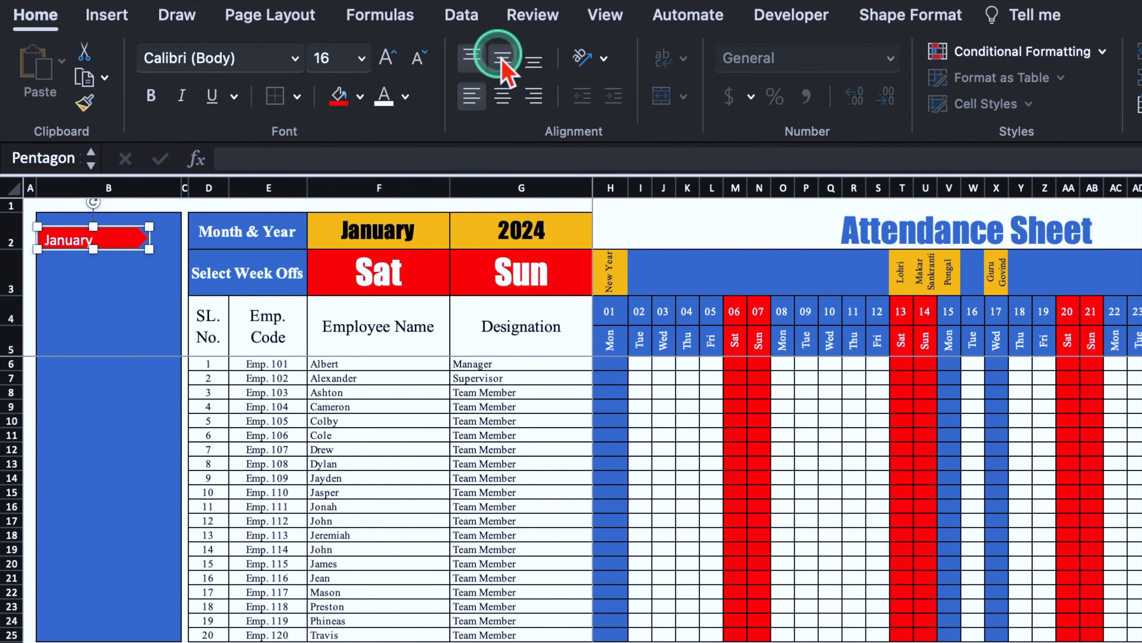
pyautogui.click(295, 57)
pyautogui.click(305, 300)
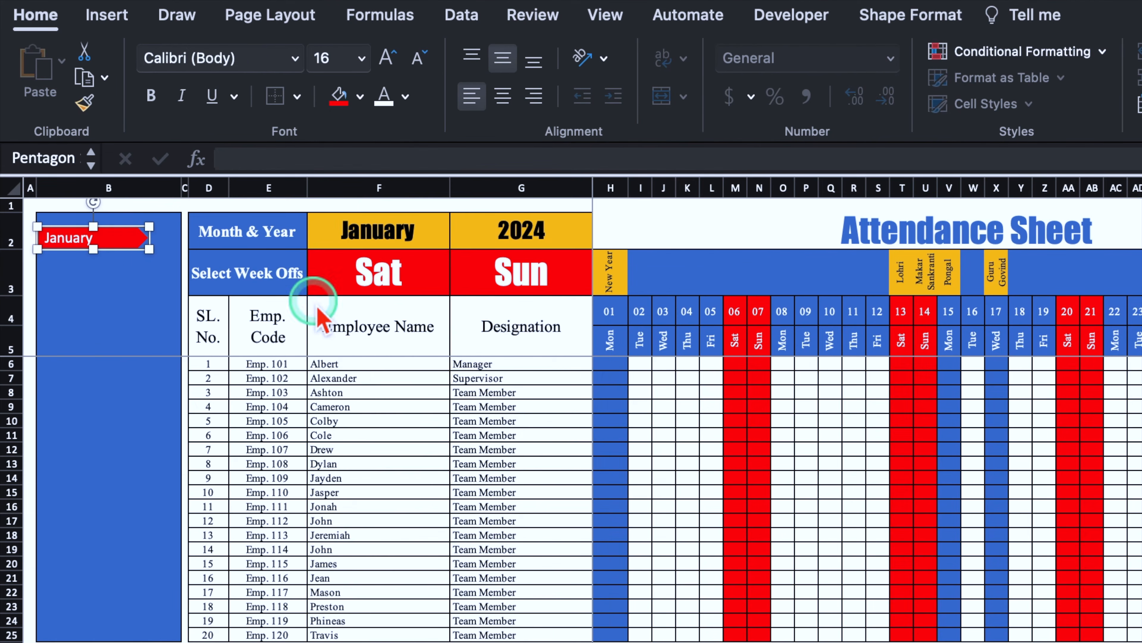
# Step: Duplicate the January arrow down the blue sidebar to make thirteen evenly spaced arrows
pyautogui.click(116, 238)
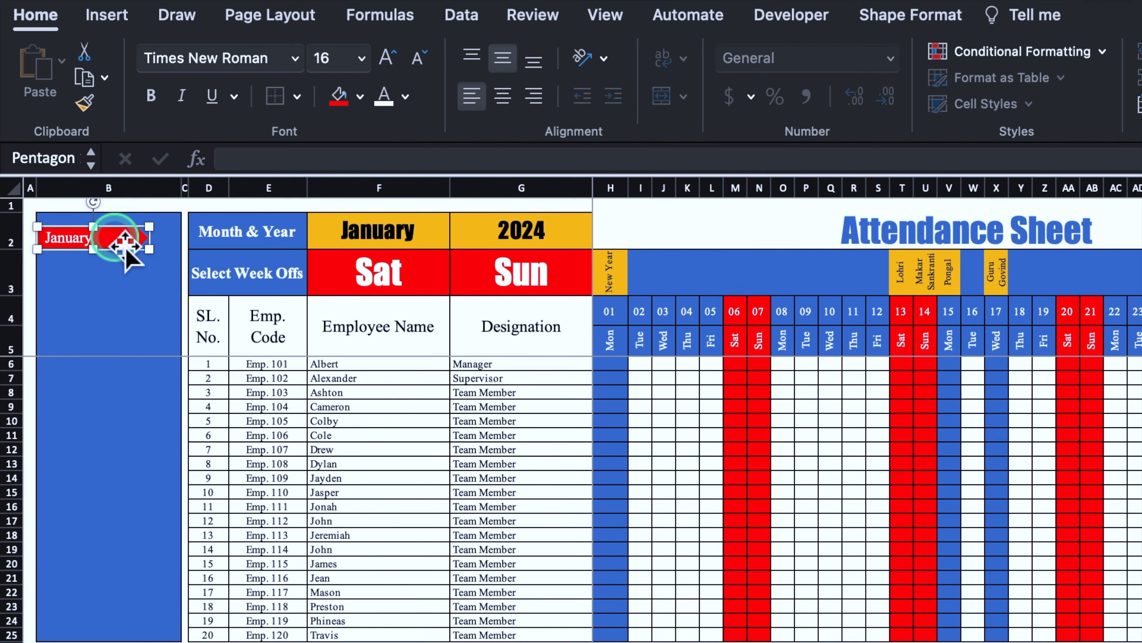
pyautogui.moveTo(125, 245); pyautogui.dragTo(129, 299)
pyautogui.moveTo(123, 298); pyautogui.dragTo(120, 349)
pyautogui.moveTo(120, 351); pyautogui.dragTo(119, 394)
pyautogui.moveTo(118, 391); pyautogui.dragTo(116, 612)
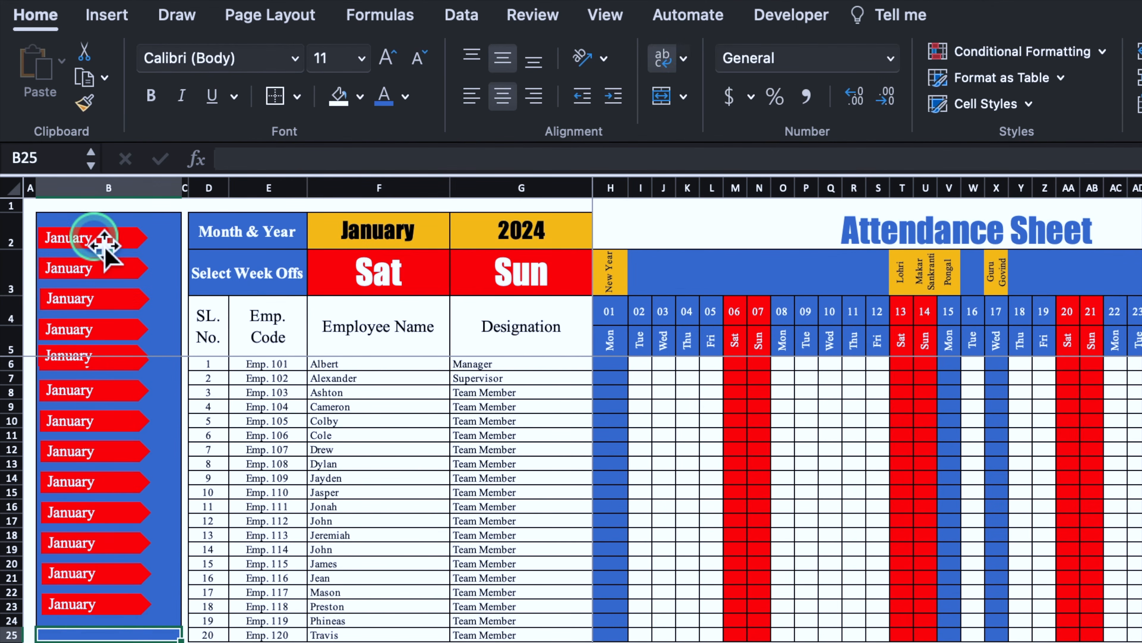
# Step: Relabel the second, third and fourth sidebar arrows as February, March and April
pyautogui.click(106, 246)
pyautogui.click(114, 273)
pyautogui.write('February')
pyautogui.click(130, 306)
pyautogui.press('BackSpace')
pyautogui.press('BackSpace')
pyautogui.write('Ma')
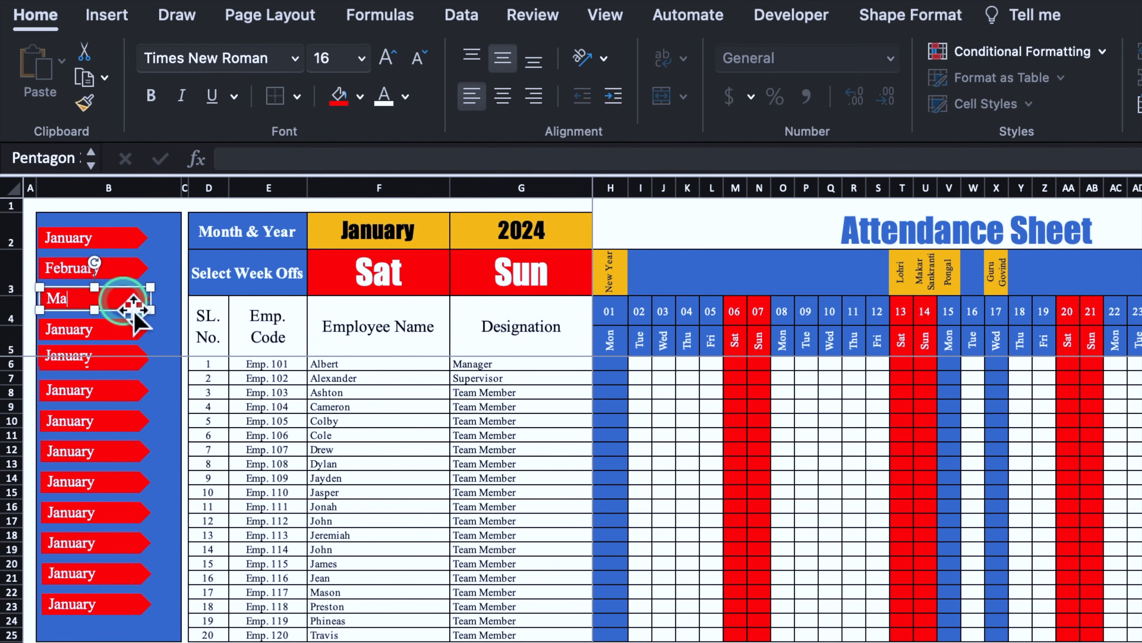
pyautogui.write('rch')
pyautogui.click(119, 338)
pyautogui.write('April')
# Step: Relabel the next six sidebar arrows as May, June, July, August, September and October
pyautogui.click(124, 363)
pyautogui.press('BackSpace')
pyautogui.press('BackSpace')
pyautogui.press('BackSpace')
pyautogui.press('BackSpace')
pyautogui.press('BackSpace')
pyautogui.press('BackSpace')
pyautogui.press('BackSpace')
pyautogui.write('May')
pyautogui.click(129, 395)
pyautogui.press('BackSpace')
pyautogui.press('BackSpace')
pyautogui.press('BackSpace')
pyautogui.press('BackSpace')
pyautogui.press('BackSpace')
pyautogui.press('BackSpace')
pyautogui.press('BackSpace')
pyautogui.write('June')
pyautogui.write('ctober')
# Step: Relabel the last three sidebar arrows as November, December and Annual
pyautogui.click(130, 542)
pyautogui.press('BackSpace')
pyautogui.press('BackSpace')
pyautogui.press('BackSpace')
pyautogui.press('BackSpace')
pyautogui.press('BackSpace')
pyautogui.press('BackSpace')
pyautogui.press('BackSpace')
pyautogui.write('November')
pyautogui.click(135, 574)
pyautogui.press('BackSpace')
pyautogui.press('BackSpace')
pyautogui.press('BackSpace')
pyautogui.press('BackSpace')
pyautogui.press('BackSpace')
pyautogui.press('BackSpace')
pyautogui.press('BackSpace')
pyautogui.write('December')
pyautogui.click(138, 608)
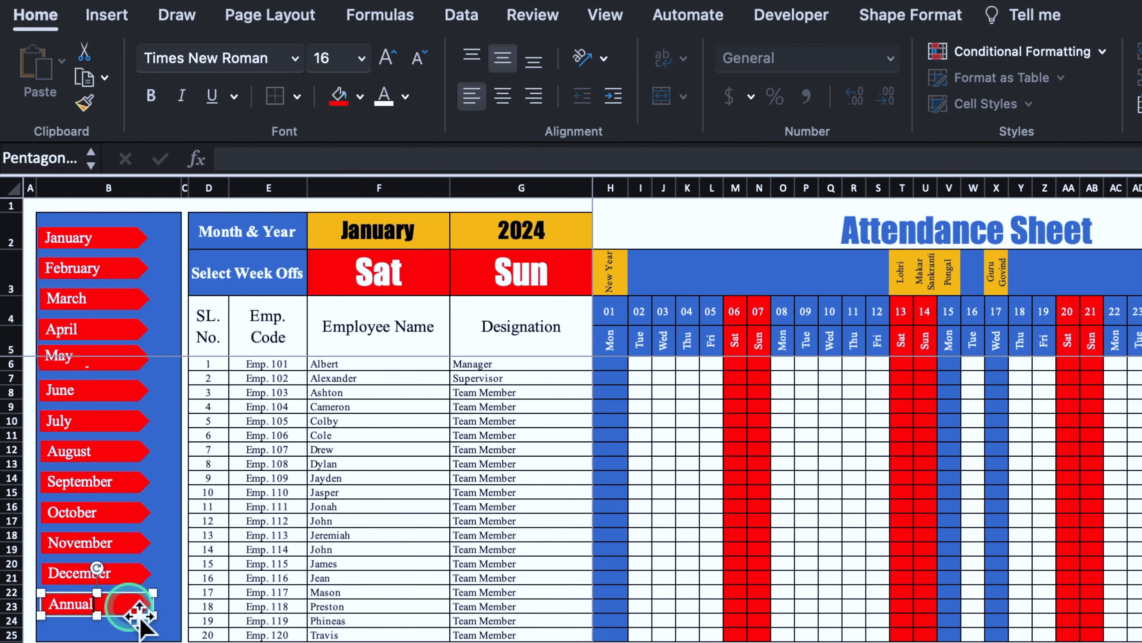
pyautogui.click(265, 642)
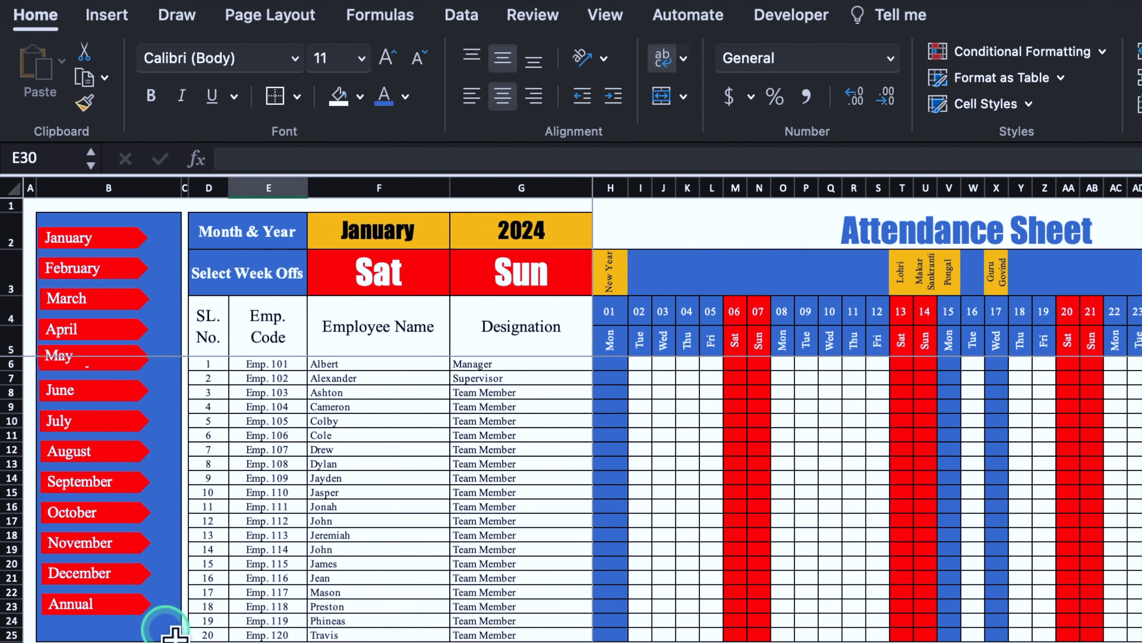
# Step: Hyperlink the February arrow to the February sheet in this document
pyautogui.click(112, 271)
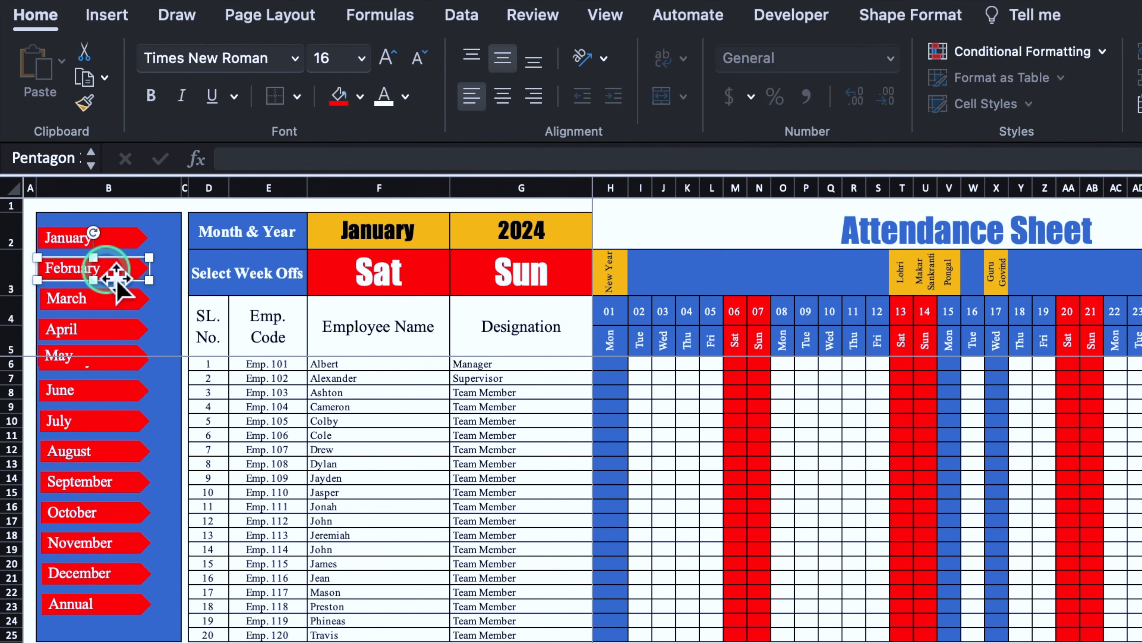
pyautogui.rightClick(110, 269)
pyautogui.moveTo(237, 468)
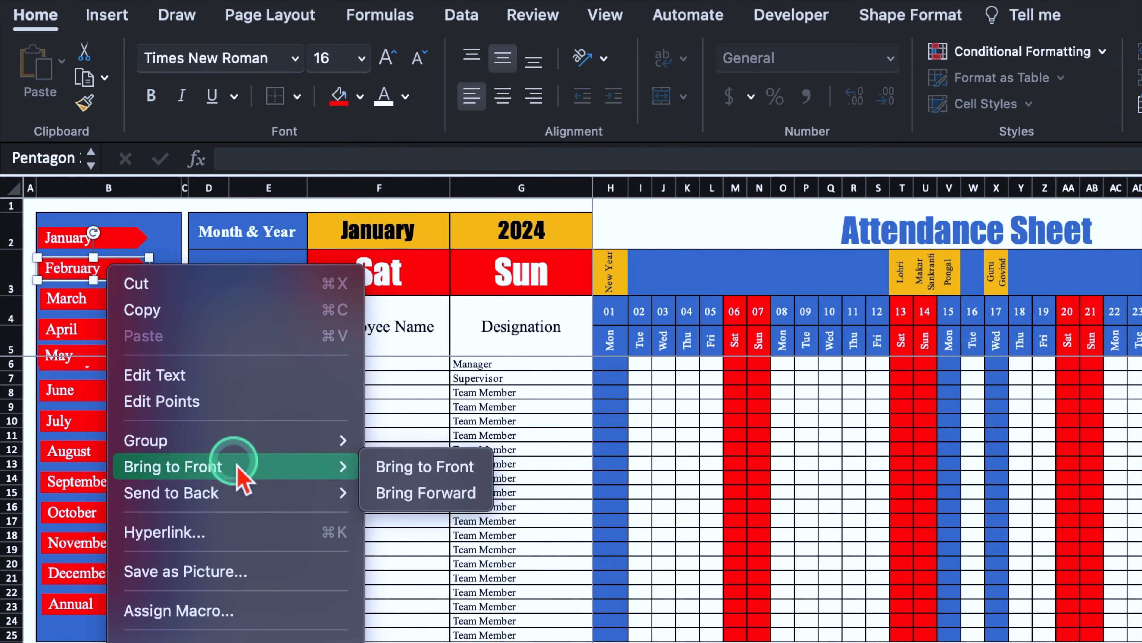
pyautogui.click(247, 535)
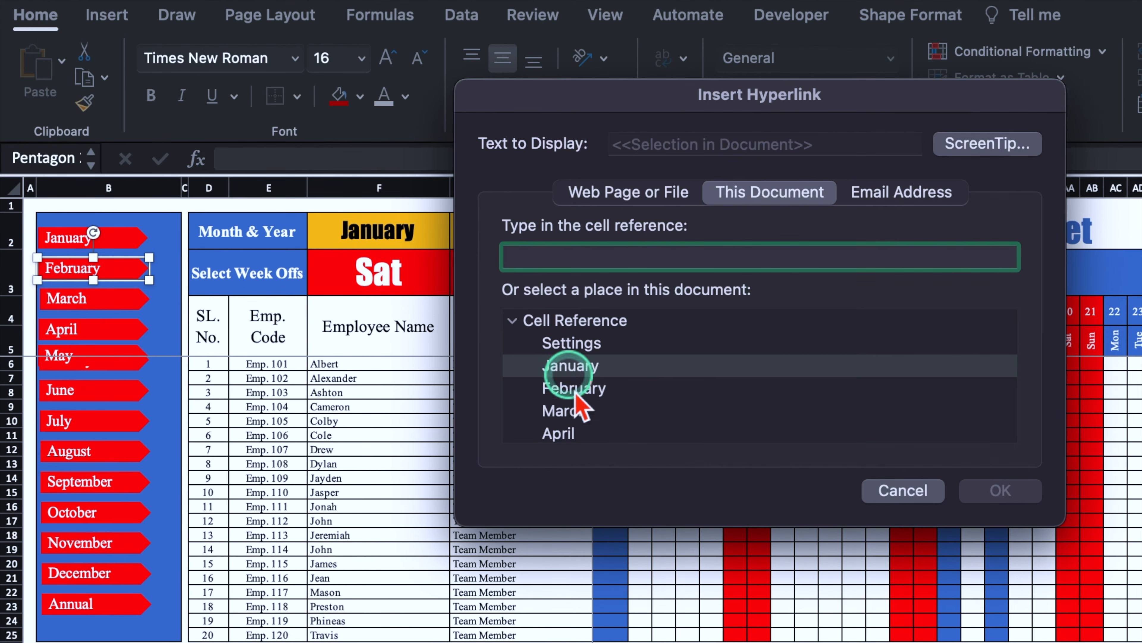
pyautogui.click(595, 392)
pyautogui.click(1003, 490)
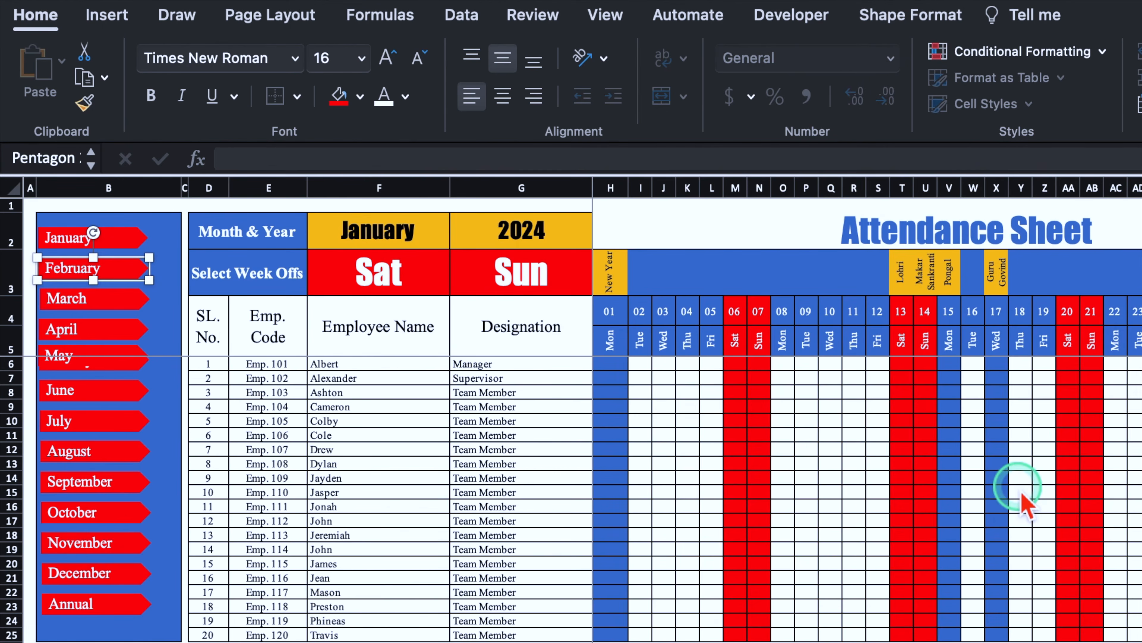
pyautogui.click(173, 268)
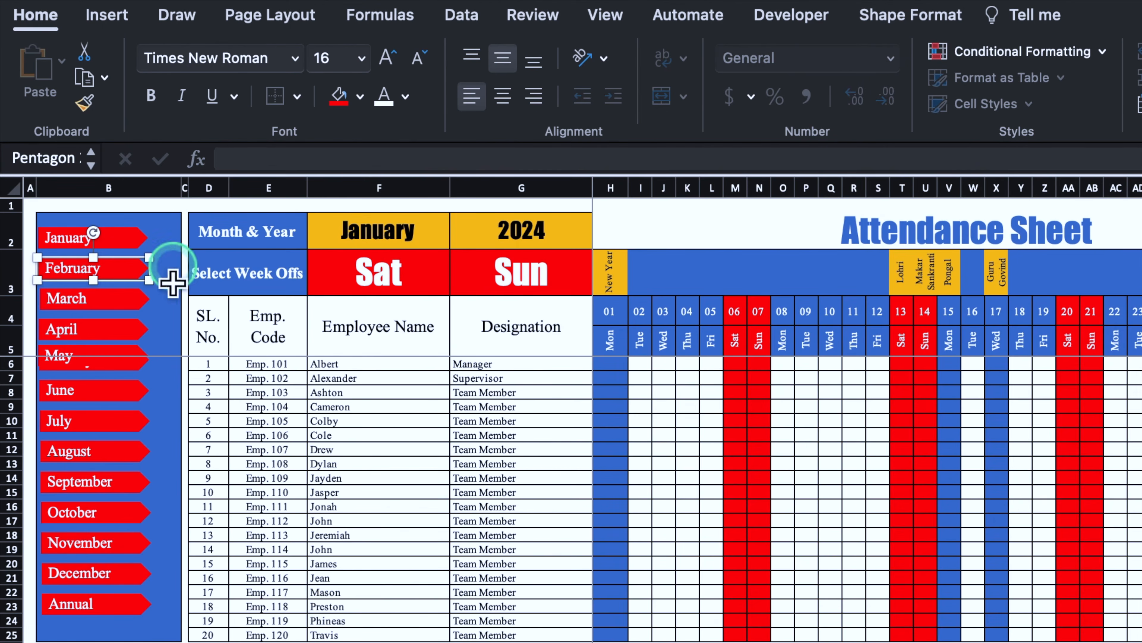
# Step: Hyperlink the March arrow to the March sheet in this document
pyautogui.click(111, 306)
pyautogui.rightClick(118, 313)
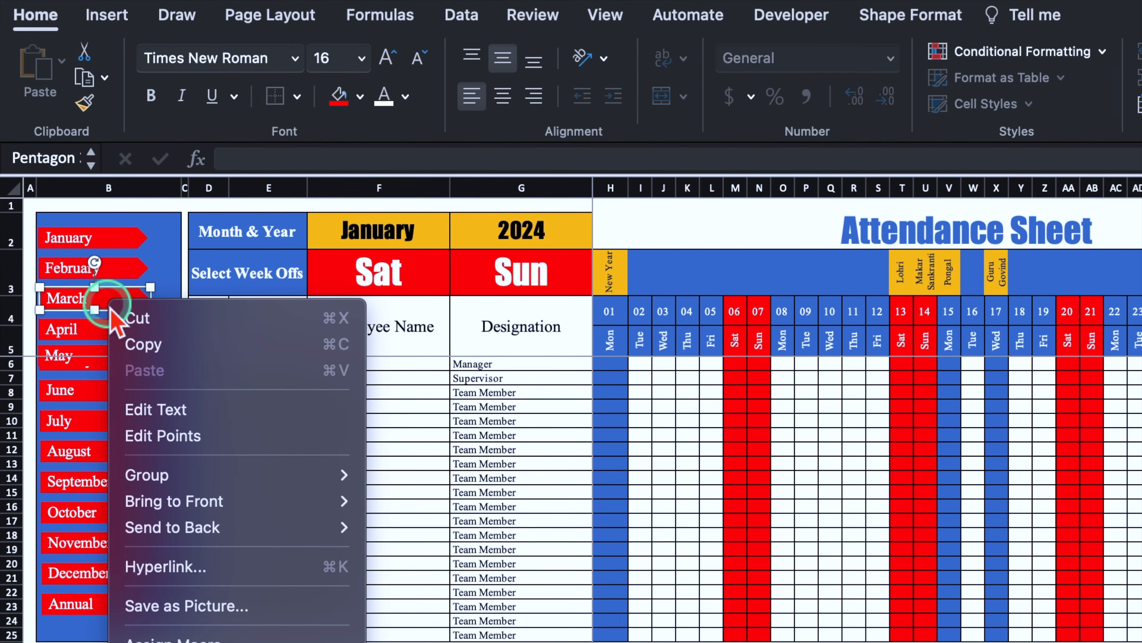
pyautogui.click(232, 475)
pyautogui.click(232, 567)
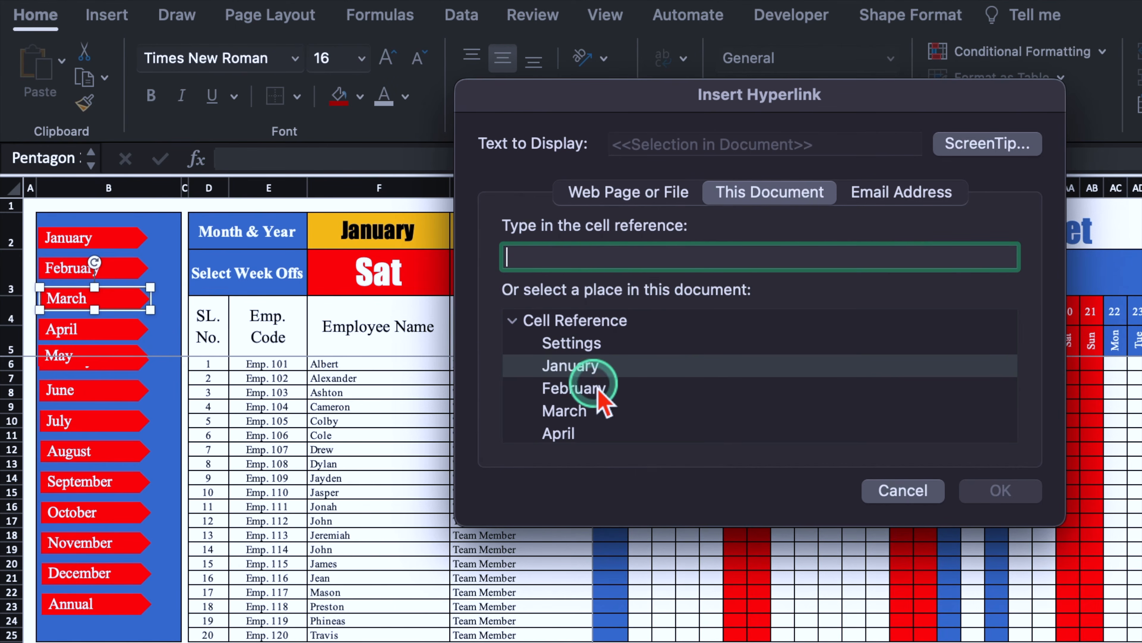
pyautogui.click(580, 410)
pyautogui.click(1000, 490)
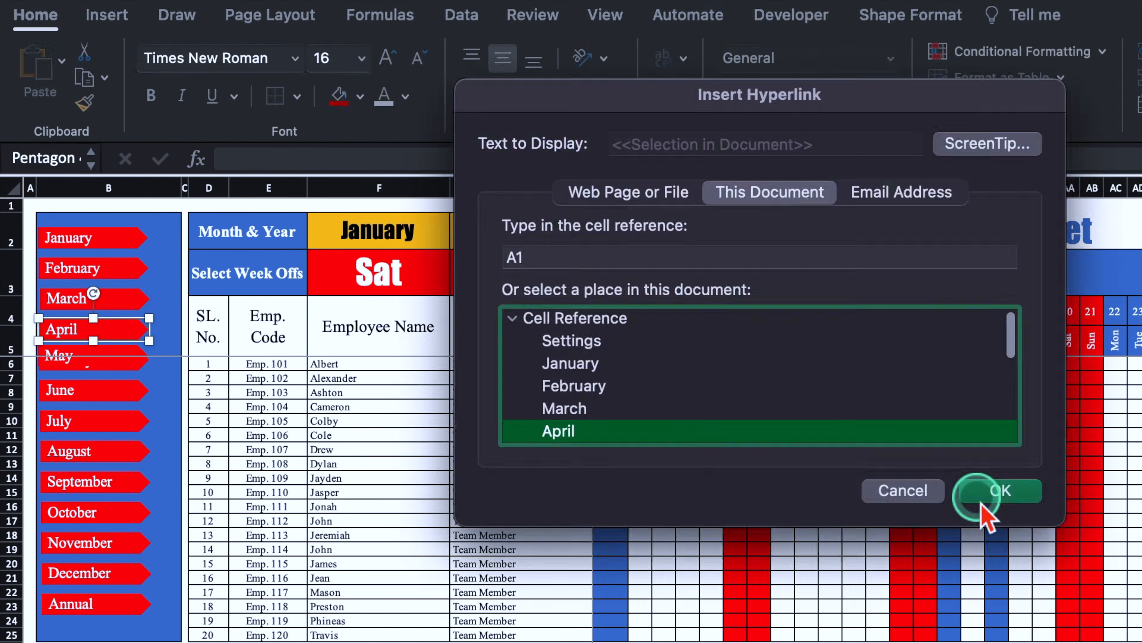
# Step: Hyperlink each remaining arrow, April through December and Annual, to its matching sheet in this document
pyautogui.click(983, 506)
pyautogui.rightClick(119, 388)
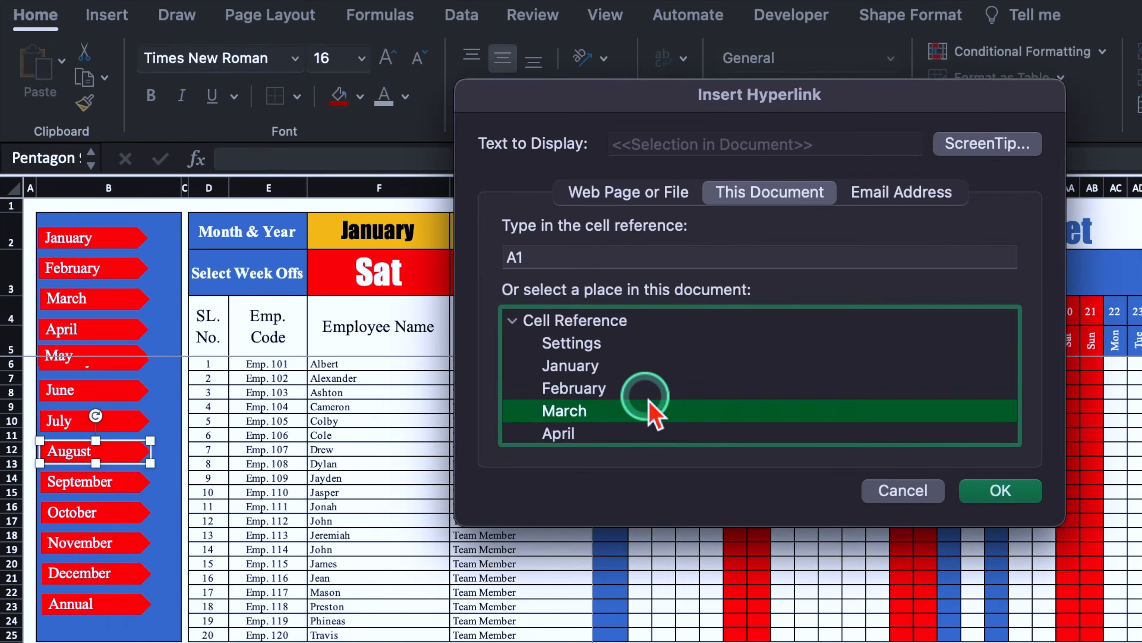
pyautogui.click(664, 387)
pyautogui.click(650, 428)
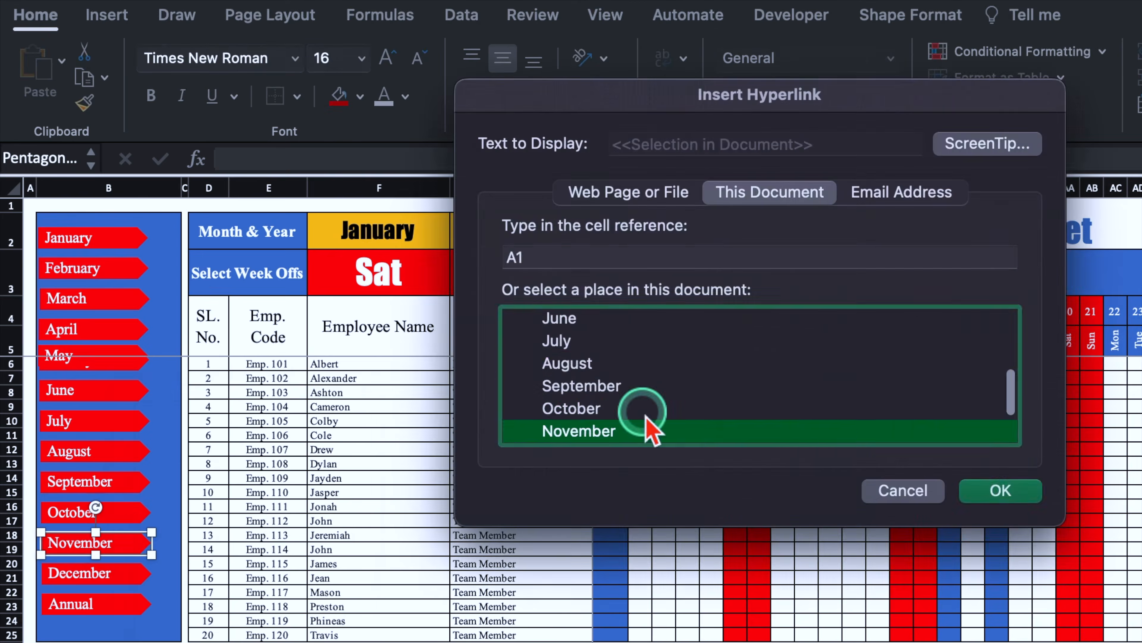
pyautogui.rightClick(113, 603)
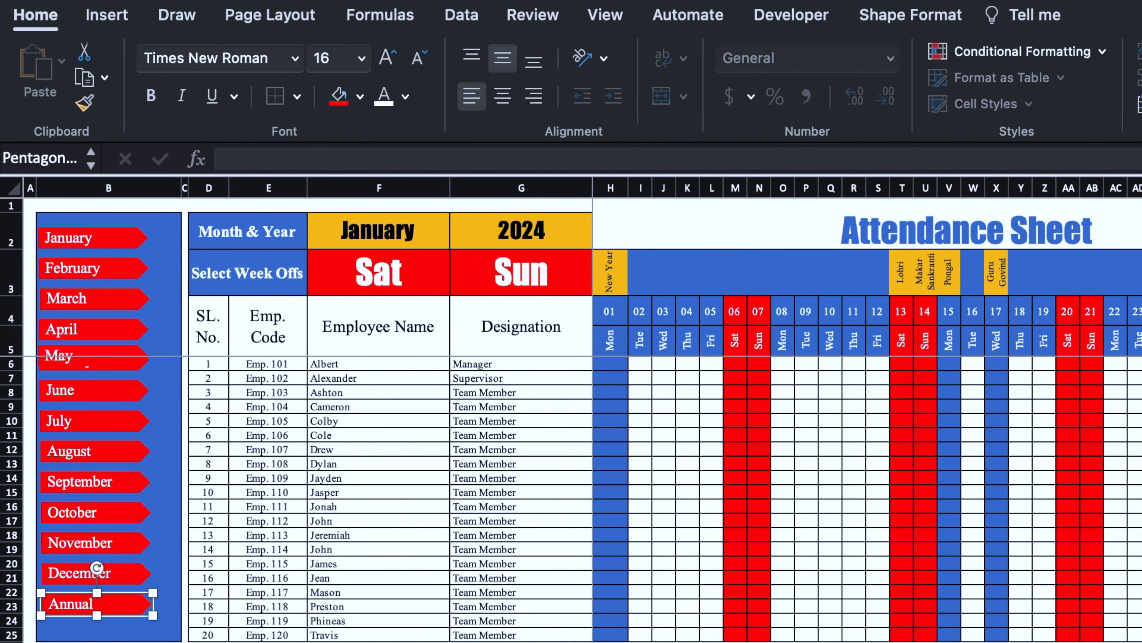
# Step: Select all thirteen sidebar arrows, January through Annual, and copy them
pyautogui.click(122, 244)
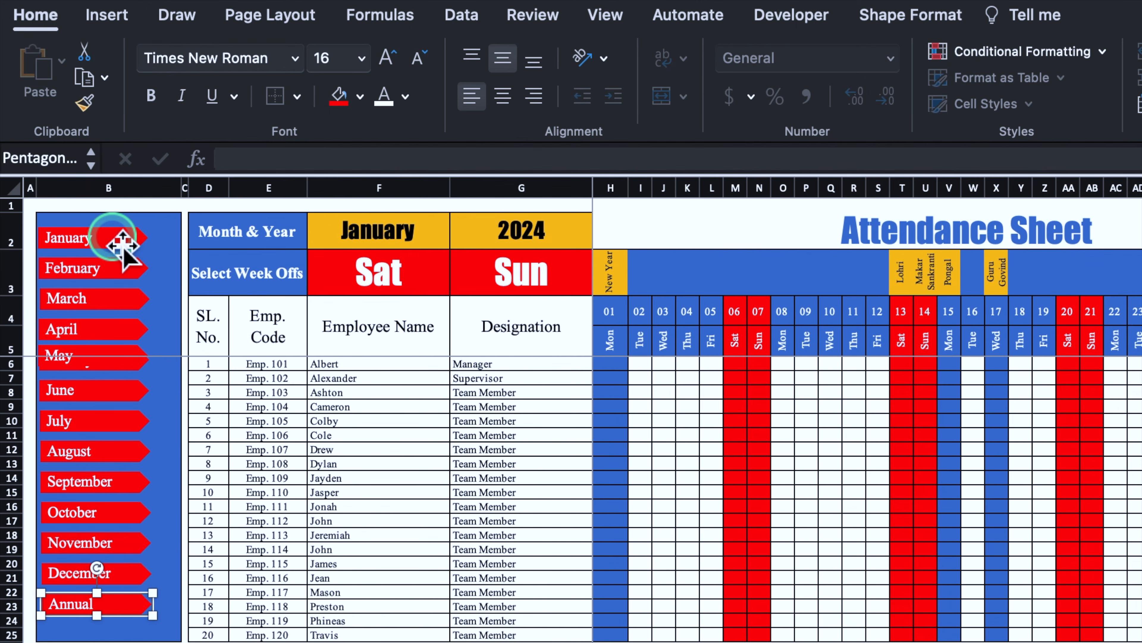
pyautogui.keyDown('ctrl'); pyautogui.click(118, 243); pyautogui.keyUp('ctrl')
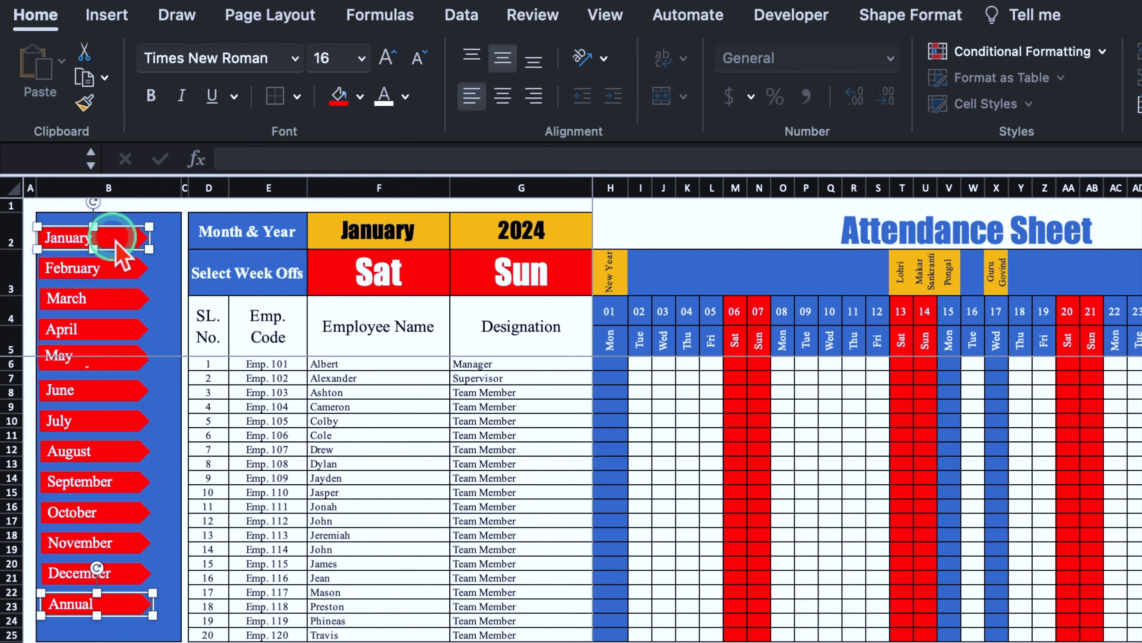
pyautogui.keyDown('ctrl'); pyautogui.click(120, 269); pyautogui.keyUp('ctrl')
pyautogui.keyDown('ctrl'); pyautogui.click(101, 298); pyautogui.keyUp('ctrl')
pyautogui.keyDown('ctrl'); pyautogui.click(107, 334); pyautogui.keyUp('ctrl')
pyautogui.keyDown('ctrl'); pyautogui.click(106, 363); pyautogui.keyUp('ctrl')
pyautogui.keyDown('ctrl'); pyautogui.click(99, 390); pyautogui.keyUp('ctrl')
pyautogui.keyDown('ctrl'); pyautogui.click(104, 421); pyautogui.keyUp('ctrl')
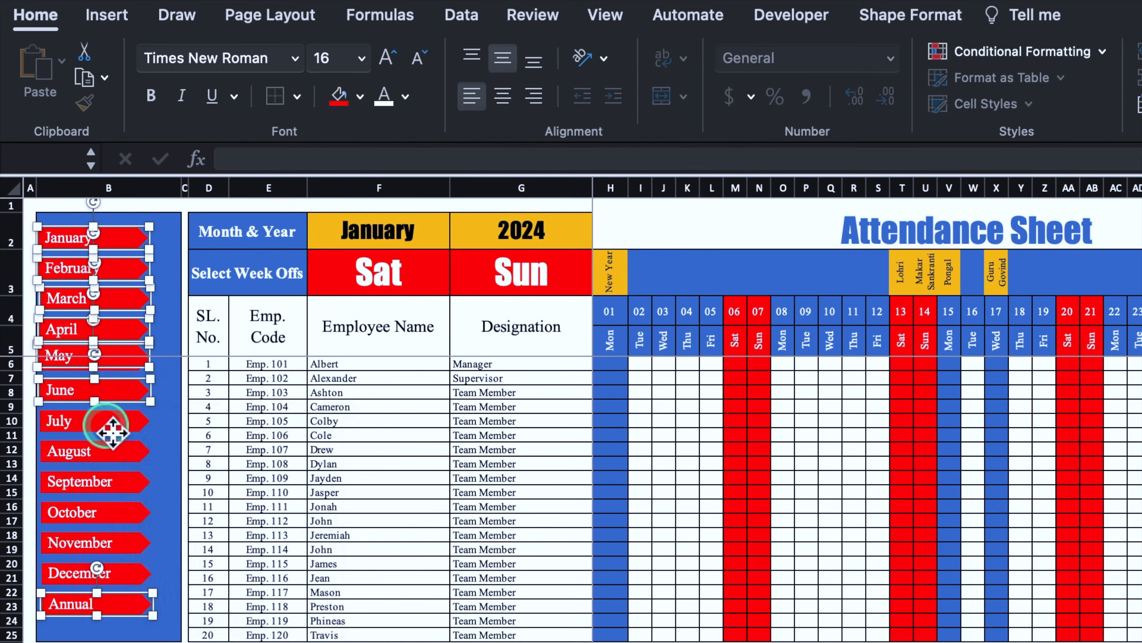
pyautogui.keyDown('ctrl'); pyautogui.click(97, 450); pyautogui.keyUp('ctrl')
pyautogui.keyDown('ctrl'); pyautogui.click(95, 481); pyautogui.keyUp('ctrl')
pyautogui.keyDown('ctrl'); pyautogui.click(97, 511); pyautogui.keyUp('ctrl')
pyautogui.keyDown('ctrl'); pyautogui.click(93, 542); pyautogui.keyUp('ctrl')
pyautogui.keyDown('ctrl'); pyautogui.click(88, 575); pyautogui.keyUp('ctrl')
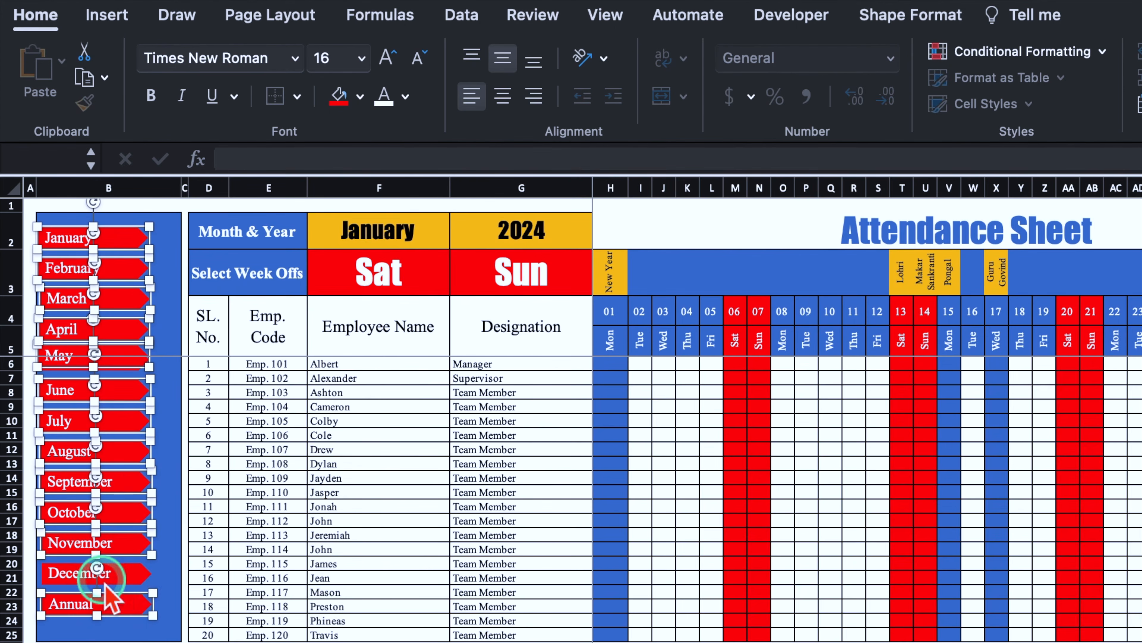
pyautogui.rightClick(90, 604)
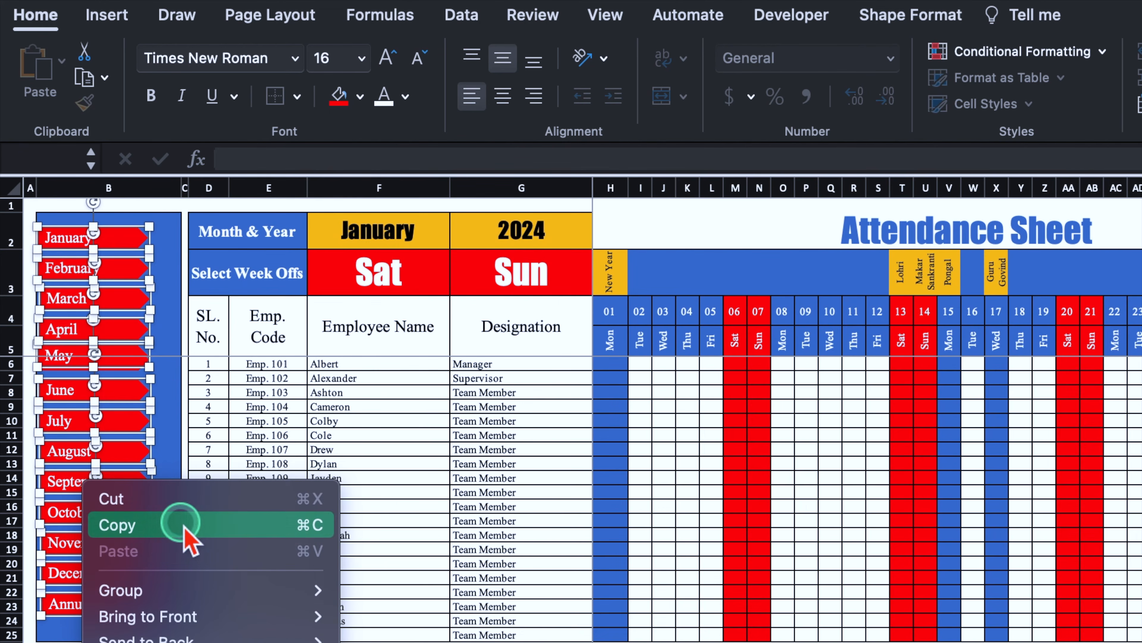
pyautogui.click(181, 524)
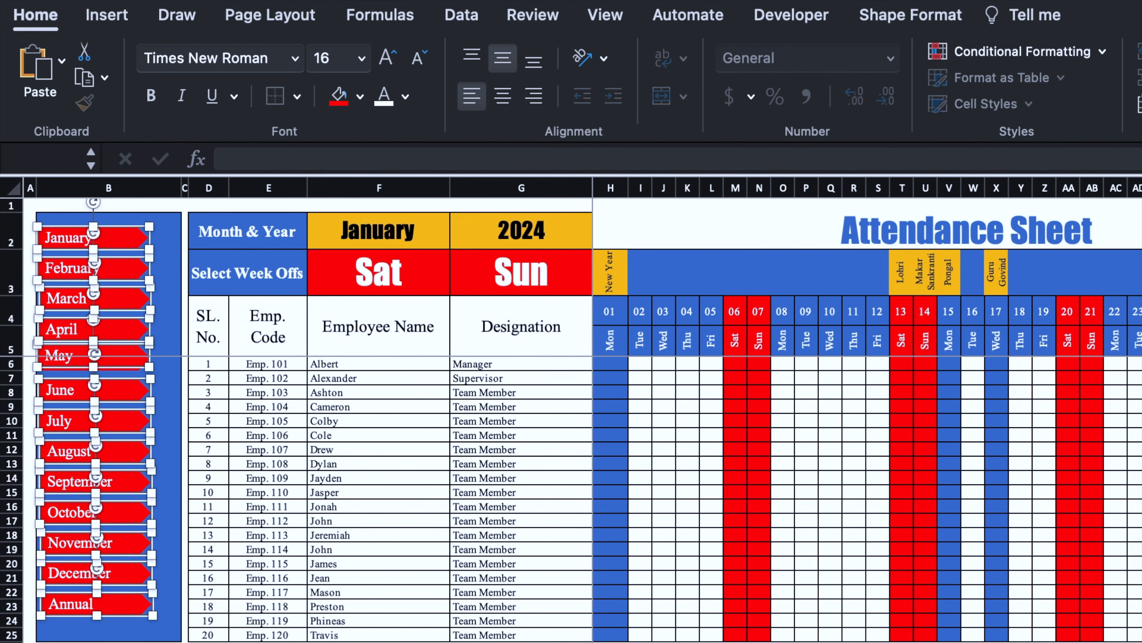
# Step: Delete the original arrows, paste the copied set, and shift it down to sit inside the blue sidebar
pyautogui.press('Delete')
pyautogui.click(94, 224)
pyautogui.hotkey('ctrl', 'v')
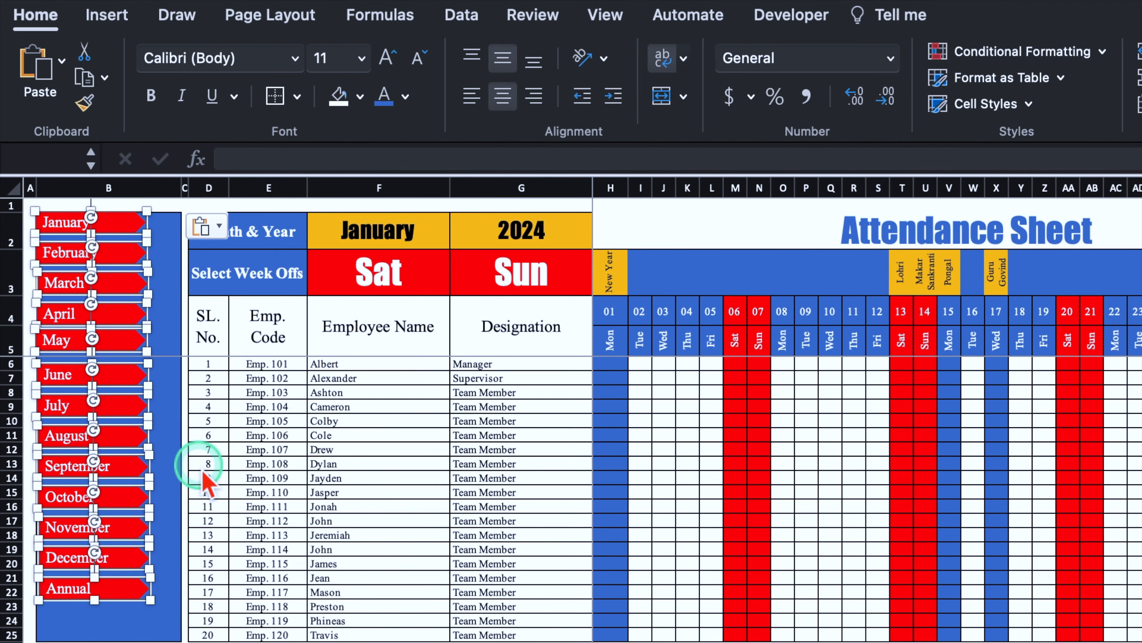
pyautogui.moveTo(148, 463); pyautogui.dragTo(146, 480)
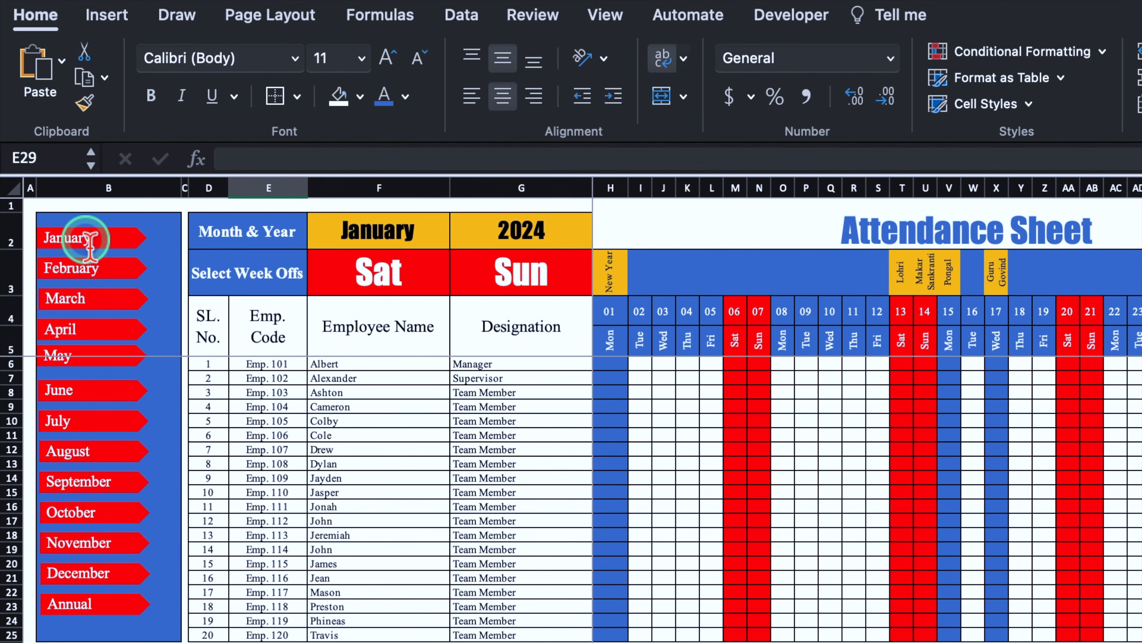
# Step: Hyperlink the January arrow to the January sheet in this document
pyautogui.click(115, 245)
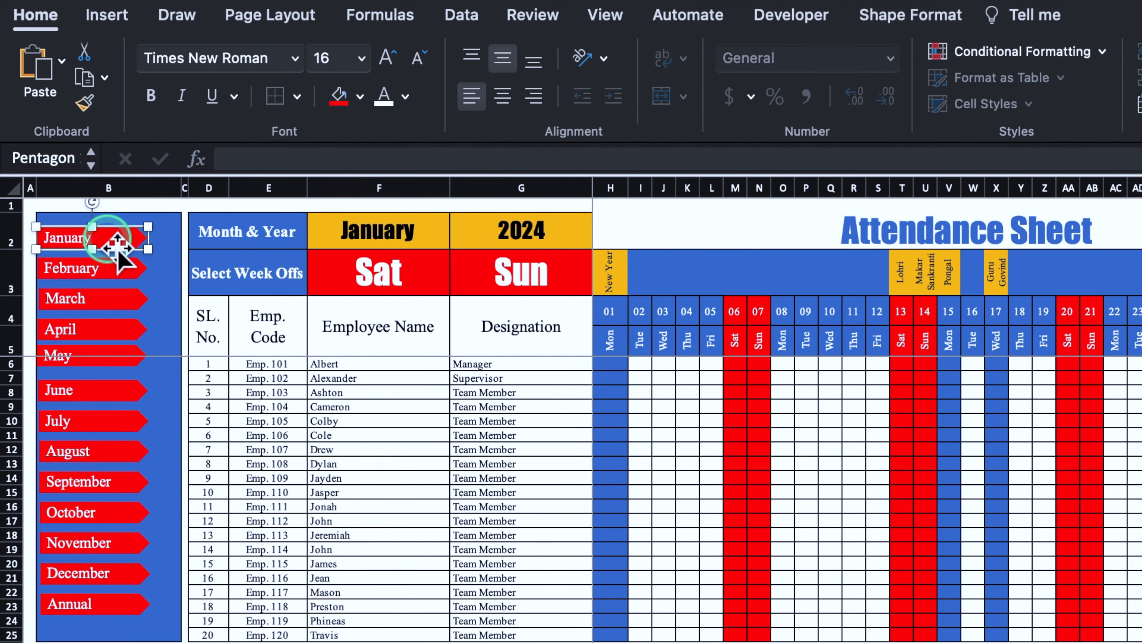
pyautogui.rightClick(110, 245)
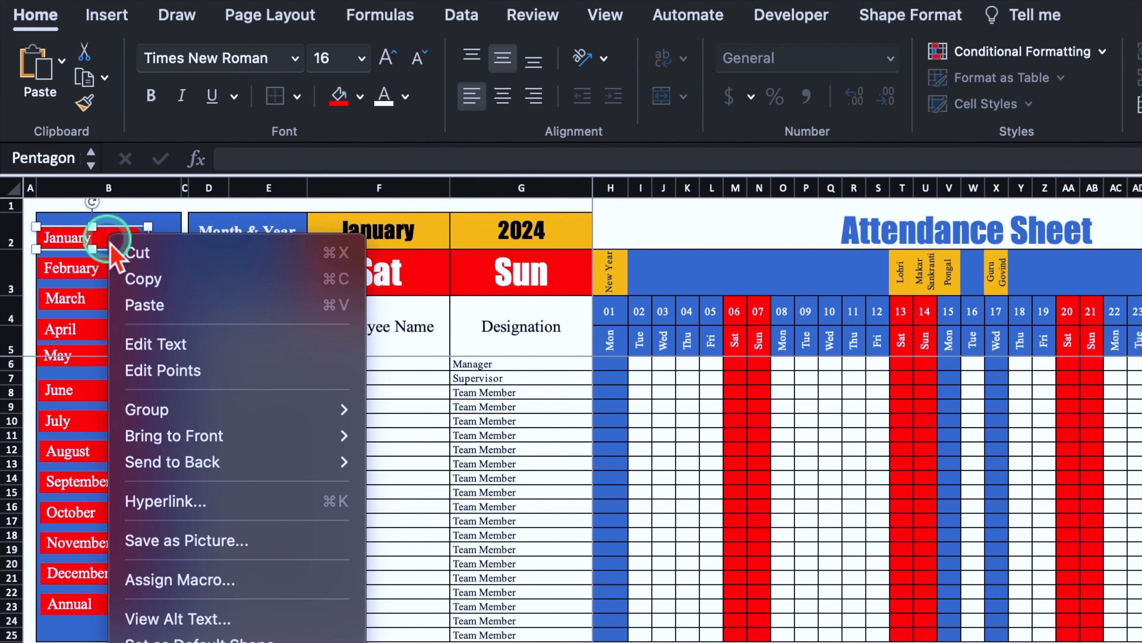
pyautogui.click(208, 502)
pyautogui.click(540, 367)
pyautogui.click(1026, 491)
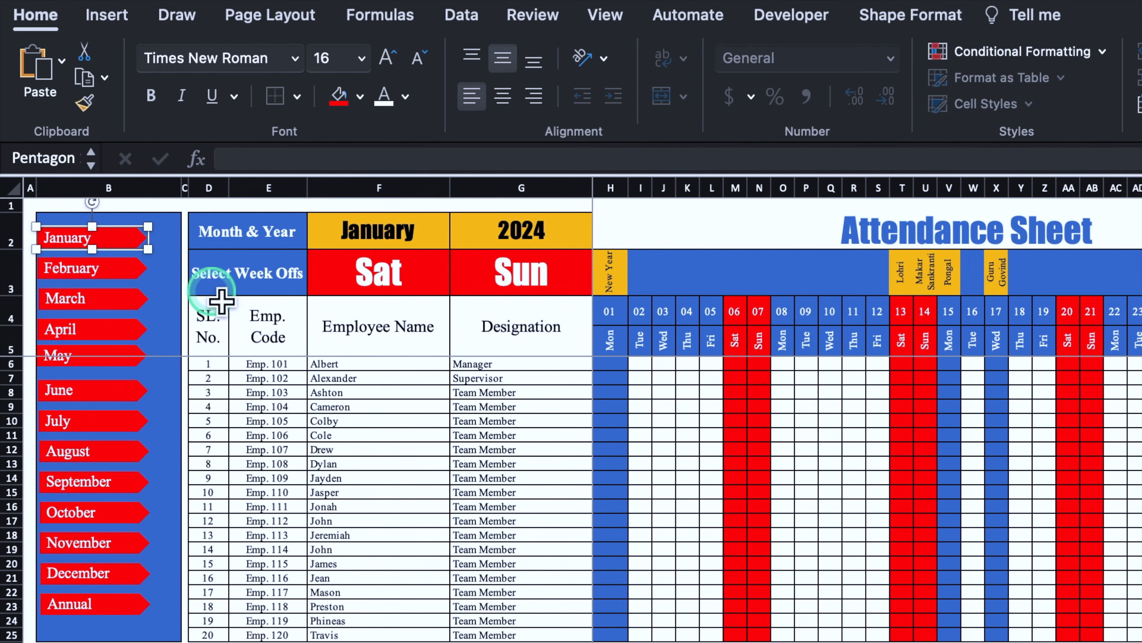
# Step: Copy all thirteen hyperlinked arrows and paste them into the sidebars of the other sheets, including Annual
pyautogui.keyDown('ctrl'); pyautogui.click(122, 272); pyautogui.keyUp('ctrl')
pyautogui.keyDown('ctrl'); pyautogui.click(117, 302); pyautogui.keyUp('ctrl')
pyautogui.keyDown('ctrl'); pyautogui.click(111, 331); pyautogui.keyUp('ctrl')
pyautogui.keyDown('ctrl'); pyautogui.click(95, 359); pyautogui.keyUp('ctrl')
pyautogui.keyDown('ctrl'); pyautogui.click(96, 395); pyautogui.keyUp('ctrl')
pyautogui.keyDown('ctrl'); pyautogui.click(98, 425); pyautogui.keyUp('ctrl')
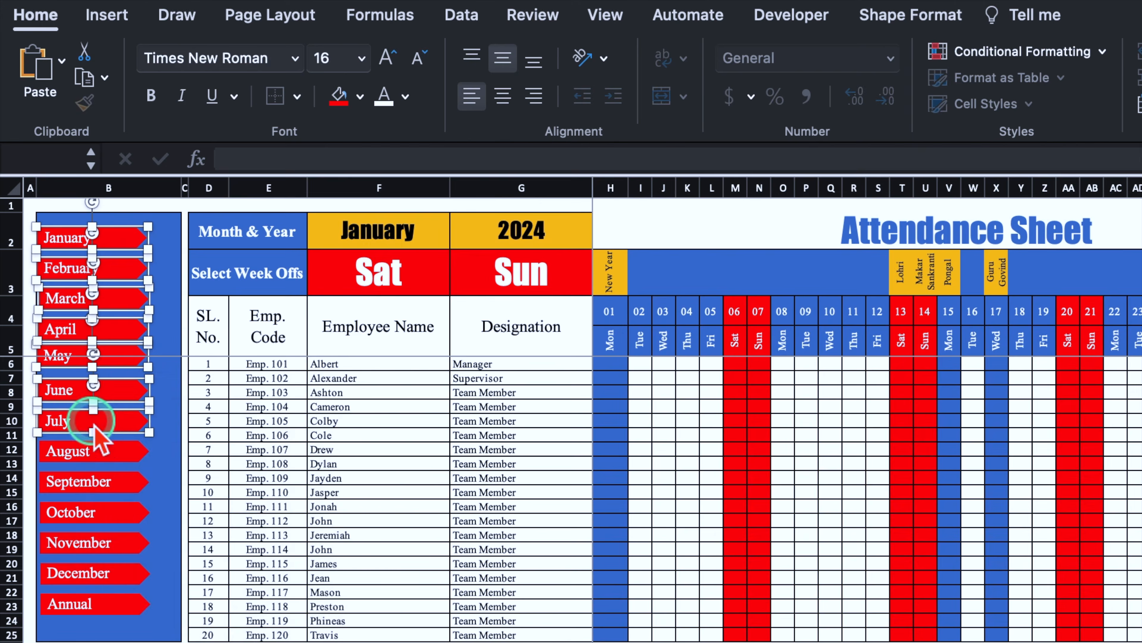
pyautogui.keyDown('ctrl'); pyautogui.click(92, 450); pyautogui.keyUp('ctrl')
pyautogui.keyDown('ctrl'); pyautogui.click(58, 484); pyautogui.keyUp('ctrl')
pyautogui.keyDown('ctrl'); pyautogui.click(63, 513); pyautogui.keyUp('ctrl')
pyautogui.keyDown('ctrl'); pyautogui.click(77, 542); pyautogui.keyUp('ctrl')
pyautogui.keyDown('ctrl'); pyautogui.click(67, 573); pyautogui.keyUp('ctrl')
pyautogui.keyDown('ctrl'); pyautogui.click(104, 607); pyautogui.keyUp('ctrl')
pyautogui.hotkey('ctrl', 'x')
pyautogui.click(97, 261)
pyautogui.hotkey('ctrl', 'v')
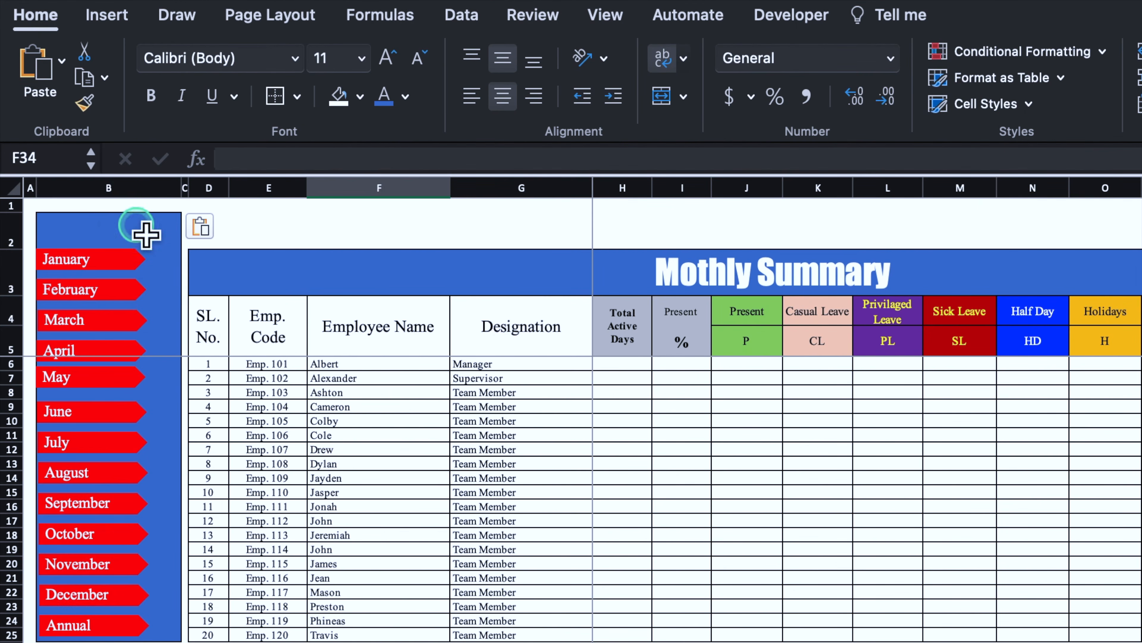
# Step: Remove the fill and border from cell B2 above the arrows on the Annual sheet
pyautogui.click(148, 229)
pyautogui.click(338, 95)
pyautogui.click(145, 237)
pyautogui.click(297, 96)
pyautogui.click(359, 285)
pyautogui.click(622, 364)
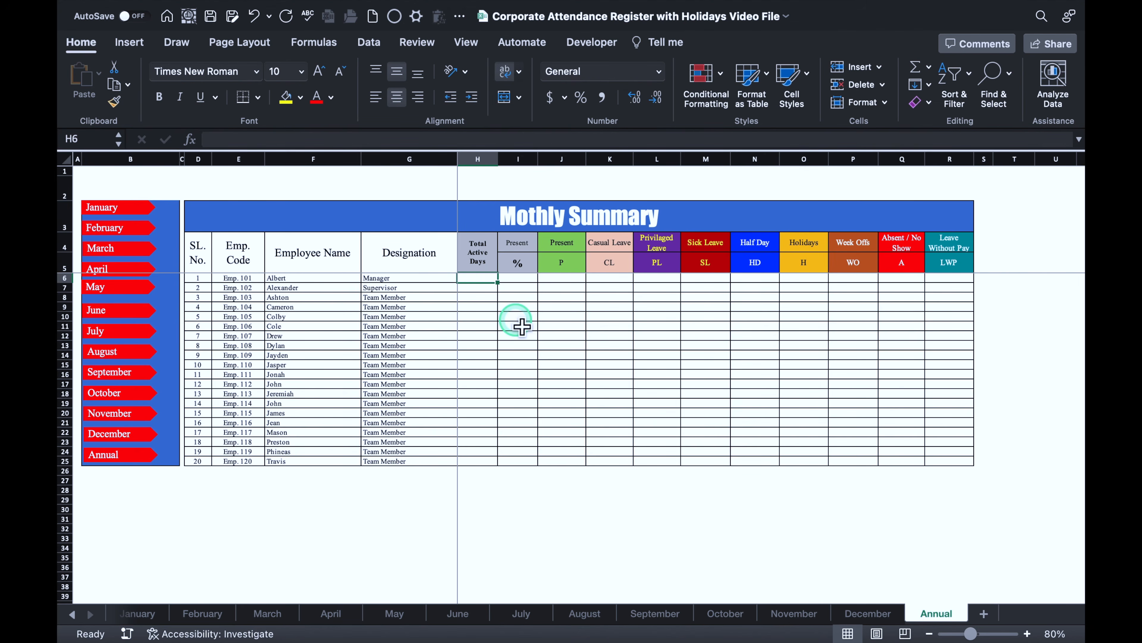
# Step: Change the Annual sheet's table title to "Annual Summary"
pyautogui.click(566, 228)
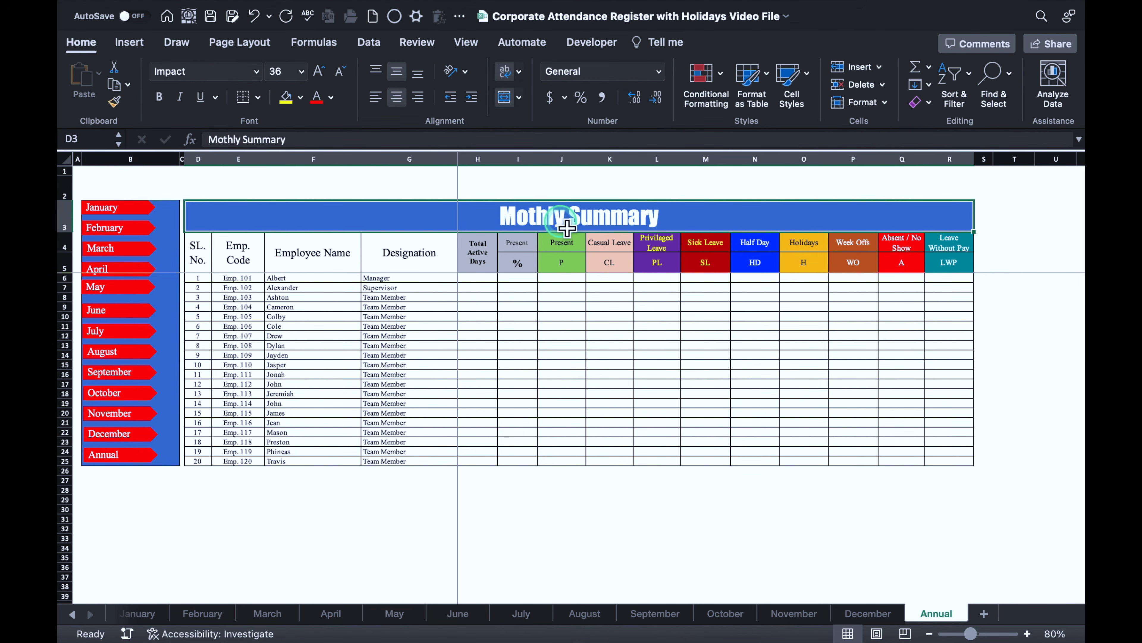
pyautogui.doubleClick(245, 140)
pyautogui.write('Annua')
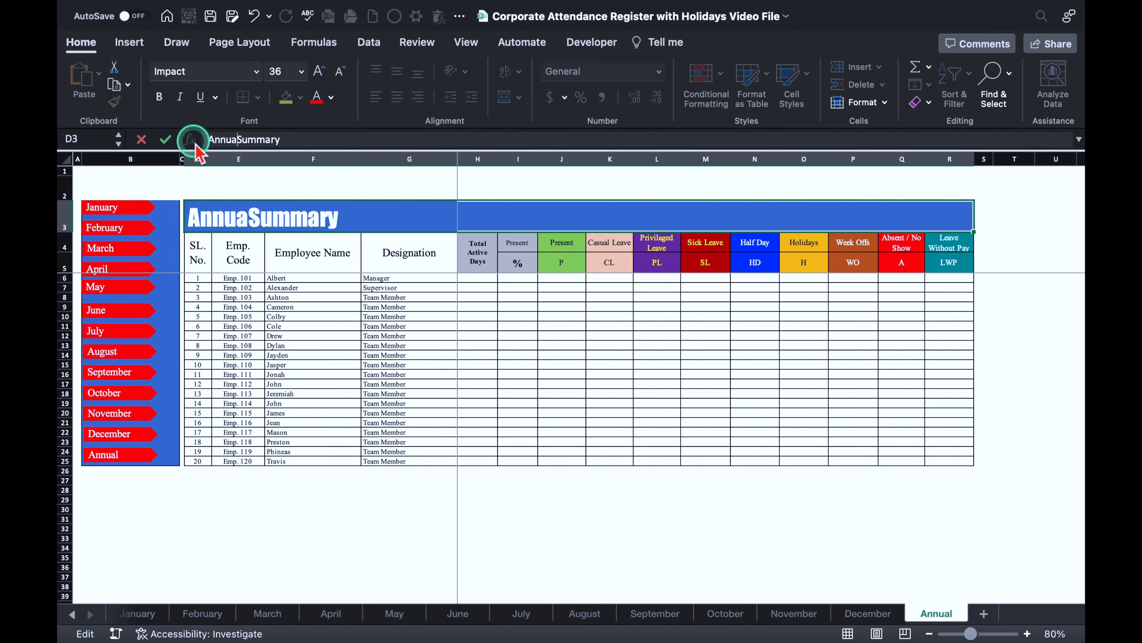
pyautogui.write('l')
pyautogui.press('Return')
pyautogui.click(510, 298)
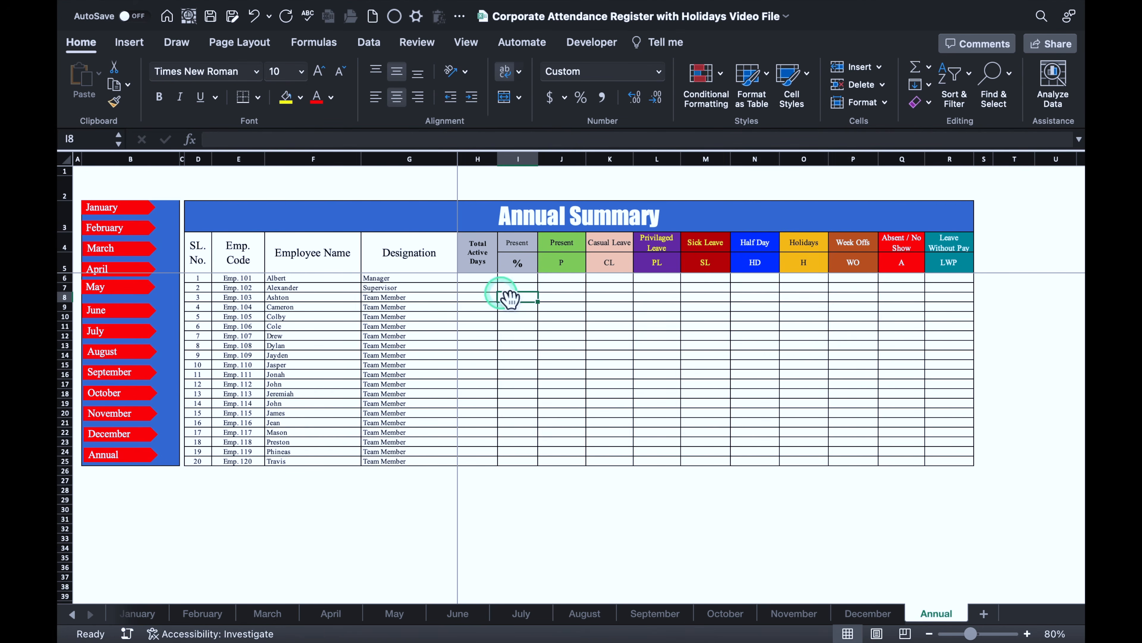
# Step: Begin the Total Active Days formula in Annual cell H6 with =January!AM6+February!AM6+March!AM6
pyautogui.click(488, 282)
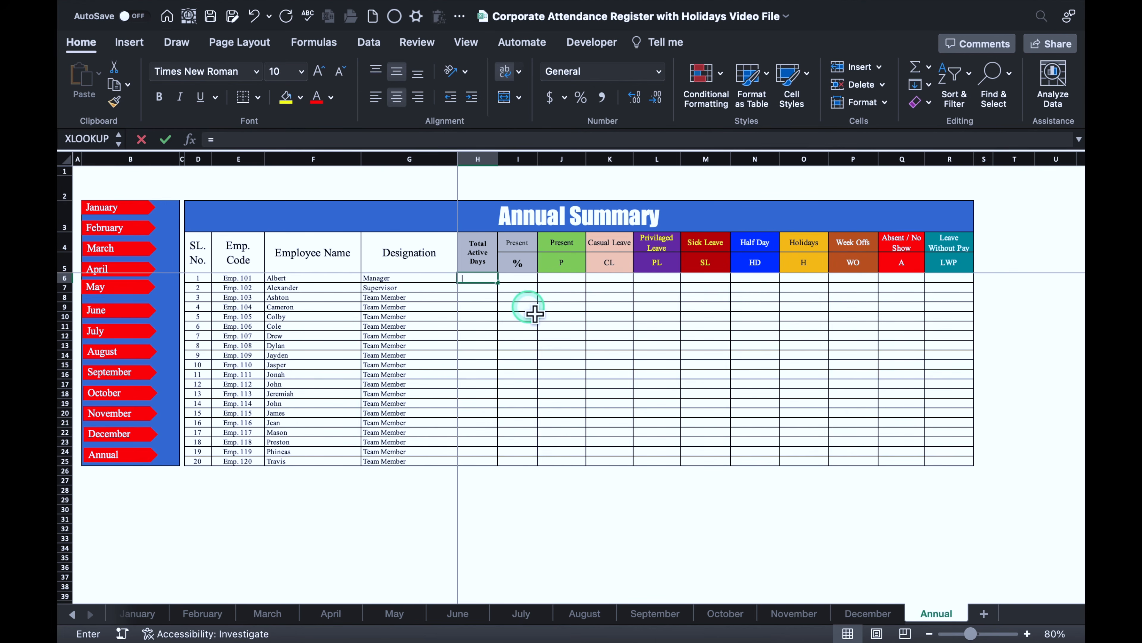
pyautogui.write('=')
pyautogui.click(139, 613)
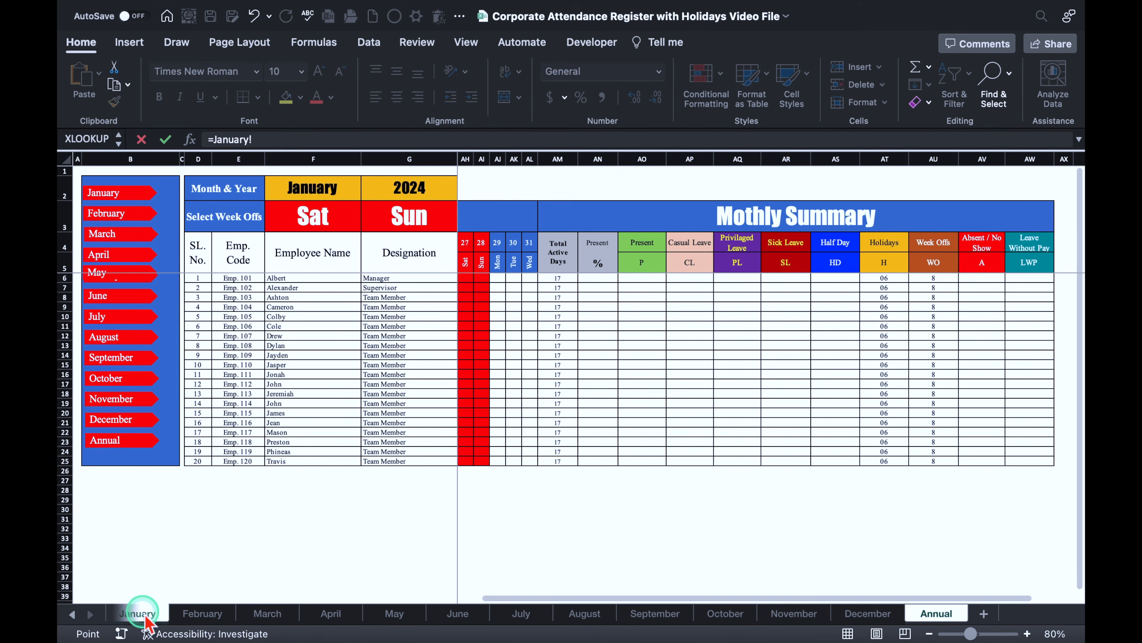
pyautogui.click(567, 279)
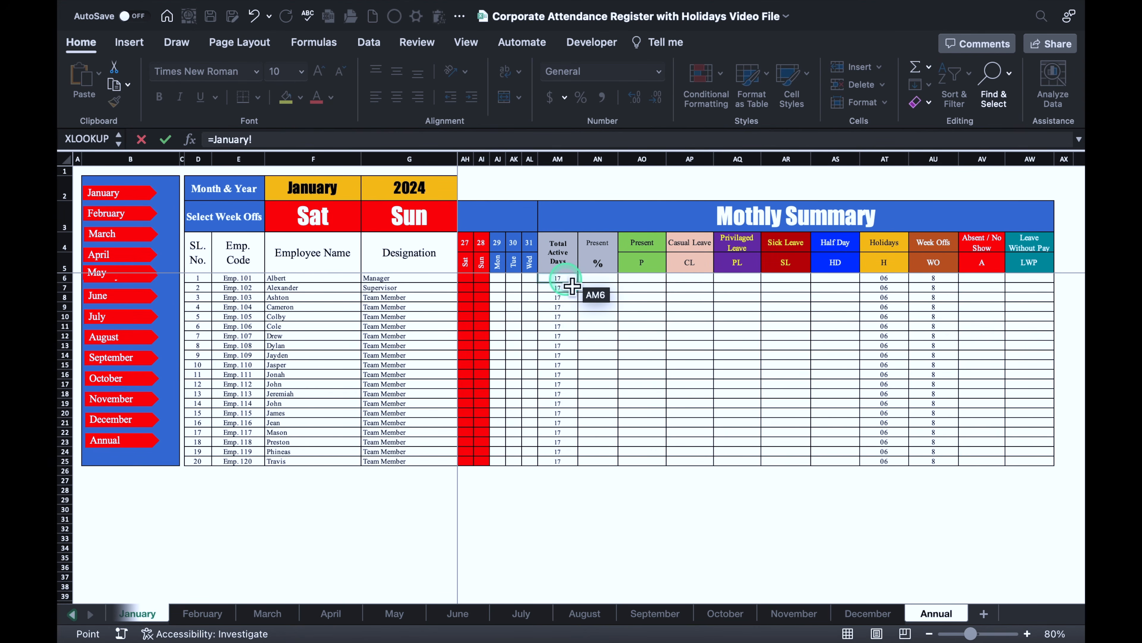
pyautogui.click(612, 335)
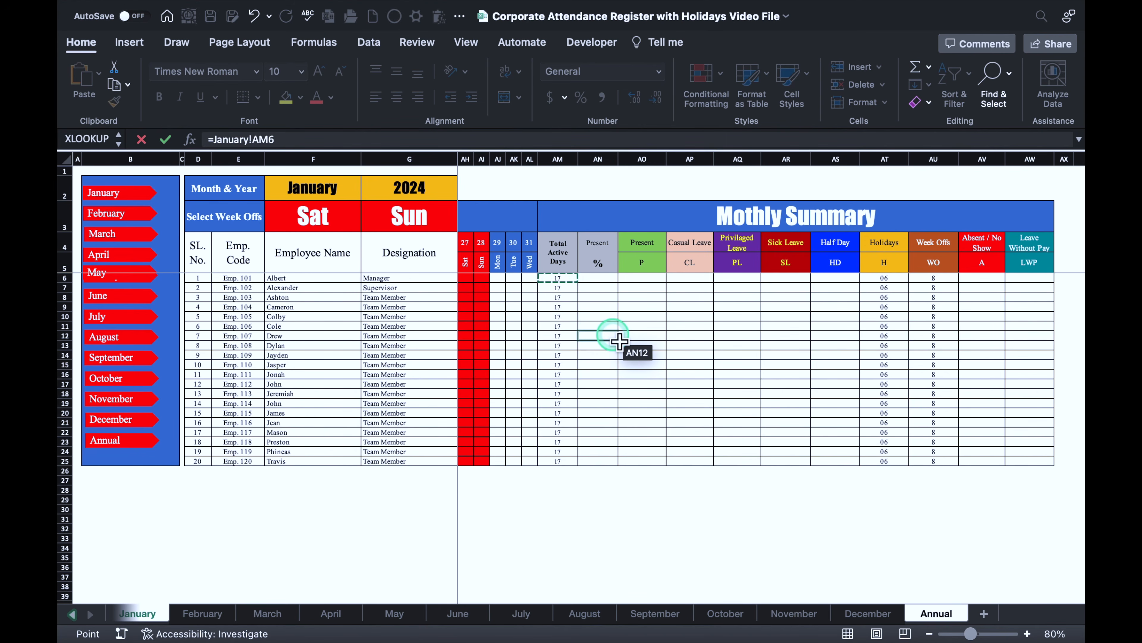
pyautogui.write('+')
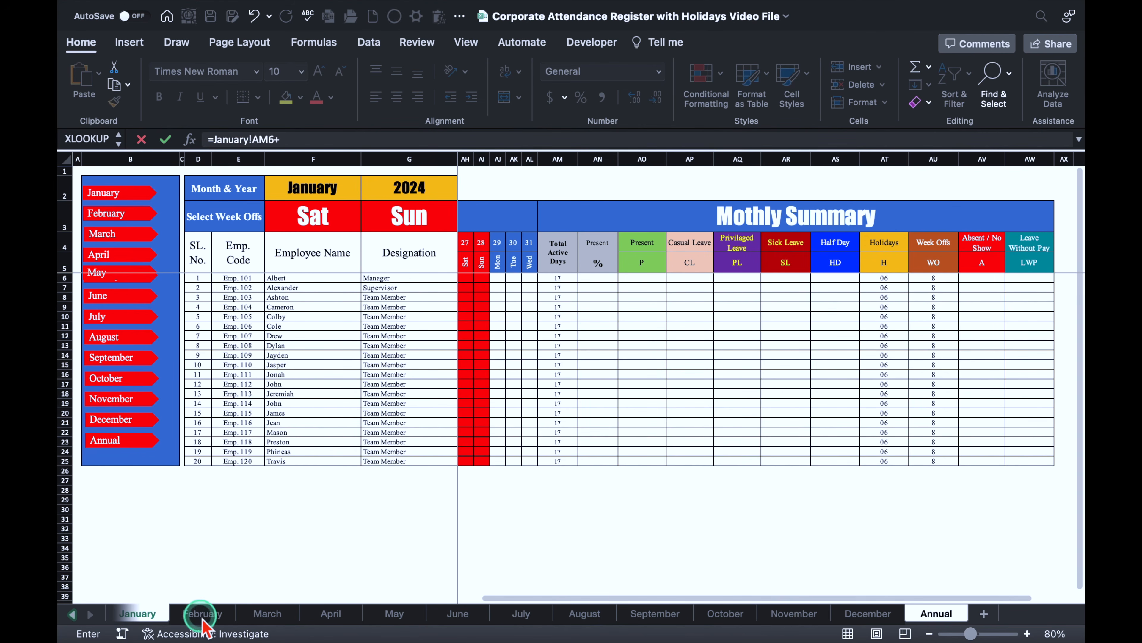
pyautogui.click(201, 620)
pyautogui.click(562, 279)
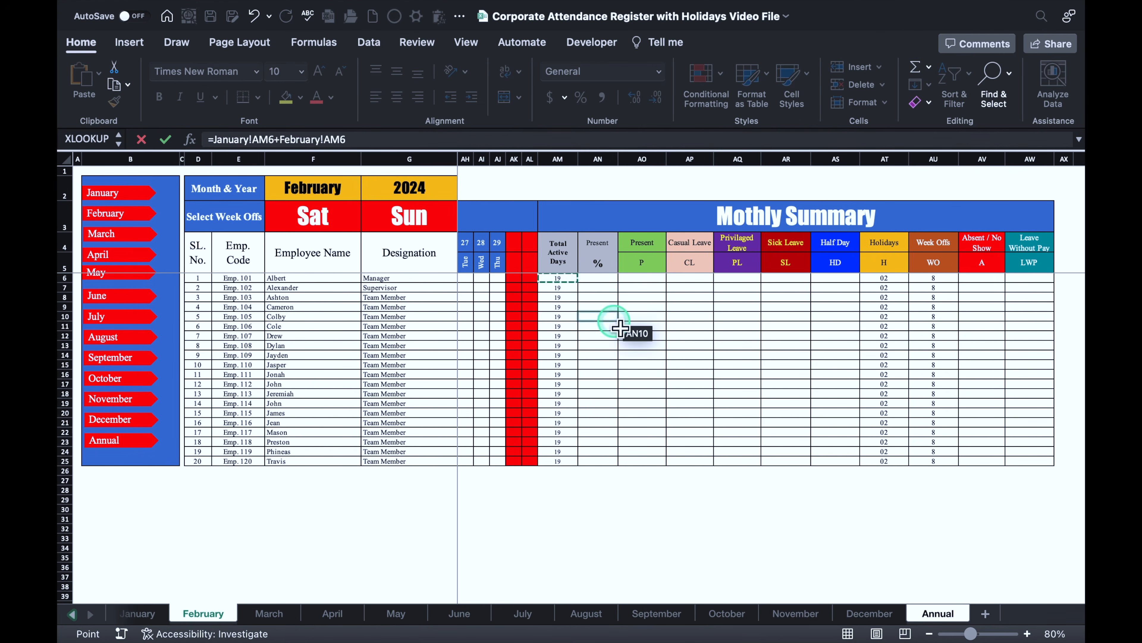
pyautogui.write('+')
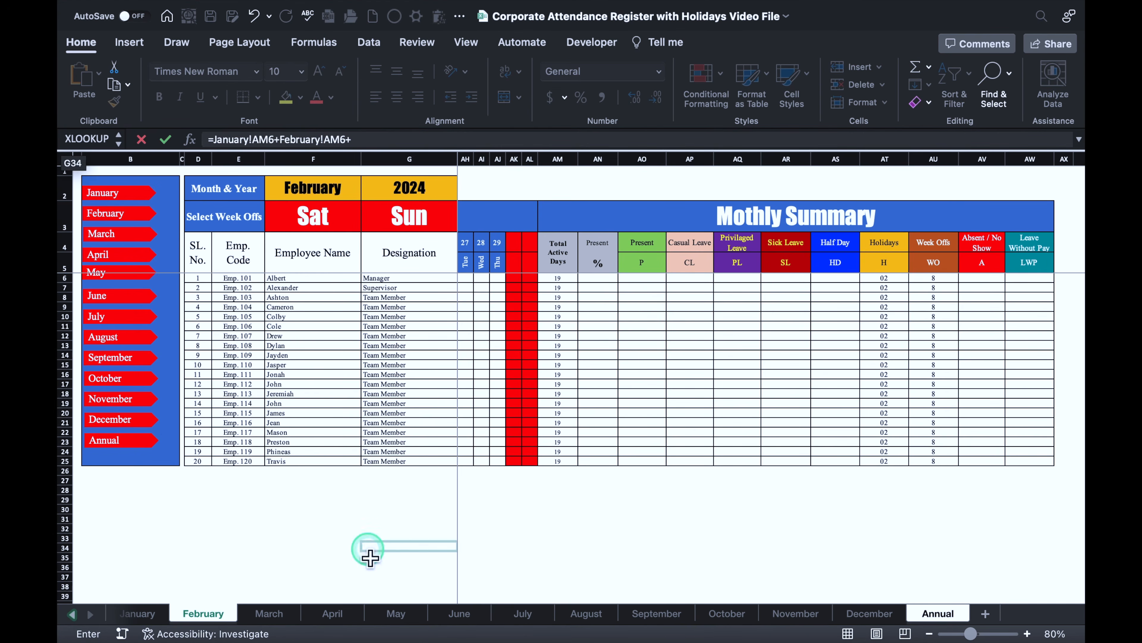
pyautogui.click(270, 614)
pyautogui.click(573, 283)
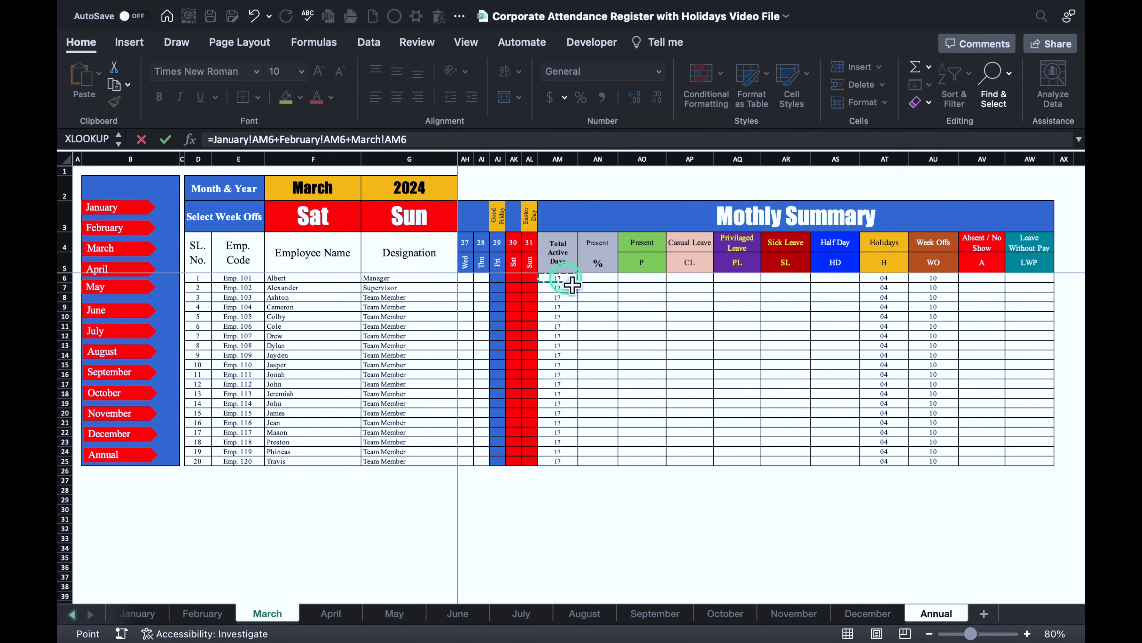
# Step: Extend the H6 formula with cell AM6 of the April, May, June and July sheets
pyautogui.write('+')
pyautogui.click(330, 614)
pyautogui.click(558, 280)
pyautogui.write('+April!')
pyautogui.click(394, 614)
pyautogui.click(572, 280)
pyautogui.write('+April!AM6+May!')
pyautogui.click(458, 614)
pyautogui.write('+May!AM6+June!AM6+July!AM6')
# Step: Complete the H6 sum with cell AM6 of the August, September, October, November and December sheets
pyautogui.click(585, 614)
pyautogui.click(560, 280)
pyautogui.write('+')
pyautogui.click(655, 614)
pyautogui.click(560, 280)
pyautogui.write('+')
pyautogui.click(725, 614)
pyautogui.click(869, 613)
pyautogui.click(558, 279)
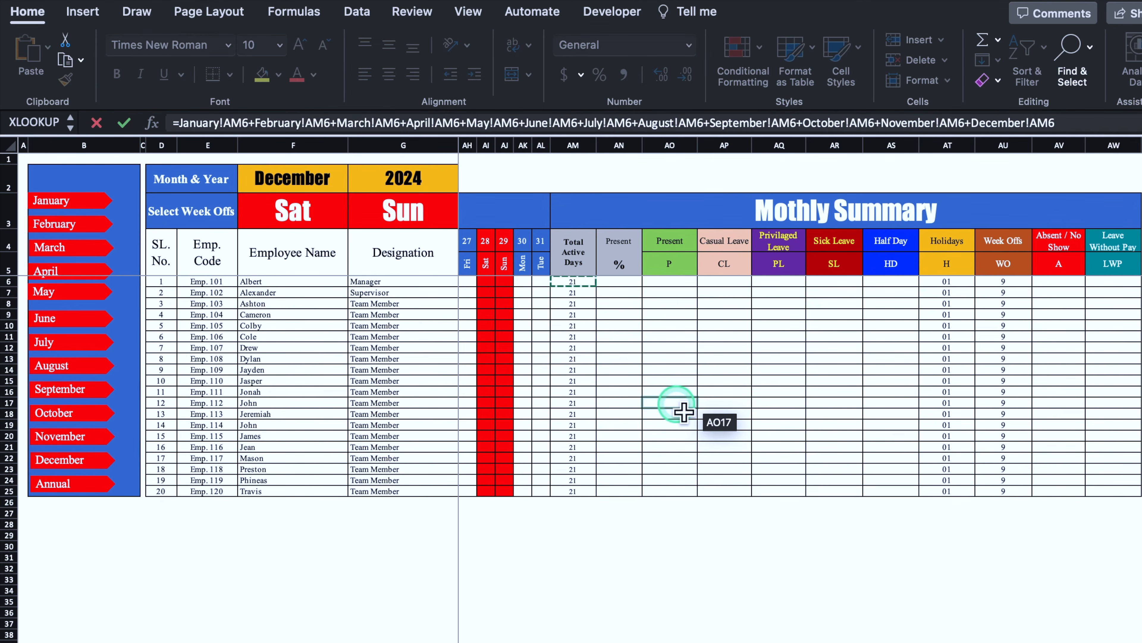
pyautogui.press('Return')
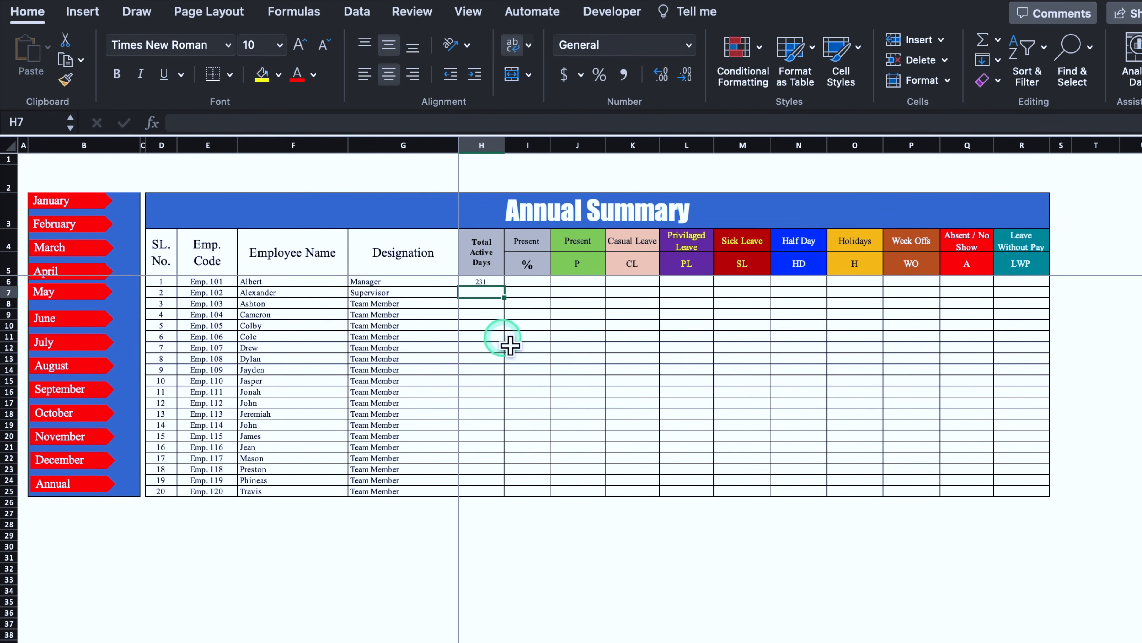
# Step: Fill the Total Active Days formula from H6 down to H25 for all twenty employees
pyautogui.click(495, 281)
pyautogui.moveTo(504, 287); pyautogui.dragTo(514, 462)
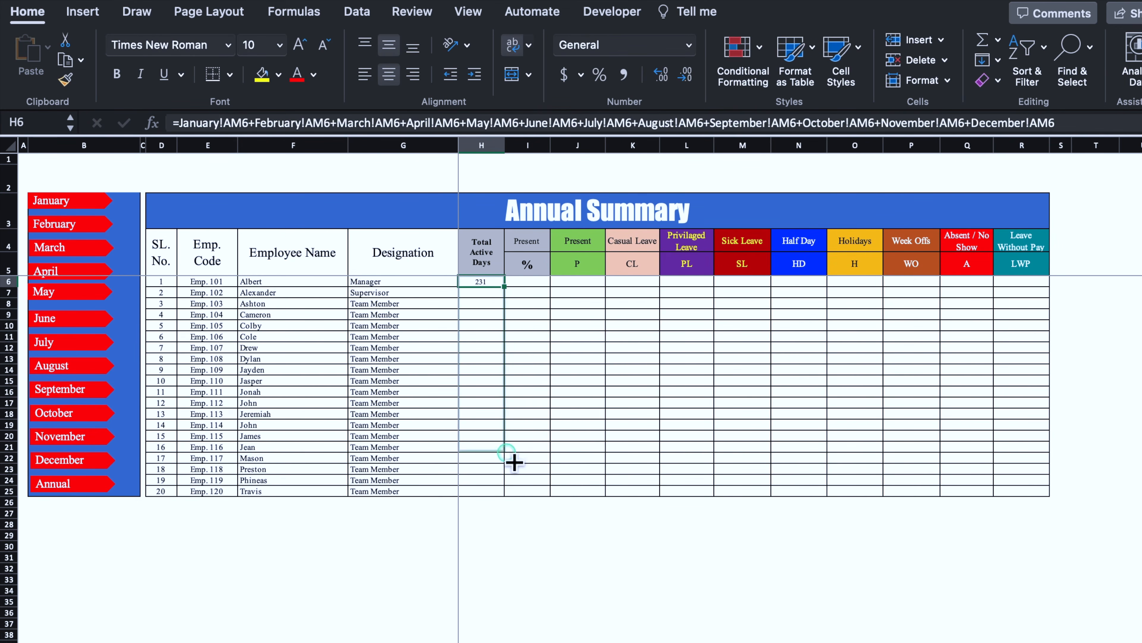
pyautogui.moveTo(515, 505); pyautogui.dragTo(514, 507)
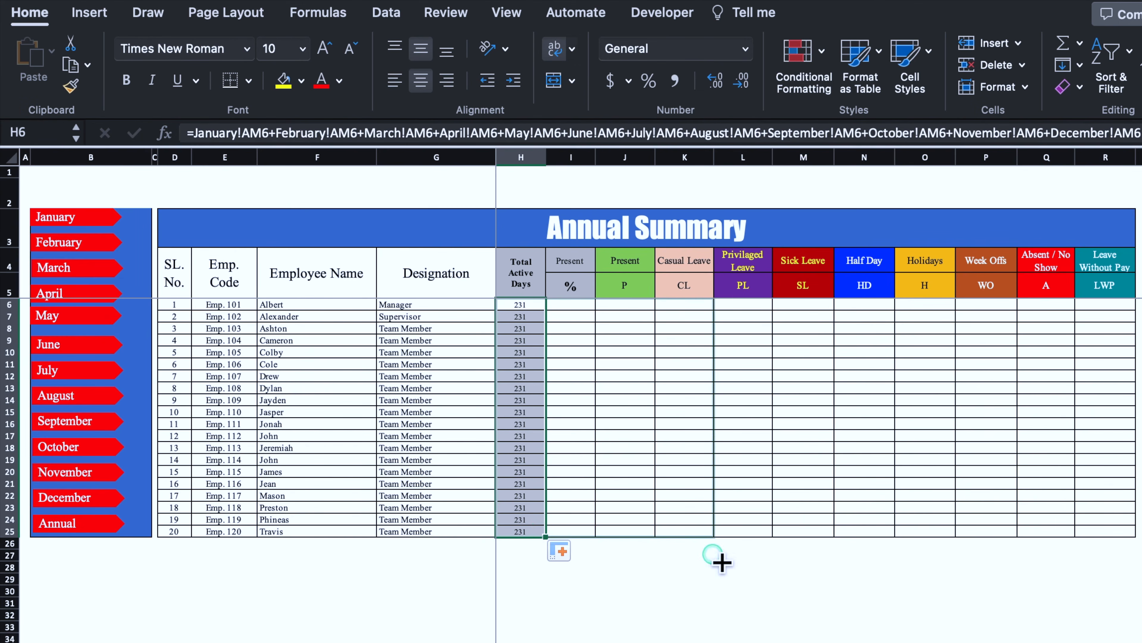
# Step: Fill the Total Active Days formulas from H6:H25 across through column R, and clear the Present % cells I6:I25
pyautogui.moveTo(1093, 571); pyautogui.dragTo(1122, 578)
pyautogui.click(627, 439)
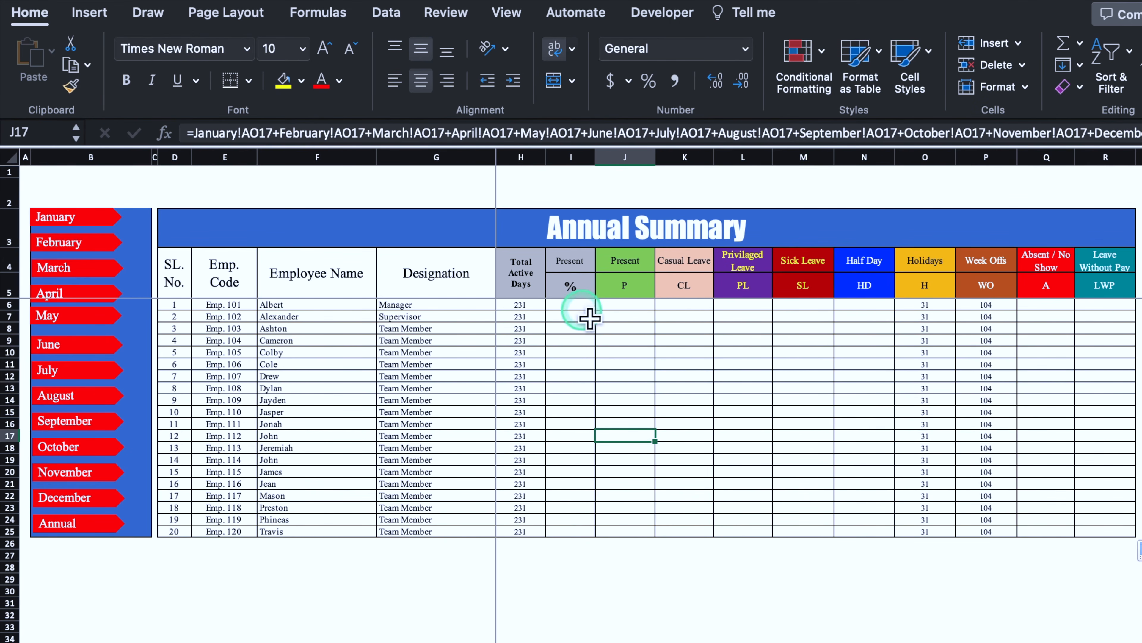
pyautogui.moveTo(583, 307); pyautogui.dragTo(587, 540)
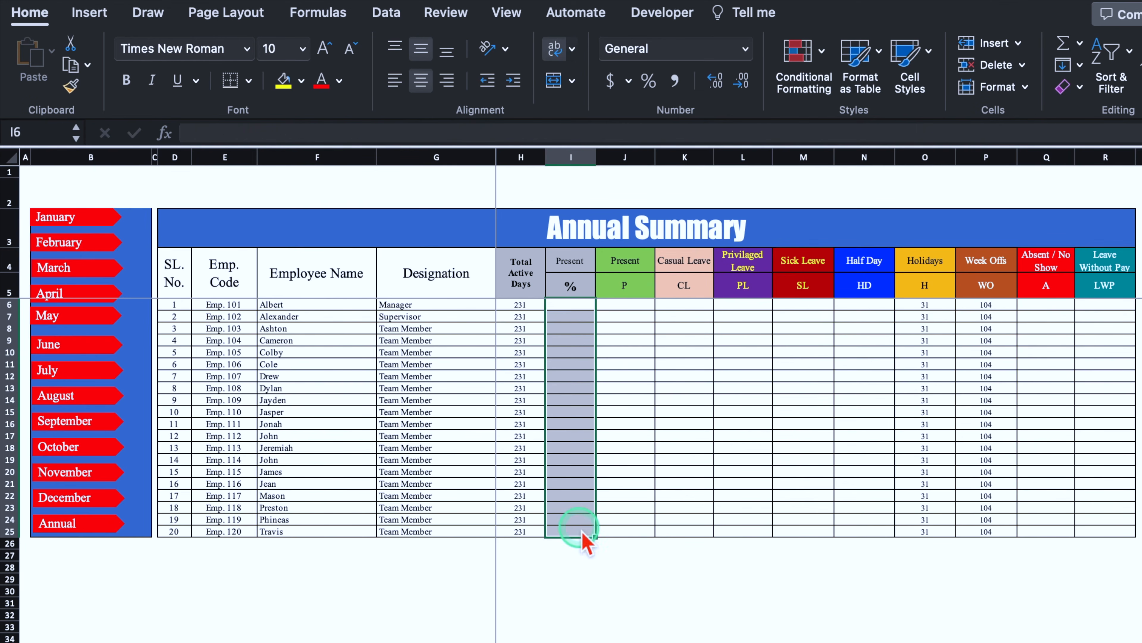
# Step: Enter the Present % formula =J6/H6 in cell I6 of the Annual Summary
pyautogui.click(583, 308)
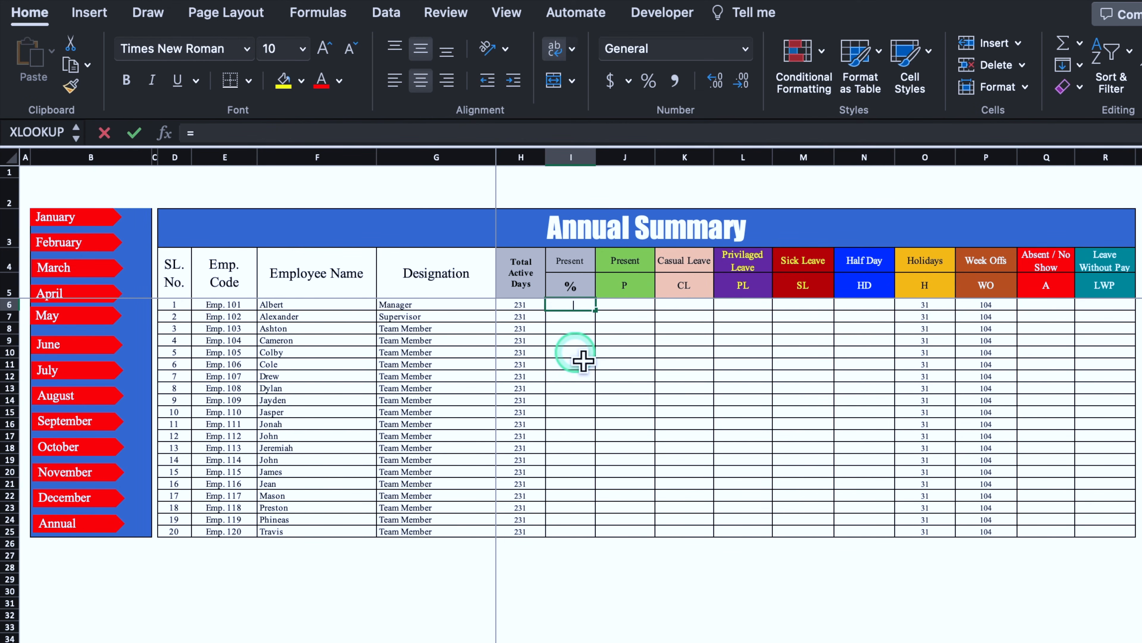
pyautogui.write('=')
pyautogui.click(626, 311)
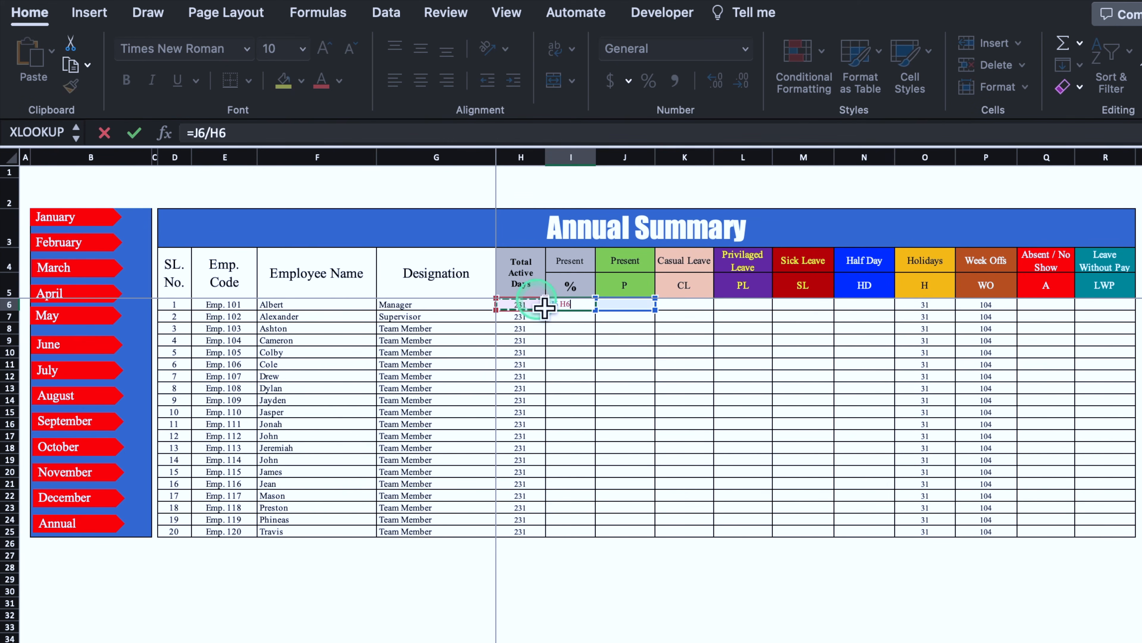
pyautogui.press('Return')
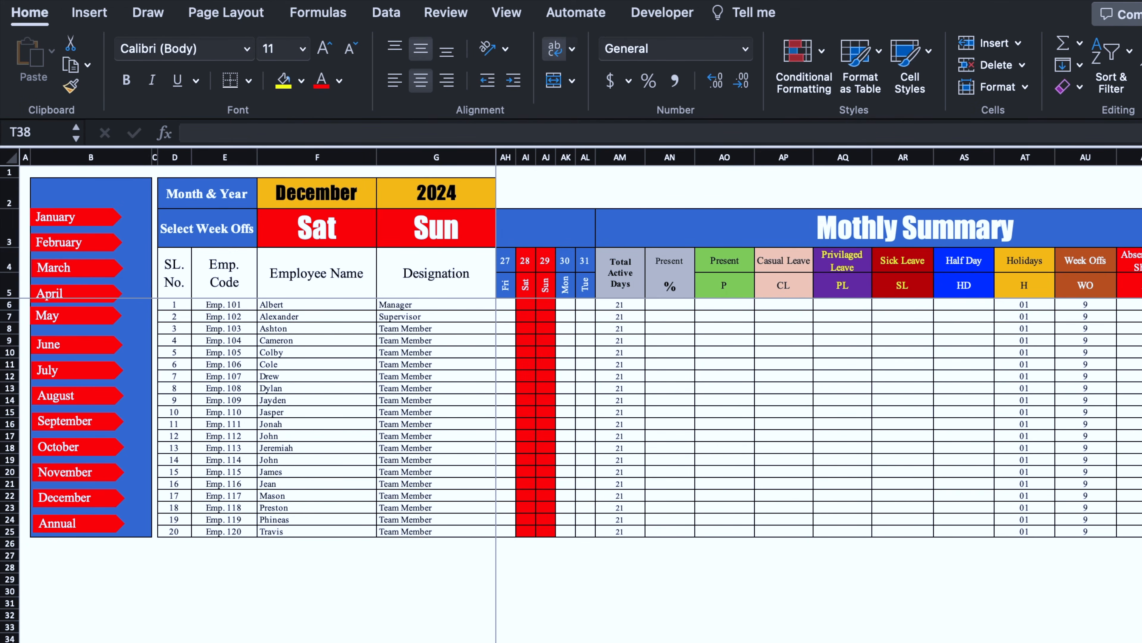
# Step: On the December sheet, mark the first employee present with P on the 23rd, 24th, 26th and 27th
pyautogui.hscroll(-5, 720, 366)
pyautogui.click(571, 305)
pyautogui.write('P')
pyautogui.press('Tab')
pyautogui.write('PP')
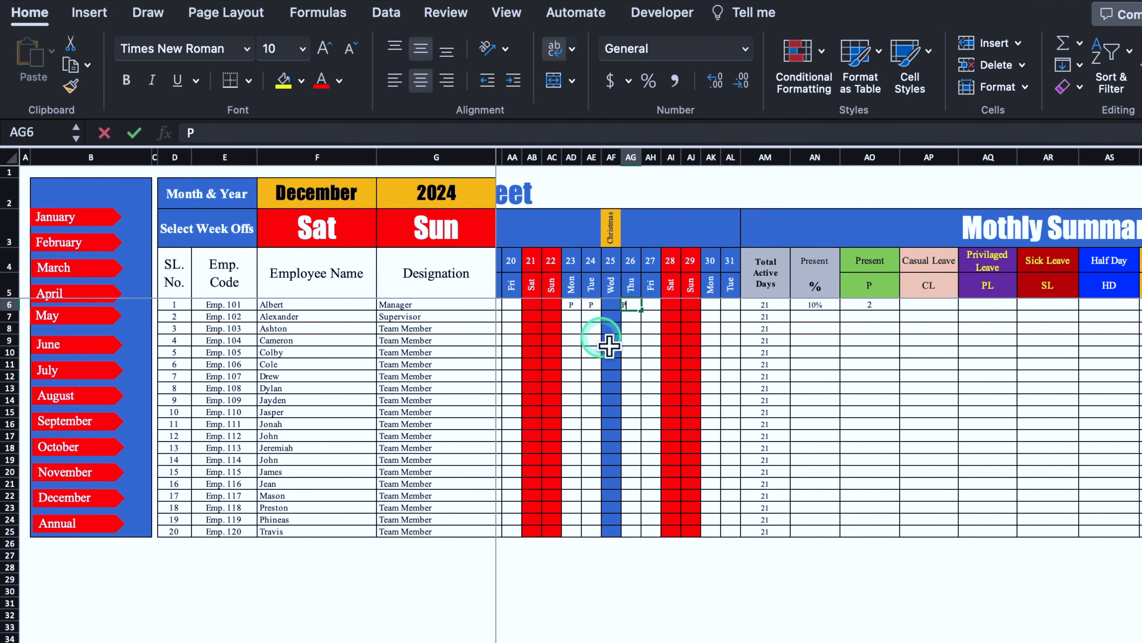
pyautogui.press('Tab')
pyautogui.write('P')
pyautogui.press('Tab')
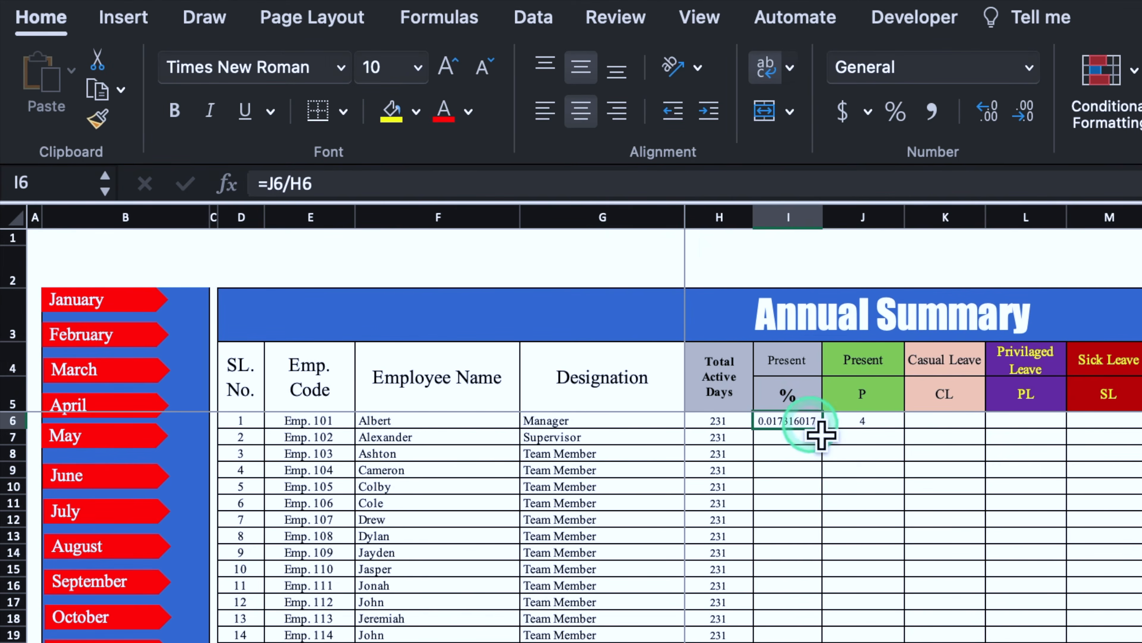
# Step: Format the Annual Summary's Present % cells from I6 down the employee rows as Percentage
pyautogui.moveTo(811, 430); pyautogui.dragTo(829, 618)
pyautogui.click(907, 126)
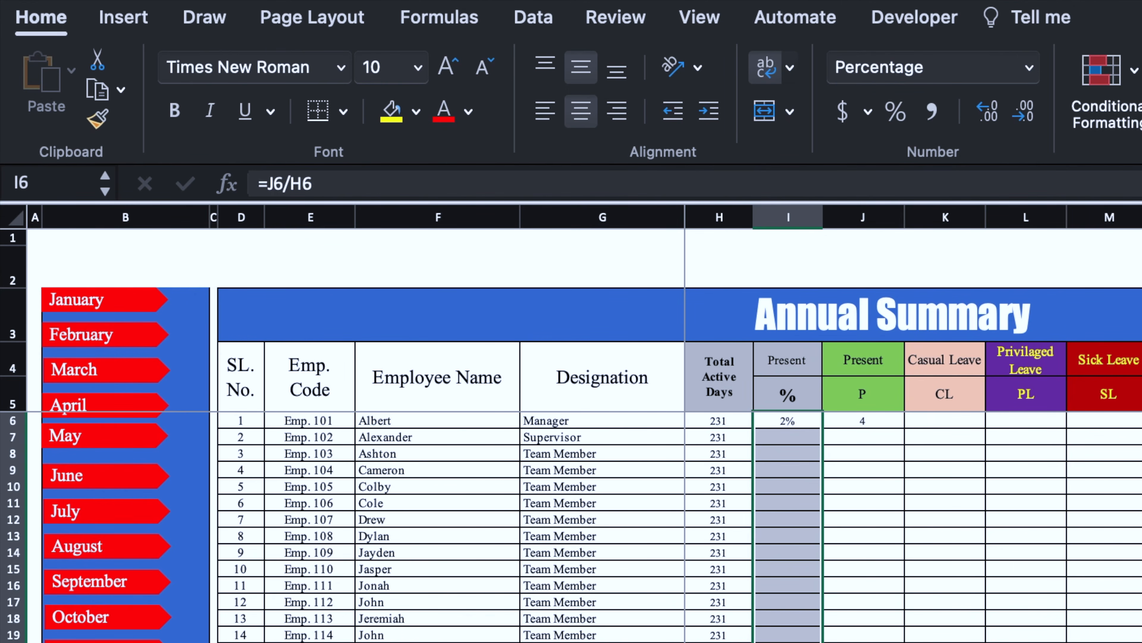
pyautogui.click(863, 642)
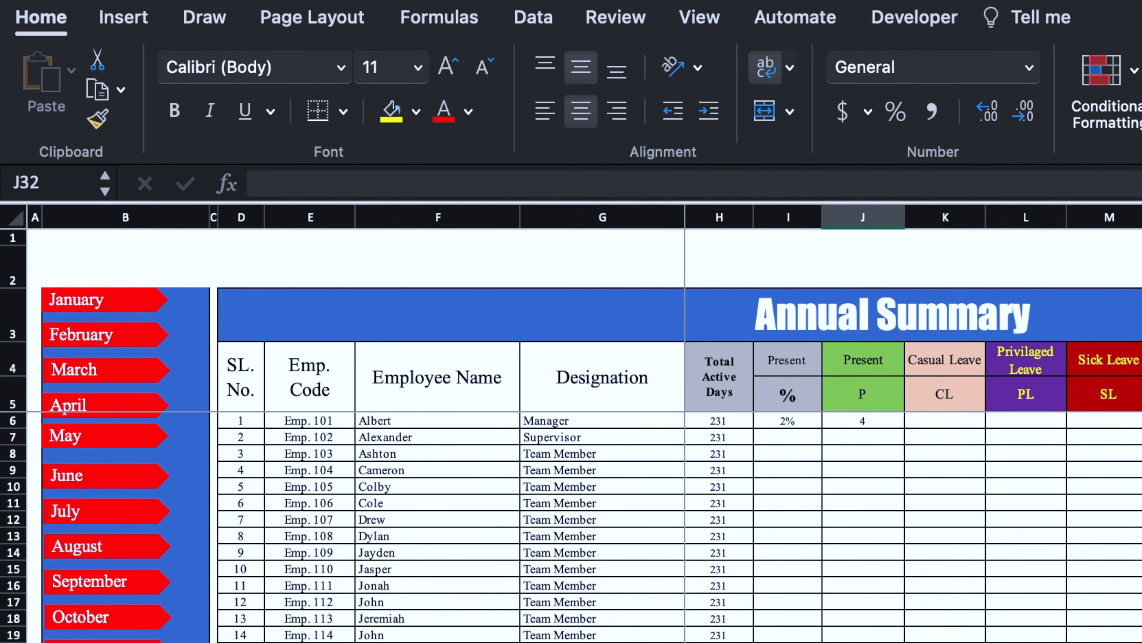